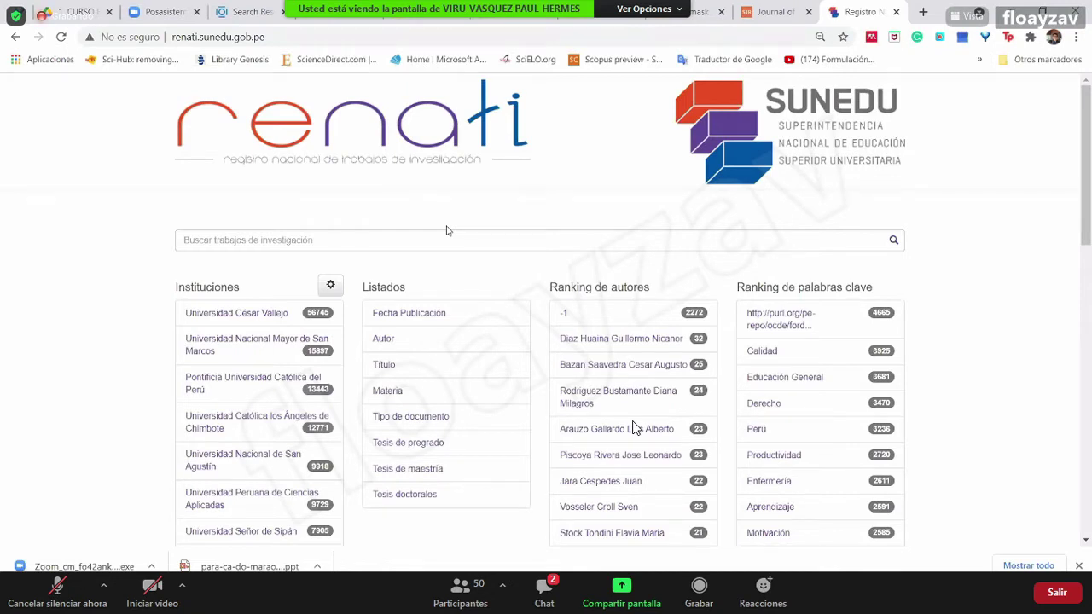
Search the research repository for "valorización de residuos"
left_click(448, 240)
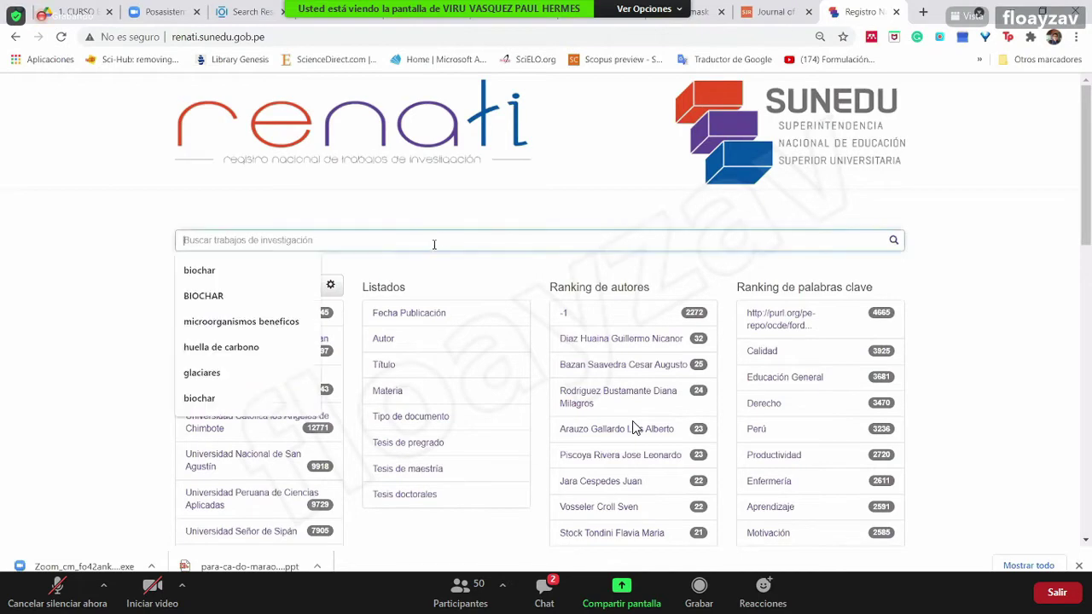
scroll(447, 241, "down", 2)
scroll(633, 428, "up", 2)
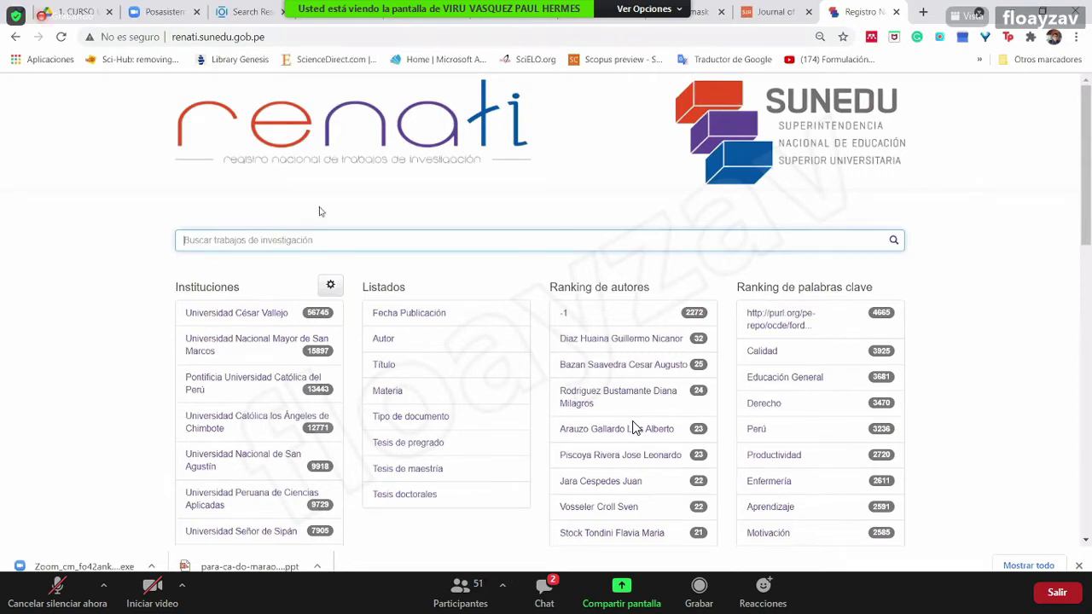
key("Down")
key("Escape")
type("valorizacio")
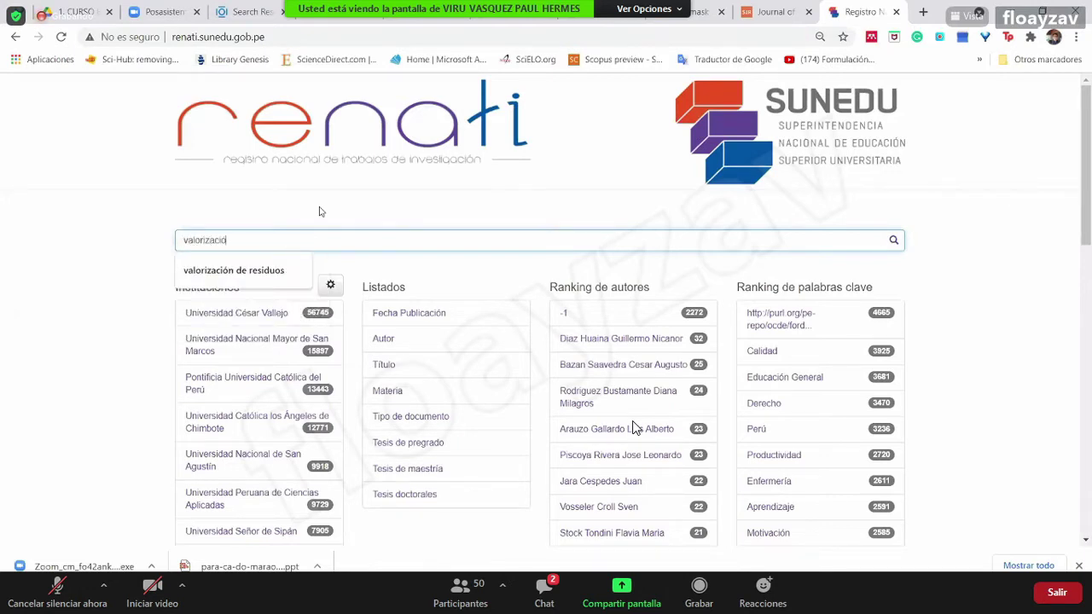
key("BackSpace")
type("ón de reisu")
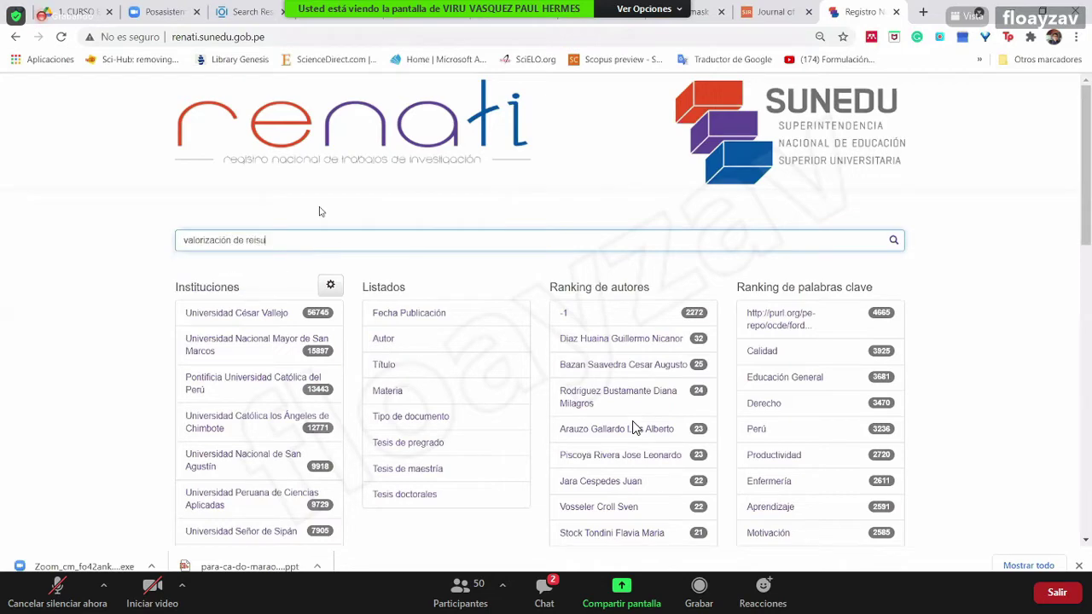
key("BackSpace")
key("BackSpace")
key("Down")
key("Return")
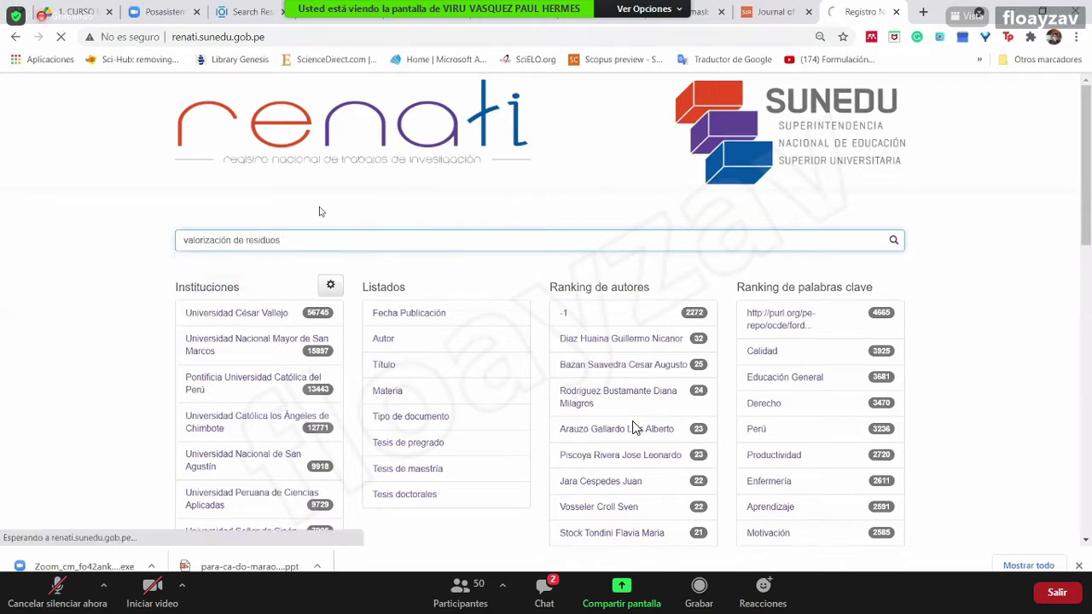
Examine the listed theses, comparing their degree levels, titles, universities and publication dates
scroll(632, 428, "down", 5)
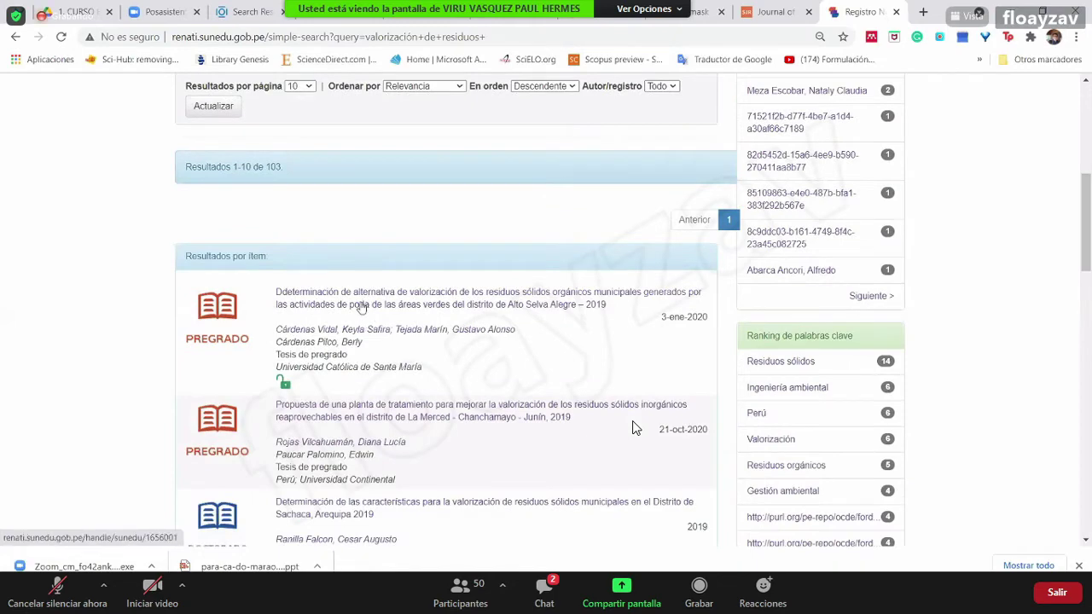
scroll(632, 428, "down", 1)
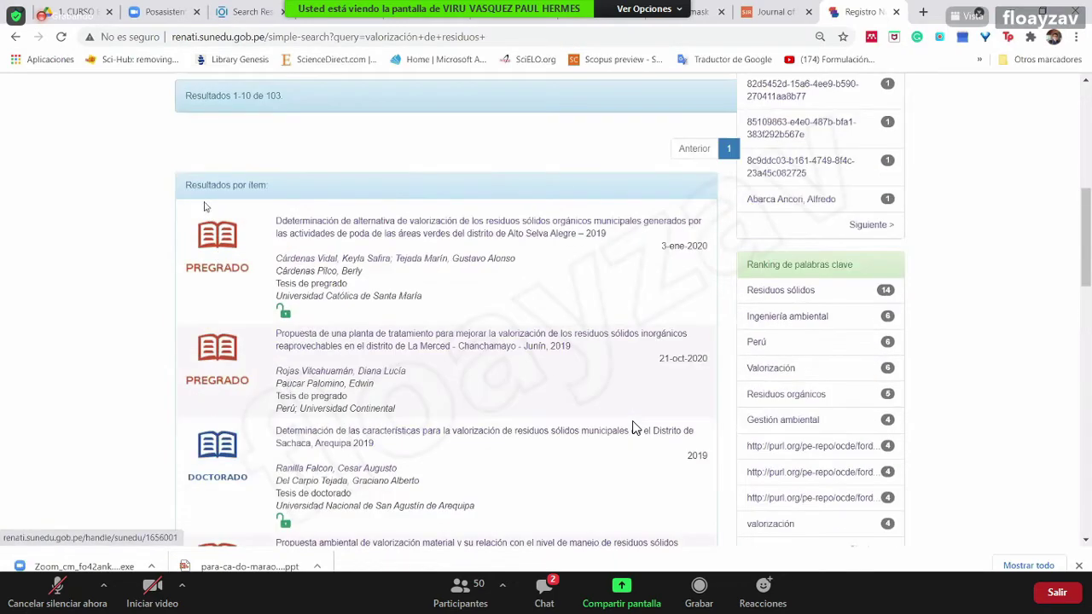
scroll(216, 289, "down", 5)
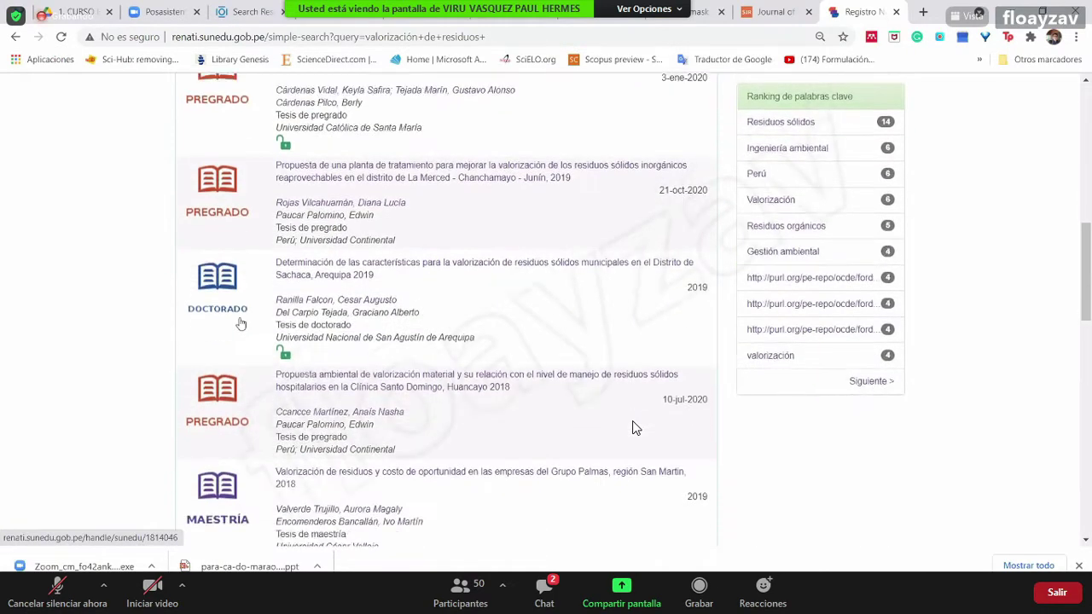
scroll(586, 239, "up", 4)
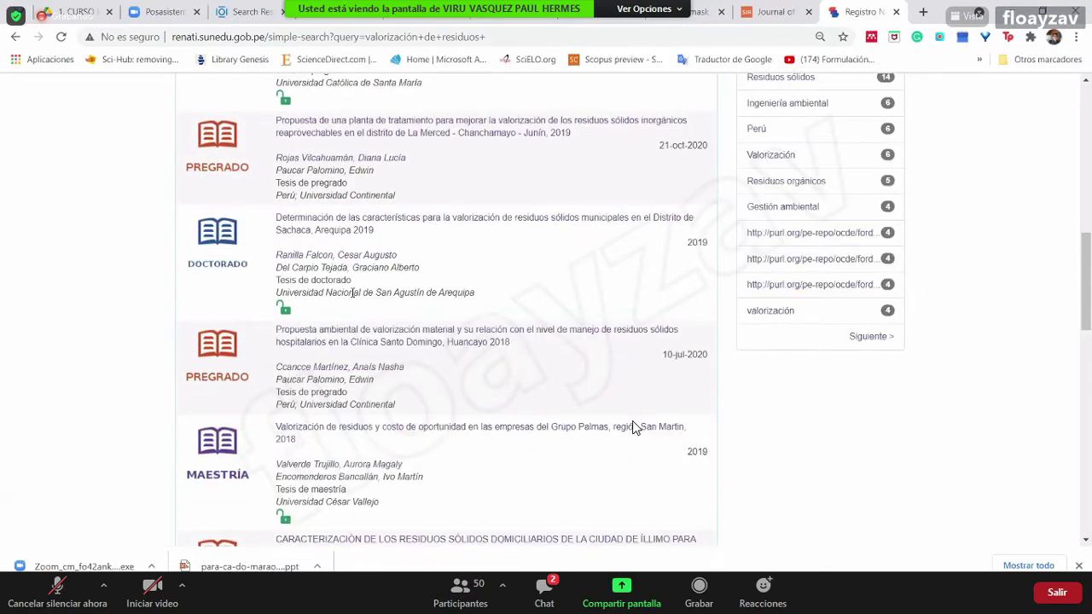
left_click_drag(653, 175, 708, 176)
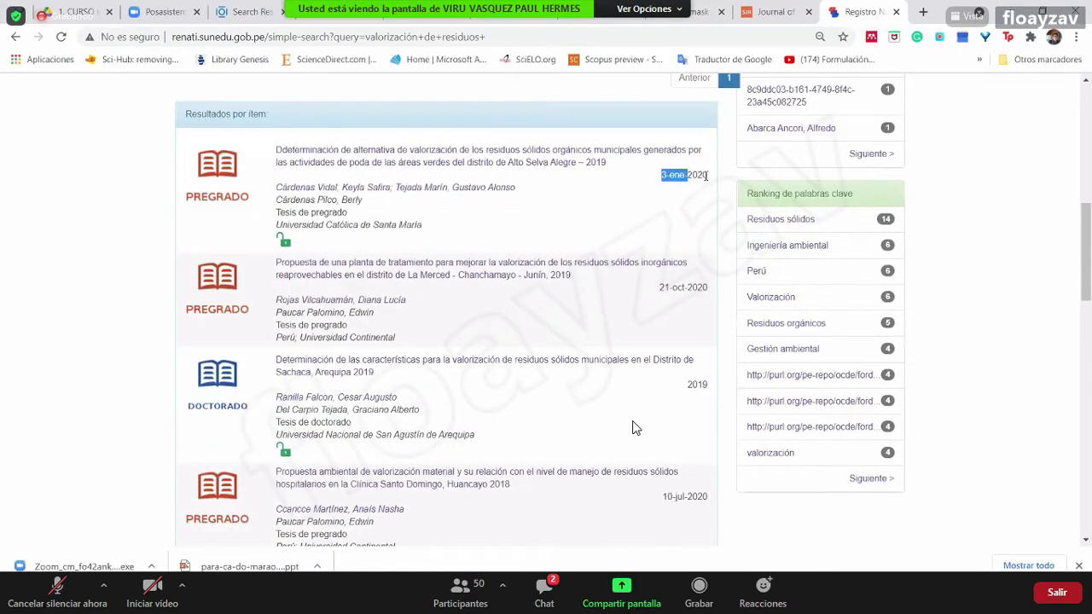
left_click(666, 288)
left_click_drag(664, 289, 708, 311)
scroll(704, 313, "down", 1)
scroll(705, 313, "down", 2)
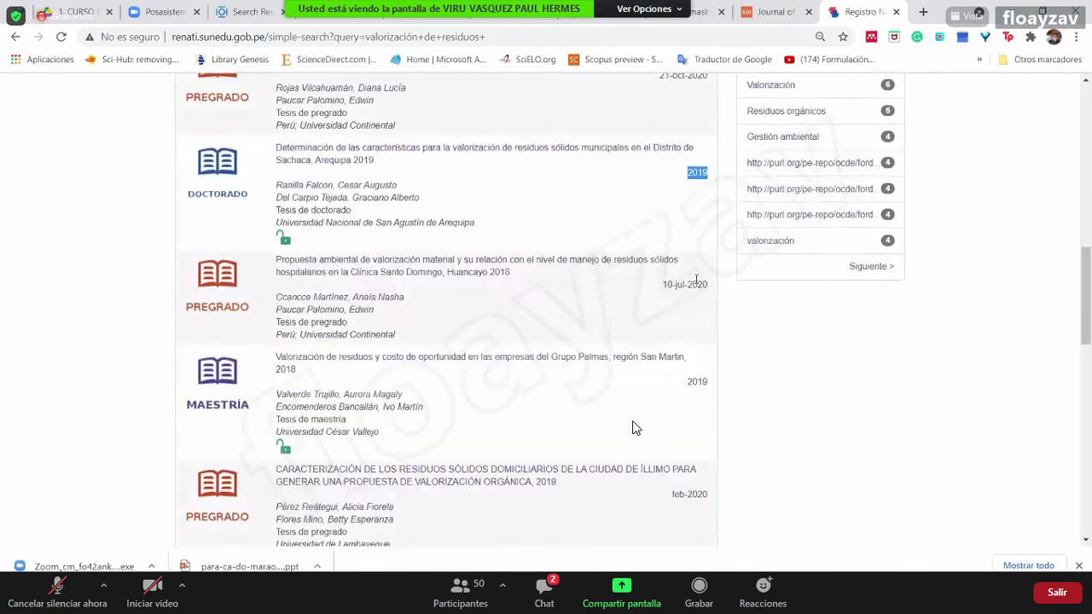
left_click_drag(663, 283, 698, 284)
left_click(697, 310)
scroll(697, 314, "down", 1)
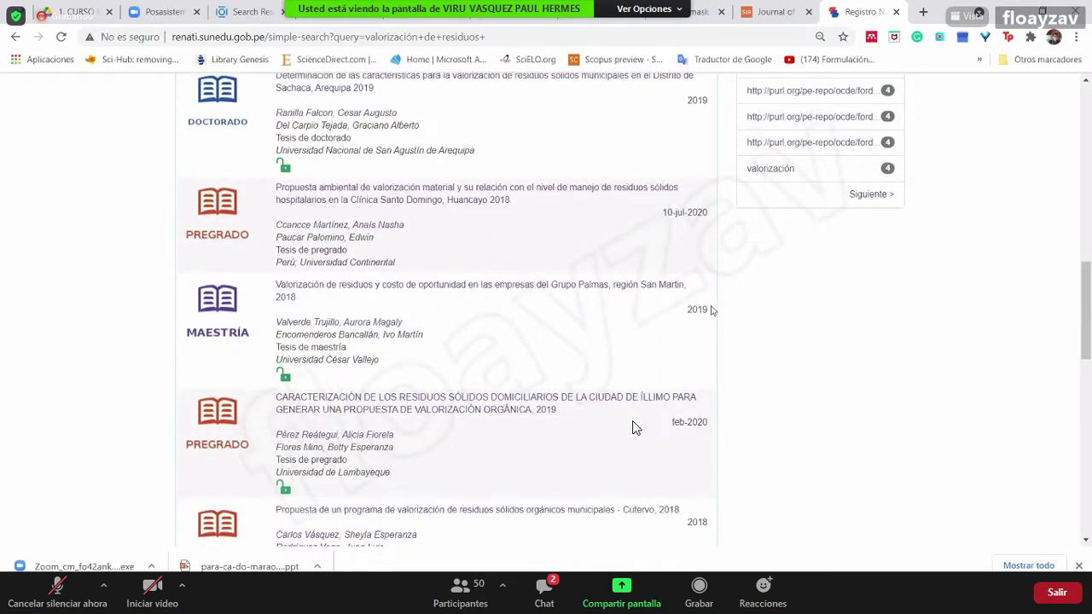
double_click(710, 310)
left_click(715, 324)
scroll(669, 312, "down", 2)
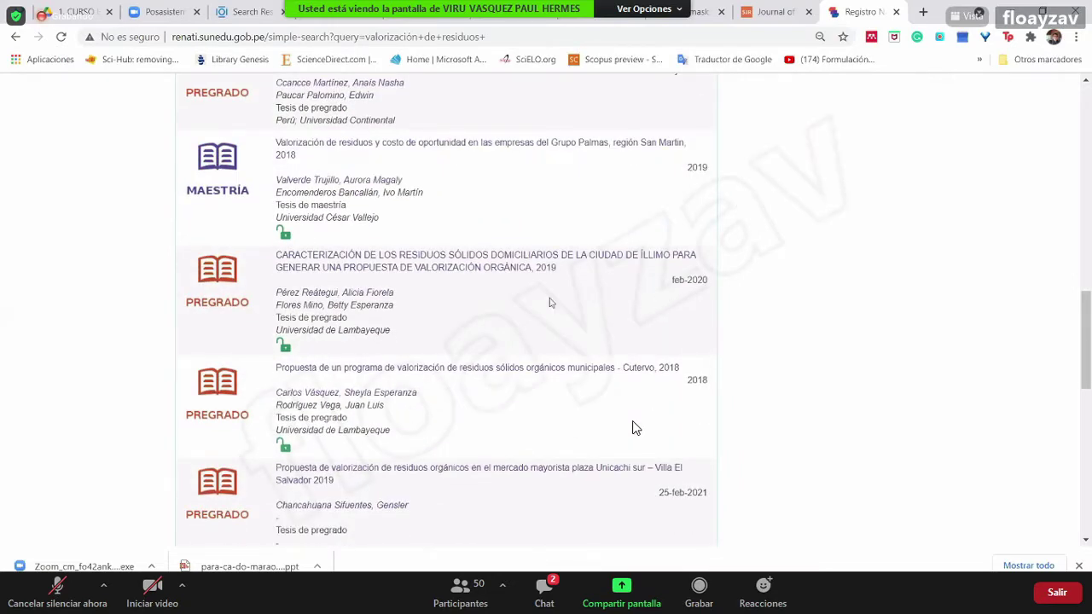
Open the record of the first listed thesis, on valorising municipal organic pruning waste in Alto Selva Alegre
scroll(401, 218, "up", 3)
scroll(464, 322, "up", 5)
scroll(463, 322, "down", 2)
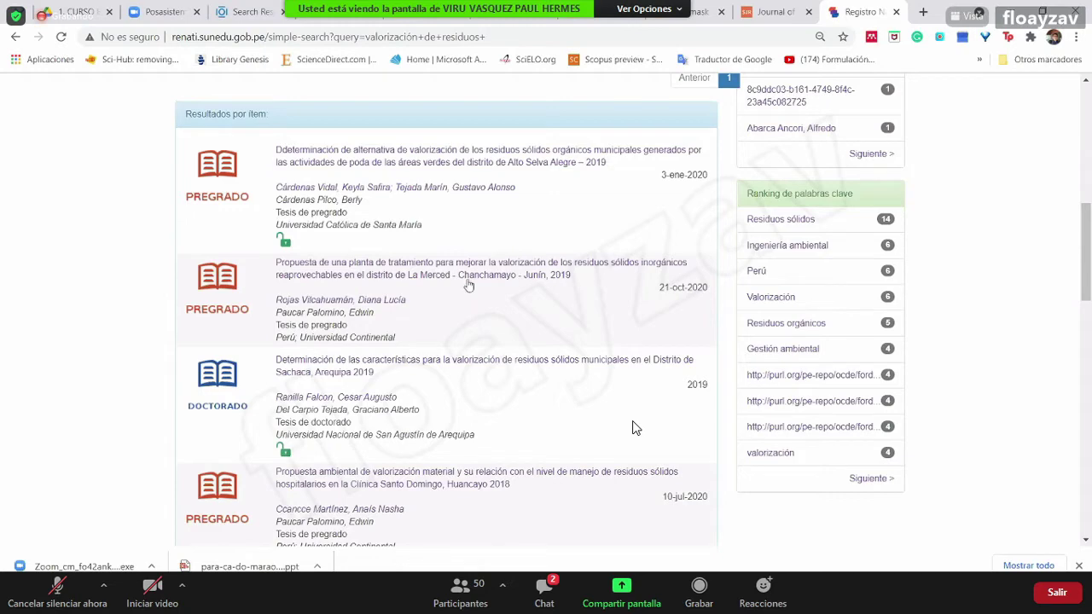
scroll(407, 264, "down", 2)
scroll(336, 221, "down", 2)
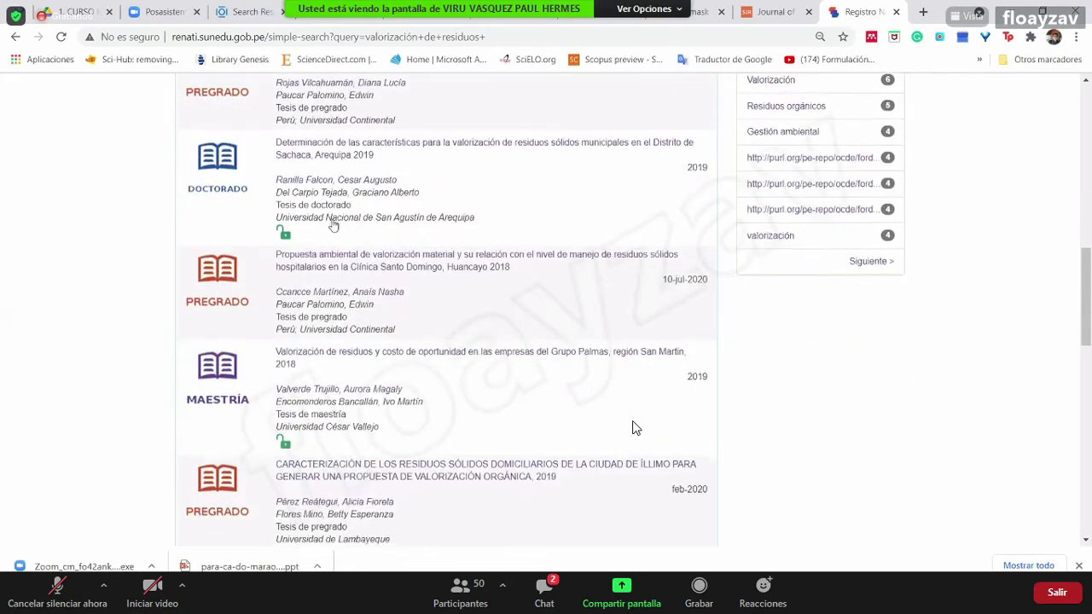
scroll(335, 220, "up", 5)
left_click(338, 253)
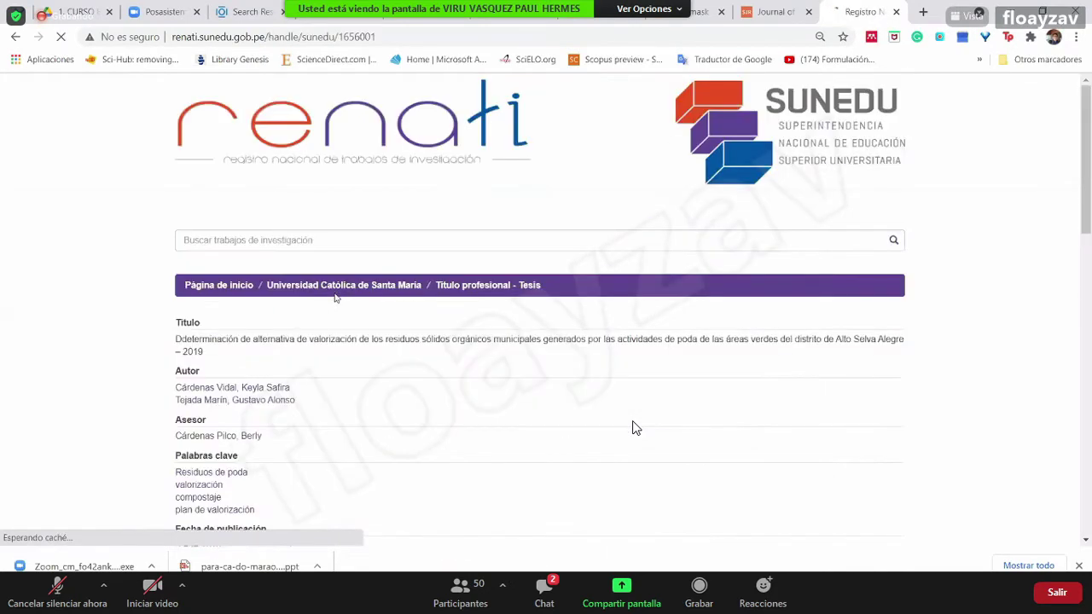
Read through the thesis record, highlighting the topic in its title, the publisher and the publication date
scroll(478, 300, "down", 1)
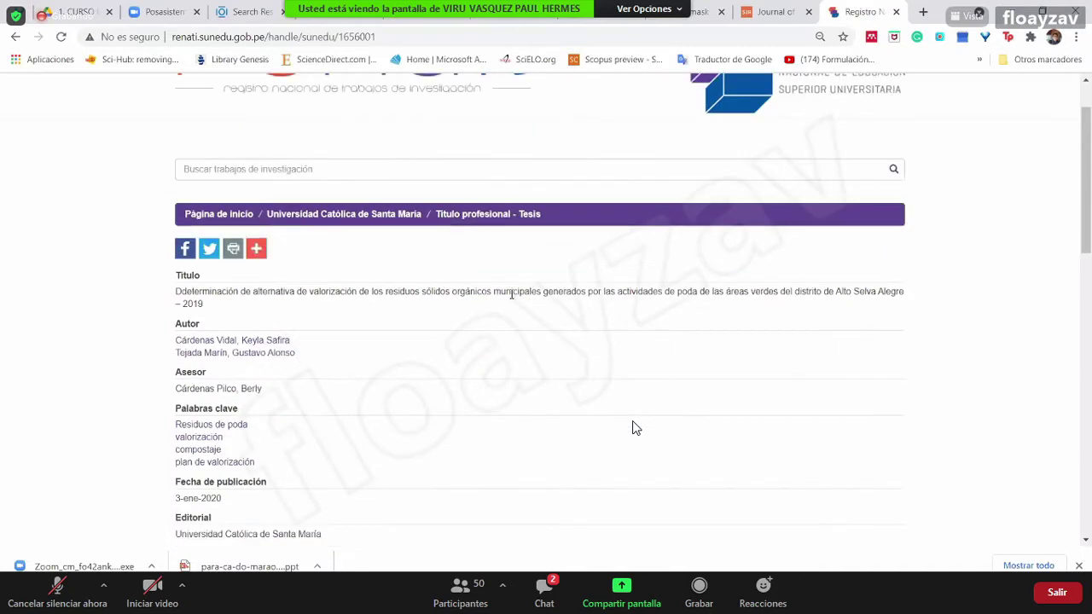
left_click_drag(510, 291, 378, 315)
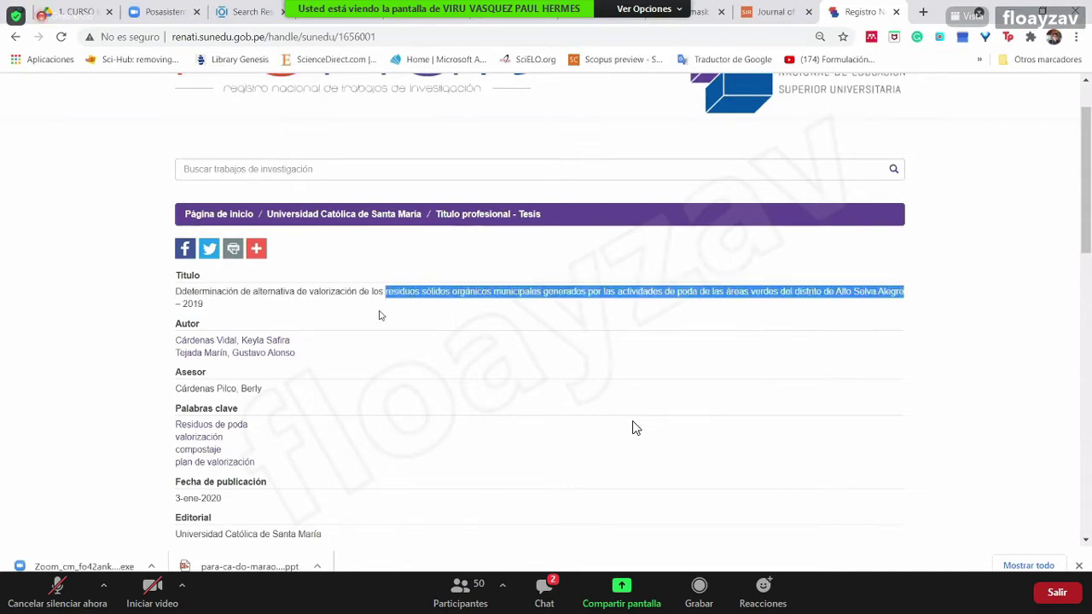
scroll(378, 313, "down", 3)
scroll(281, 284, "up", 1)
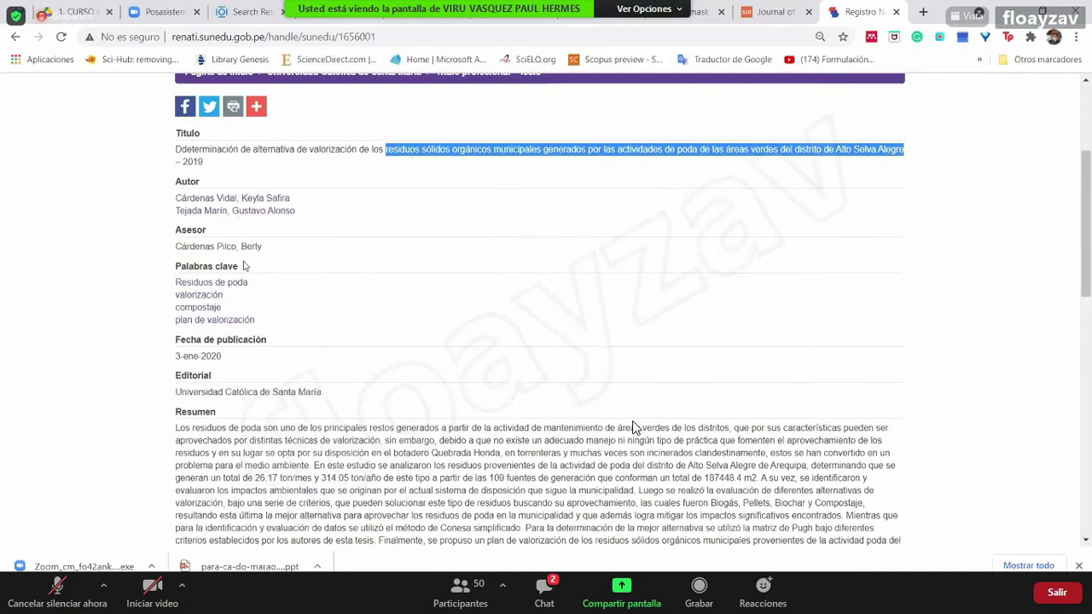
scroll(262, 301, "down", 1)
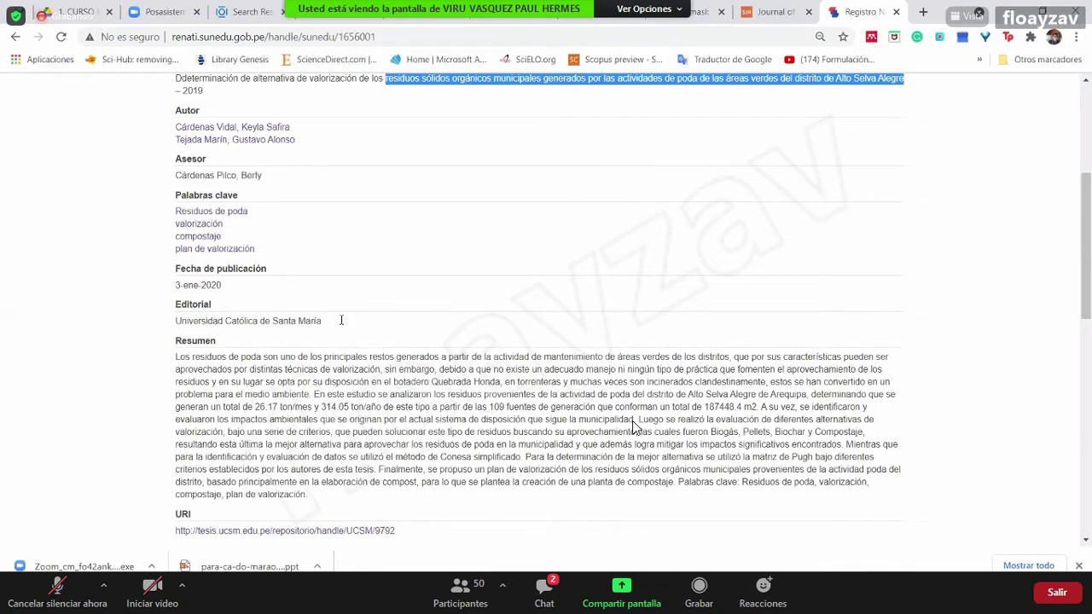
left_click_drag(343, 321, 136, 327)
left_click(136, 326)
left_click_drag(175, 286, 246, 290)
left_click(122, 300)
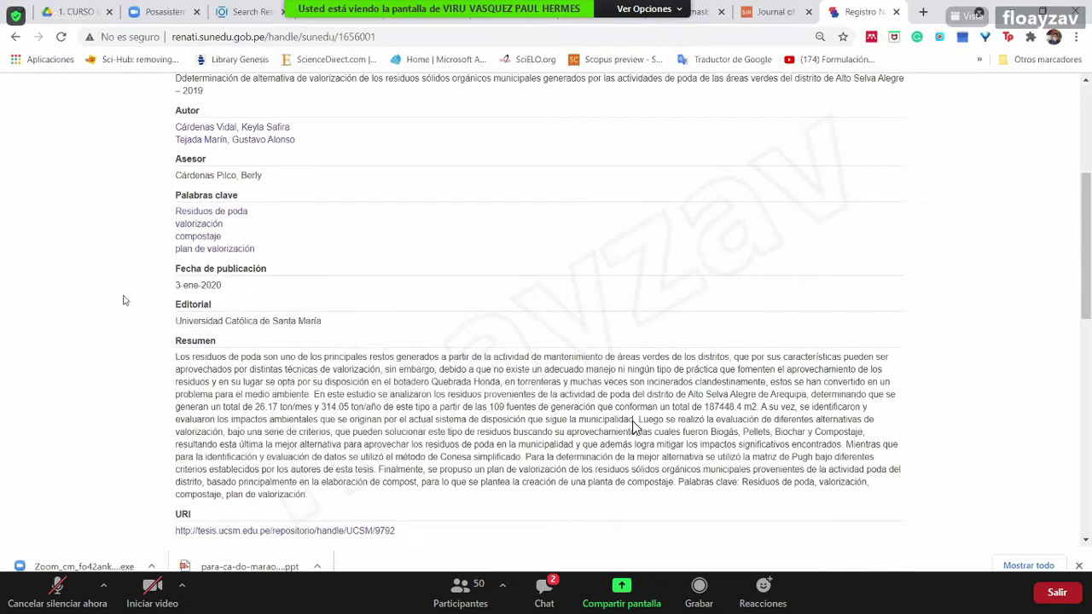
Return to the search results for "valorización de residuos" and dismiss the search suggestions
scroll(311, 222, "up", 4)
scroll(290, 206, "up", 1)
key("alt+Left")
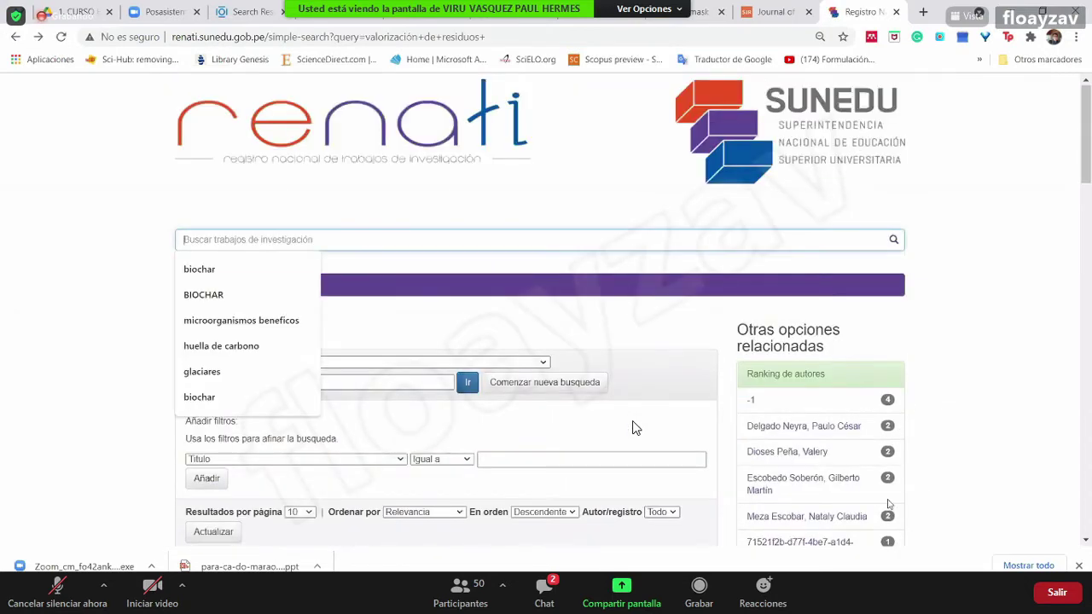
left_click(1000, 276)
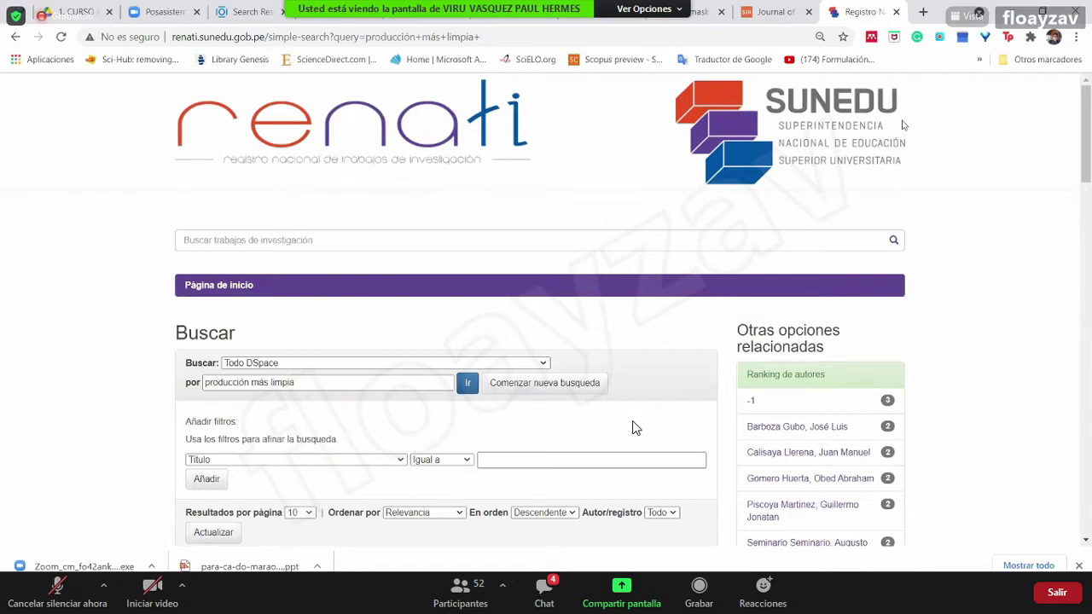
Look over the first results and rerun the repository search for "producción más limpia"
scroll(323, 371, "down", 2)
scroll(341, 375, "down", 3)
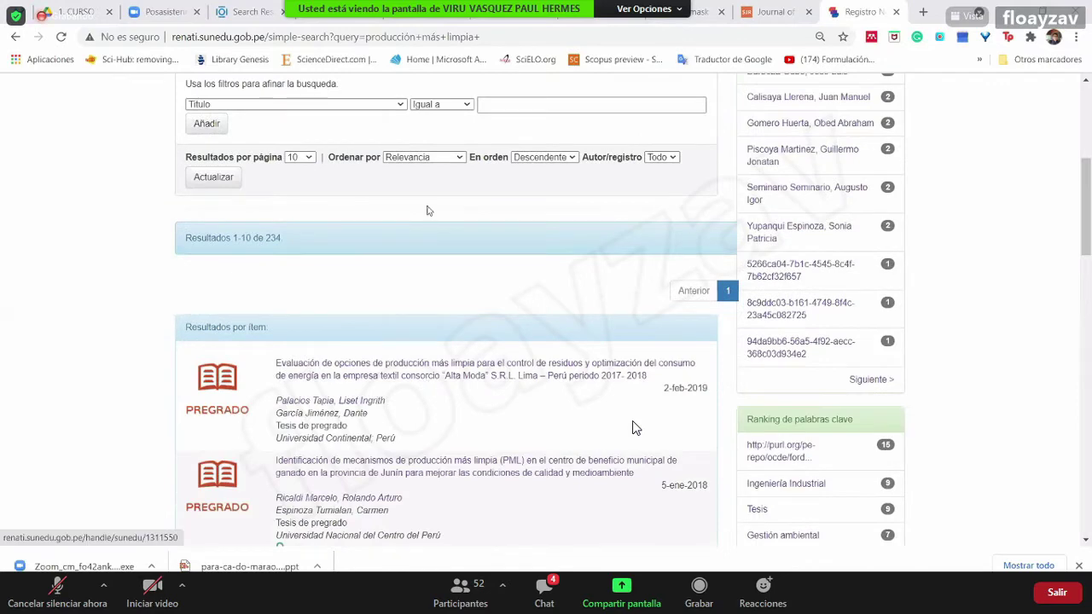
scroll(268, 176, "up", 4)
left_click(268, 172)
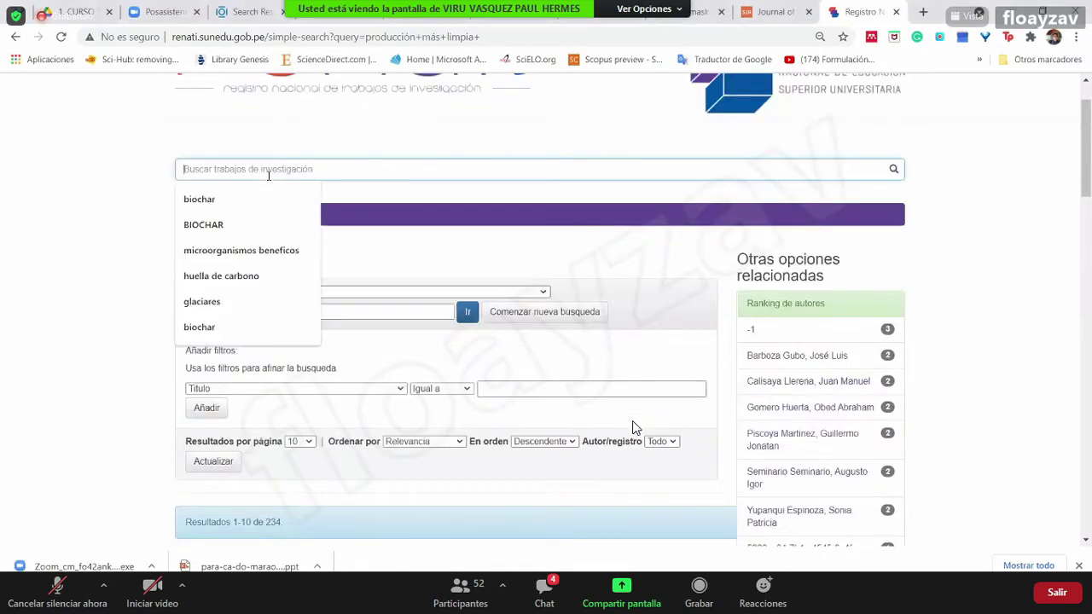
type("producción más limpia")
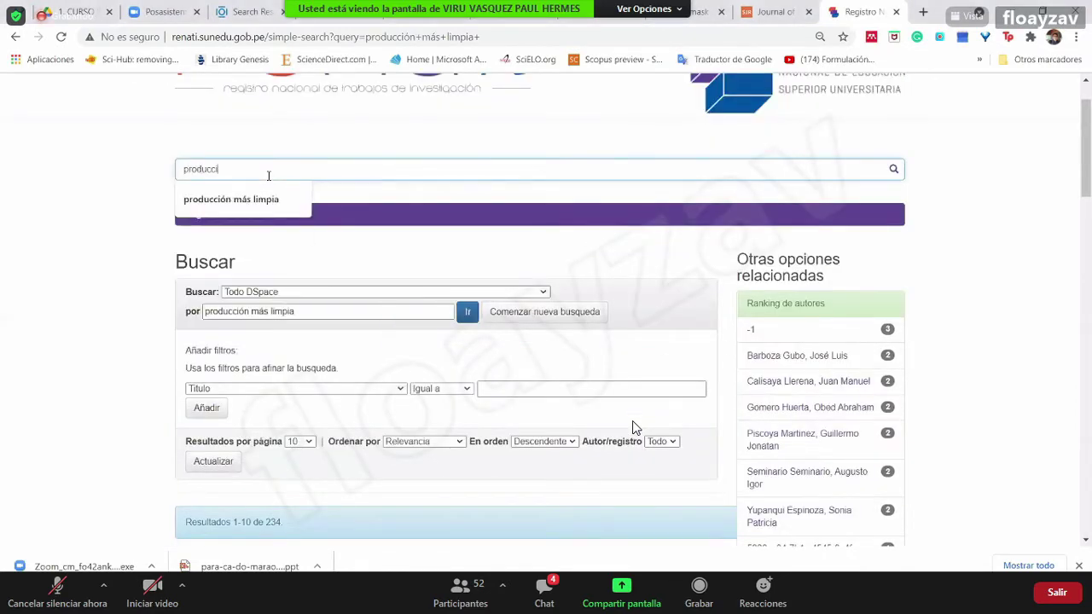
key("Return")
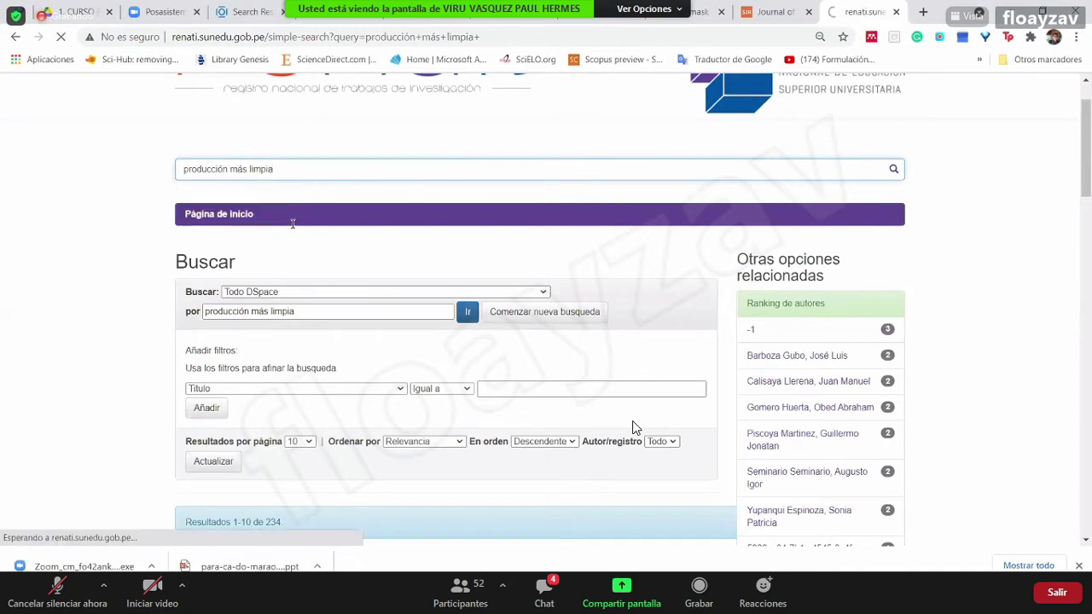
Find the word "producción" within the results page so its occurrences are highlighted
scroll(633, 428, "down", 5)
key("ctrl+plus")
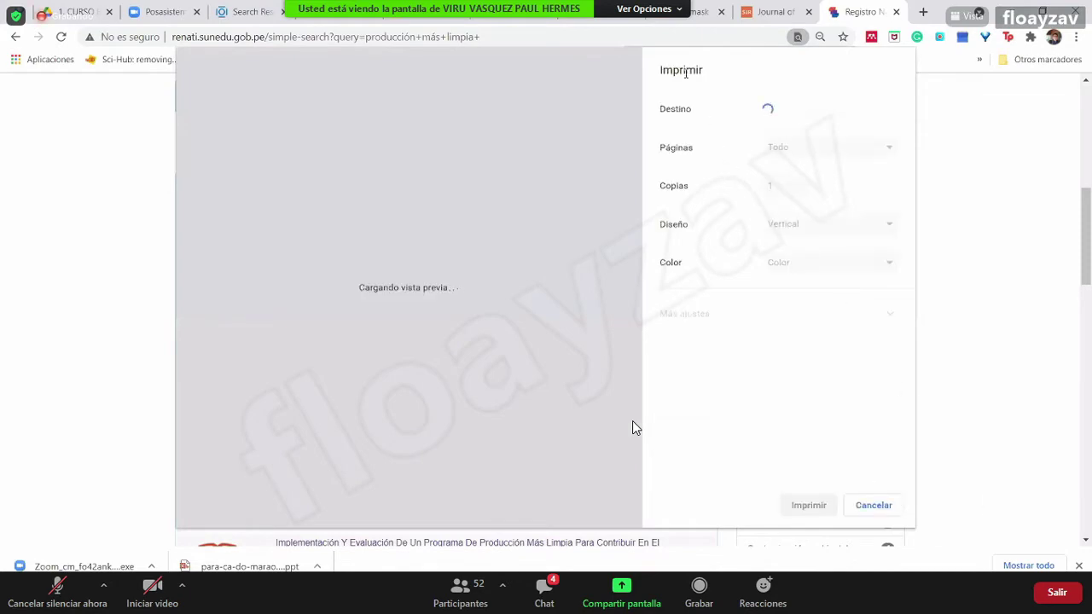
key("Escape")
key("ctrl+f")
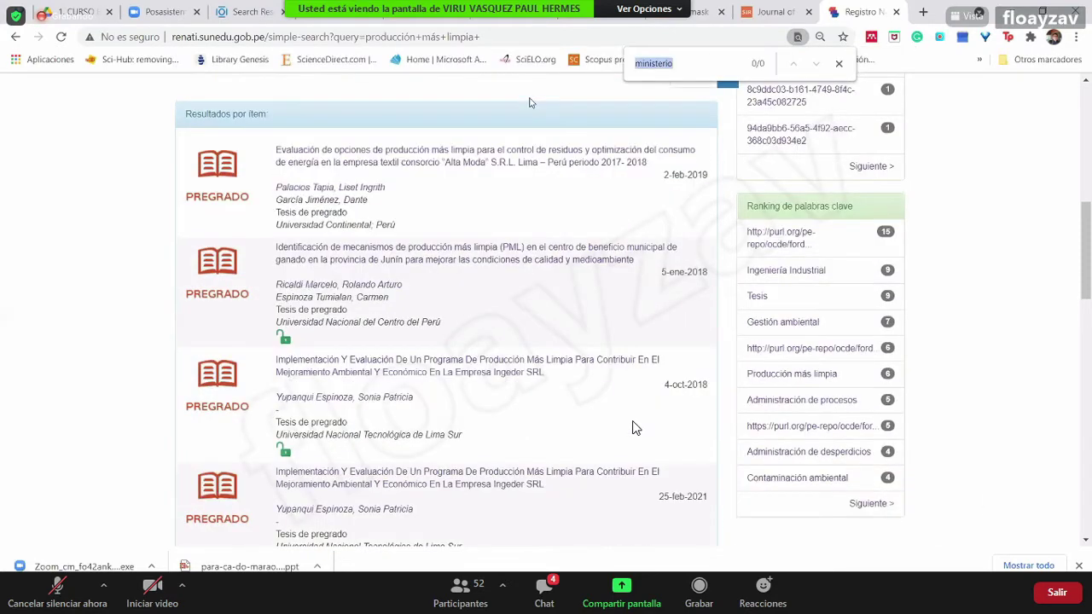
type("producción")
Review where the highlighted word occurs in the thesis titles and check each entry's access status
scroll(546, 191, "down", 3)
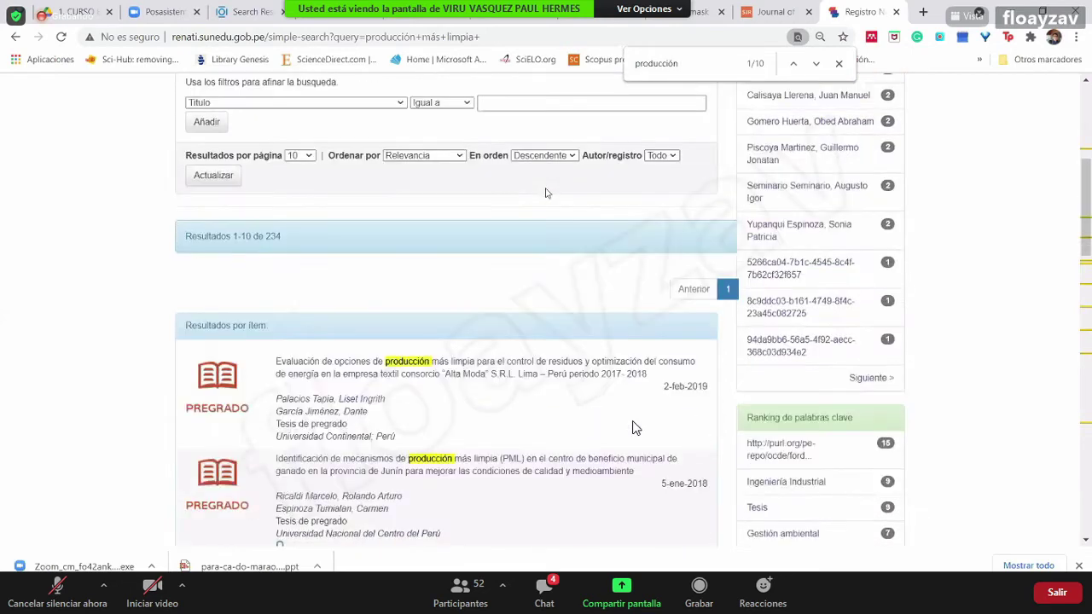
scroll(373, 289, "down", 1)
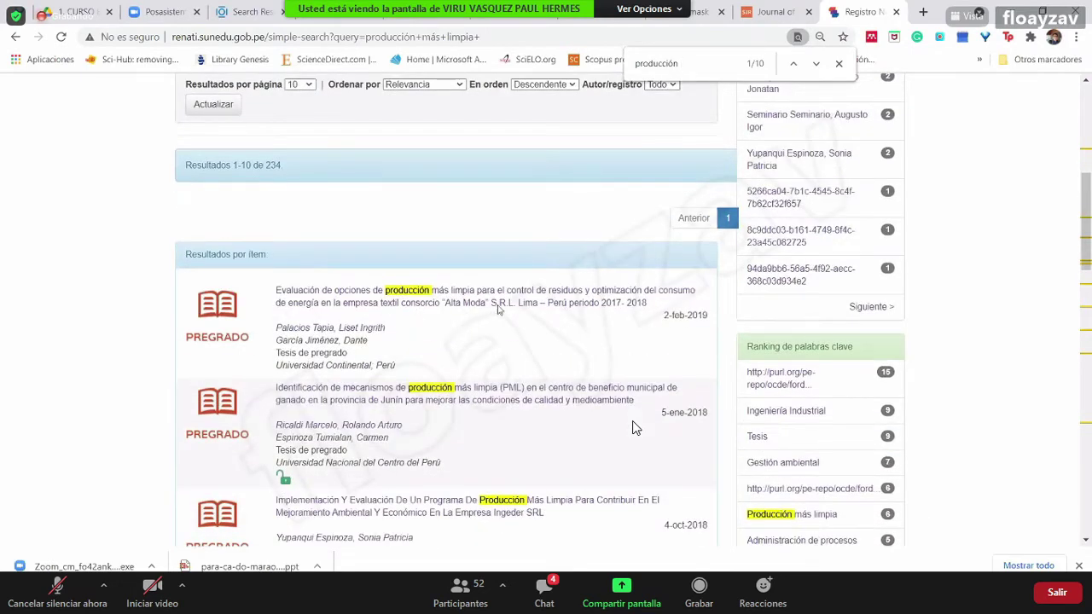
scroll(649, 324, "down", 1)
scroll(682, 337, "down", 5)
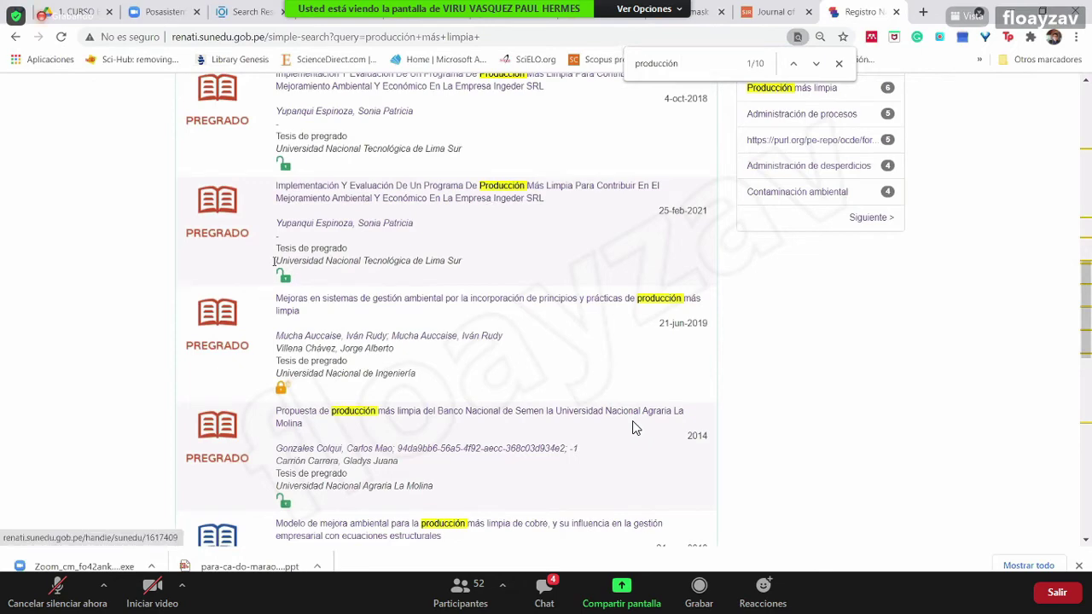
scroll(635, 428, "down", 10)
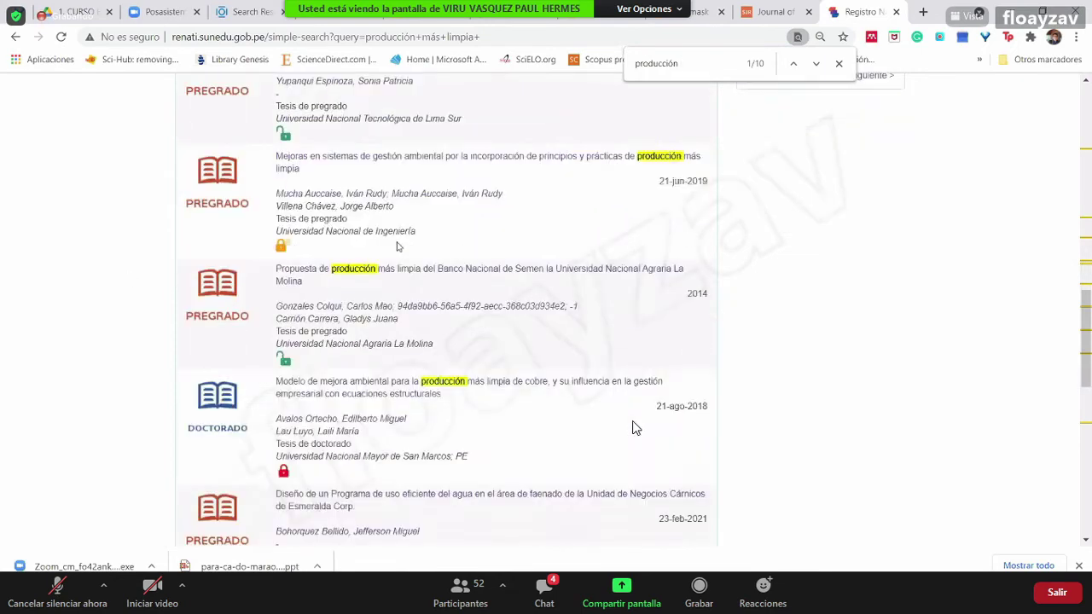
scroll(636, 427, "up", 20)
scroll(635, 428, "up", 2)
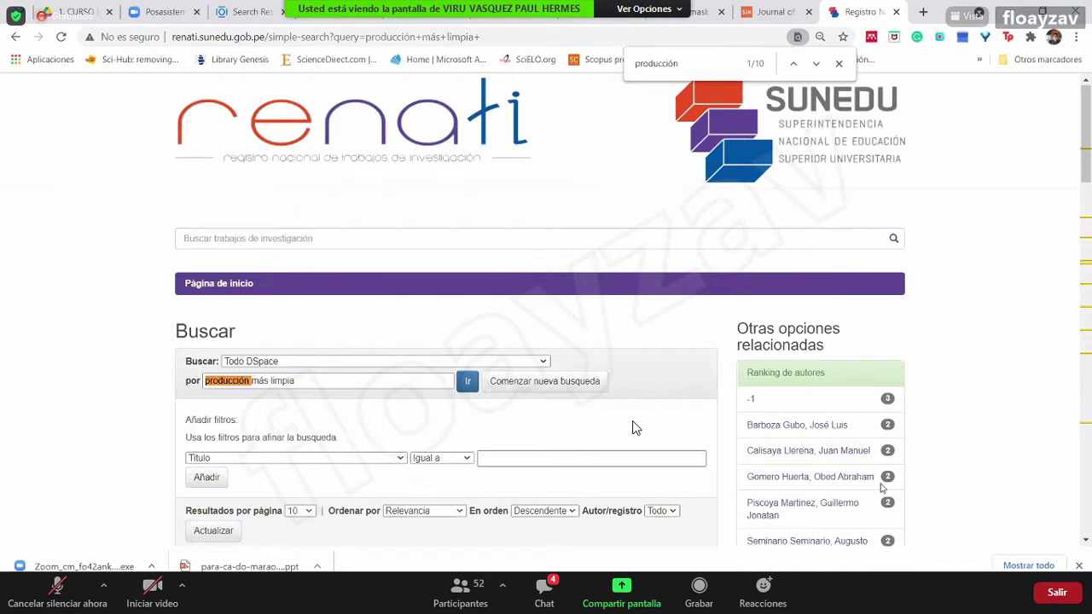
Search the repository for "modelamiento ambiental de NO2"
left_click(323, 229)
type("mode")
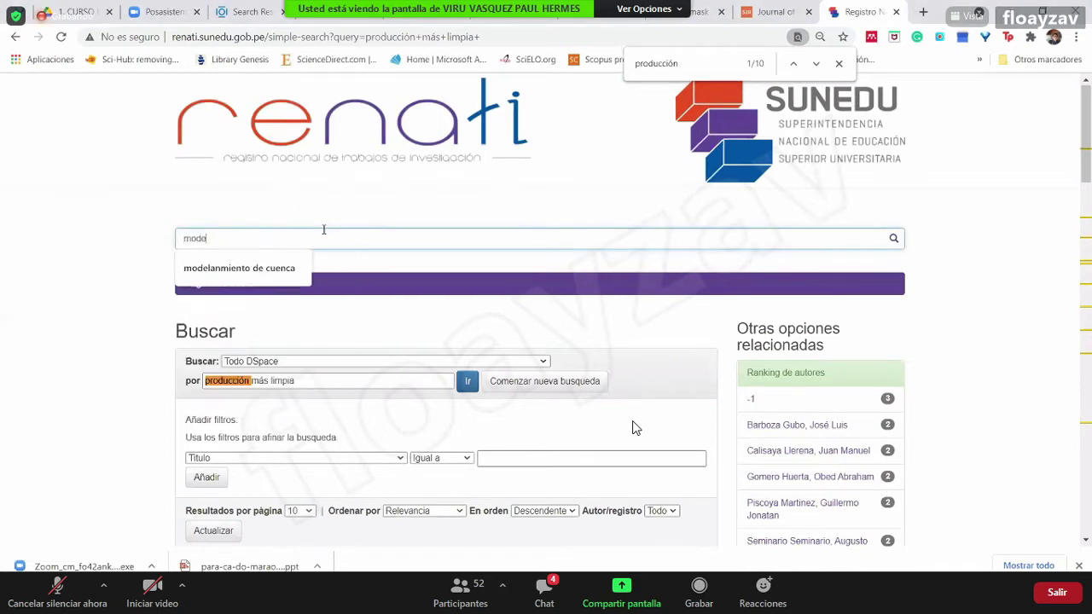
type("lamiento ambient")
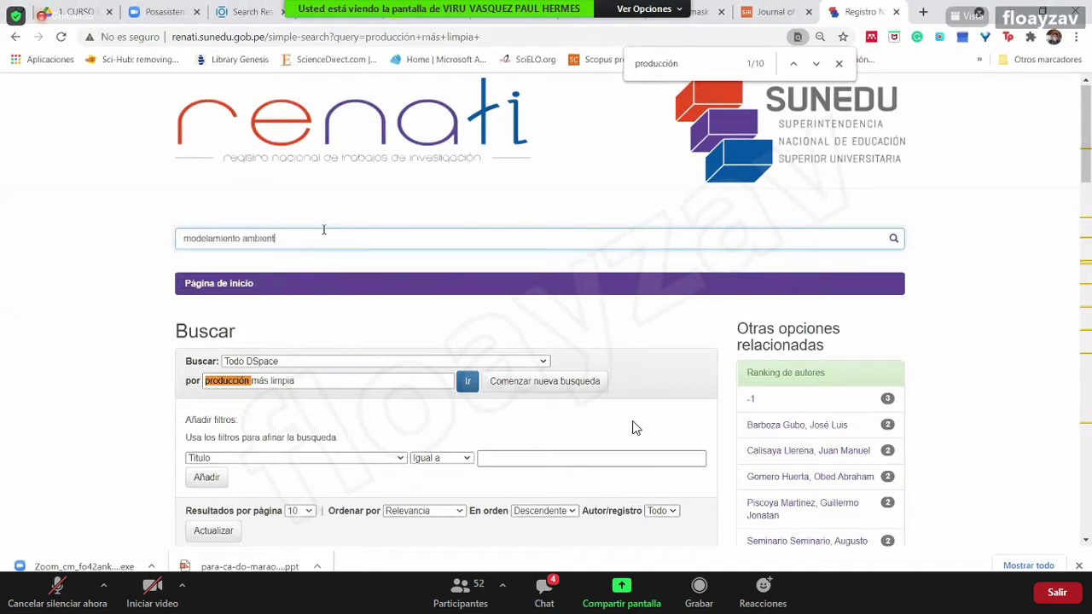
type("al de ")
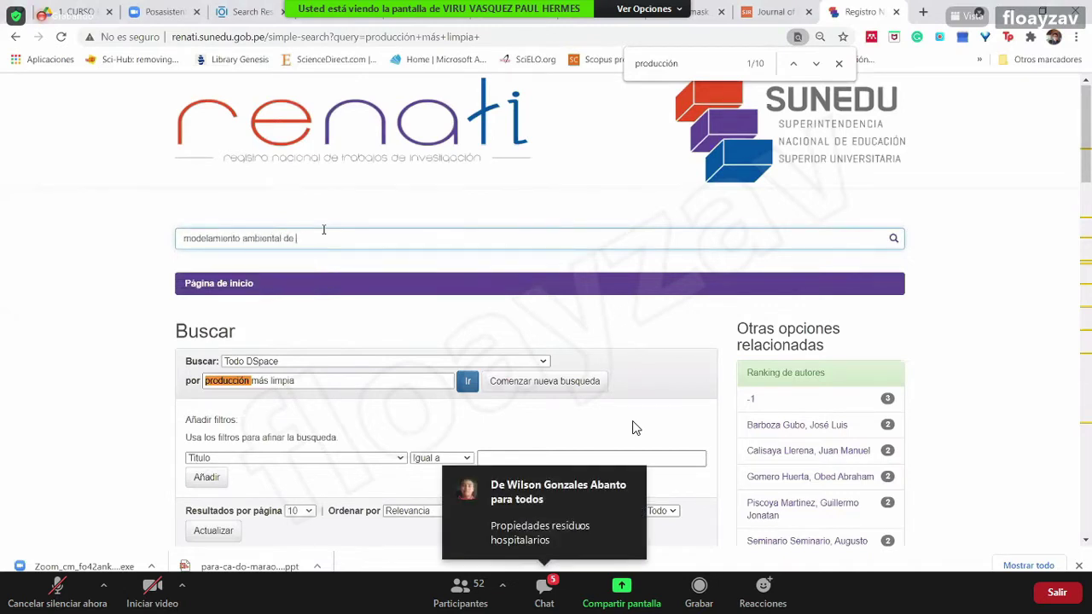
type("NO2")
key("Return")
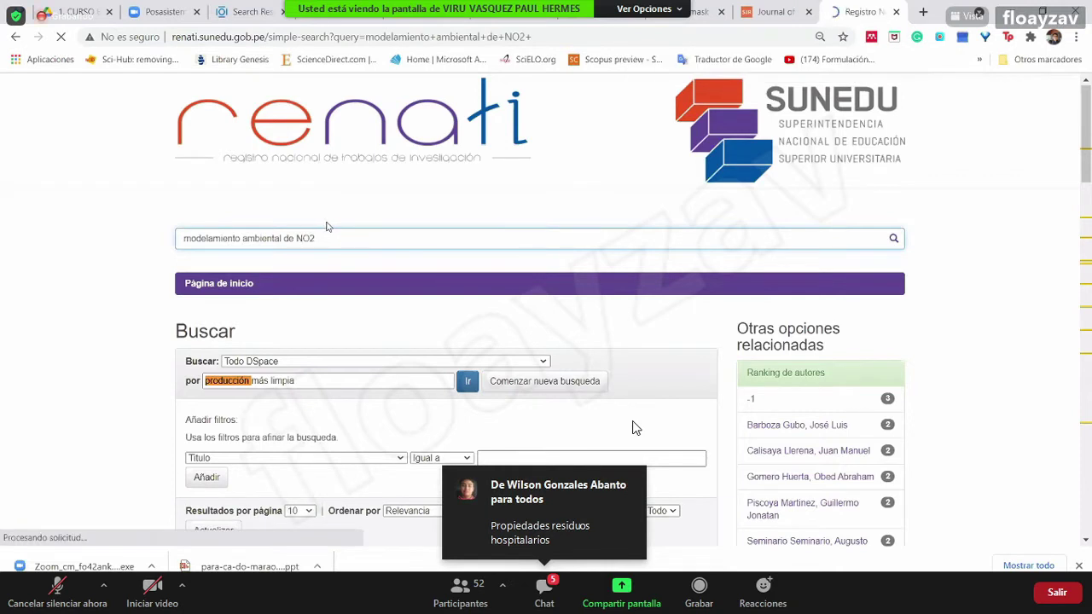
Highlight the query text in the search form of the results page to review the terms used
scroll(1031, 101, "down", 2)
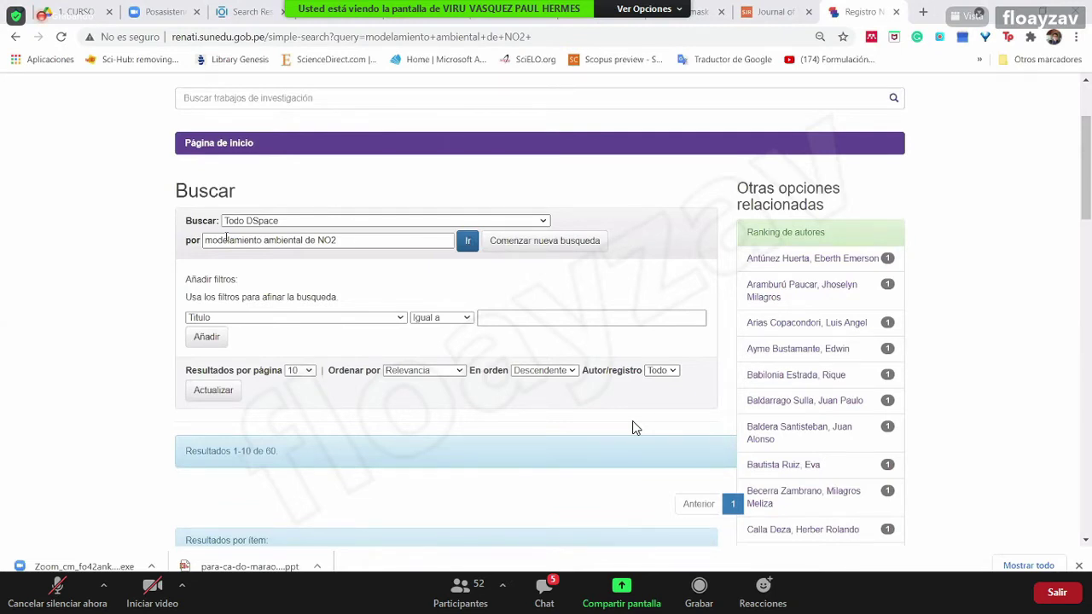
left_click_drag(452, 241, 205, 240)
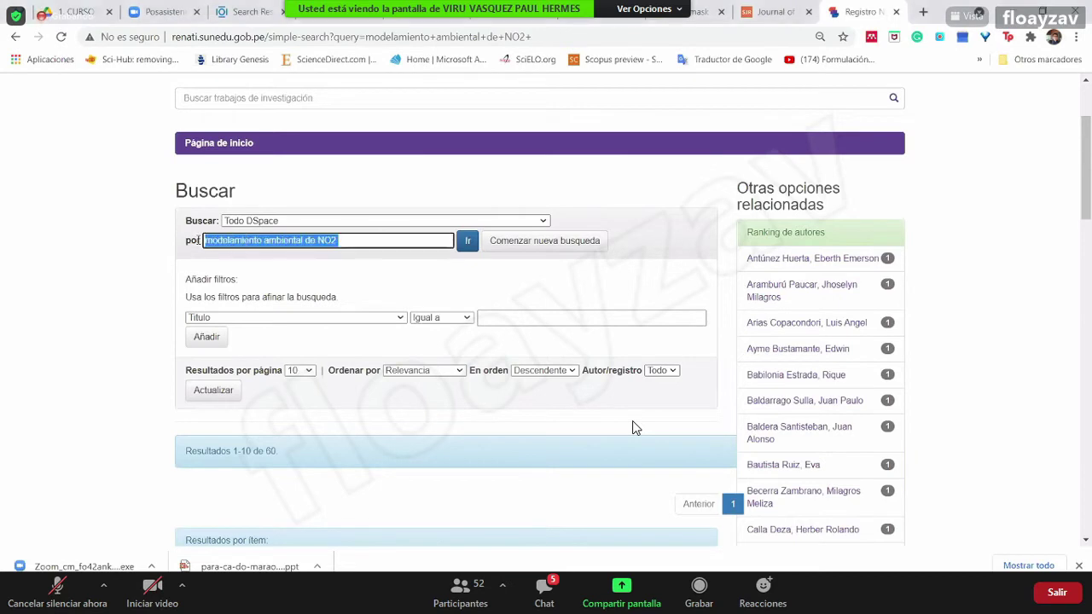
left_click(264, 256)
triple_click(265, 256)
scroll(304, 204, "up", 1)
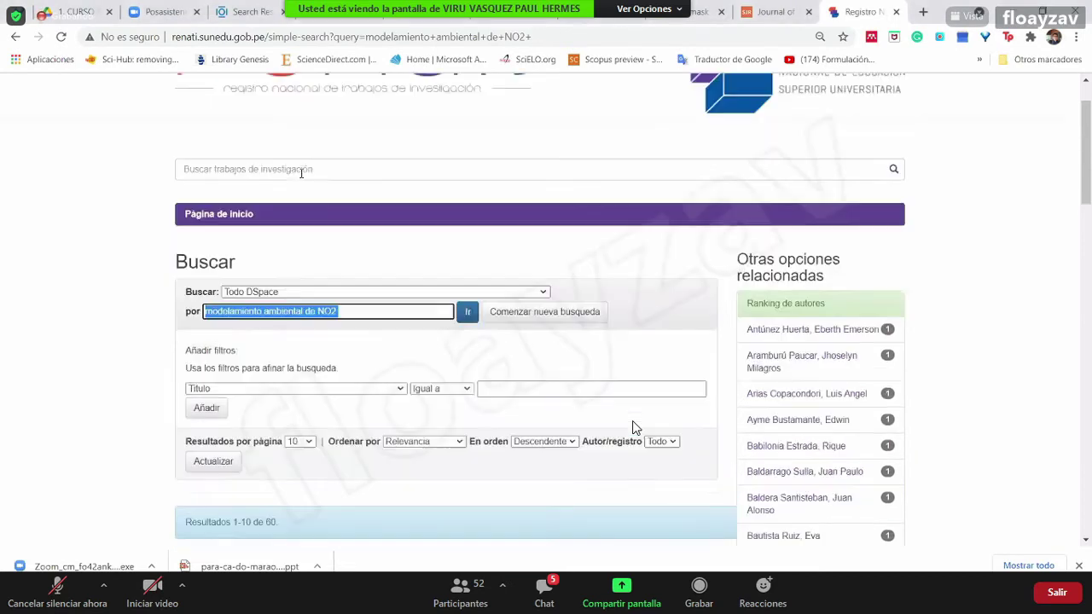
left_click(300, 171)
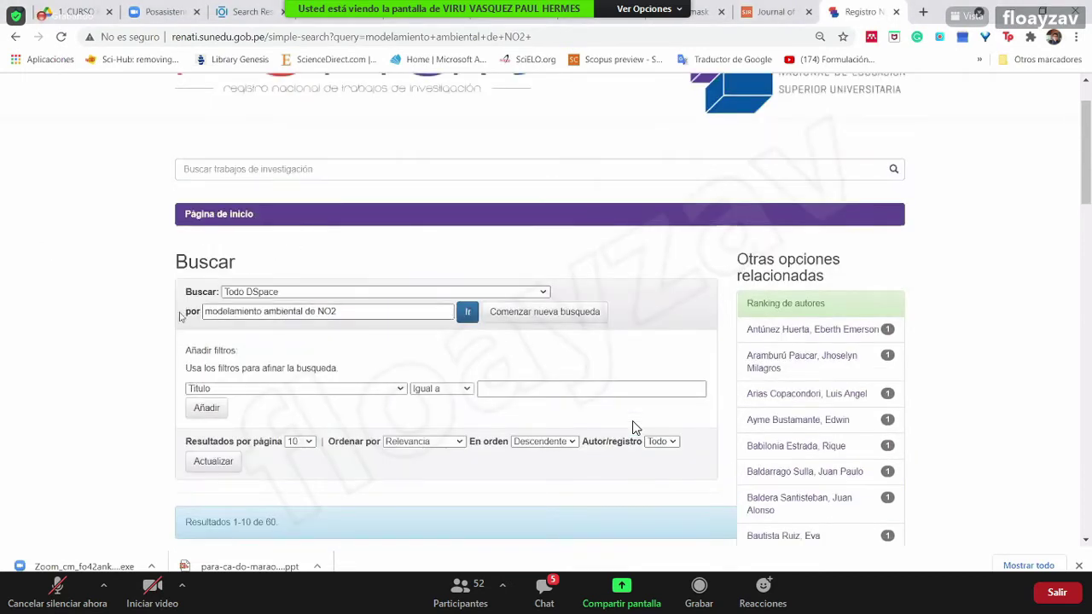
triple_click(205, 312)
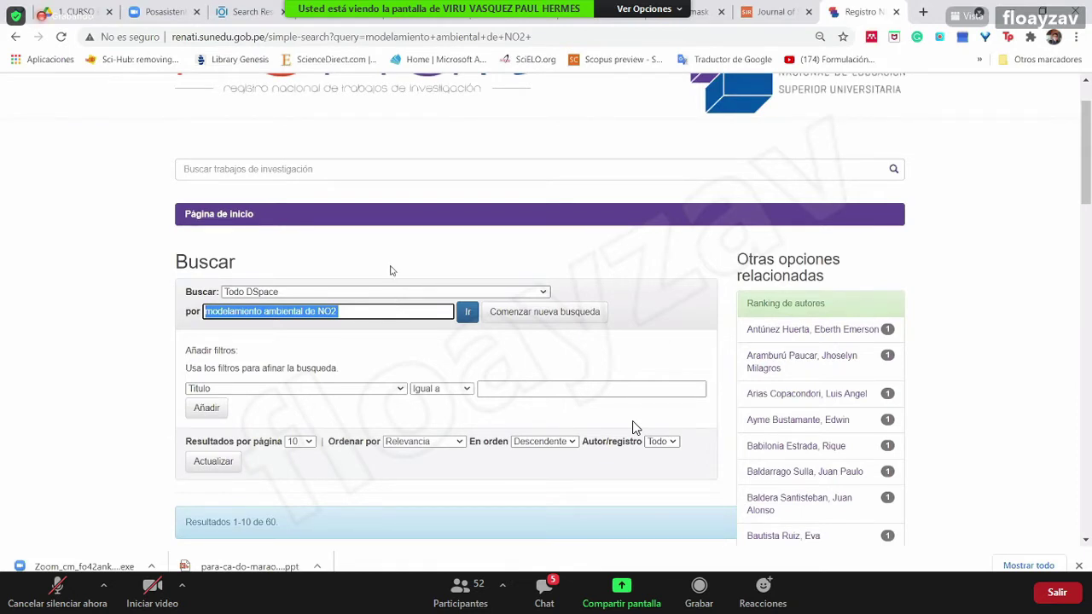
Open the in-page find and look through the listed theses for ones that match the NO2 modelling topic
scroll(348, 290, "down", 5)
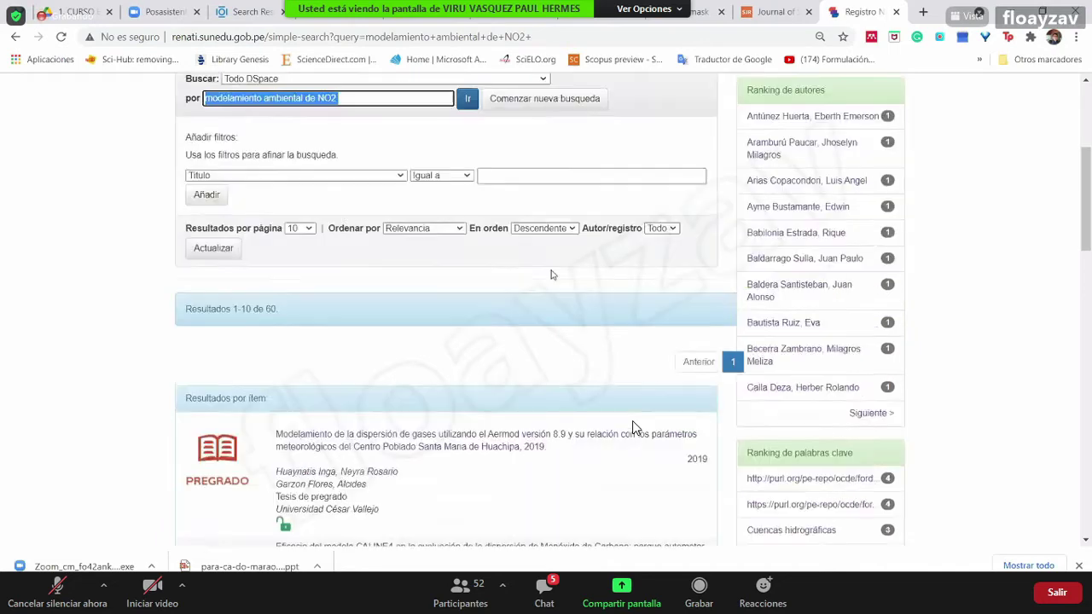
key("ctrl+f")
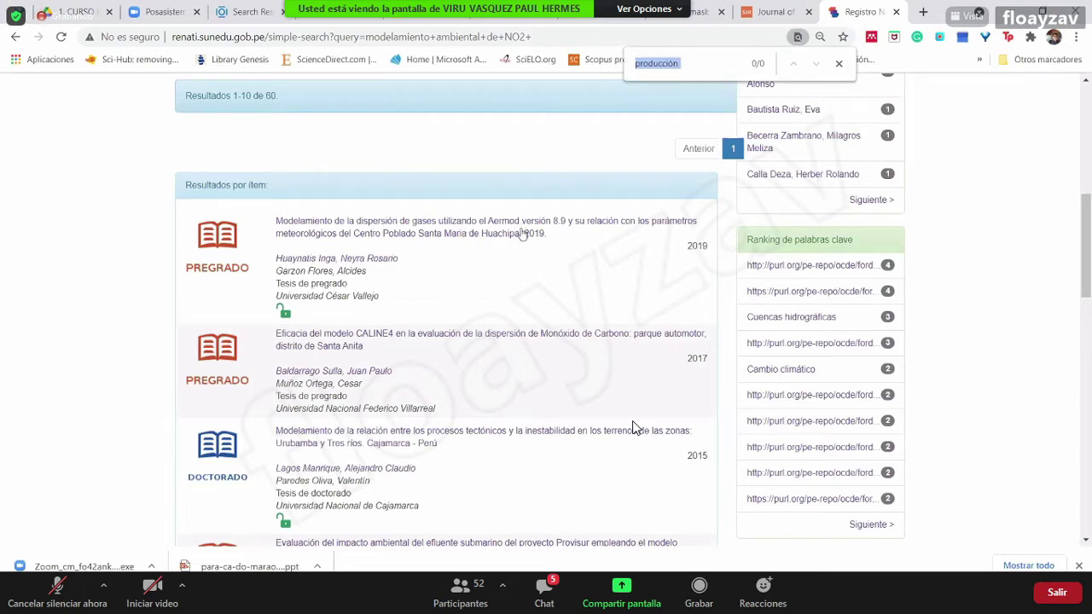
scroll(524, 237, "down", 2)
scroll(528, 238, "up", 2)
scroll(465, 271, "down", 4)
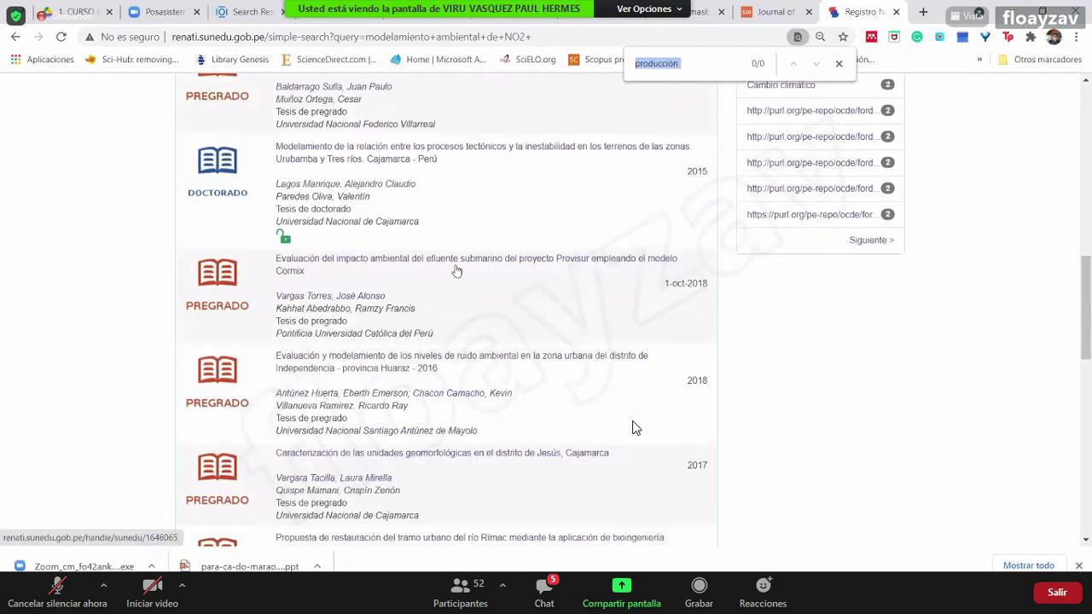
scroll(461, 271, "down", 2)
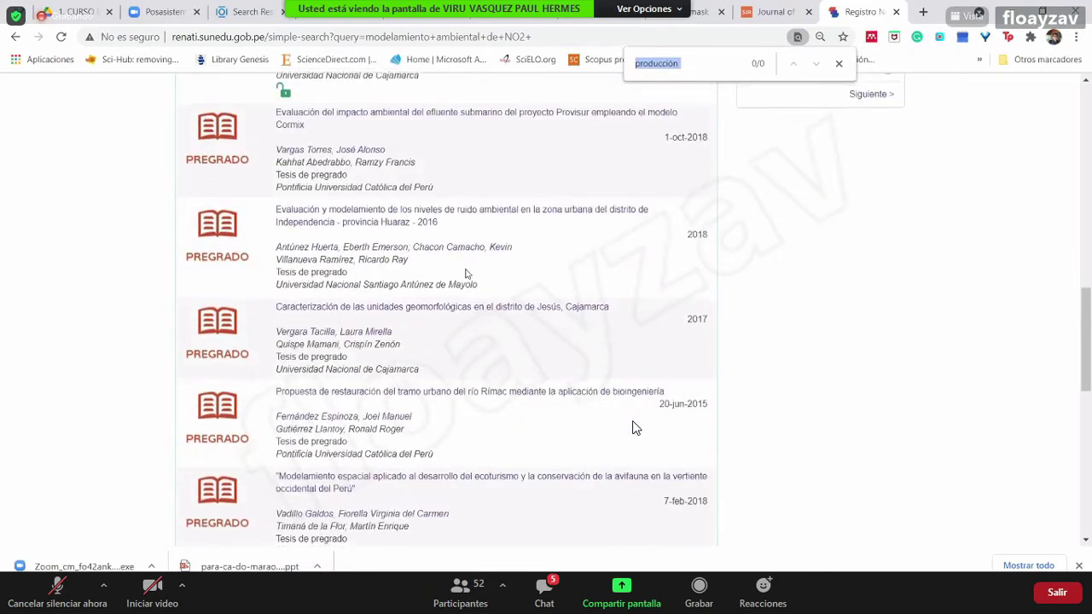
scroll(465, 273, "down", 6)
scroll(598, 256, "up", 20)
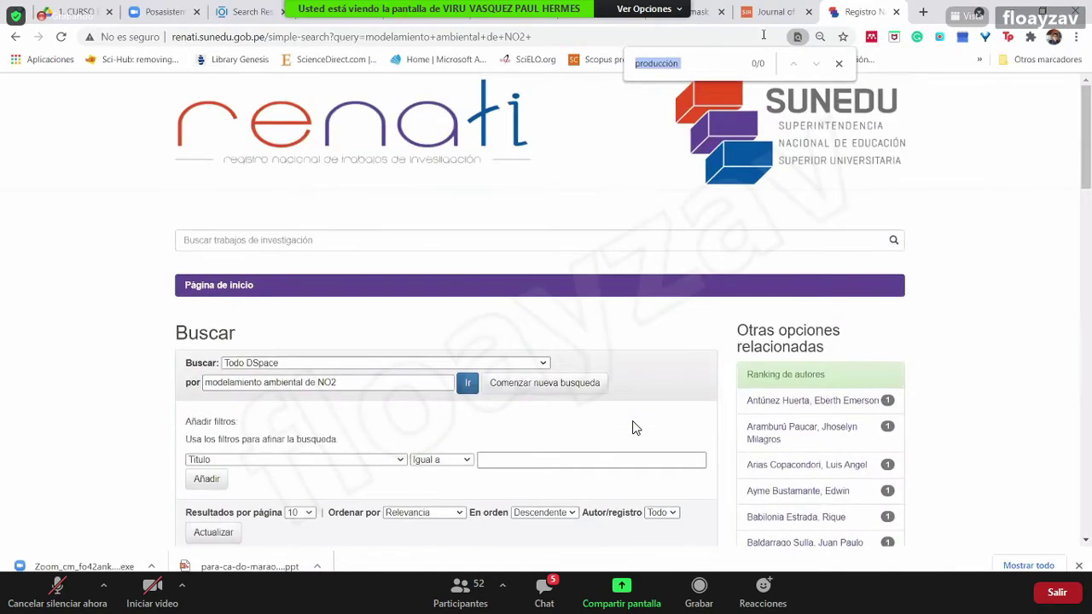
Close the RENATI page and open the LA Referencia site in a new tab through a web search for "LA REFERENCIA"
left_click(896, 12)
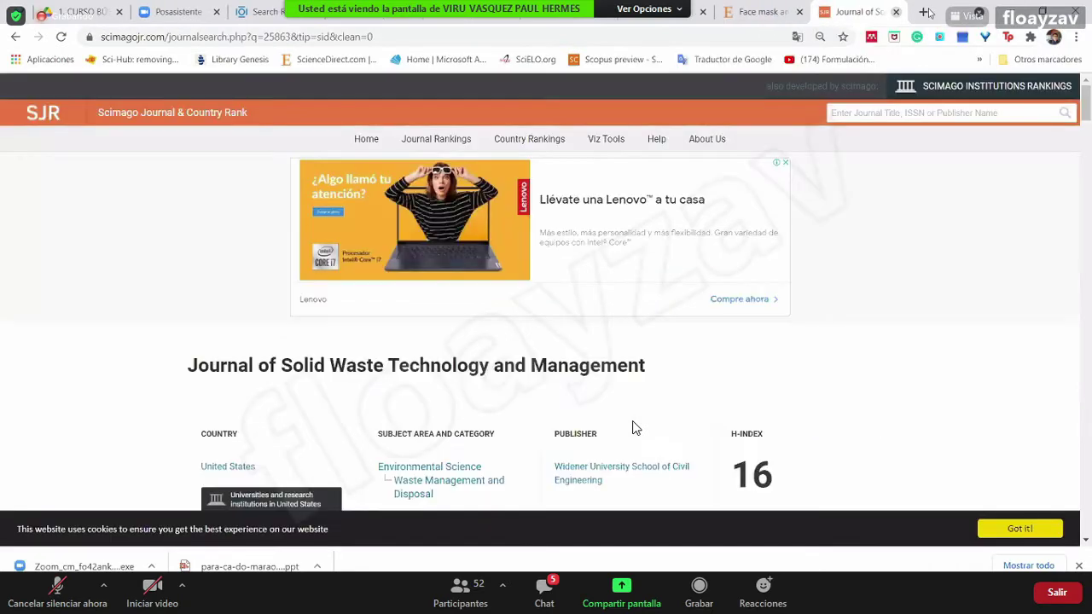
left_click(923, 12)
type("LA")
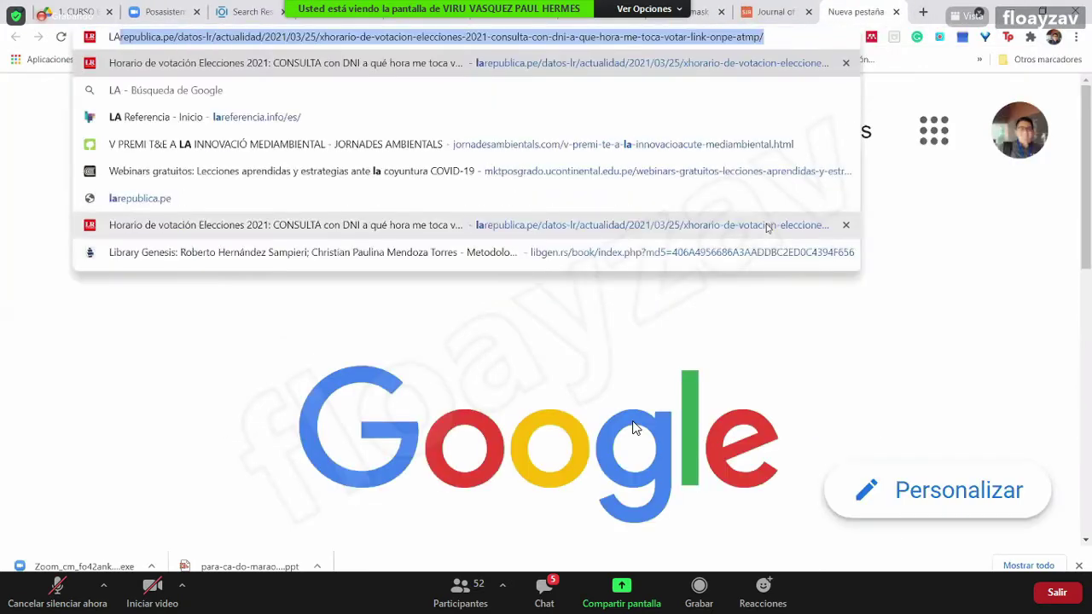
type(" REFERENCIA")
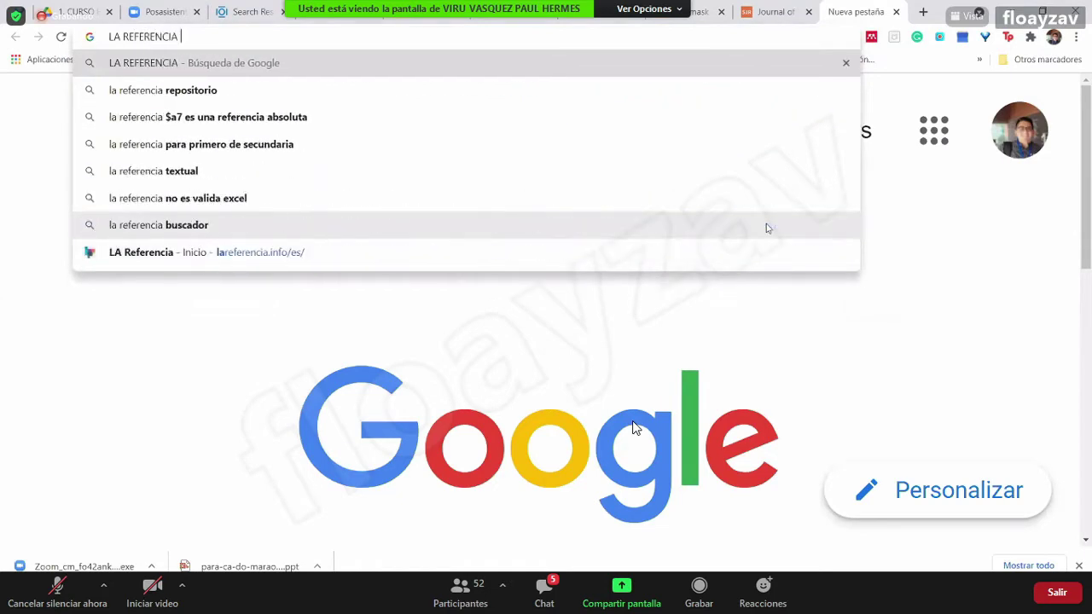
key("Return")
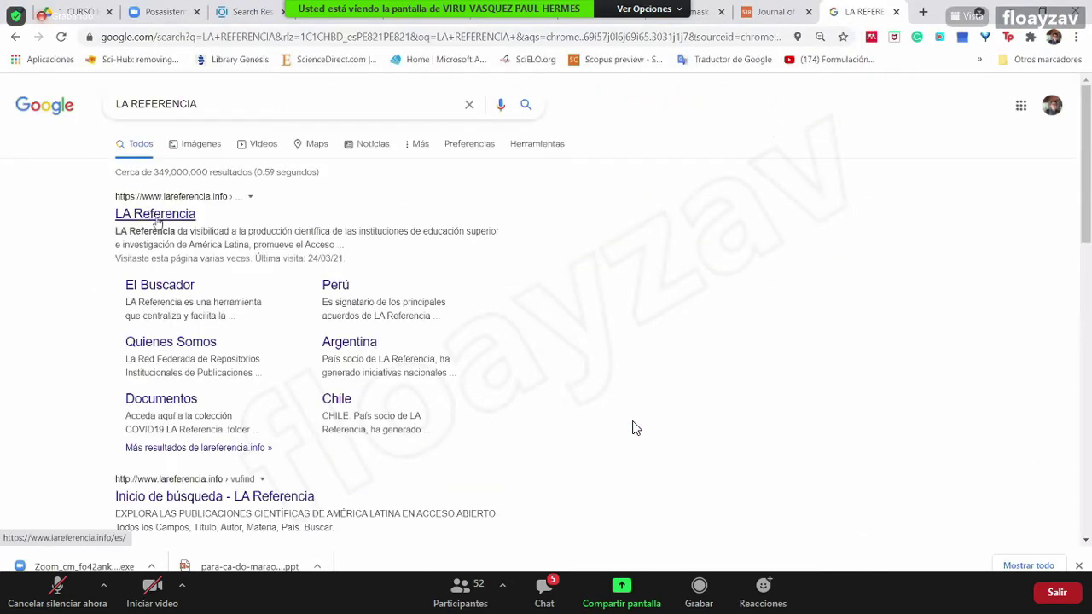
scroll(197, 373, "down", 3)
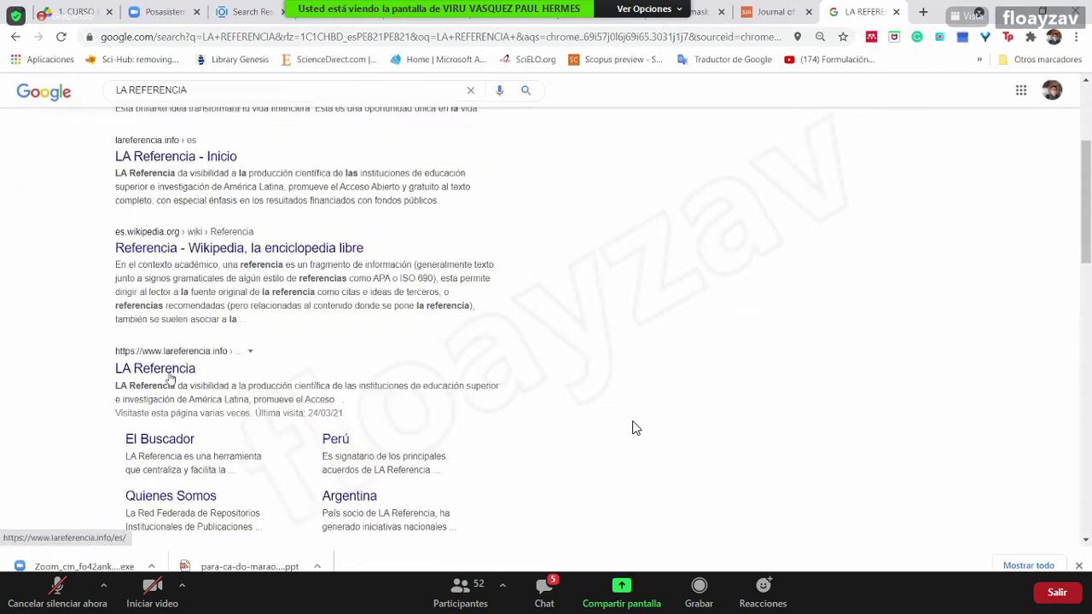
left_click(198, 373)
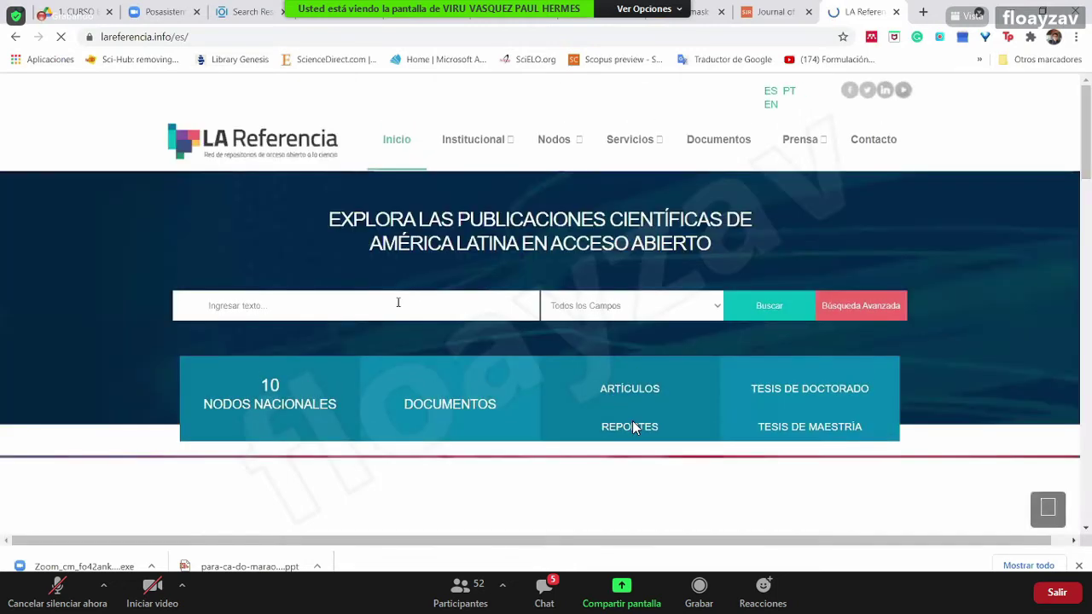
Search LA Referencia for "MODELAMIENTO DE N02" with the search field set to Materia
left_click(354, 310)
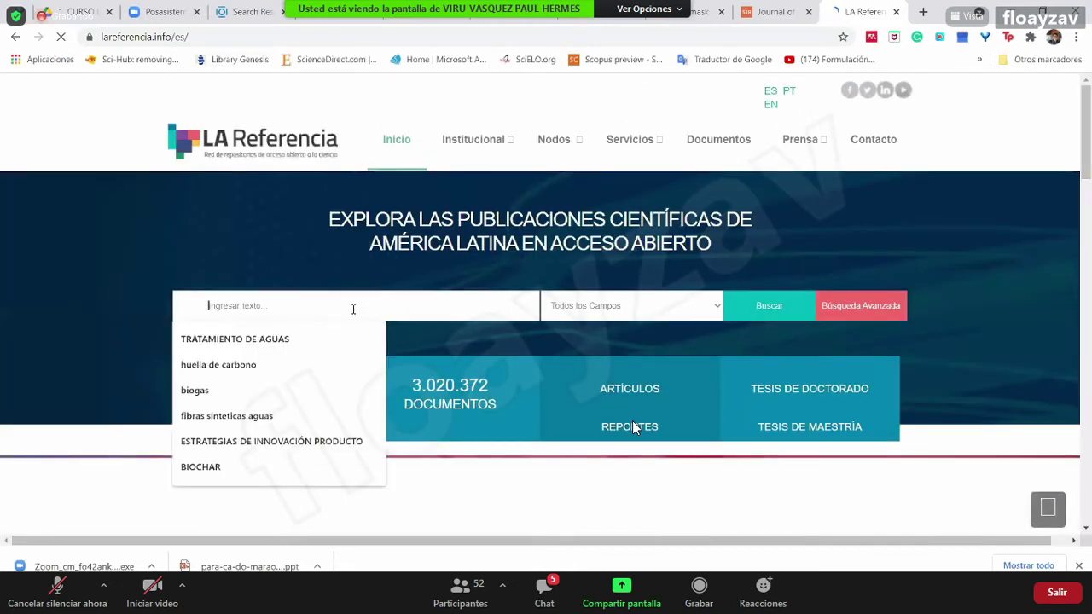
left_click(706, 306)
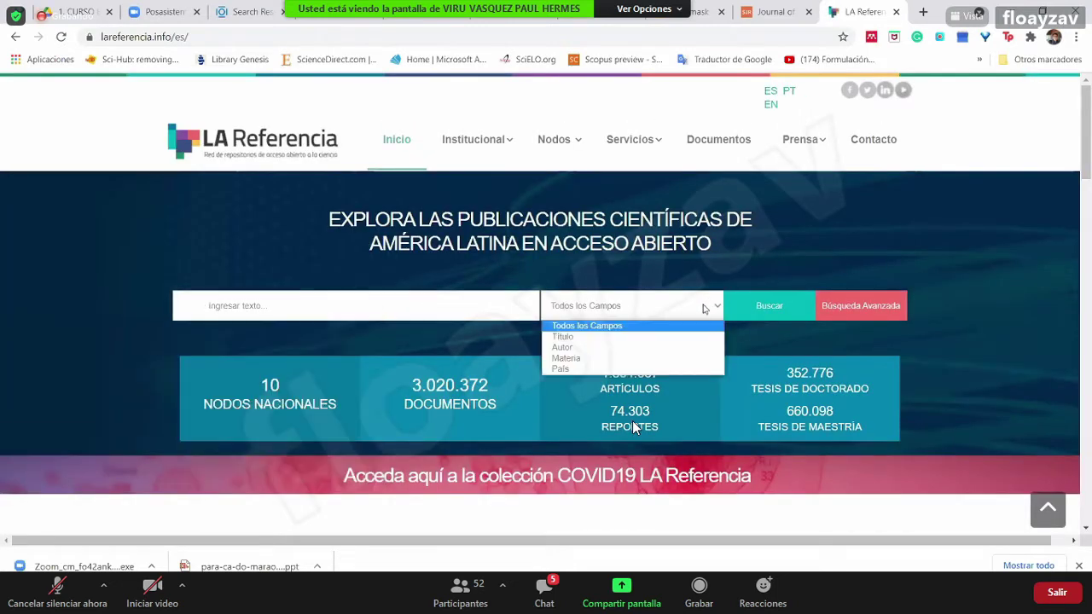
left_click(616, 359)
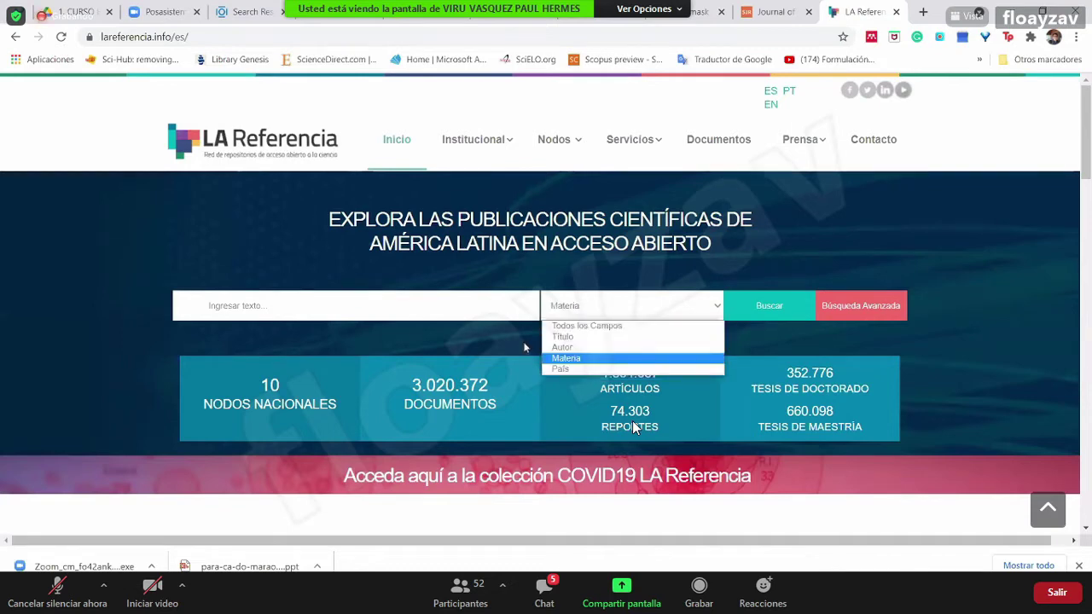
left_click(392, 300)
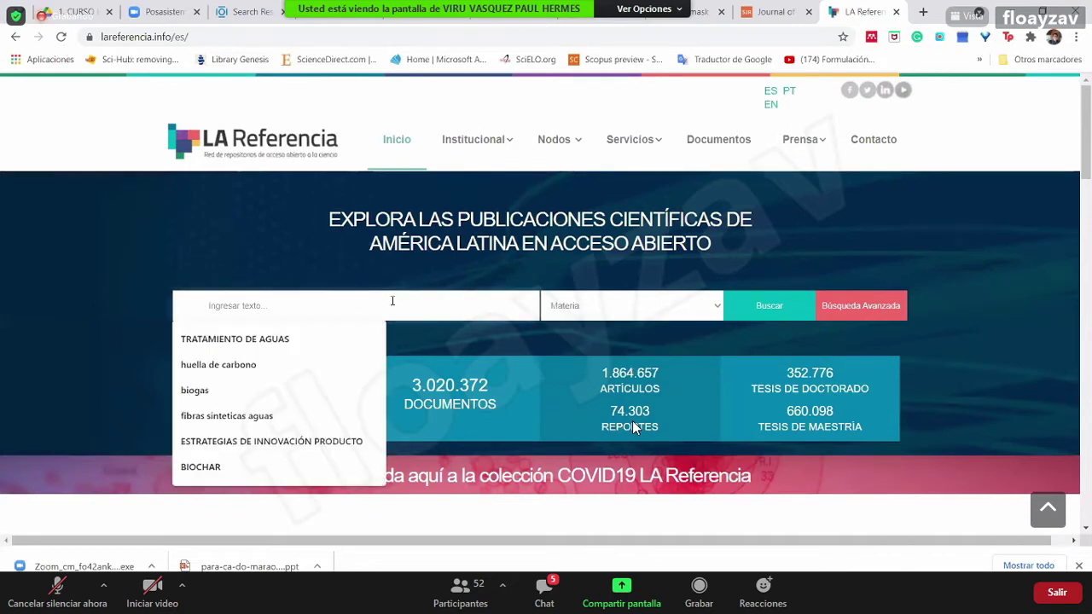
type("pro")
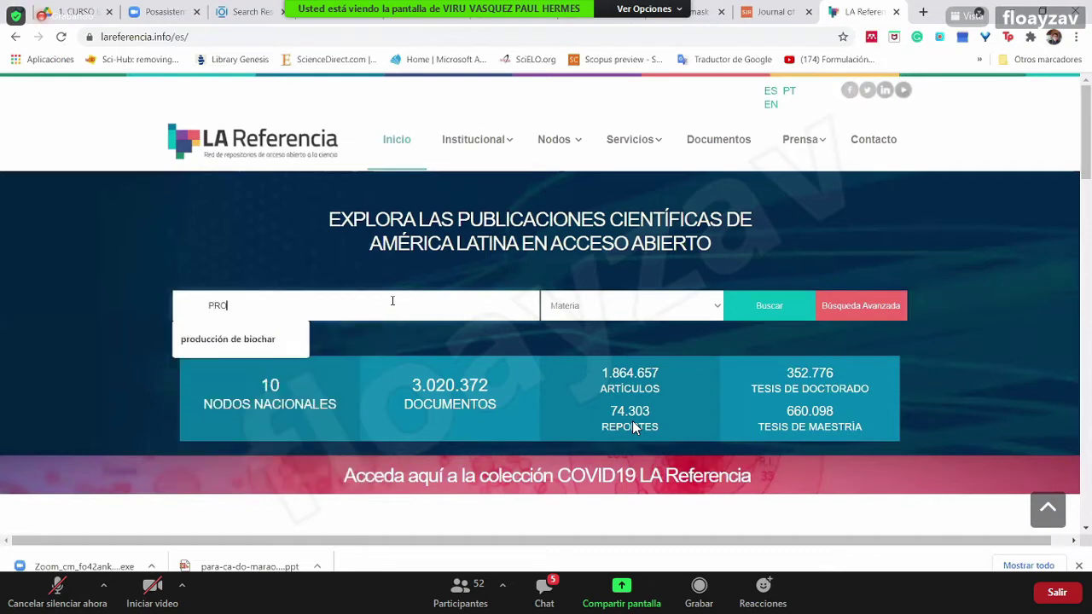
key("BackSpace")
key("BackSpace")
key("BackSpace")
type("MODELAMIENTO DE N")
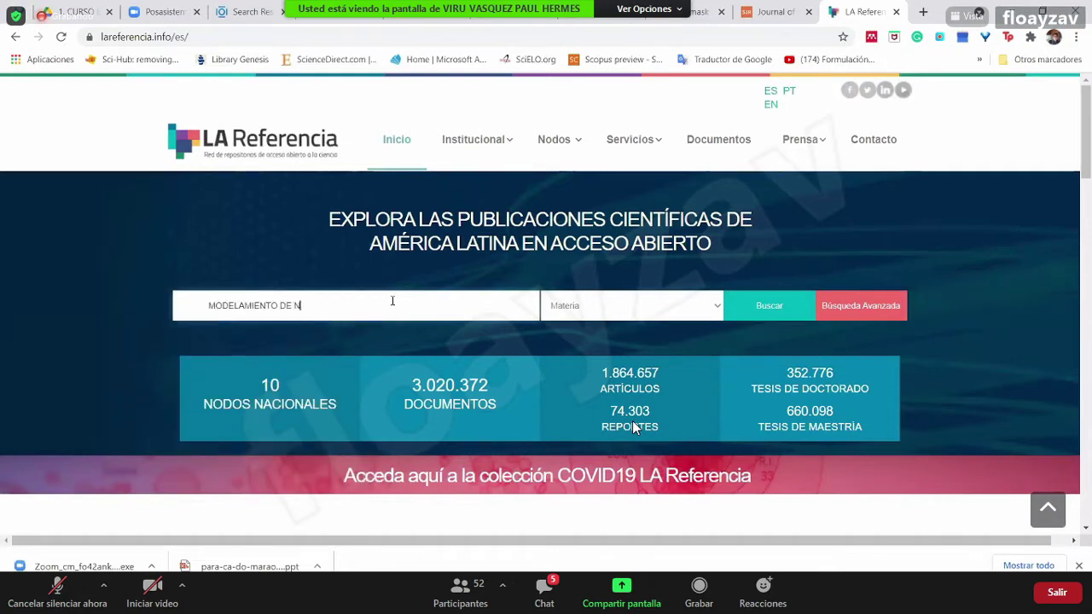
type("O2")
key("Return")
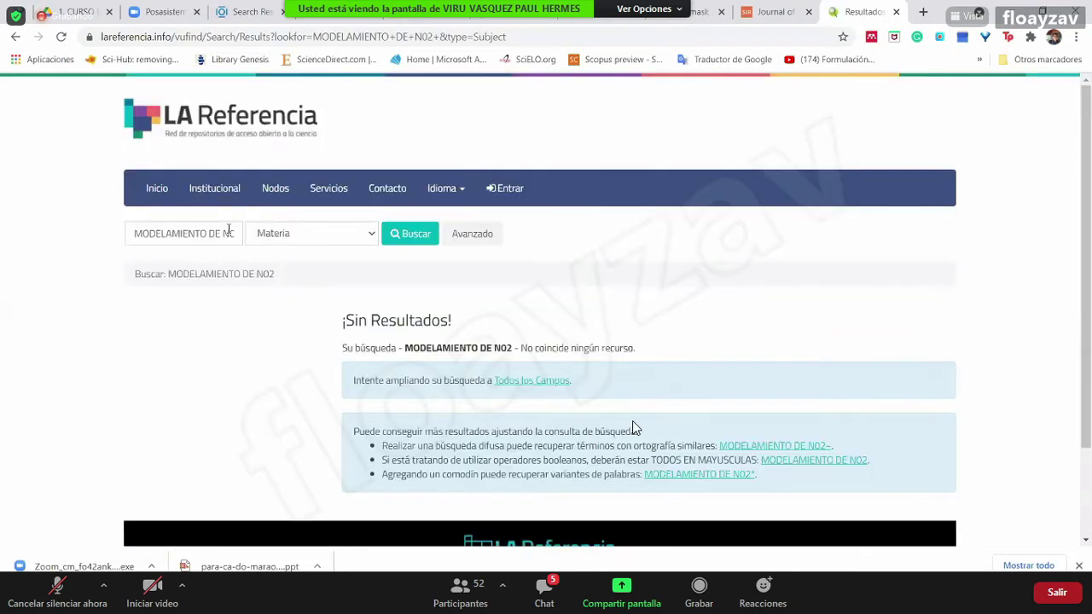
Replace the query with "MODELAMIENTO DE DIOXIDO DE NITROGENO" and rerun the subject search
triple_click(228, 231)
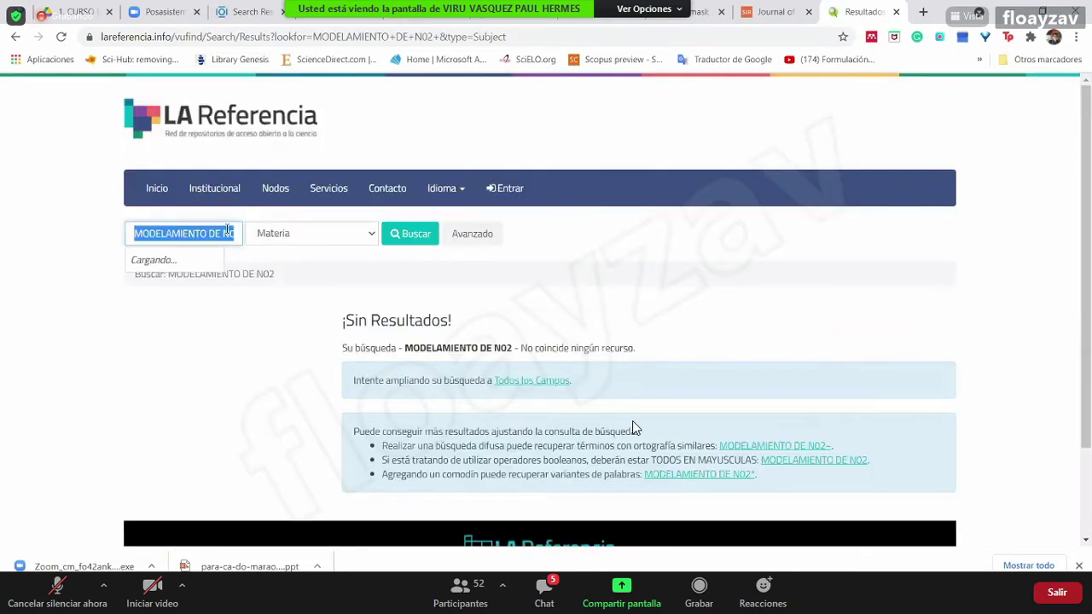
type("MODELAMIENTO")
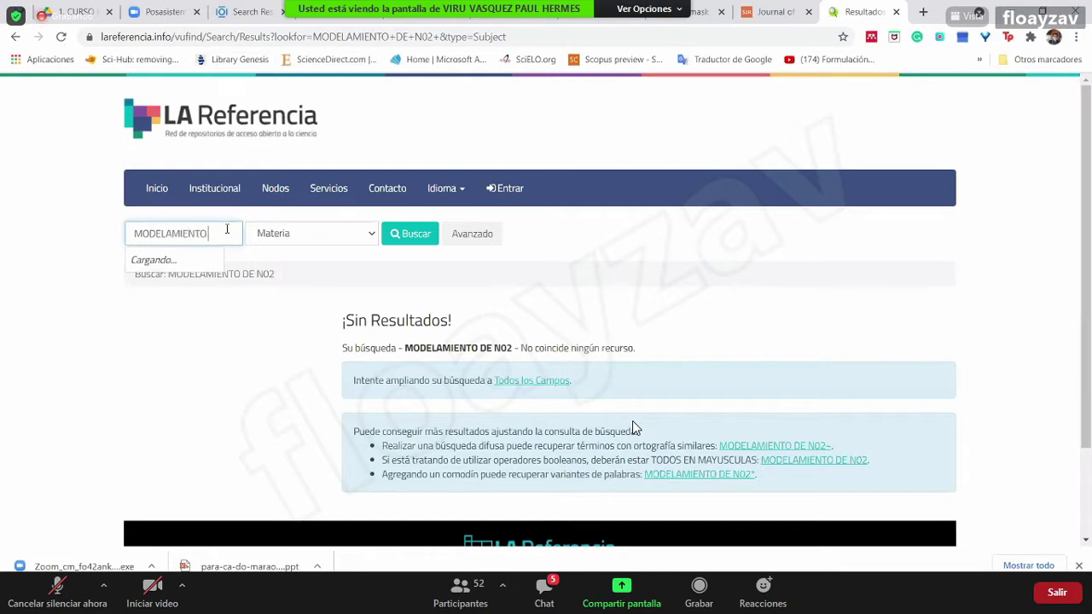
type(" DE DIOXIDO DE NIT")
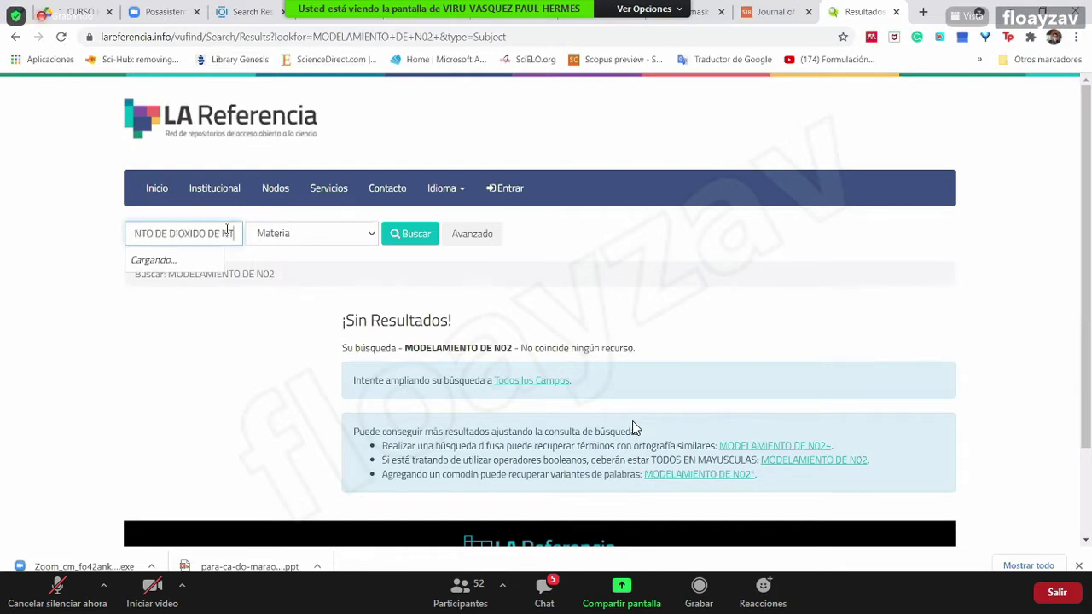
type("ROGENO")
key("Return")
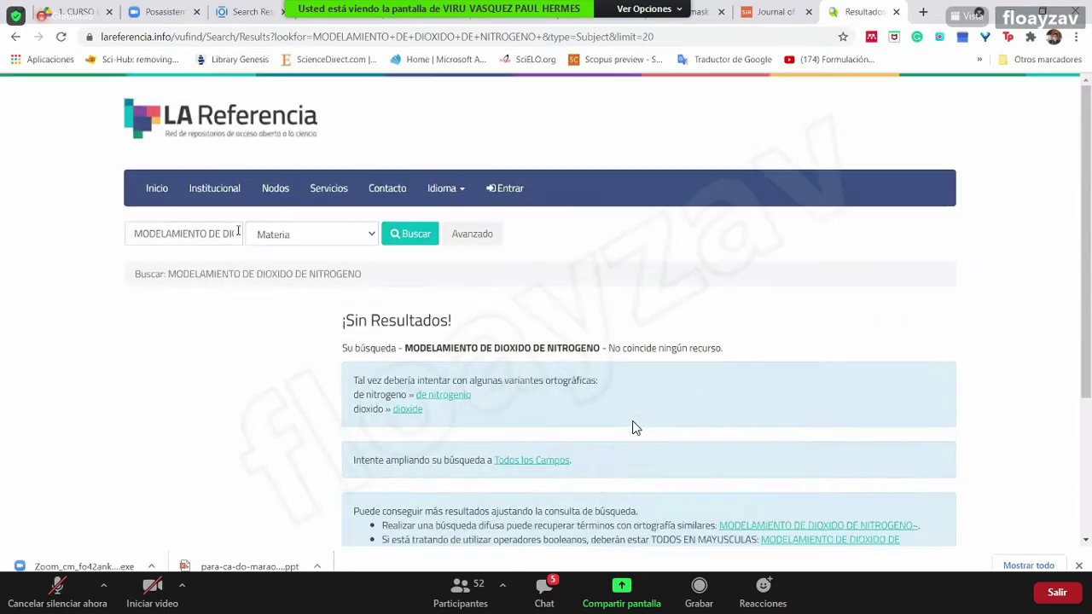
Shorten the query to "MODELAMIENTO", rerun the subject search and look over the first results
left_click(213, 232)
left_click_drag(213, 232, 324, 239)
key("BackSpace")
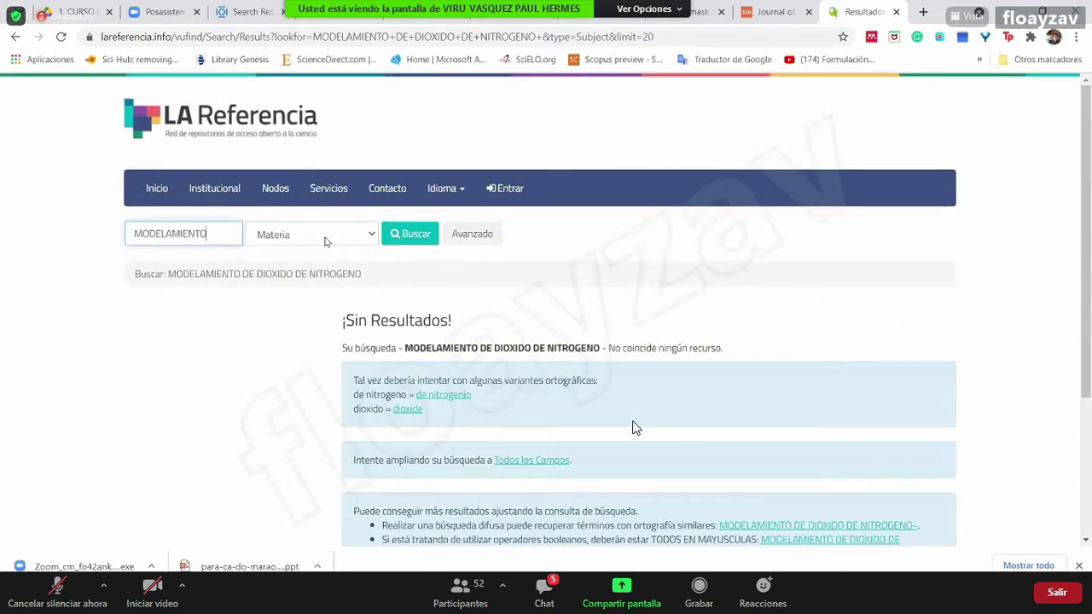
scroll(633, 428, "down", 2)
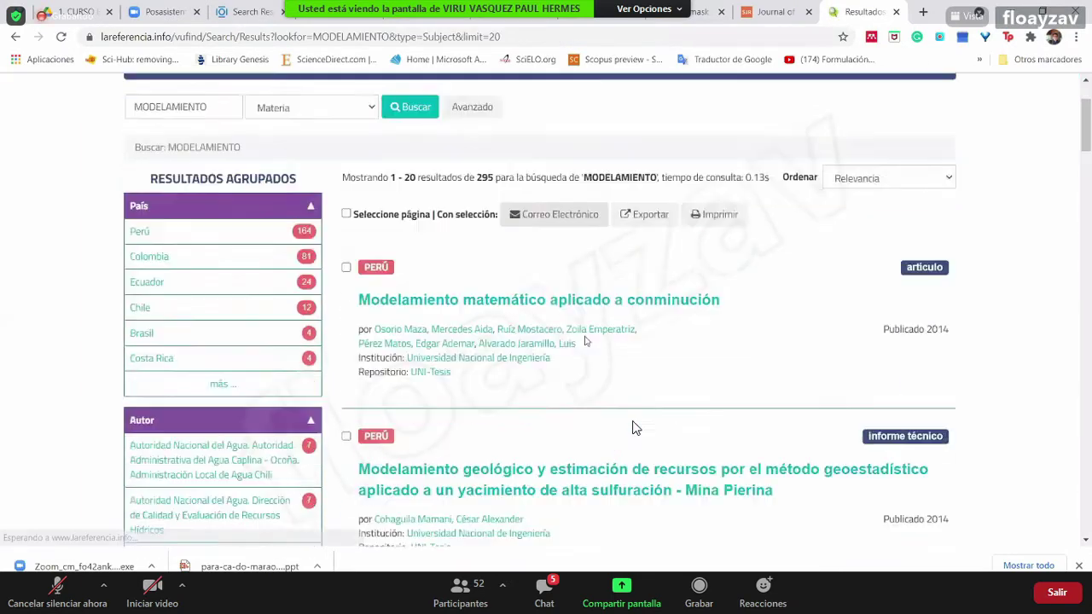
scroll(632, 427, "down", 4)
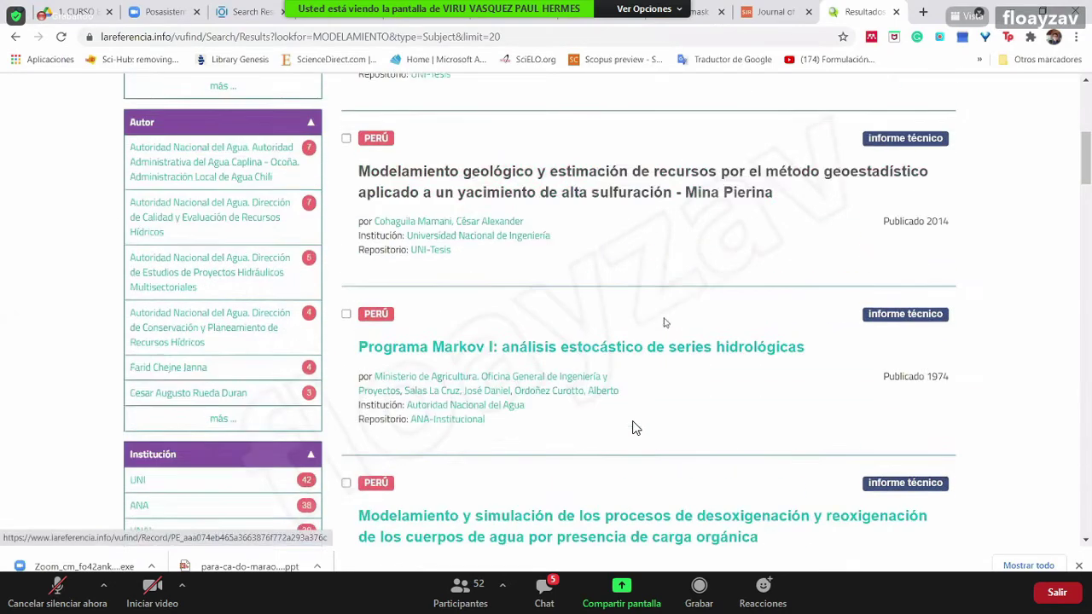
scroll(632, 427, "up", 4)
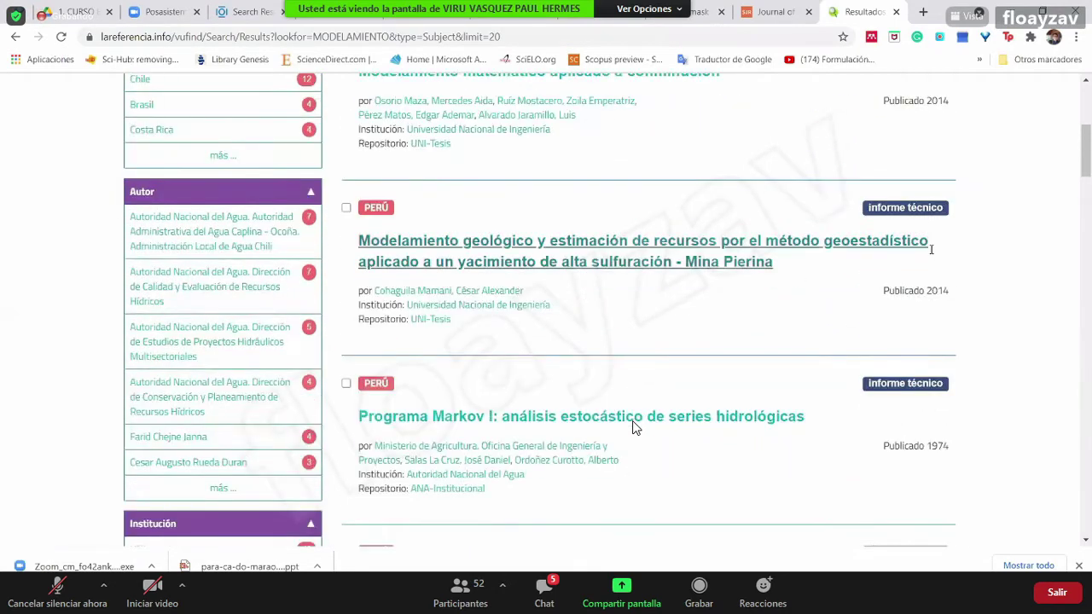
Review the document types and titles of the publications in the "MODELAMIENTO" subject search results
scroll(632, 428, "down", 2)
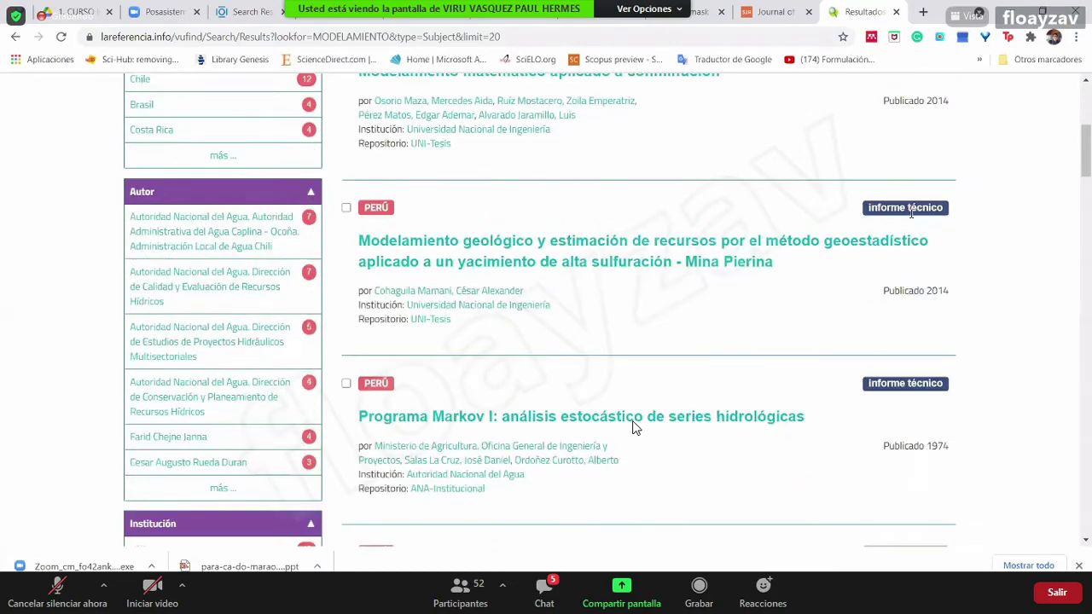
scroll(632, 427, "up", 2)
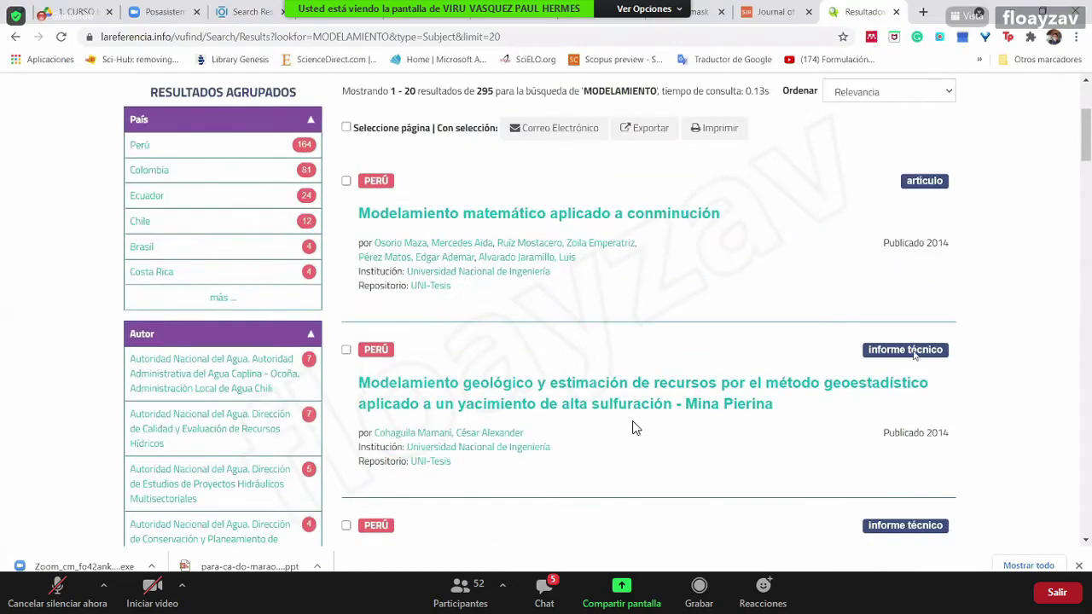
scroll(632, 428, "down", 3)
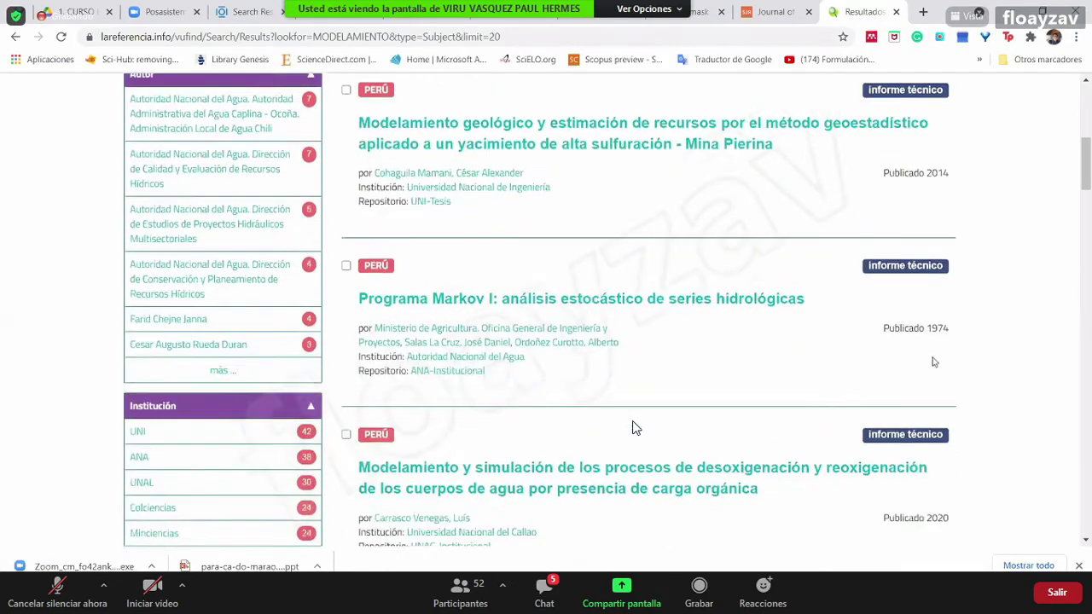
scroll(632, 428, "down", 15)
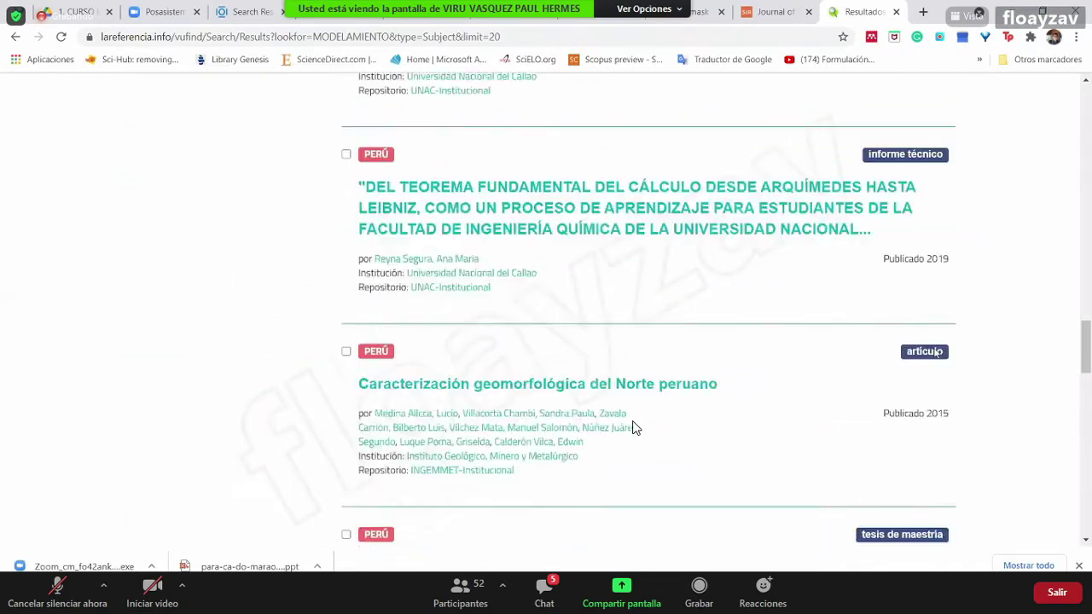
scroll(633, 427, "down", 2)
scroll(632, 427, "up", 1)
scroll(632, 428, "down", 2)
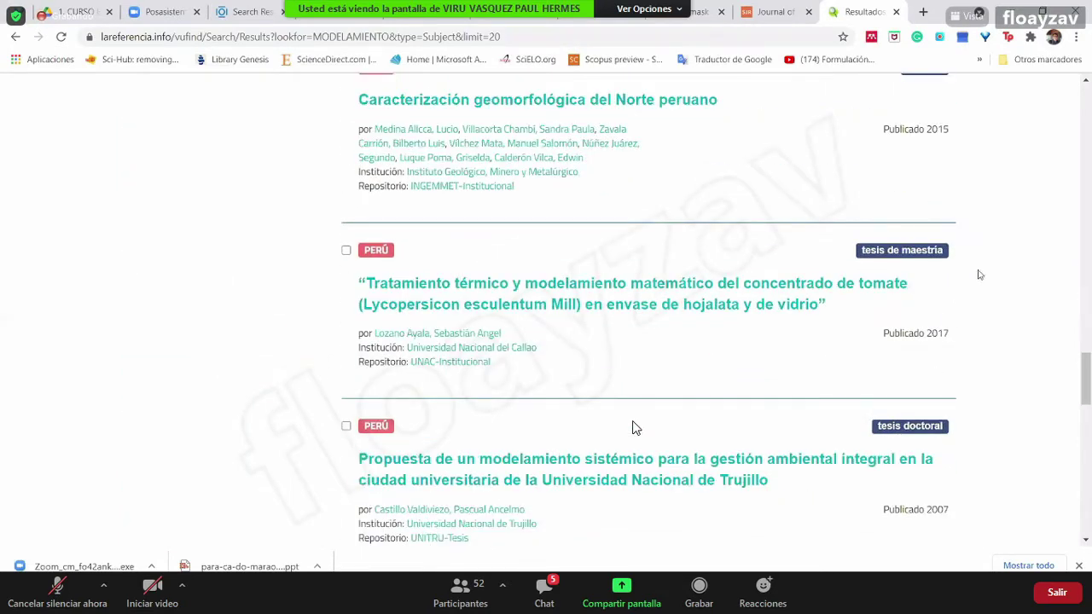
scroll(633, 428, "down", 3)
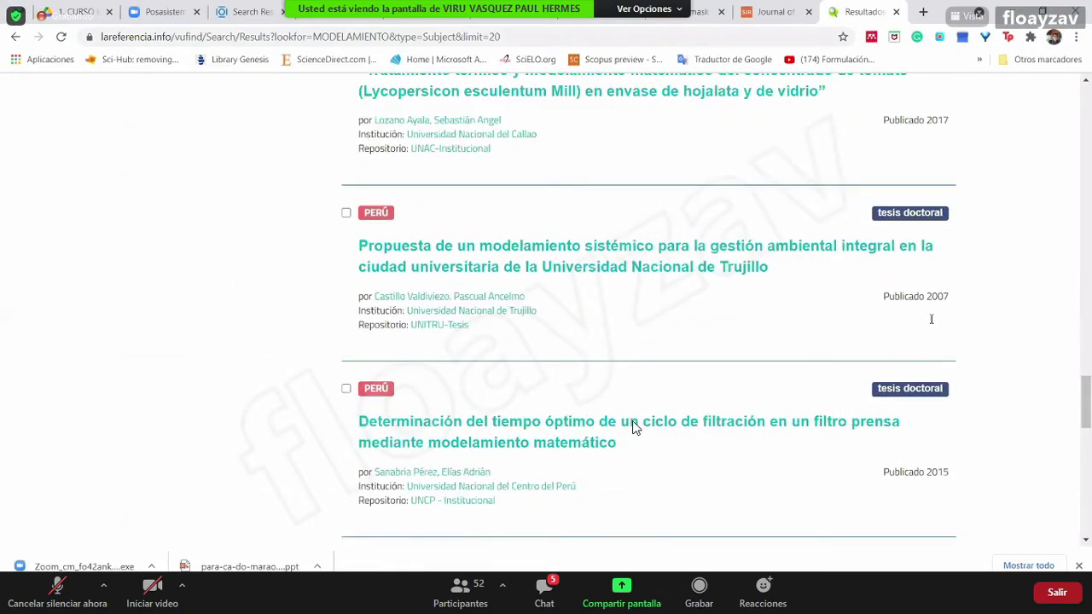
scroll(632, 428, "up", 3)
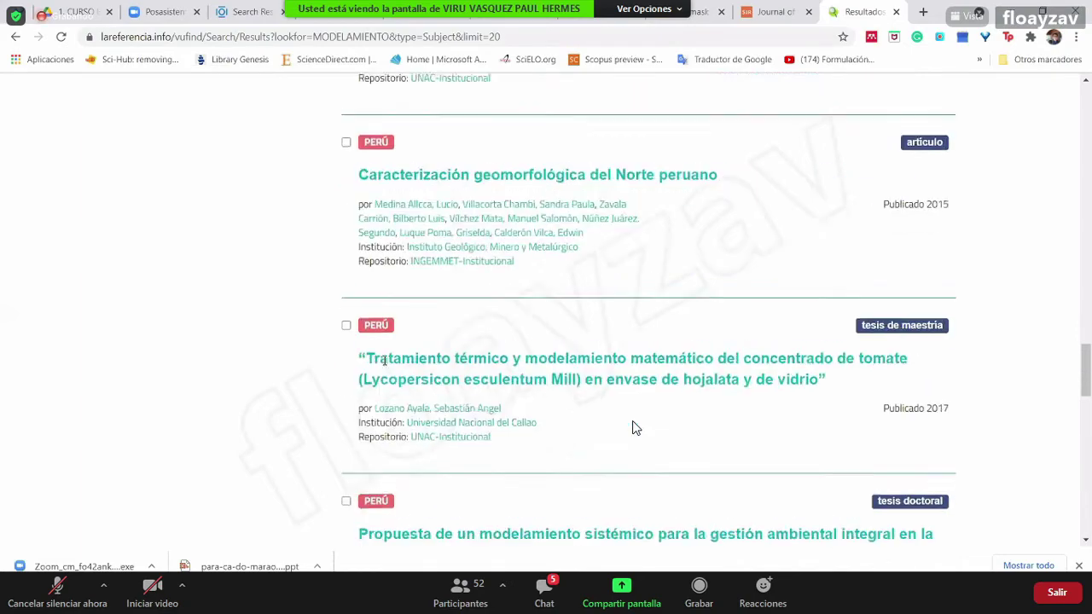
scroll(632, 428, "up", 8)
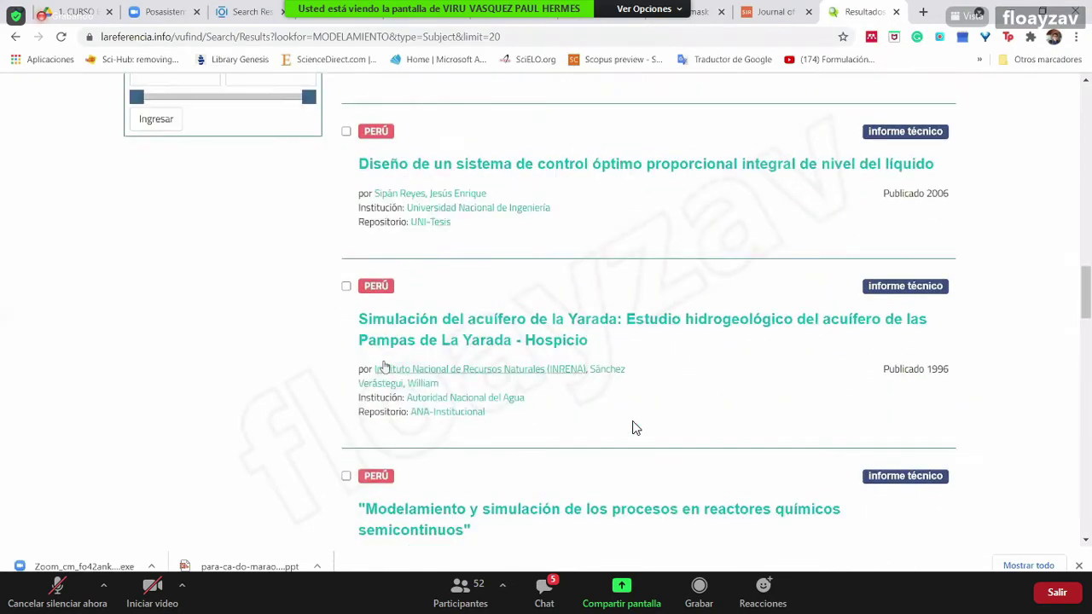
scroll(632, 427, "up", 10)
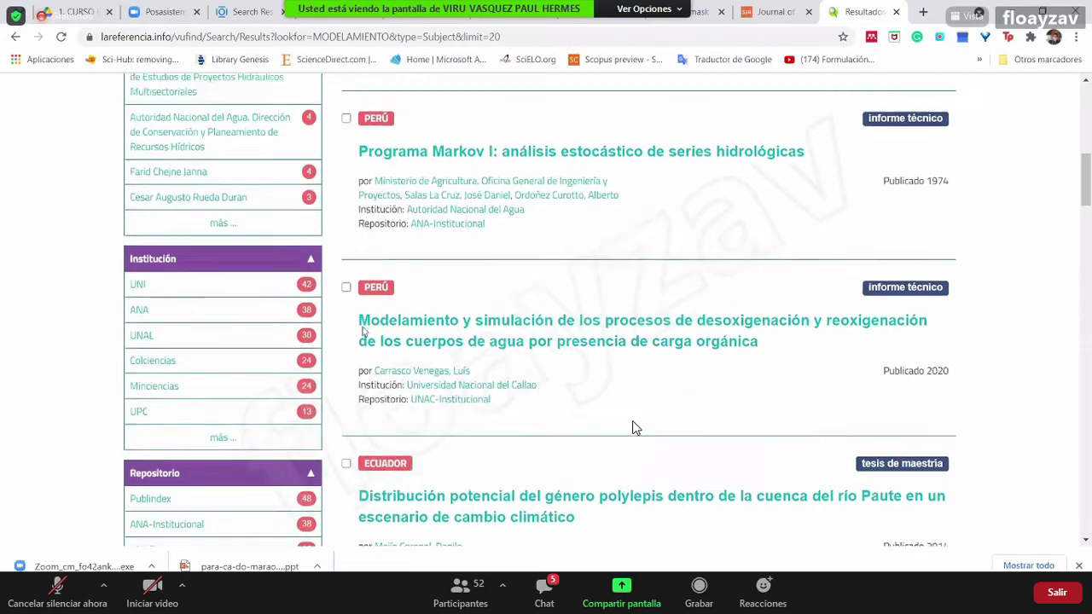
Replace the query with "REMEDIACIÓN AMBIENTAL" and rerun the subject search
scroll(363, 331, "up", 7)
double_click(222, 229)
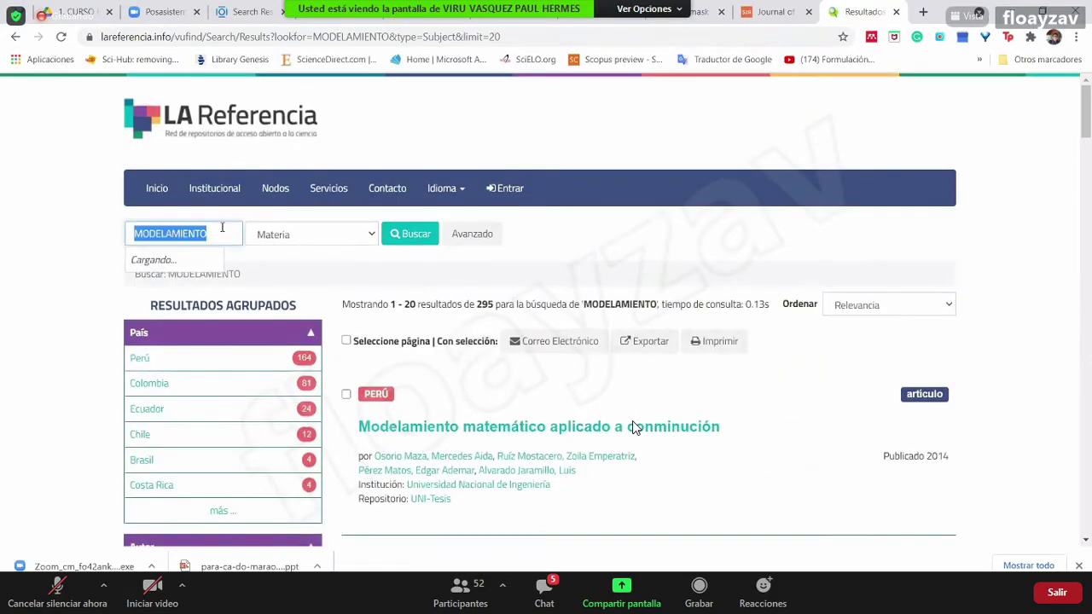
type("REMEDI")
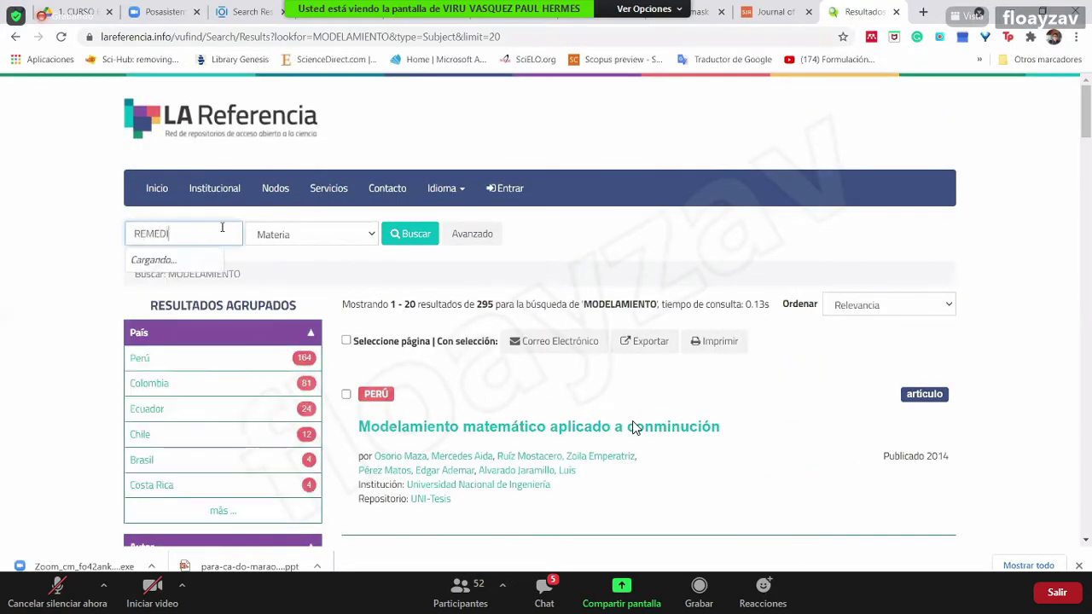
type("ACIÓN C")
key("BackSpace")
key("BackSpace")
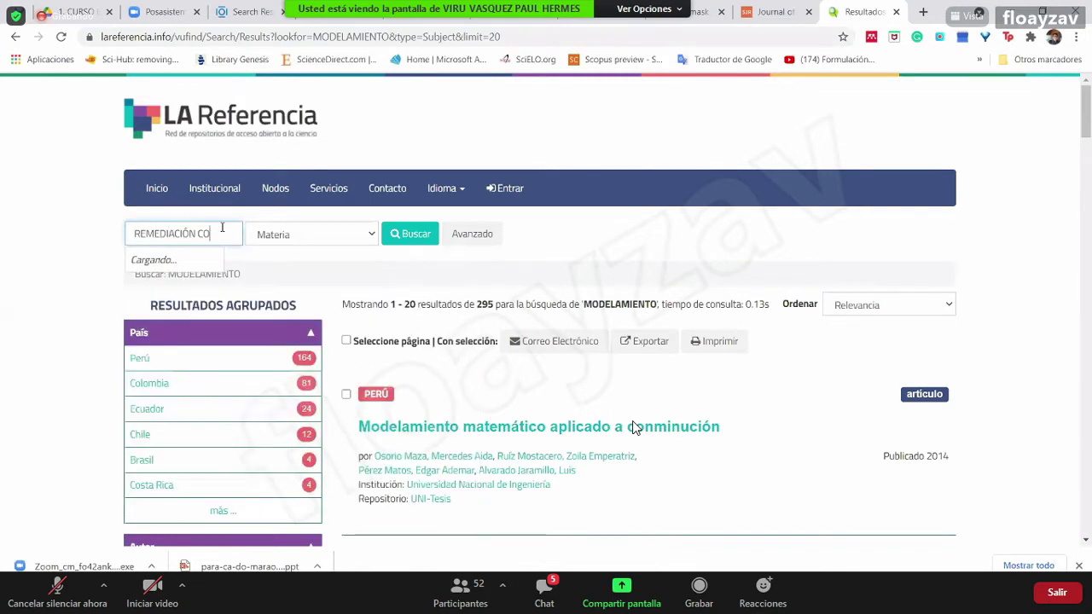
key("BackSpace")
type("AMBIENTAL")
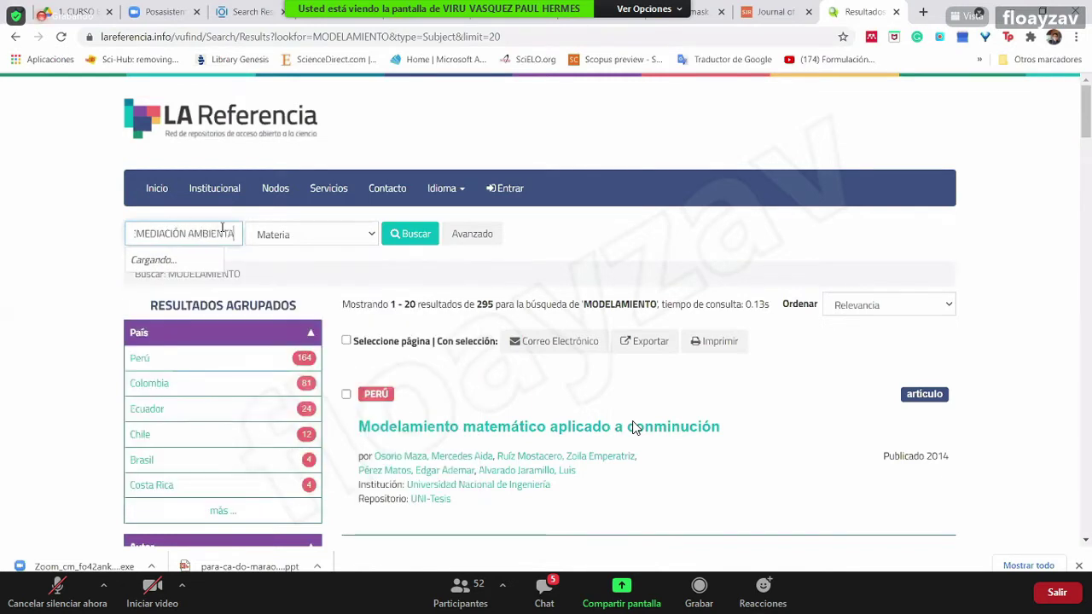
key("Return")
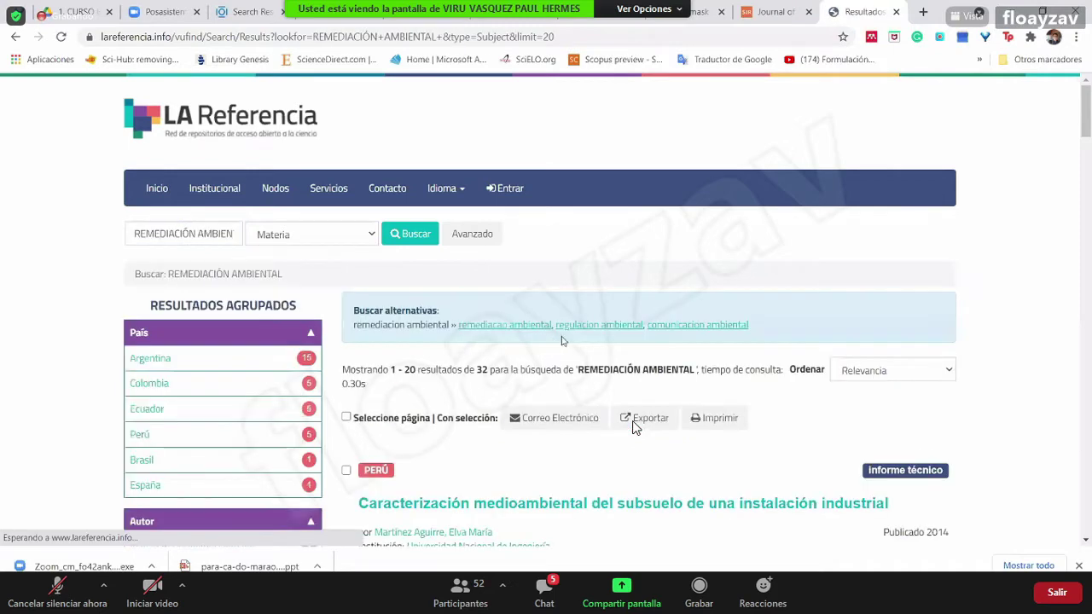
Look over the first results and open the record "Caracterización medioambiental del subsuelo de una instalación industrial" in a new tab
scroll(523, 305, "down", 3)
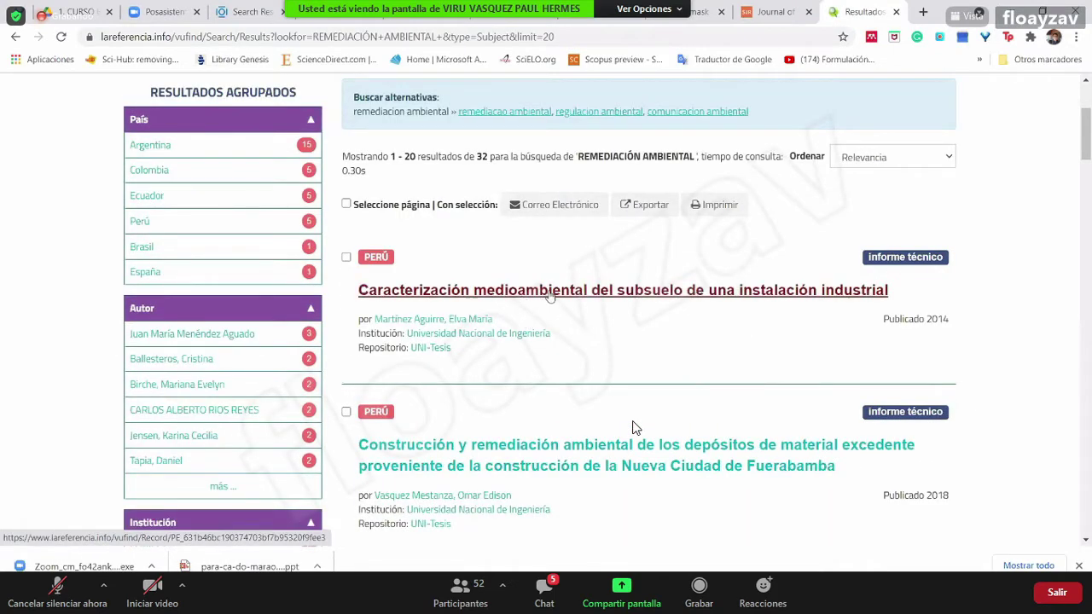
scroll(456, 312, "down", 3)
scroll(491, 279, "up", 2)
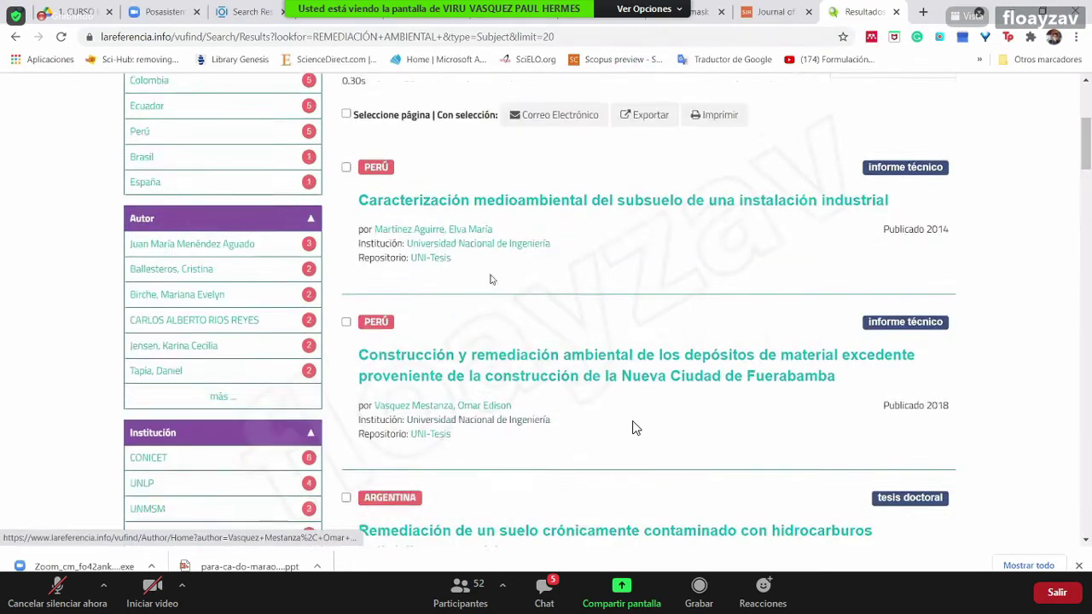
right_click(702, 213)
left_click(736, 219)
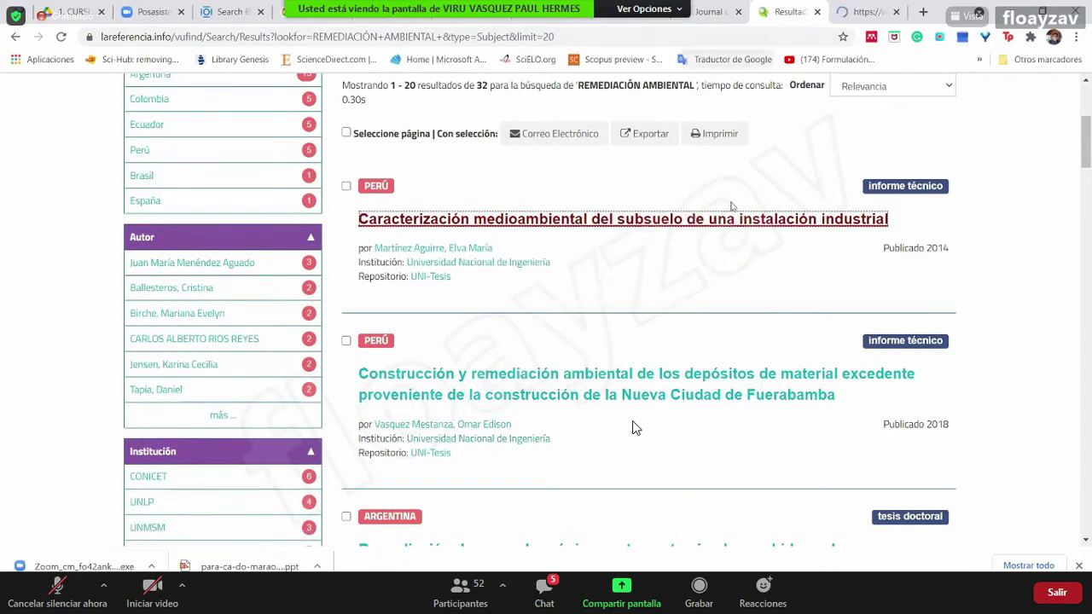
left_click(858, 12)
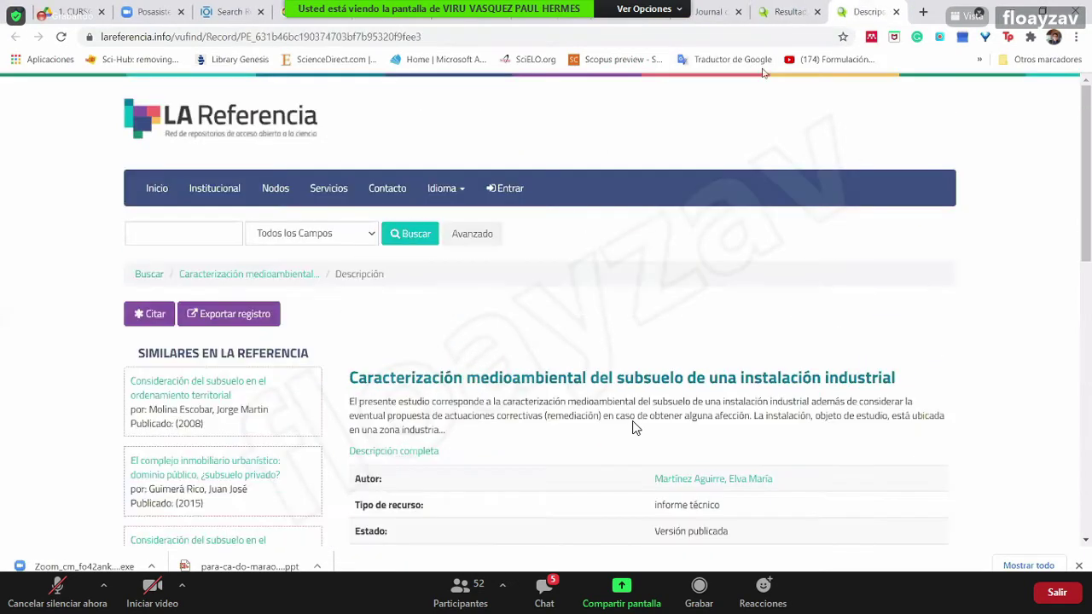
Examine the record's metadata table from author to keywords, highlighting its rows
scroll(633, 427, "down", 2)
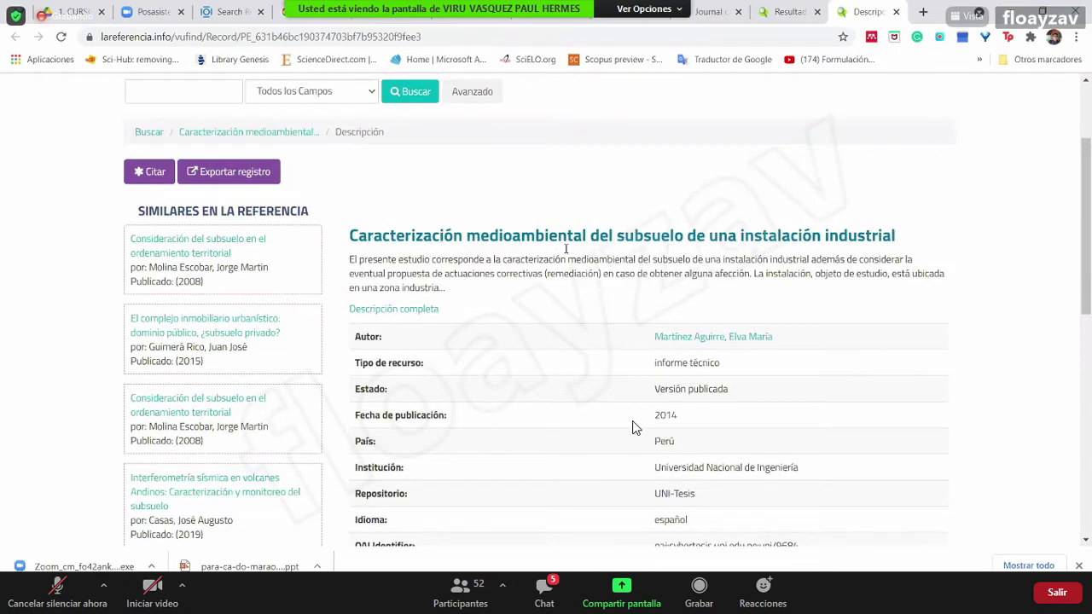
scroll(633, 427, "down", 2)
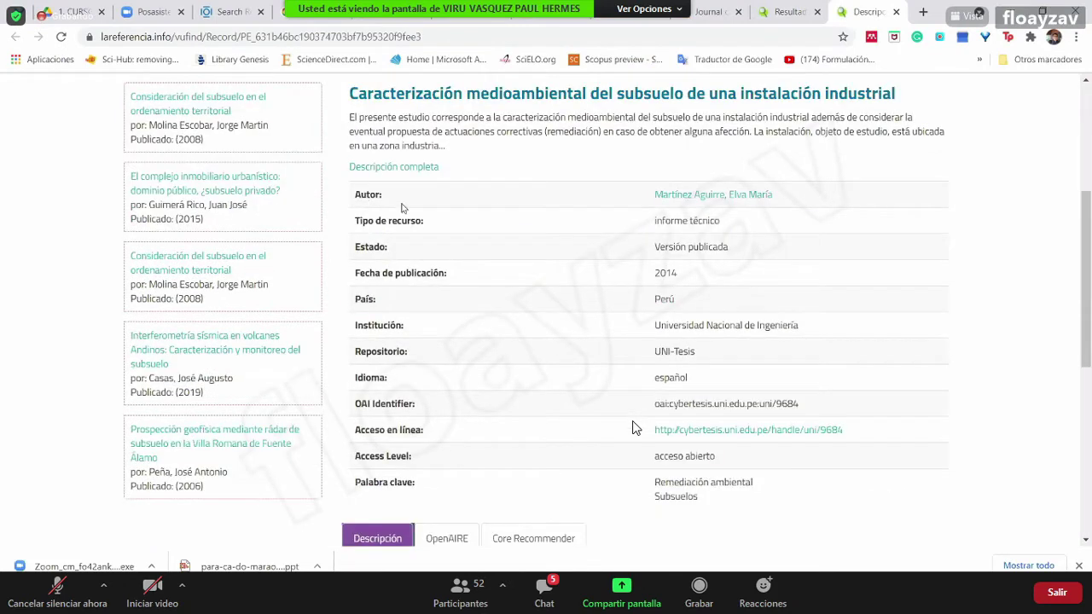
left_click_drag(403, 208, 775, 507)
left_click_drag(687, 485, 372, 201)
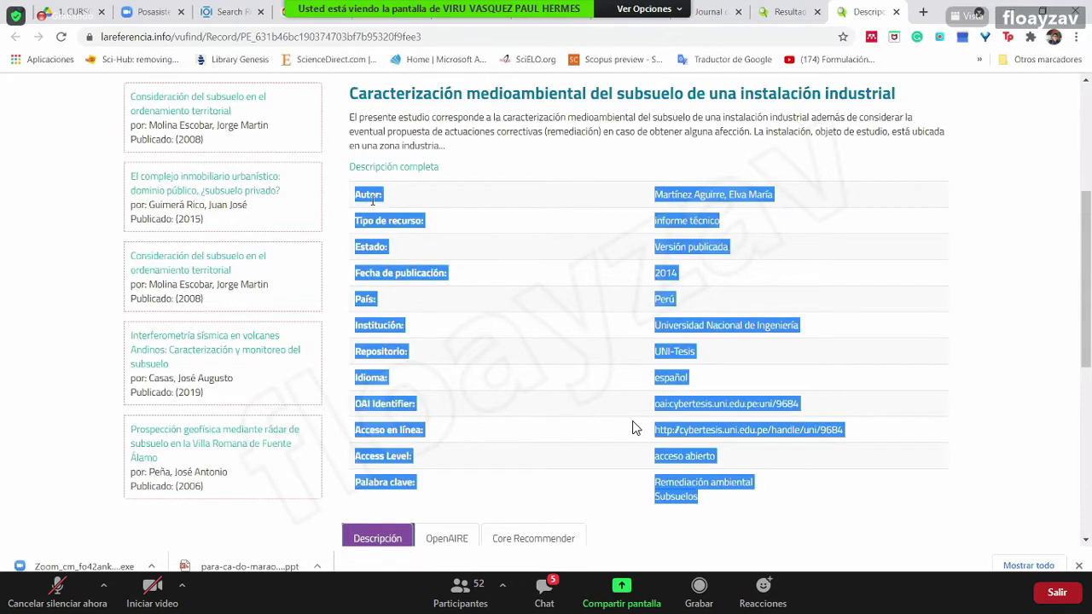
left_click(800, 443)
left_click_drag(774, 491, 426, 177)
left_click(418, 207)
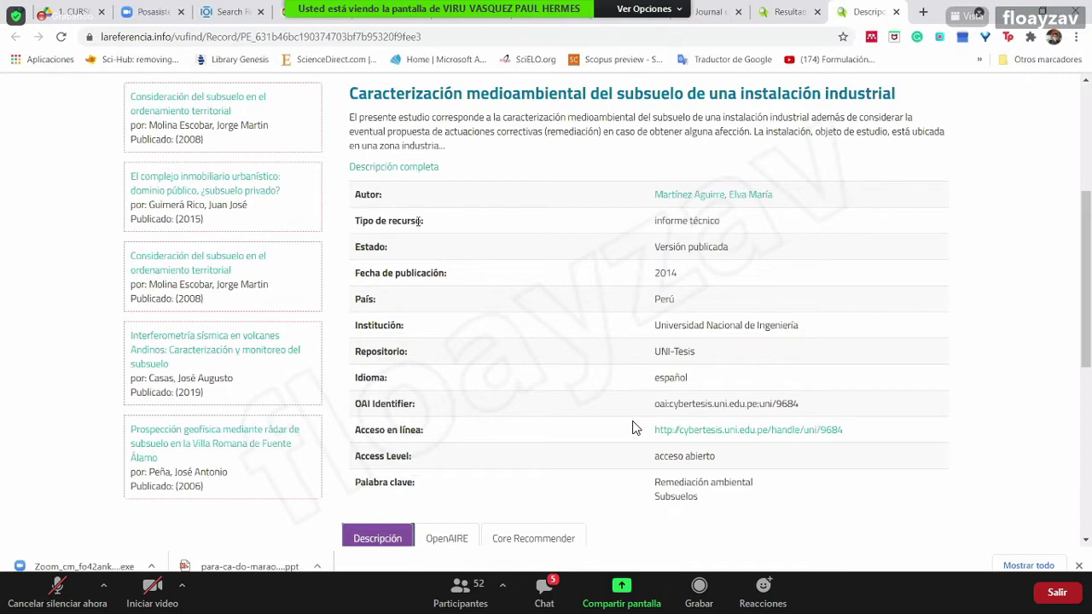
left_click_drag(418, 220, 736, 493)
left_click(785, 505)
scroll(870, 503, "up", 2)
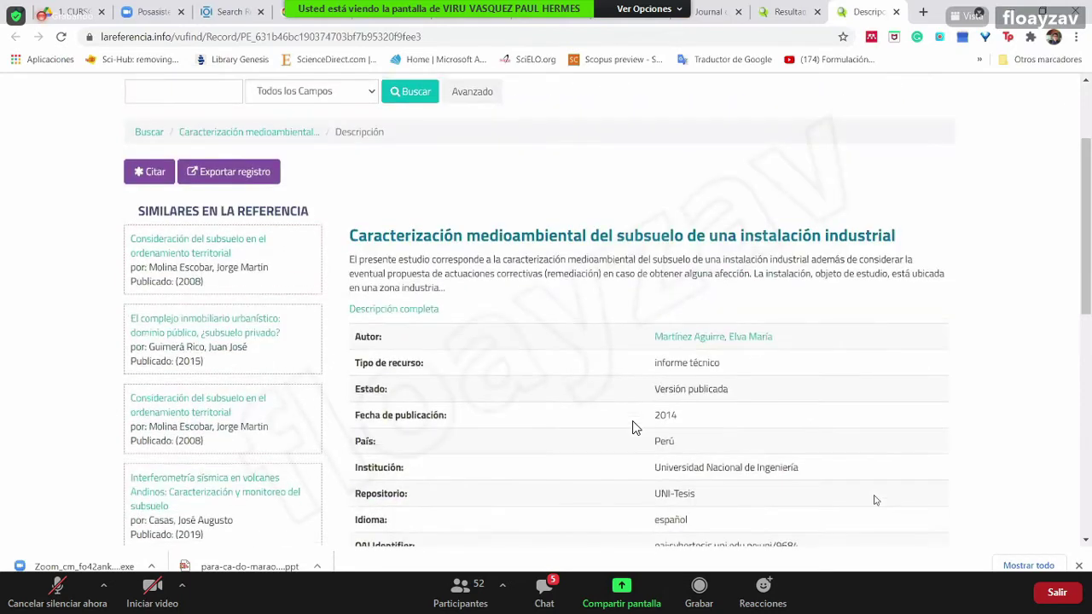
Sign in to the Mendeley Web Importer to view the references detected on the record page, and close the importer
left_click(871, 37)
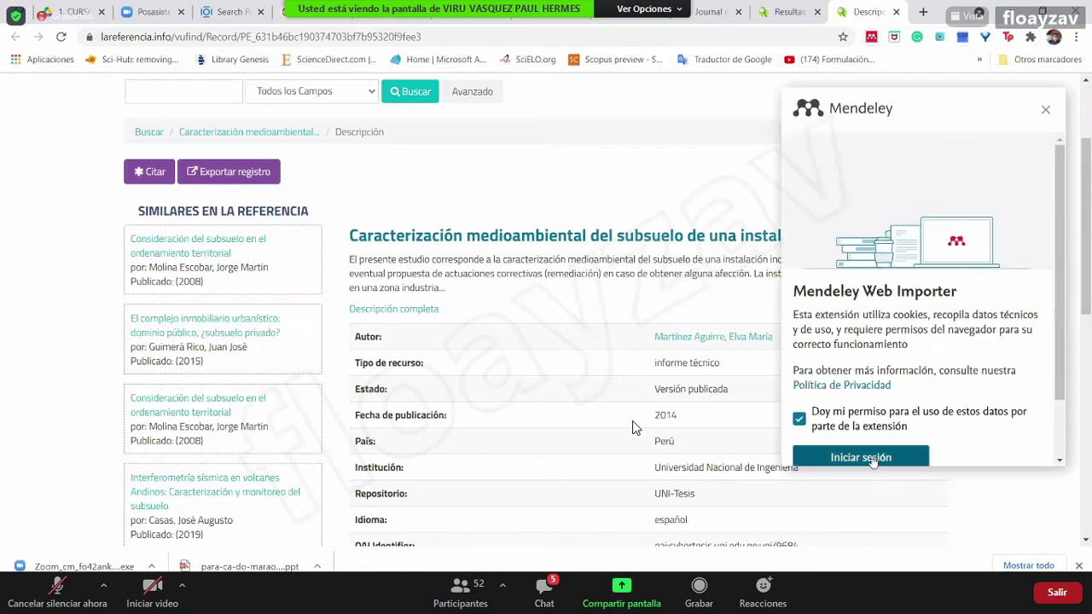
left_click(874, 457)
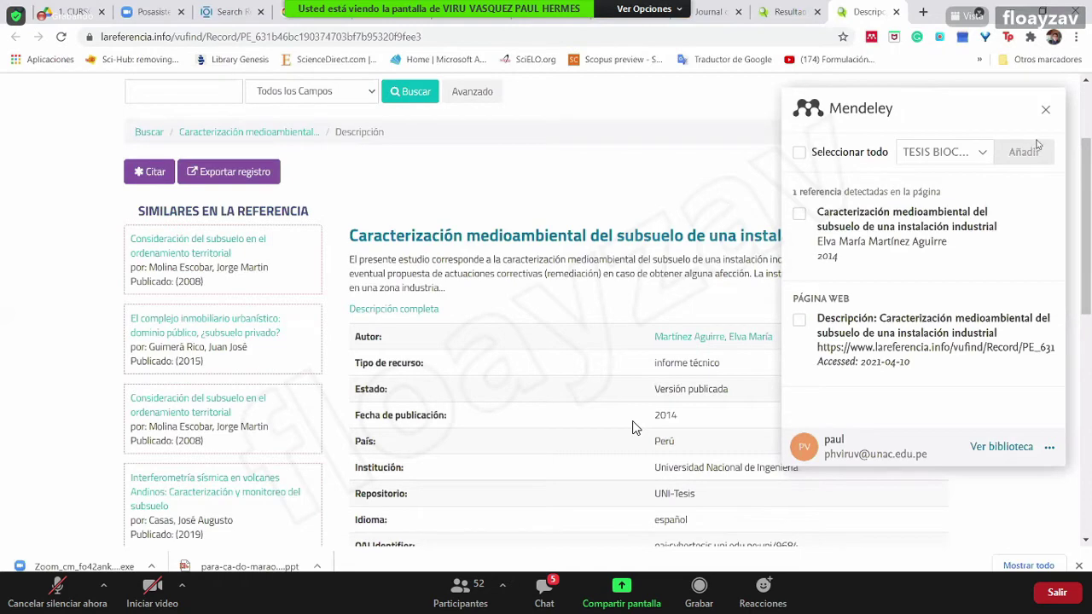
left_click(1045, 110)
Return to the search results and open the Argentine doctoral thesis on remediating soil contaminated with polycyclic aromatic hydrocarbons in a new tab
scroll(885, 221, "down", 2)
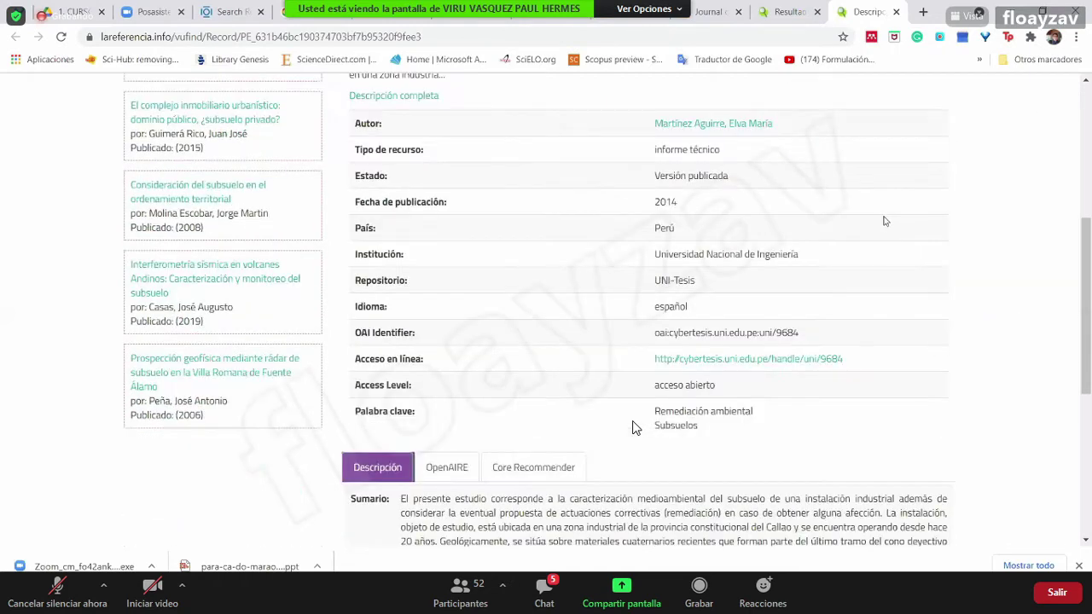
scroll(885, 221, "up", 3)
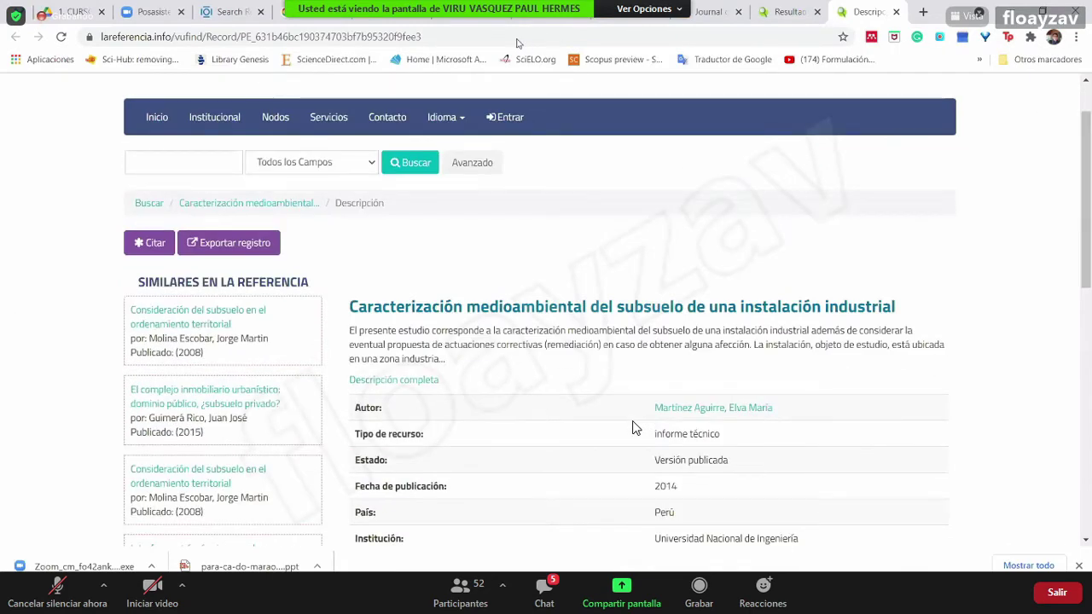
left_click(779, 12)
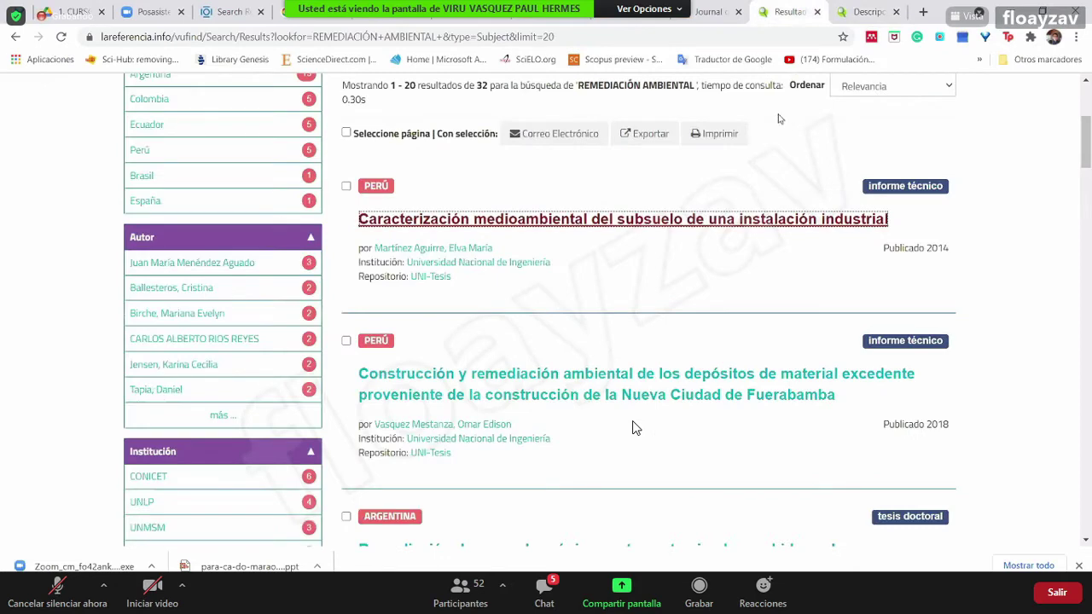
scroll(589, 326, "down", 3)
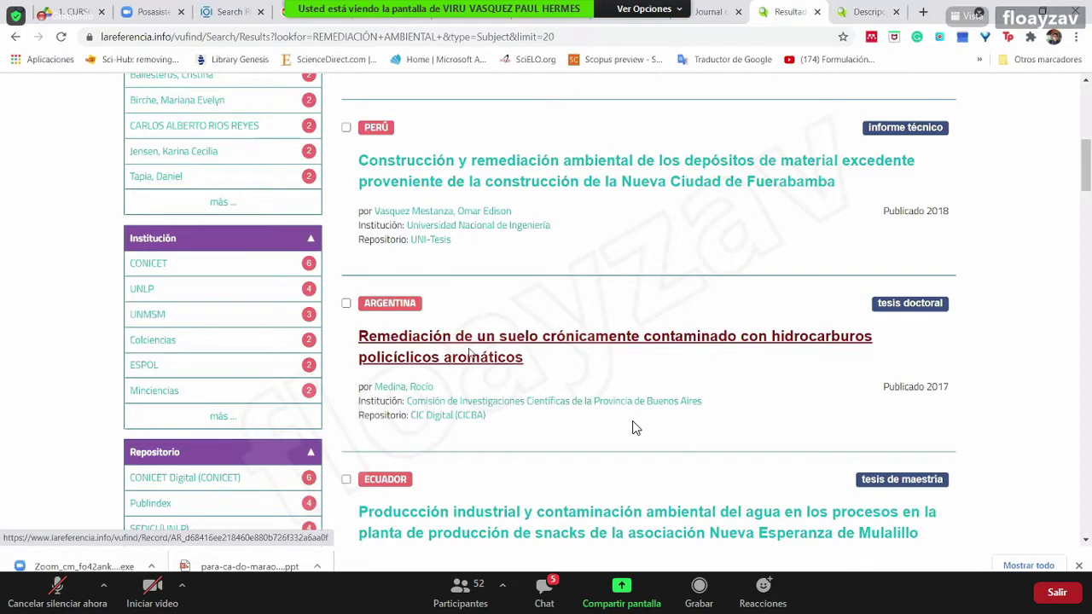
right_click(625, 340)
left_click(653, 349)
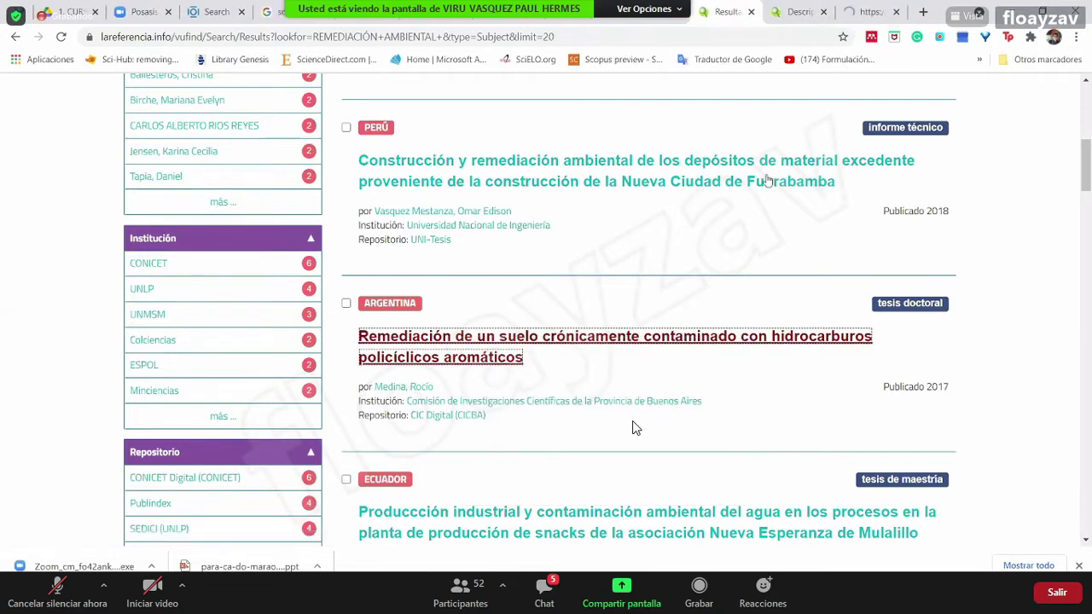
left_click(866, 11)
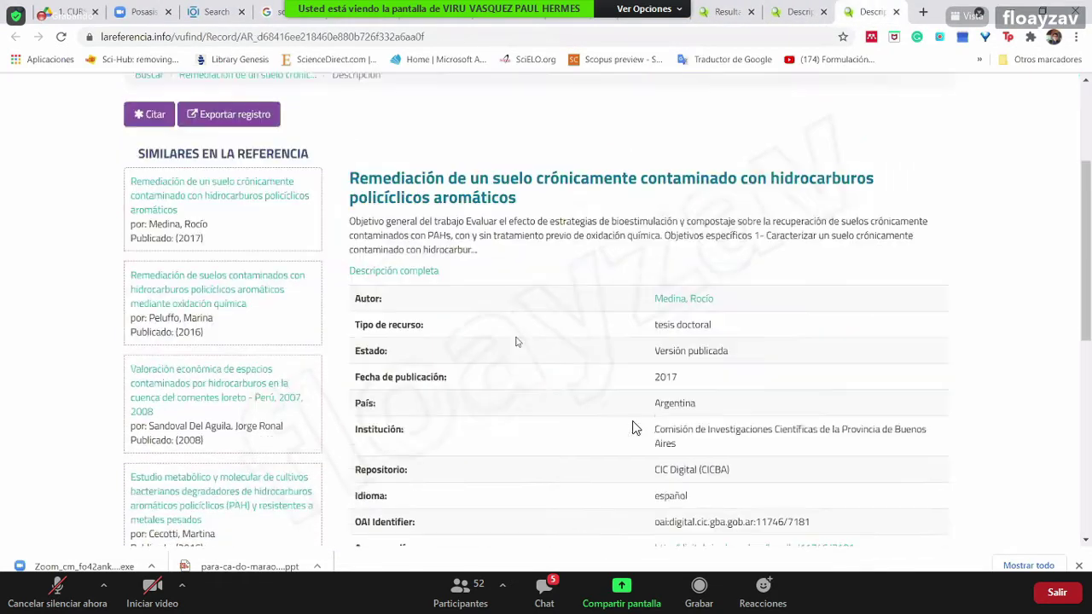
Examine the doctoral thesis record's summary, publication details, online access link and keywords
scroll(516, 341, "down", 1)
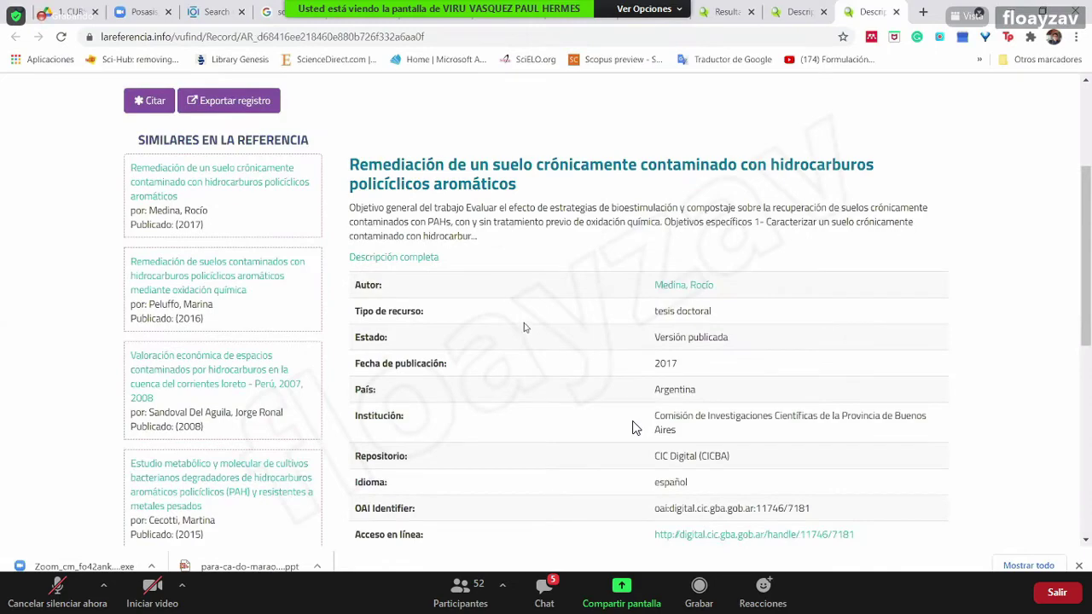
scroll(537, 324, "down", 3)
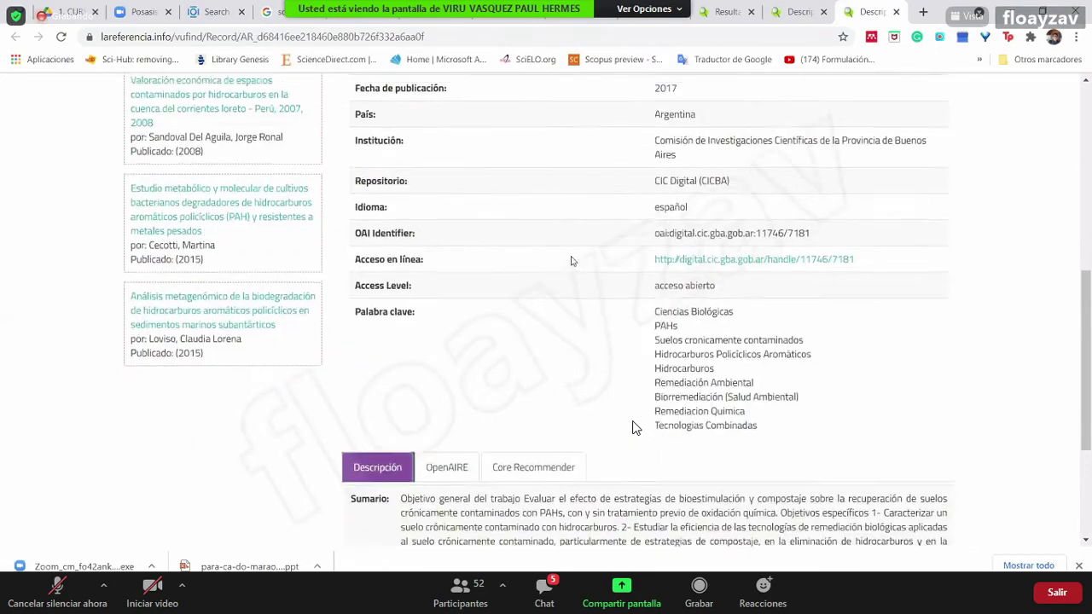
scroll(570, 263, "up", 4)
scroll(565, 269, "down", 3)
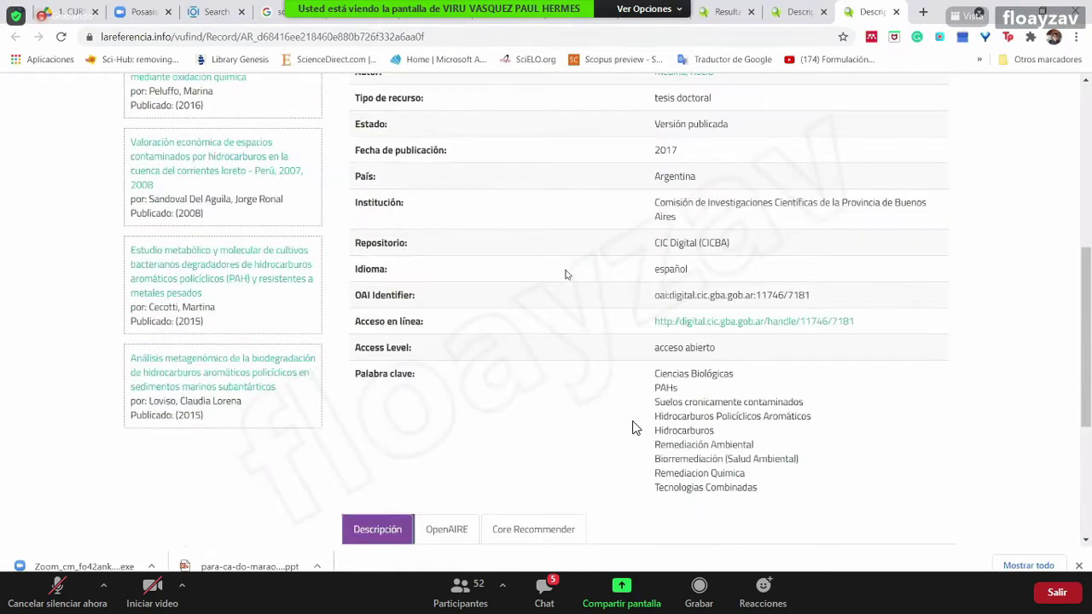
scroll(566, 274, "up", 2)
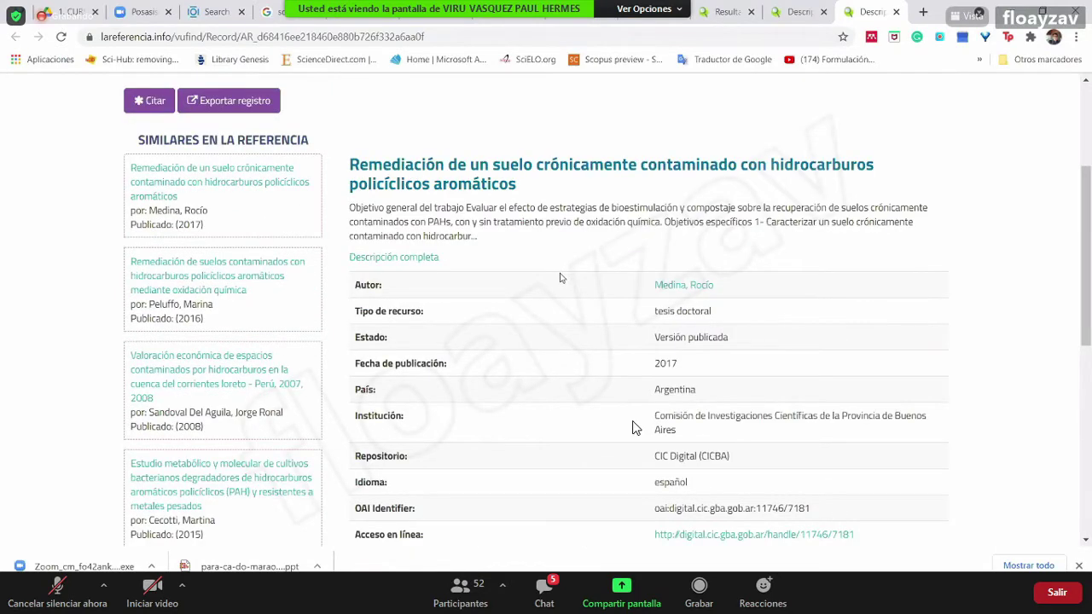
Open the doctoral thesis's online access link, examine its CIC Digital repository page, and return to the LA Referencia record
scroll(557, 280, "down", 1)
scroll(557, 279, "down", 3)
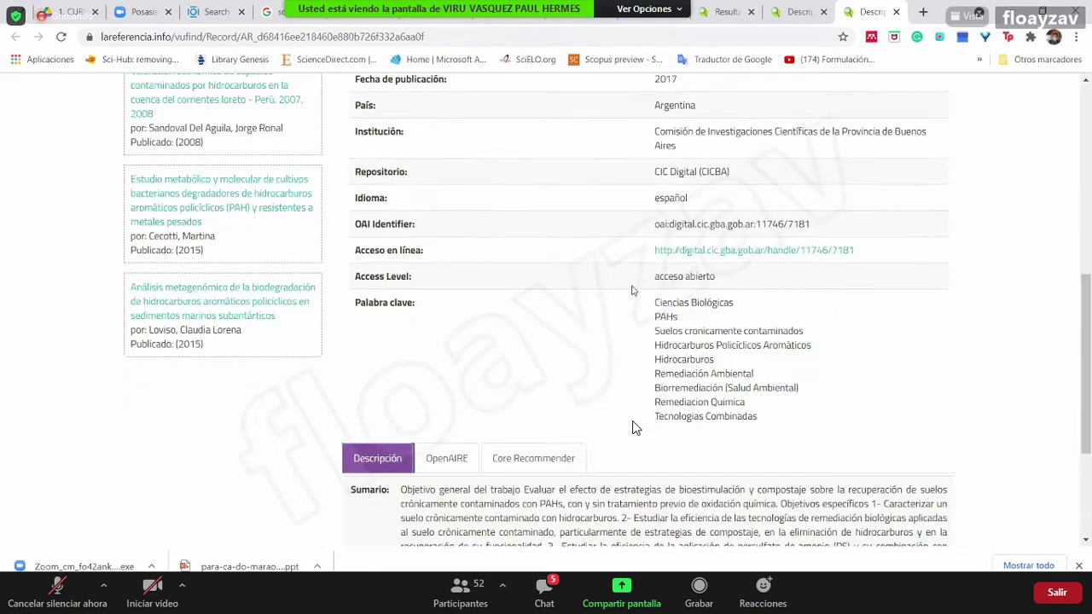
left_click(698, 263)
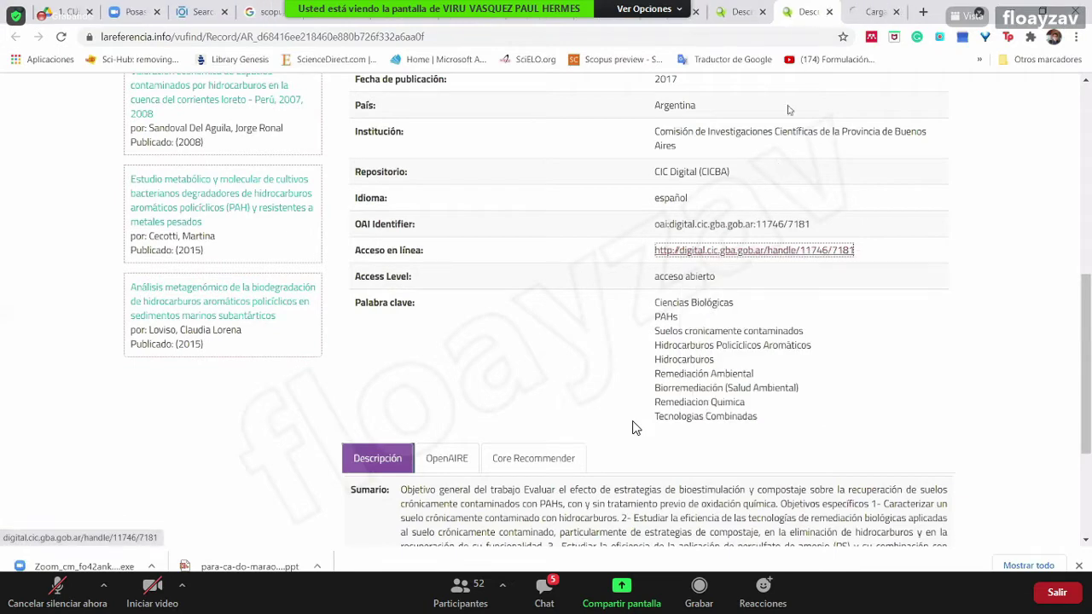
key("ctrl+Tab")
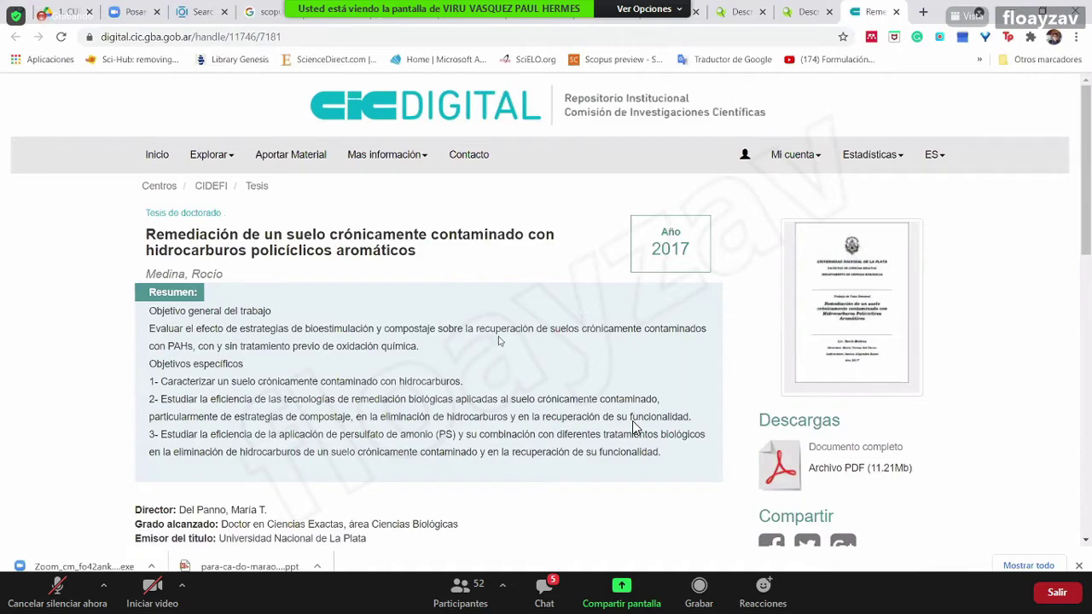
scroll(541, 307, "down", 6)
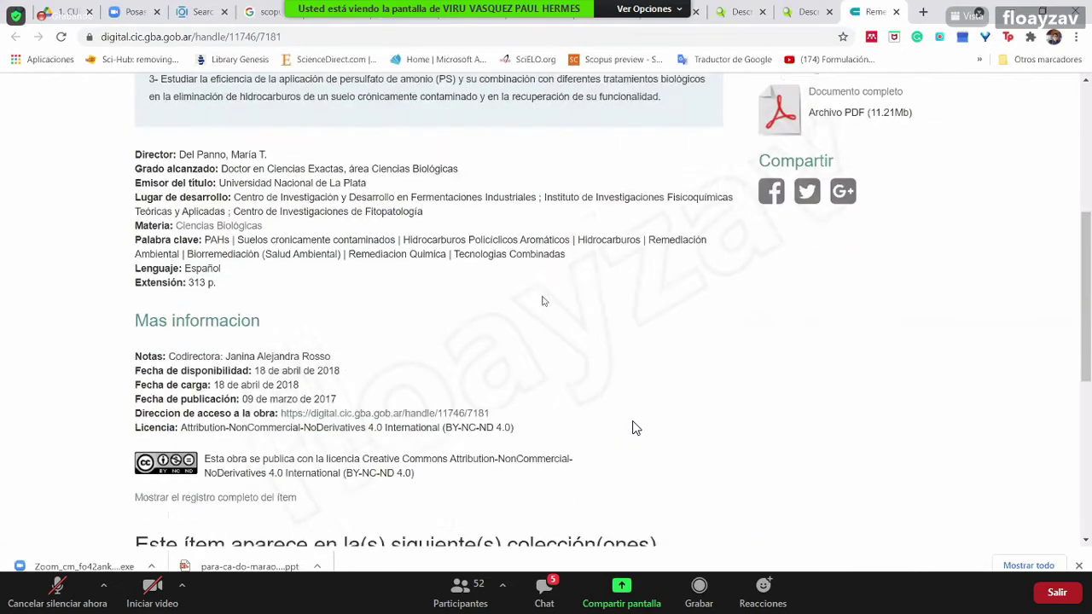
scroll(597, 256, "up", 6)
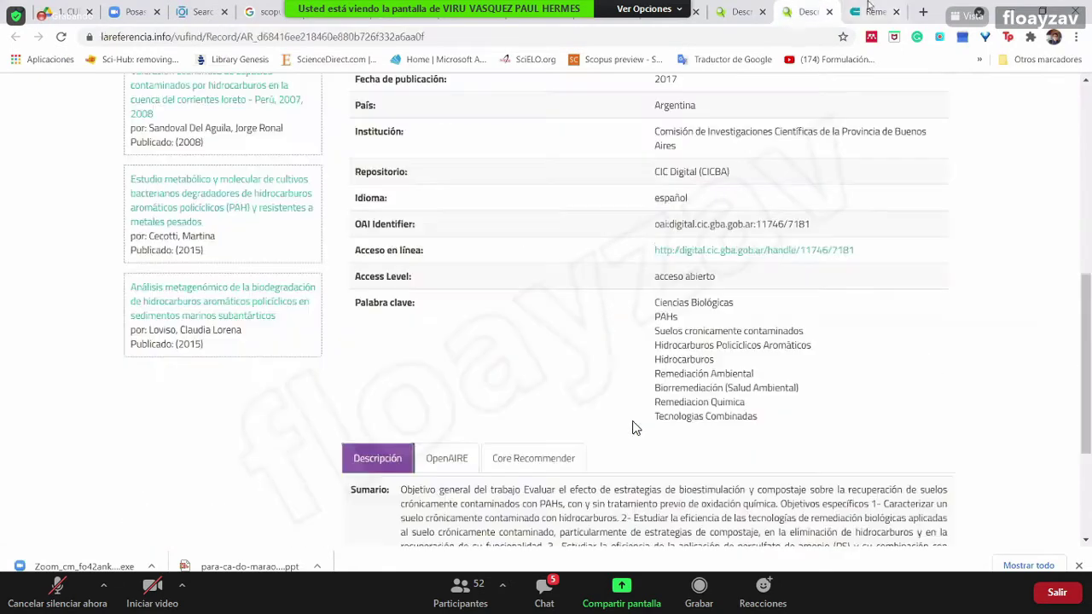
scroll(606, 340, "down", 2)
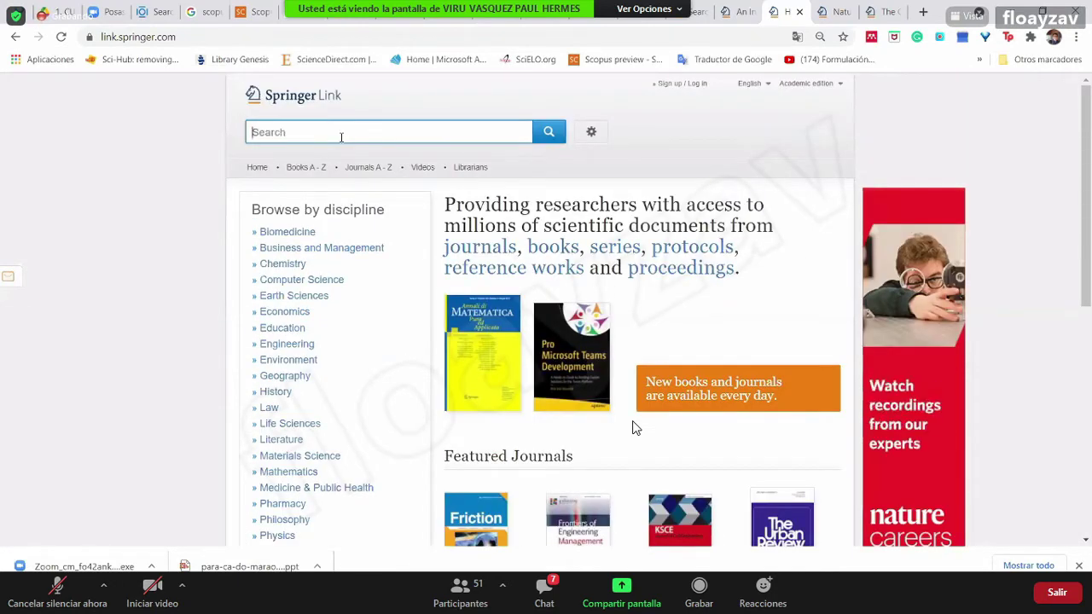
Search SpringerLink for "climate change" and look over the first results
type("climate change")
key("Return")
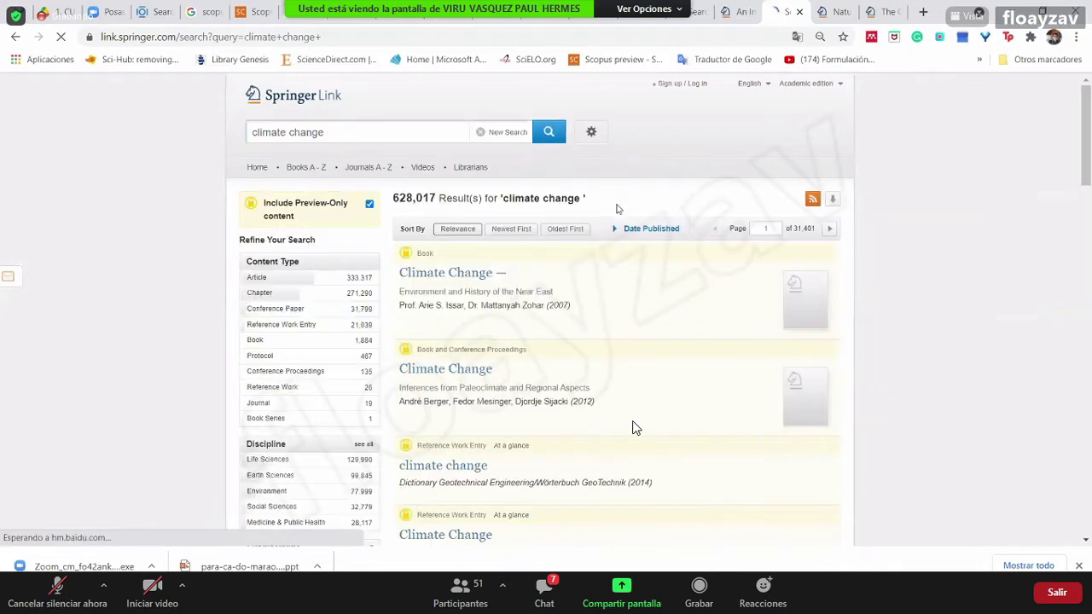
scroll(633, 426, "down", 3)
scroll(633, 426, "down", 2)
scroll(634, 427, "up", 3)
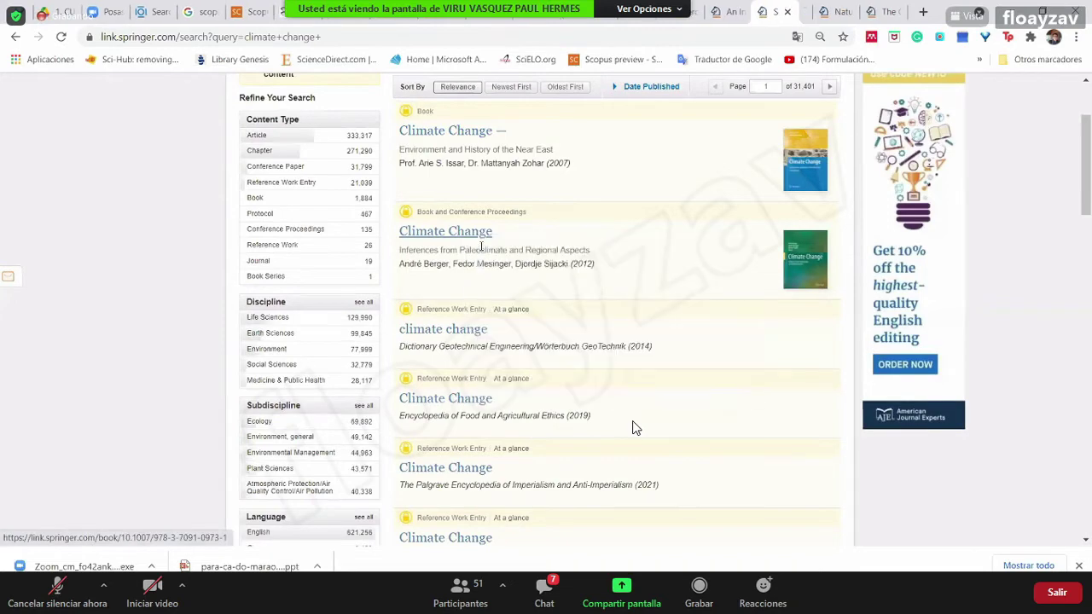
Open "Climate Change: Inferences from Paleoclimate and Regional Aspects" in a new tab, examine its table of contents, and return to the results
middle_click(461, 232)
left_click(782, 11)
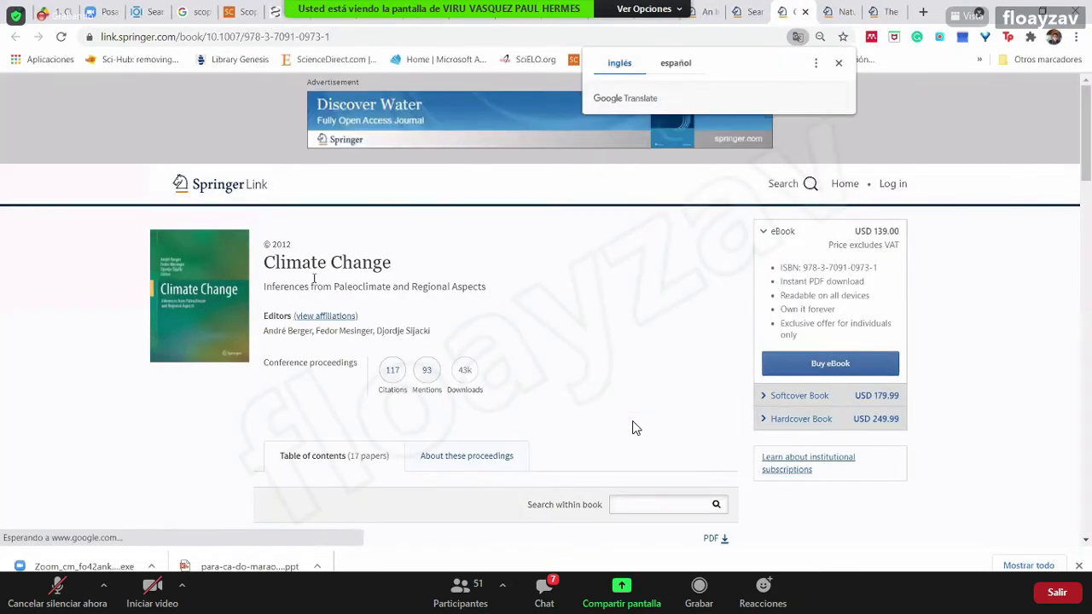
left_click_drag(392, 263, 275, 263)
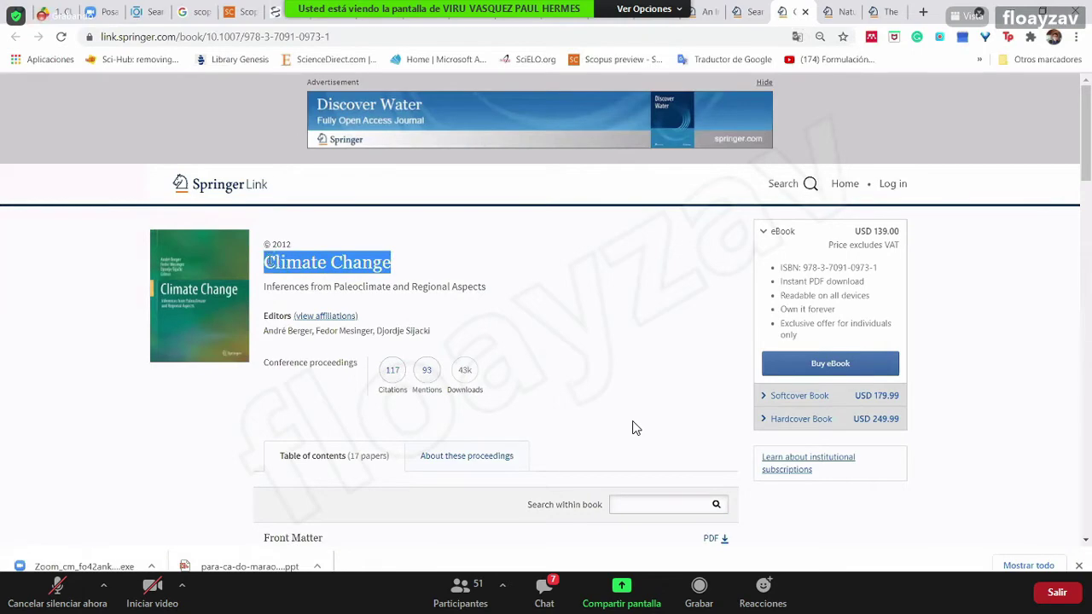
scroll(551, 265, "down", 7)
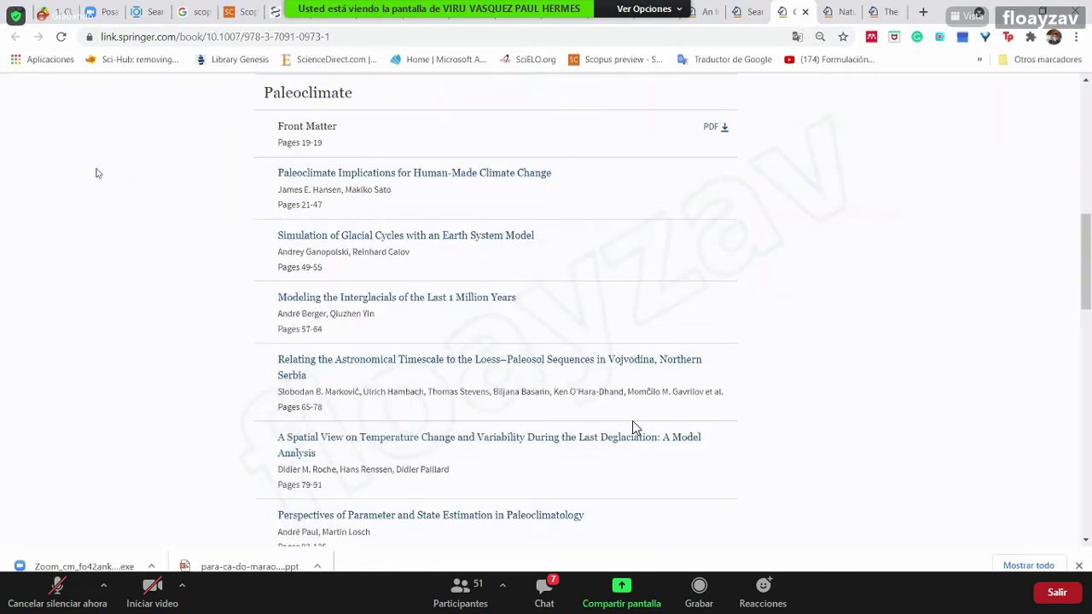
scroll(634, 427, "up", 2)
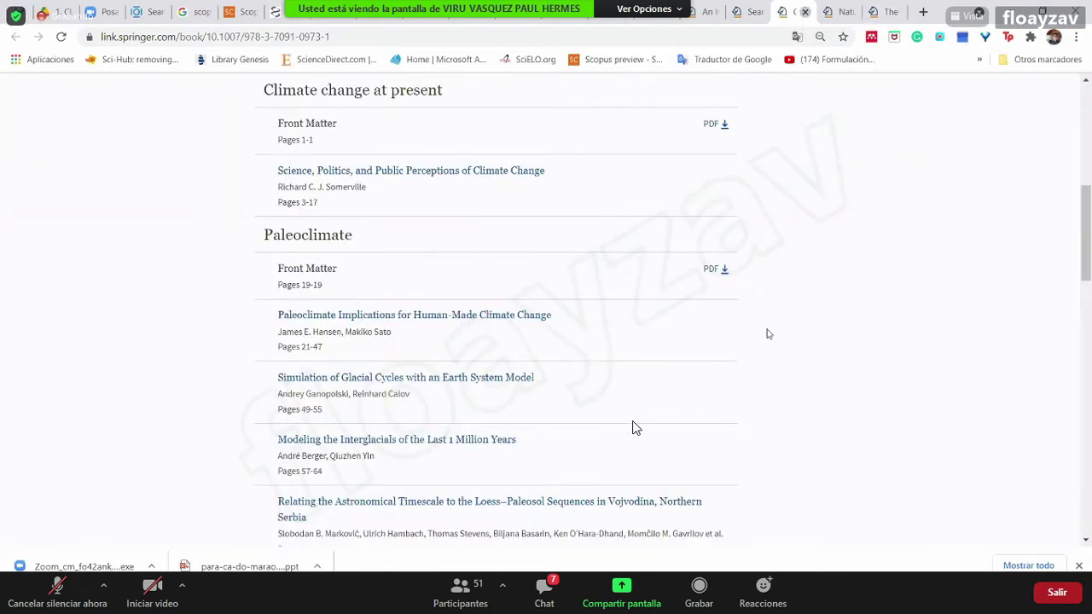
key("alt+Left")
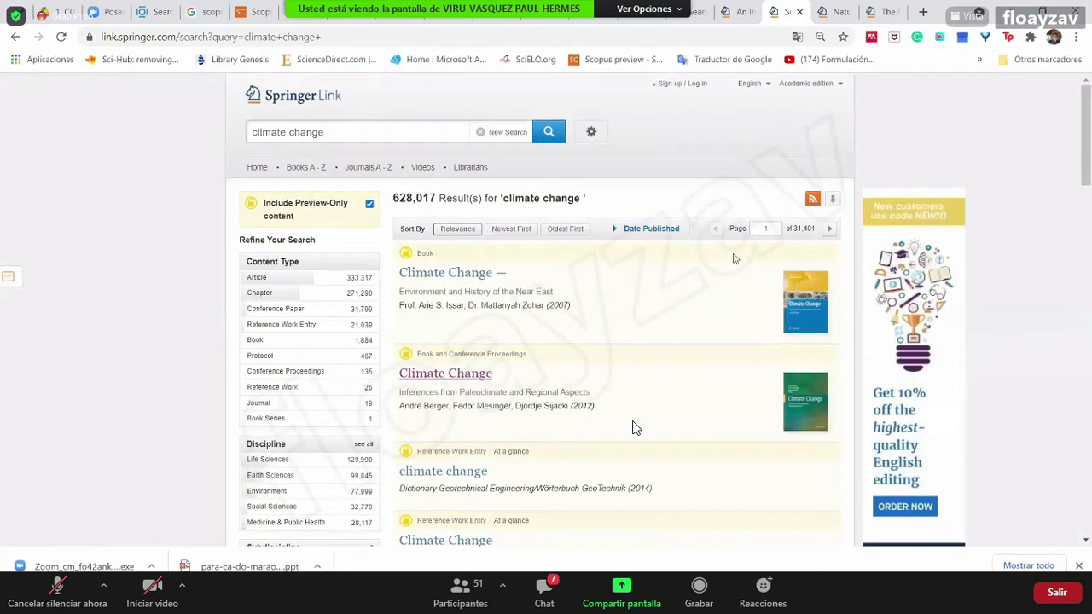
triple_click(386, 141)
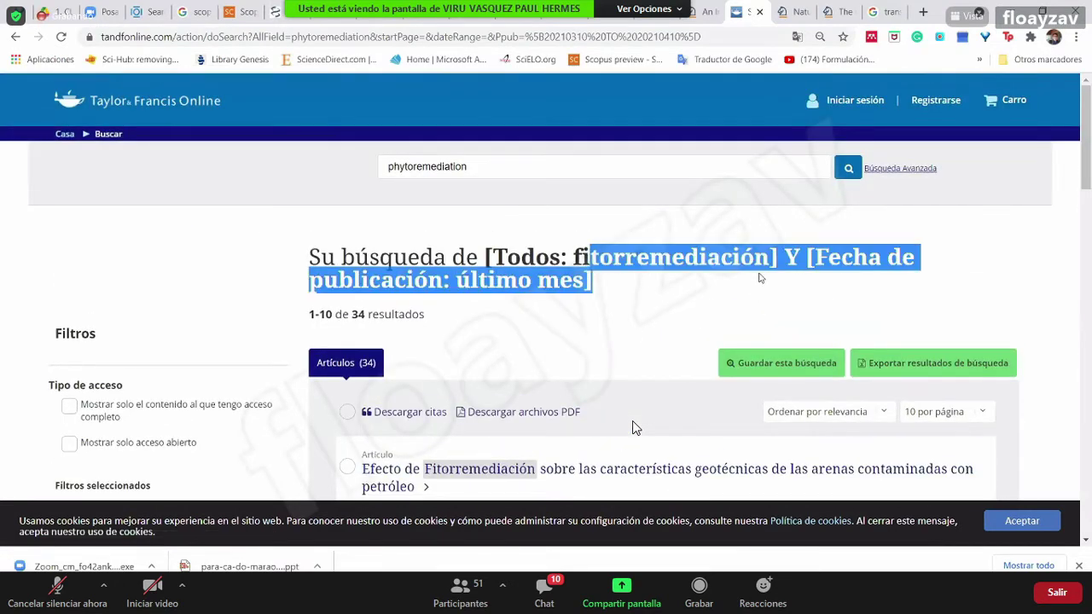
Examine the Taylor & Francis results heading, highlighting the phytoremediation search term and the last-month publication date criterion
left_click(617, 261)
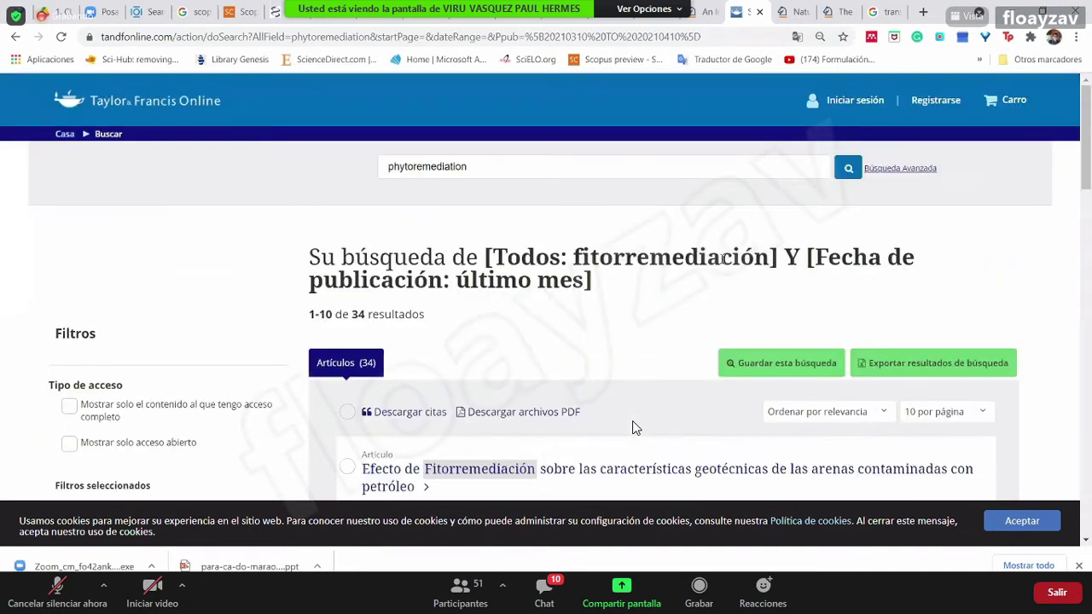
left_click_drag(770, 259, 492, 258)
left_click(555, 316)
left_click_drag(784, 260, 493, 257)
left_click(493, 258)
scroll(563, 236, "down", 1)
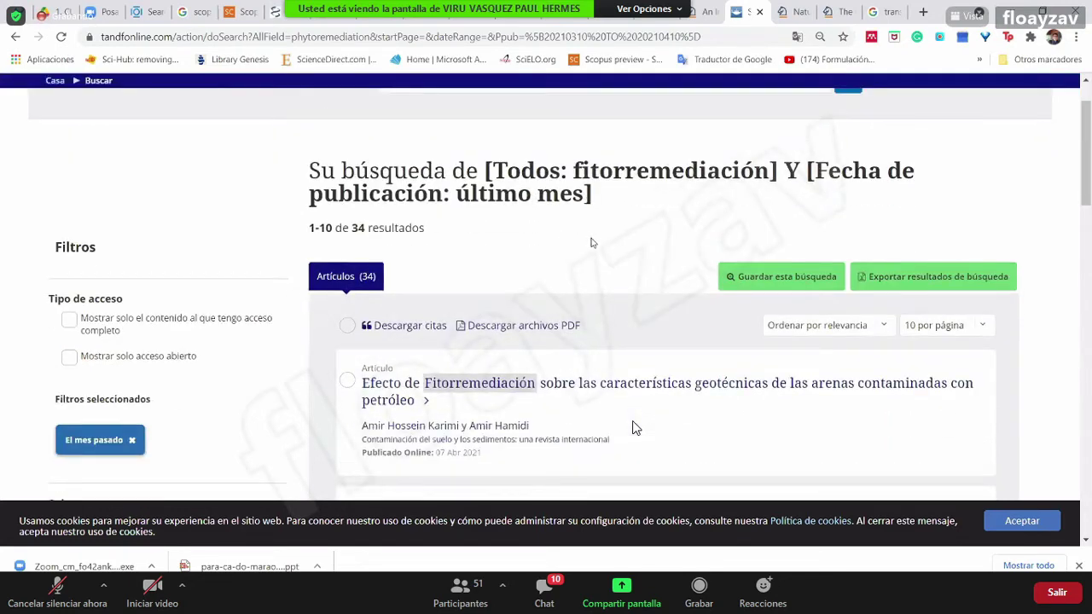
scroll(596, 241, "down", 3)
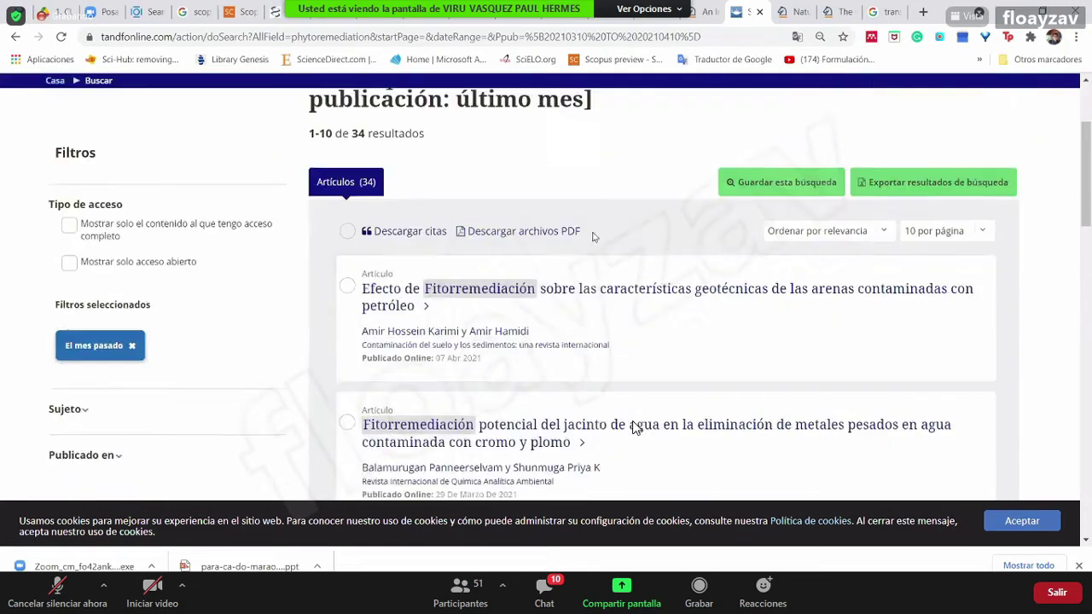
scroll(563, 250, "up", 1)
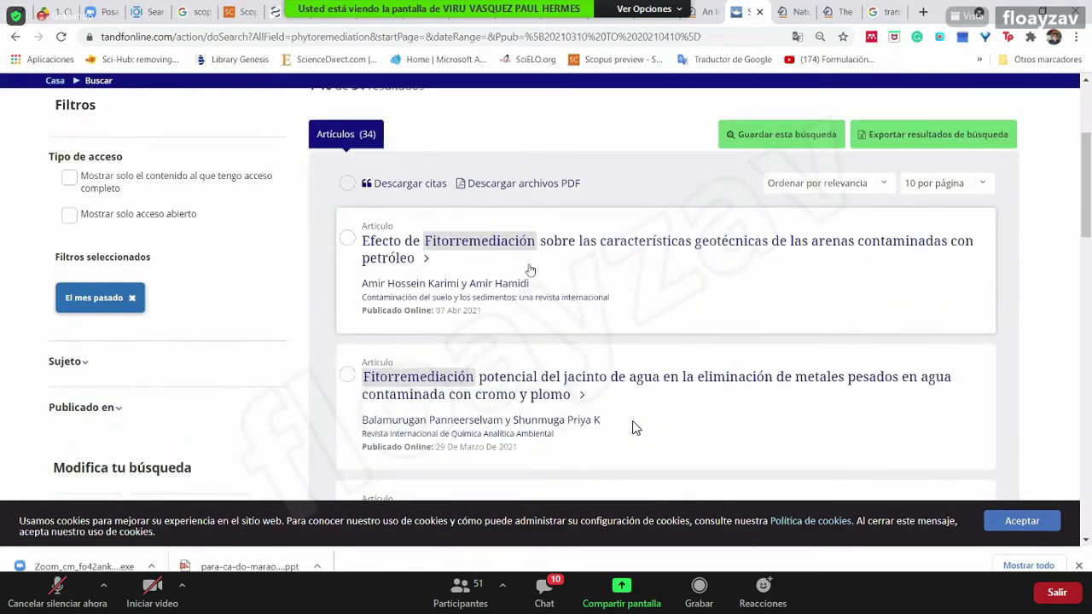
Examine the first four phytoremediation articles, highlighting their titles, authors, journals and online publication dates
left_click_drag(554, 282, 371, 241)
left_click(447, 316)
left_click_drag(418, 309, 365, 241)
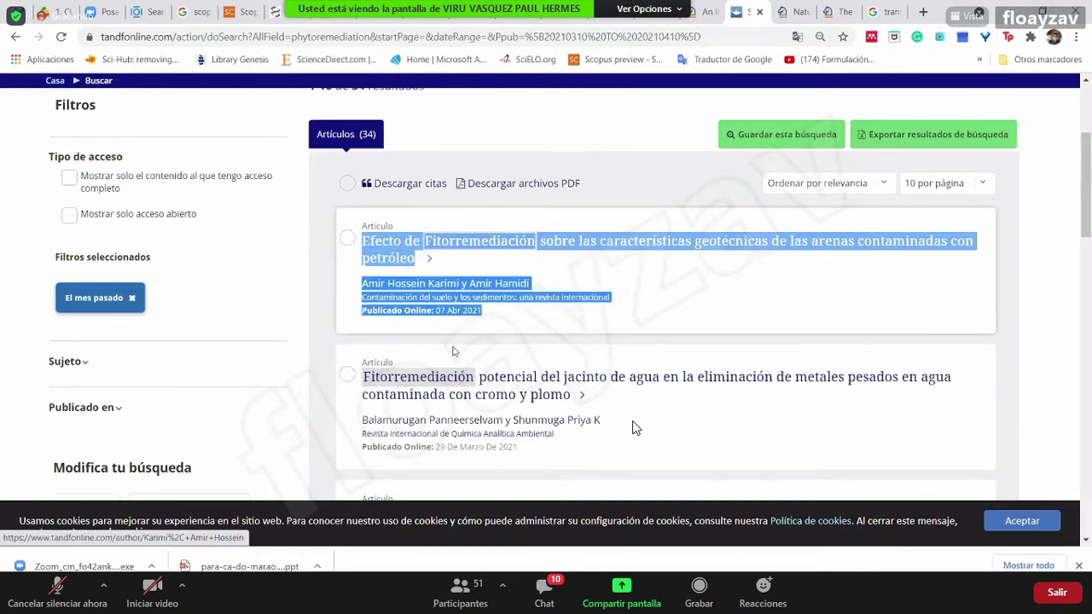
left_click(520, 357)
scroll(525, 358, "down", 1)
left_click_drag(525, 358, 349, 307)
scroll(653, 368, "down", 2)
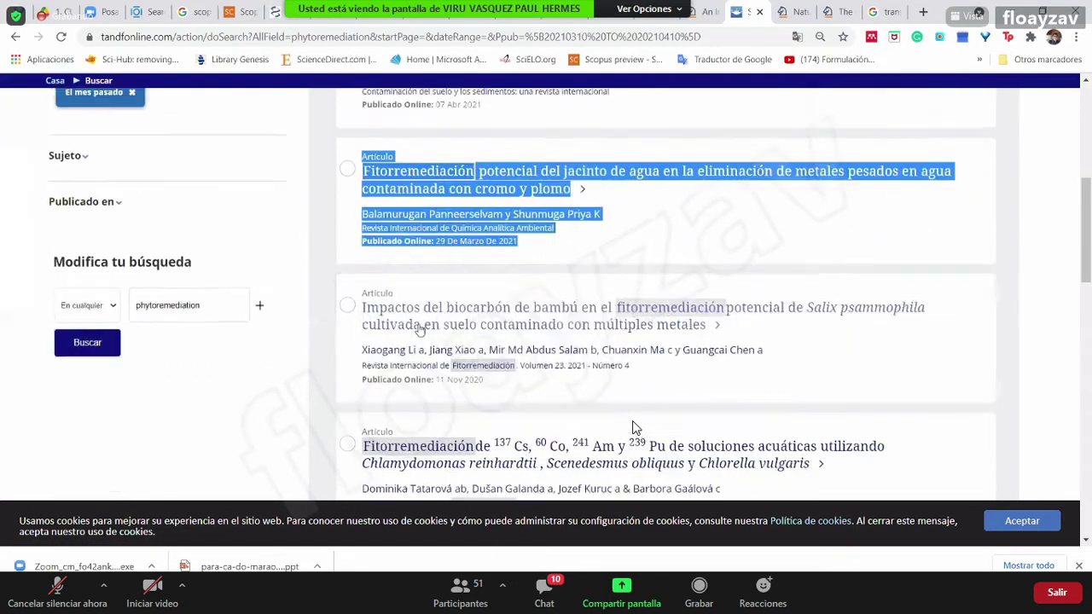
left_click(525, 387)
left_click_drag(478, 375, 332, 343)
left_click(332, 343)
scroll(346, 346, "down", 3)
left_click_drag(556, 368, 332, 297)
left_click(332, 297)
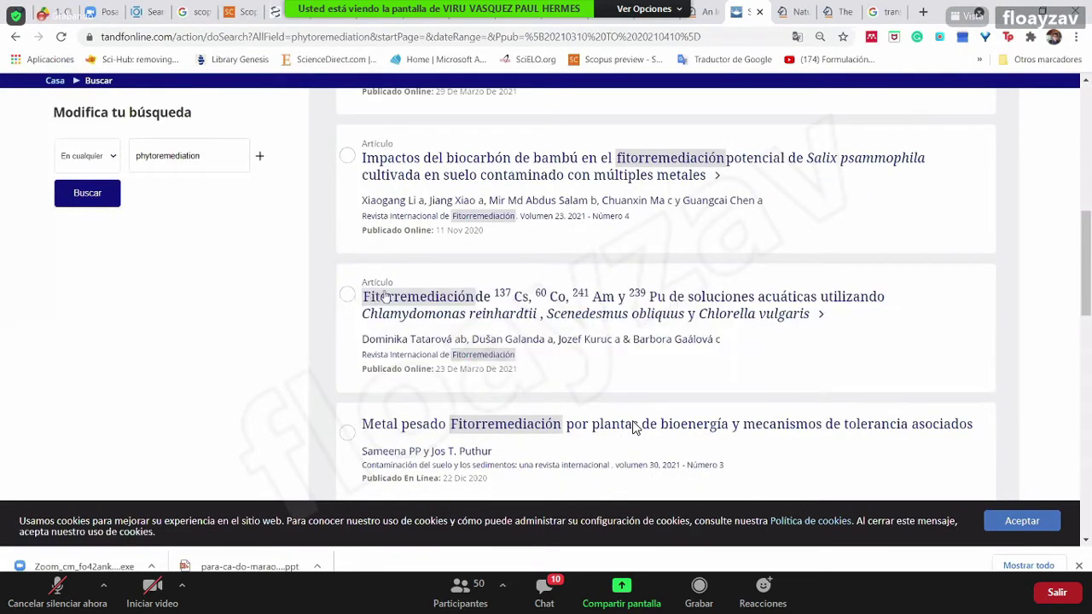
Look through the remaining phytoremediation articles on the page, and return to the first results
scroll(519, 368, "down", 3)
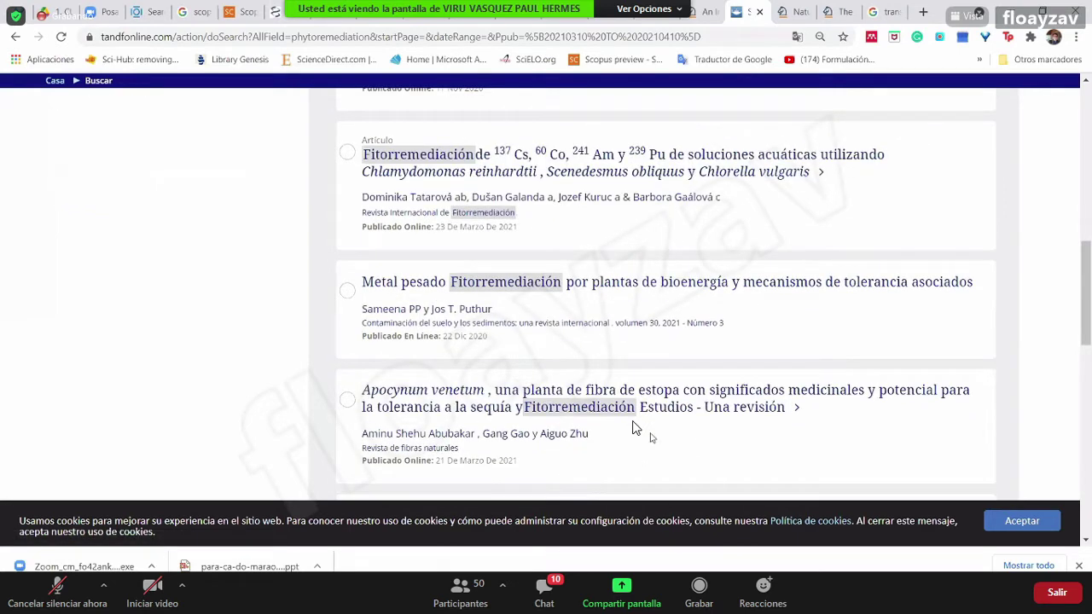
scroll(743, 358, "down", 5)
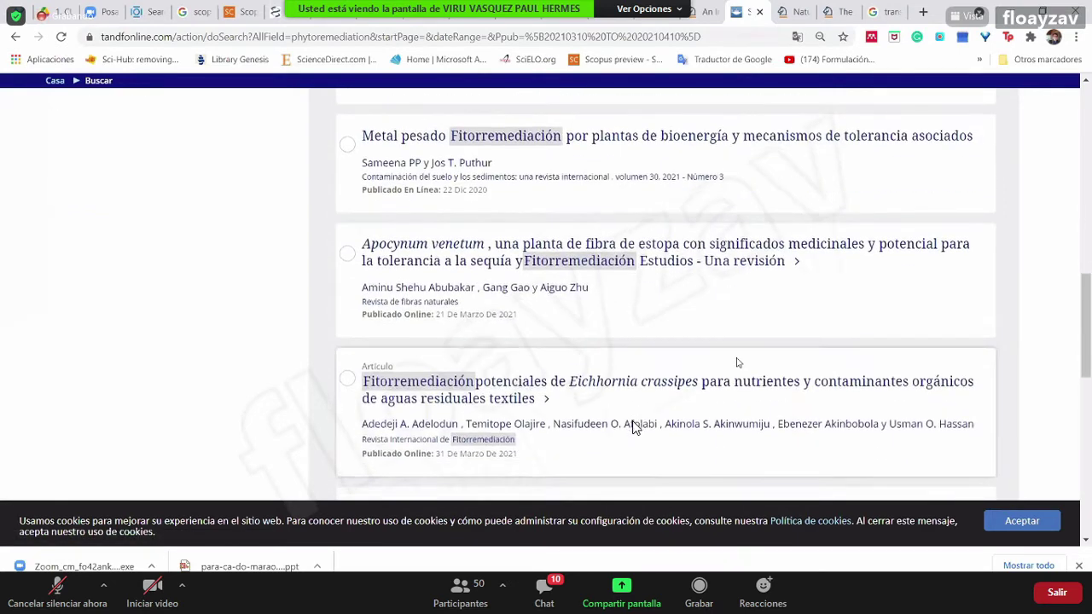
scroll(734, 352, "down", 1)
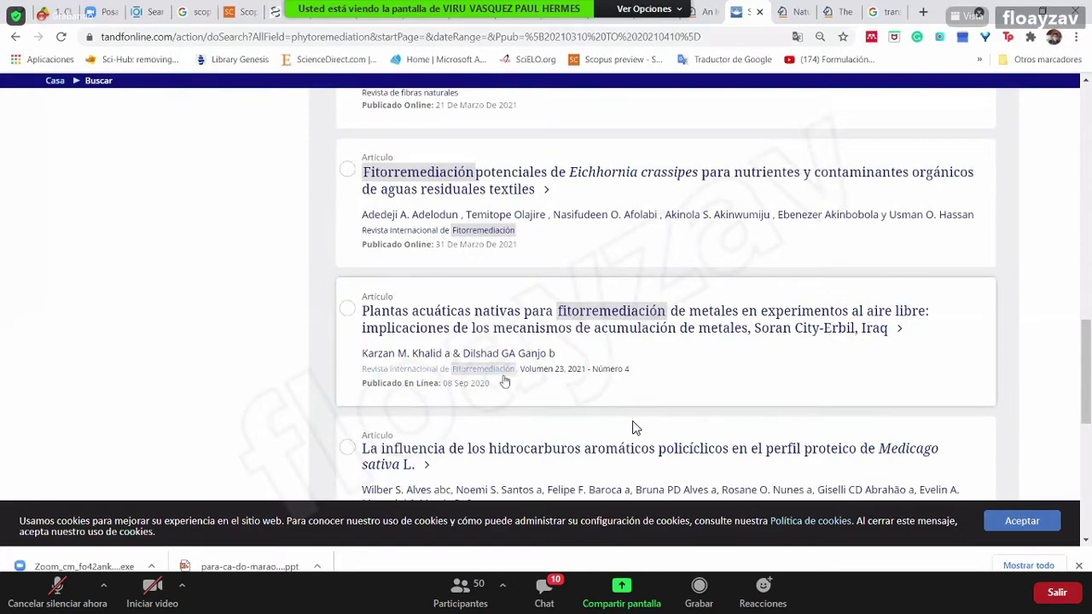
scroll(606, 384, "down", 3)
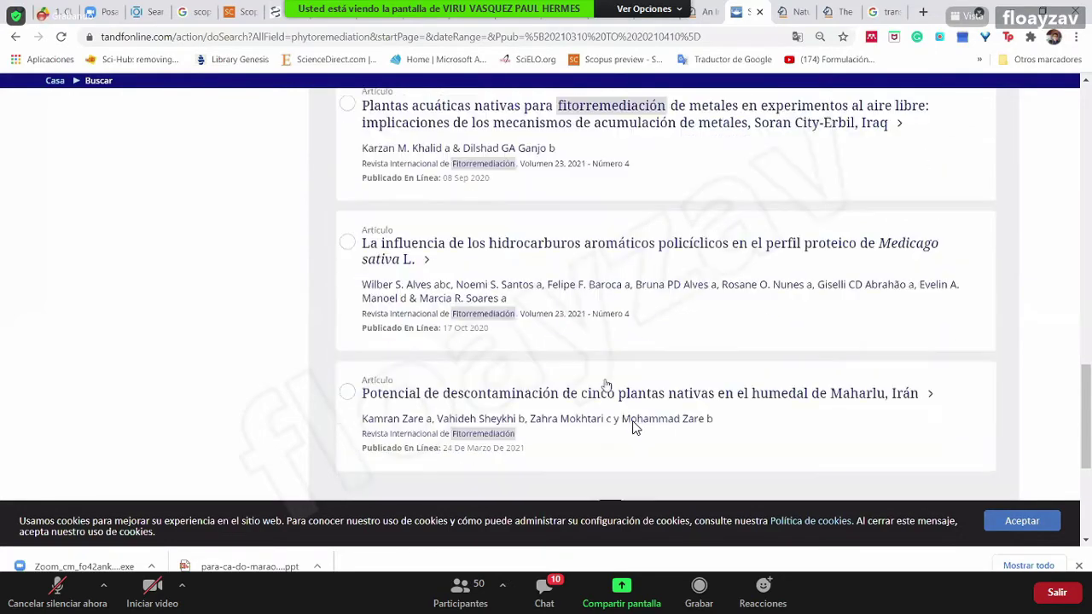
scroll(634, 368, "up", 12)
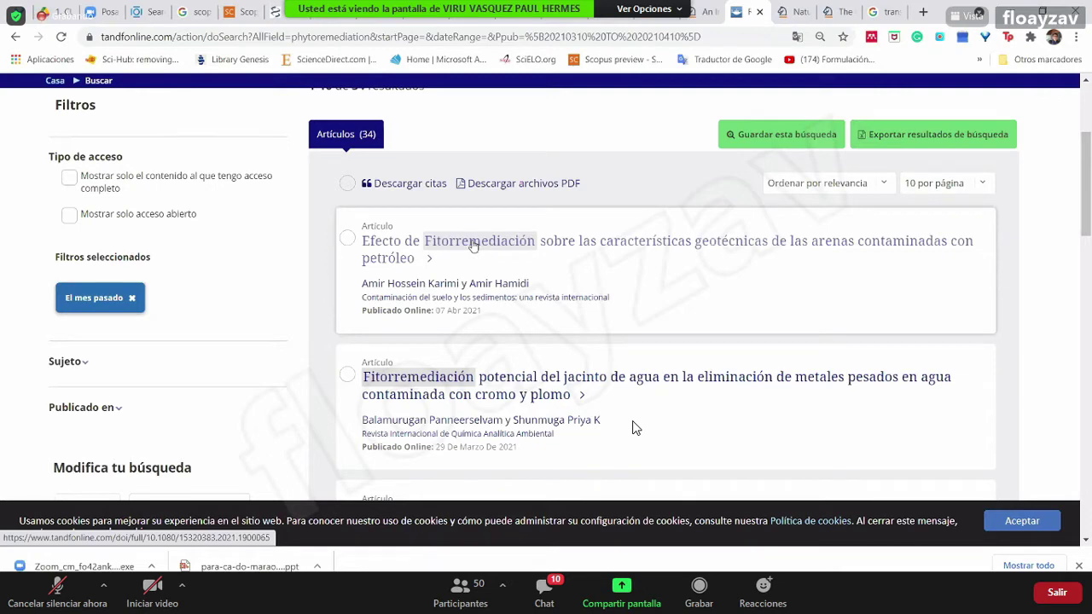
scroll(635, 427, "down", 4)
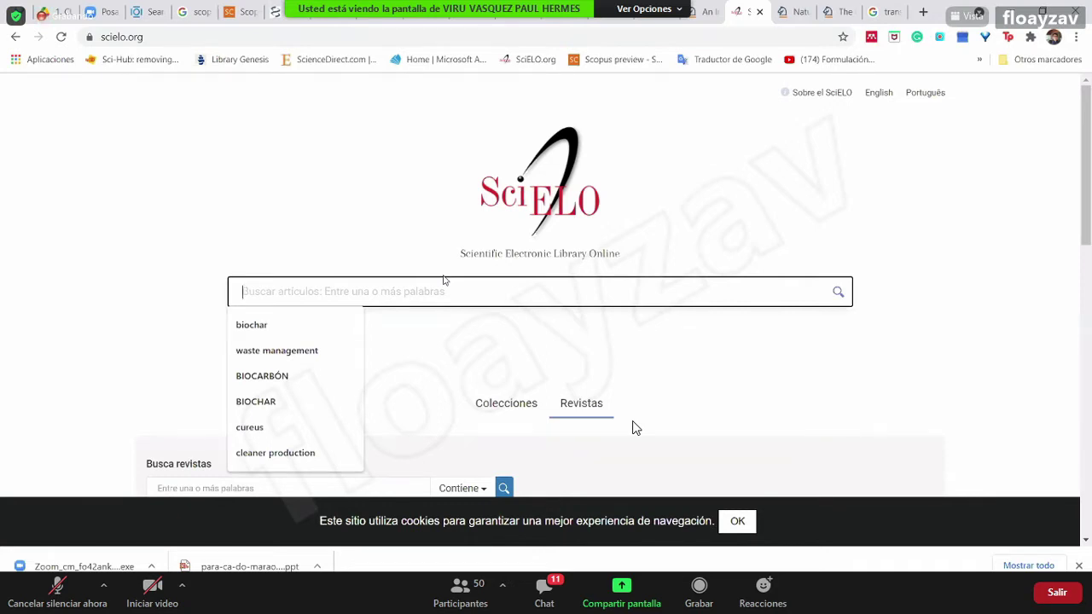
Search SciELO for articles on "justicia ambiental"
type("jus")
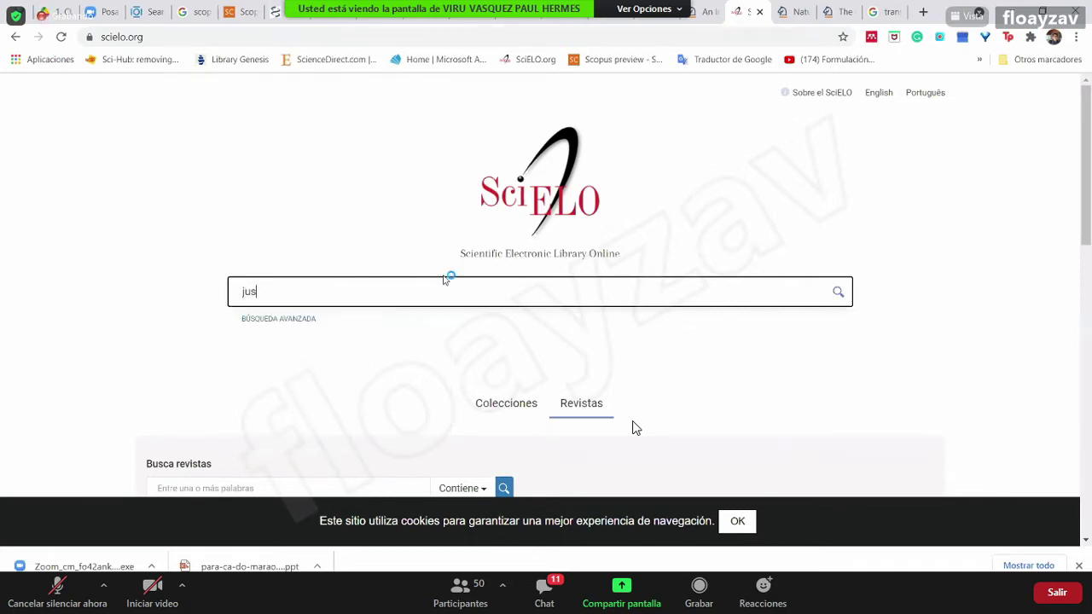
type("ticia ambiental")
key("Return")
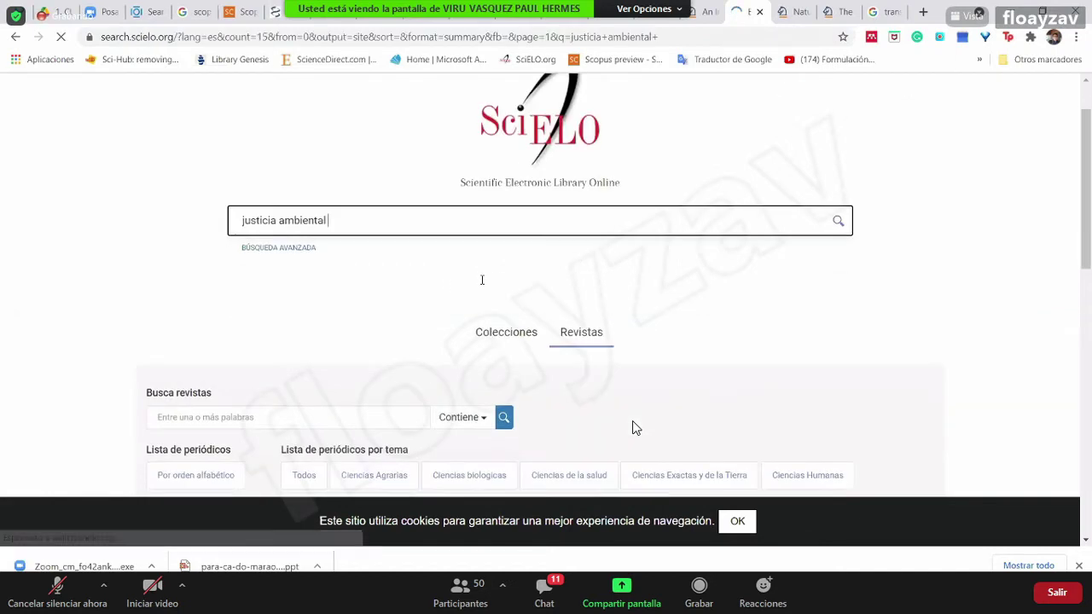
Examine the SciELO environmental justice results, including article titles, journals, available text languages and the collection and year filters
scroll(500, 281, "down", 1)
scroll(499, 281, "down", 1)
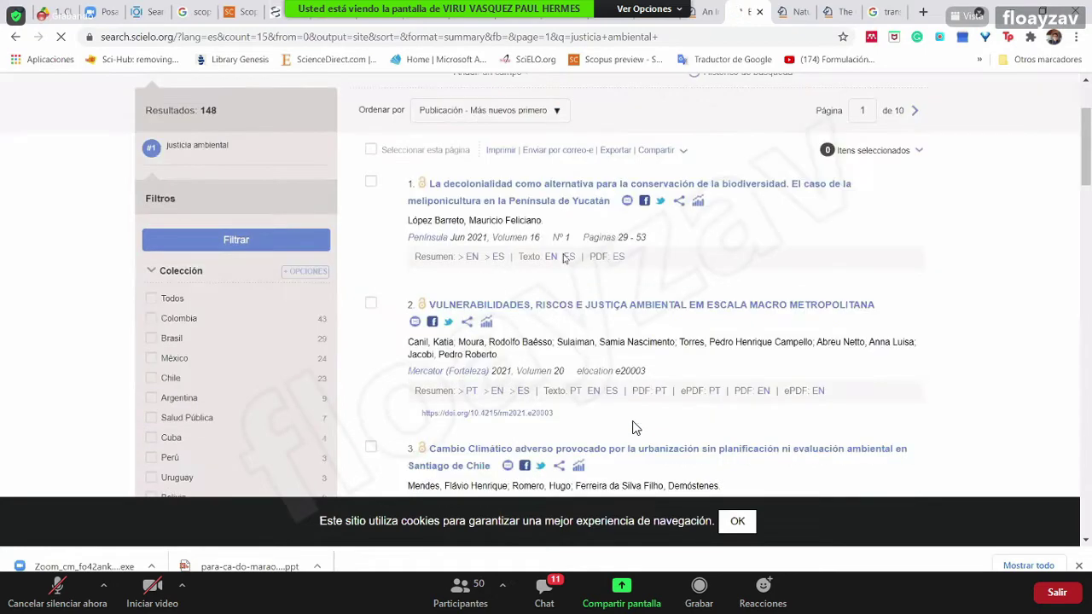
scroll(597, 248, "down", 1)
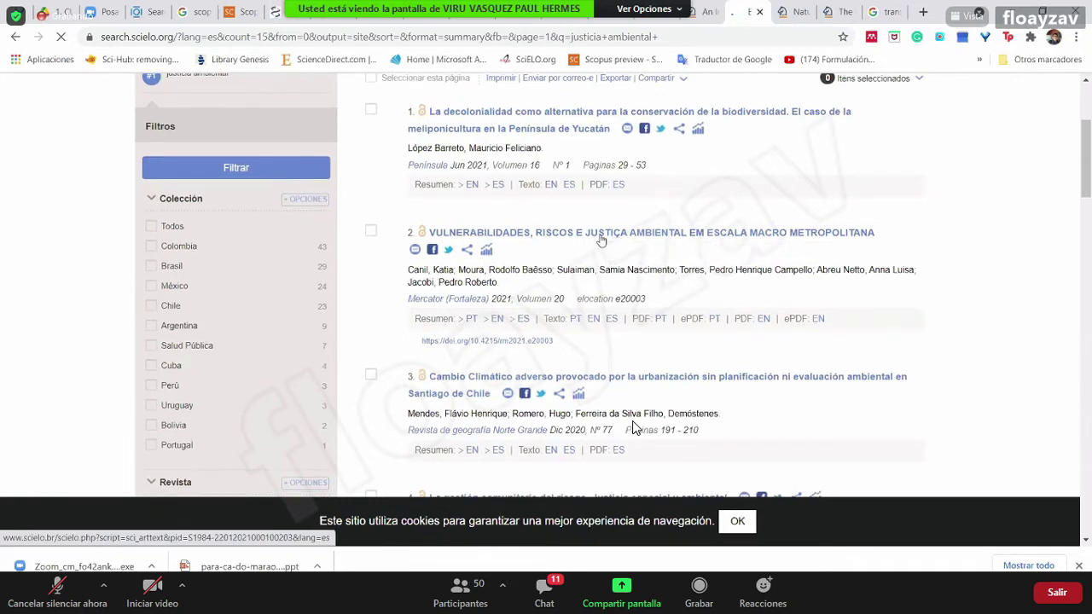
scroll(601, 241, "down", 4)
scroll(602, 245, "down", 3)
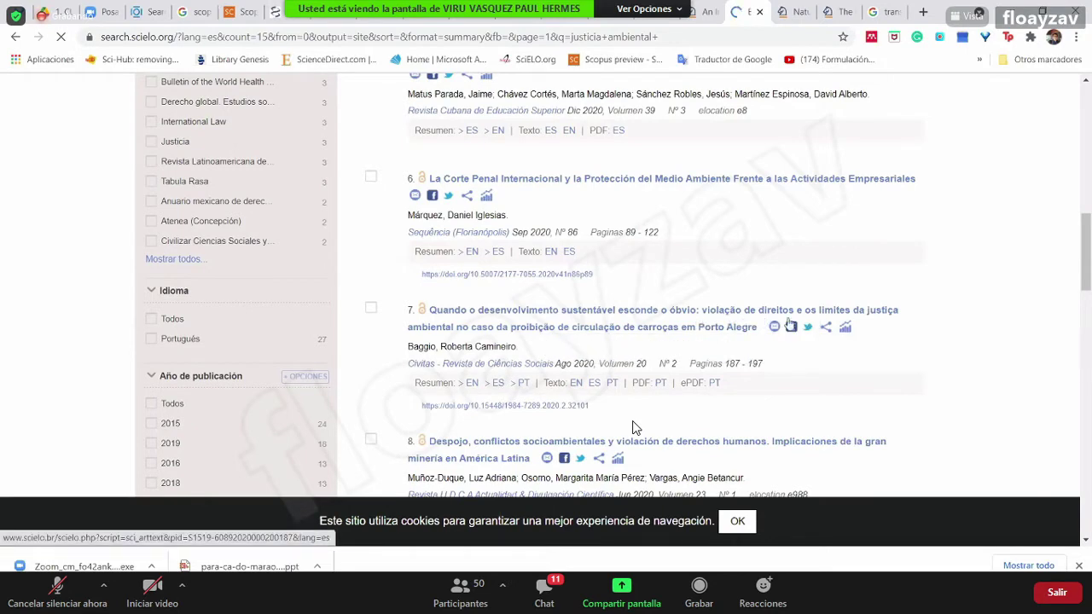
scroll(488, 359, "up", 2)
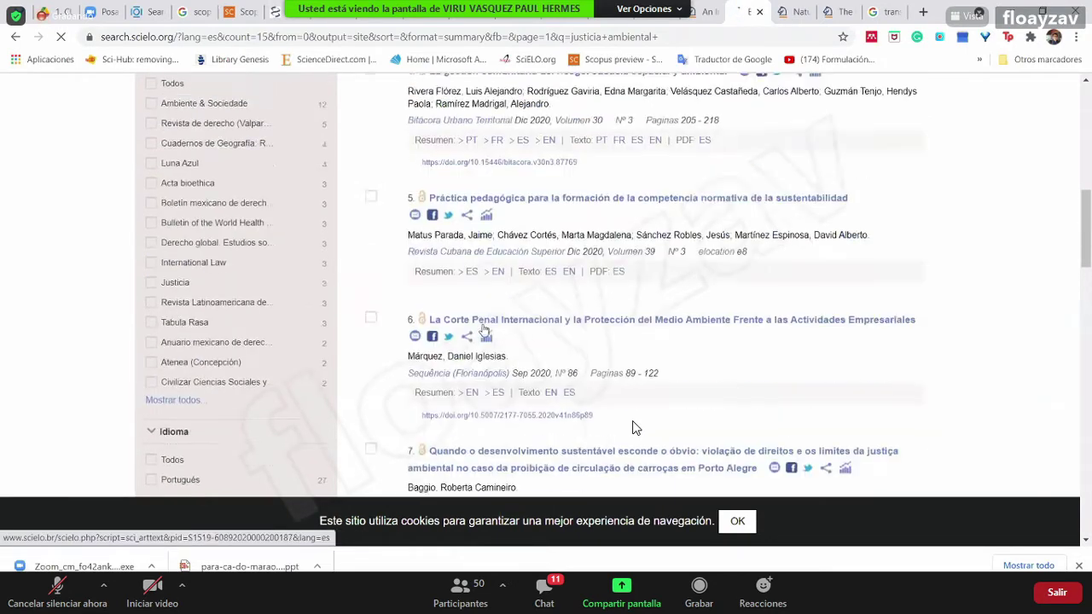
scroll(493, 341, "down", 3)
scroll(493, 335, "up", 2)
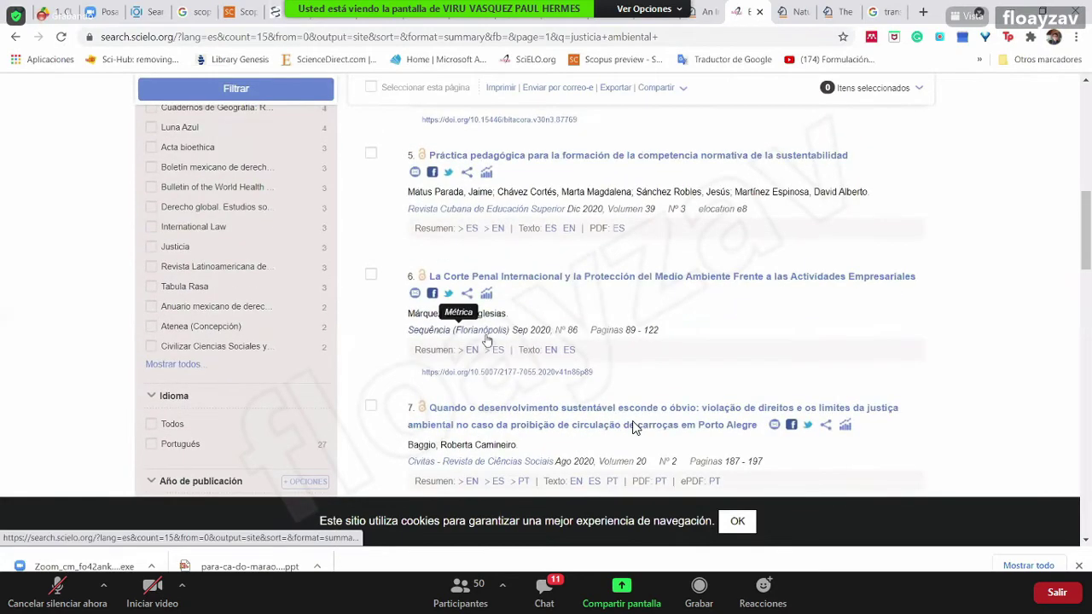
scroll(488, 340, "down", 2)
scroll(541, 331, "down", 3)
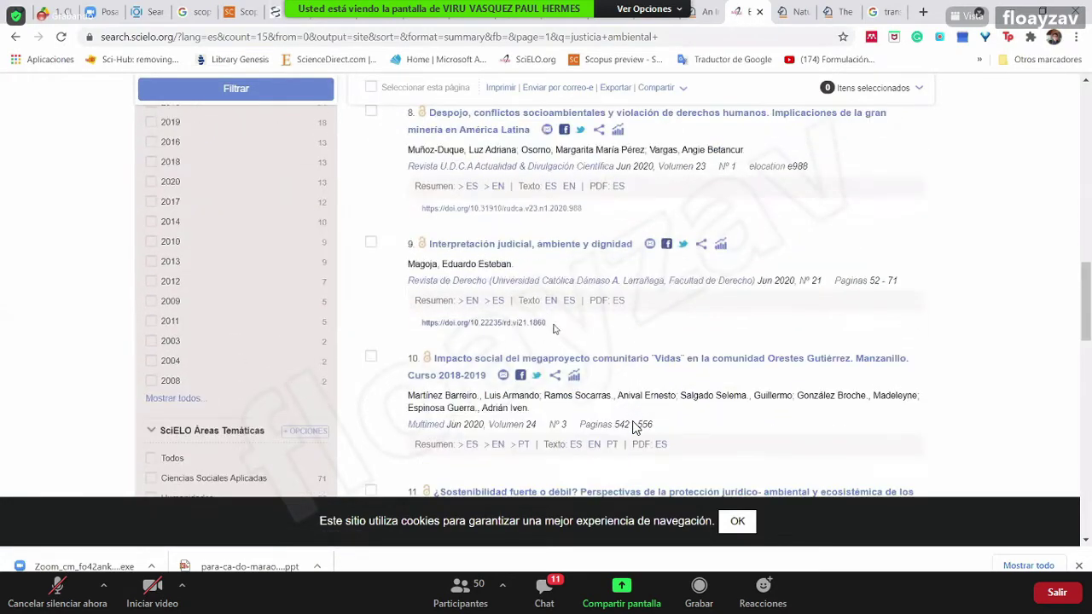
Clear the "justicia ambiental" query and run a SciELO search without any terms
scroll(678, 341, "up", 10)
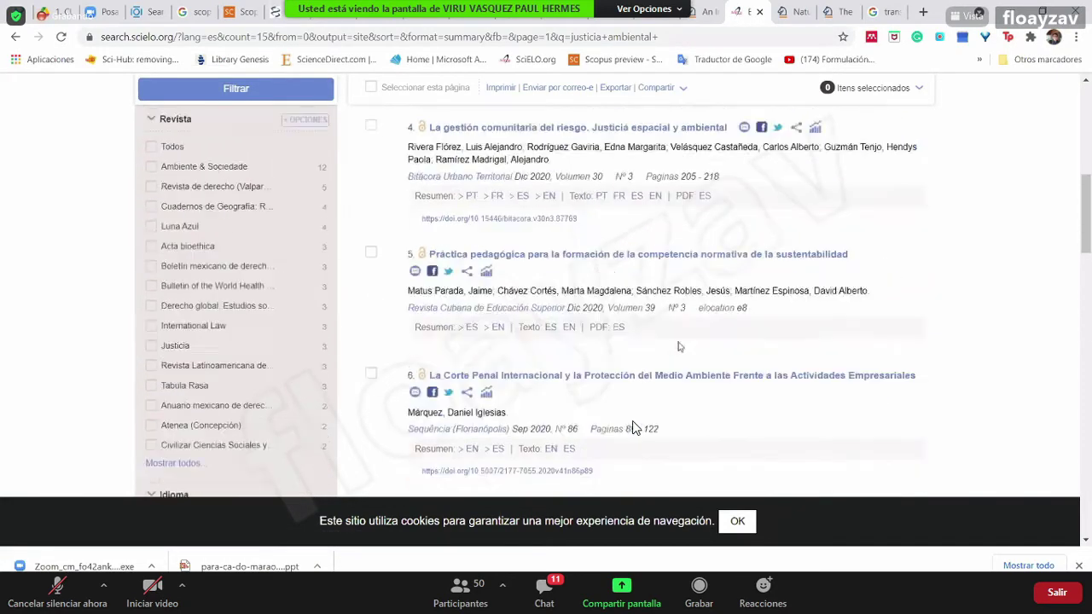
triple_click(310, 186)
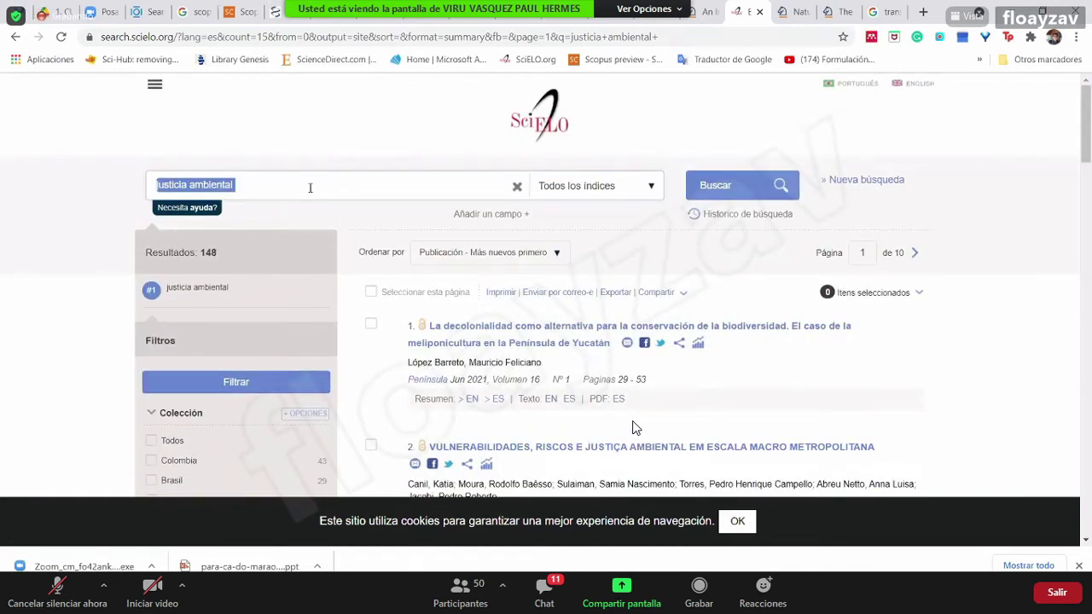
key("BackSpace")
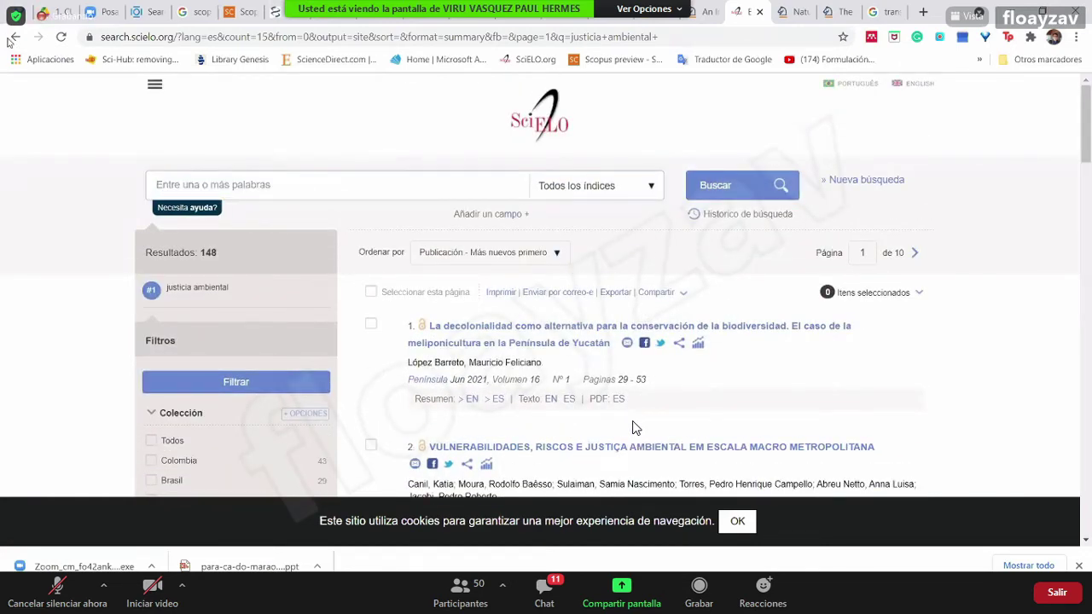
left_click(758, 198)
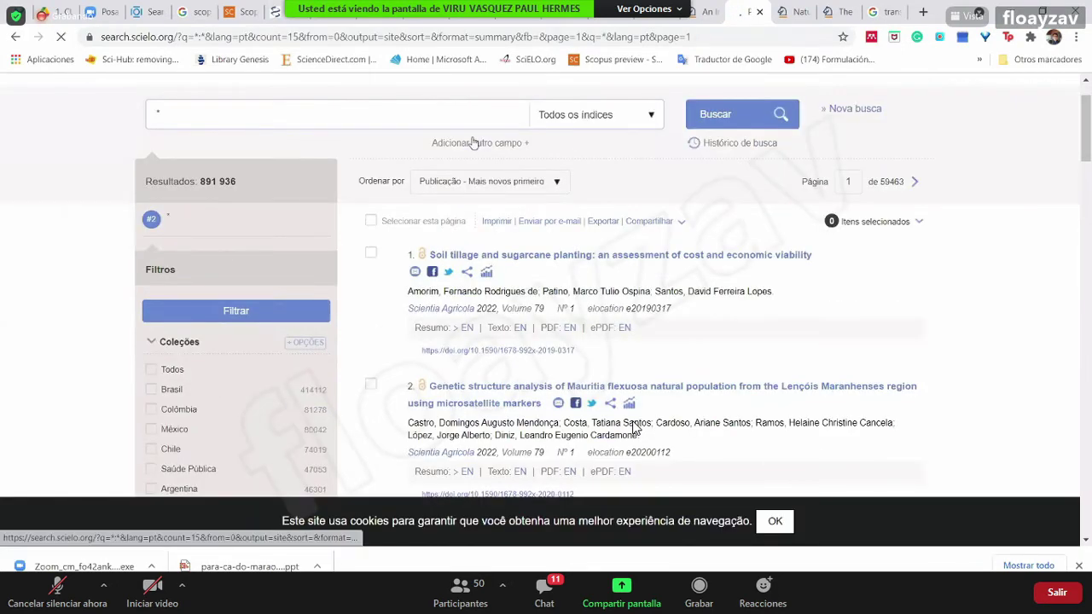
Look over the search index choices and the sort order choices for the unfiltered results
left_click(599, 126)
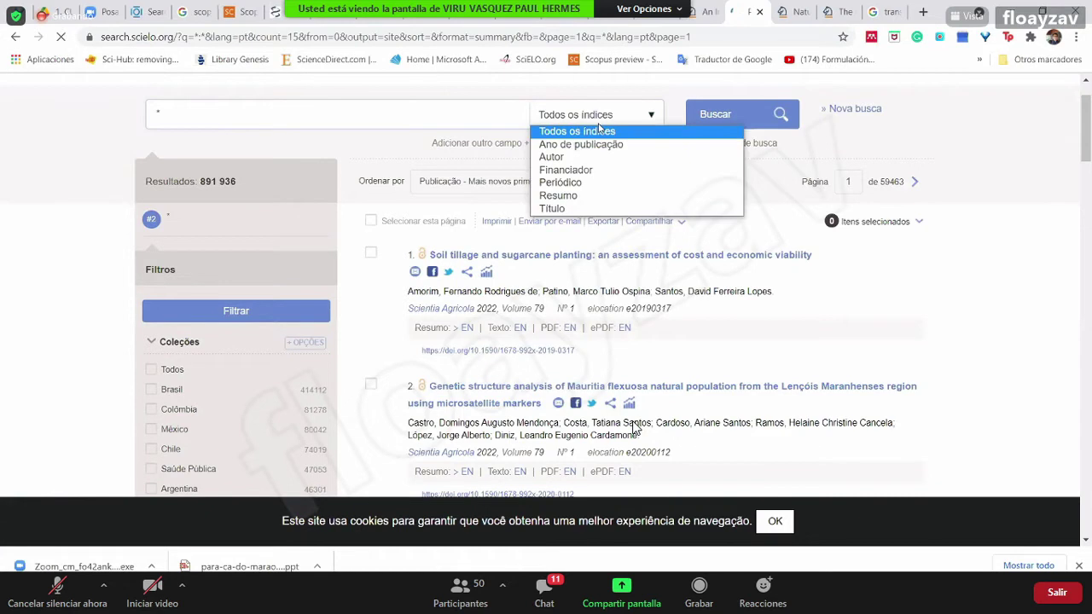
left_click(499, 155)
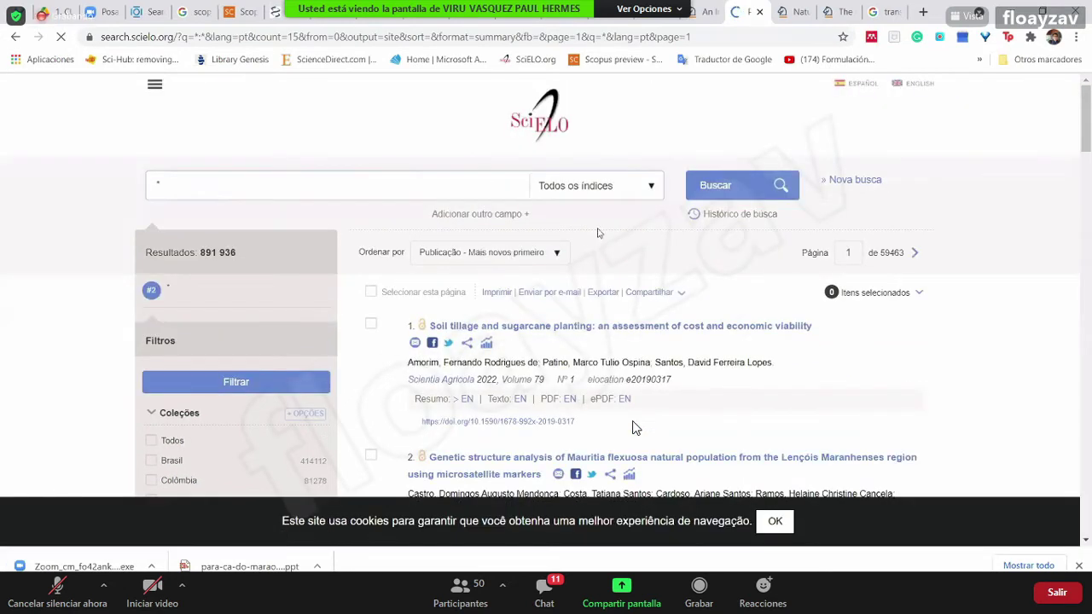
left_click(557, 253)
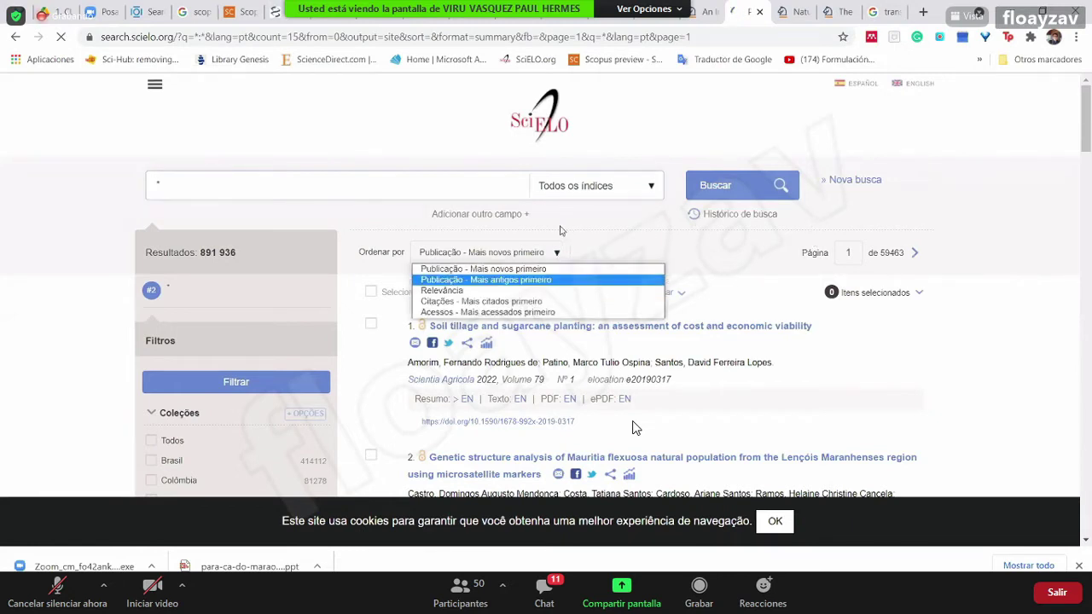
left_click(523, 198)
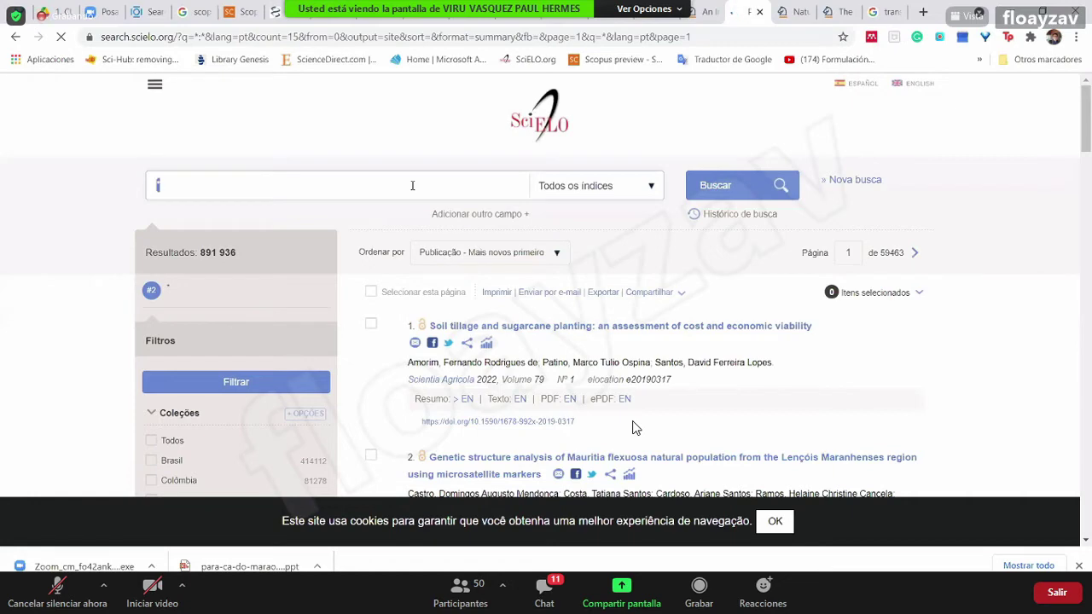
scroll(273, 289, "down", 2)
scroll(273, 289, "up", 2)
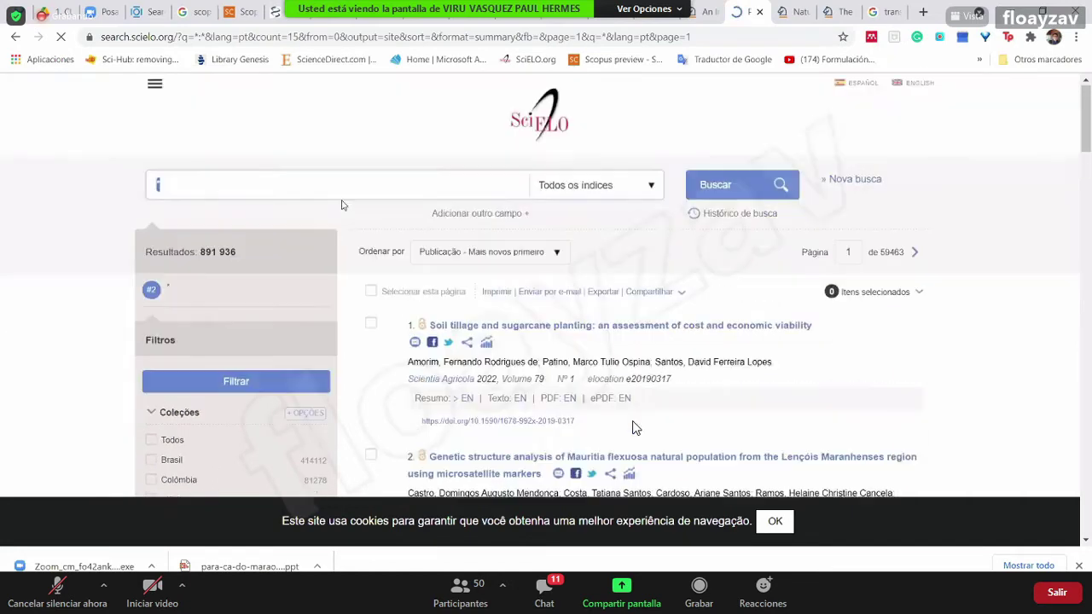
left_click(465, 252)
Replace the wildcard query with "biochar" and "solid waste" on separate lines, and run the search
left_click(311, 184)
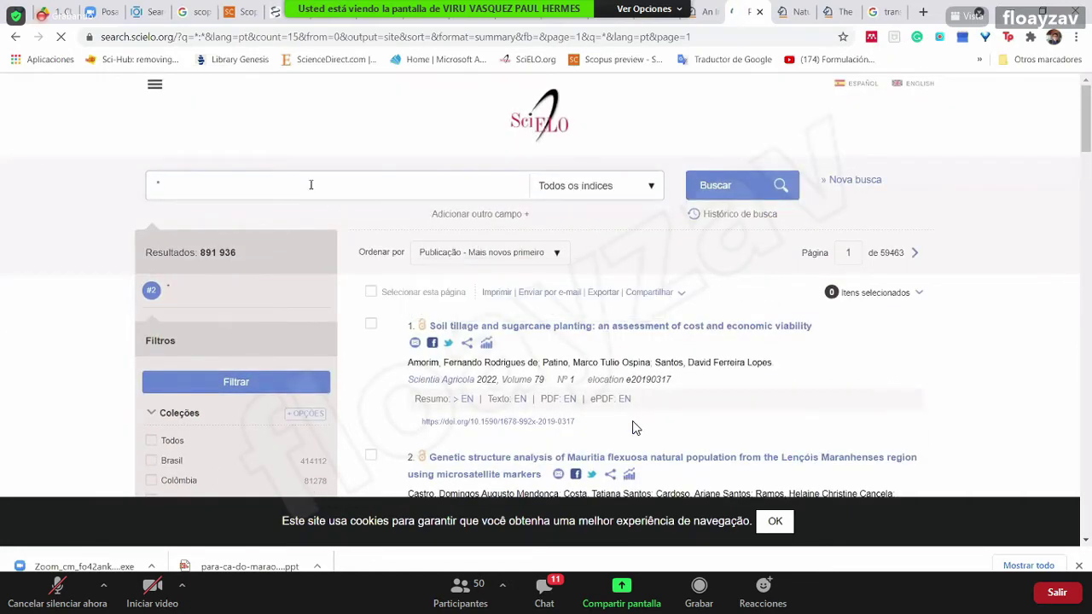
key("BackSpace")
type("biochar")
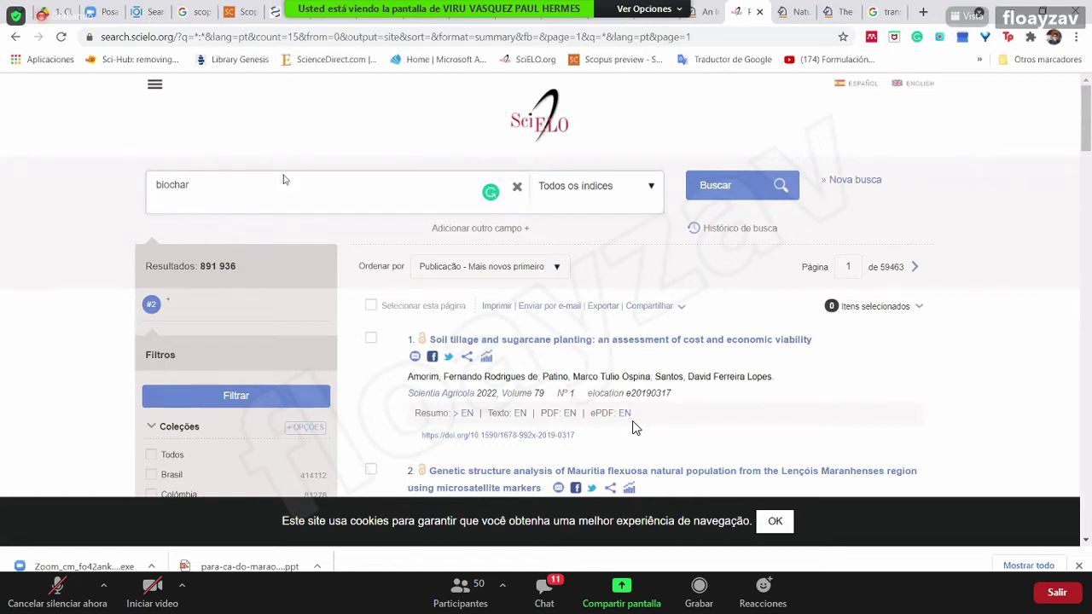
type("solid waste")
key("Return")
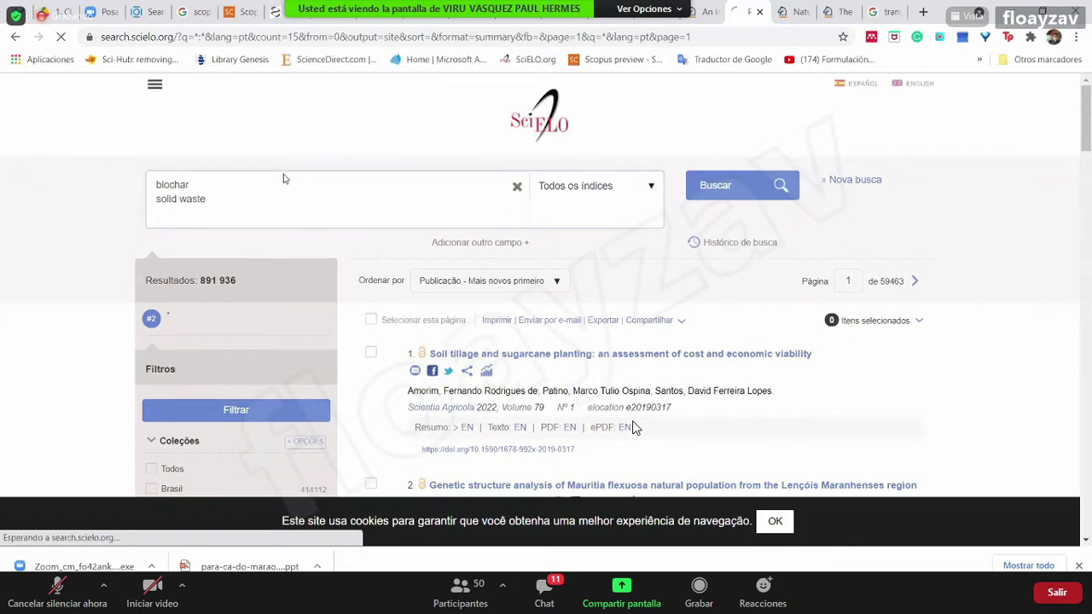
left_click(728, 188)
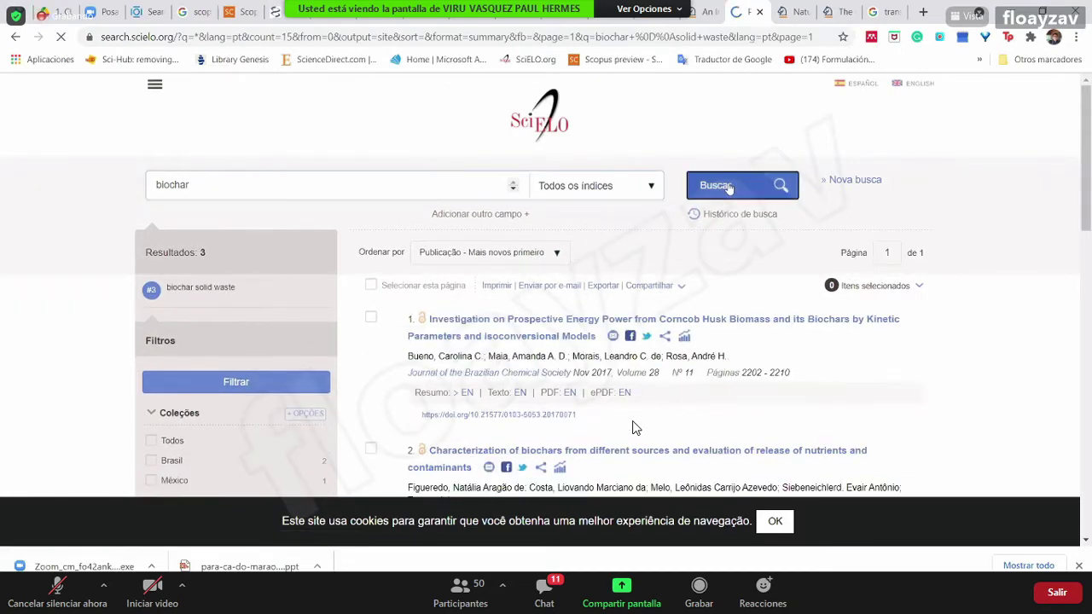
Open the article "Soil tillage and sugarcane planting: an assessment of cost and economic viability" and dismiss the translation prompt
scroll(728, 188, "down", 1)
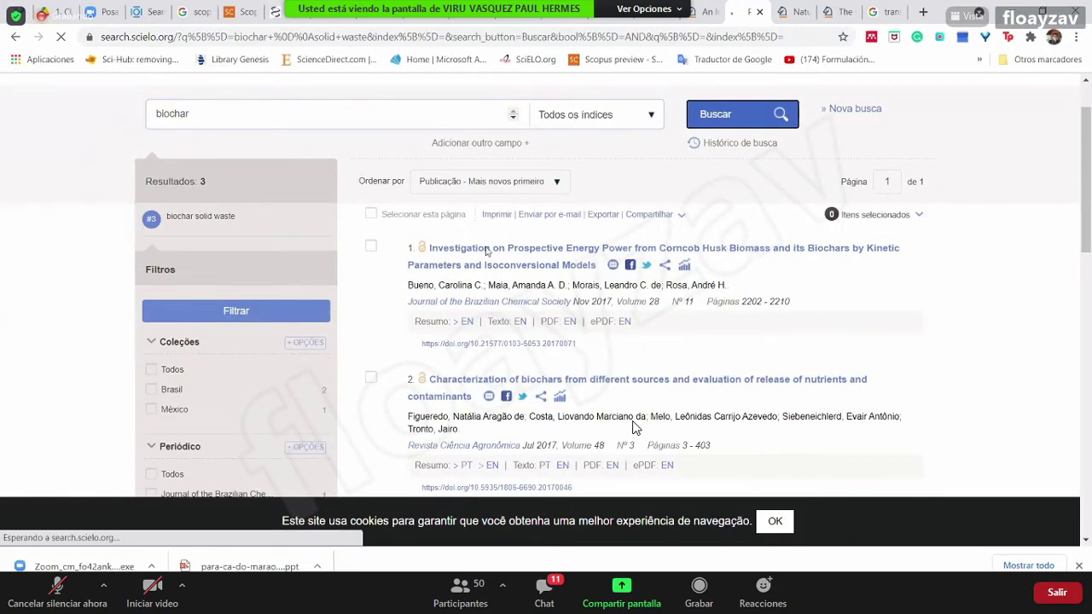
scroll(597, 222, "down", 2)
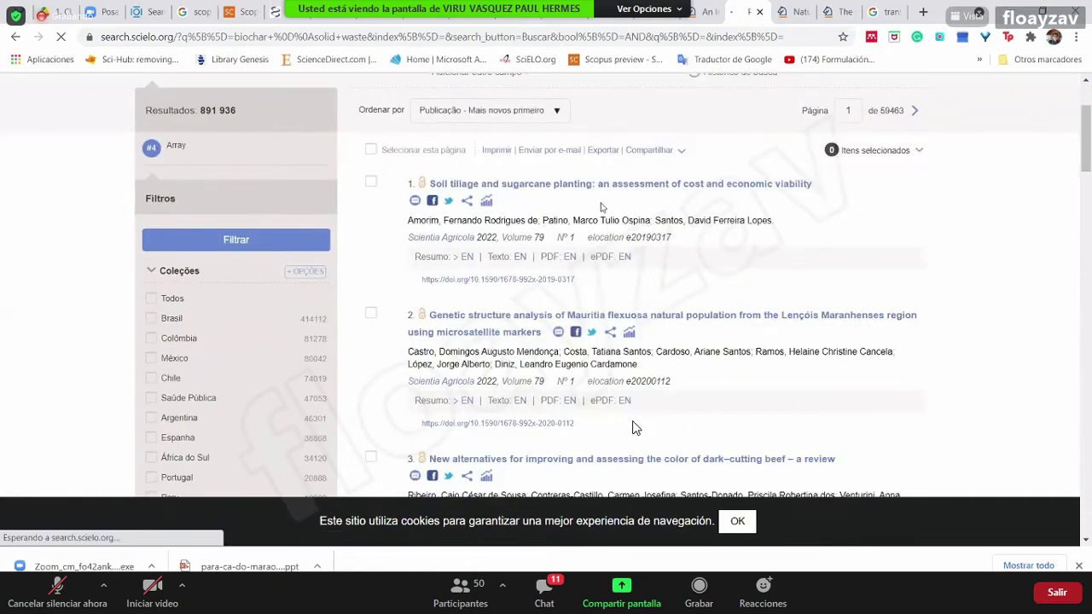
scroll(632, 426, "up", 1)
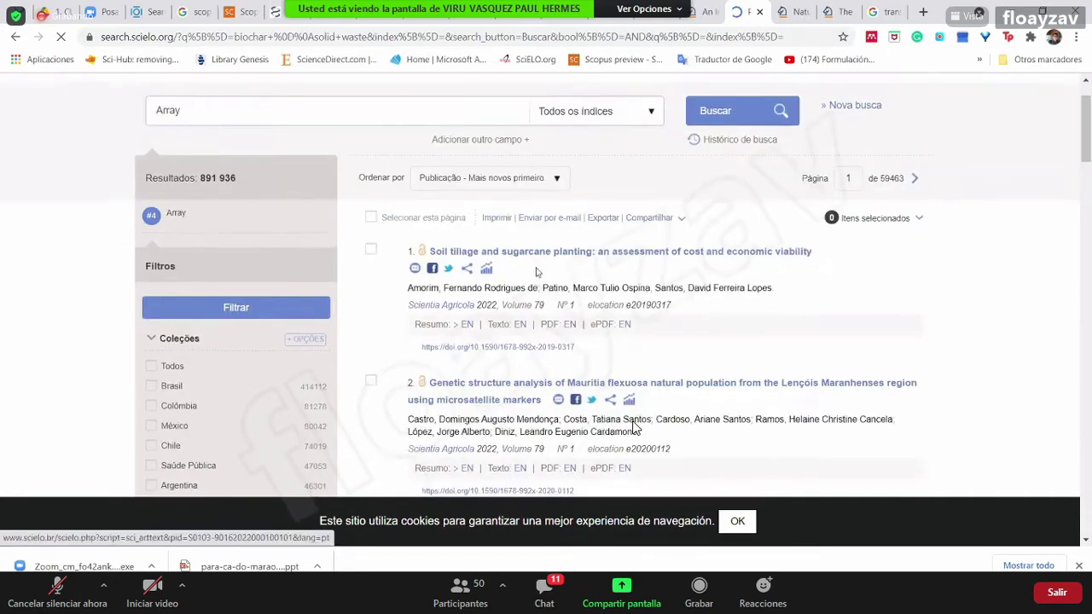
left_click(540, 255)
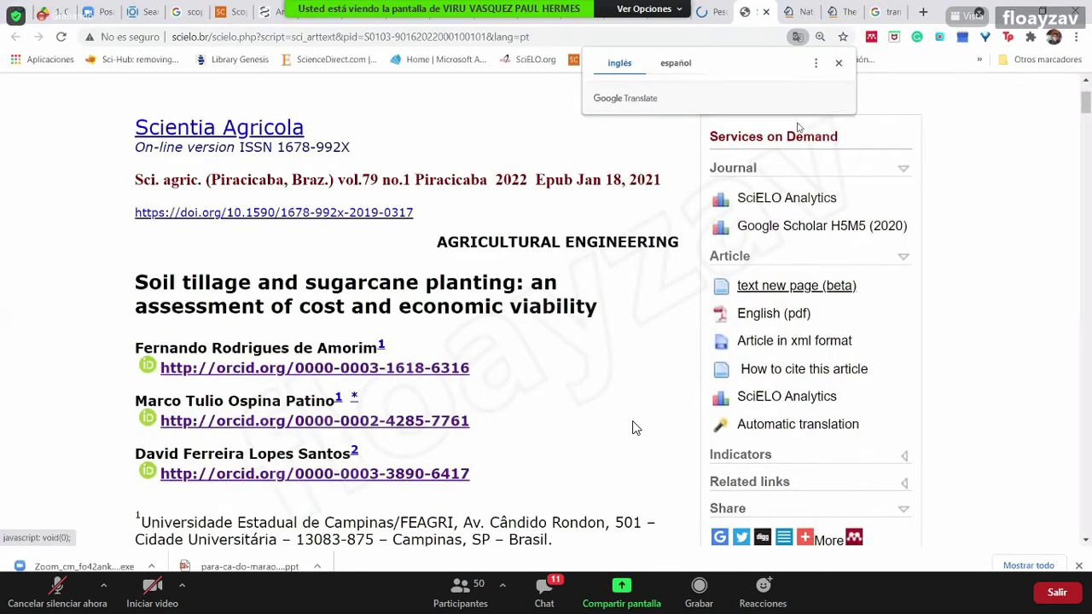
left_click(839, 63)
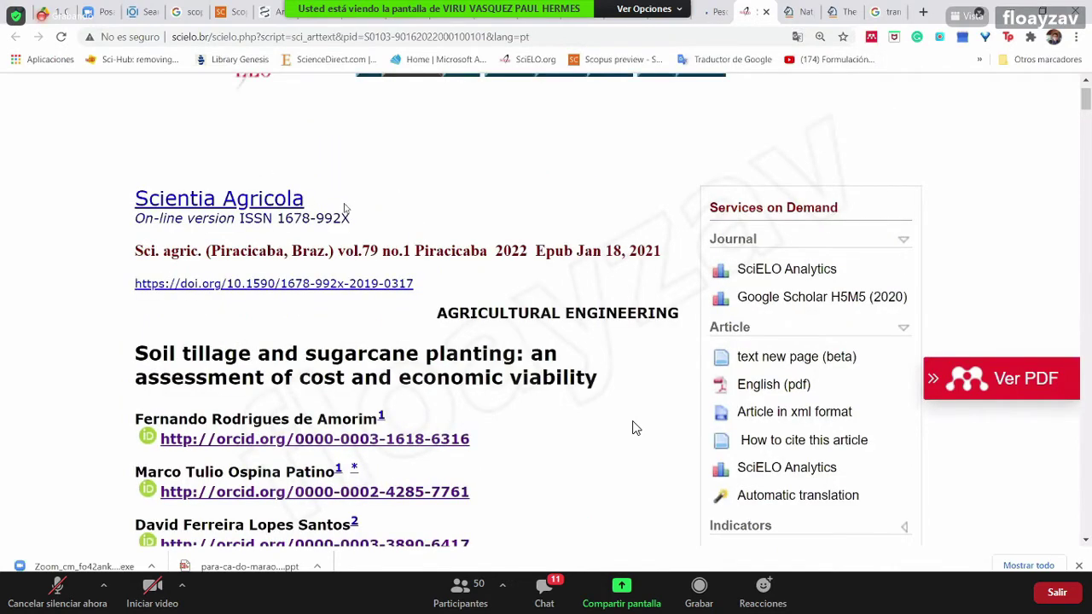
Highlight the journal name Scientia Agricola and the article's full DOI link, and clear the selection
left_click_drag(309, 199, 134, 199)
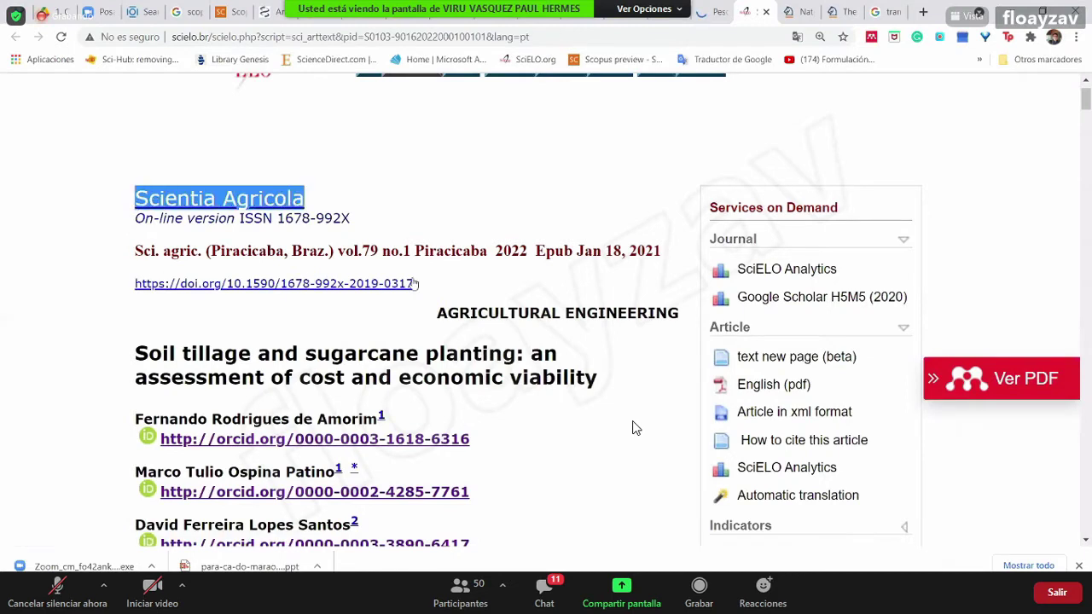
left_click(134, 287)
left_click_drag(416, 284, 128, 285)
left_click(128, 286)
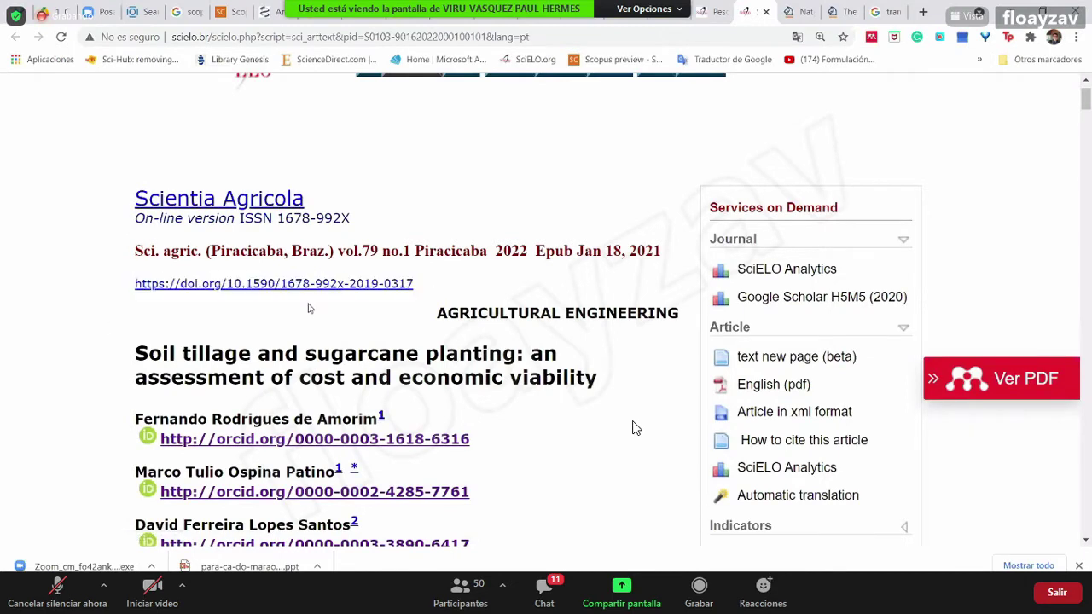
left_click_drag(416, 284, 120, 287)
left_click(121, 304)
left_click_drag(419, 284, 124, 291)
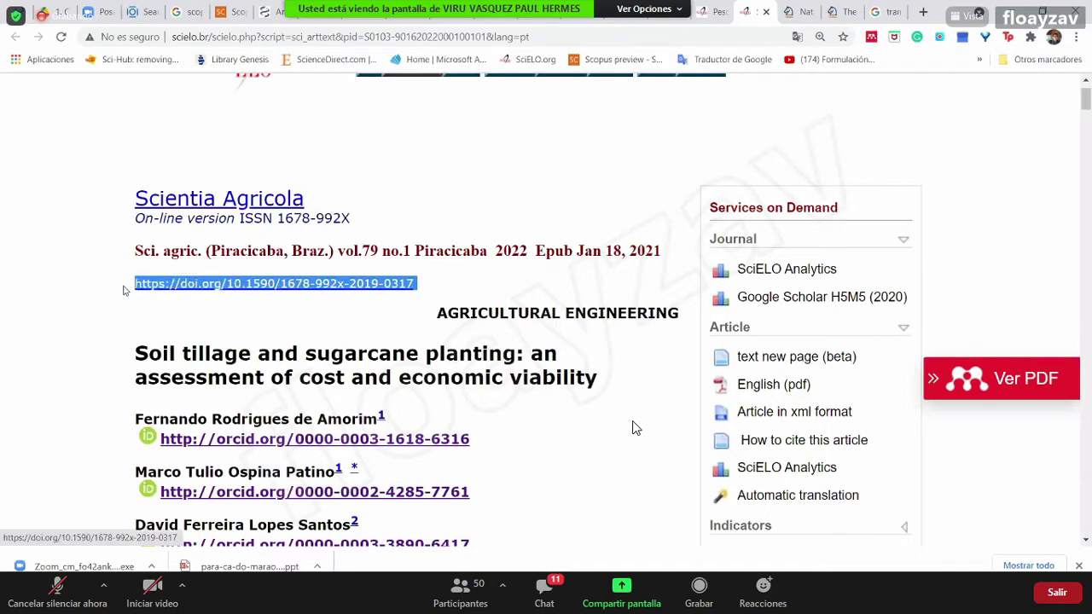
left_click(100, 297)
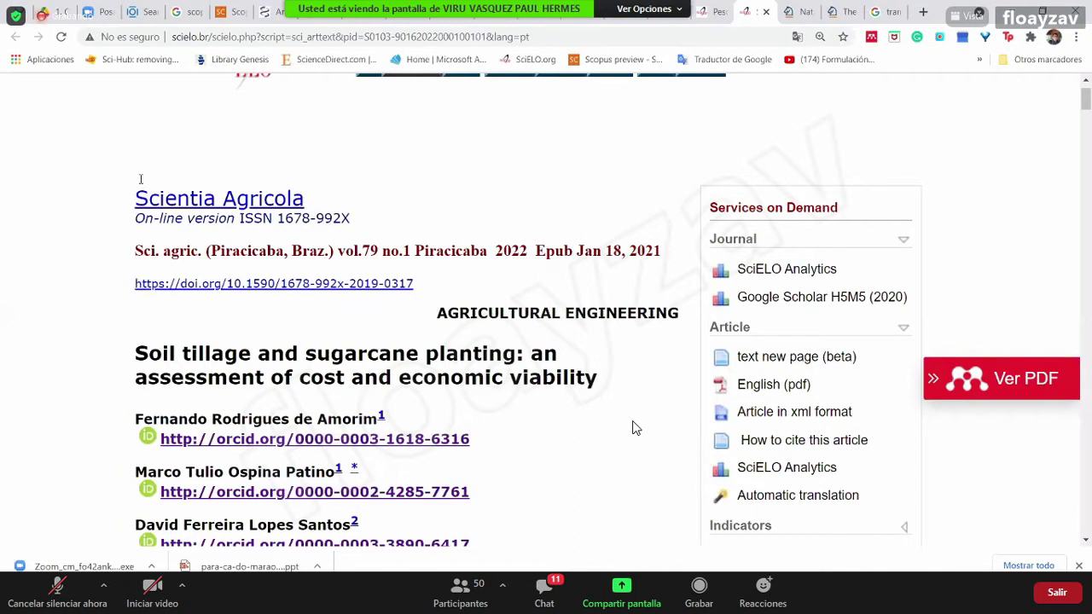
Highlight the article's header details and the identifier part of its DOI following "doi.org/"
left_click_drag(137, 203, 693, 443)
left_click(596, 407)
left_click_drag(418, 285, 225, 288)
left_click(227, 308)
left_click_drag(436, 290, 209, 288)
left_click(220, 296)
left_click_drag(418, 286, 229, 288)
left_click(317, 309)
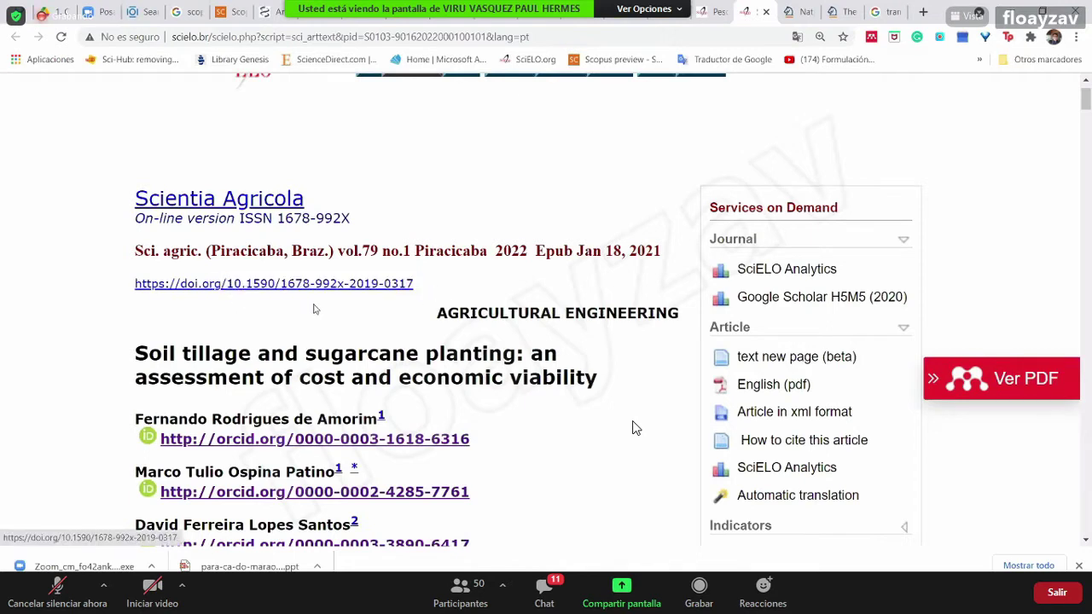
left_click_drag(419, 291, 242, 285)
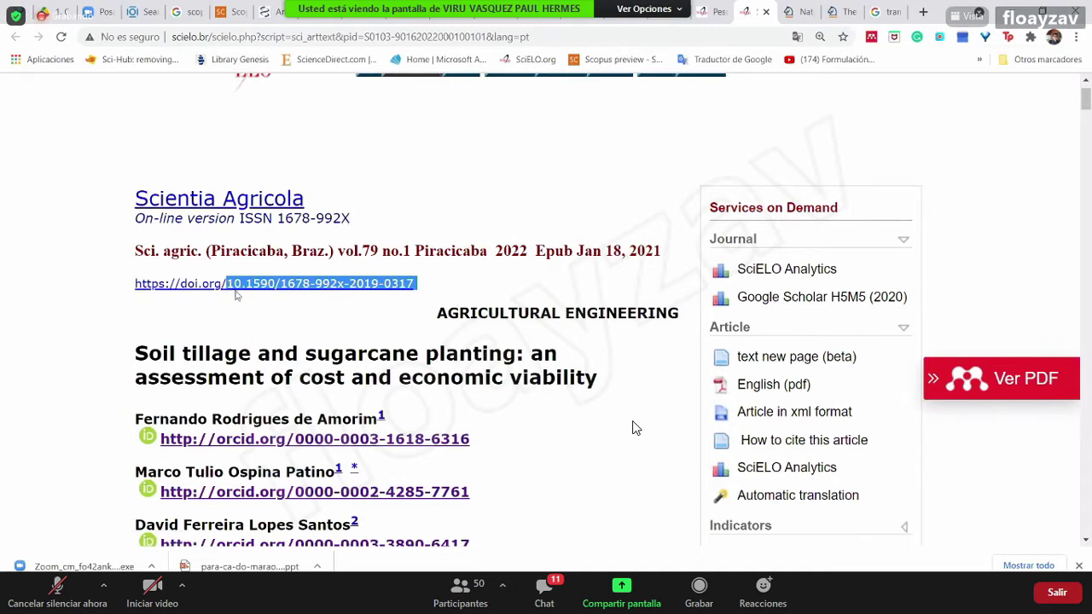
left_click(135, 284, "shift")
key("ctrl+c")
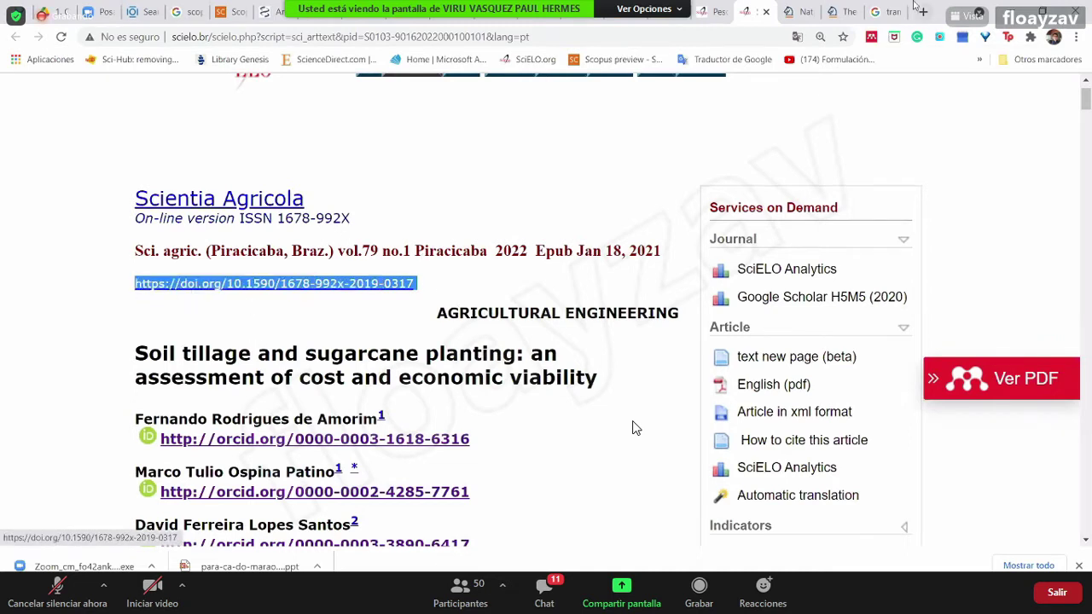
left_click(920, 13)
key("ctrl+v")
key("Return")
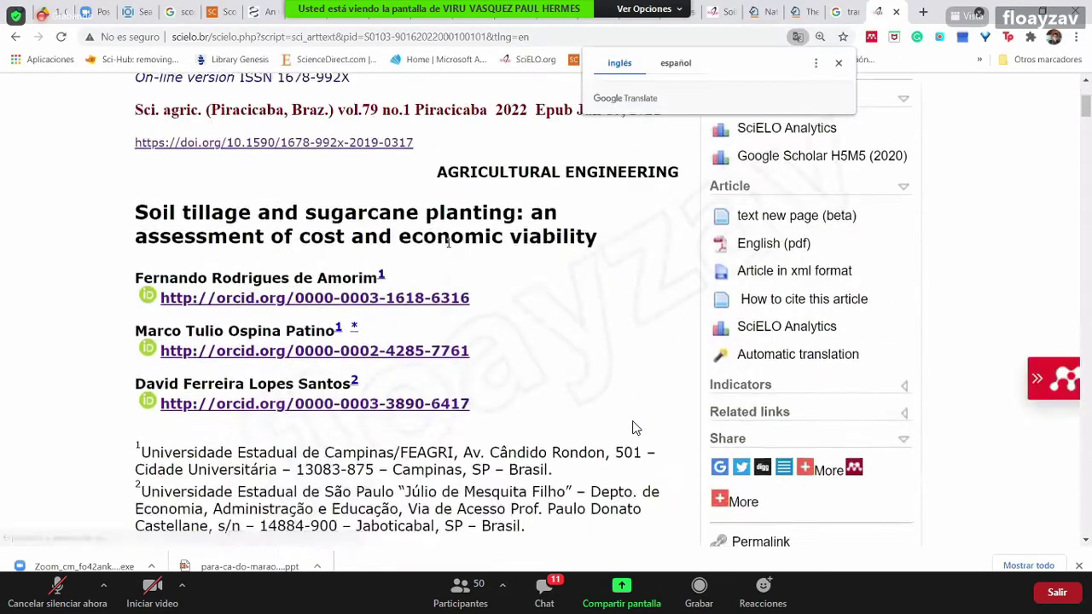
Examine the article's authors, ORCID links, affiliations, abstract and key words
scroll(184, 324, "down", 2)
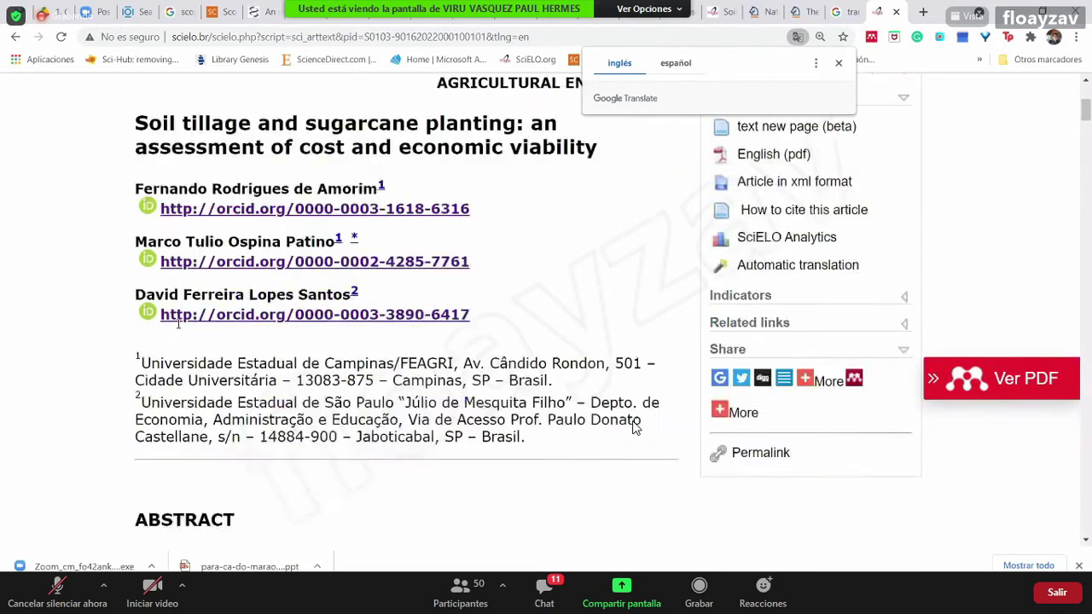
scroll(175, 290, "up", 1)
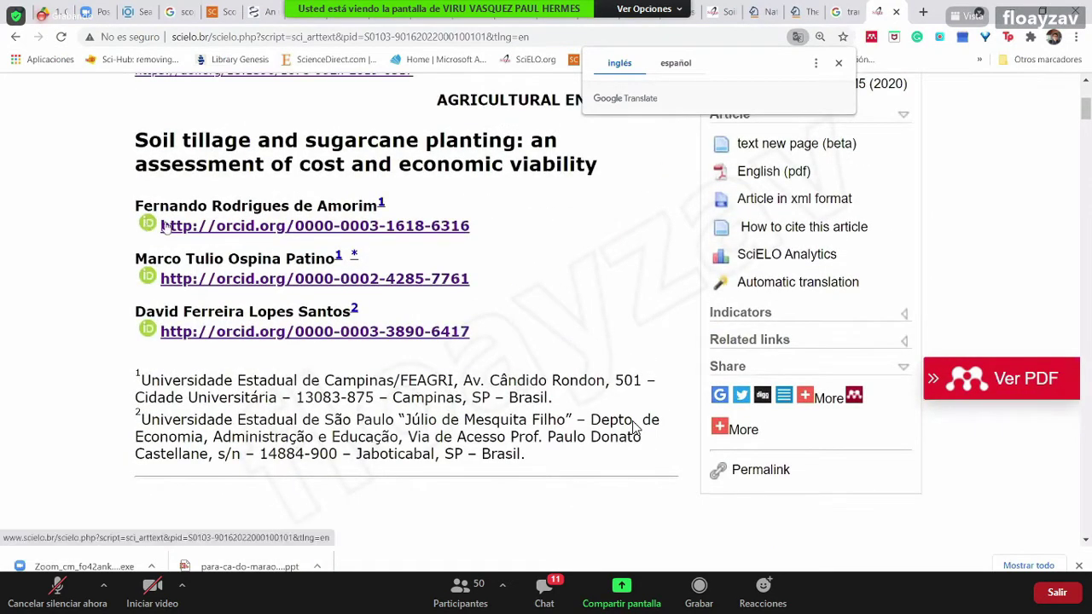
scroll(634, 427, "down", 4)
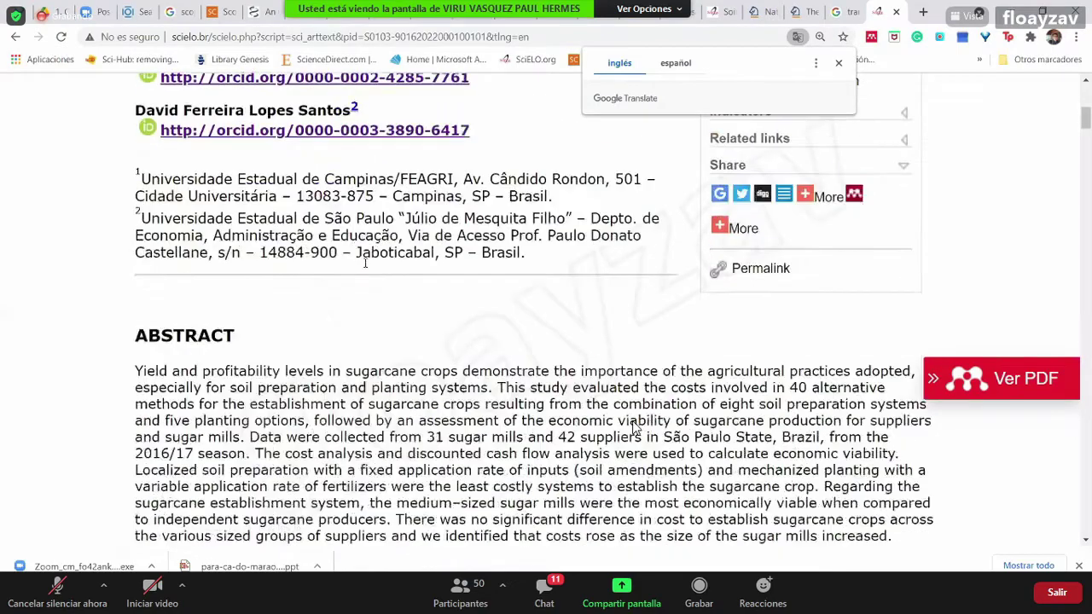
scroll(634, 426, "down", 1)
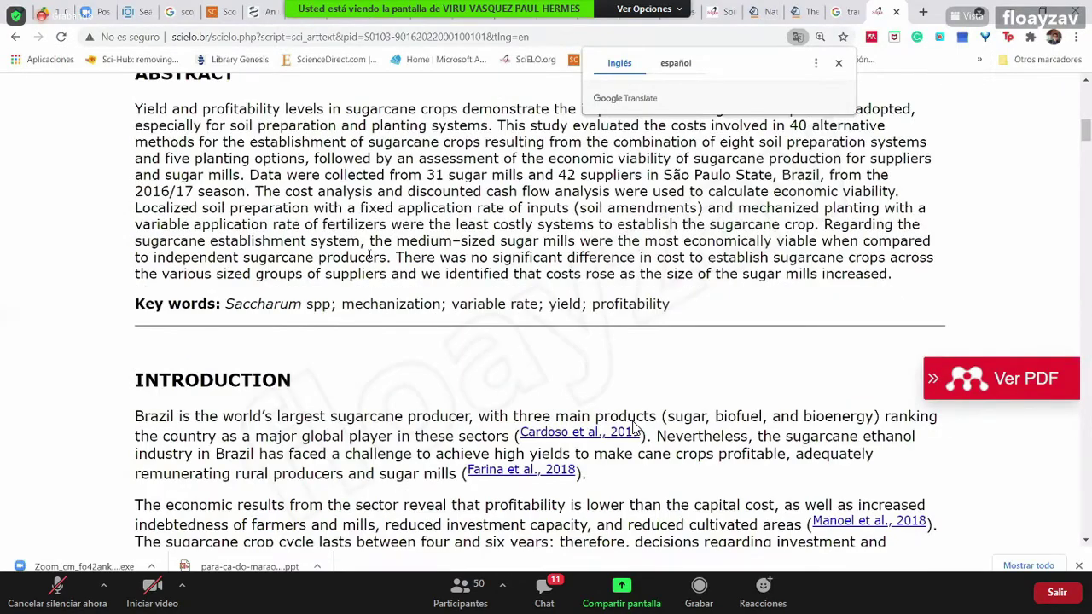
scroll(634, 426, "down", 3)
scroll(634, 427, "up", 4)
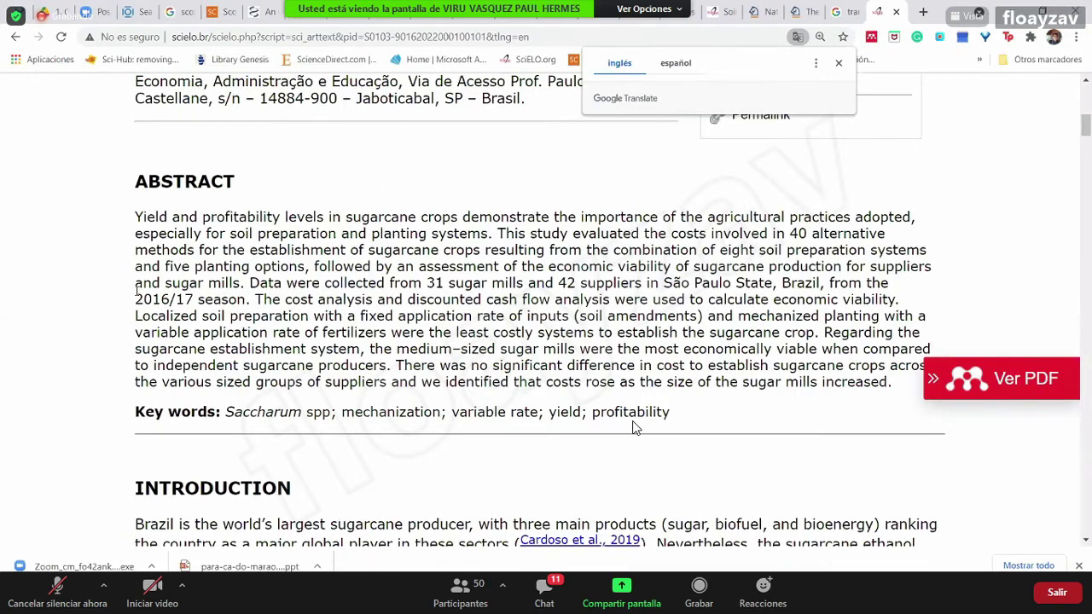
scroll(634, 427, "down", 1)
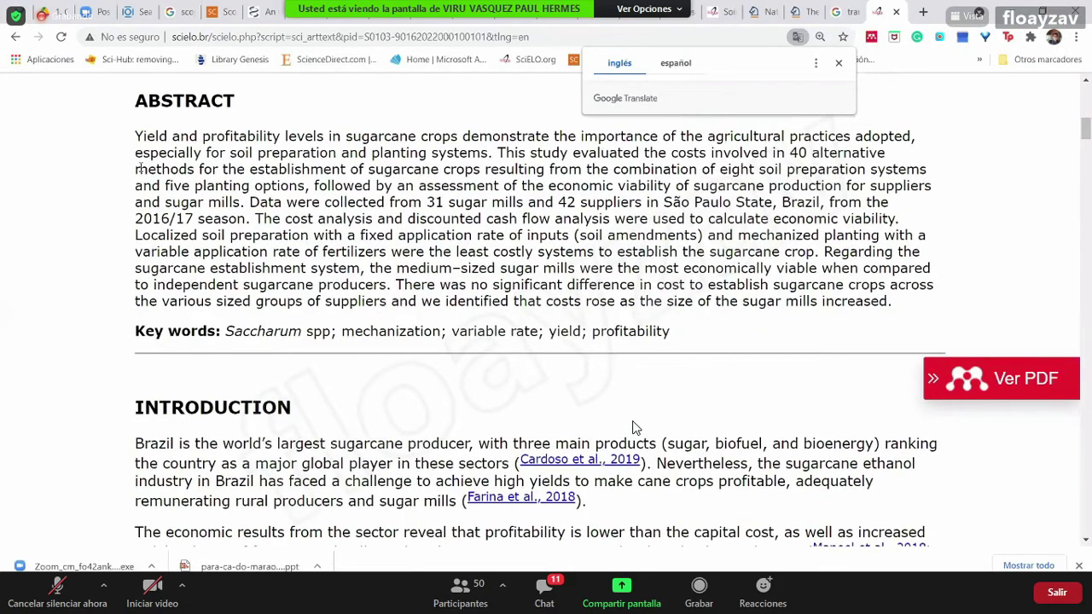
Highlight the whole Introduction section, clear the selection, and return to the abstract
scroll(634, 426, "down", 3)
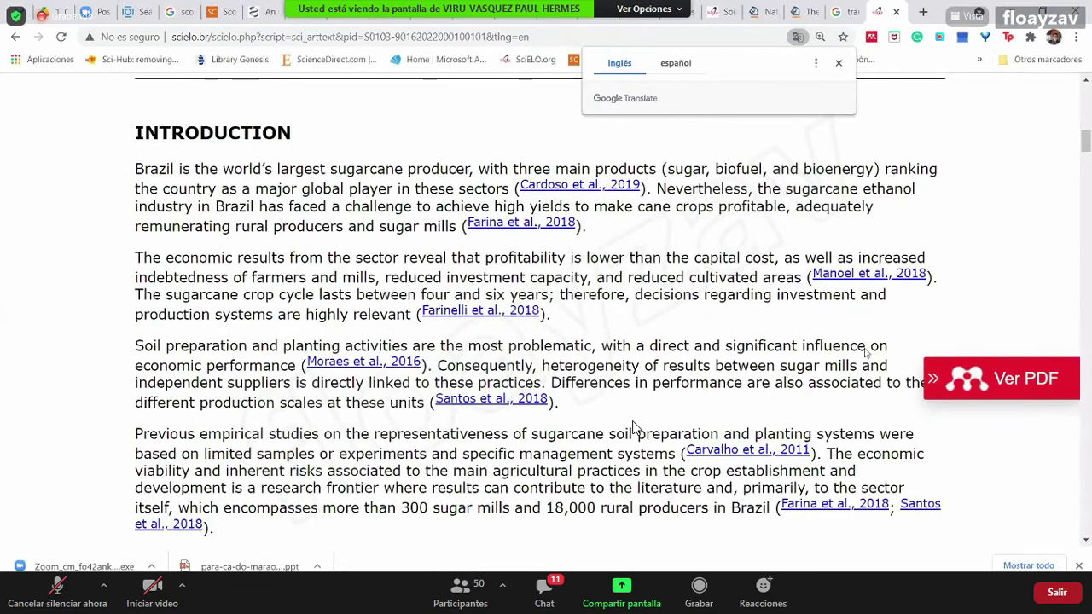
left_click_drag(135, 169, 783, 351)
scroll(730, 147, "down", 4)
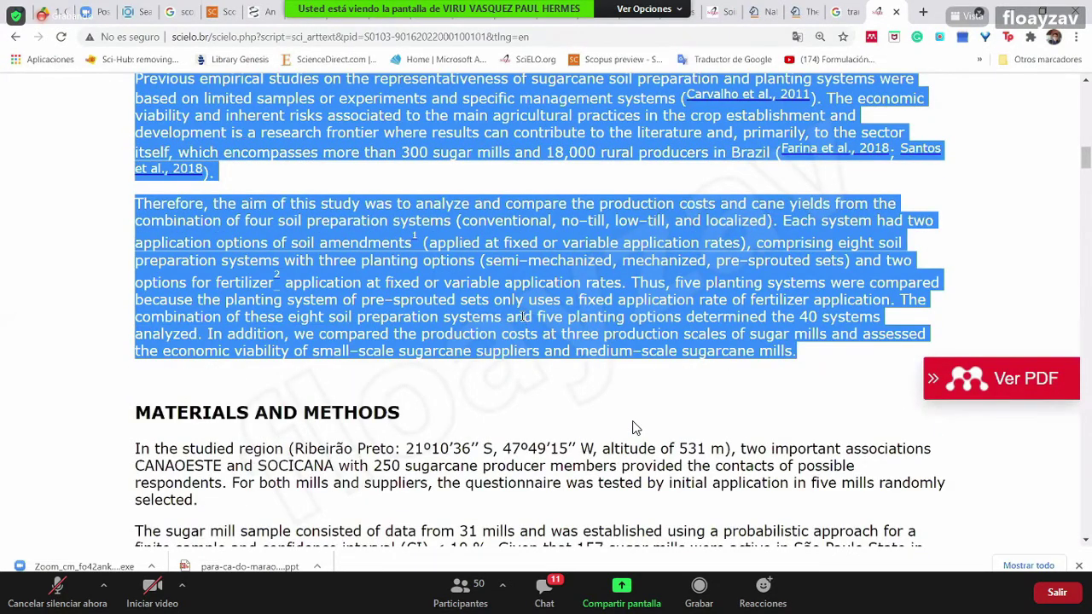
scroll(526, 317, "up", 3)
left_click(636, 427)
scroll(636, 426, "up", 4)
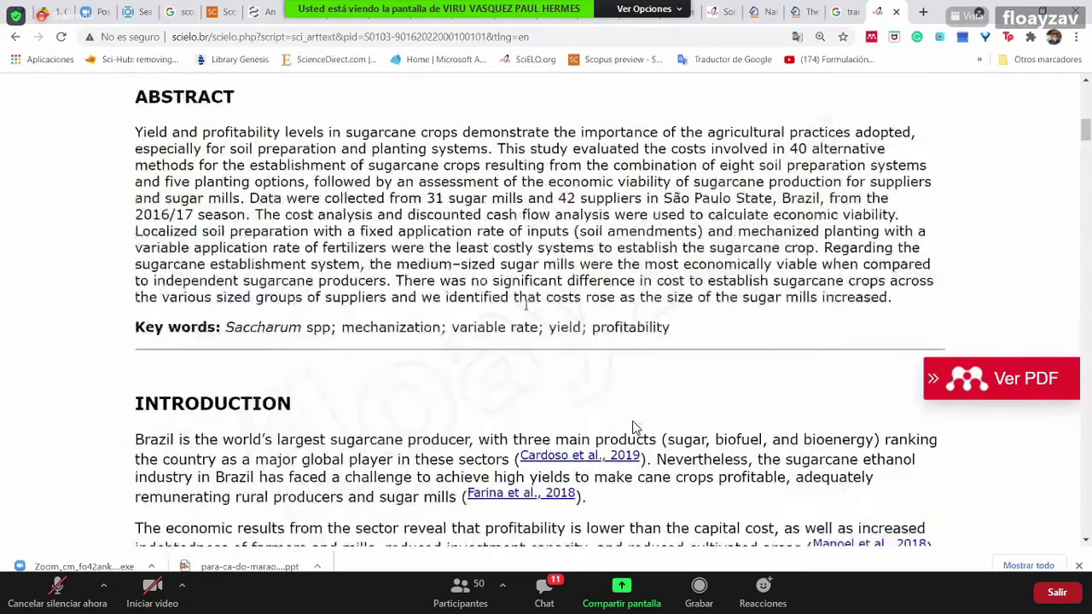
Examine the article from the Introduction through Results and Discussion, including its cost tables and the economic feasibility section
scroll(636, 427, "down", 2)
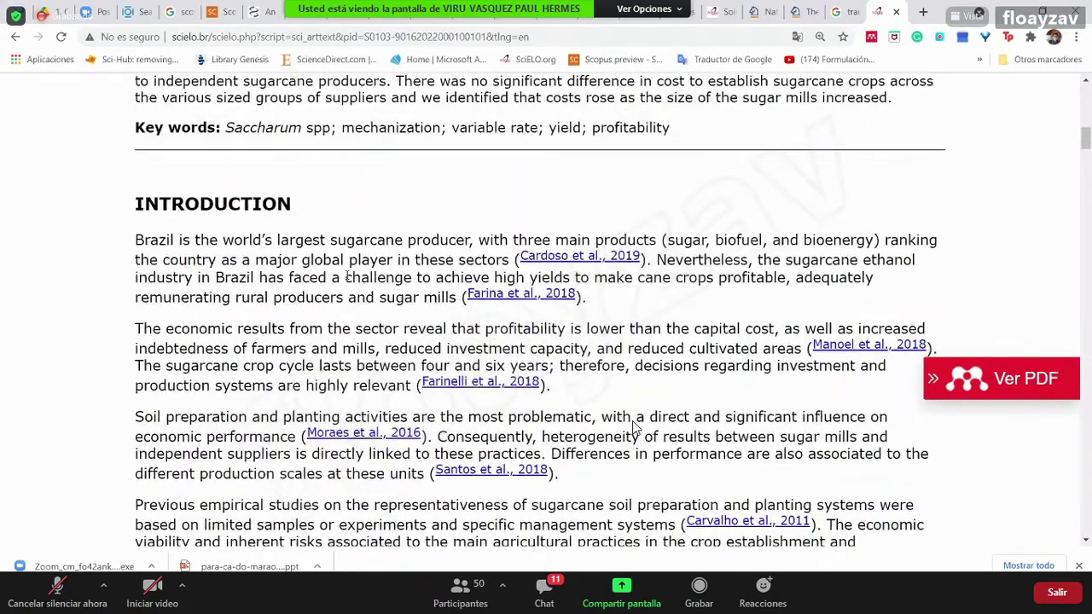
scroll(636, 427, "down", 1)
scroll(635, 427, "down", 2)
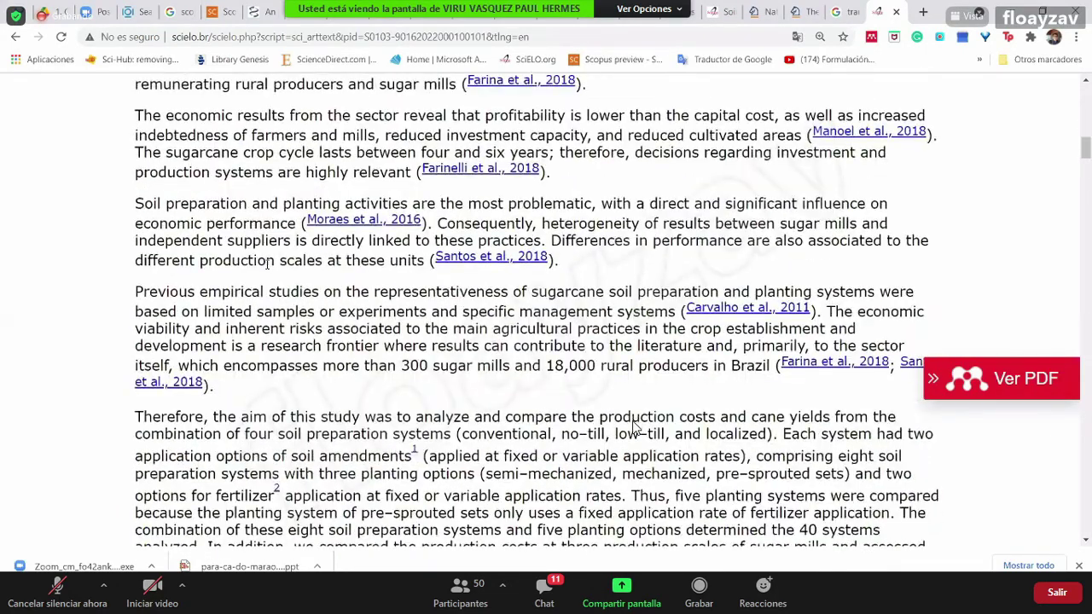
scroll(636, 427, "up", 1)
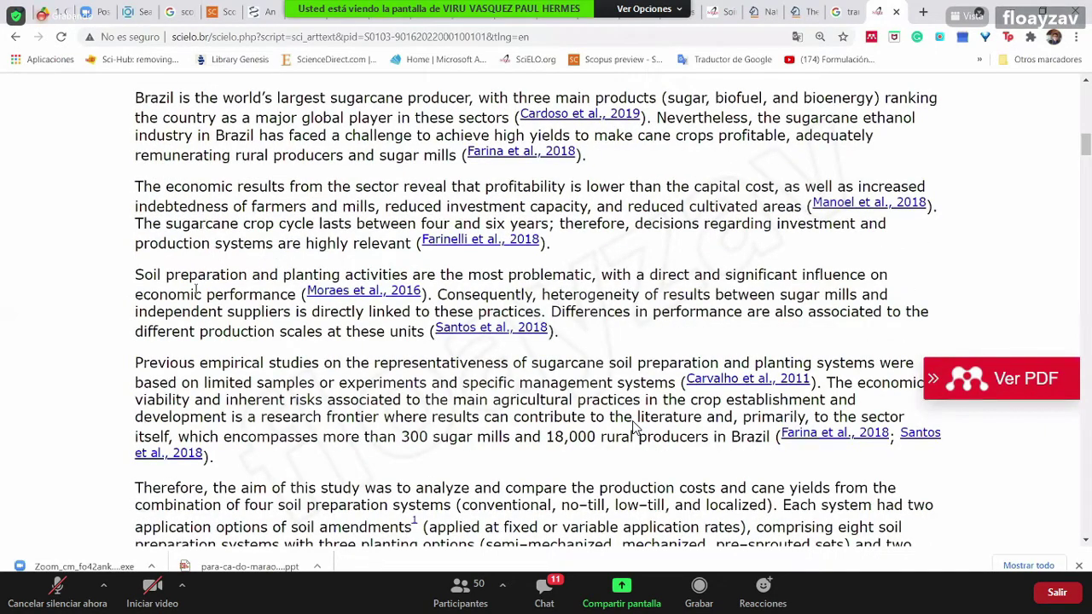
scroll(634, 426, "down", 15)
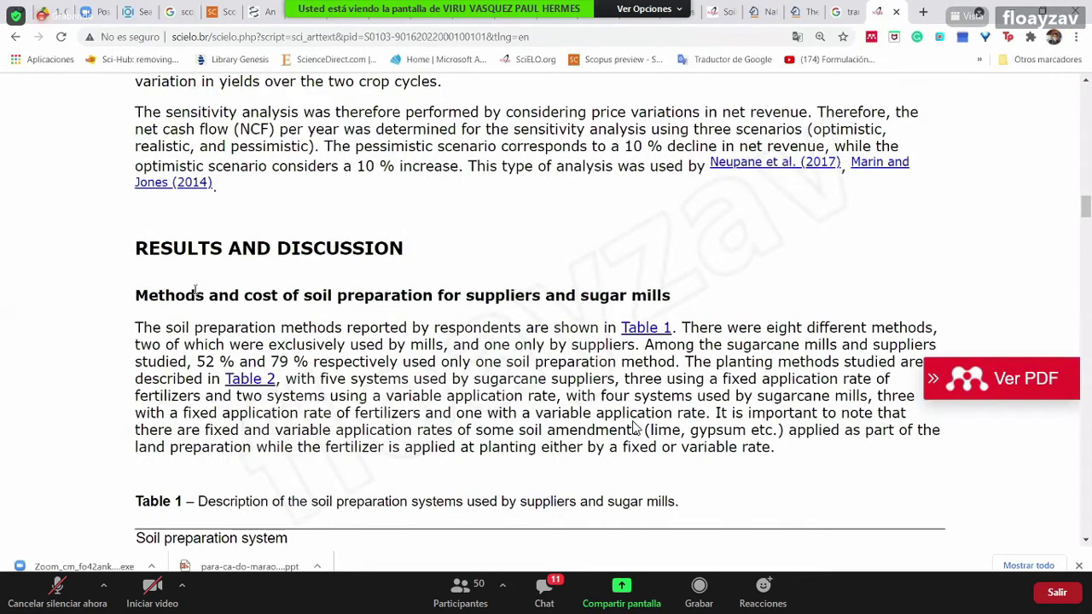
scroll(634, 427, "down", 8)
scroll(634, 427, "down", 6)
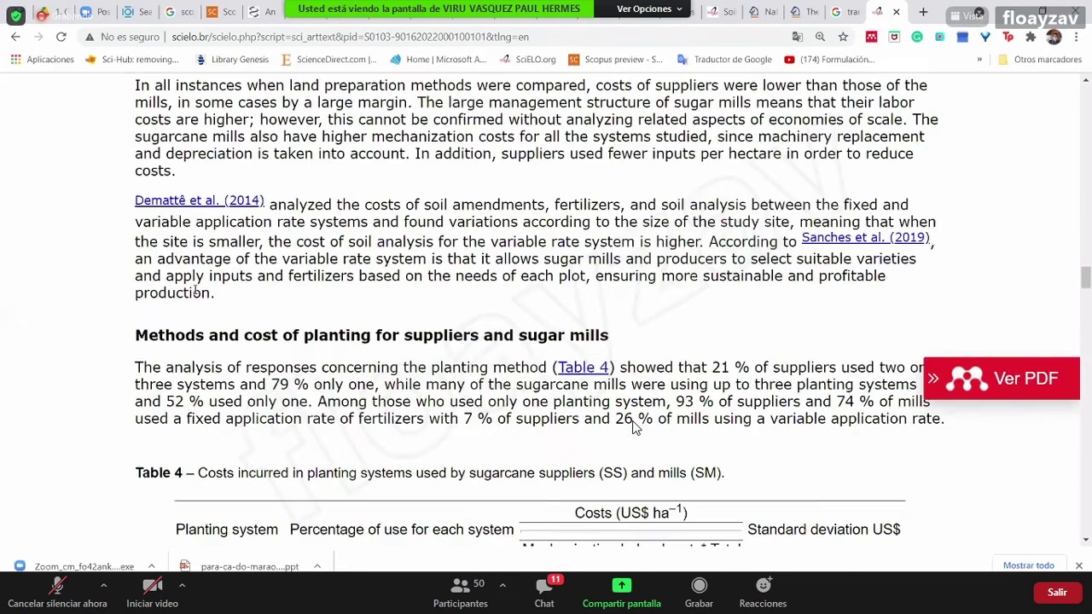
scroll(634, 427, "down", 10)
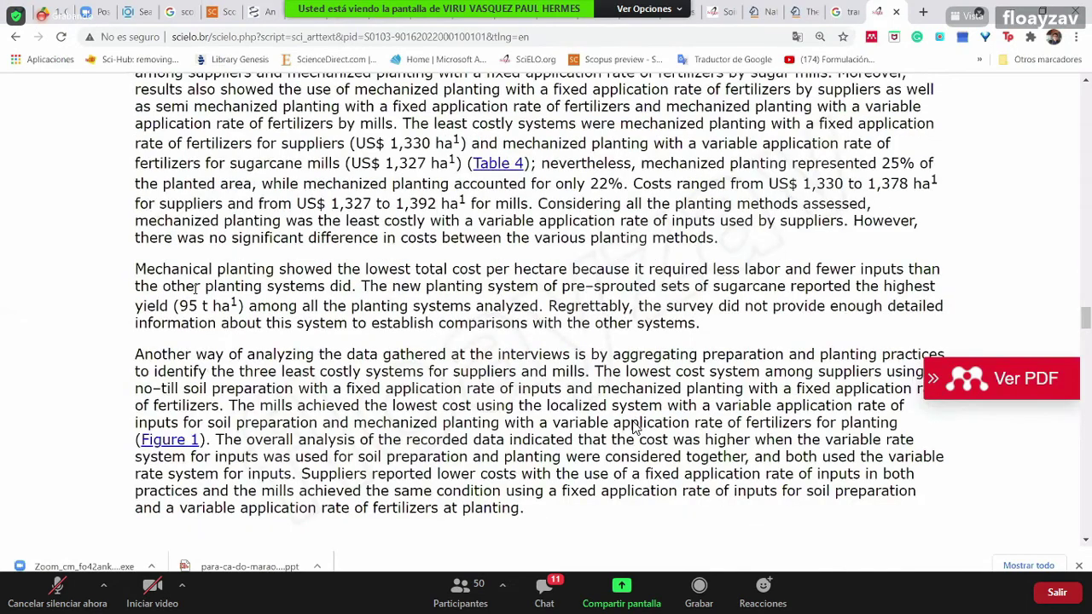
scroll(634, 426, "down", 15)
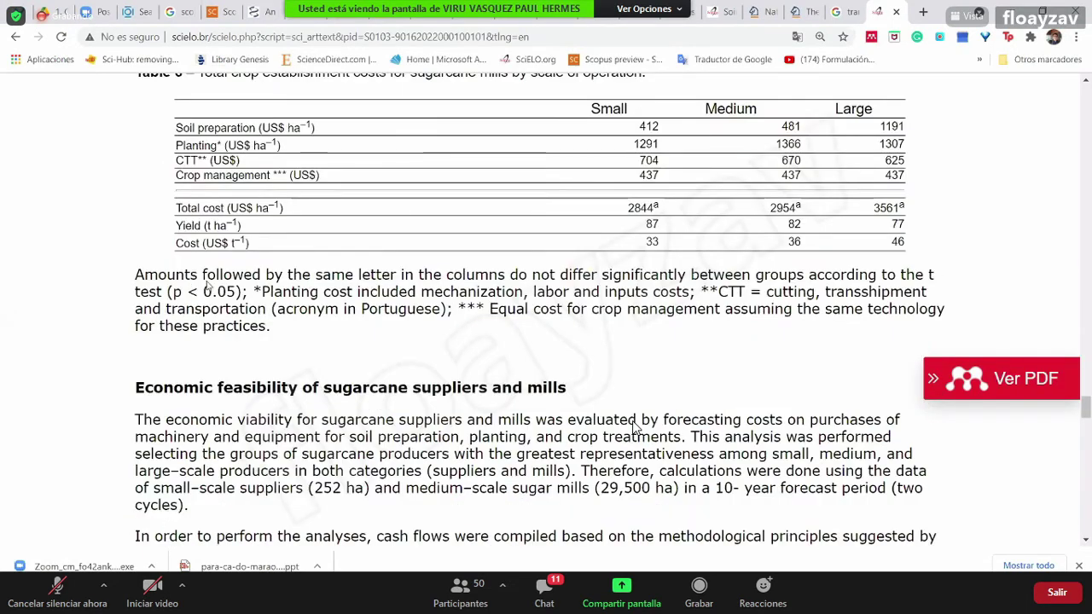
scroll(634, 427, "down", 20)
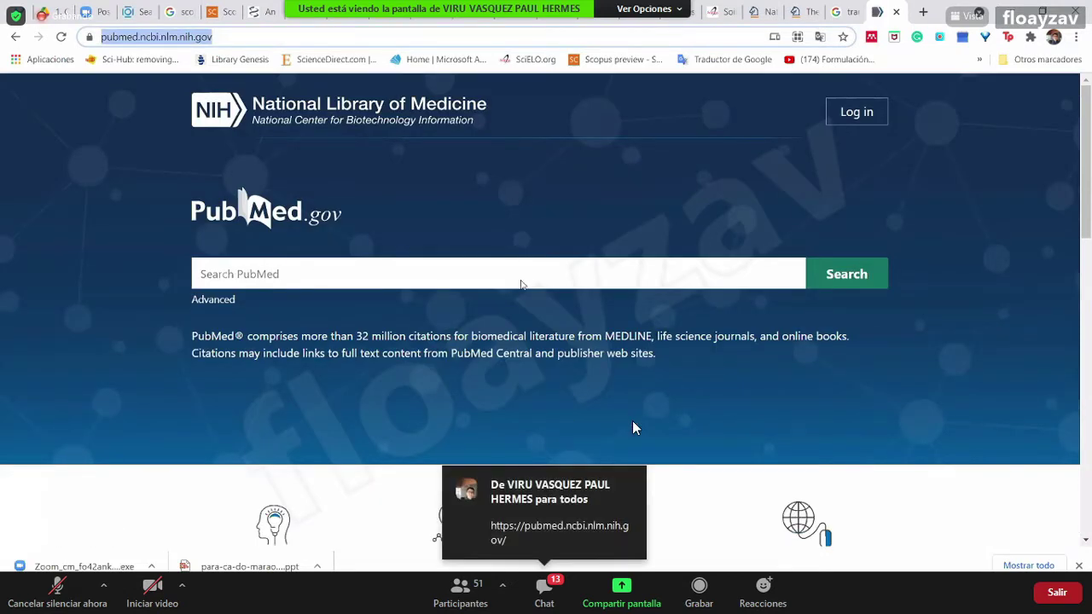
Search PubMed for "environmental sciences" and look through the first listed records
left_click(358, 270)
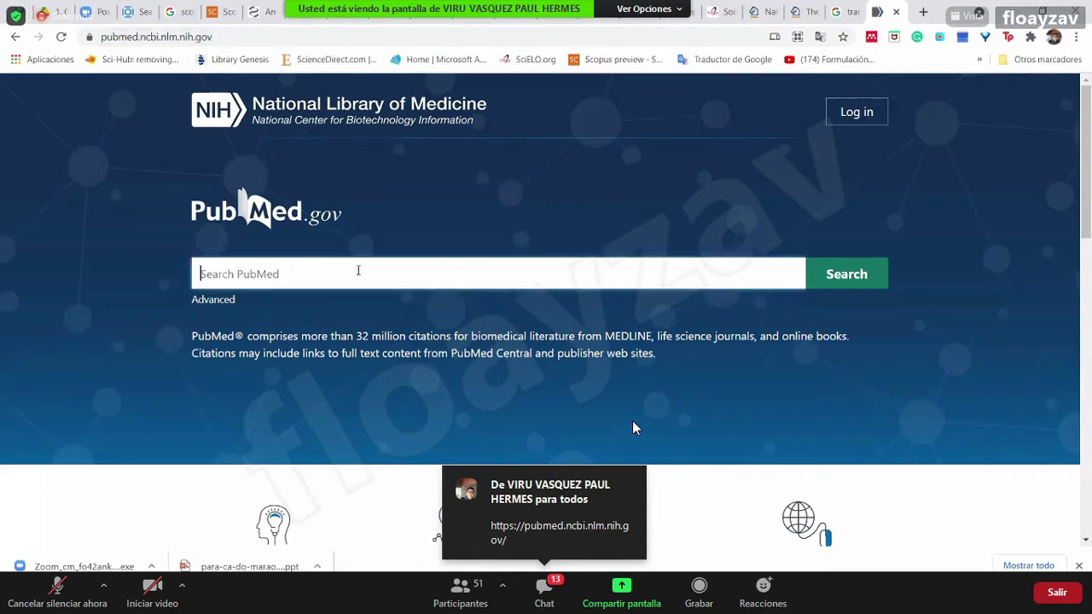
type("environmental")
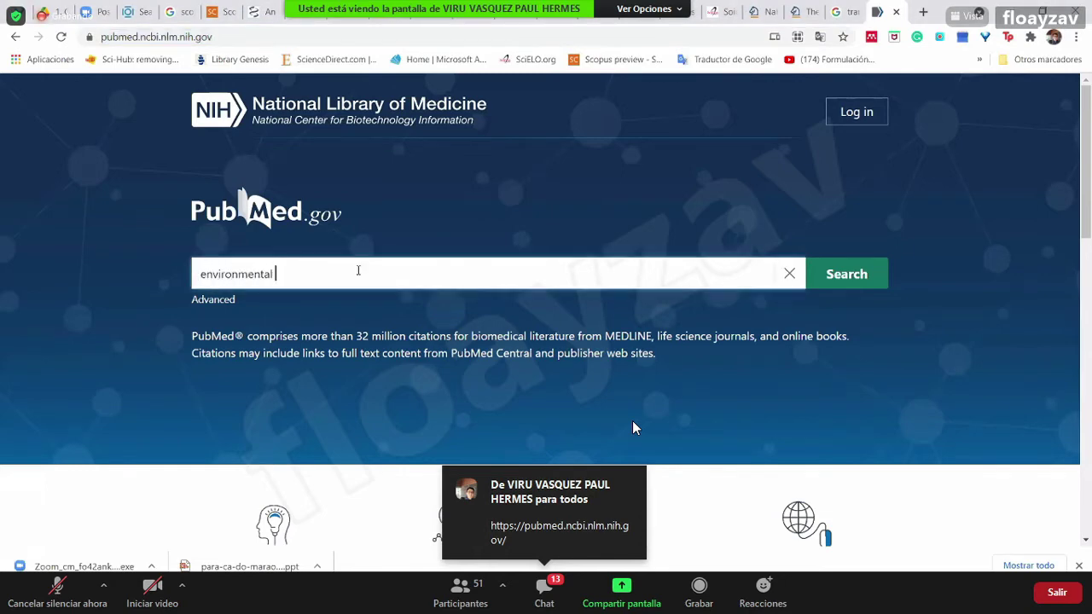
type(" sciences")
key("Return")
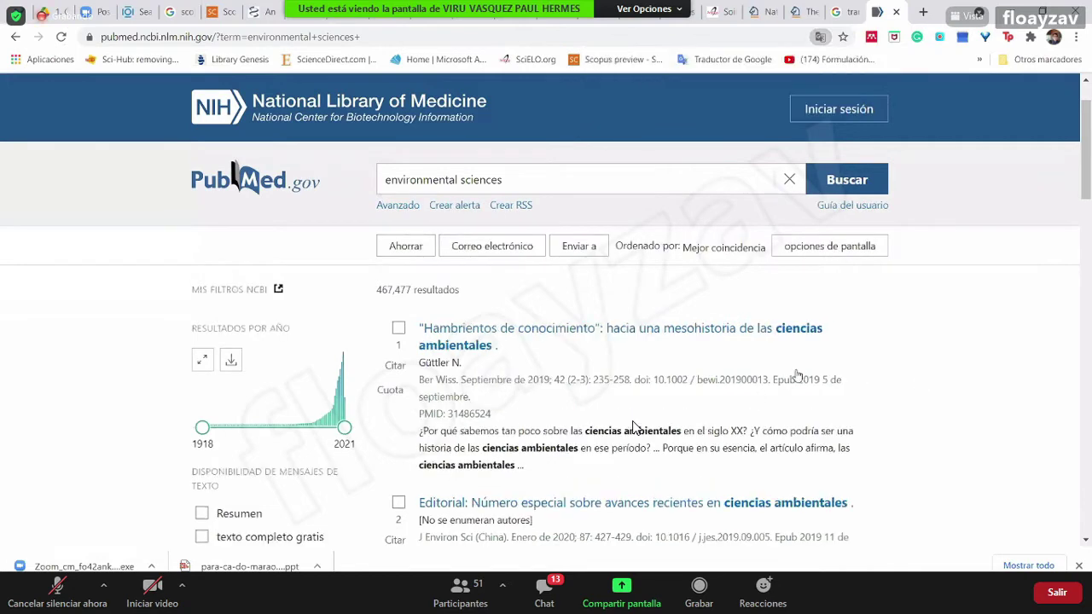
scroll(763, 397, "down", 2)
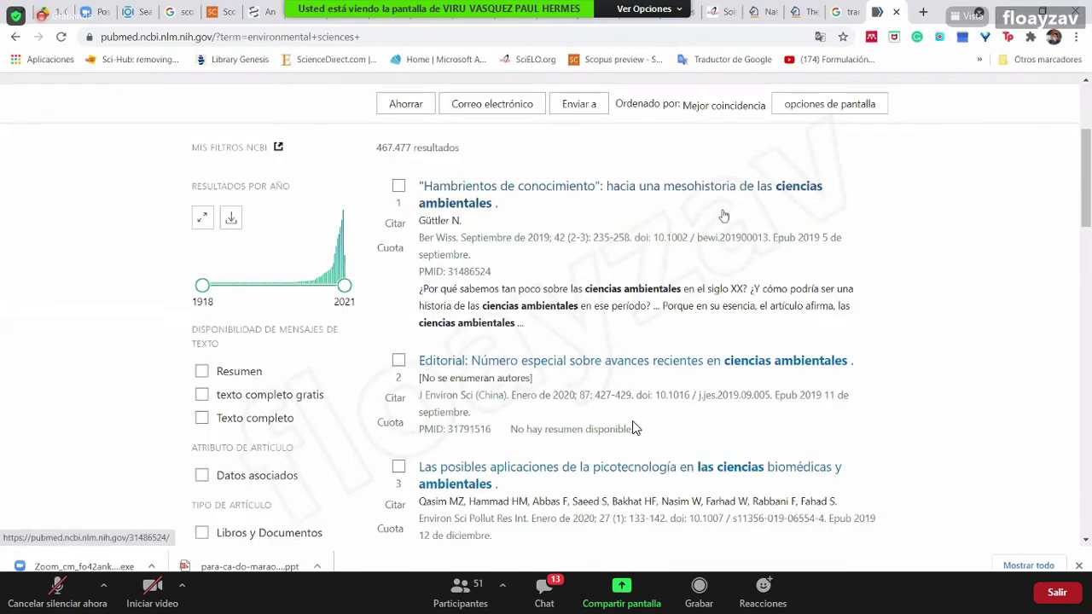
scroll(589, 309, "down", 4)
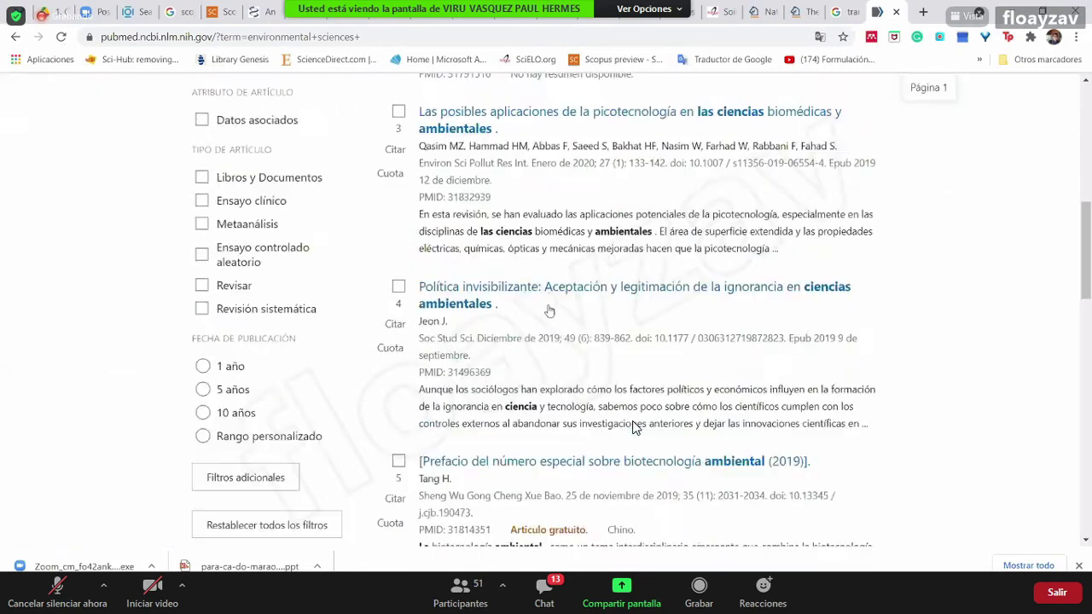
scroll(549, 310, "down", 3)
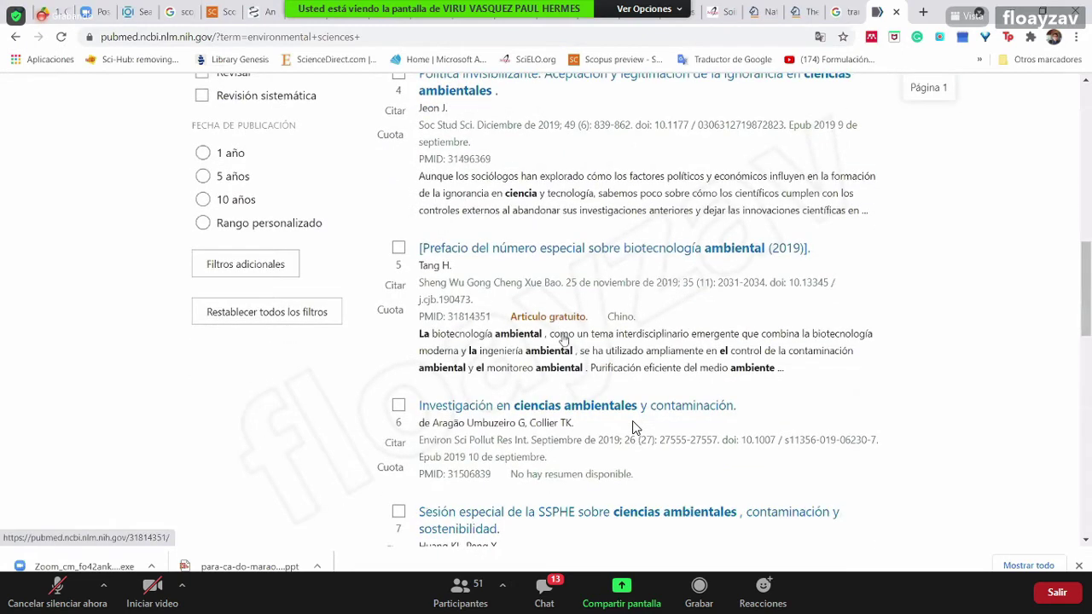
scroll(563, 339, "down", 1)
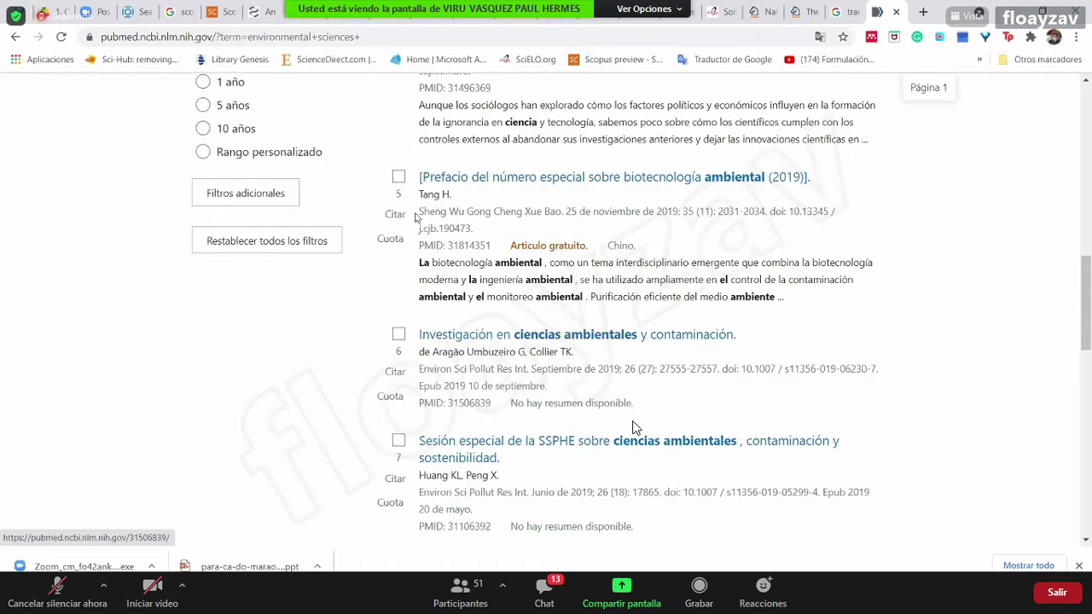
Replace the PubMed query with "environmental remediation" and run the search
key("F5")
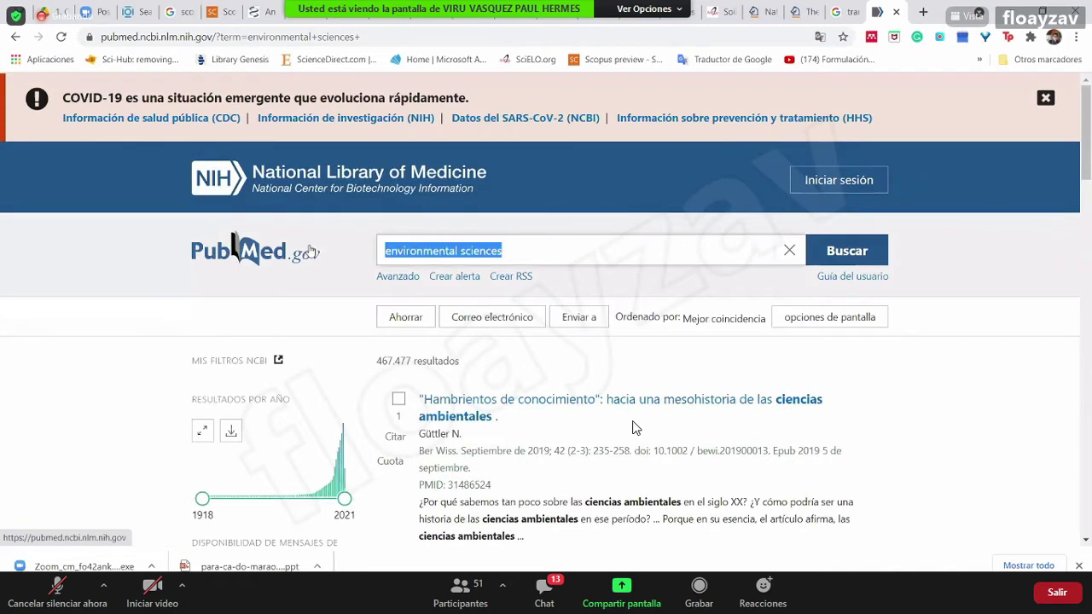
type("envion")
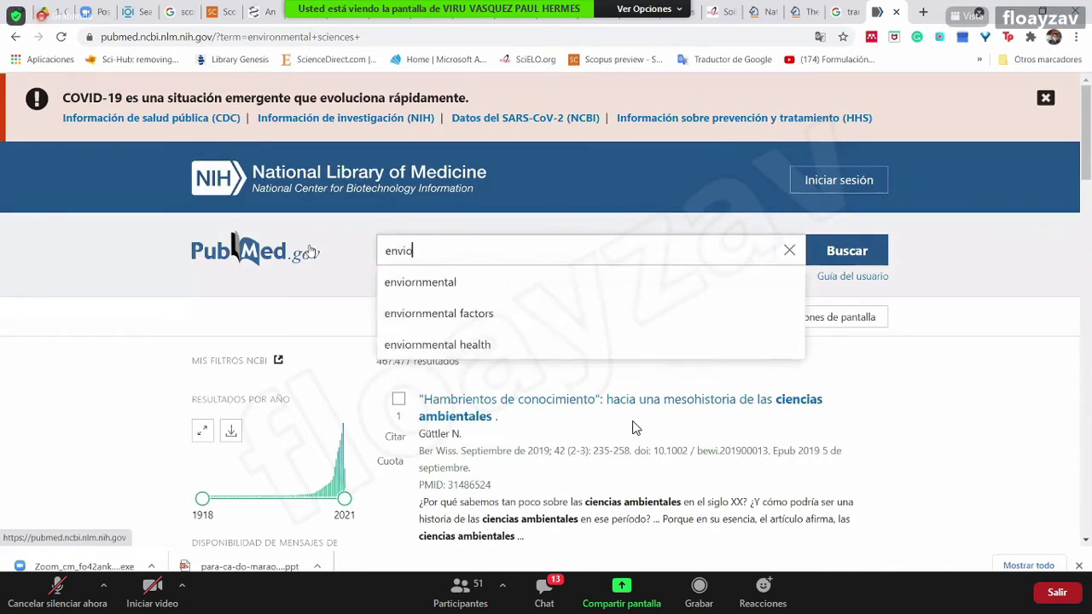
key("BackSpace")
key("BackSpace")
type("ronmental reme")
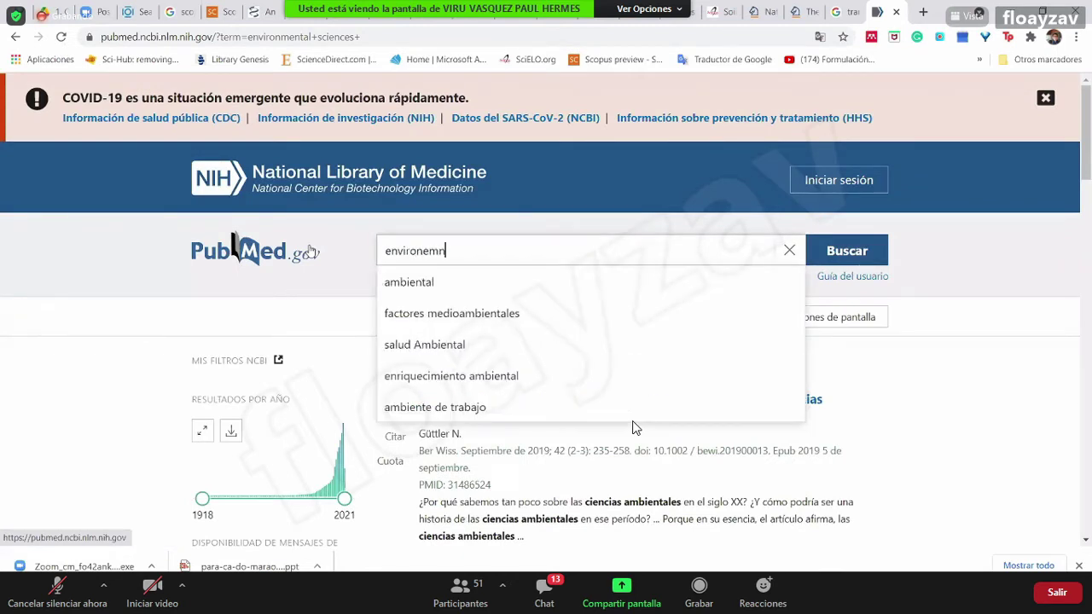
type("diation")
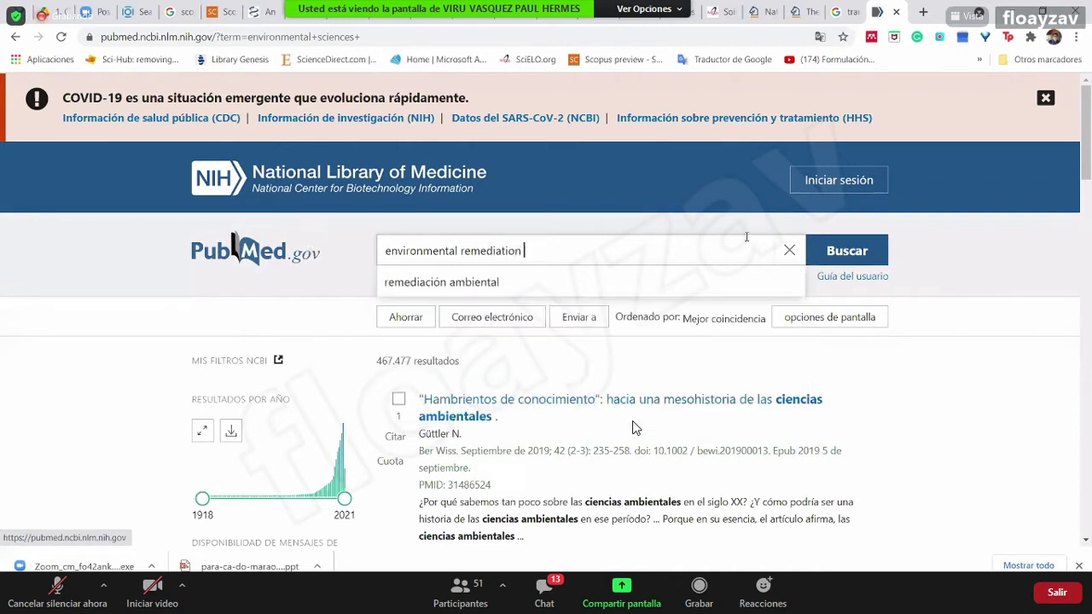
left_click_drag(524, 250, 345, 239)
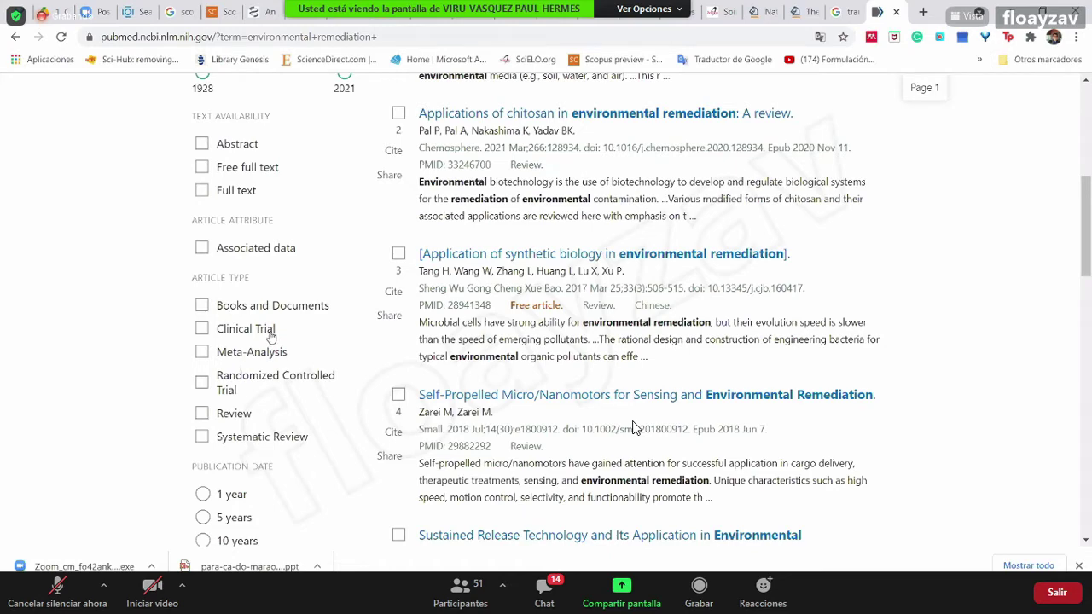
Limit the results by year to 1928–1995, and reset the year range
scroll(272, 333, "up", 5)
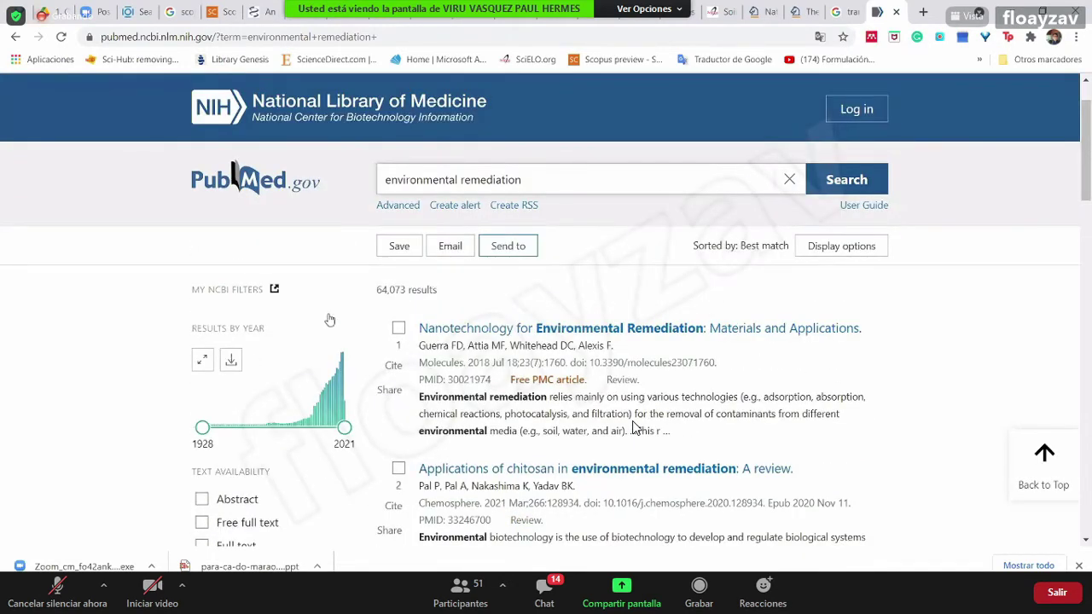
scroll(337, 342, "down", 2)
left_click_drag(340, 283, 303, 290)
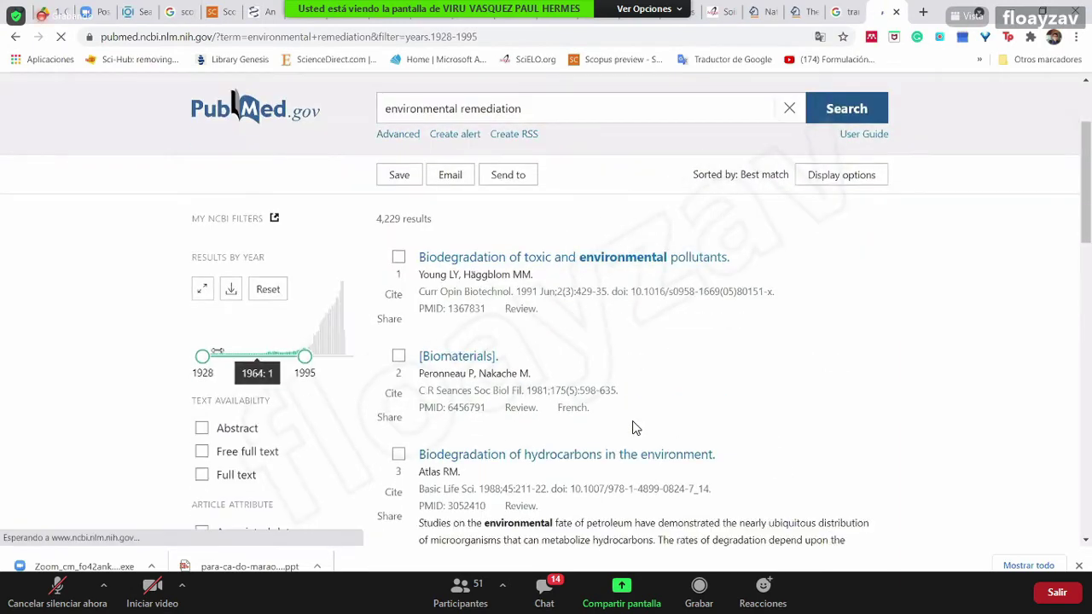
left_click_drag(536, 188, 319, 220)
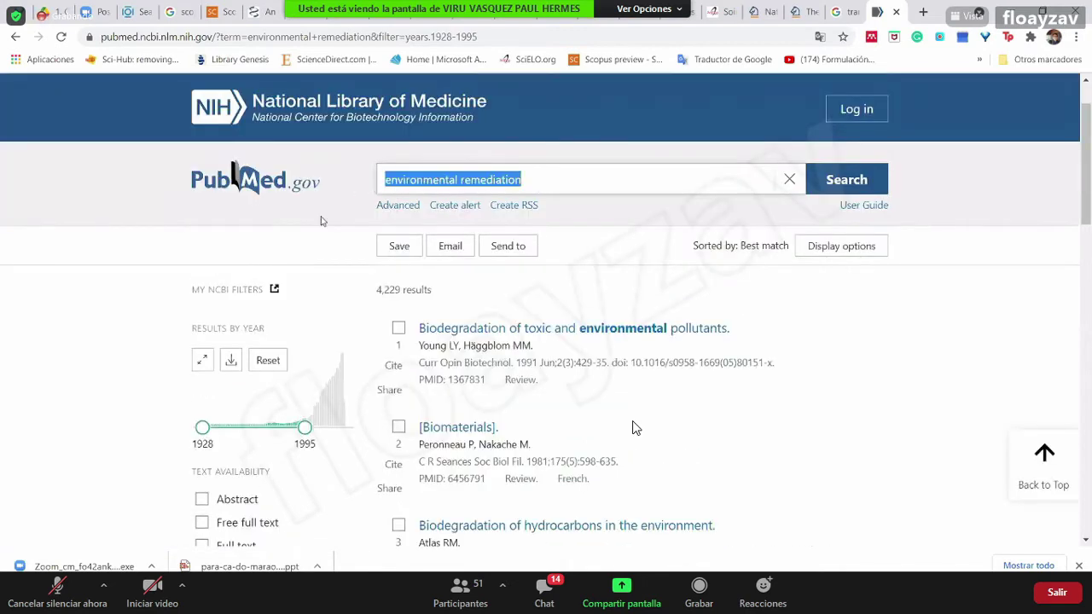
left_click(202, 428)
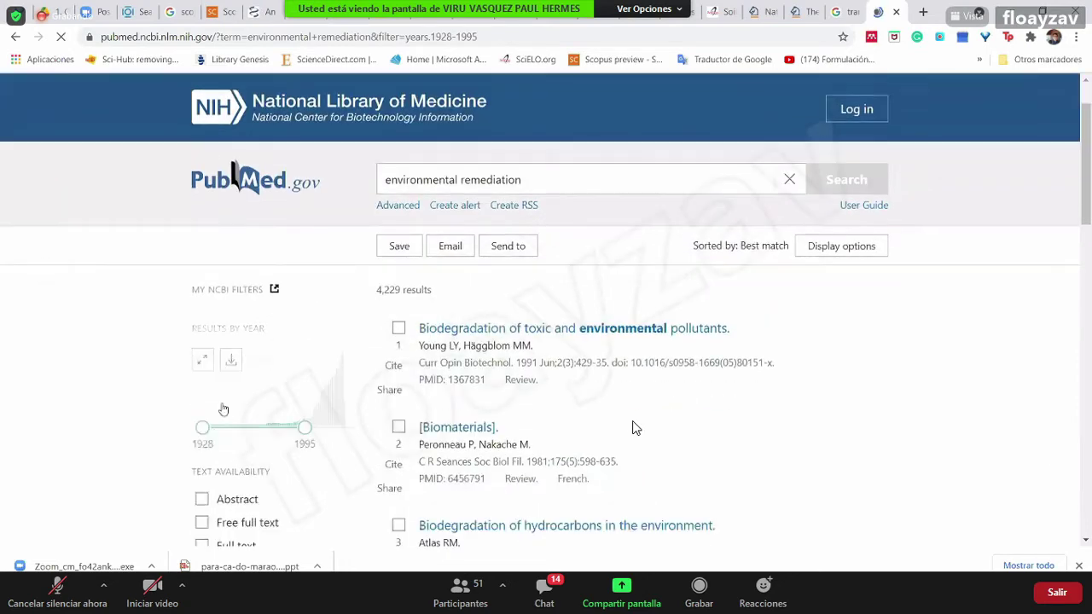
scroll(220, 405, "down", 1)
left_click_drag(327, 354, 344, 356)
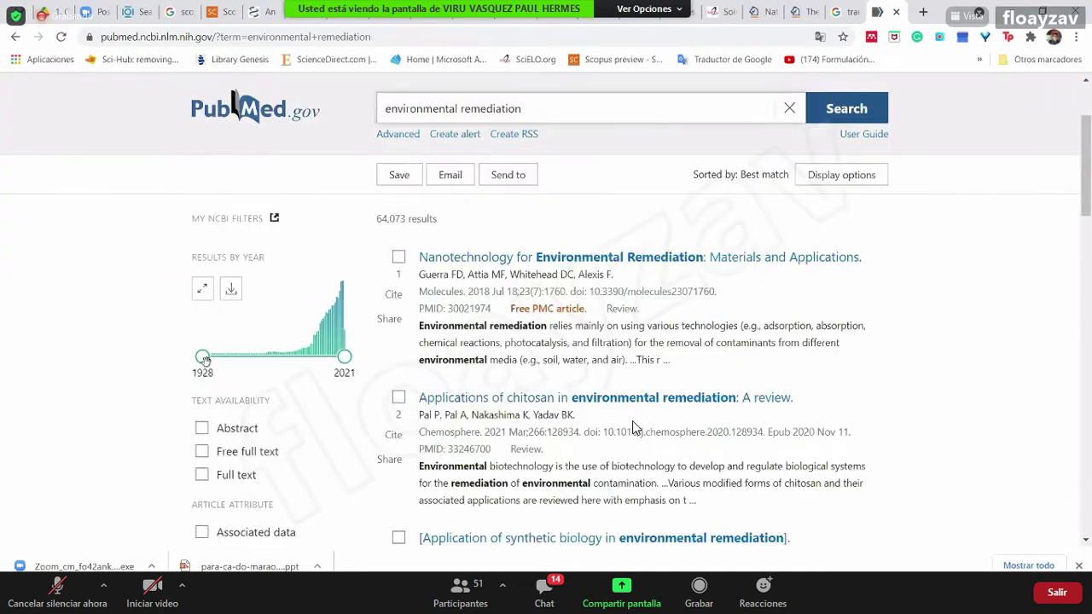
Limit the environmental remediation results to the years 2008–2021 and review the first records
left_click_drag(203, 358, 313, 362)
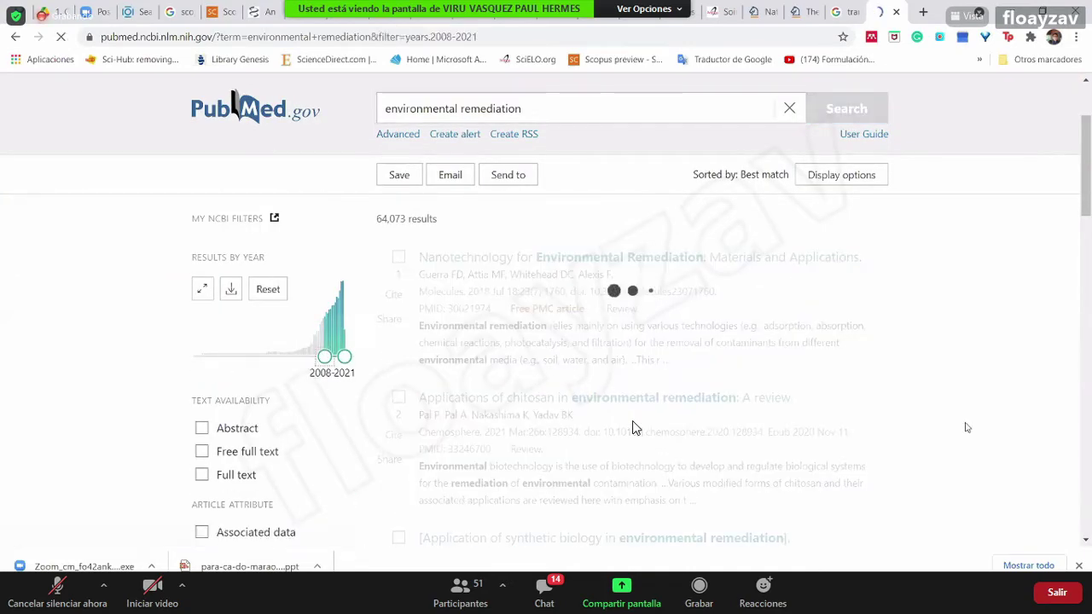
scroll(633, 428, "down", 2)
scroll(633, 428, "down", 5)
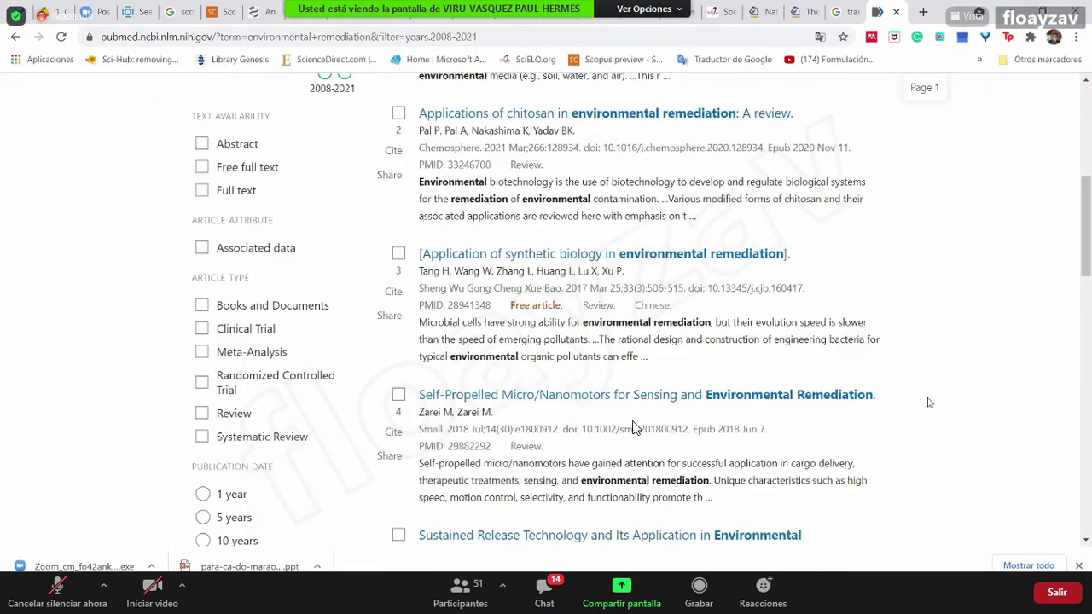
scroll(633, 428, "up", 6)
scroll(844, 367, "down", 1)
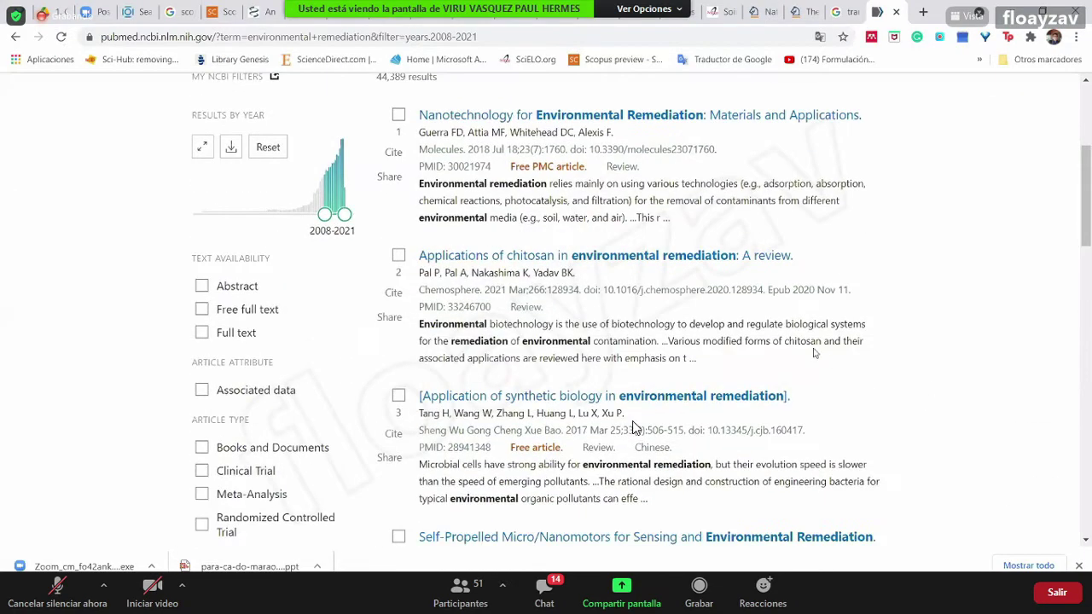
Examine the filtered results down the page, checking article titles, DOIs and free-article labels
scroll(633, 427, "down", 4)
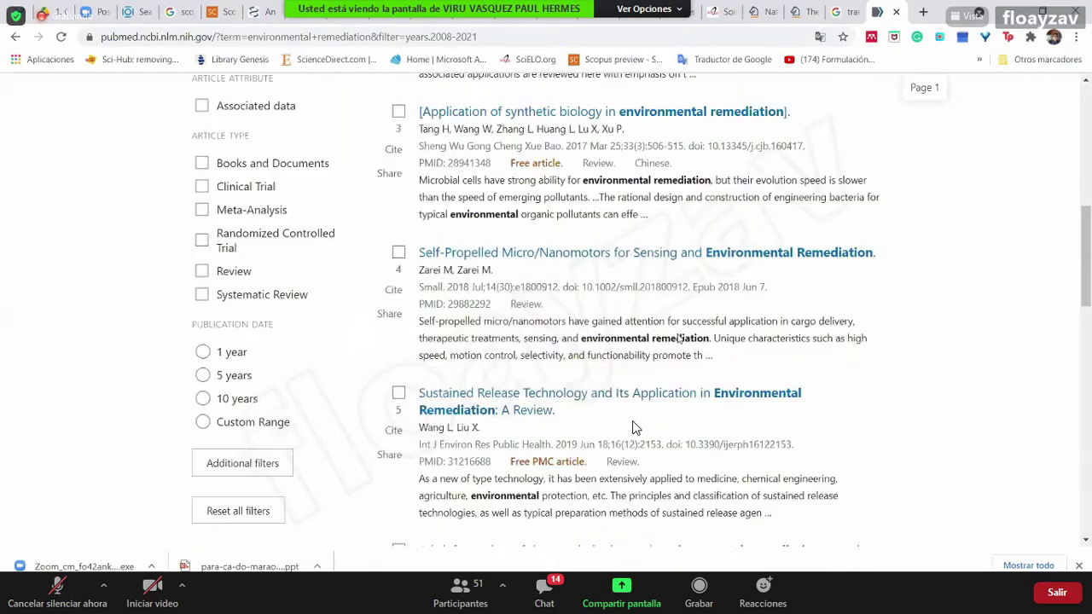
scroll(633, 428, "up", 2)
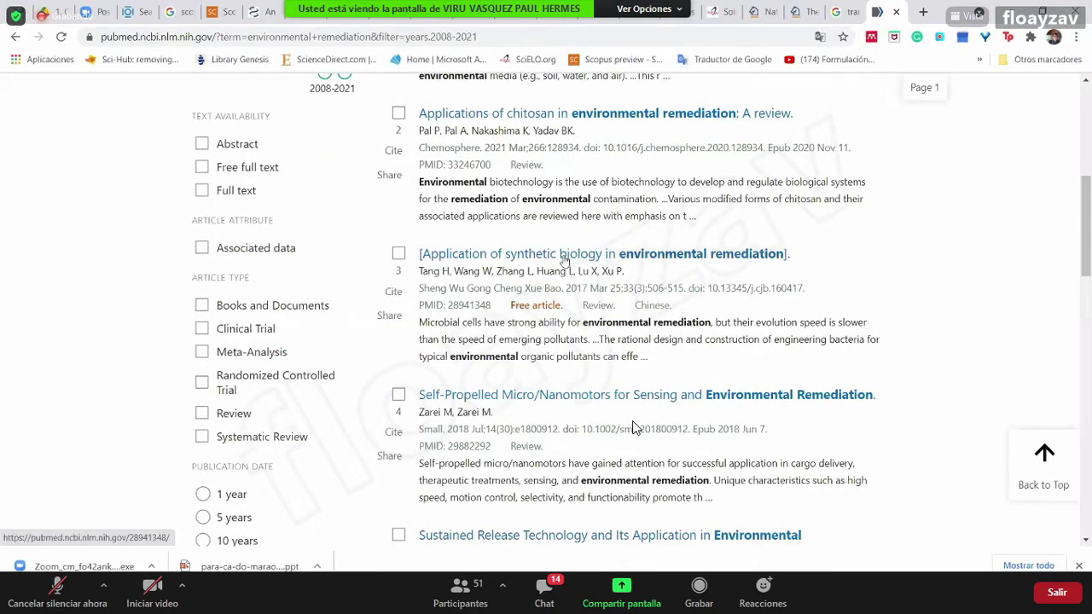
scroll(633, 428, "down", 12)
scroll(633, 427, "down", 5)
scroll(633, 427, "up", 20)
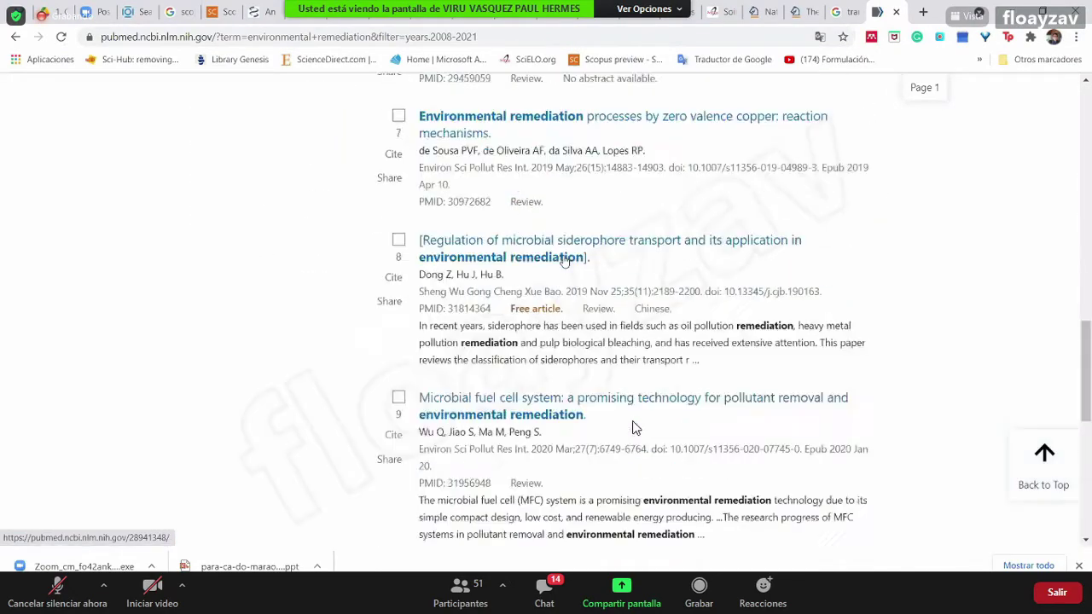
scroll(633, 427, "up", 3)
scroll(633, 427, "down", 20)
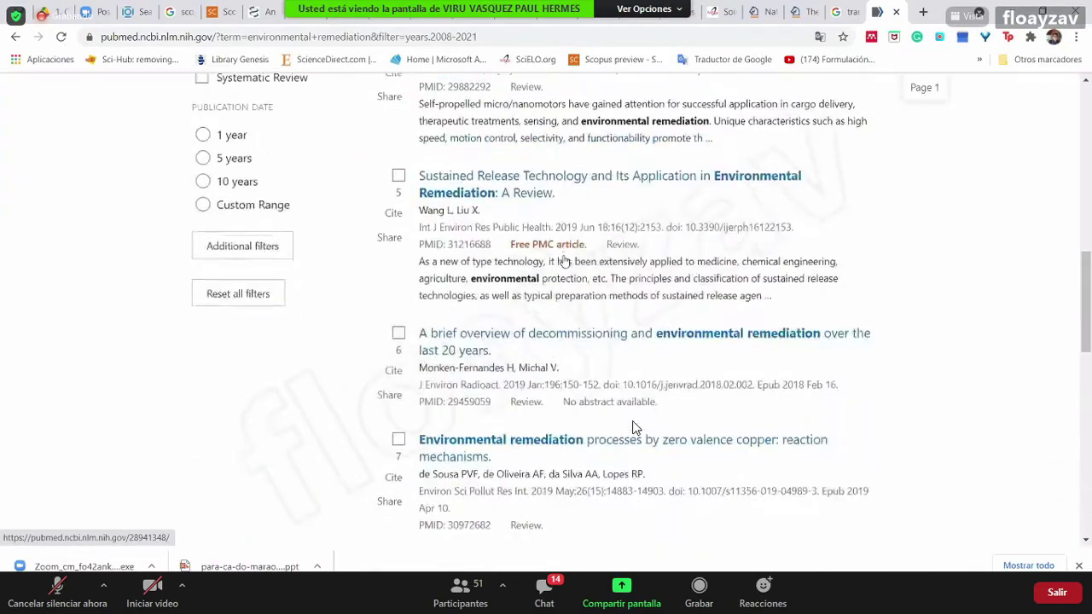
scroll(633, 428, "up", 10)
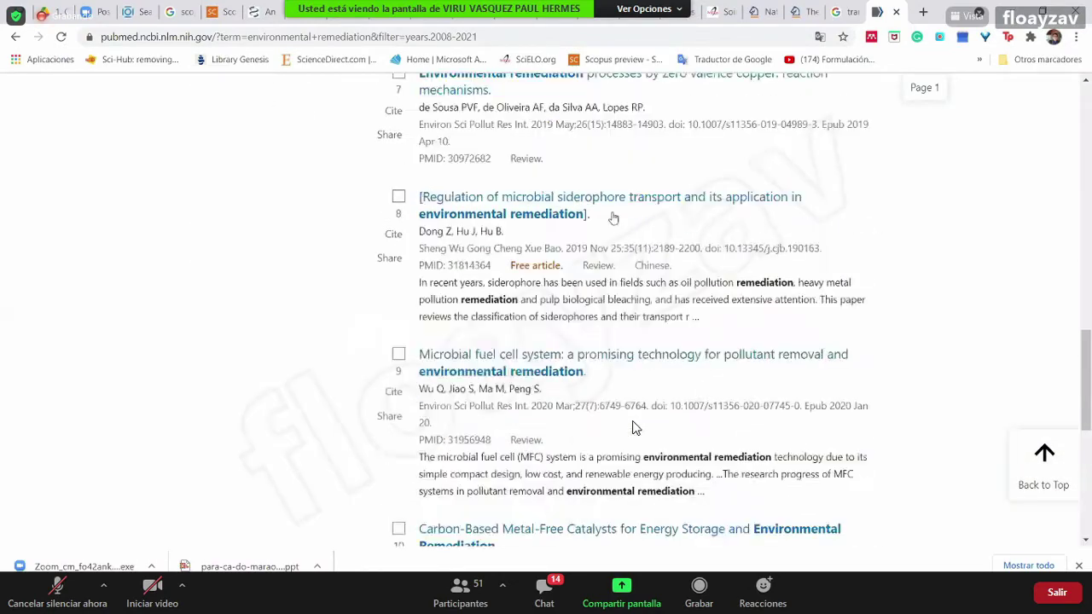
Switch to the browser tab with the Google translation results and search for "sci hub"
key("ctrl+shift+Tab")
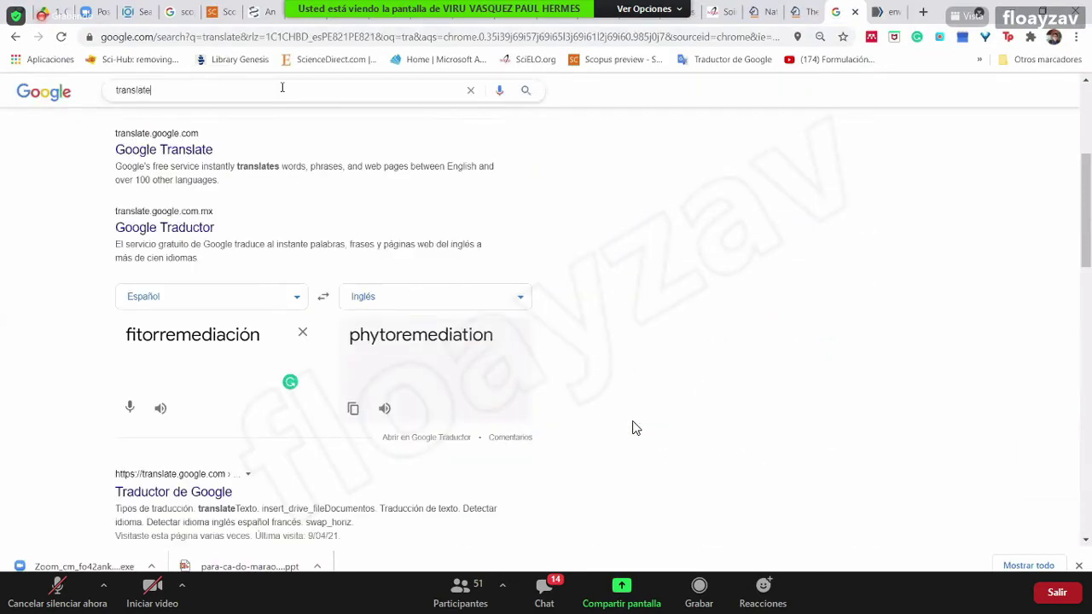
left_click(281, 90)
type("sci hub")
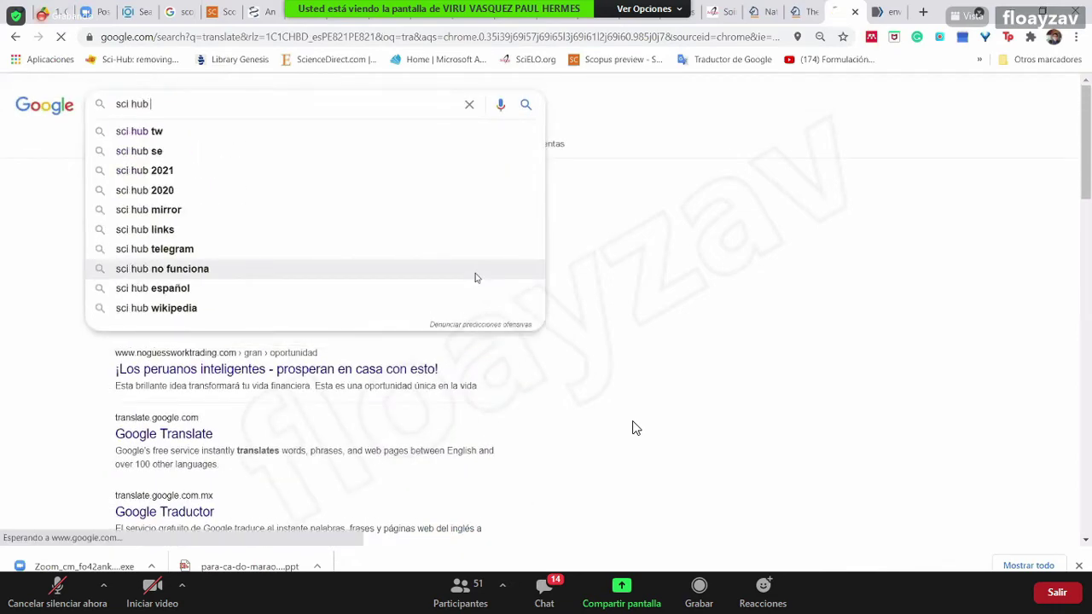
Run the "sci hub" web search and open the Sci-Hub: removing barriers in the way of science result
key("Return")
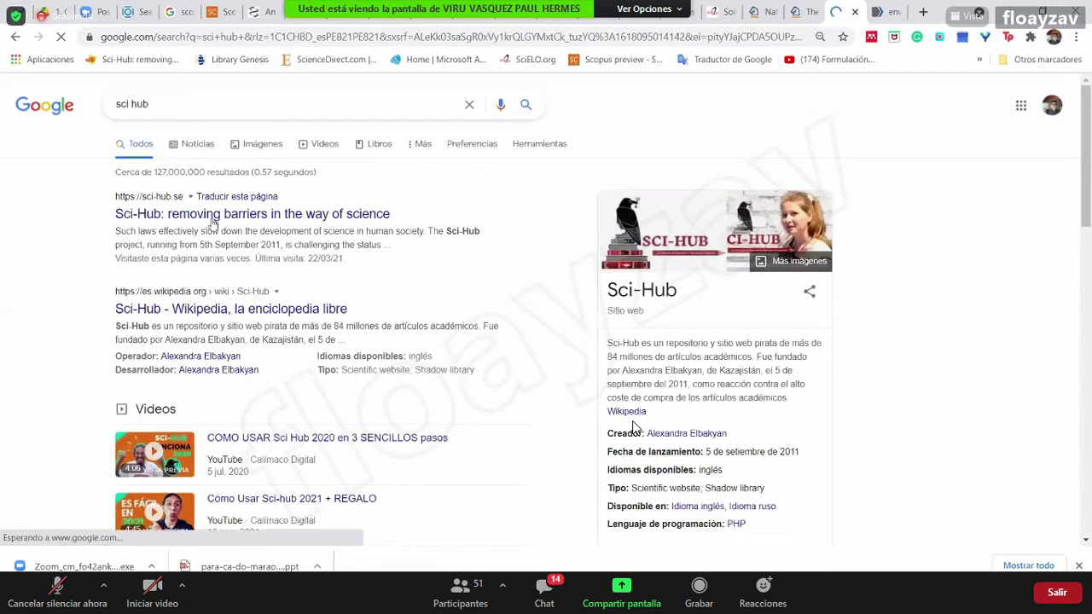
left_click(209, 215)
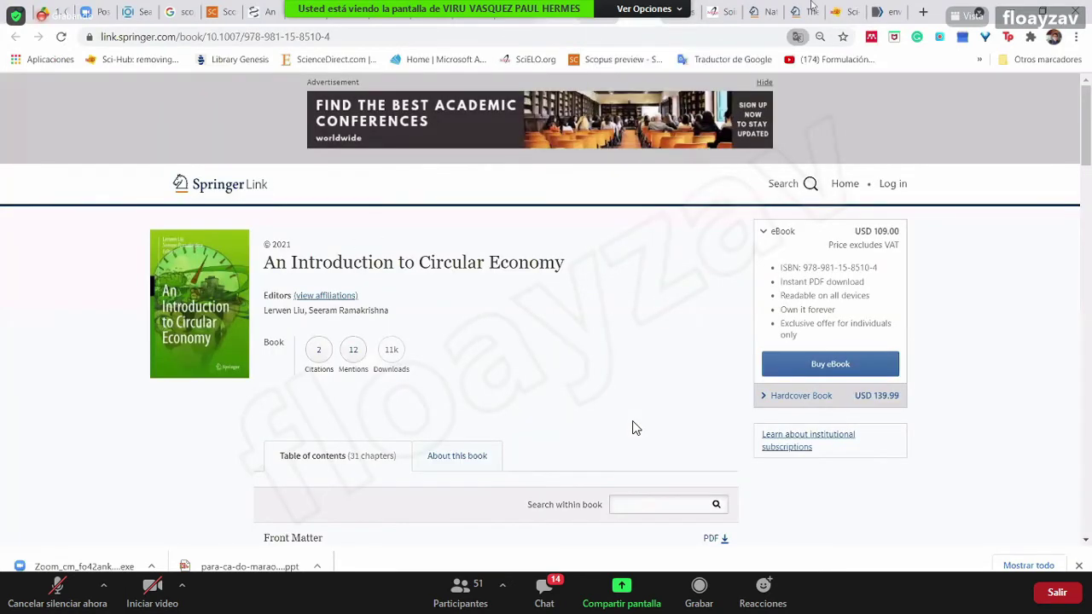
Look through the open SpringerLink book, Sci-Hub and PubMed pages, and switch to PowerPoint slide 23 with the scientific databases
left_click(510, 11)
left_click(849, 12)
left_click(807, 11)
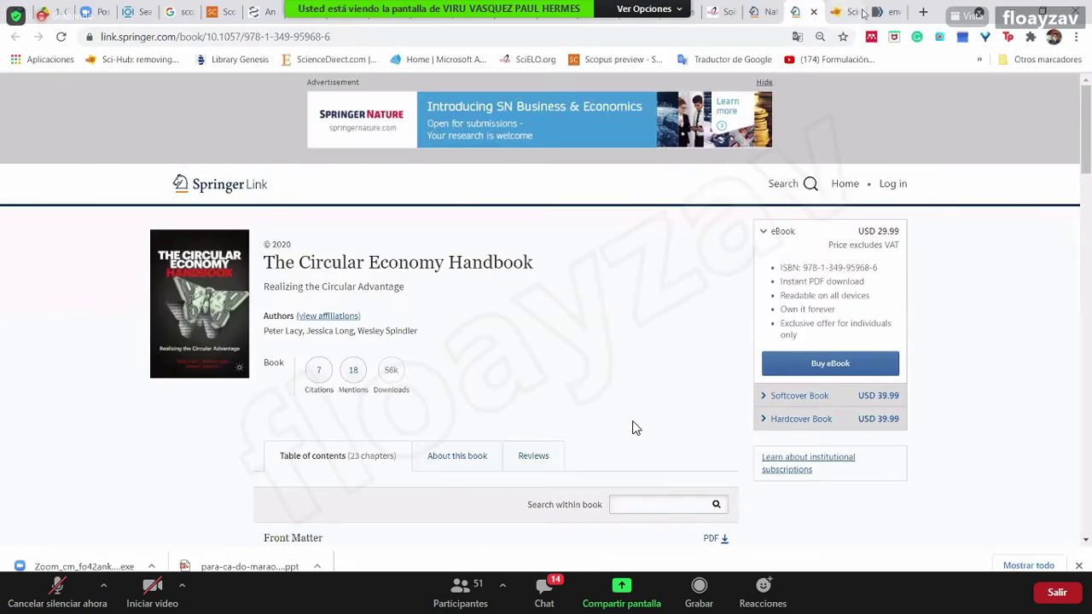
left_click(849, 11)
left_click(881, 11)
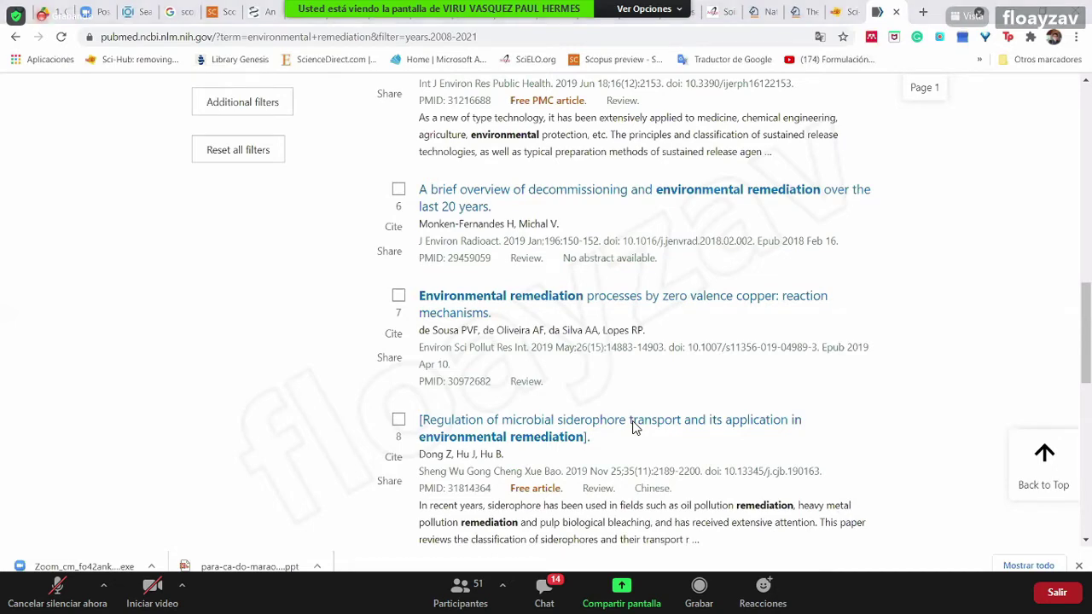
key("alt+Tab")
key("Page_Up")
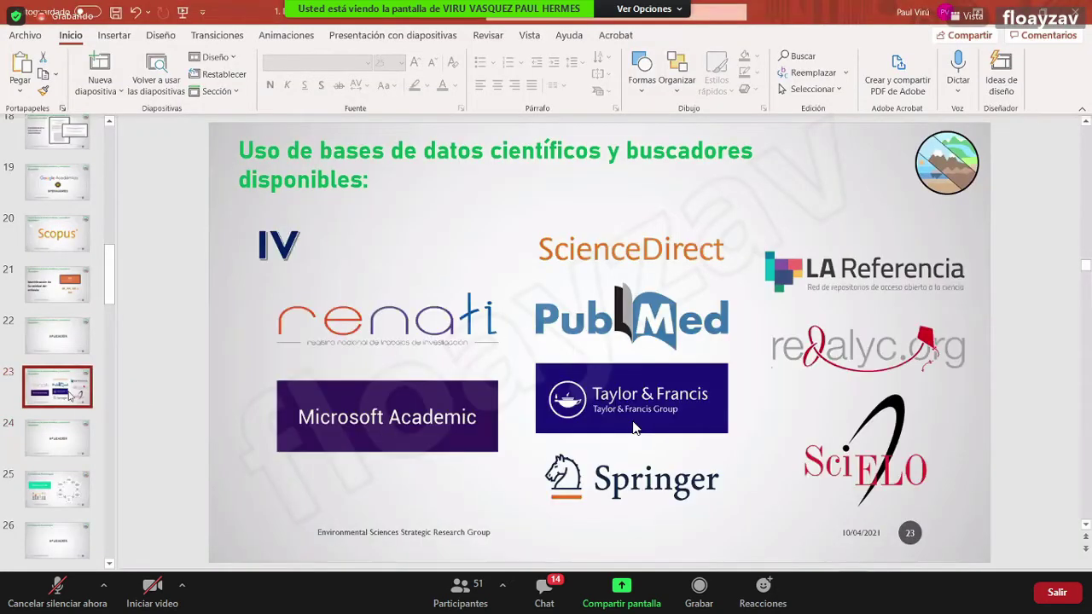
left_click(512, 501)
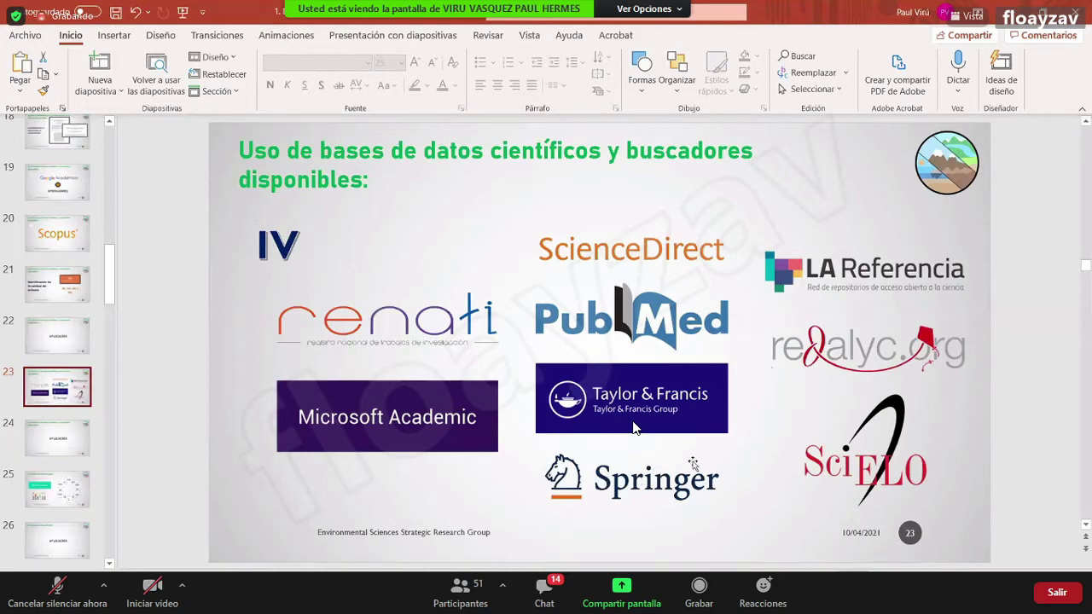
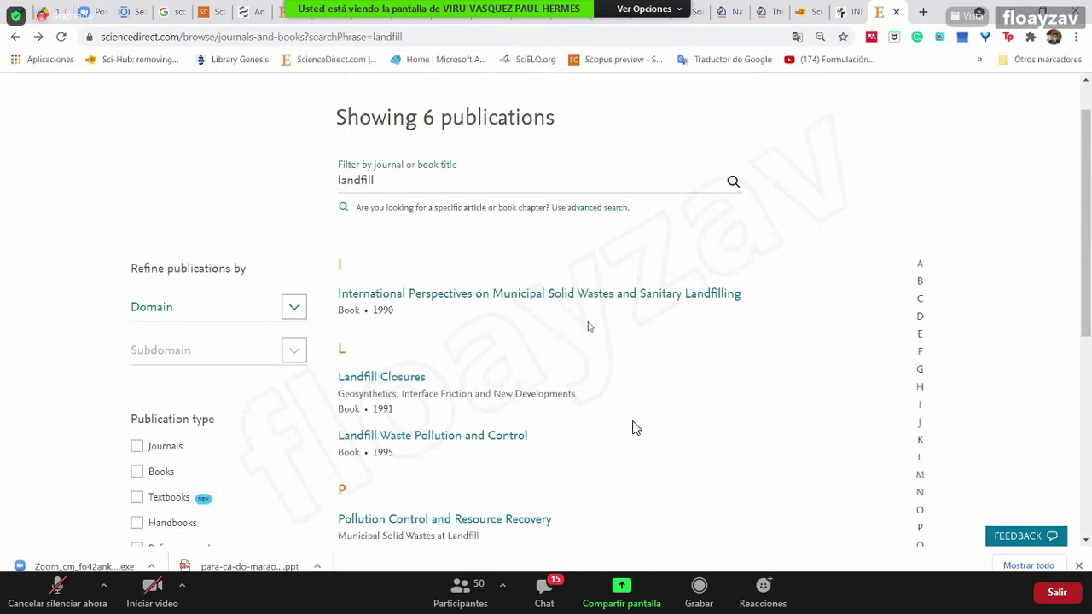
Review the ScienceDirect publications matching "landfill" and glance at the databases slide in PowerPoint
scroll(636, 429, "down", 2)
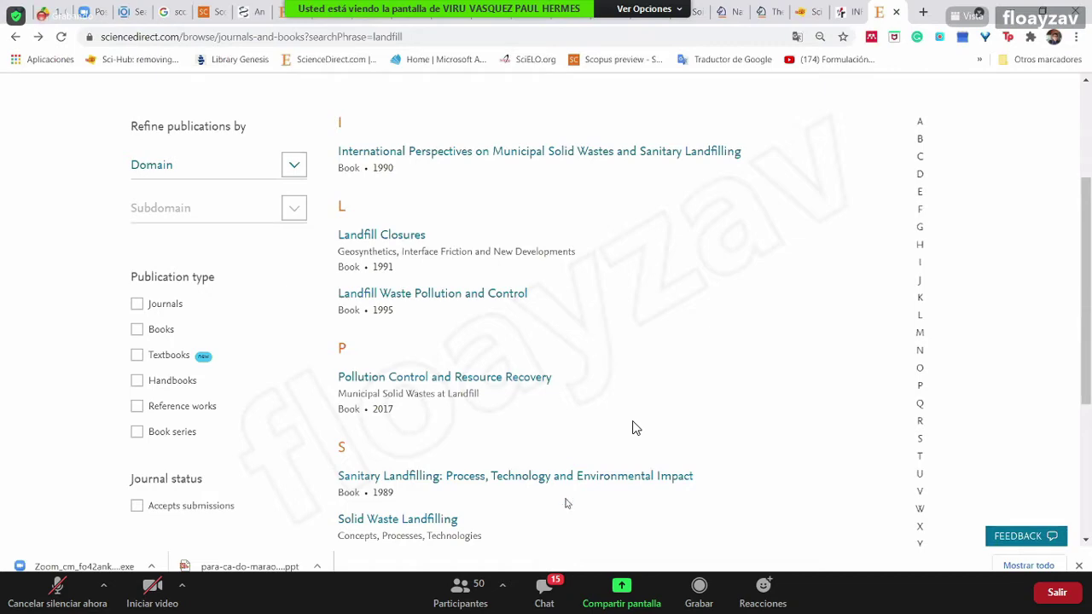
scroll(632, 427, "down", 3)
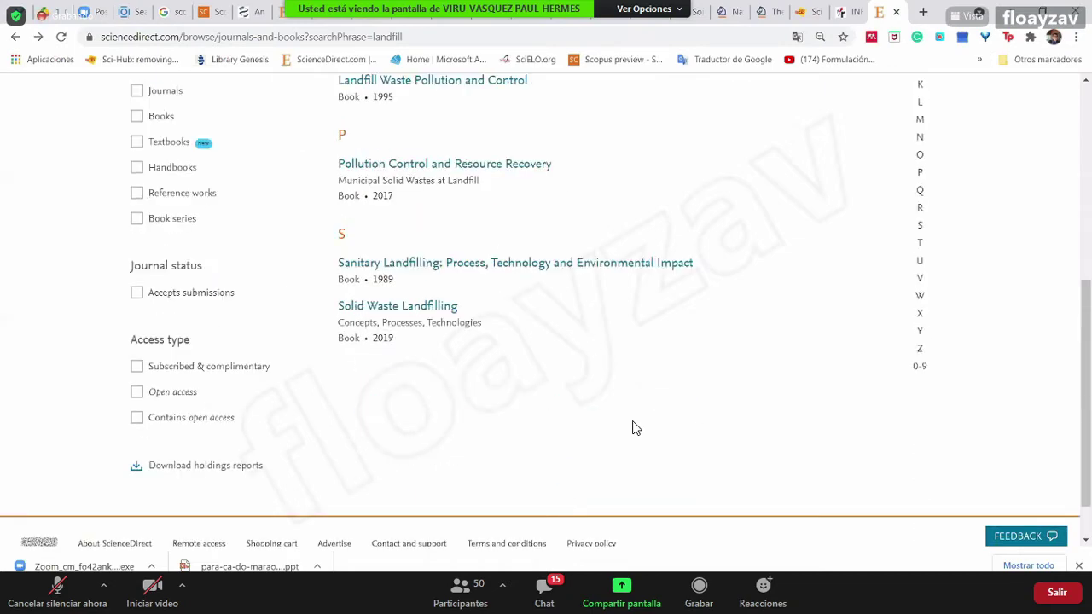
key("alt+Tab")
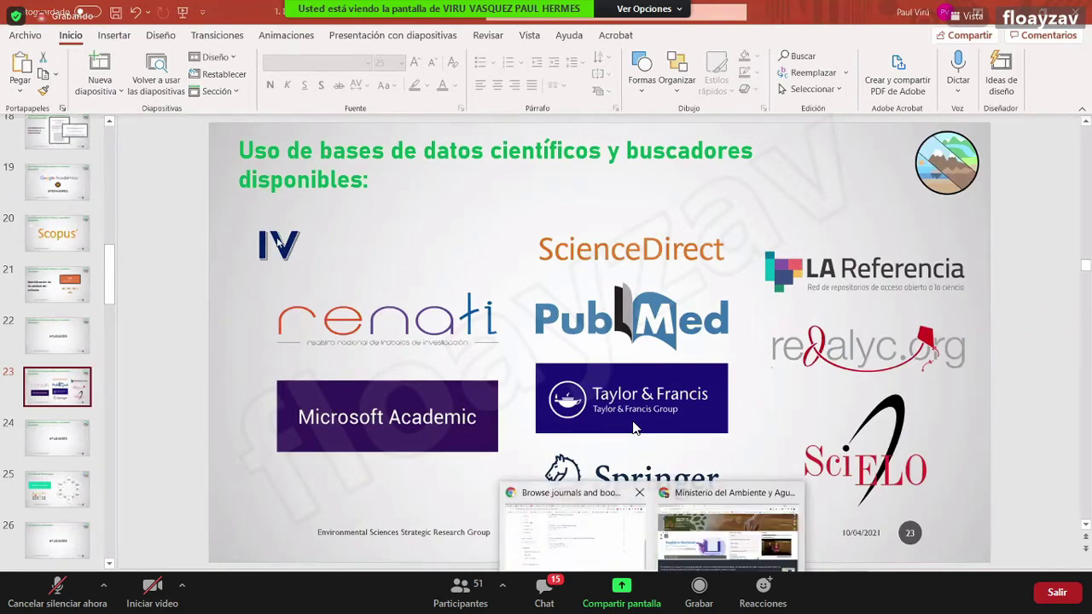
key("alt+Tab")
Return to the ScienceDirect home page and search by keyword for "biogas"
scroll(632, 427, "up", 3)
left_click(134, 117)
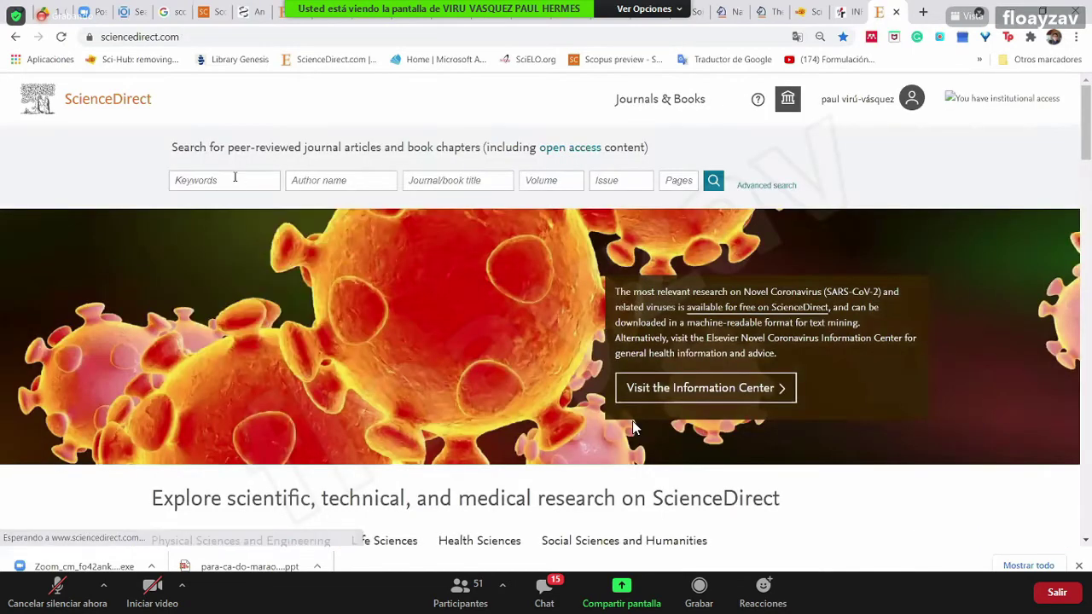
left_click(234, 179)
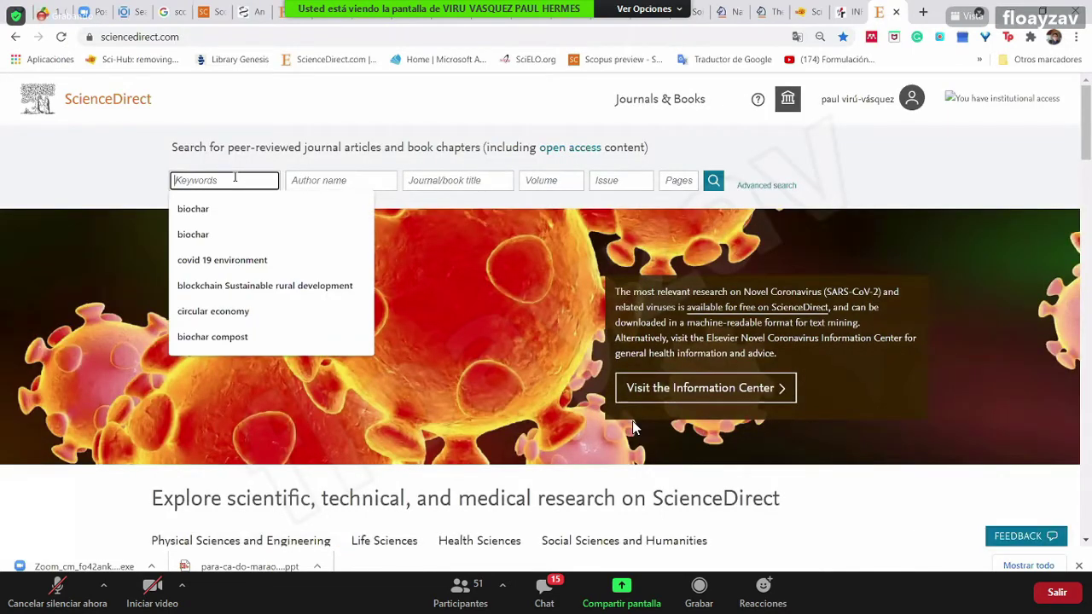
type("biogas")
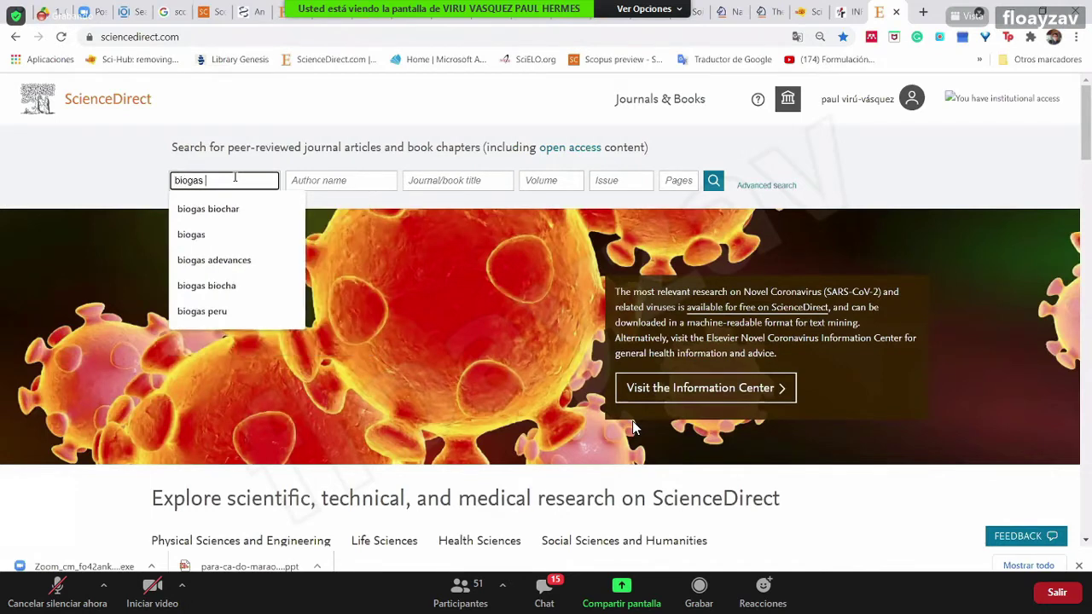
key("Return")
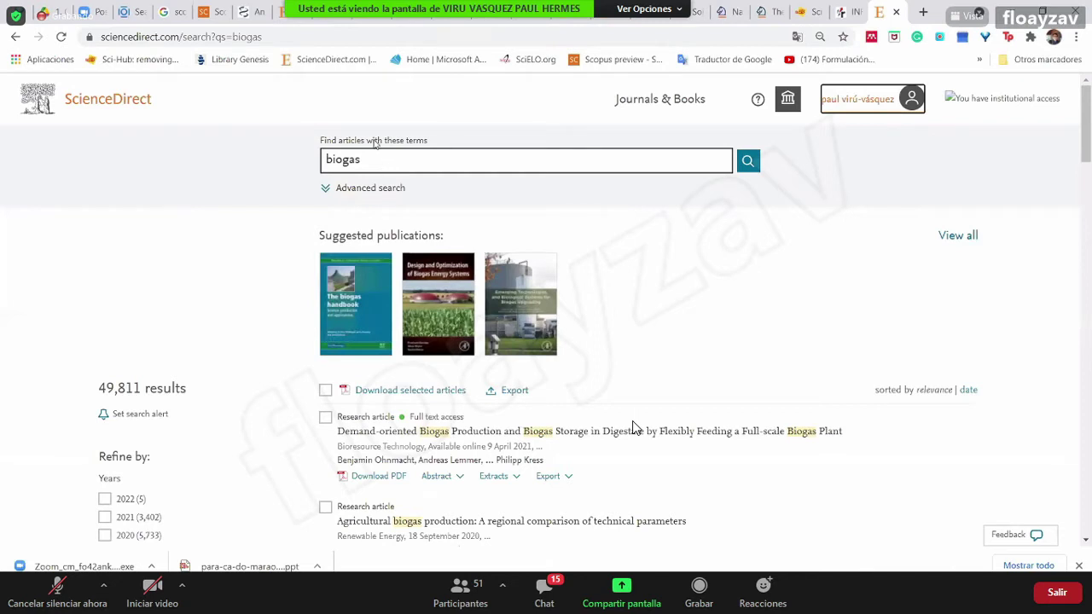
Examine the biogas results page, including the search terms, the advanced search option and the suggested publications
left_click(313, 157)
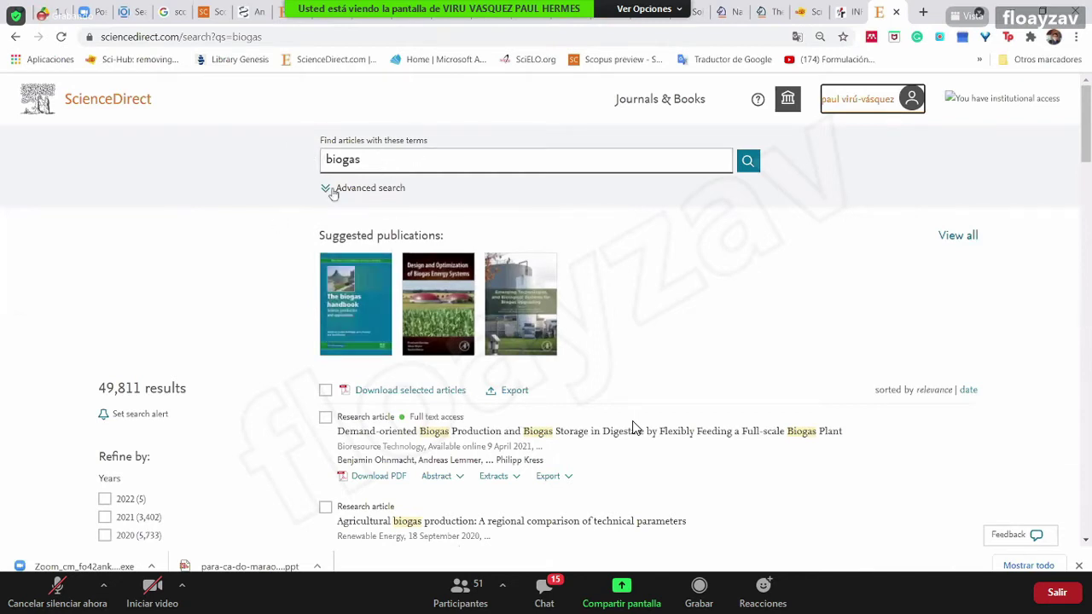
left_click(394, 159)
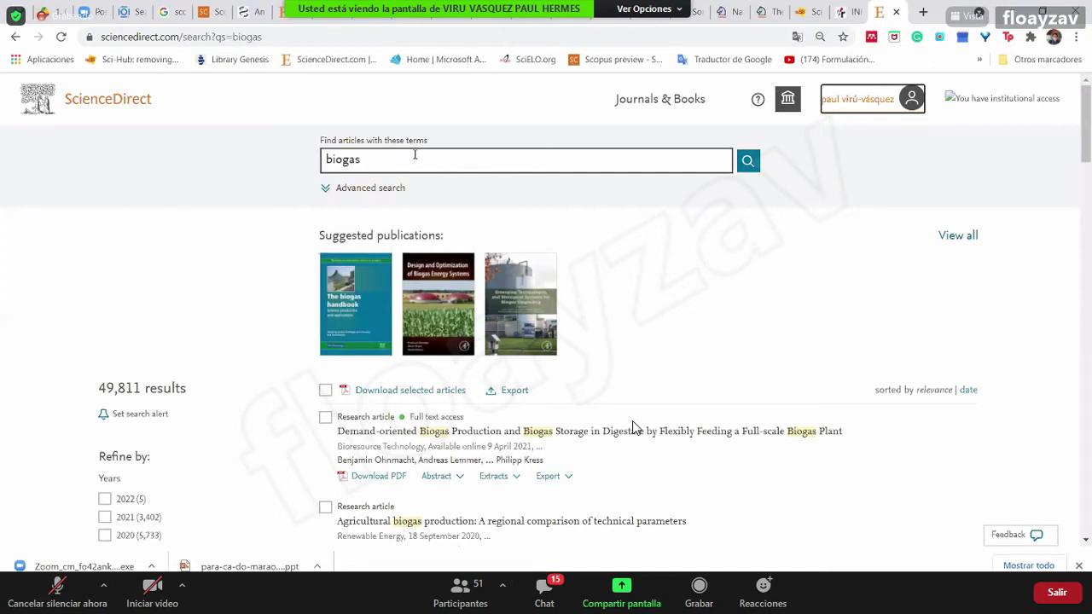
left_click(301, 220)
left_click(371, 160)
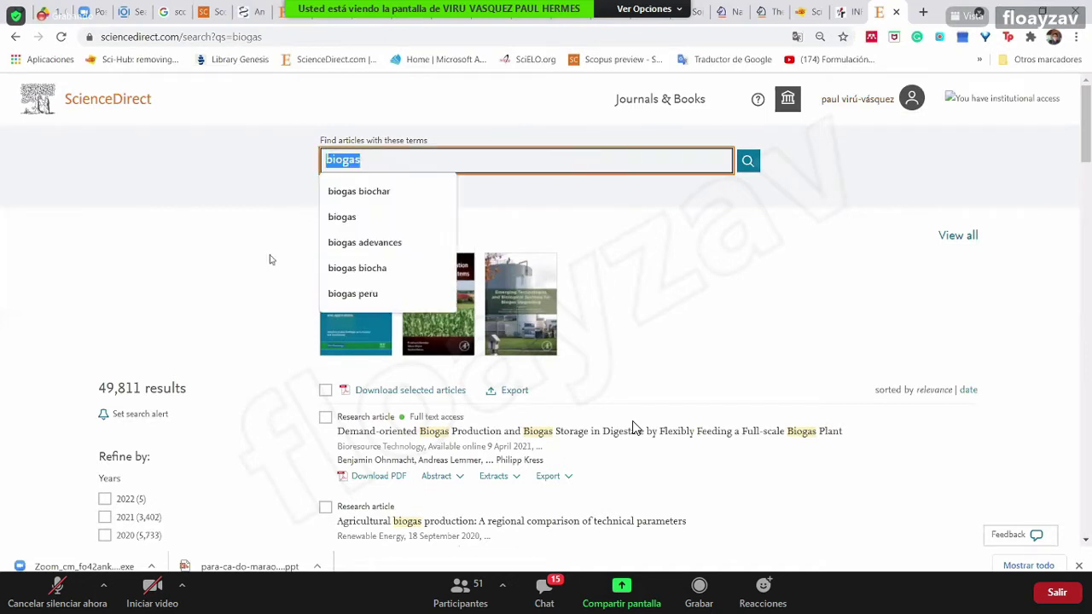
left_click(286, 254)
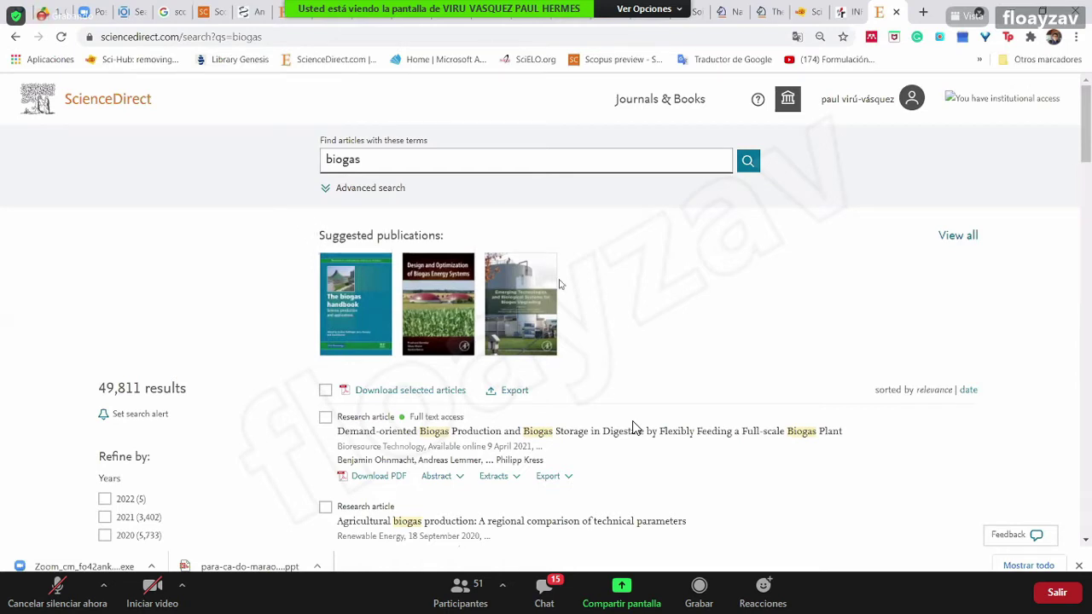
scroll(522, 355, "down", 1)
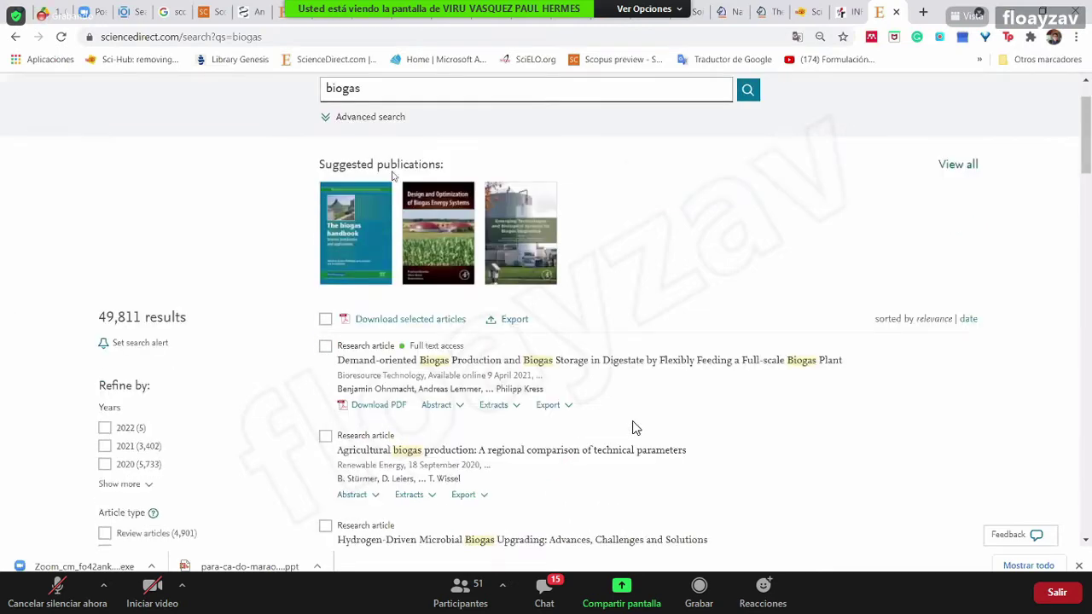
scroll(393, 175, "up", 1)
Start over from the ScienceDirect home page and run the "biogas" search again, correcting the misspelled term
left_click(85, 102)
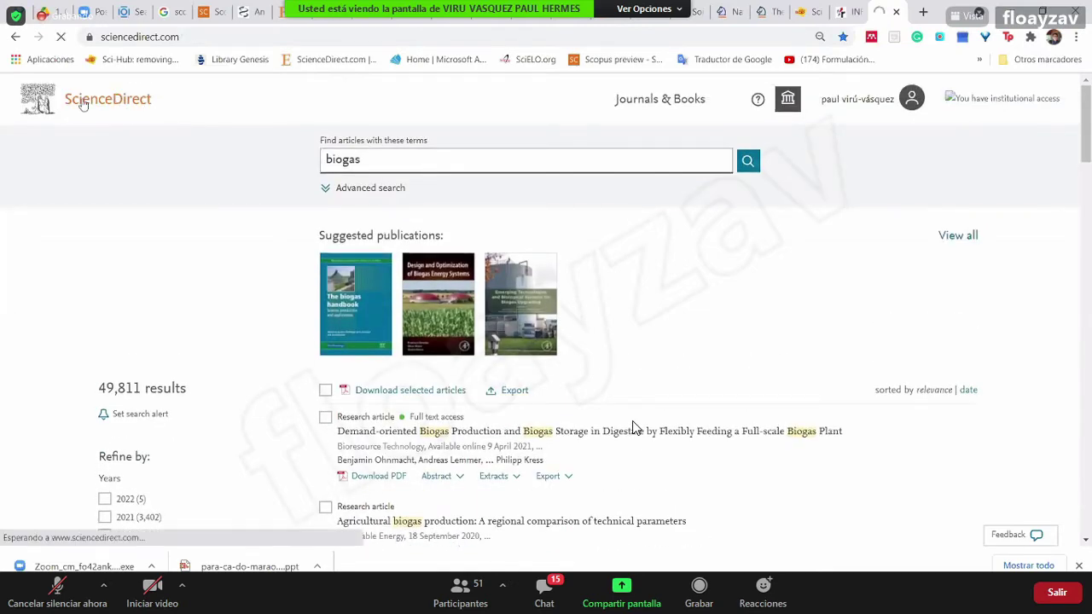
left_click(220, 181)
type("biog")
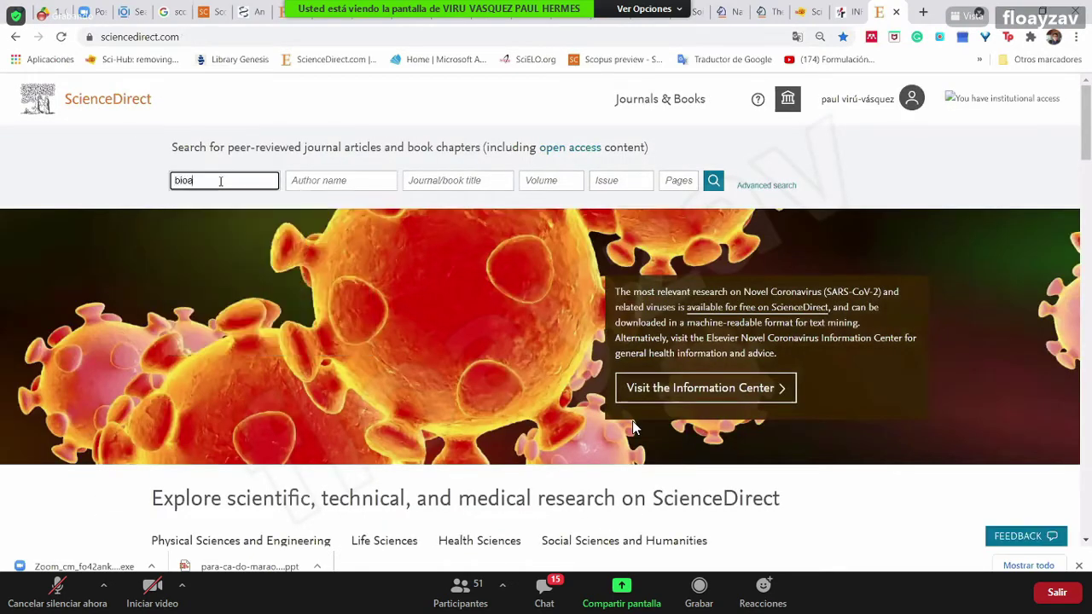
type("s")
key("Return")
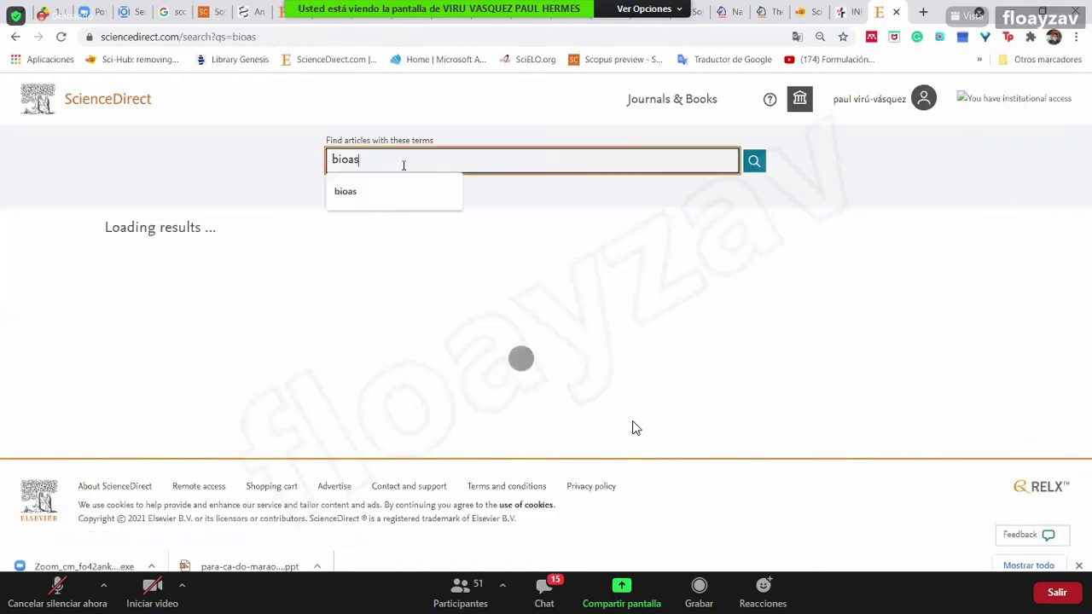
key("BackSpace")
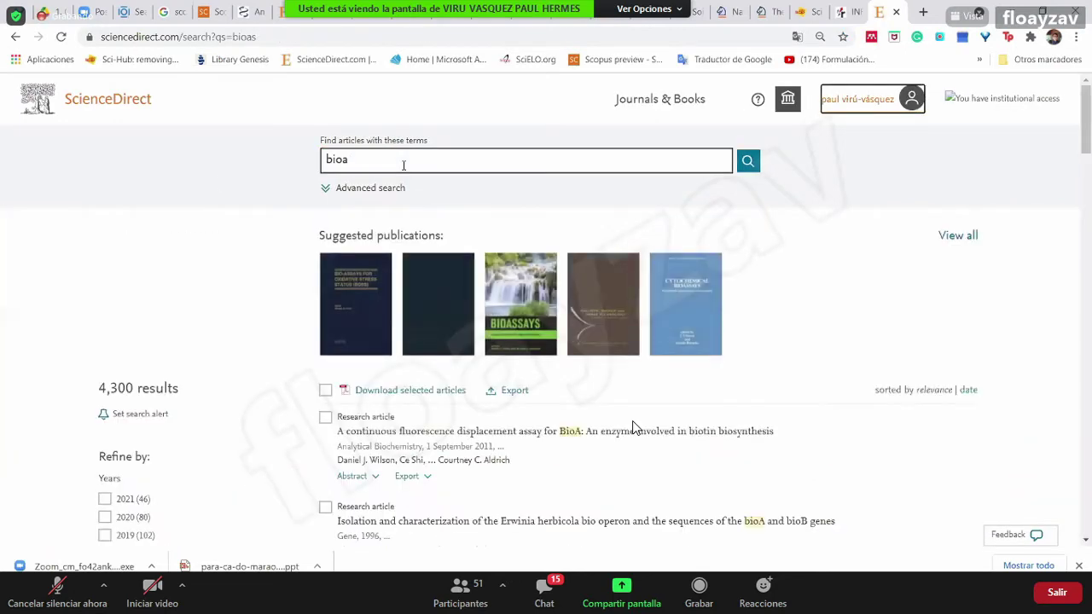
key("BackSpace")
type("gas")
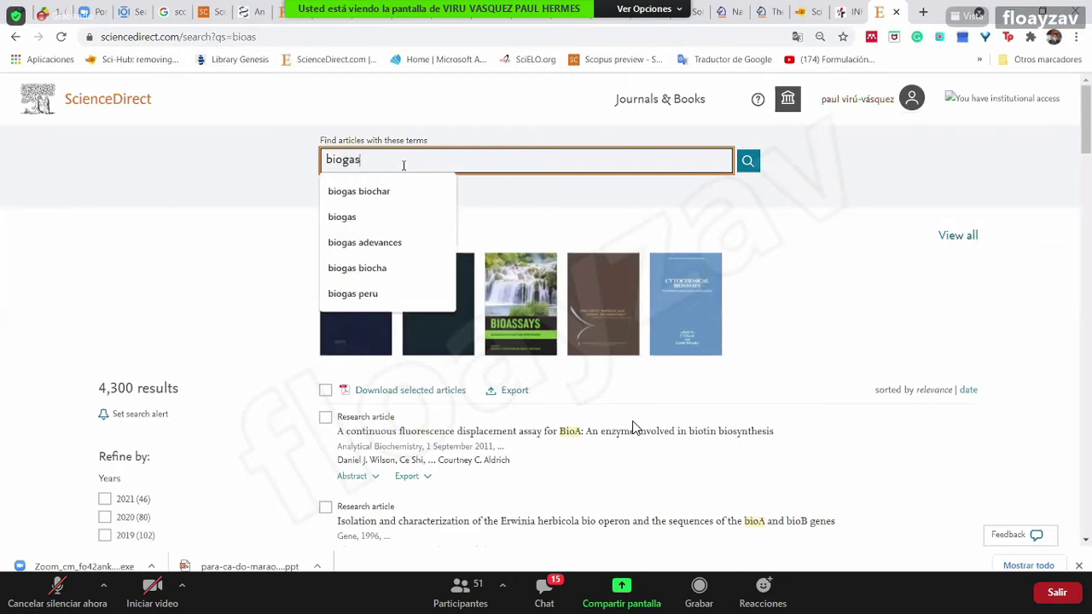
key("Return")
Expand the list of publication years and limit the biogas results to 2021
scroll(401, 256, "down", 3)
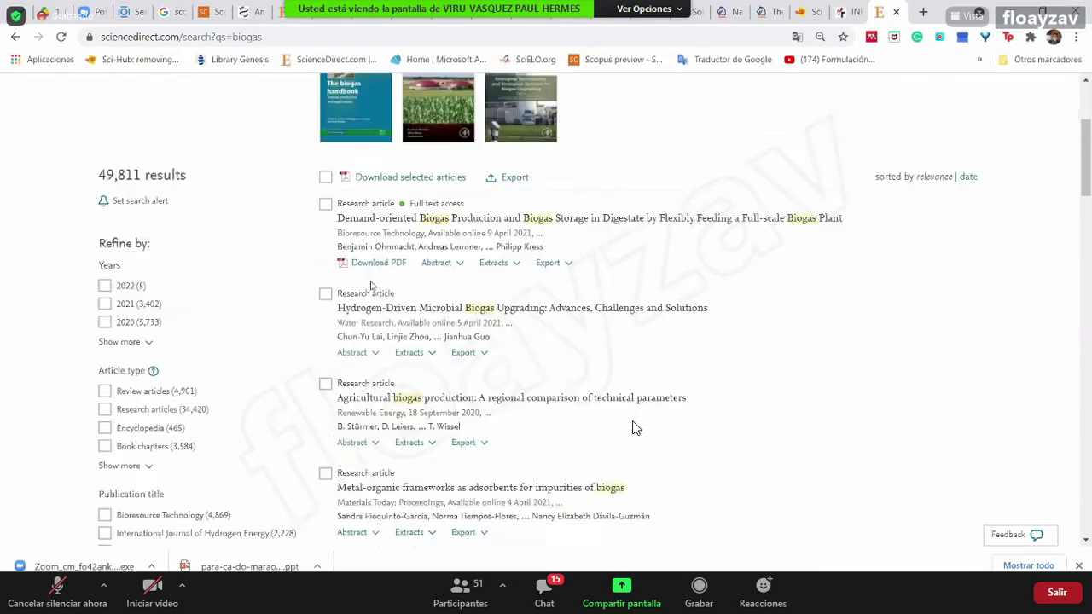
left_click(145, 342)
scroll(196, 349, "down", 3)
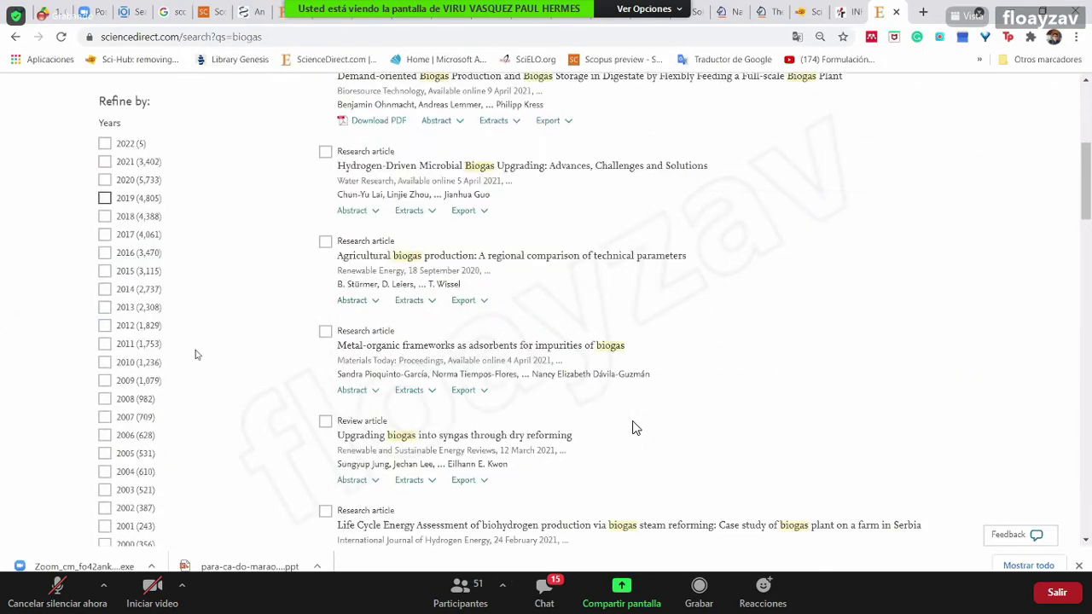
scroll(196, 350, "up", 2)
left_click(104, 233)
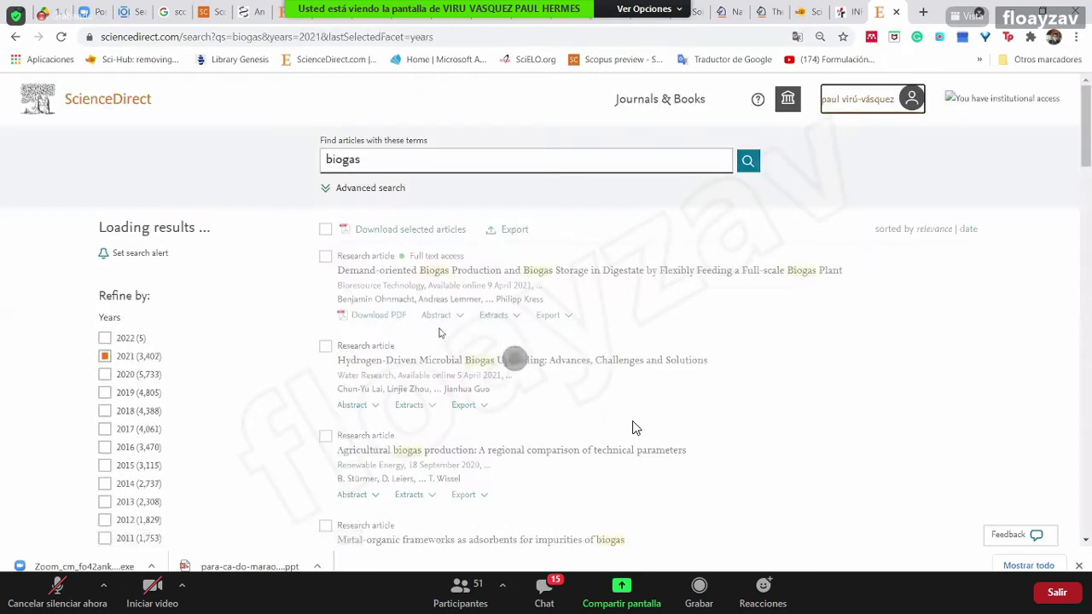
Review the 2021 biogas articles, highlighting the journal name and online date of the first record
scroll(443, 325, "down", 1)
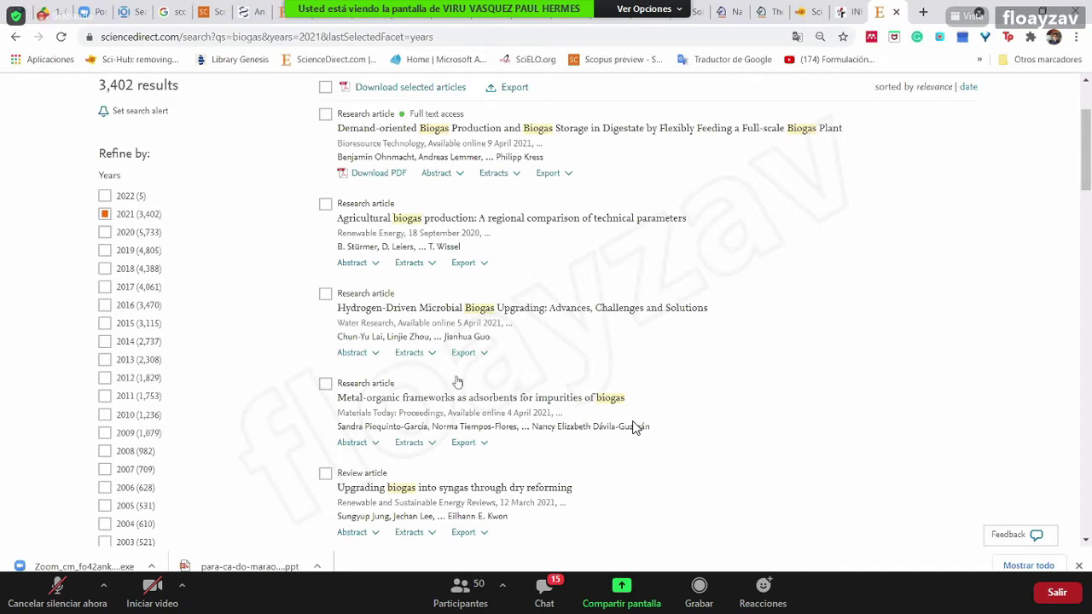
scroll(484, 323, "up", 1)
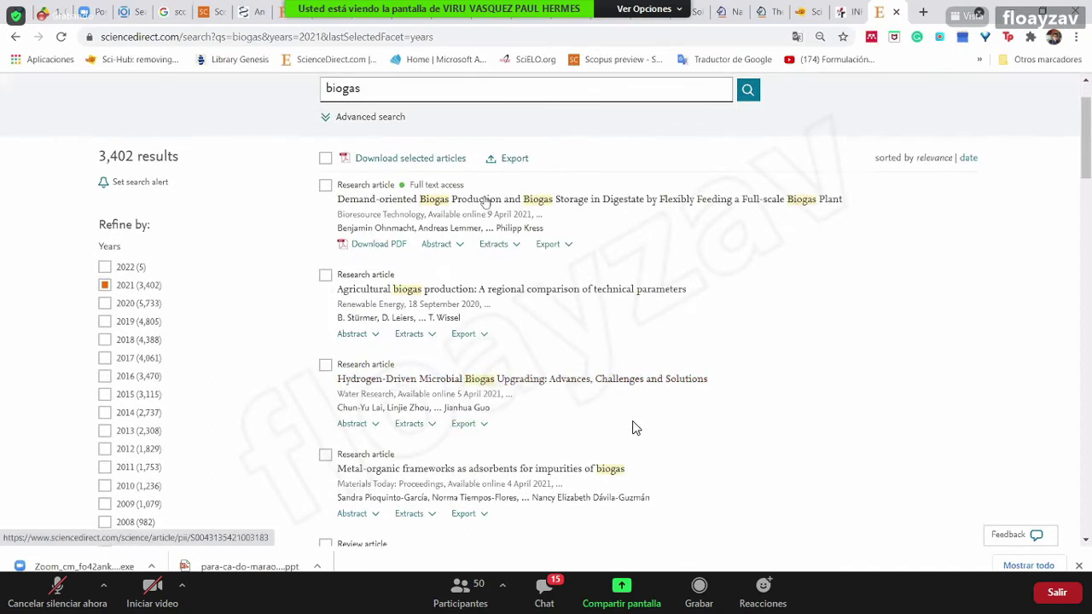
left_click_drag(536, 214, 261, 256)
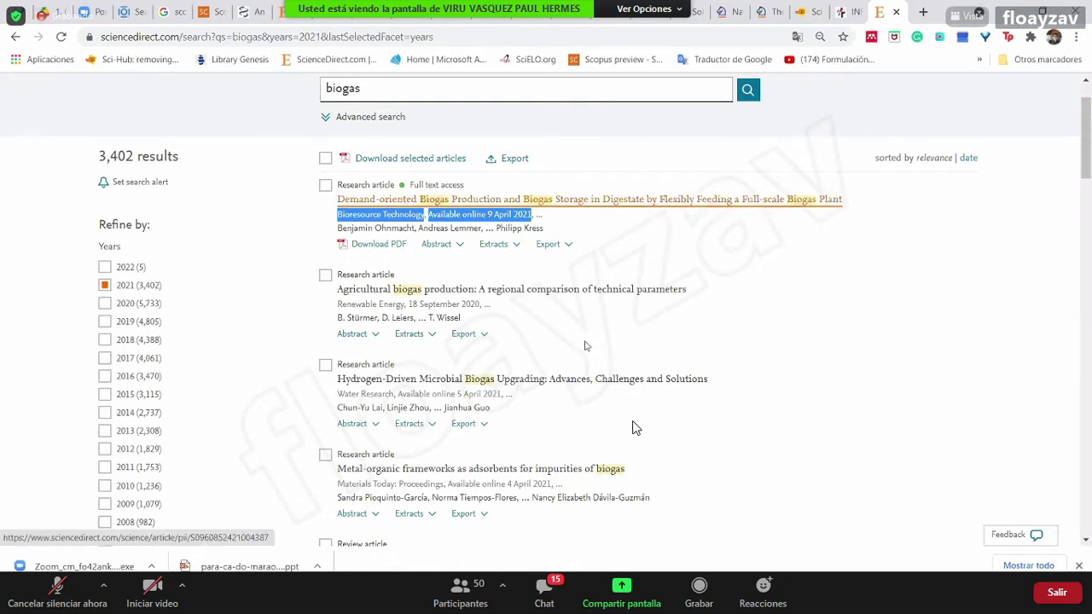
scroll(441, 202, "down", 2)
scroll(442, 203, "up", 3)
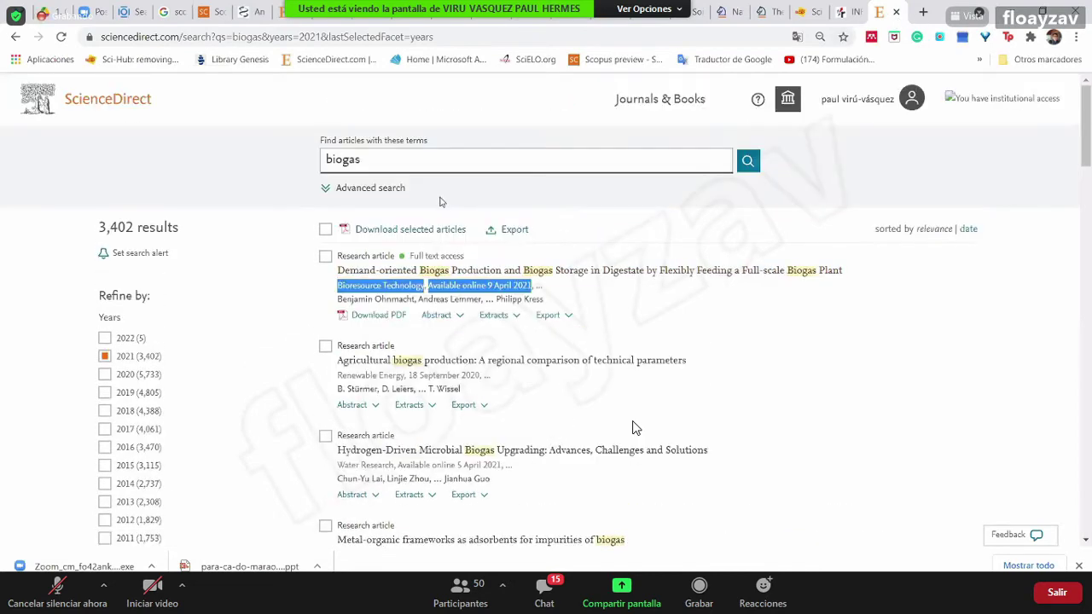
Search the web for "redbiolac" in a new browser tab and open the RedBioLAC website
key("ctrl+t")
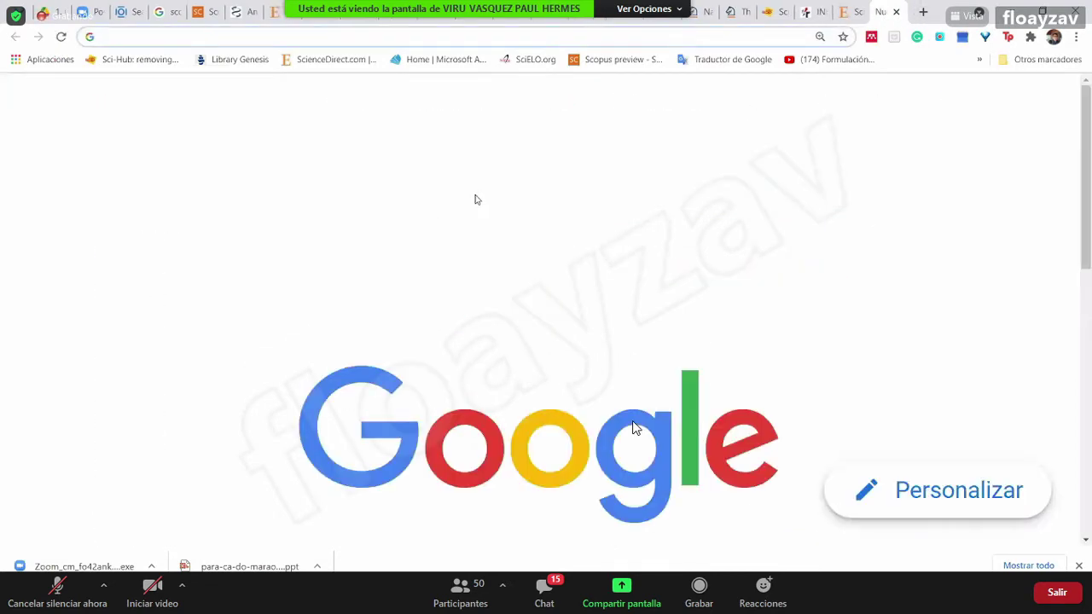
type("red")
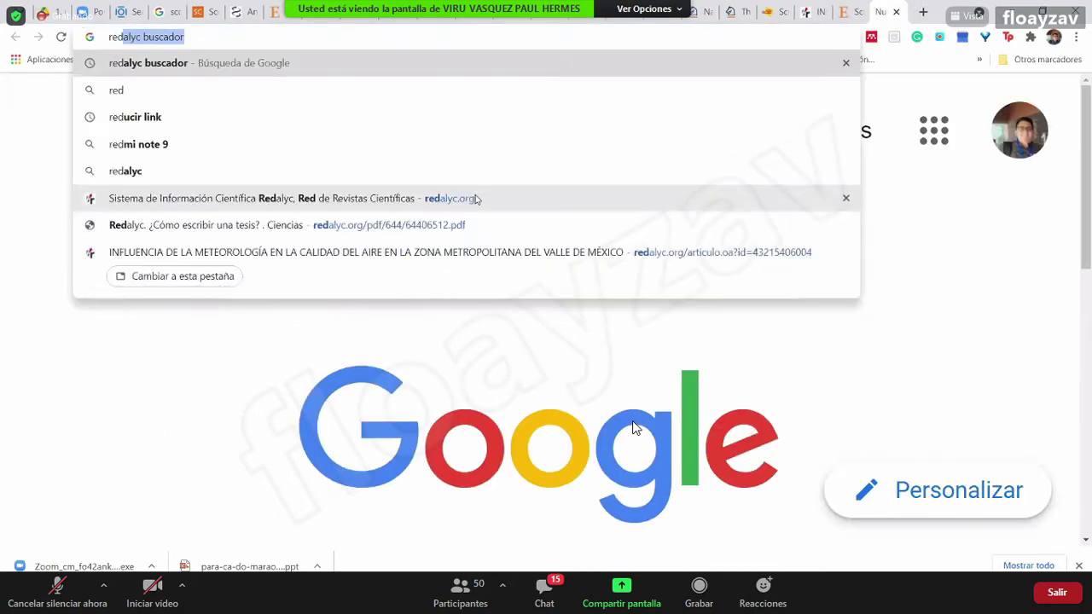
type("biolac")
key("Return")
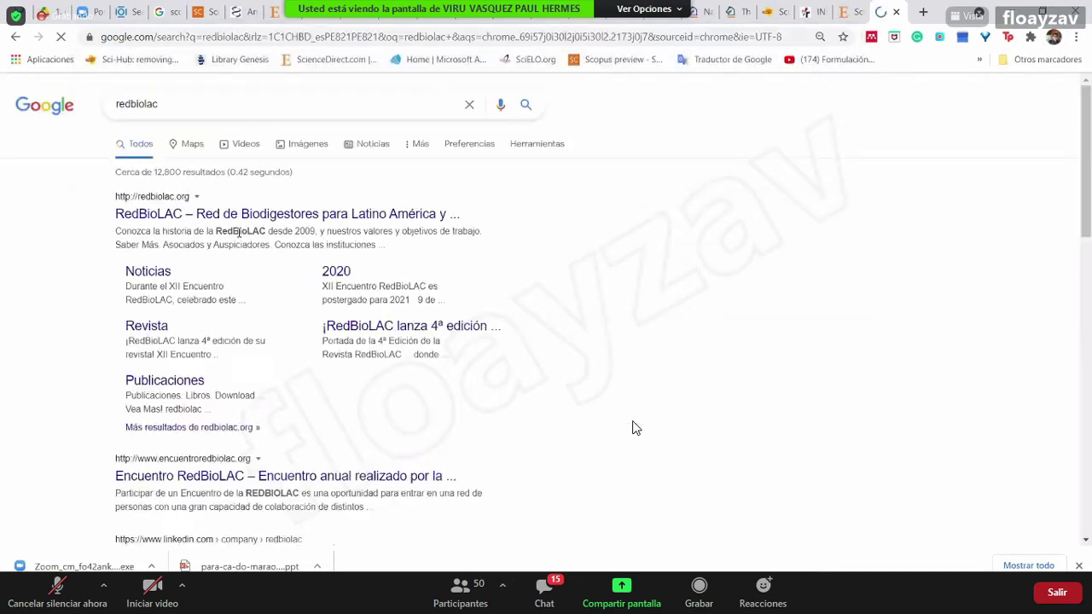
left_click(203, 215)
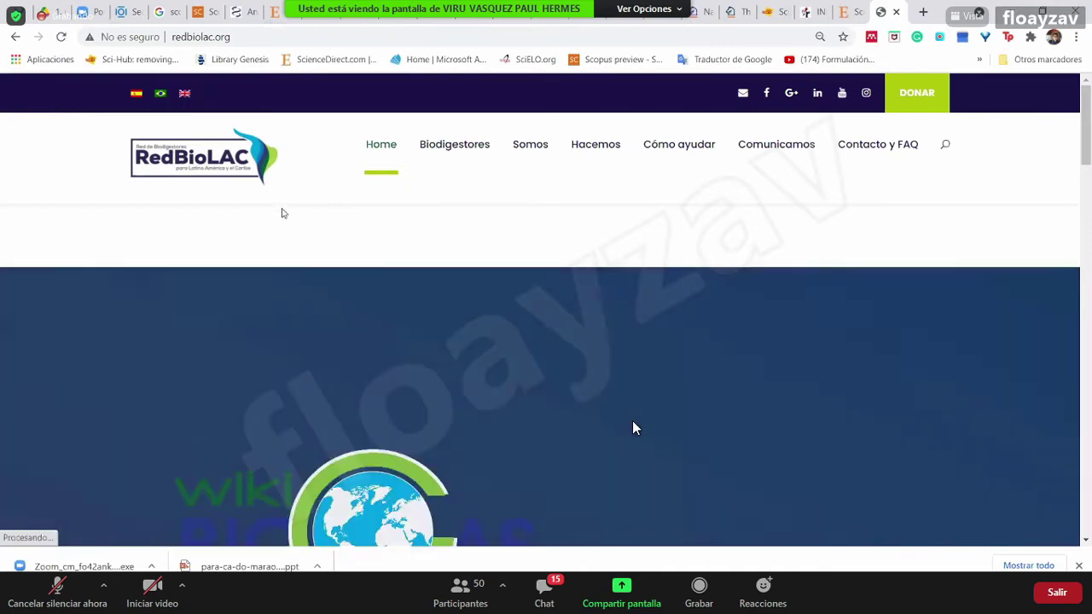
Dismiss the newsletter subscription pop-up on the RedBioLAC home page
scroll(371, 251, "down", 1)
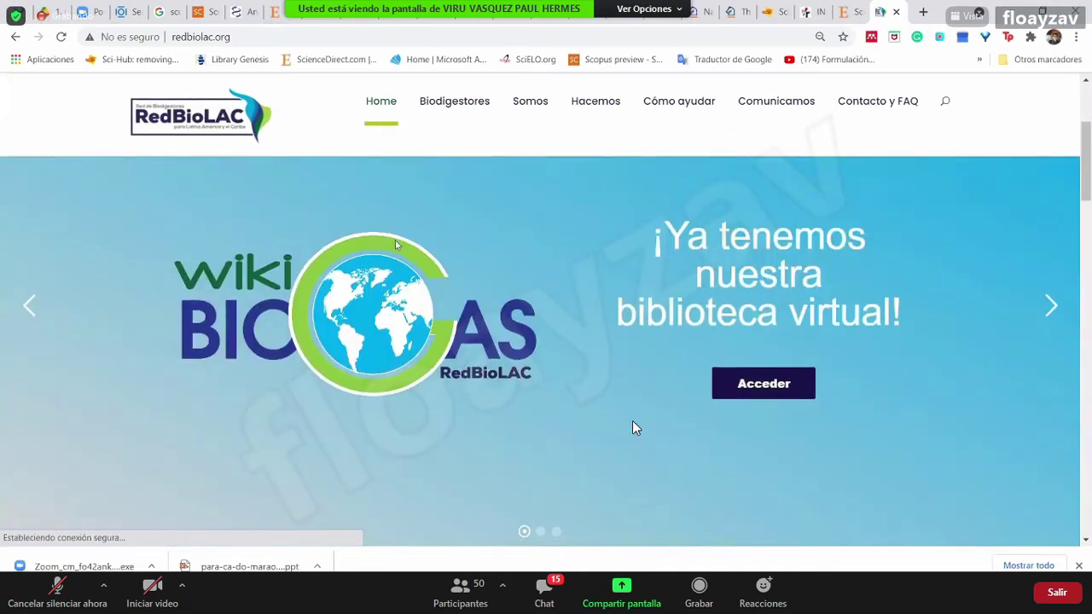
scroll(682, 231, "down", 2)
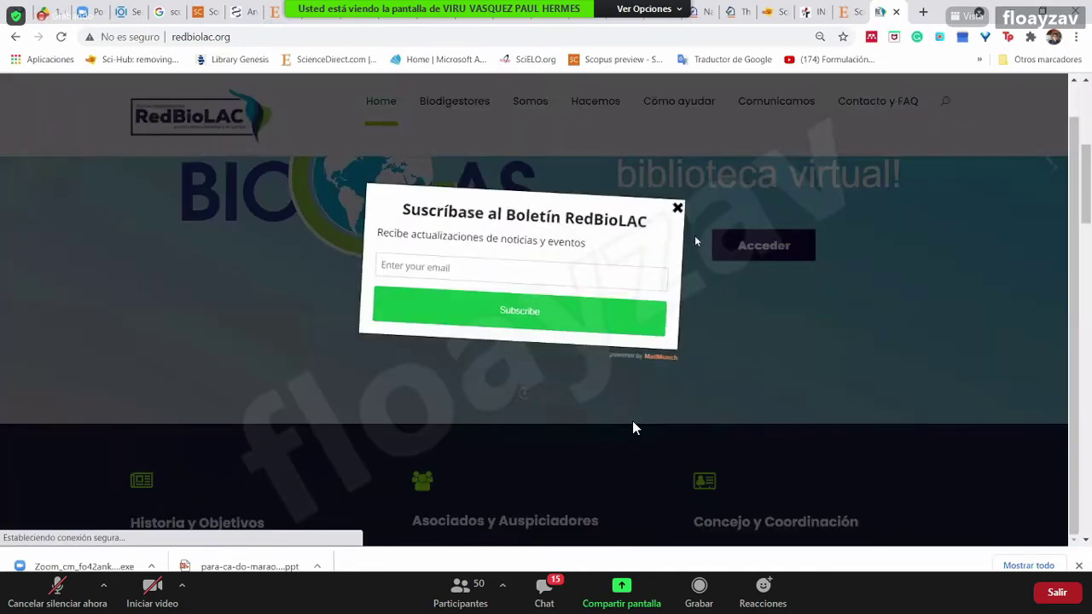
left_click(693, 237)
Look through the RedBioLAC home page, including its mission, biodigester introduction, news, publications, videos and WikiBiogas sections
scroll(677, 253, "down", 5)
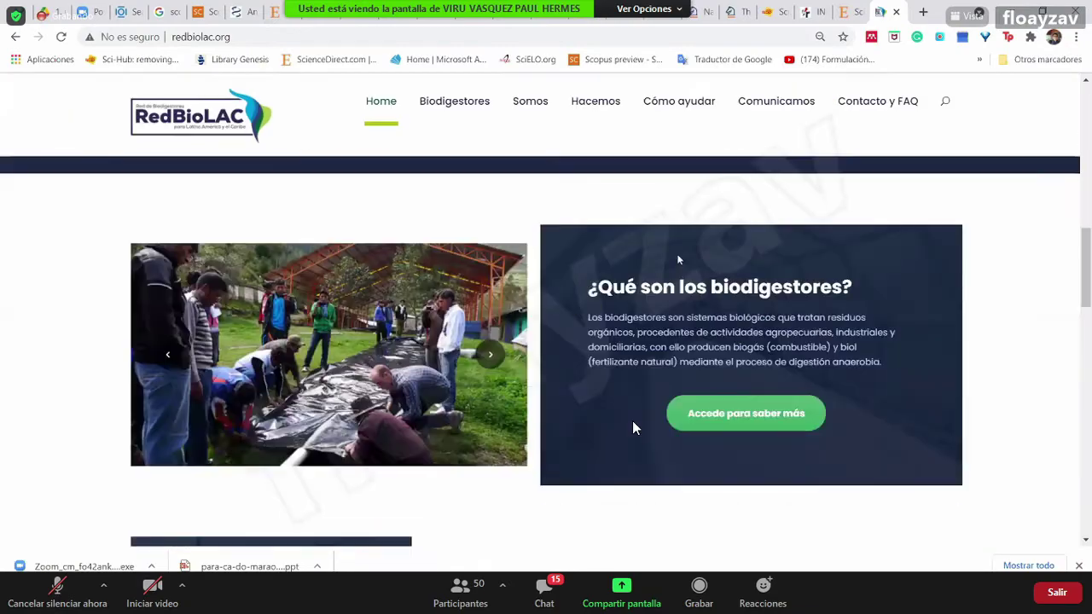
scroll(677, 255, "down", 5)
scroll(668, 297, "up", 3)
scroll(763, 316, "down", 1)
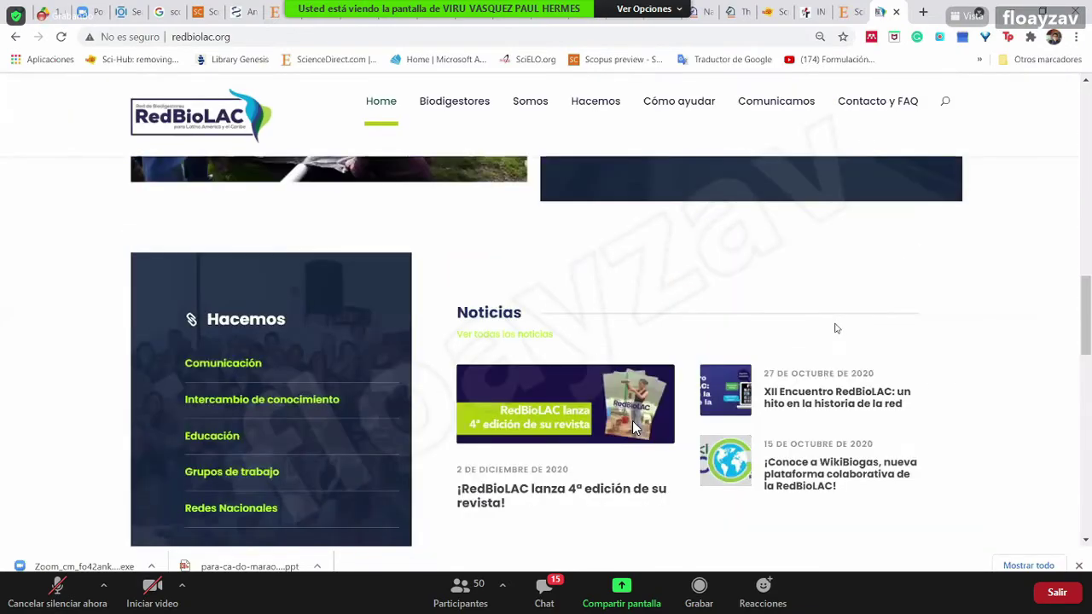
scroll(871, 359, "up", 10)
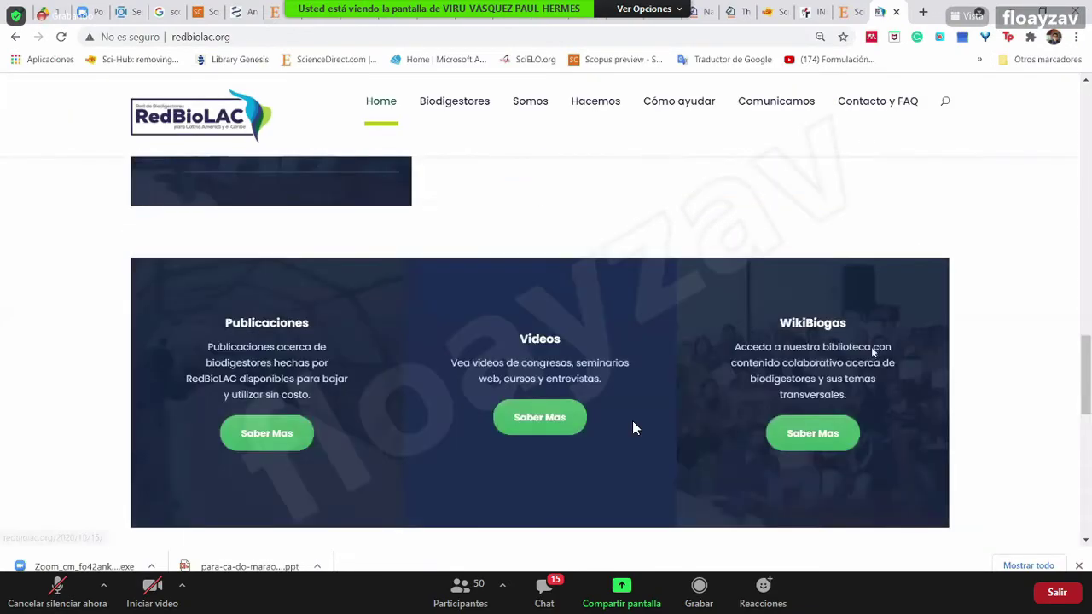
scroll(764, 299, "down", 1)
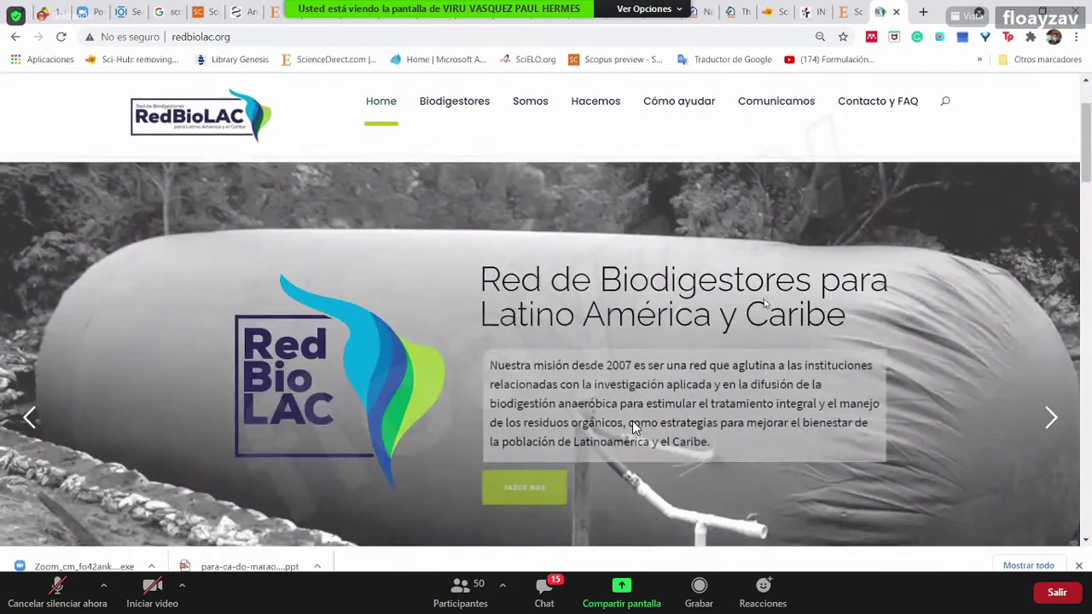
scroll(696, 325, "down", 1)
scroll(705, 321, "up", 1)
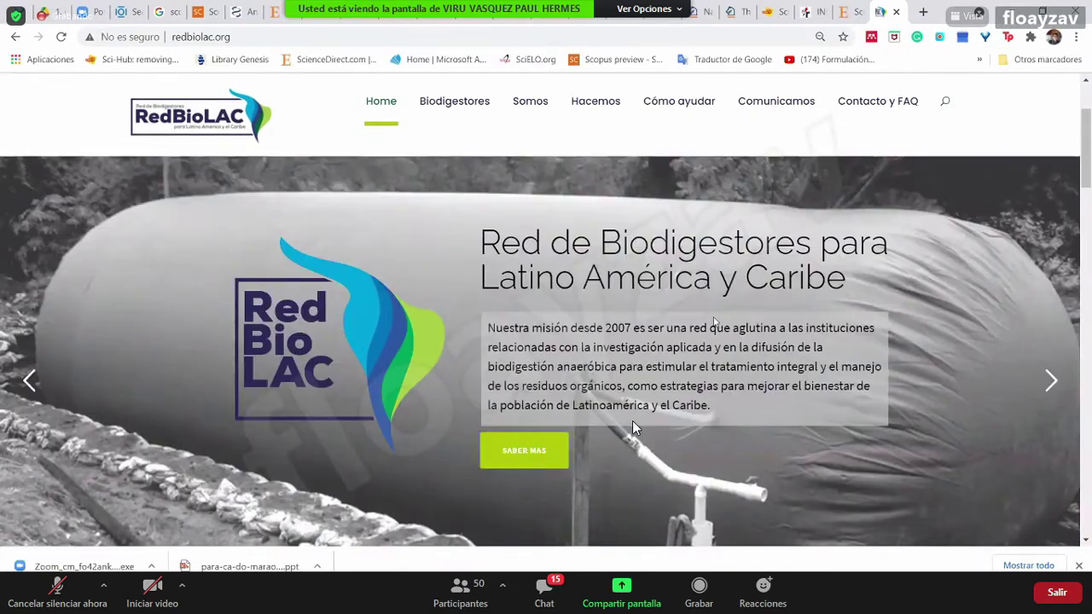
scroll(713, 317, "down", 3)
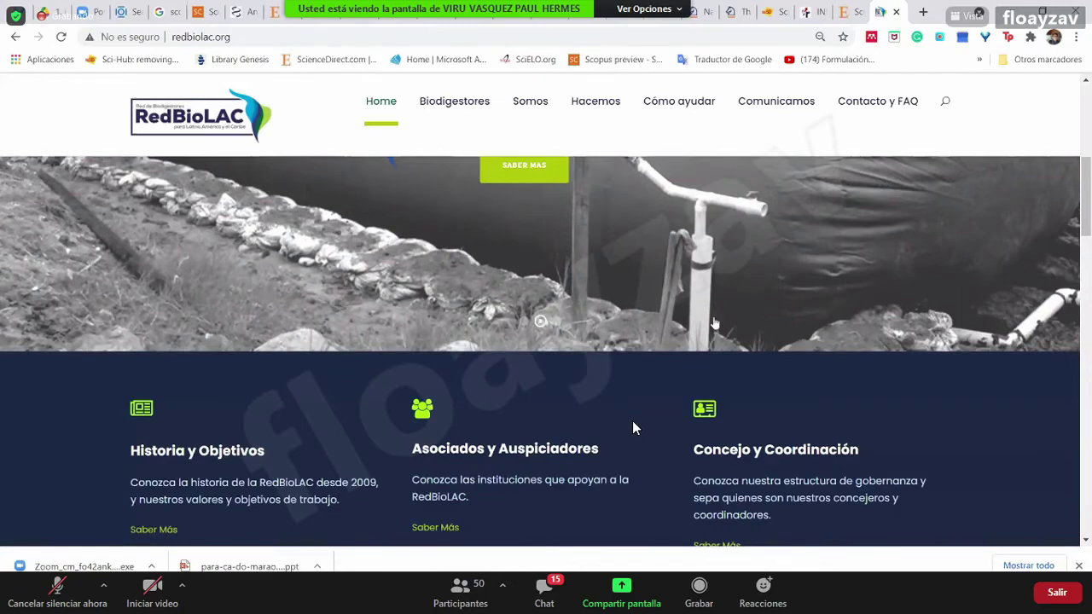
scroll(715, 323, "down", 7)
scroll(515, 303, "up", 2)
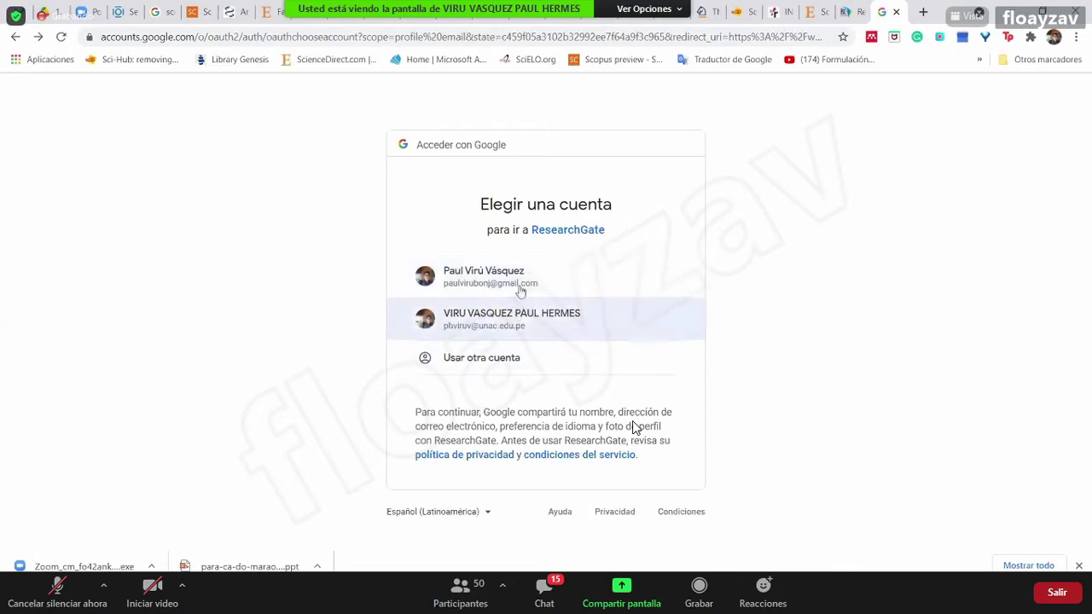
Try to sign in to ResearchGate with the first listed Google account, dismissing the translation offer and reopening the login page
left_click(523, 293)
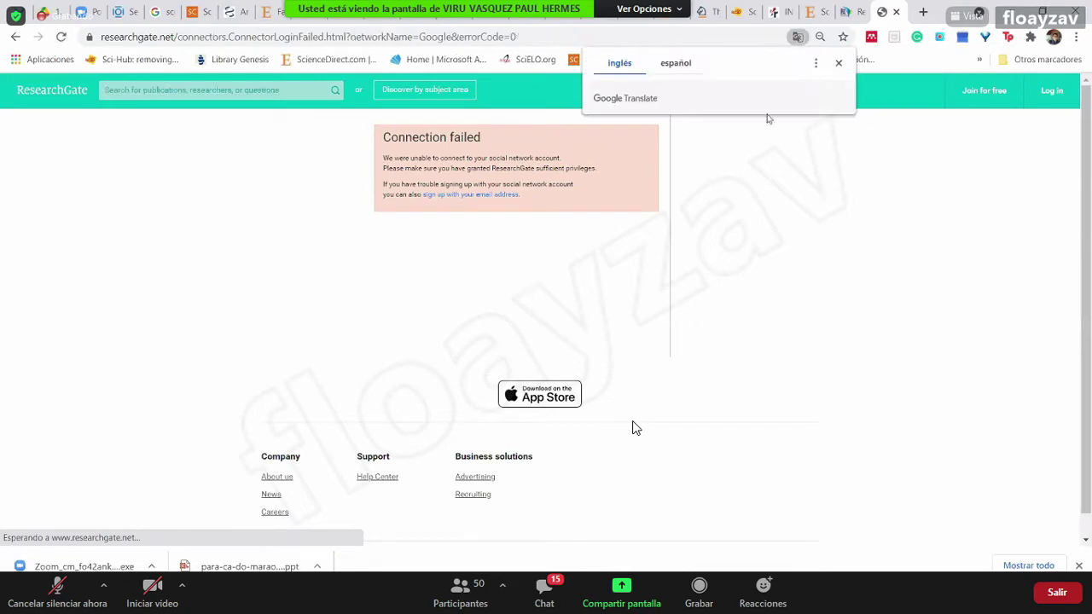
left_click(839, 65)
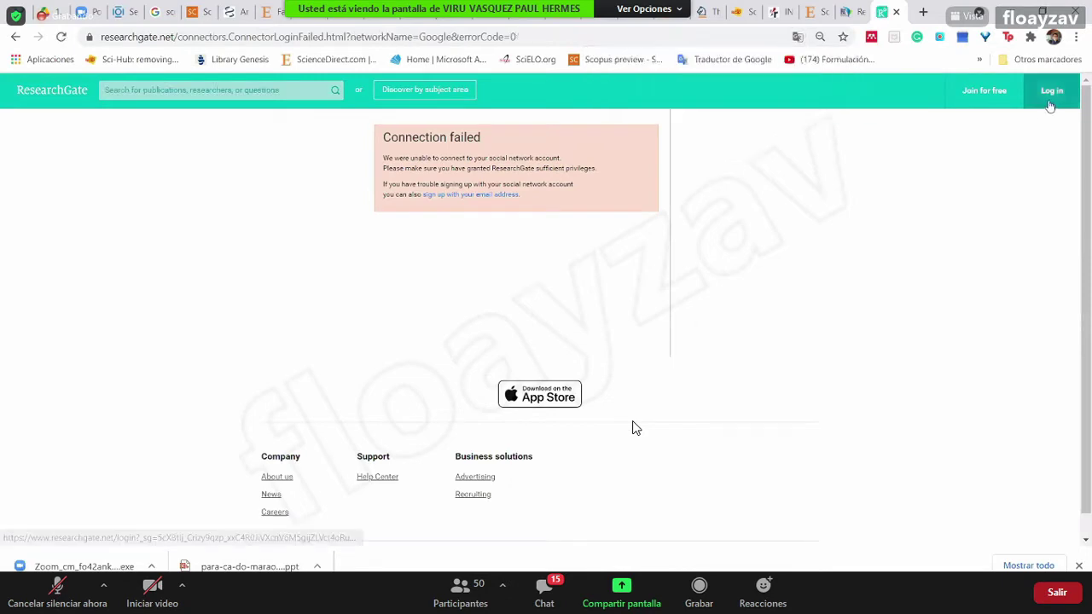
left_click(1052, 90)
left_click(966, 155)
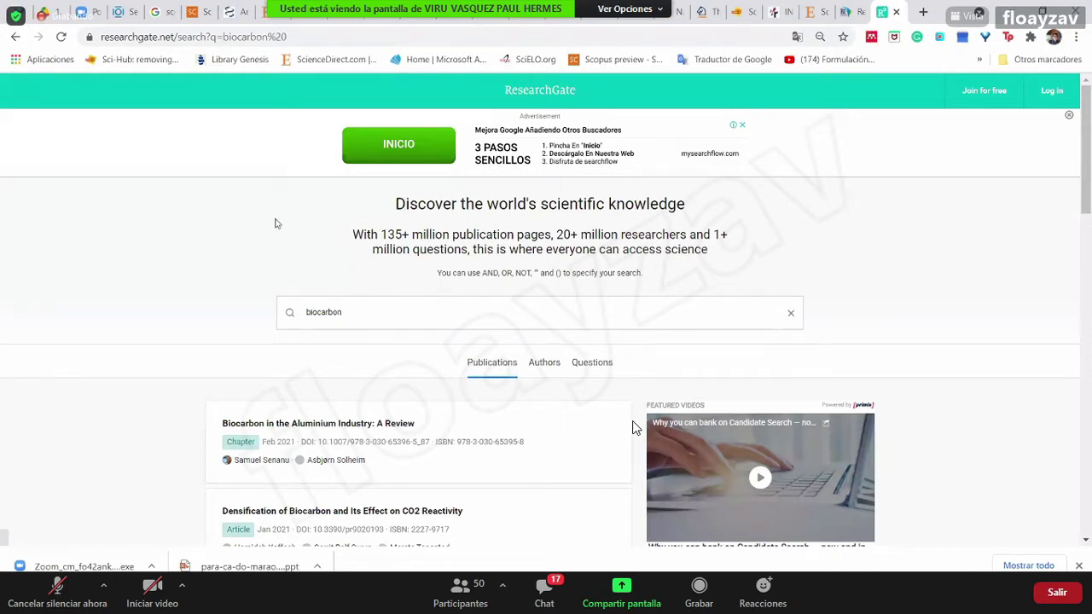
Open "The Influence of Biocarbon Additives on Grease Functionality" from the ResearchGate biocarbon results and translate its page into Spanish
scroll(335, 267, "down", 1)
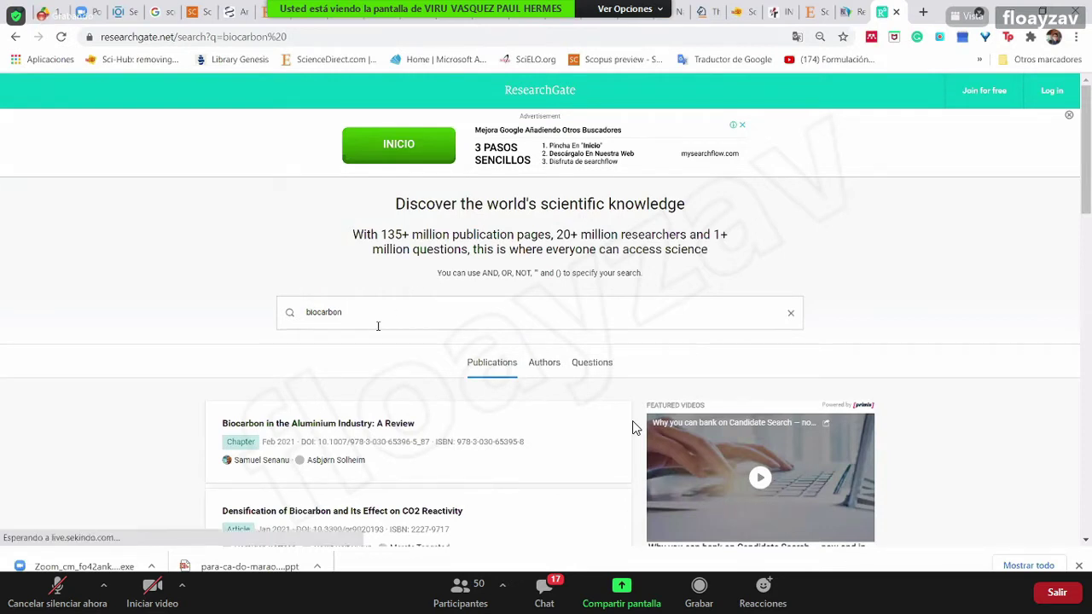
scroll(376, 324, "down", 3)
scroll(373, 324, "down", 1)
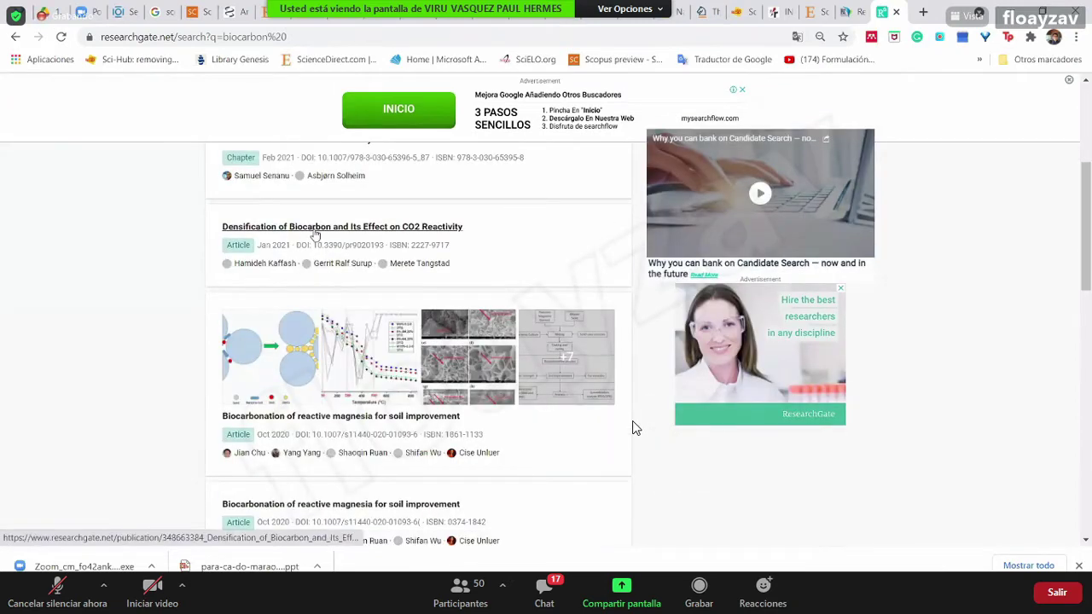
scroll(311, 256, "down", 4)
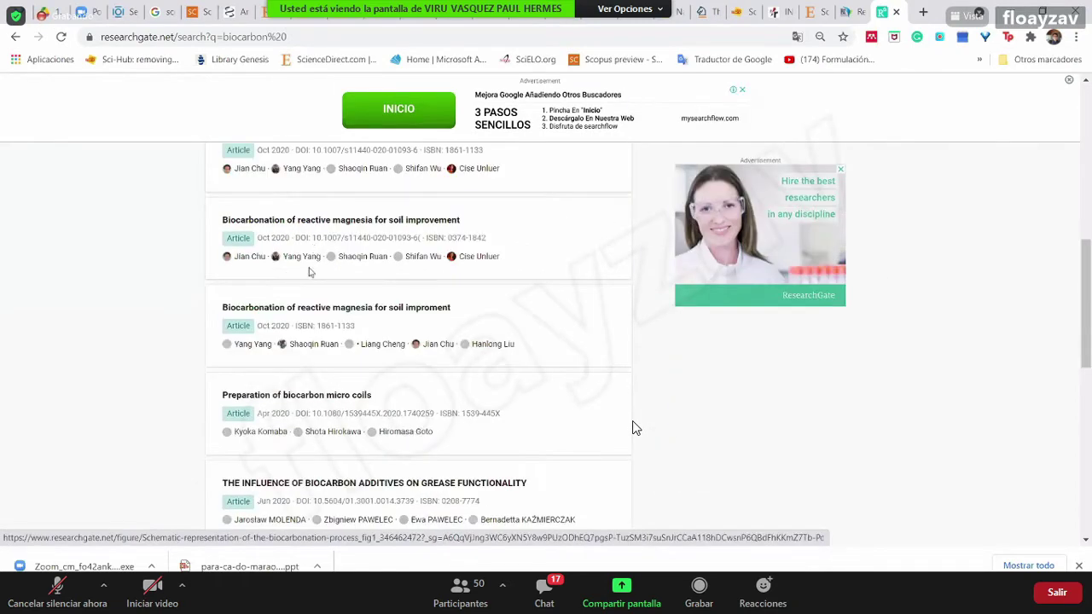
scroll(322, 350, "down", 1)
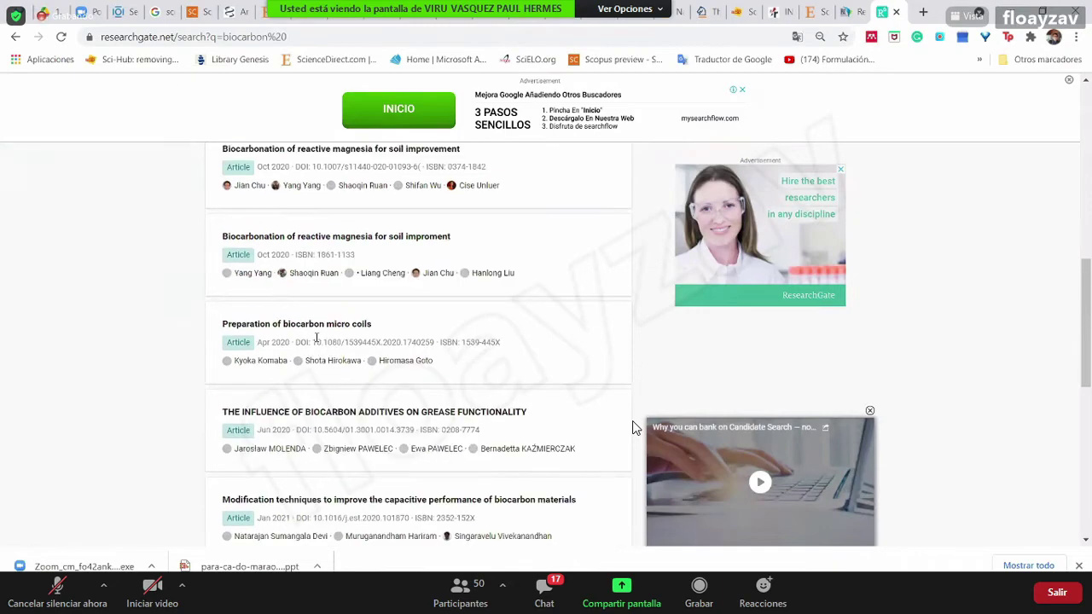
scroll(320, 333, "down", 2)
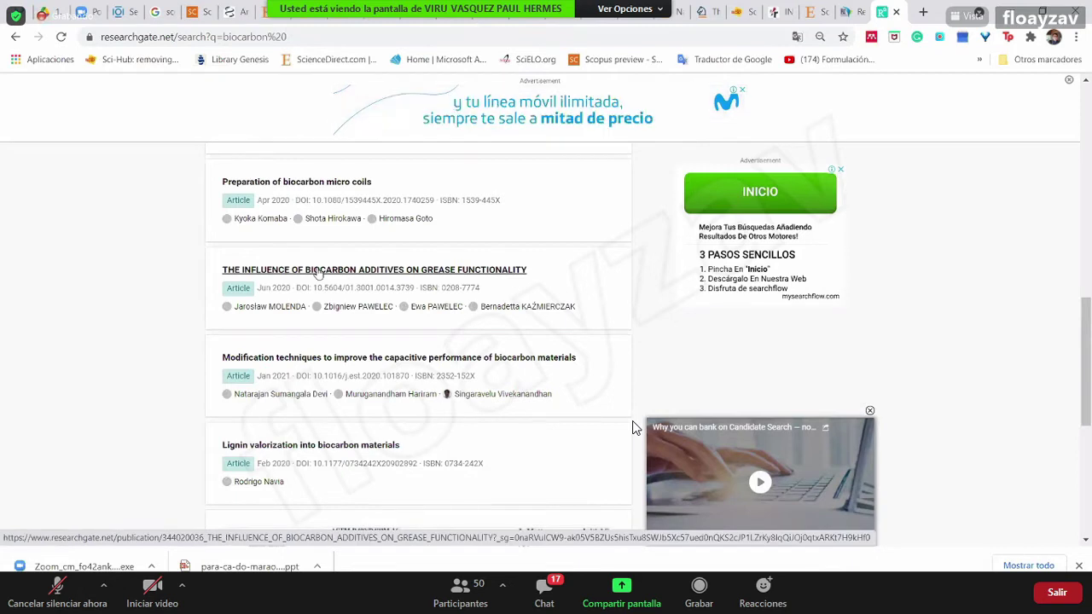
left_click(318, 272)
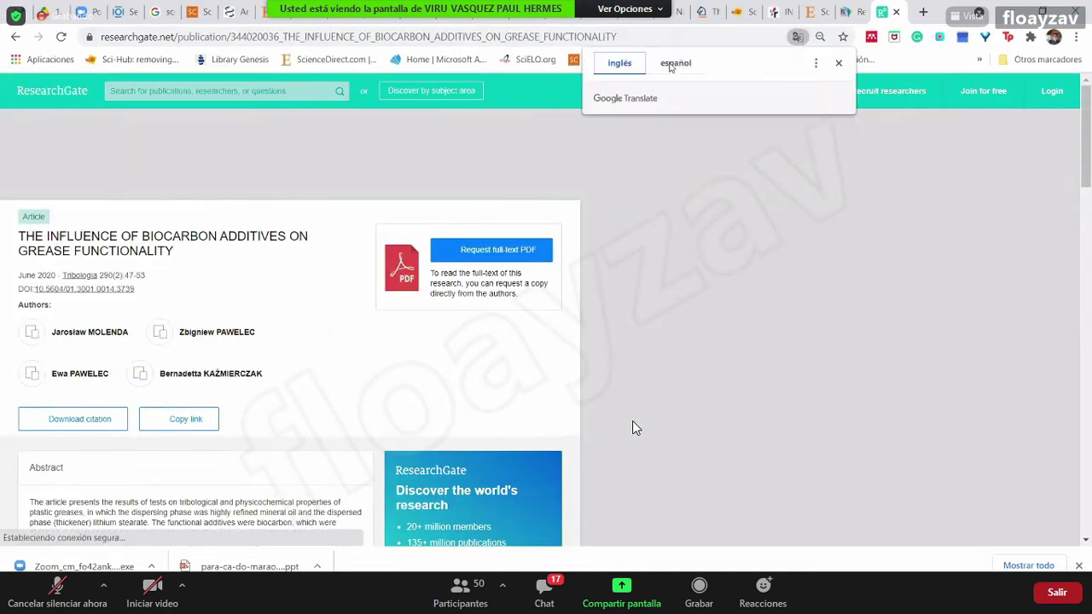
left_click(671, 67)
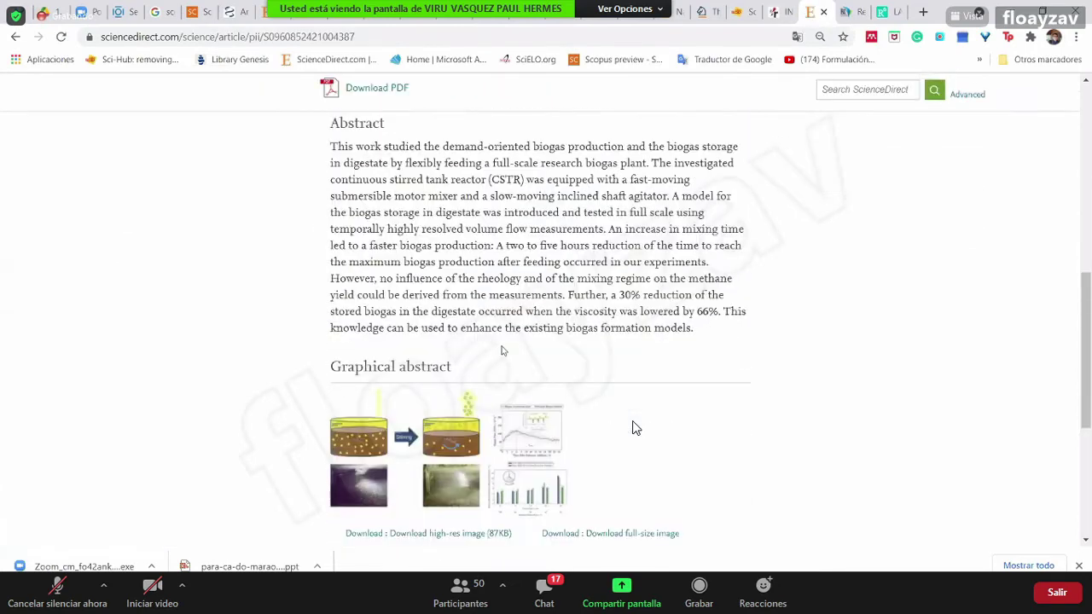
Highlight the DOI link of the ScienceDirect article on demand-oriented biogas production
scroll(632, 427, "up", 15)
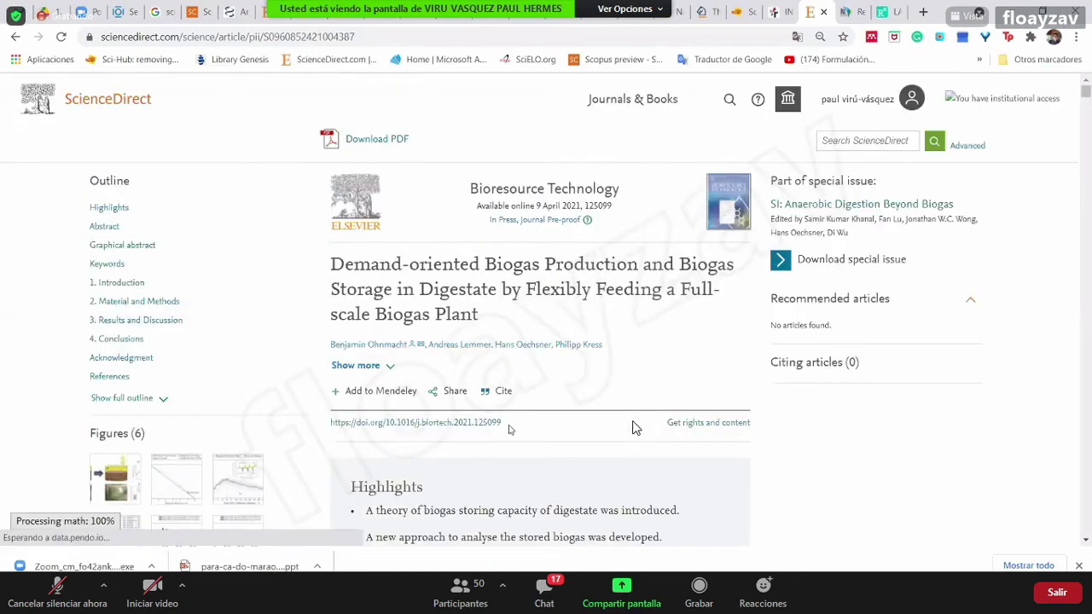
left_click_drag(537, 426, 319, 429)
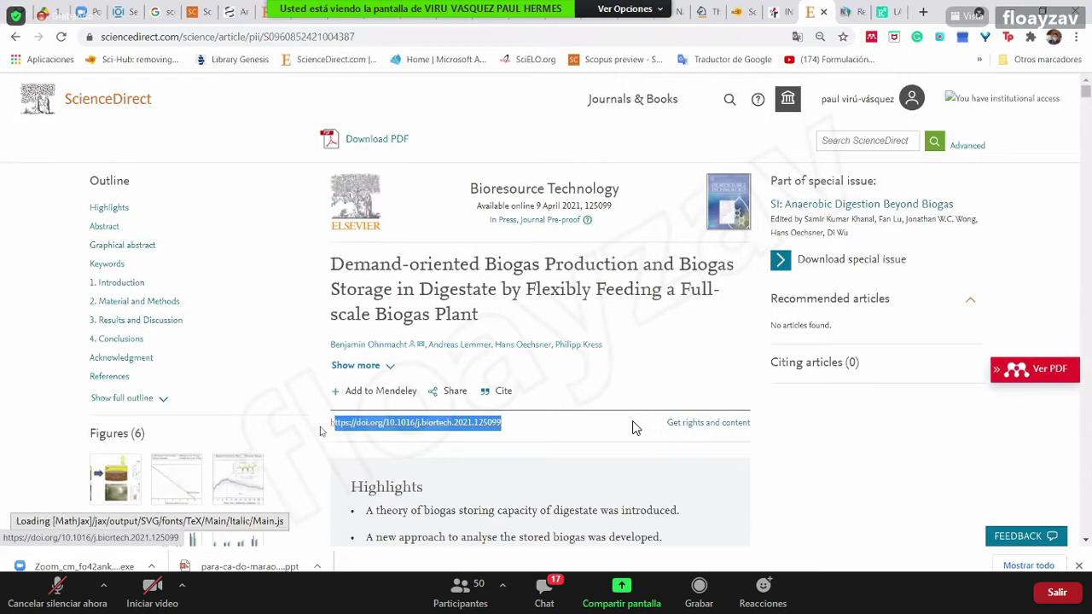
left_click(528, 432)
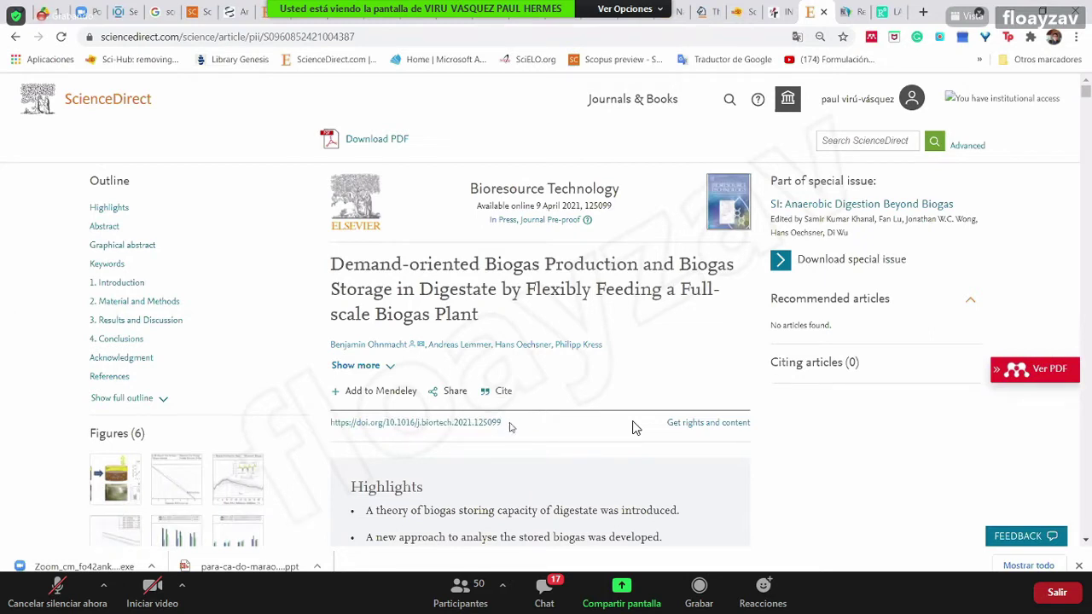
Show the corresponding author's contact details for the biogas article and highlight the author's e-mail address
left_click(415, 346)
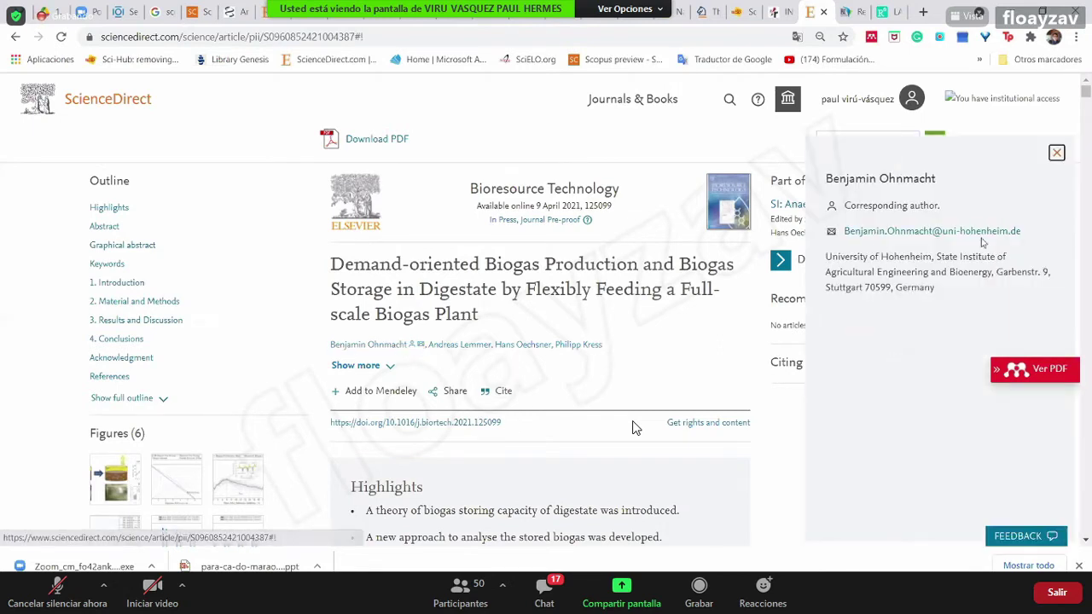
left_click_drag(1021, 232, 851, 236)
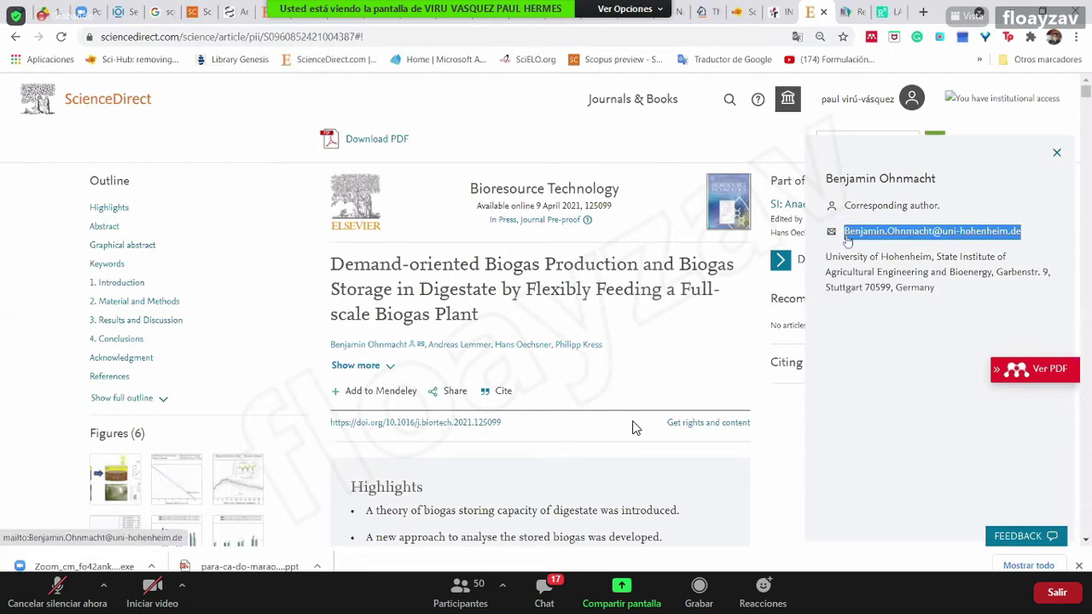
left_click(1022, 232)
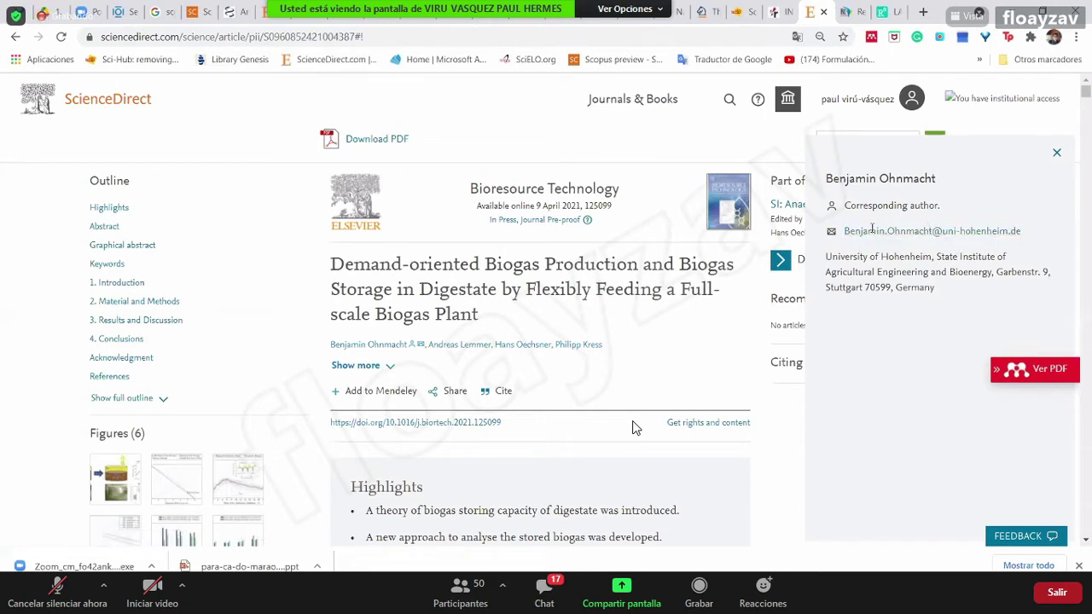
left_click_drag(1022, 232, 867, 234)
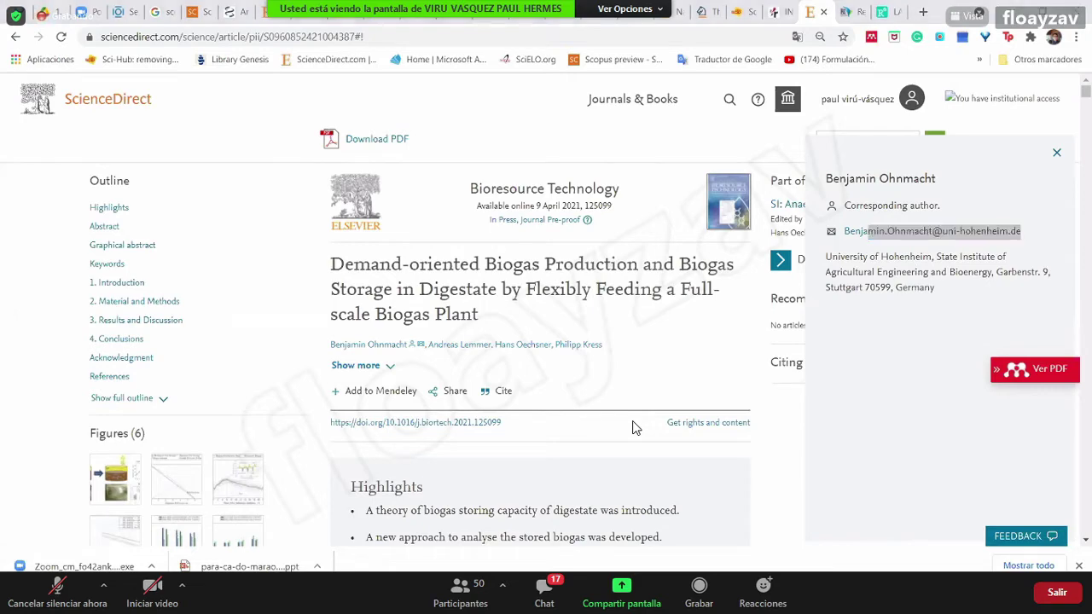
Switch to PowerPoint and start the slide show from closing slide 27
key("alt+Tab")
left_click(59, 504)
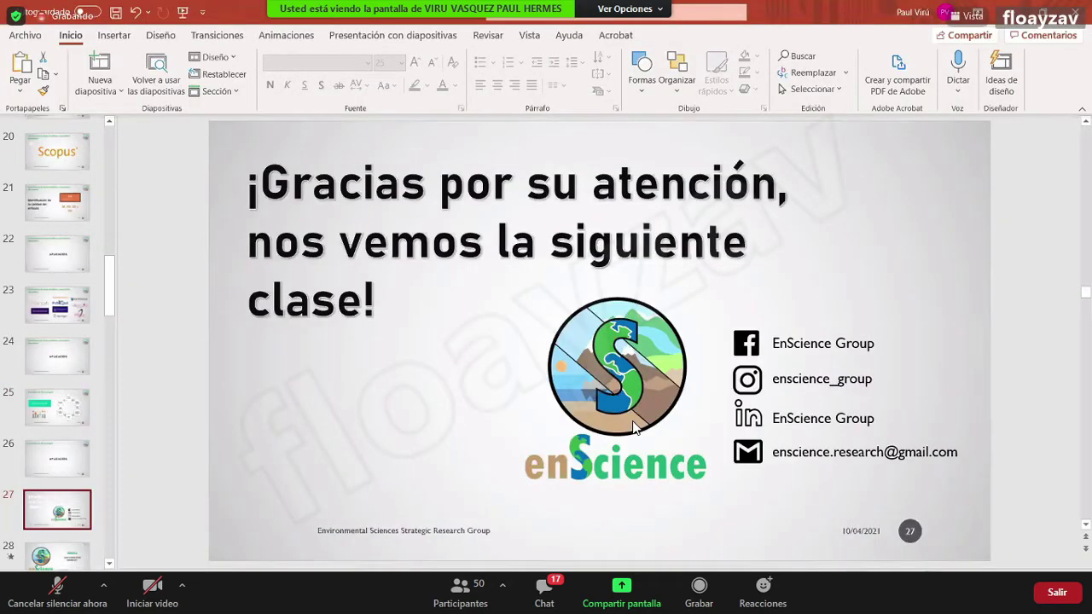
key("shift+F5")
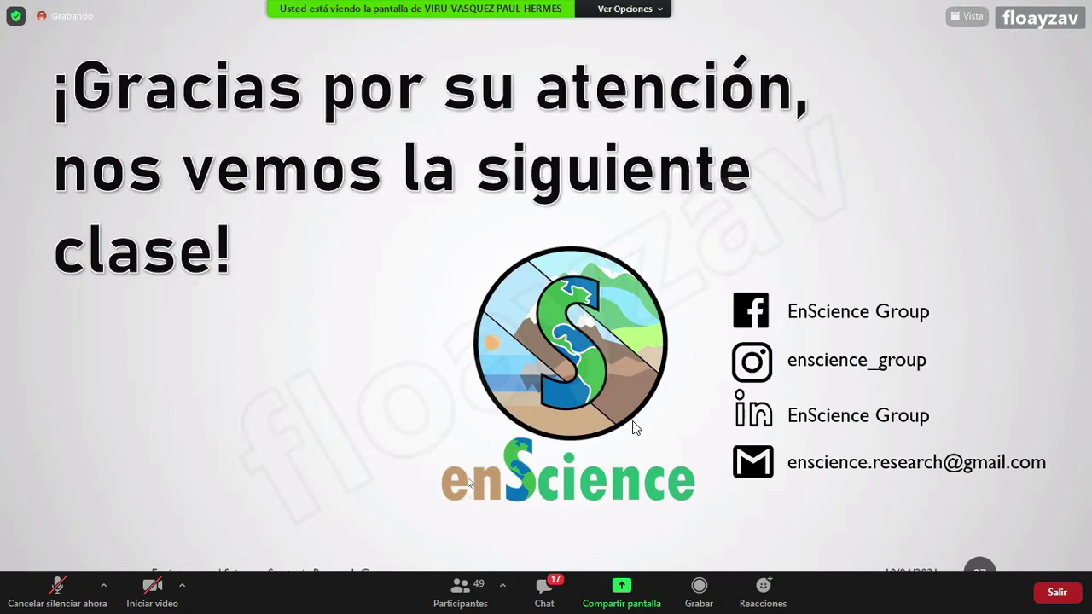
Look through the Zoom participants list to its end and close it
left_click(459, 587)
scroll(660, 291, "down", 3)
scroll(660, 291, "down", 10)
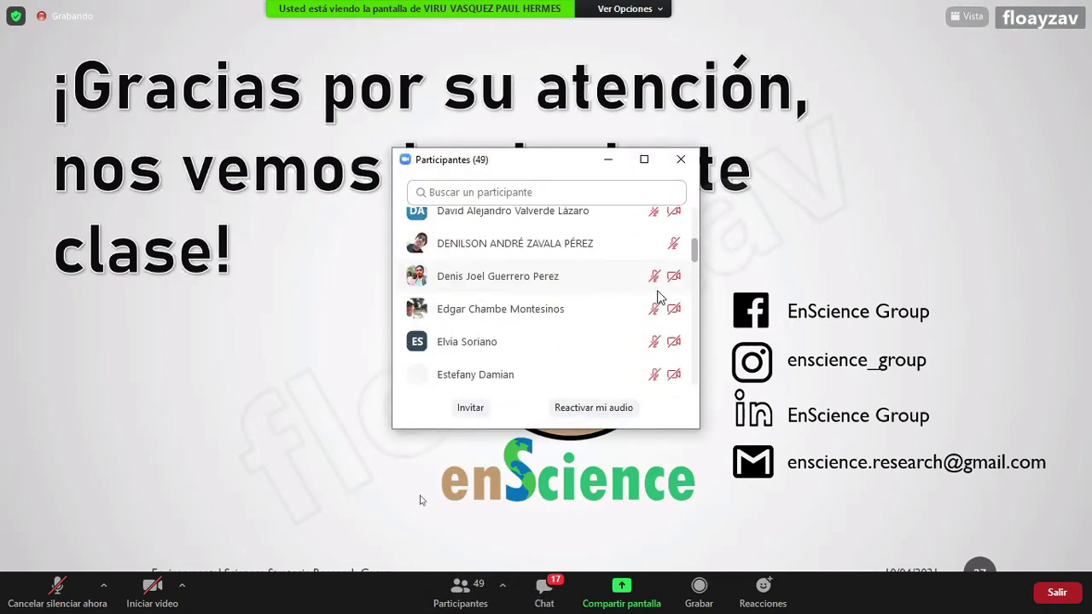
scroll(661, 304, "down", 10)
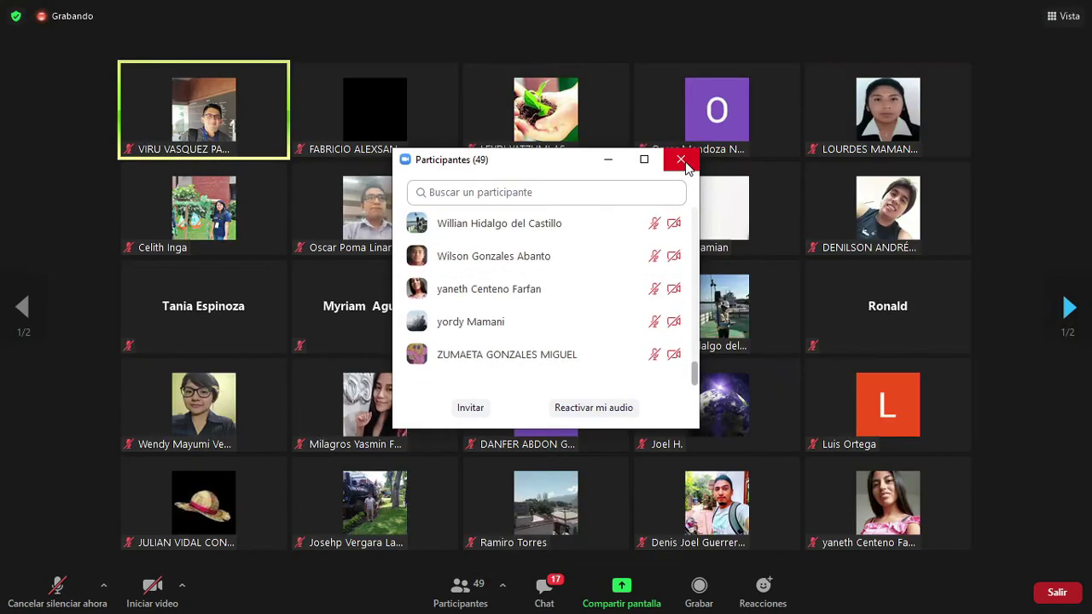
left_click(681, 160)
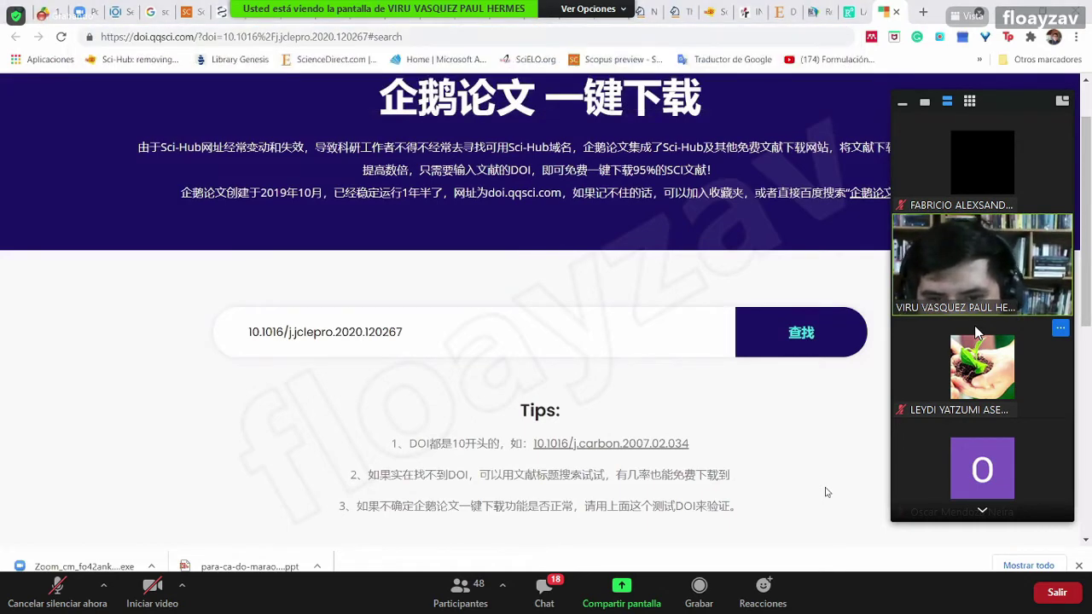
Copy the shared doi.qqsci.com link from the Zoom meeting chat and open a new browser tab, closing the chat
left_click(544, 587)
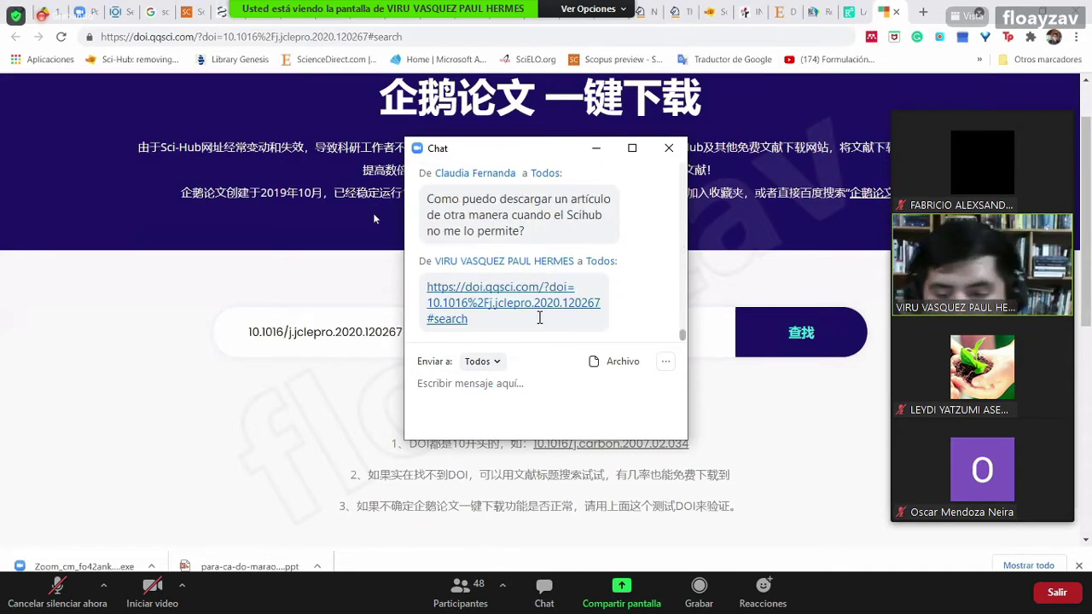
left_click_drag(483, 321, 419, 284)
right_click(425, 291)
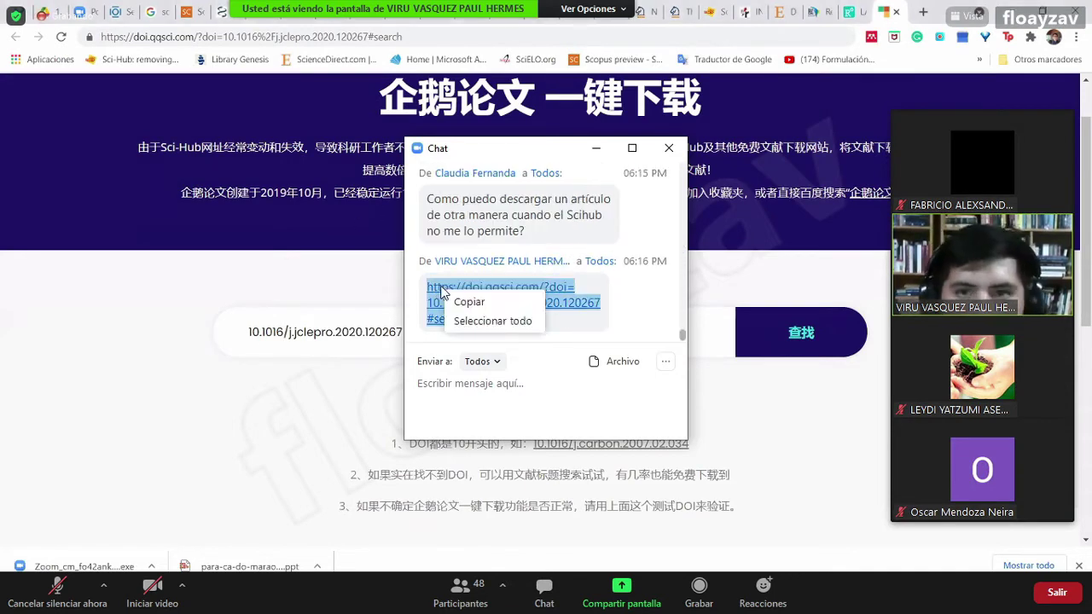
left_click(455, 300)
key("ctrl+t")
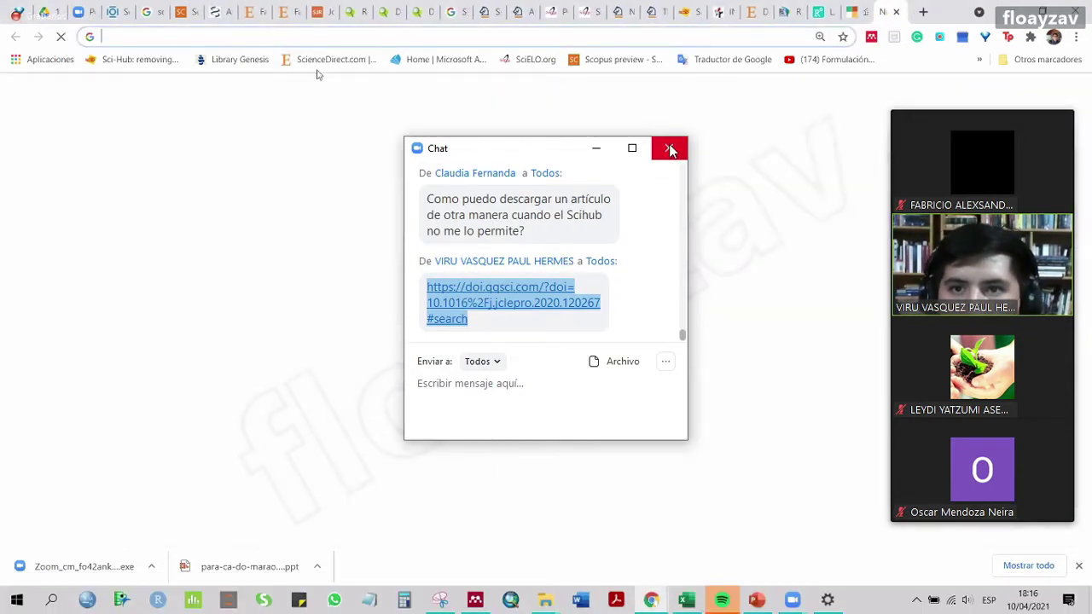
left_click(669, 149)
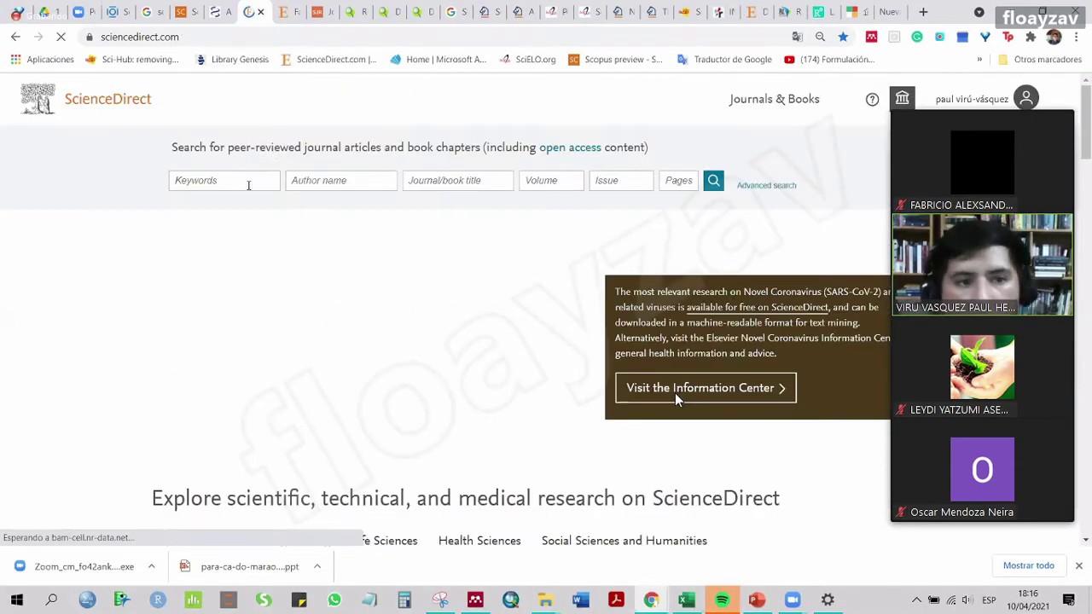
Search ScienceDirect for "water treatment" and open the article on microplastics removal efficiency of a drinking water treatment plant
type("wat")
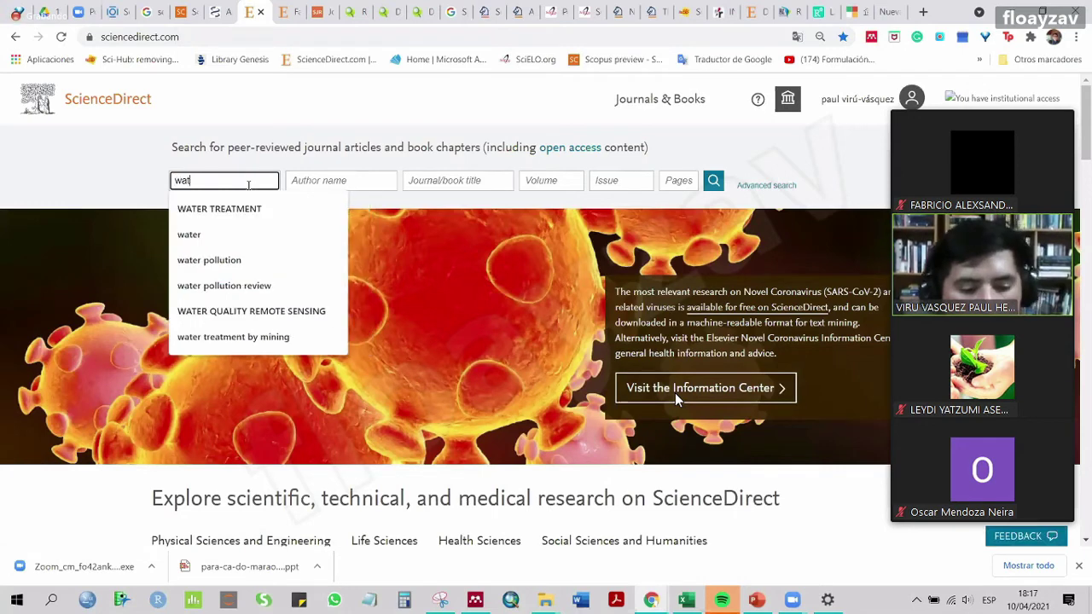
type("er treatment")
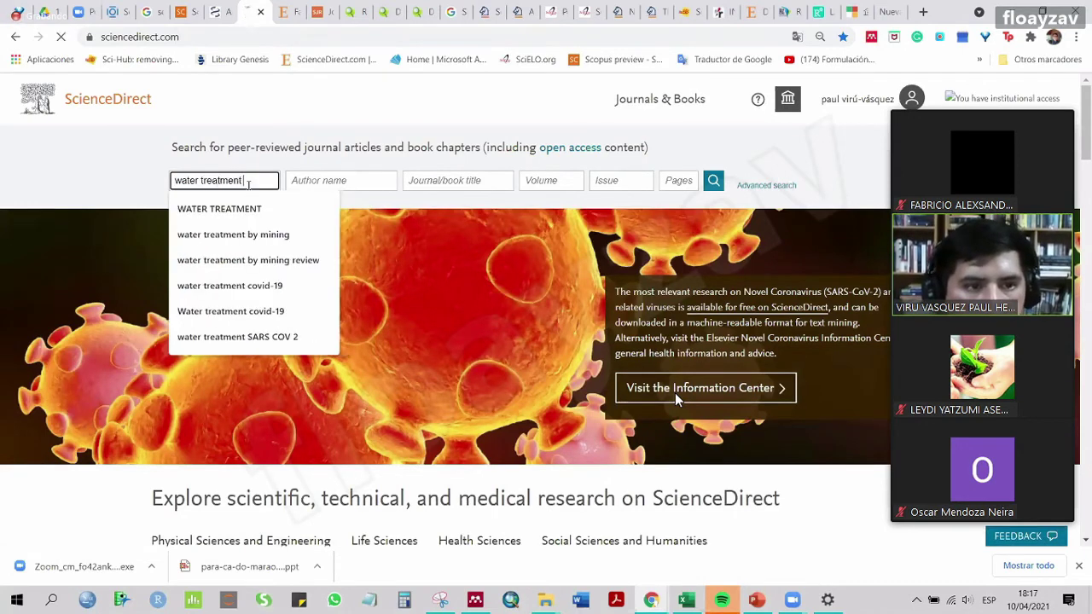
key("Return")
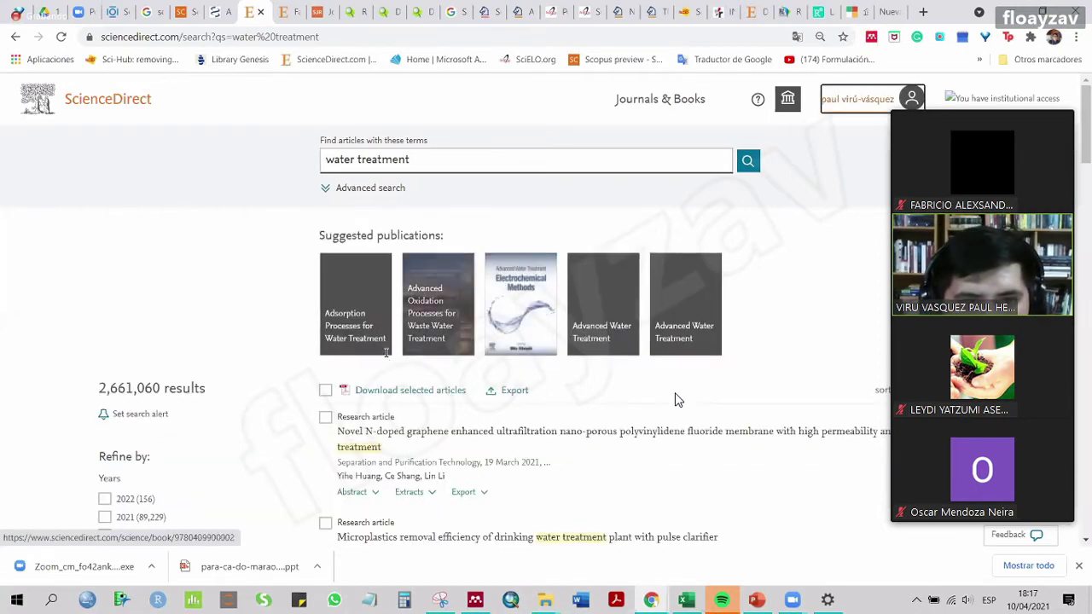
scroll(384, 346, "down", 3)
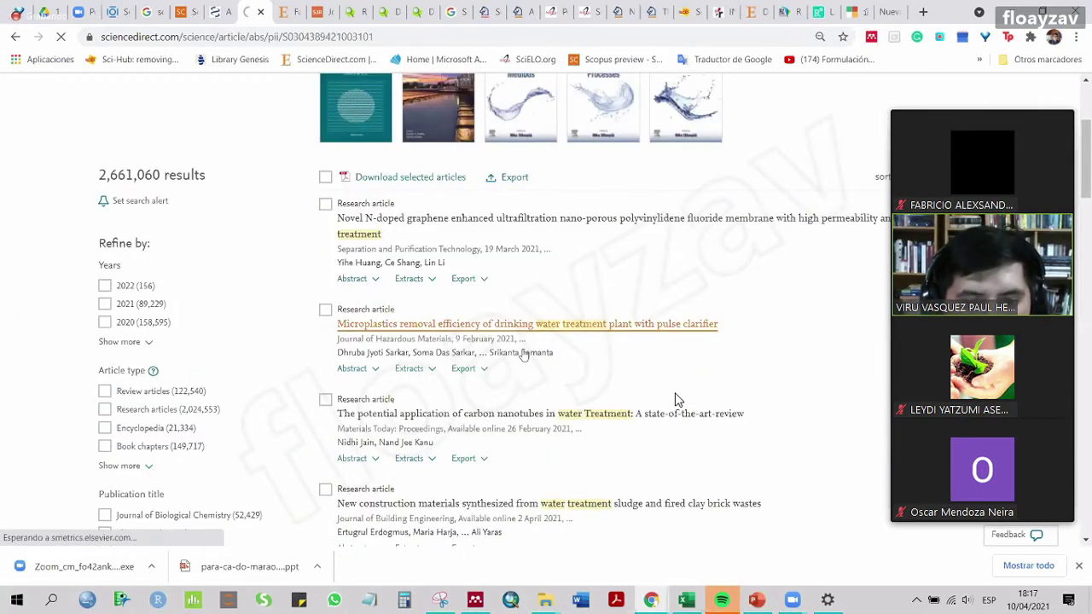
Select the microplastics article's web address and its DOI 10.1016/j.jhazmat.2021.125347, and switch to the doi.qqsci.com download page
left_click(300, 39)
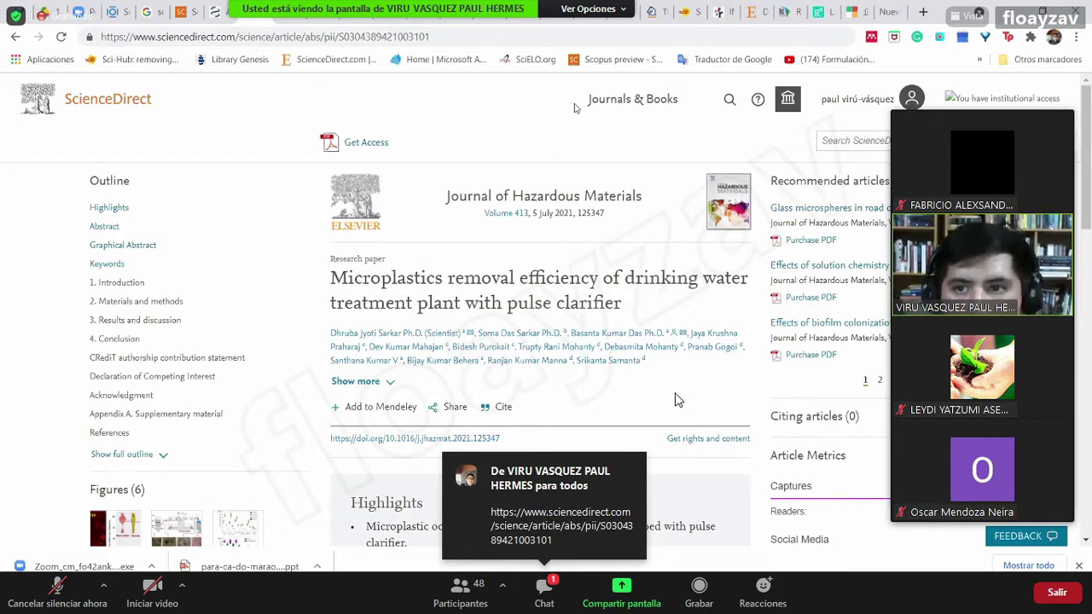
left_click_drag(386, 438, 500, 438)
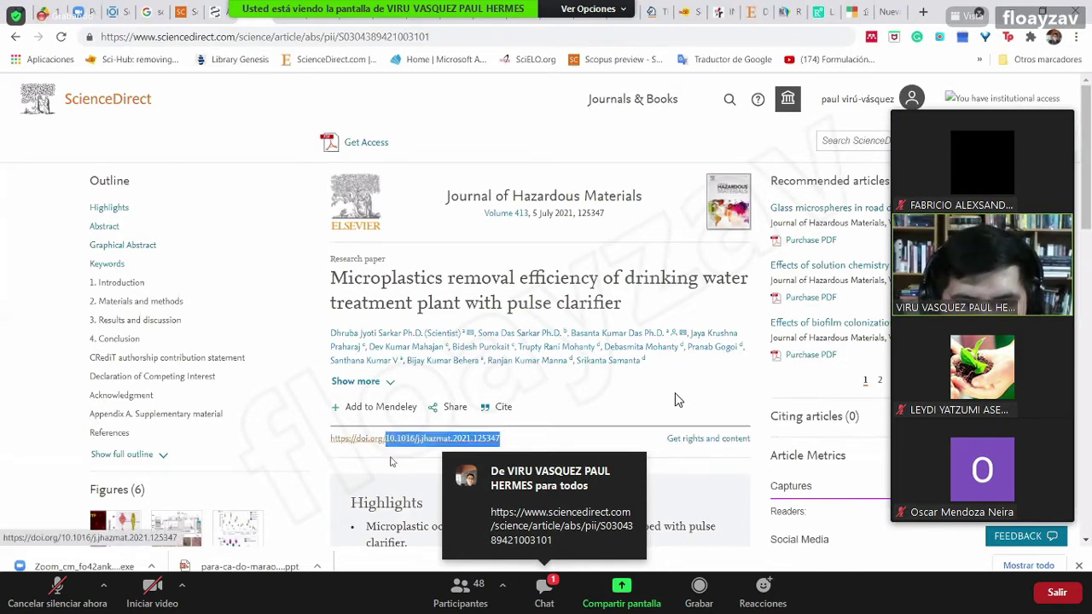
left_click(856, 10)
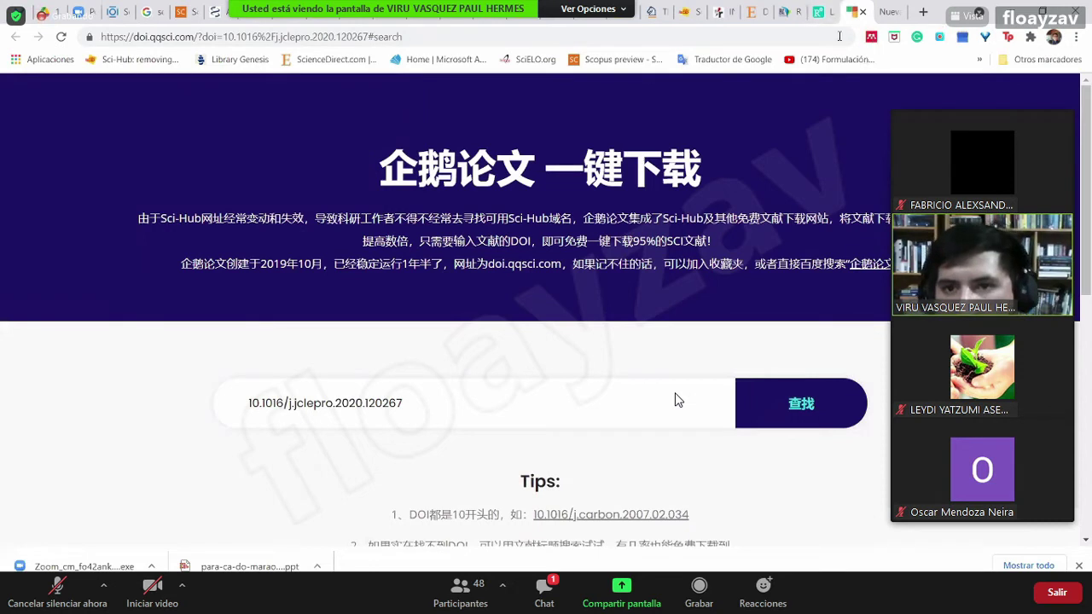
key("ctrl+l")
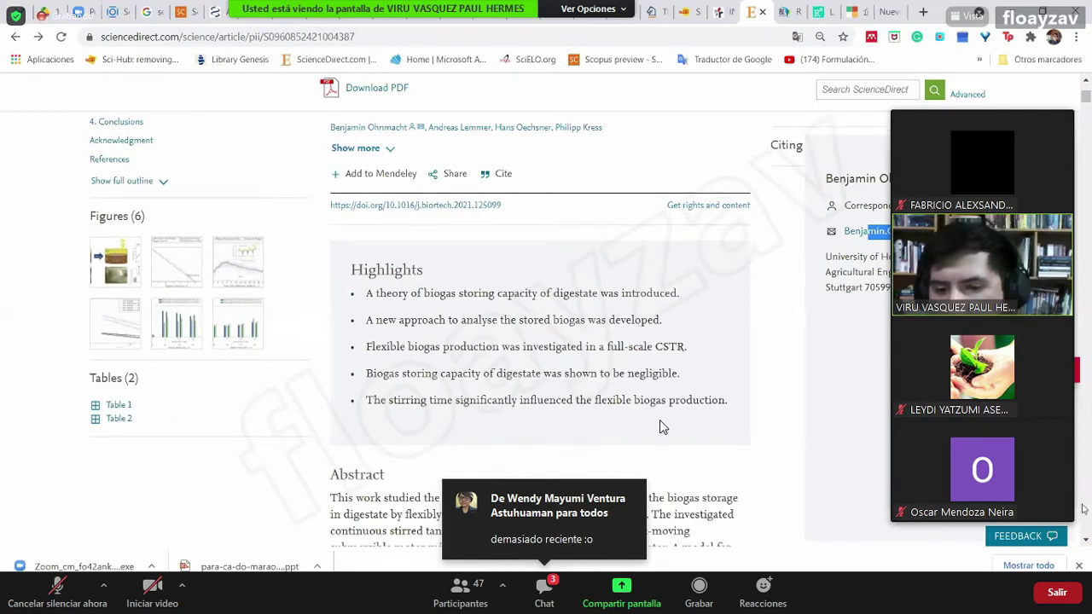
Skim the demand-oriented biogas article, return to the biogas search results and restrict them to the year 2020
scroll(664, 426, "down", 2)
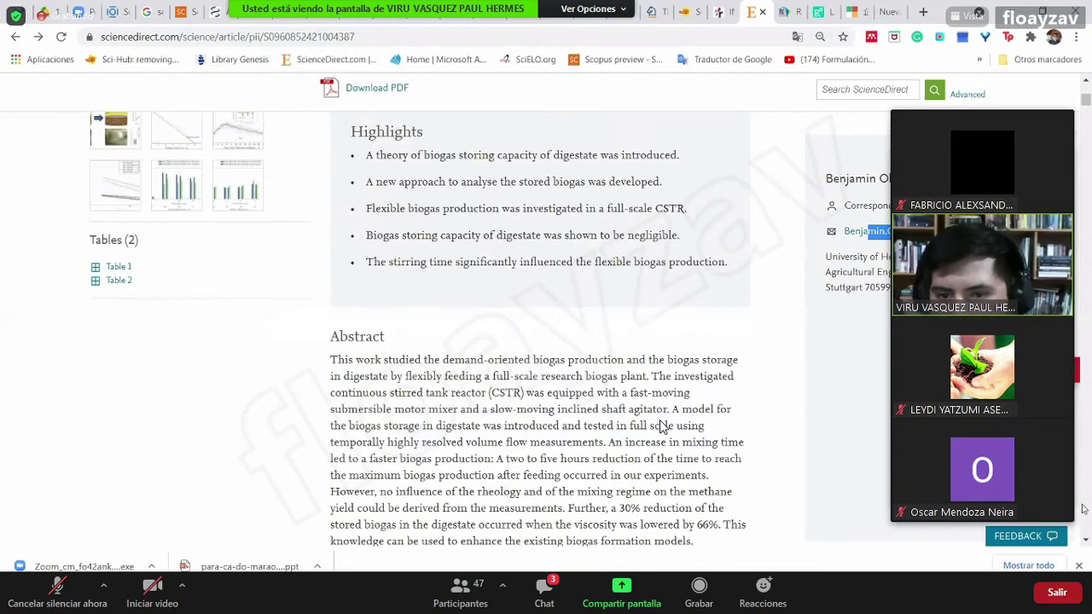
scroll(664, 426, "up", 5)
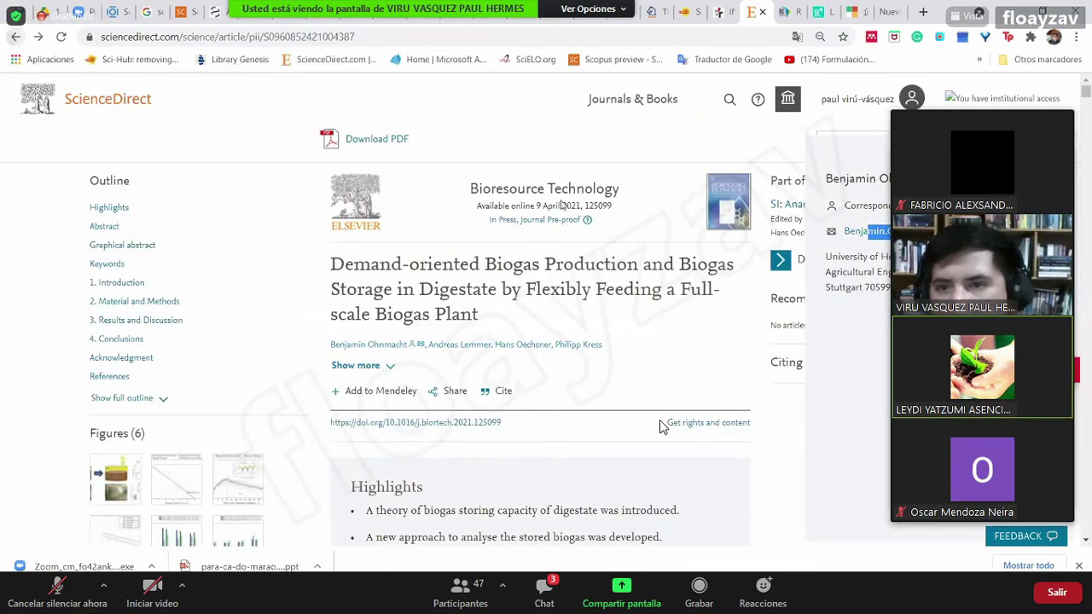
key("alt+Left")
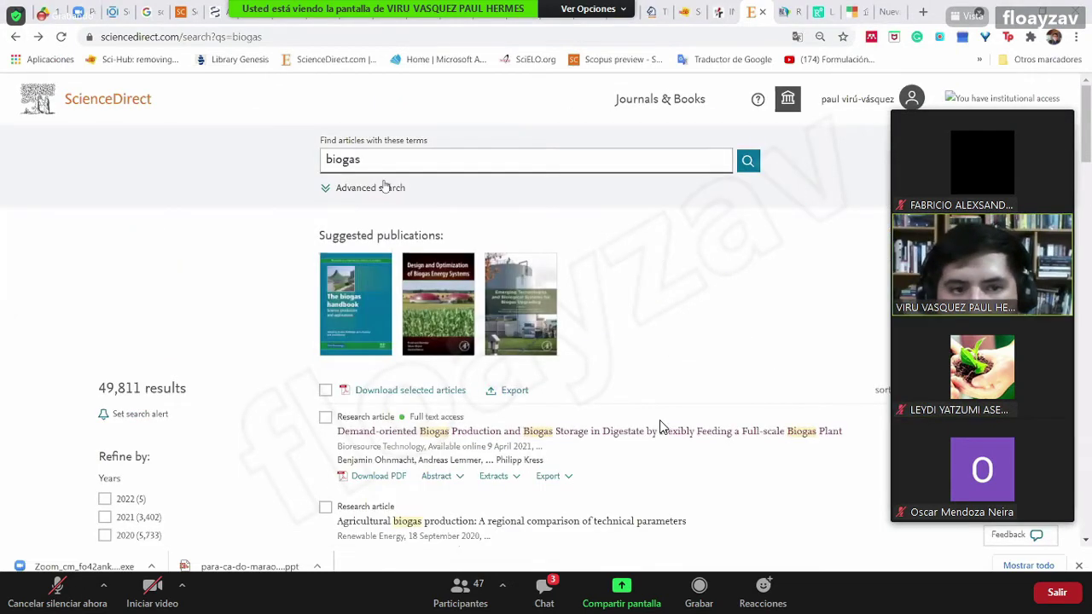
scroll(664, 427, "down", 1)
scroll(198, 291, "down", 2)
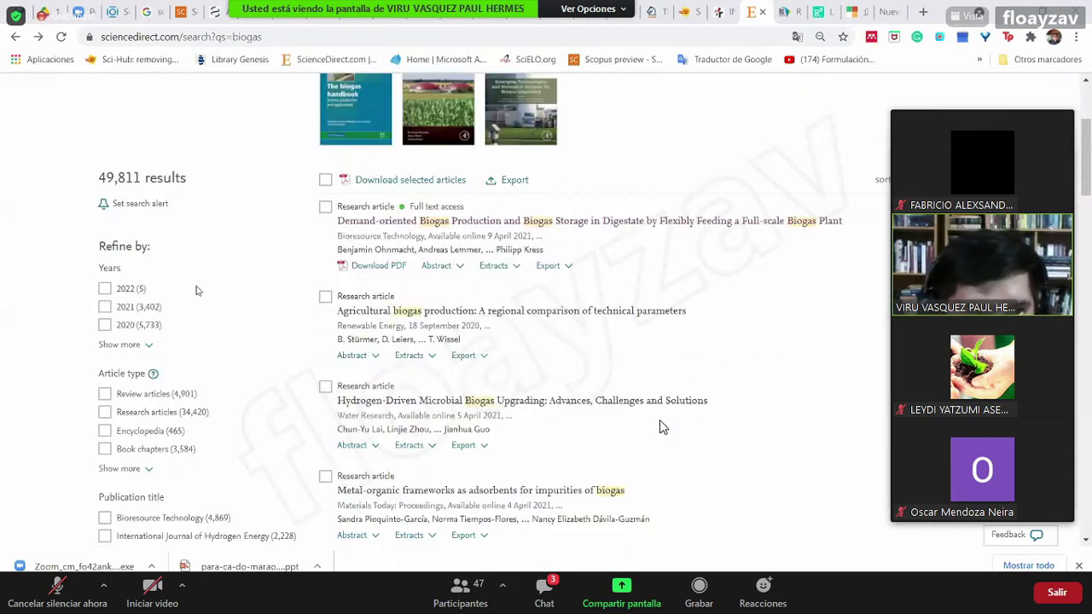
scroll(109, 176, "down", 2)
left_click(105, 180)
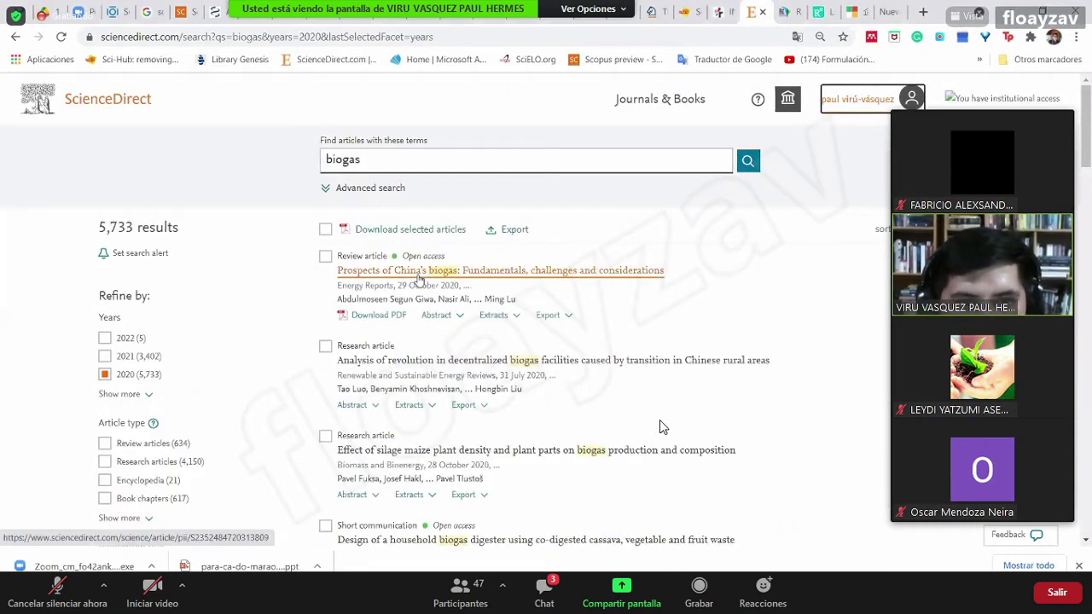
Open the review article "Prospects of China's biogas: Fundamentals, challenges and considerations" and select its web address
left_click(370, 280)
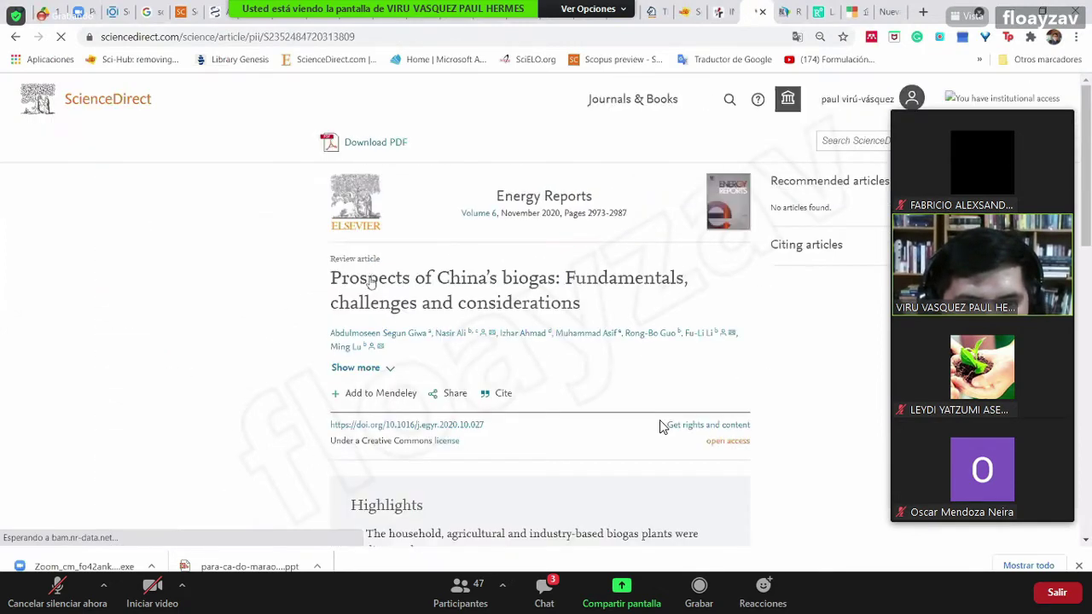
scroll(662, 426, "down", 1)
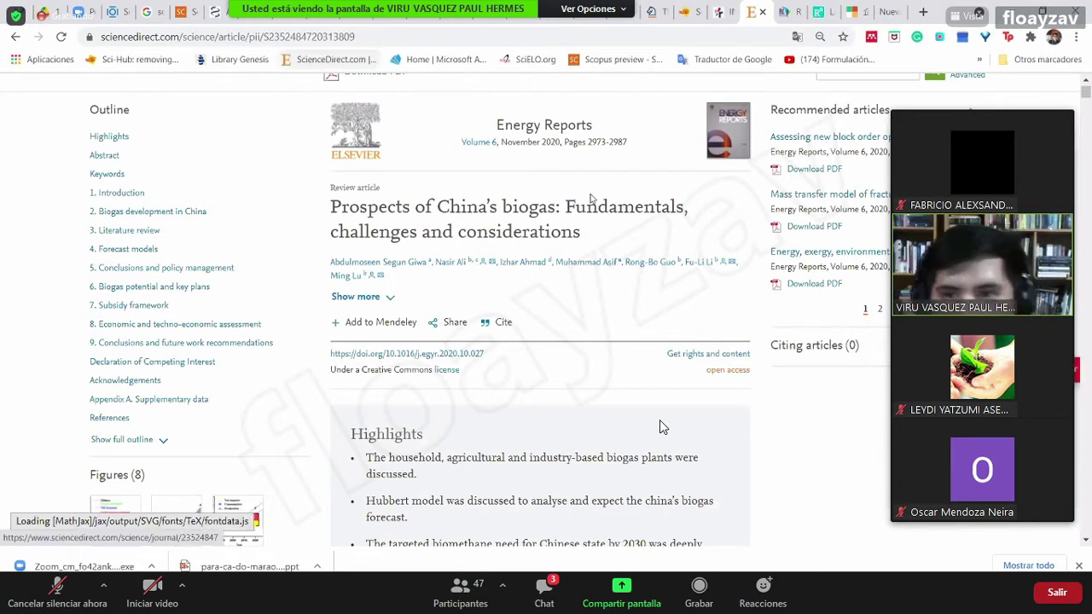
key("ctrl+l")
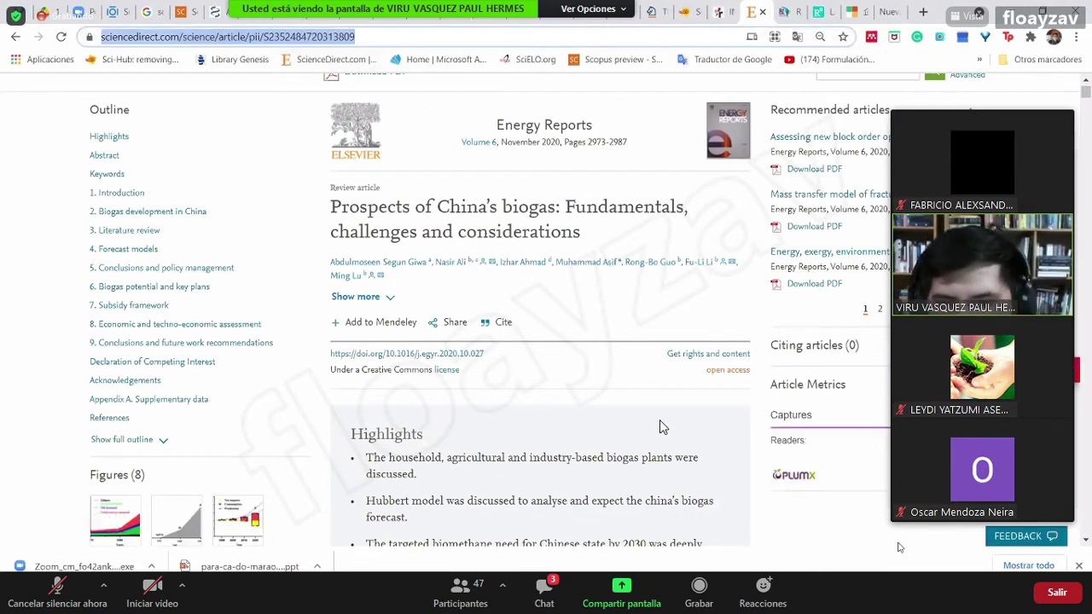
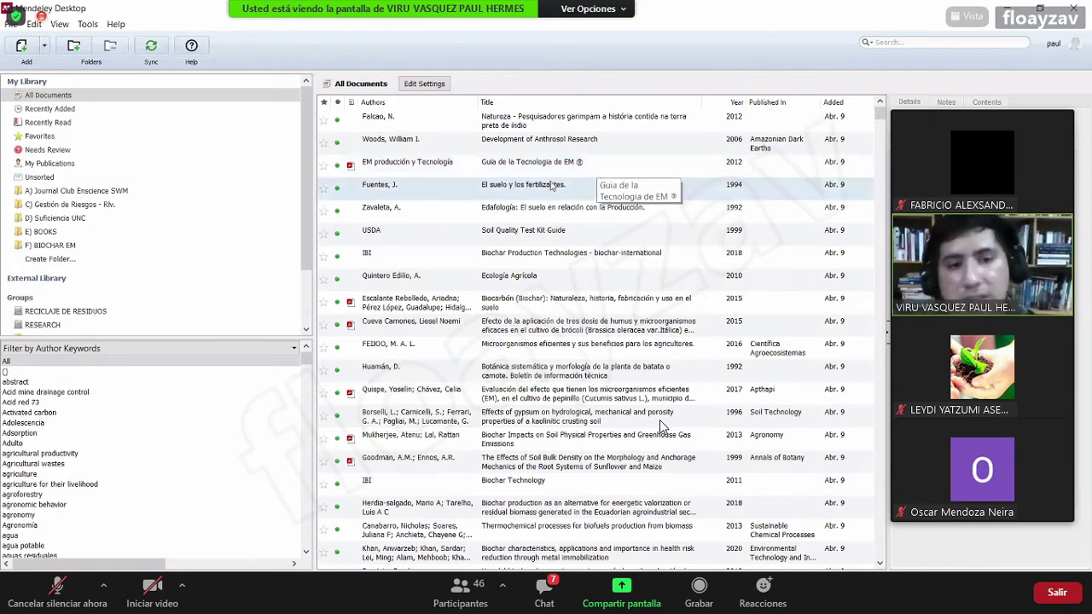
Examine the reference entries listed under All Documents in the Mendeley library
scroll(555, 187, "down", 10)
scroll(662, 427, "down", 10)
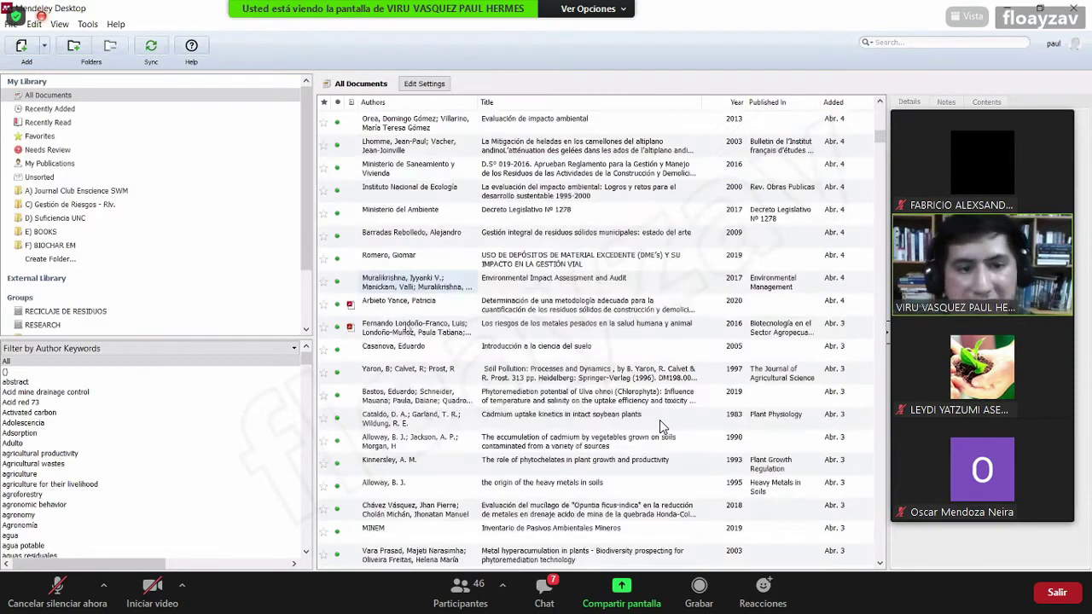
scroll(662, 427, "down", 5)
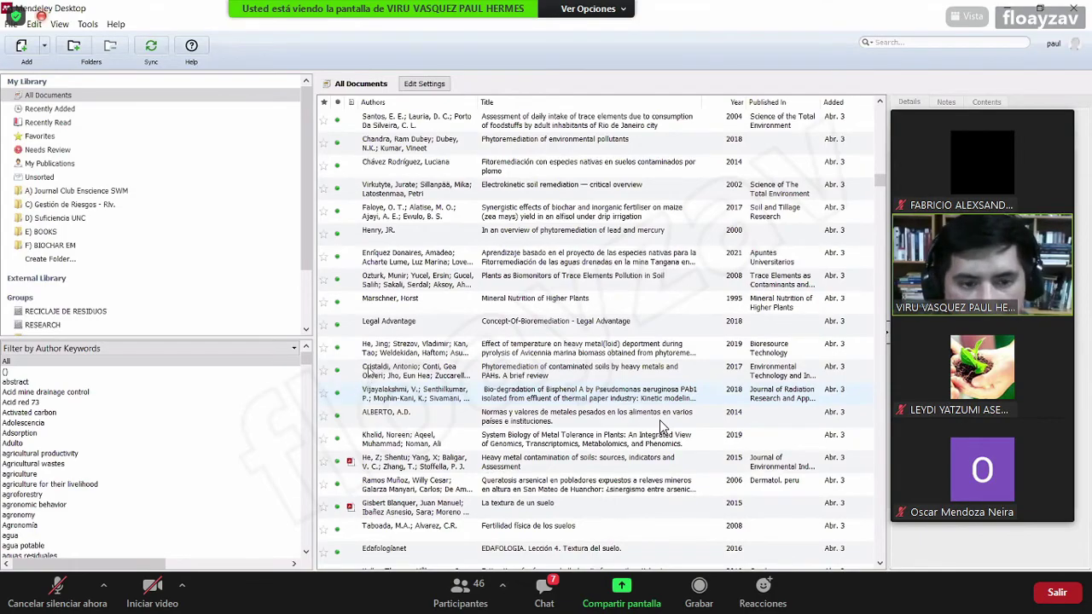
scroll(662, 426, "down", 2)
scroll(662, 426, "down", 2)
scroll(663, 426, "down", 5)
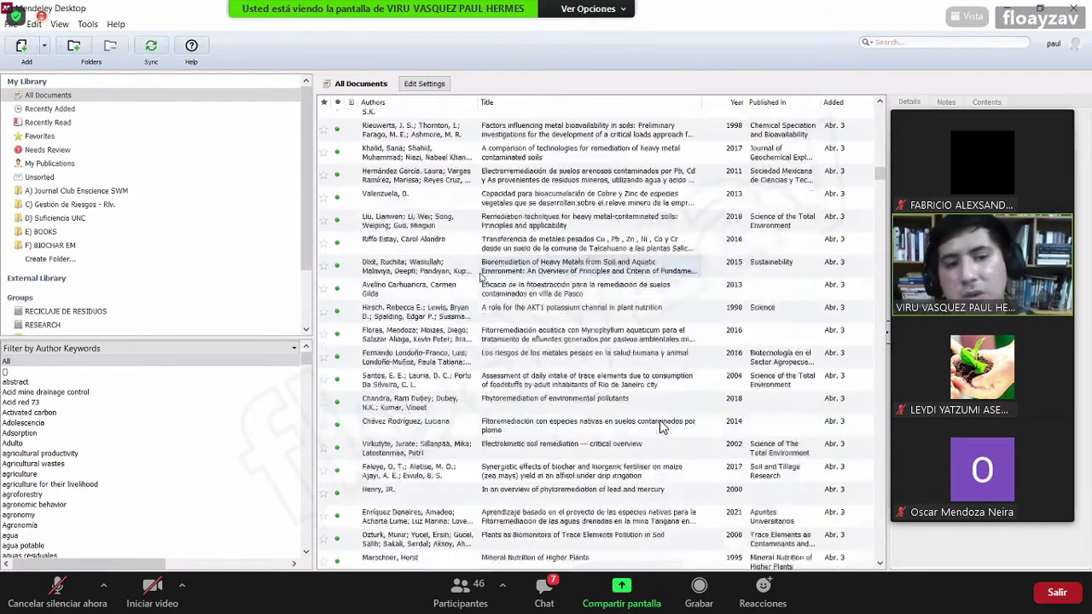
scroll(661, 427, "down", 6)
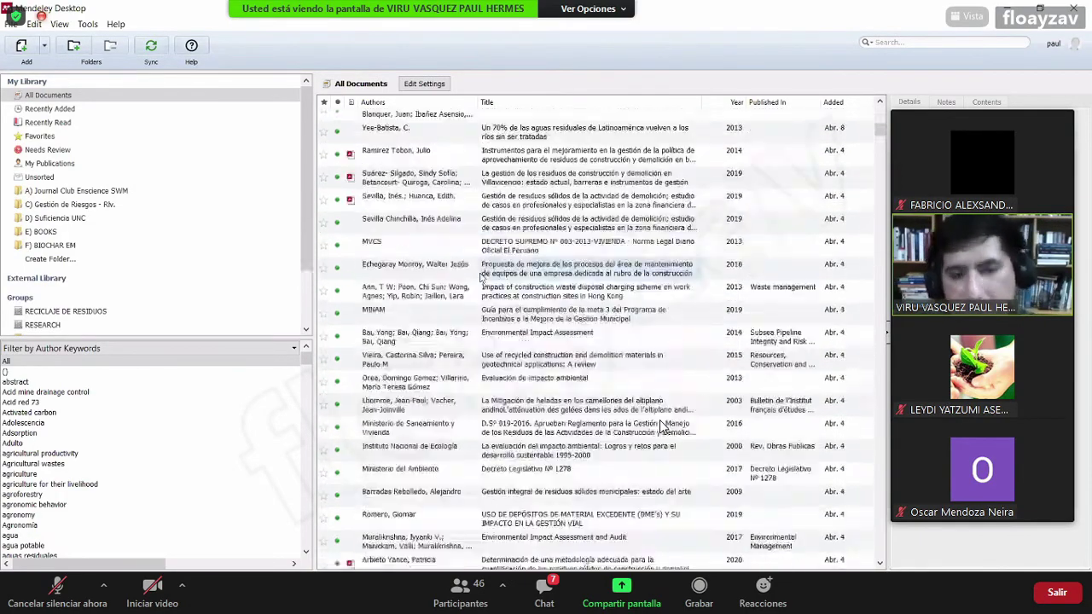
scroll(662, 427, "up", 6)
scroll(662, 427, "down", 6)
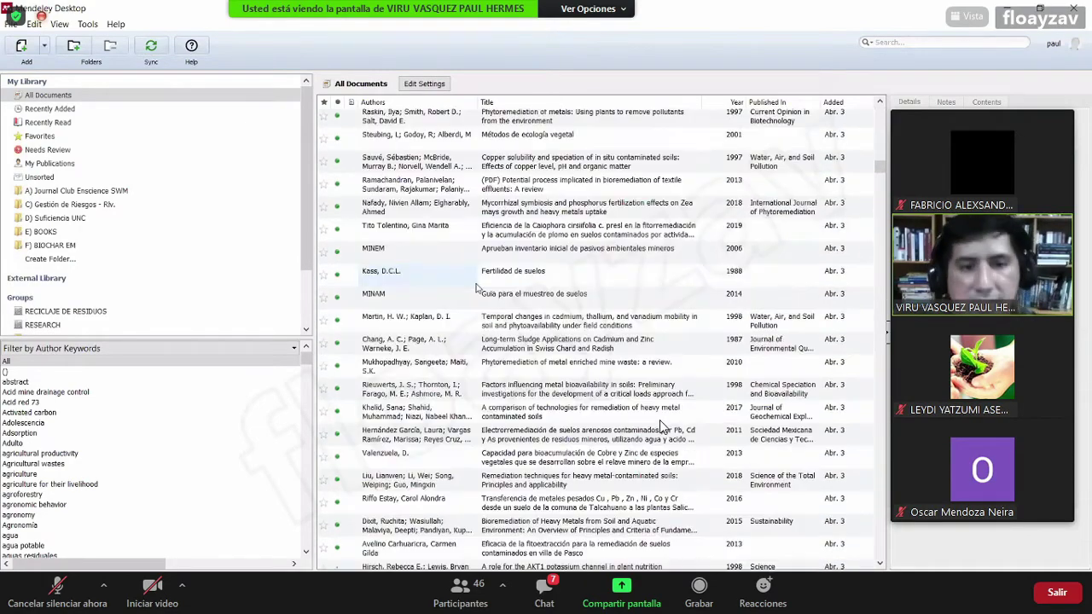
scroll(663, 426, "down", 15)
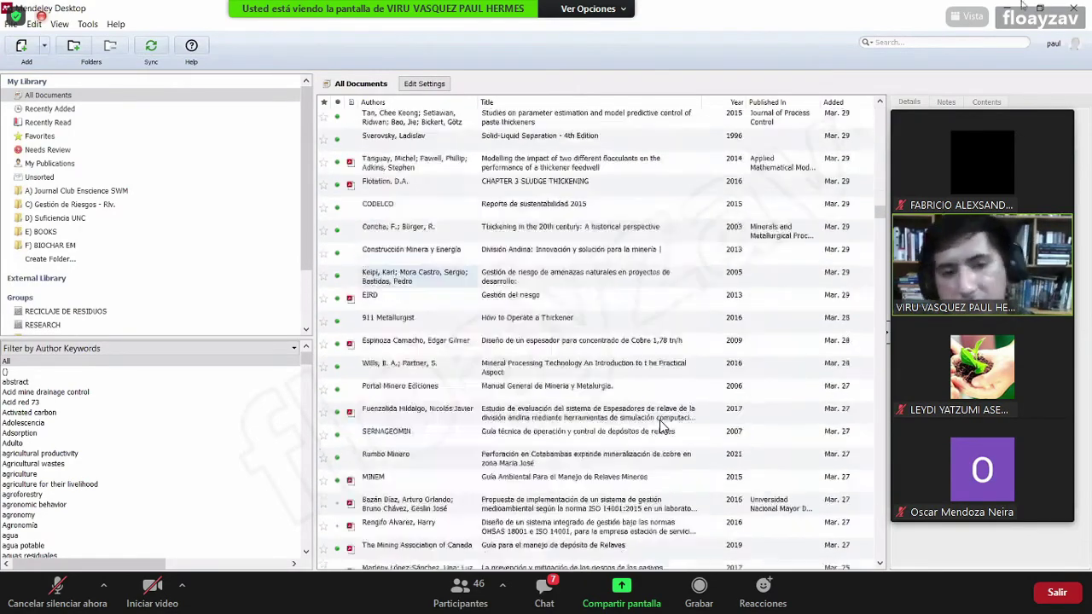
Switch to PowerPoint and display slide 43 on reading and editing text with Mendeley
key("alt+Tab")
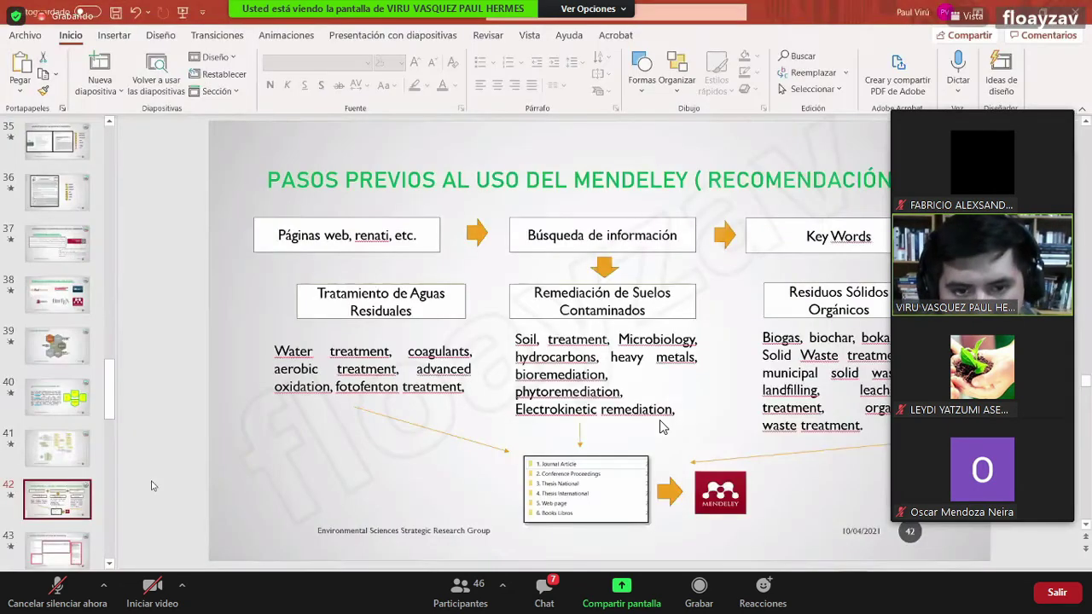
left_click(43, 543)
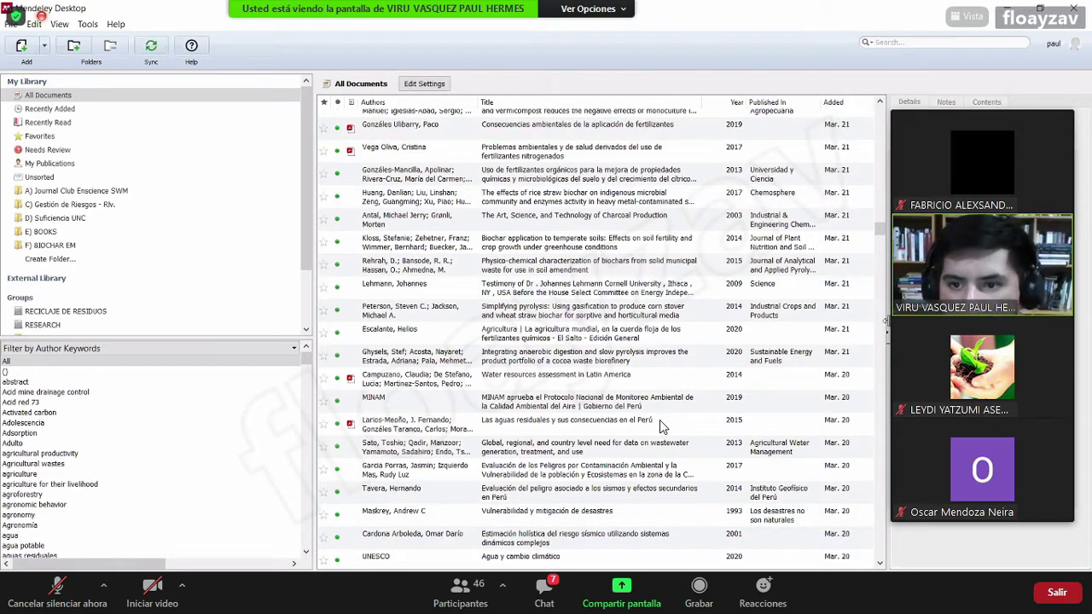
Widen the document details pane in Mendeley Desktop and look through the library's folders and groups
left_click_drag(1078, 346, 1087, 342)
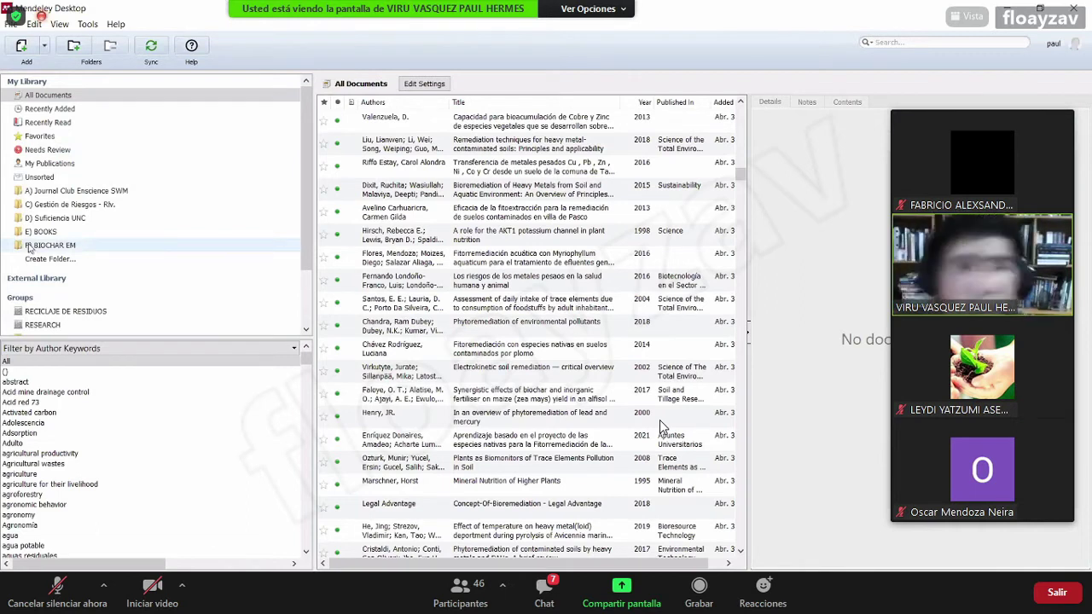
scroll(51, 248, "down", 3)
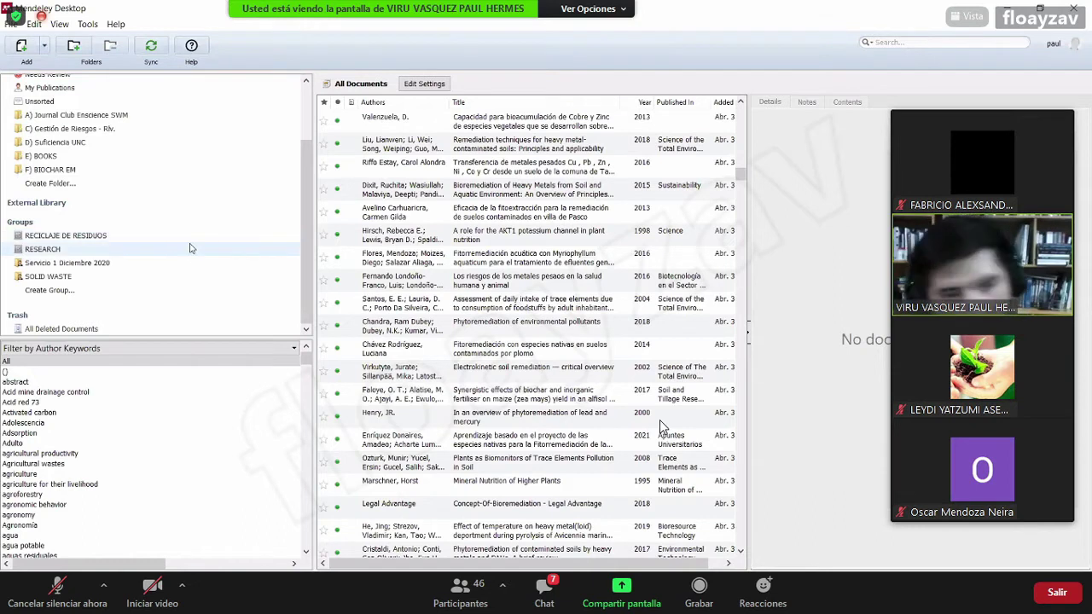
scroll(190, 248, "up", 3)
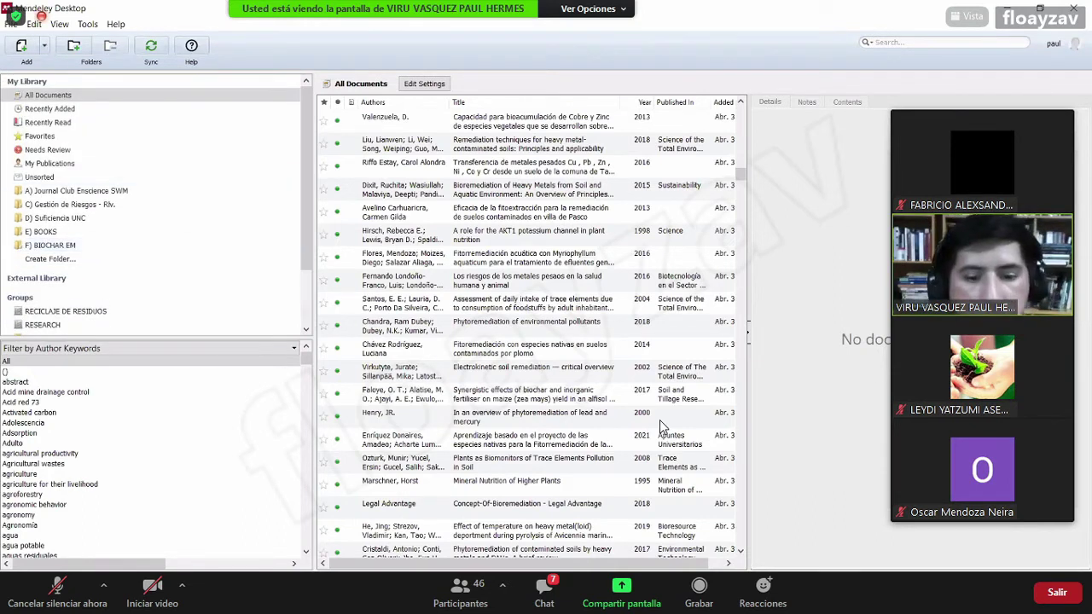
Switch back to PowerPoint and display slide 44 on the reference details of a thesis
key("alt+Tab")
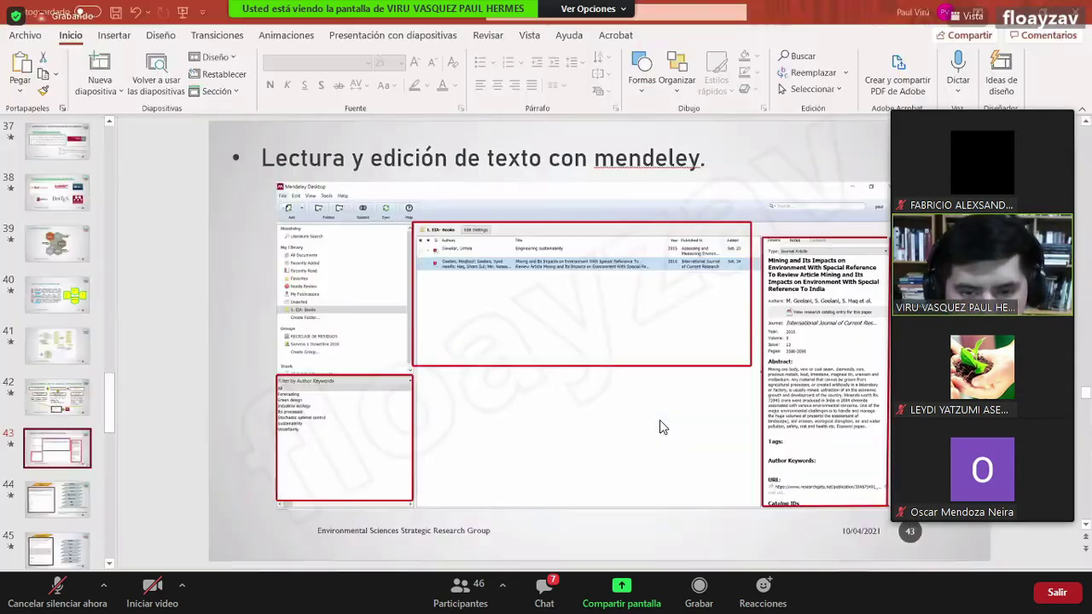
left_click(61, 512)
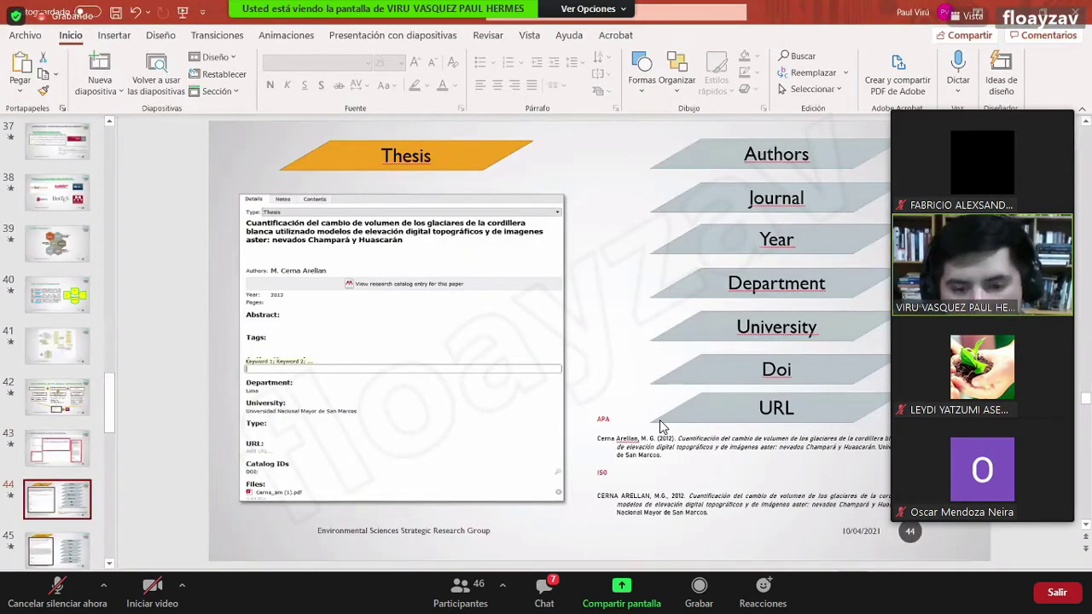
Open the "5. Biochar Books" folder in File Explorer's "32. Libros Economía circular- Residuos sólidos", select its PDFs, and return to Mendeley
mouse_move(635, 550)
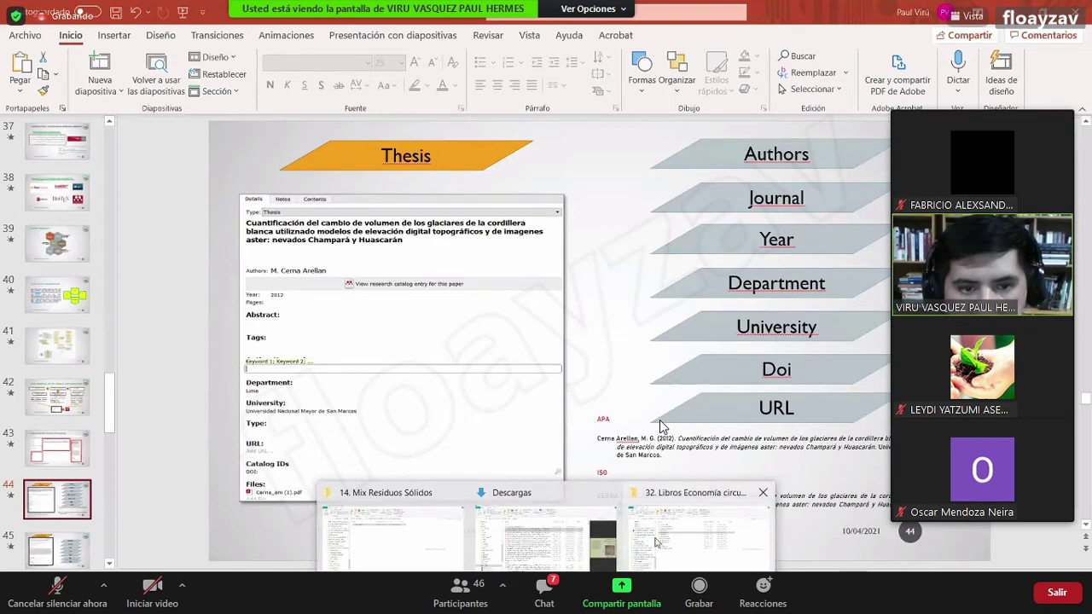
left_click(657, 542)
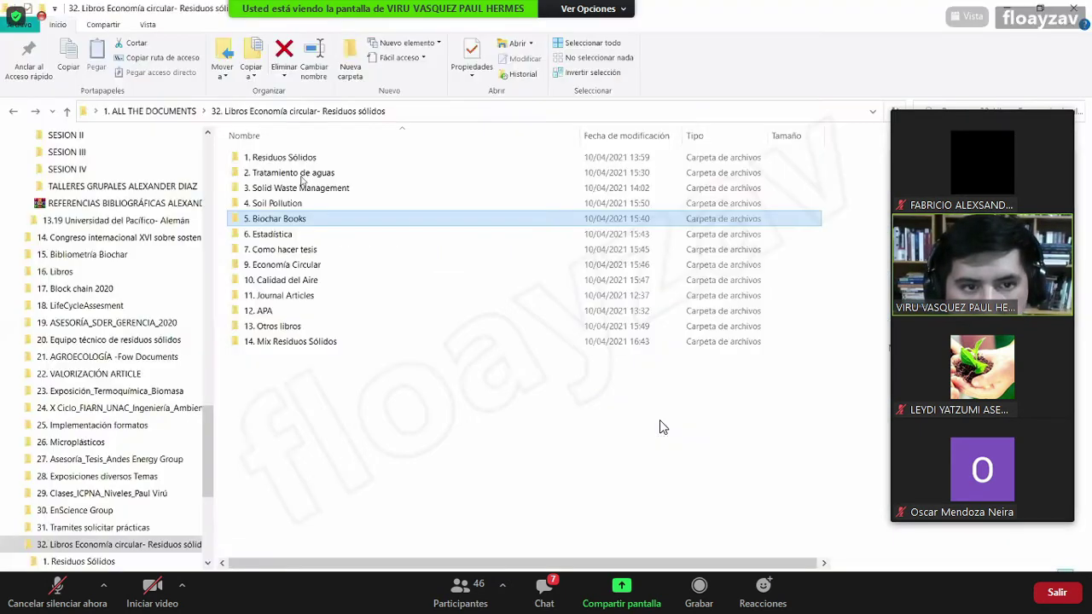
double_click(294, 219)
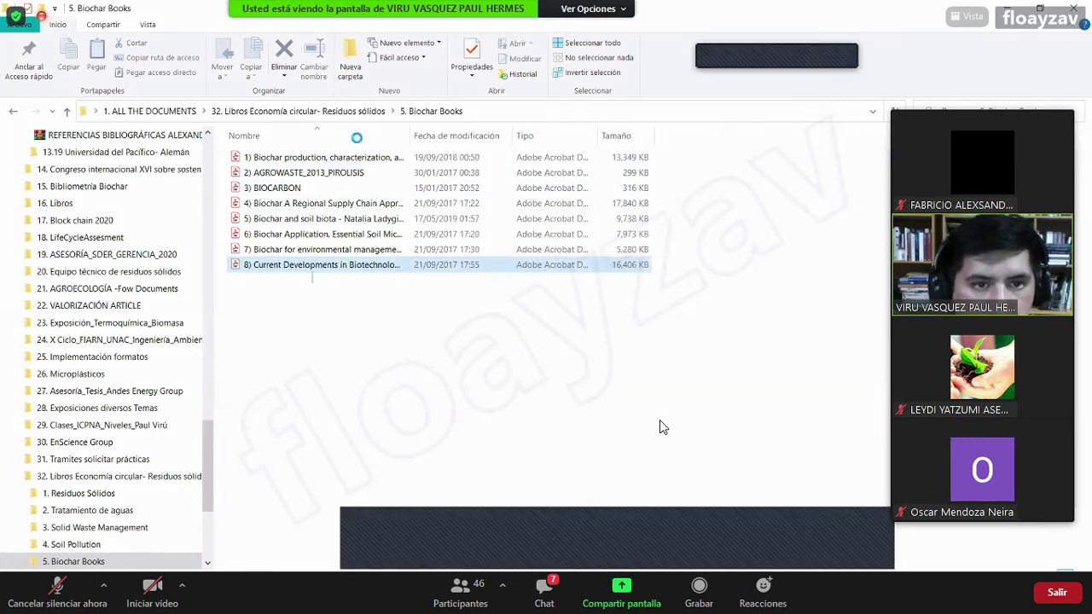
key("ctrl+a")
left_click_drag(437, 130, 345, 325)
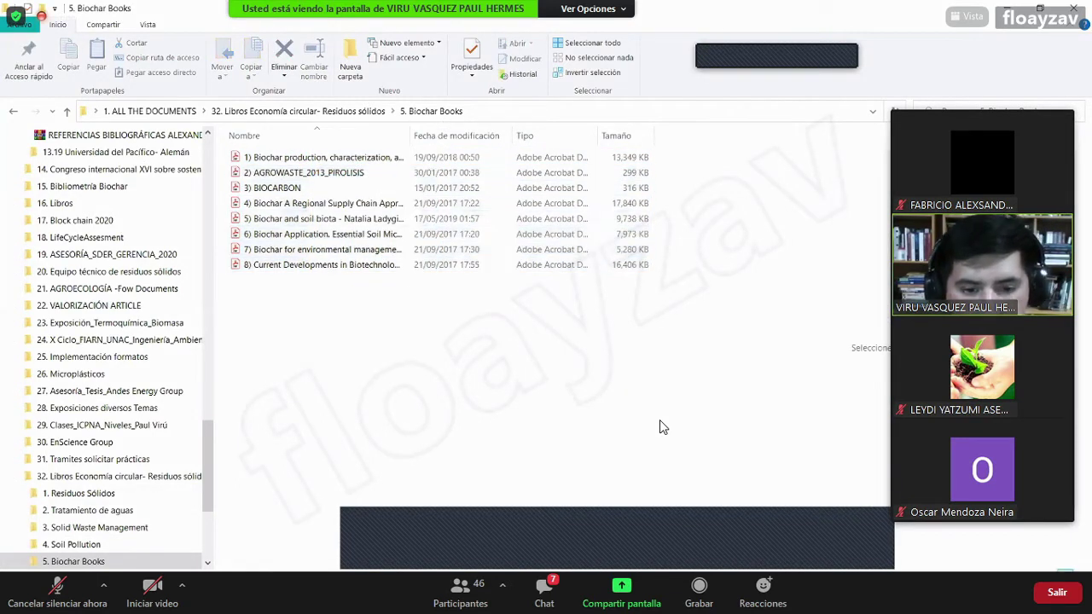
key("alt+Tab")
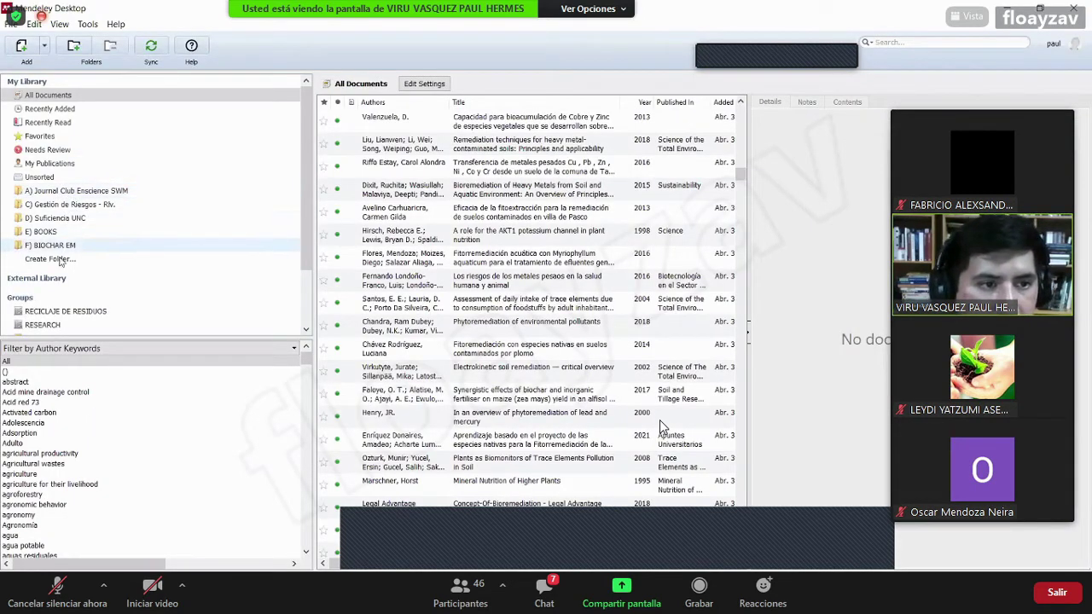
Create a "G) BOOKS" folder in the Mendeley library and add all the PDFs from File Explorer's "5. Biochar Books" folder to it
left_click(88, 261)
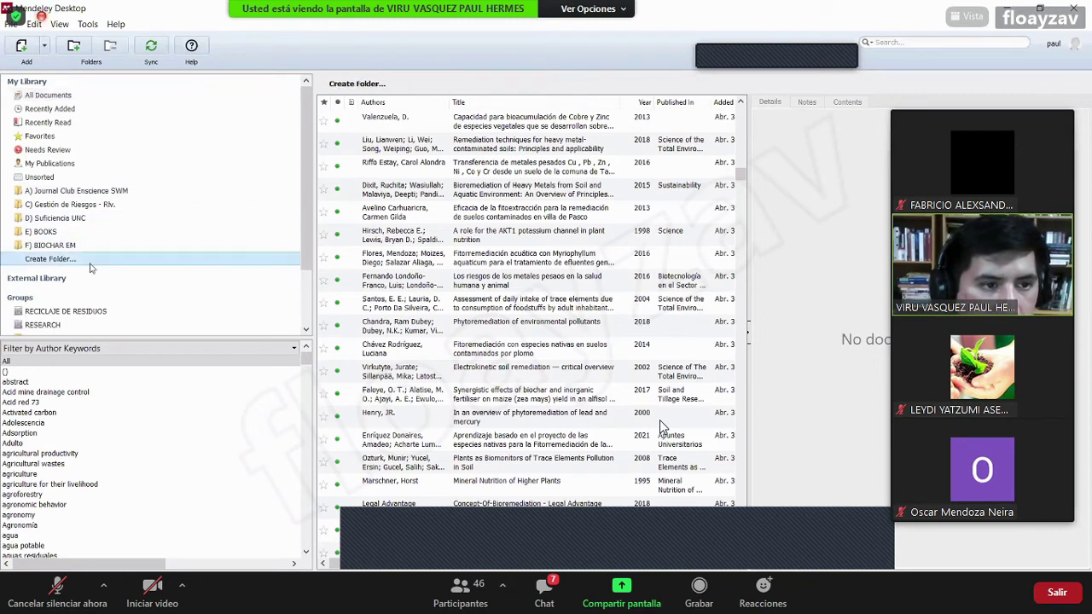
type("G")
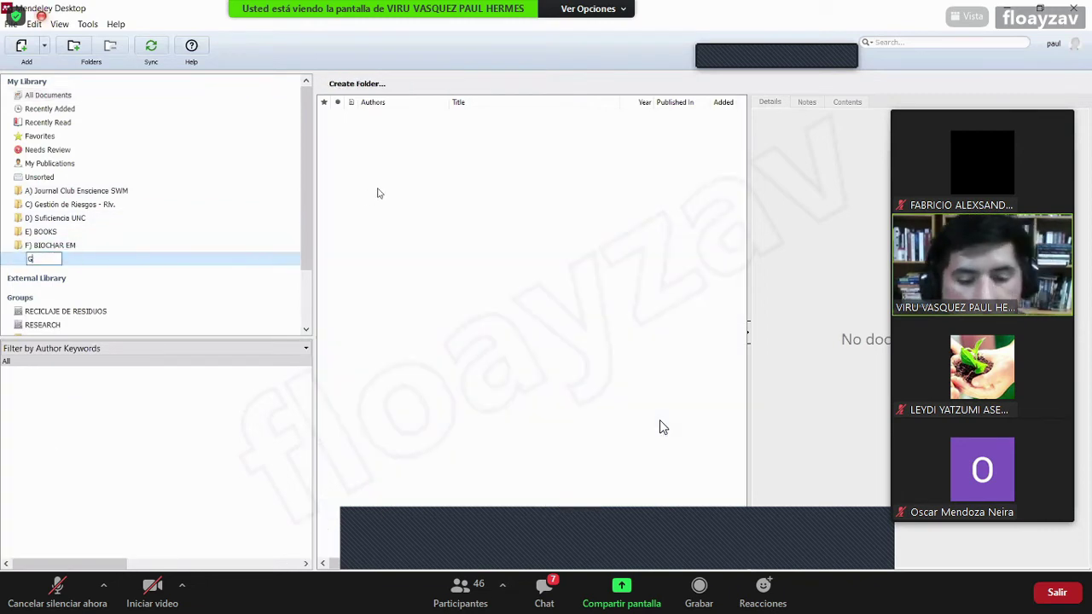
key("BackSpace")
key("BackSpace")
key("BackSpace")
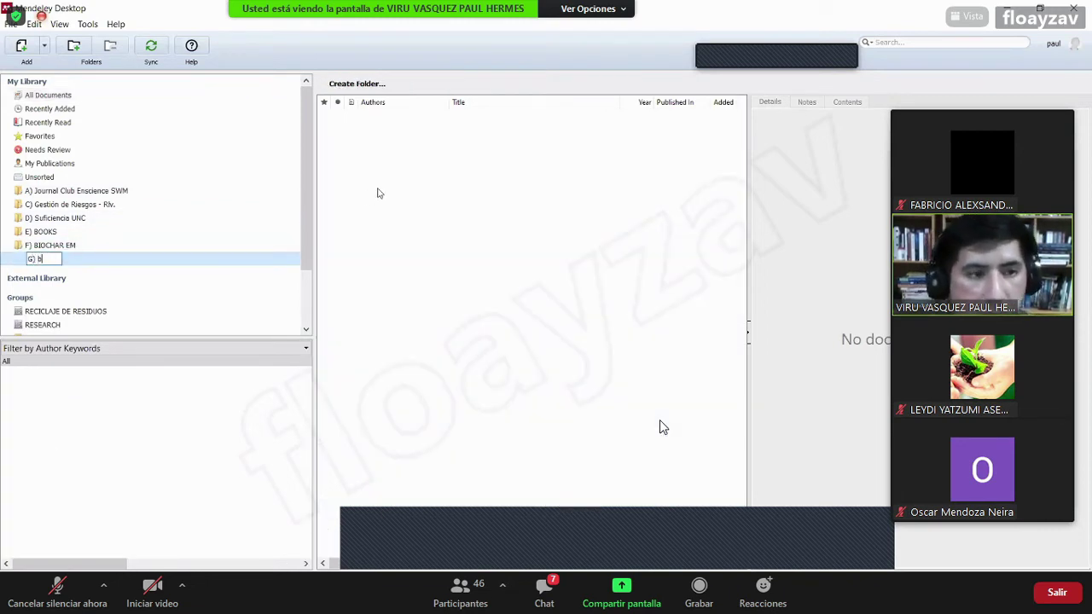
type("OOKS")
key("Return")
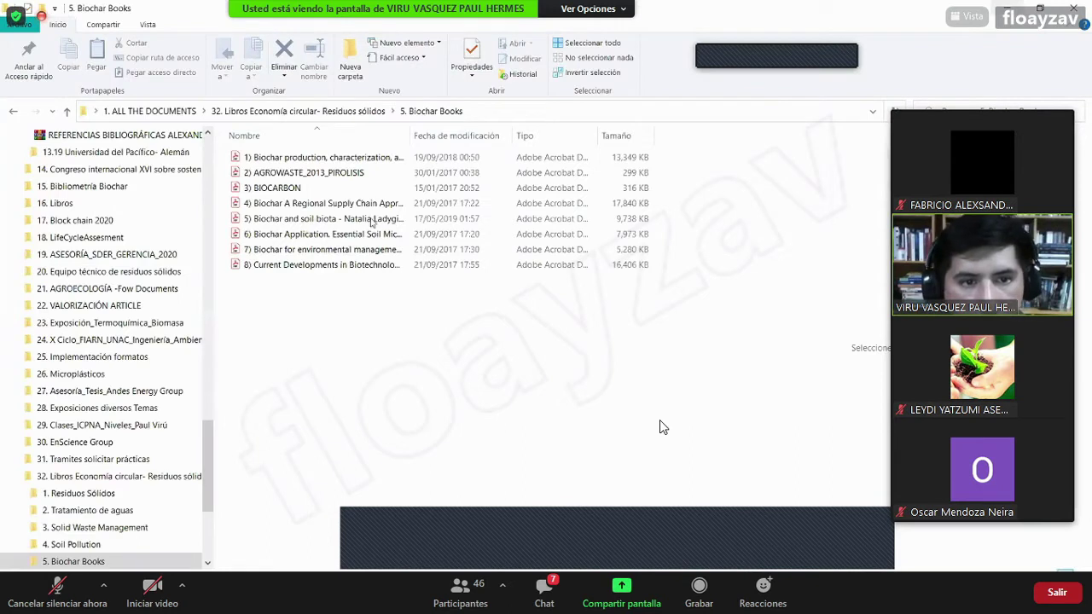
left_click_drag(372, 294, 353, 160)
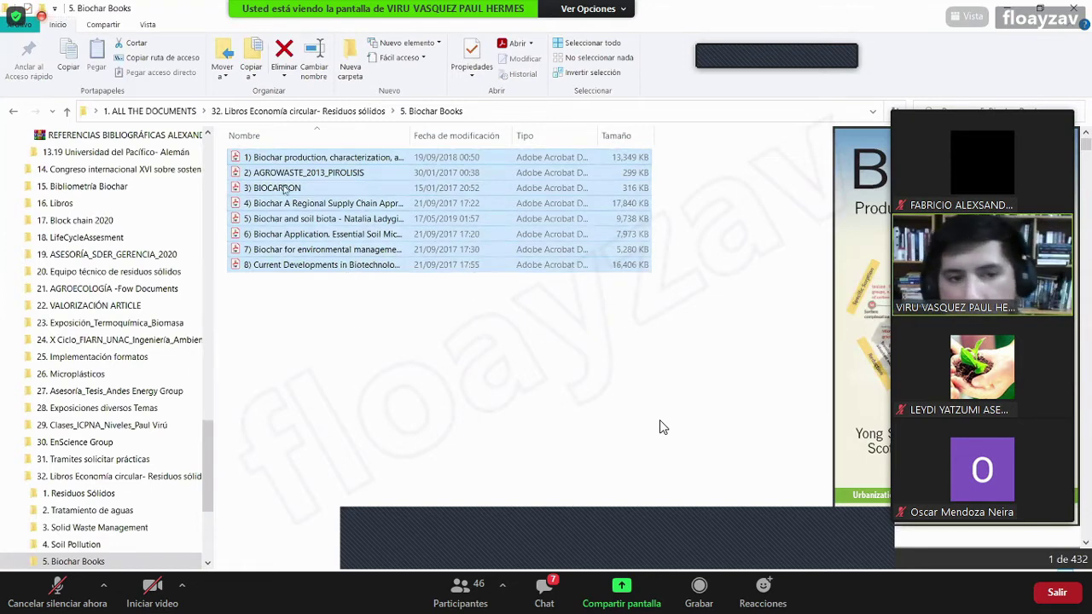
left_click_drag(284, 190, 497, 247)
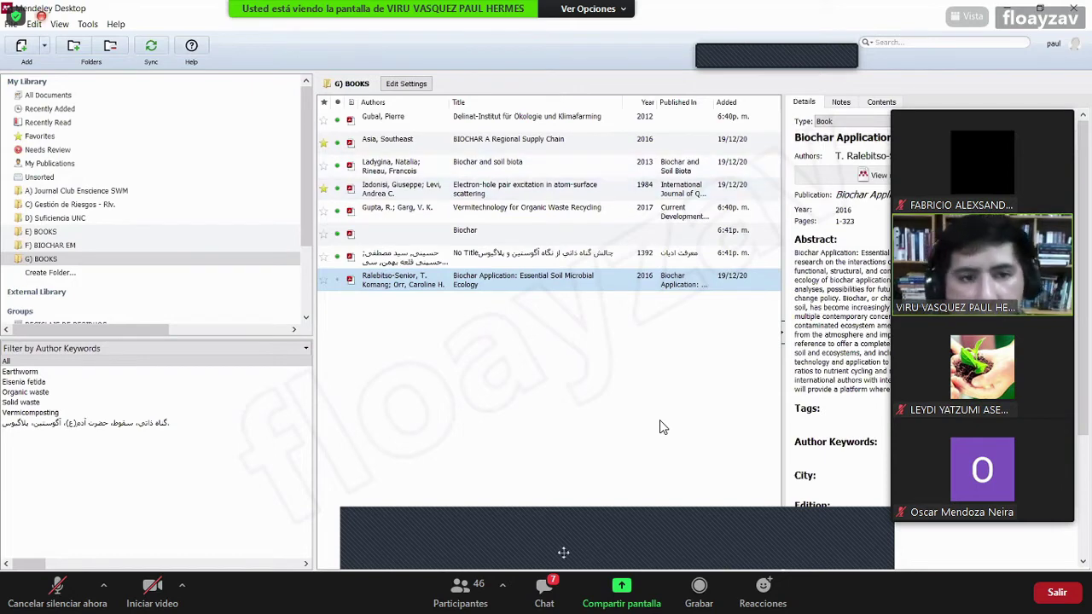
Switch to File Explorer to check the source PDFs in the "5. Biochar Books" folder, and return to Mendeley
mouse_move(531, 548)
left_click(457, 493)
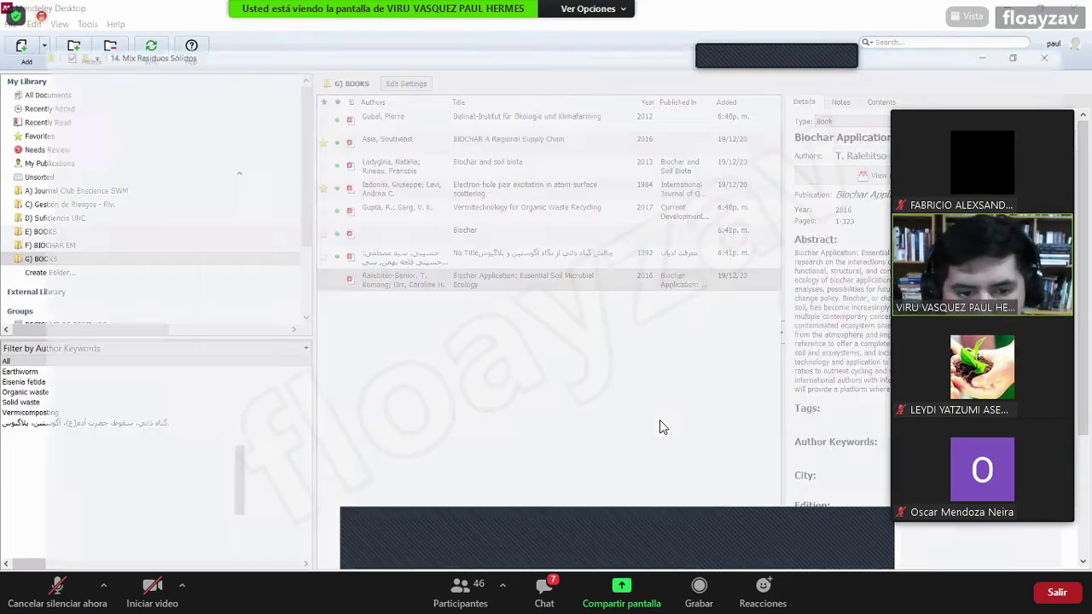
mouse_move(691, 546)
left_click(717, 525)
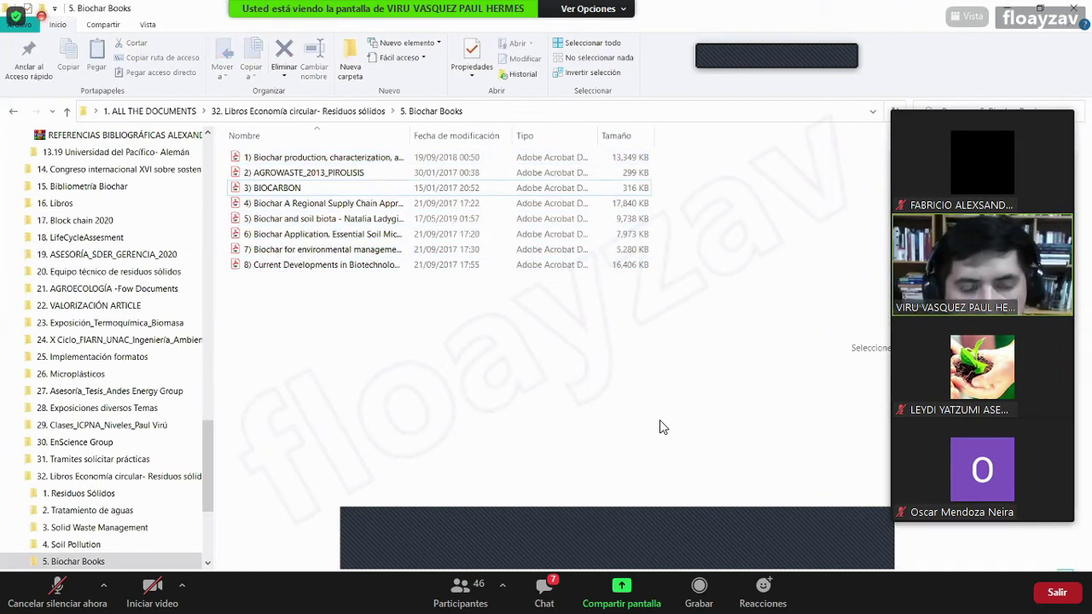
key("alt+Tab")
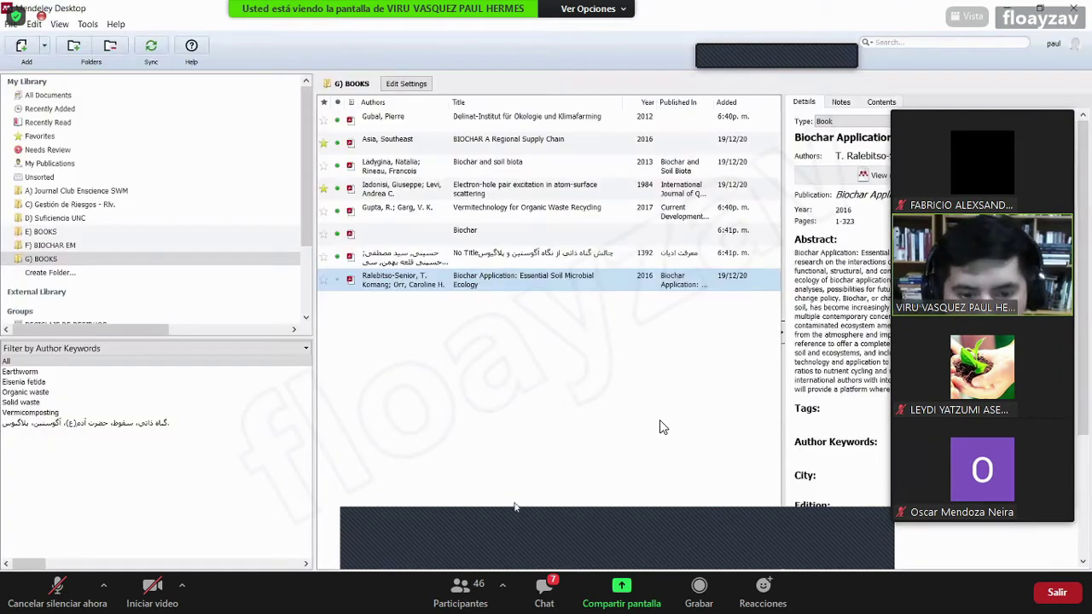
Open the PDF of the "Delinat-Institut für Ökologie und Klimafarming" entry and look through its highlighted passages on biochar
left_click(512, 126)
double_click(512, 127)
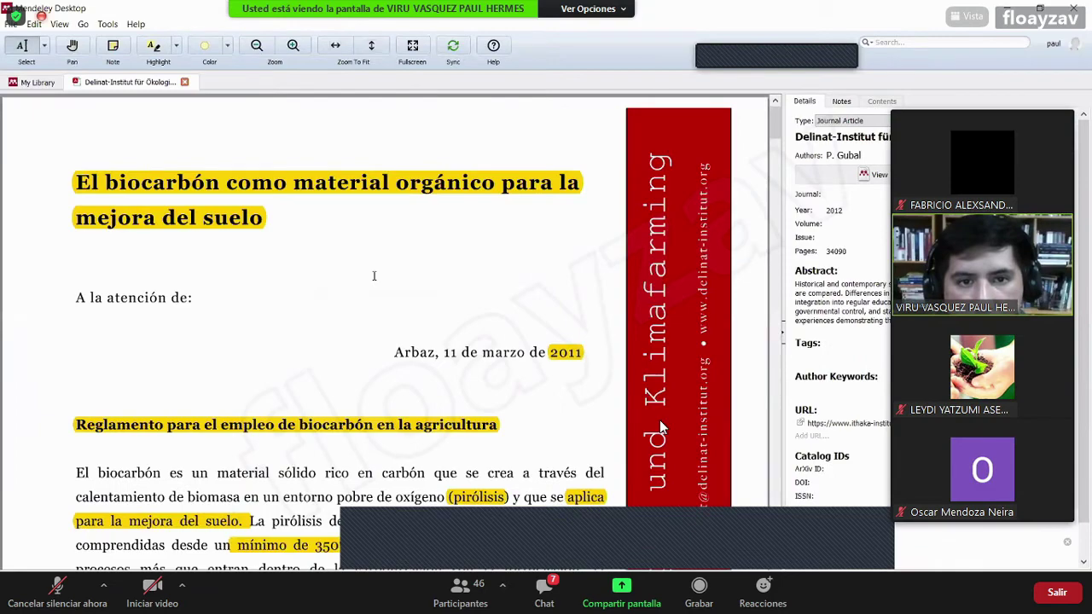
scroll(382, 266, "down", 4)
scroll(382, 266, "up", 4)
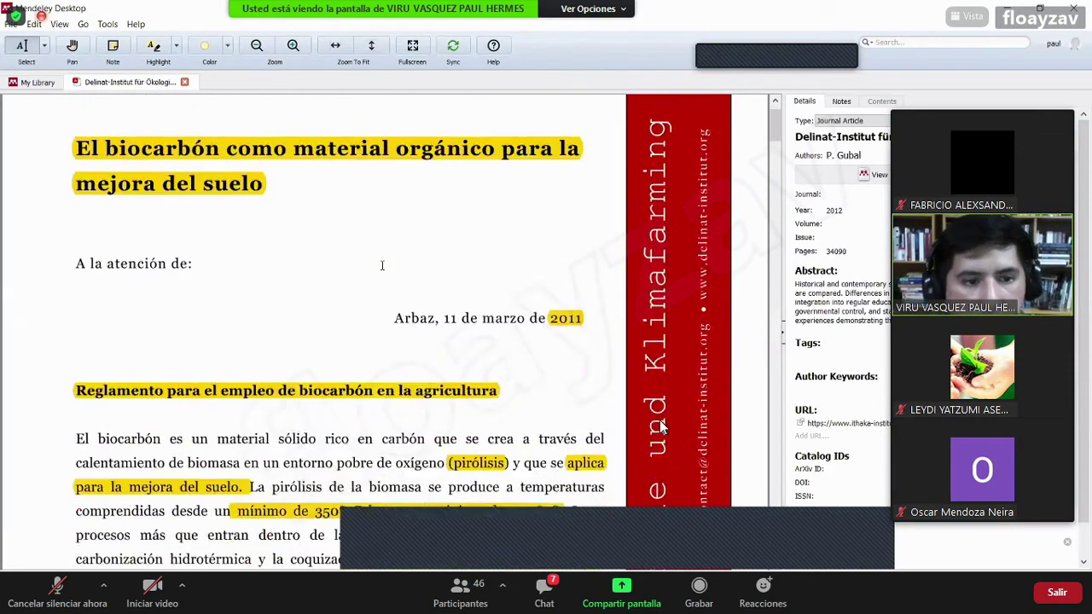
scroll(382, 266, "down", 2, "ctrl")
scroll(383, 265, "down", 5)
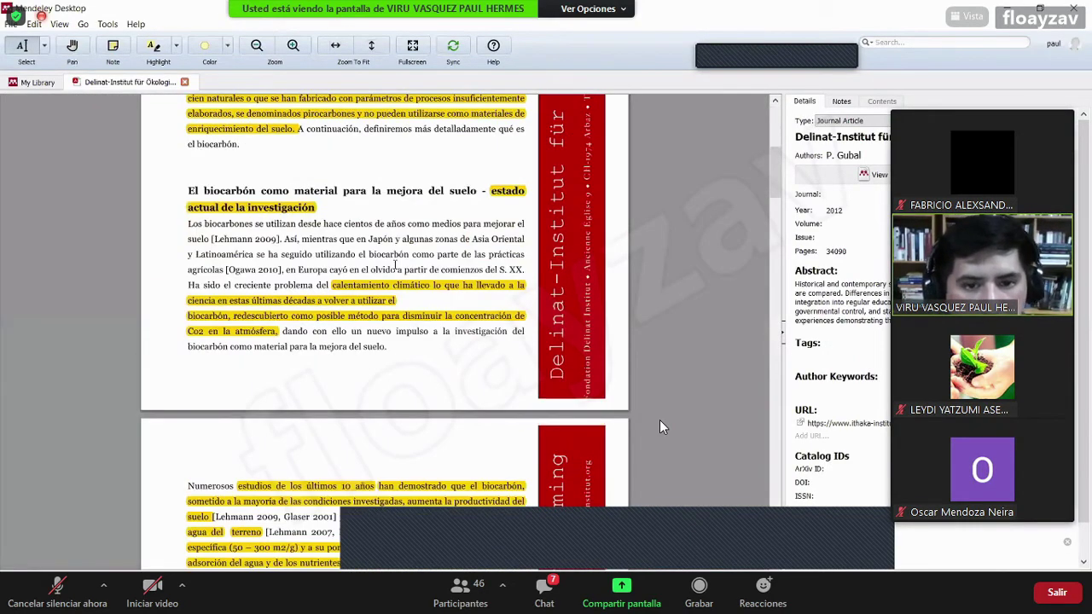
scroll(396, 264, "up", 3)
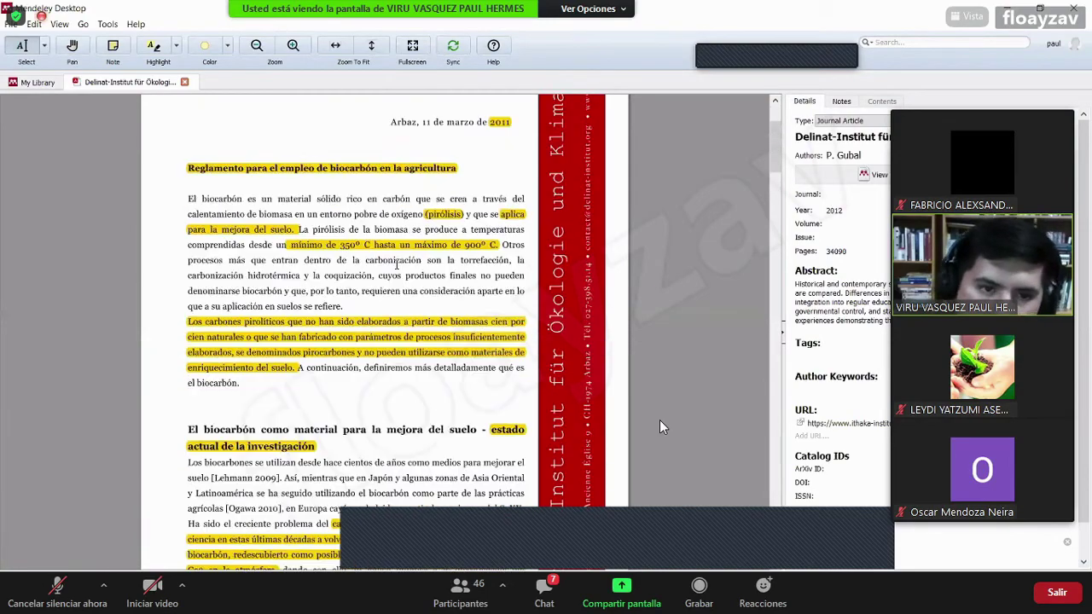
scroll(661, 427, "up", 1)
scroll(661, 427, "down", 1)
scroll(661, 427, "up", 1)
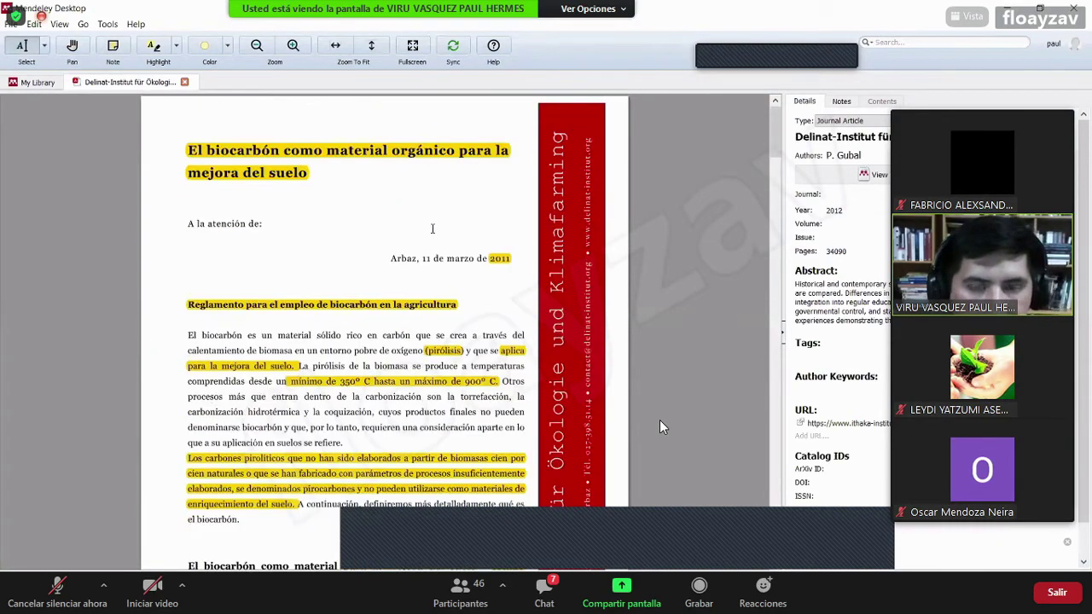
scroll(662, 426, "down", 4)
scroll(662, 426, "down", 4)
scroll(662, 426, "down", 4)
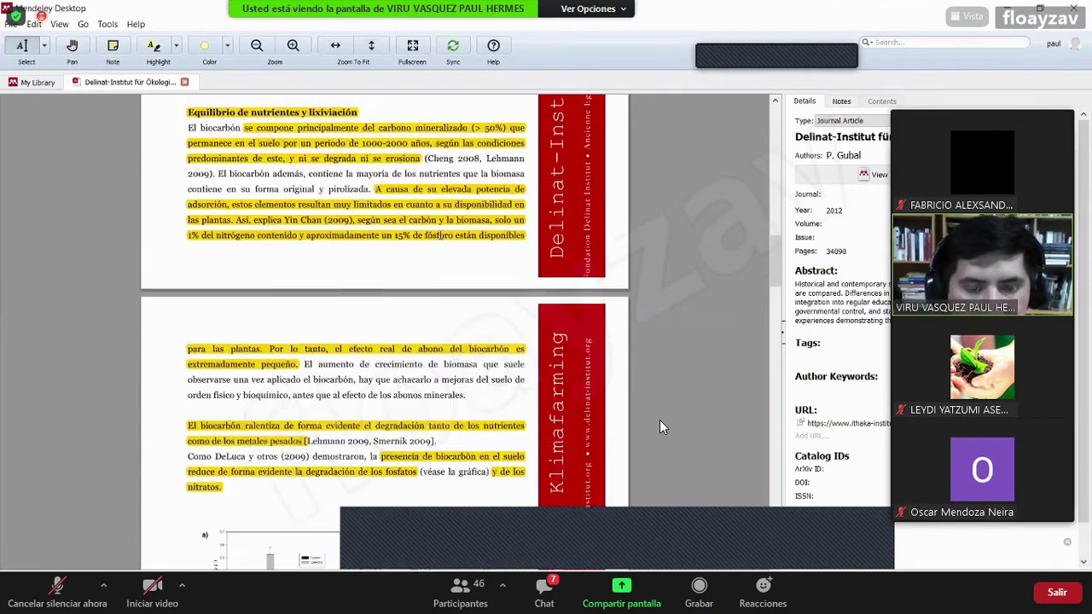
scroll(662, 426, "up", 15)
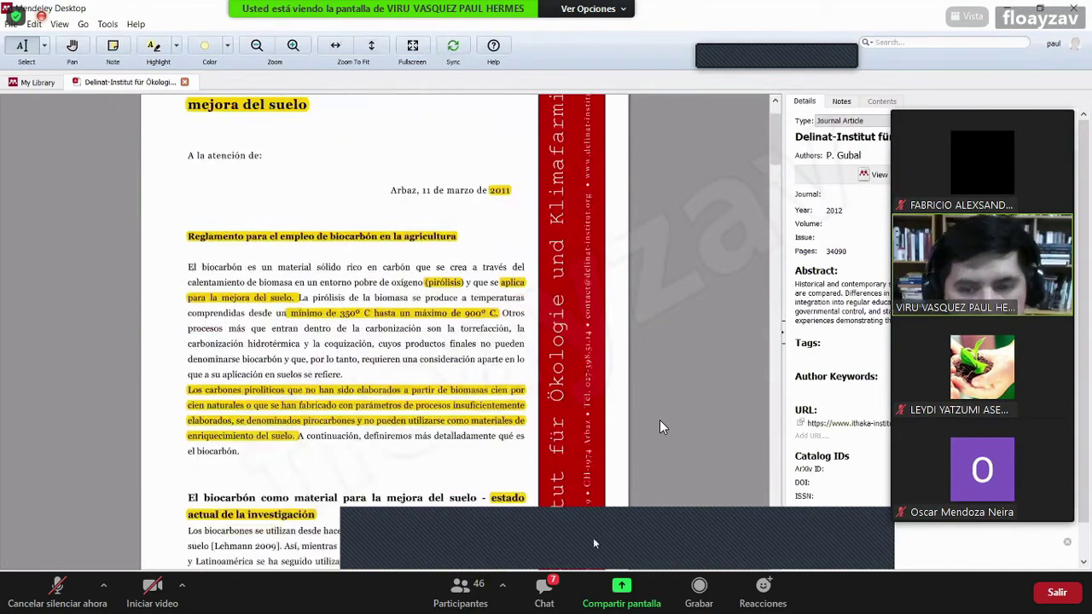
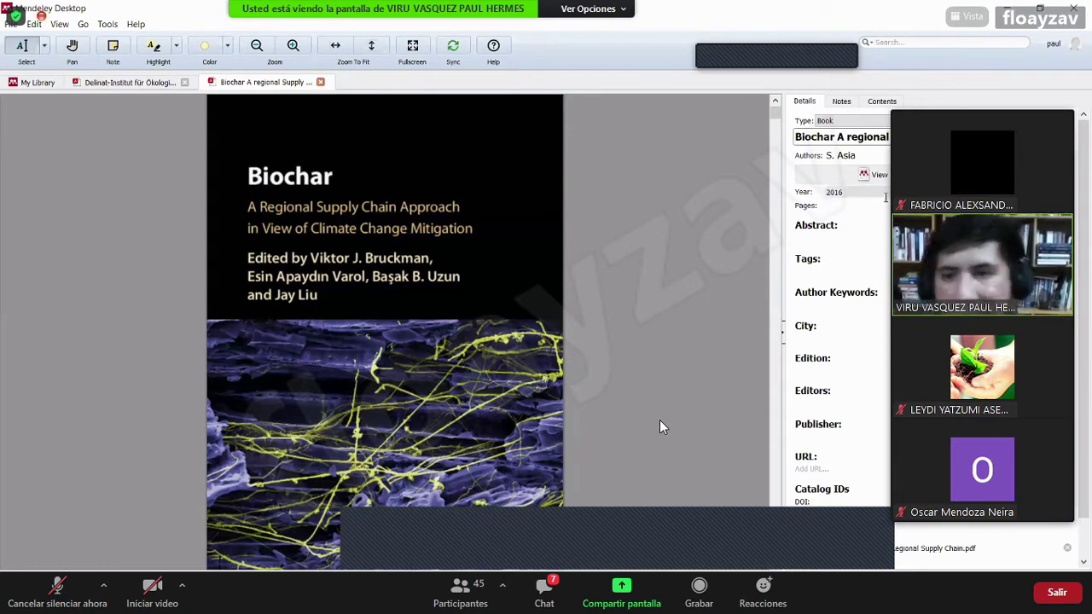
Switch to File Explorer and open the "Guía Normas APA Séptima 7.ª Edición 2020" PDF from the "12. APA" folder
scroll(734, 244, "up", 1)
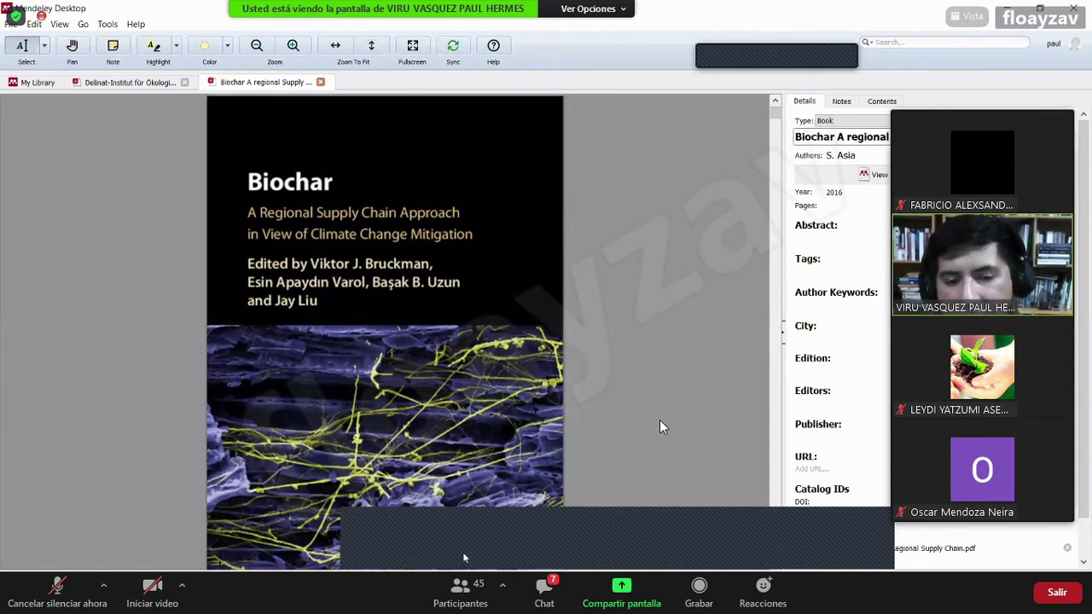
mouse_move(713, 552)
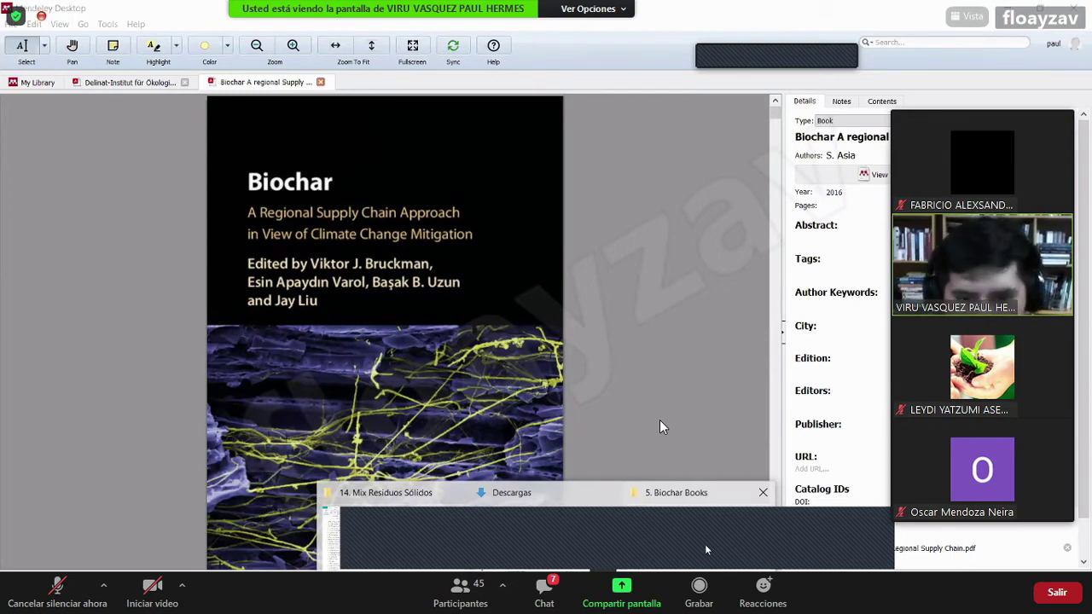
left_click(705, 550)
left_click(14, 116)
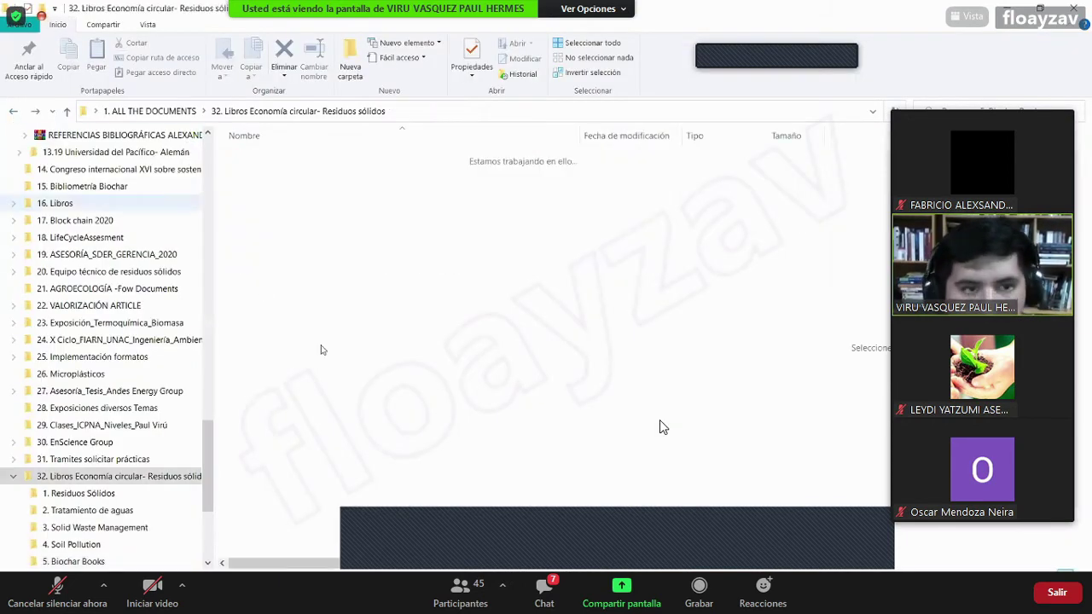
double_click(308, 311)
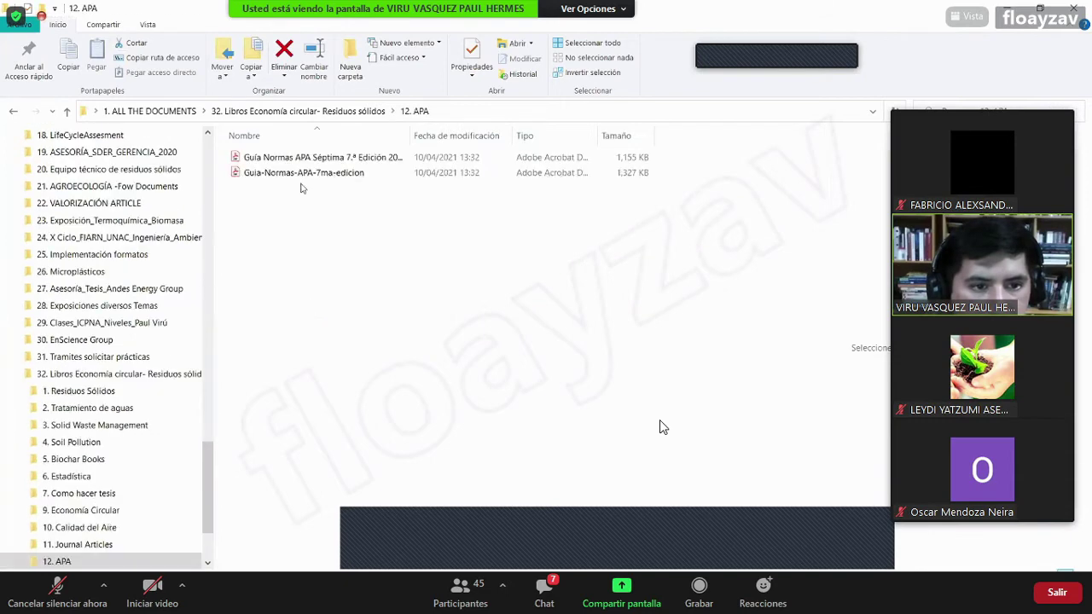
left_click(296, 161)
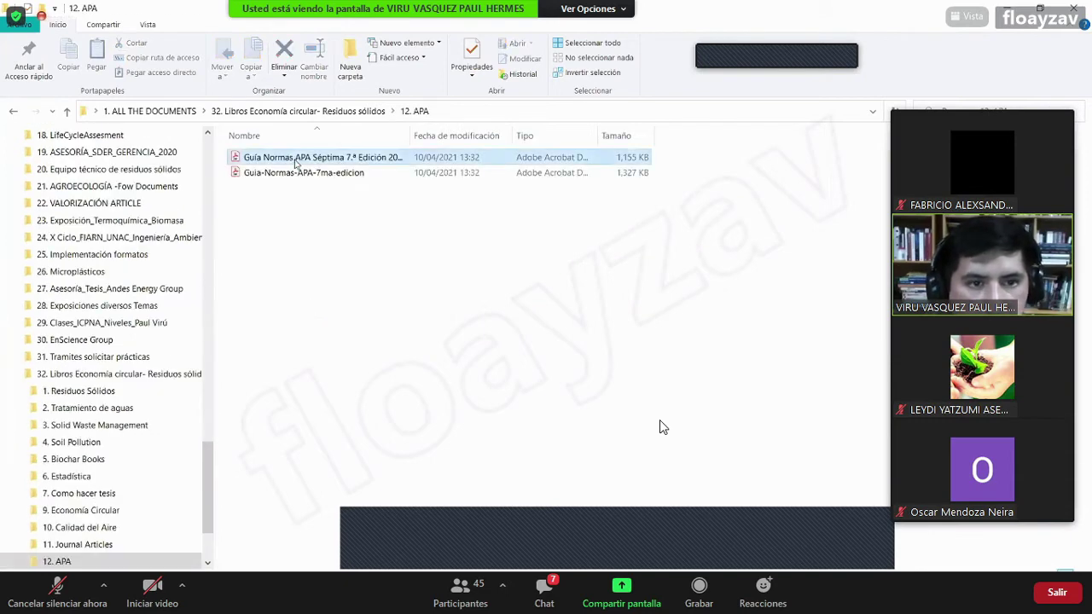
left_click(310, 158)
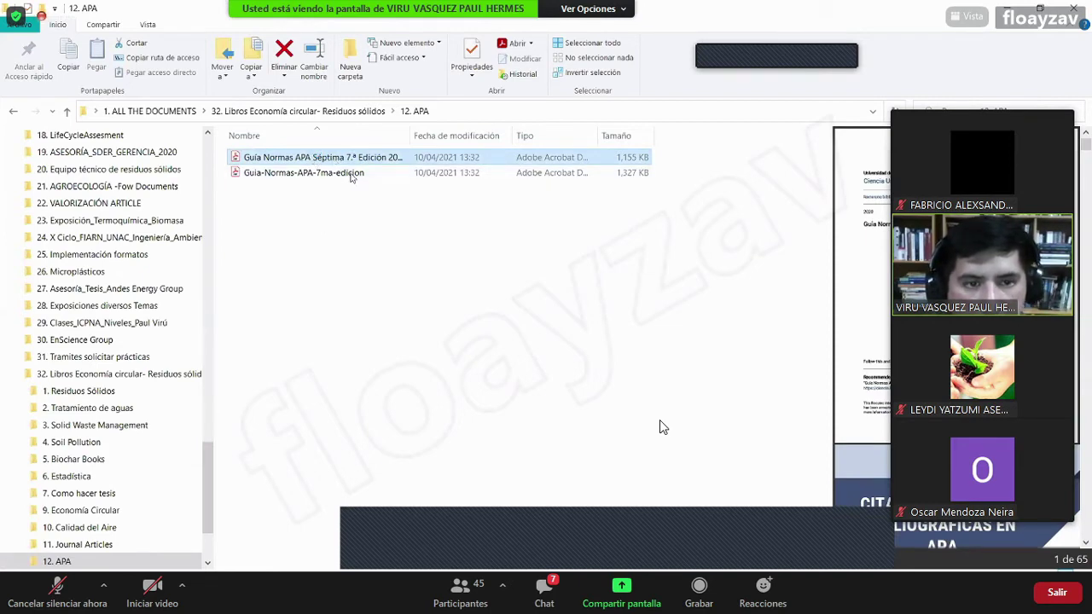
double_click(351, 159)
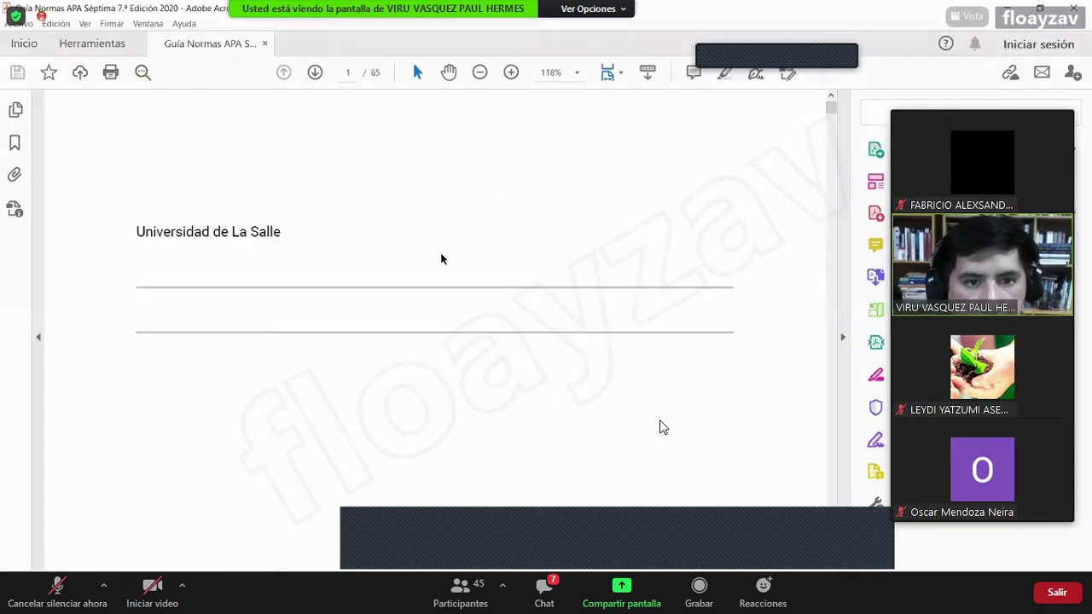
Look through the APA guide's pages on written-work format, in-text citations, direct quotations and group authors, and return to Mendeley
scroll(433, 255, "down", 5)
left_click_drag(833, 121, 832, 158)
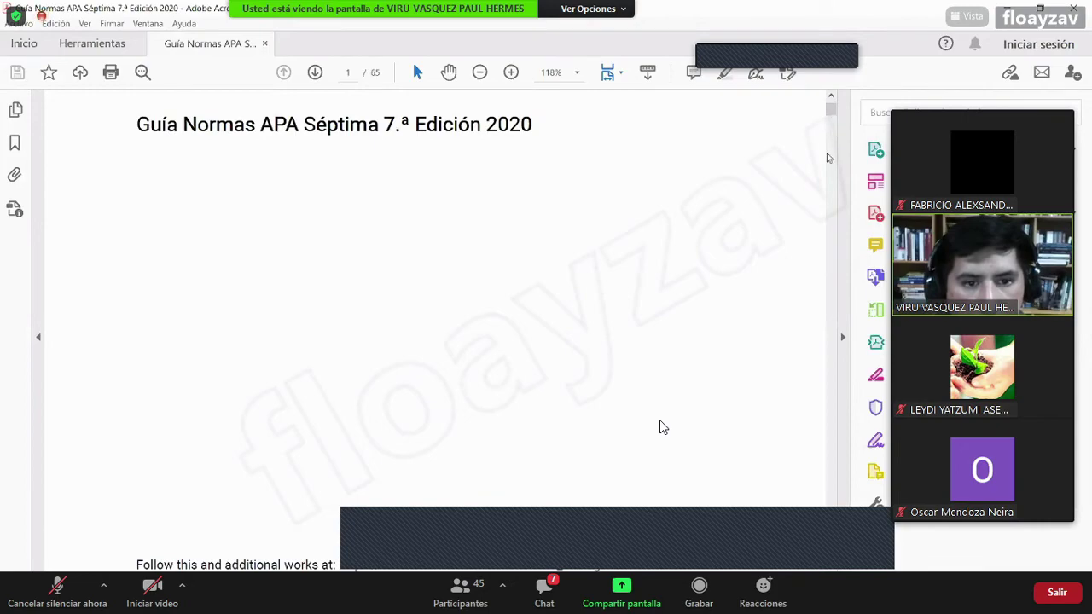
scroll(609, 230, "down", 10)
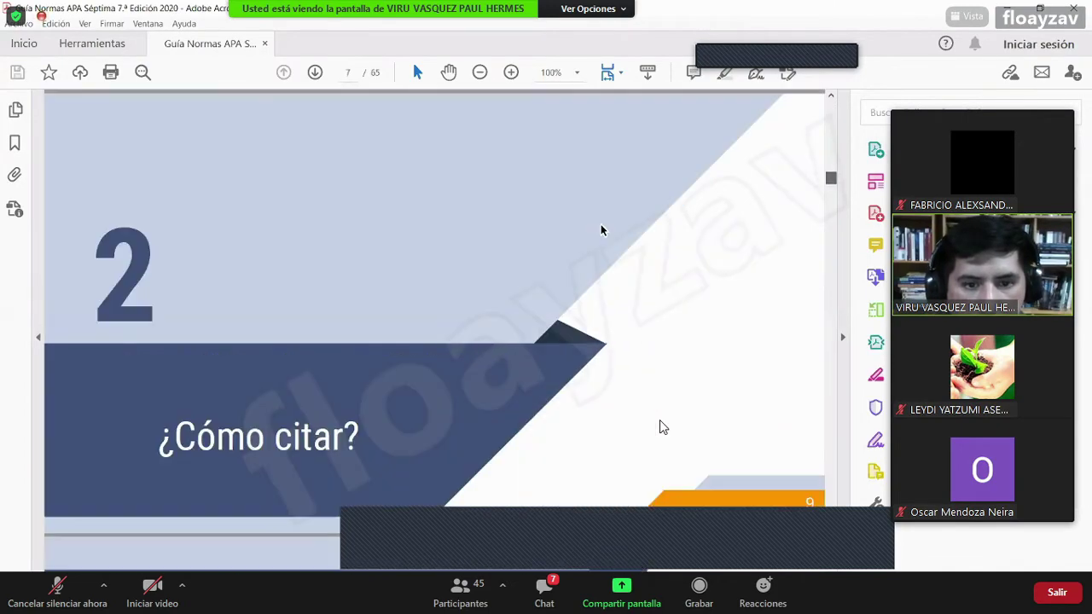
scroll(558, 231, "up", 4)
scroll(561, 232, "down", 1, "ctrl")
scroll(559, 232, "up", 4)
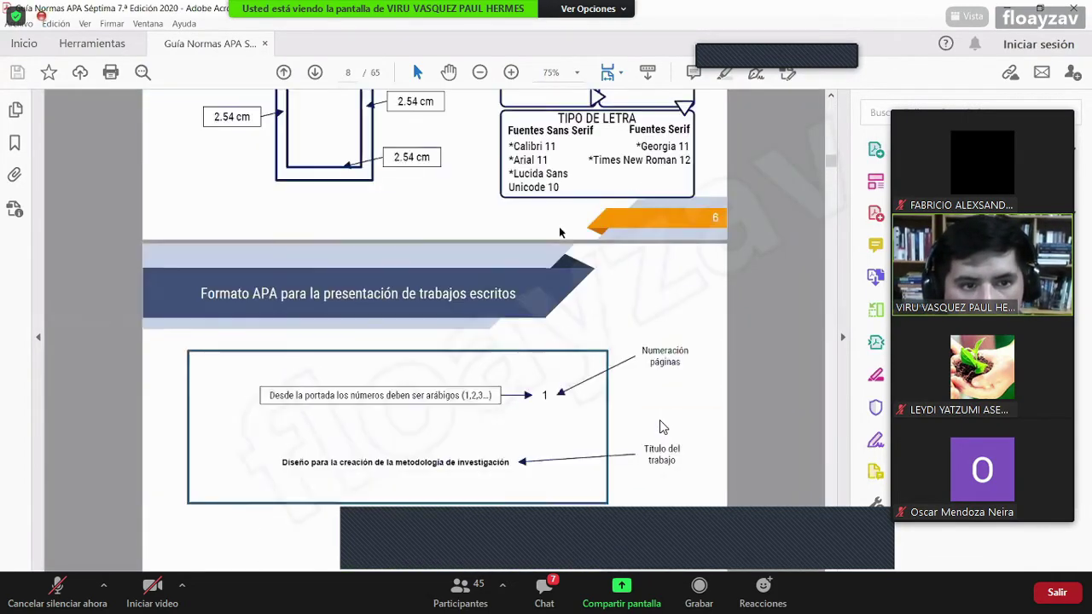
scroll(561, 231, "down", 12)
scroll(539, 244, "down", 8)
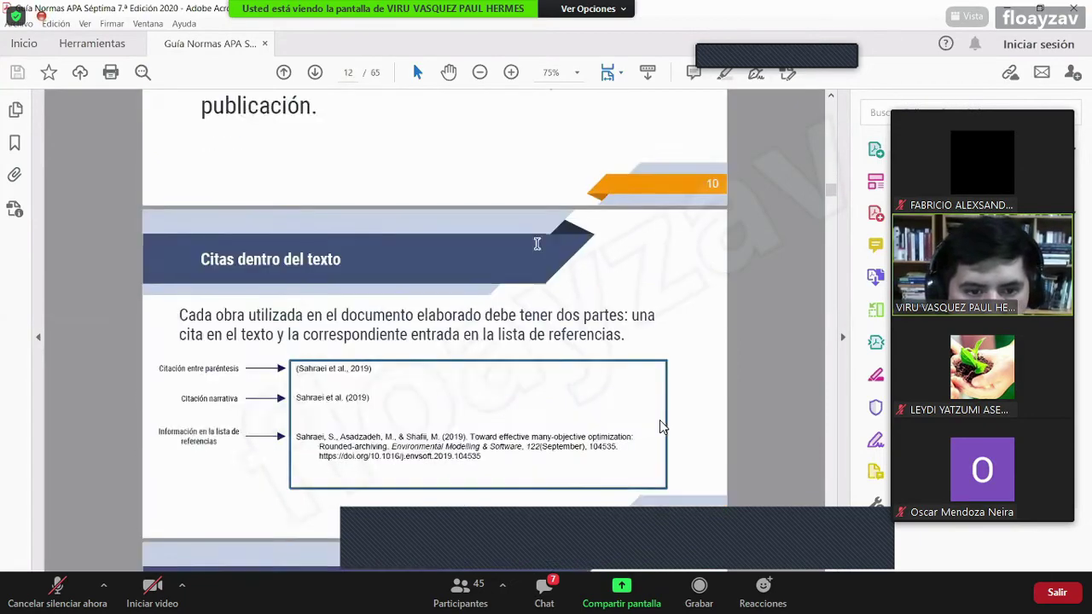
scroll(315, 274, "up", 3)
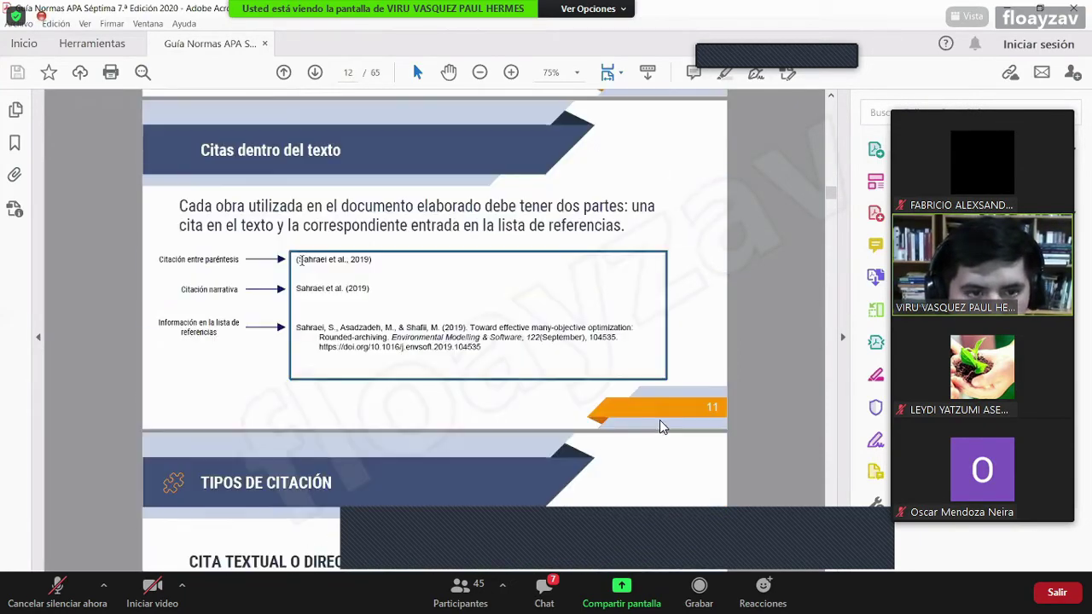
scroll(365, 276, "down", 8)
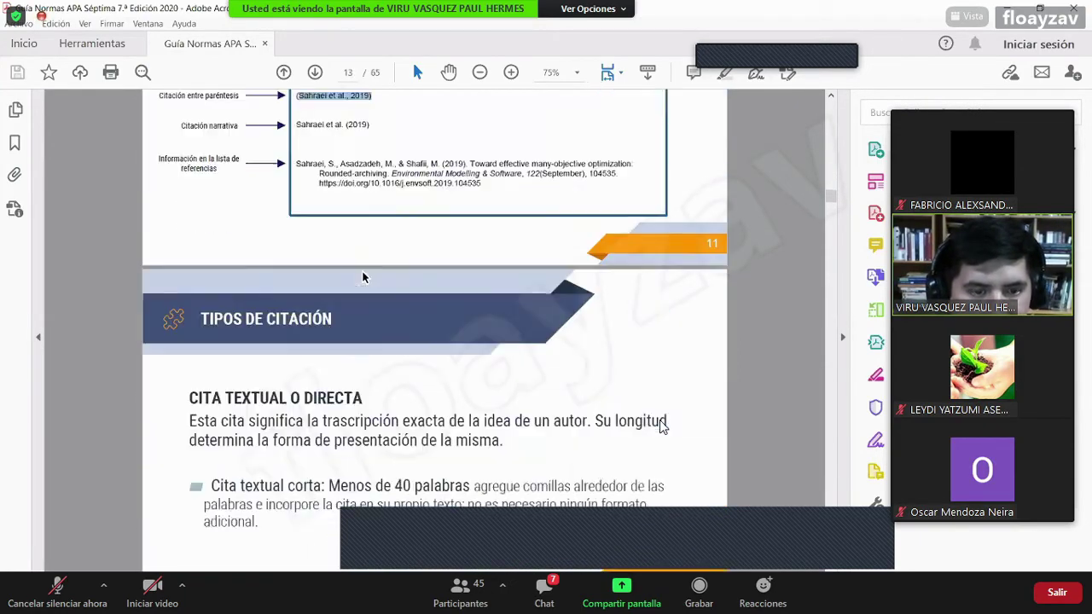
scroll(474, 294, "down", 5)
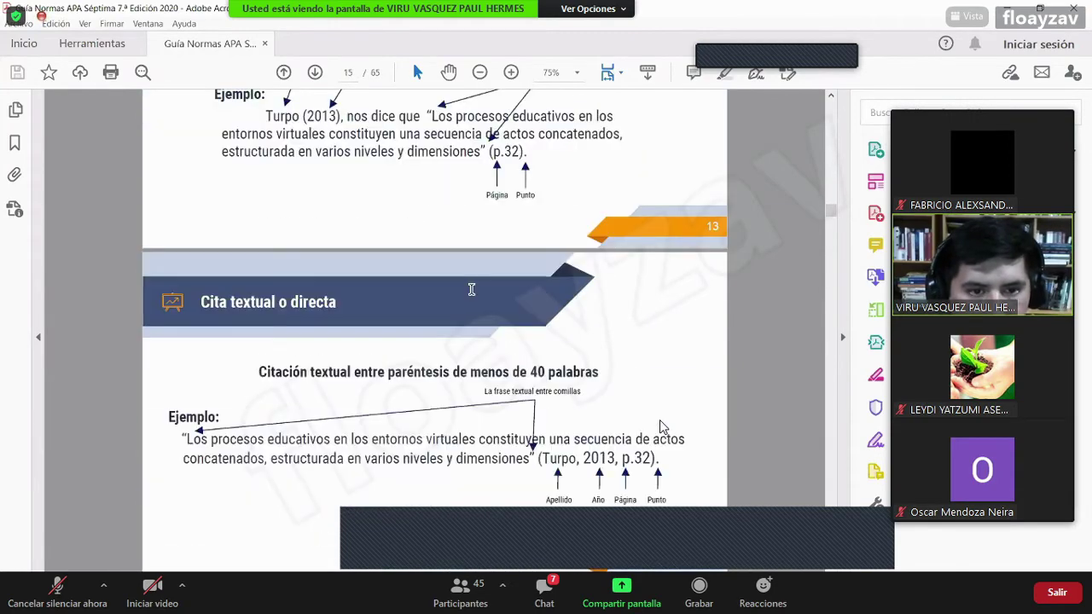
scroll(463, 275, "down", 10)
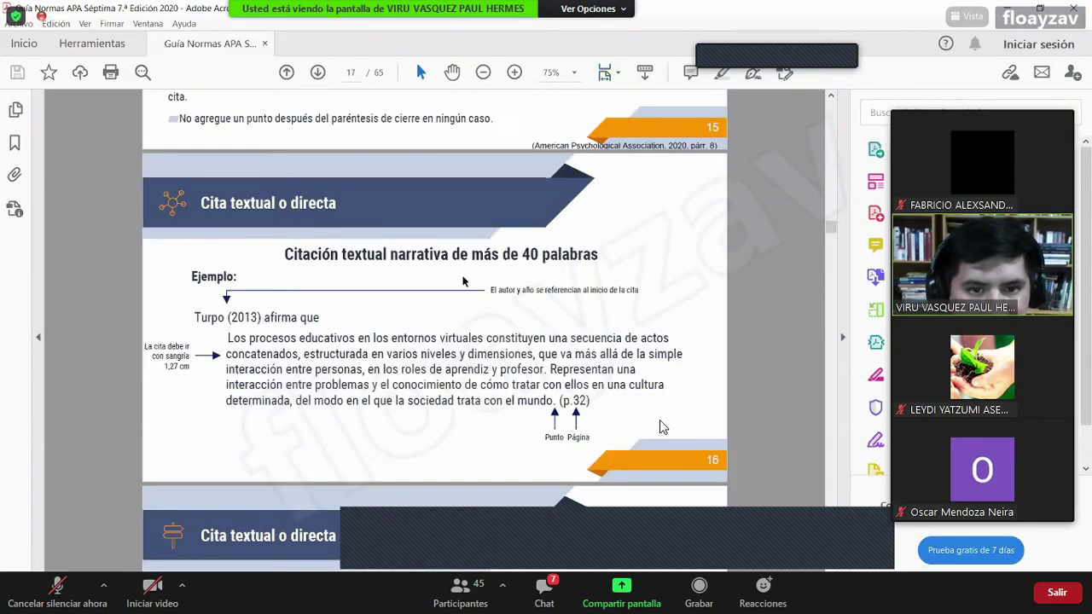
scroll(463, 277, "down", 6)
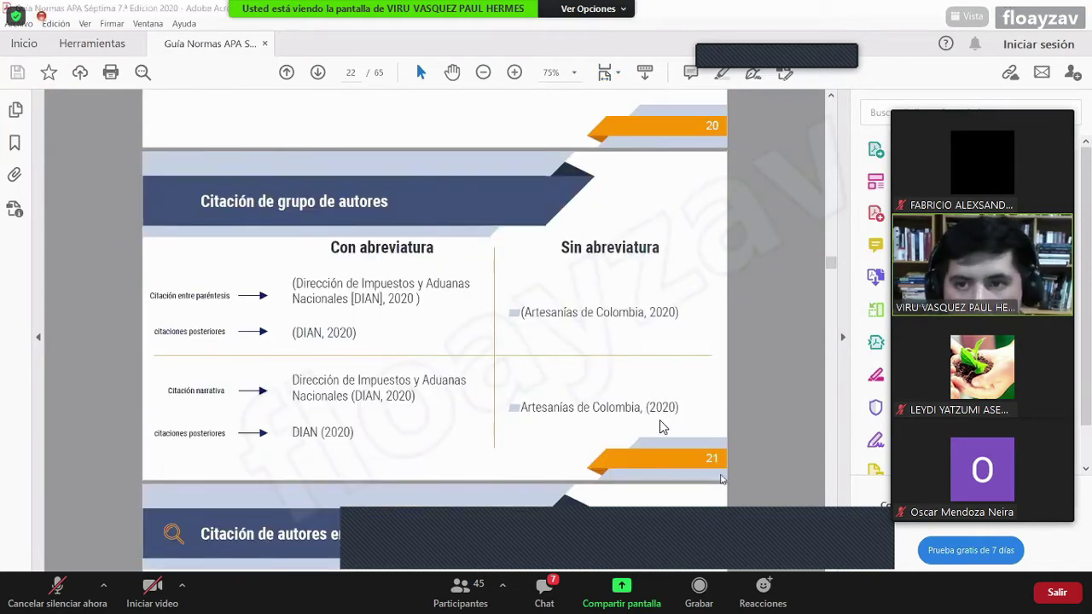
key("alt+Tab")
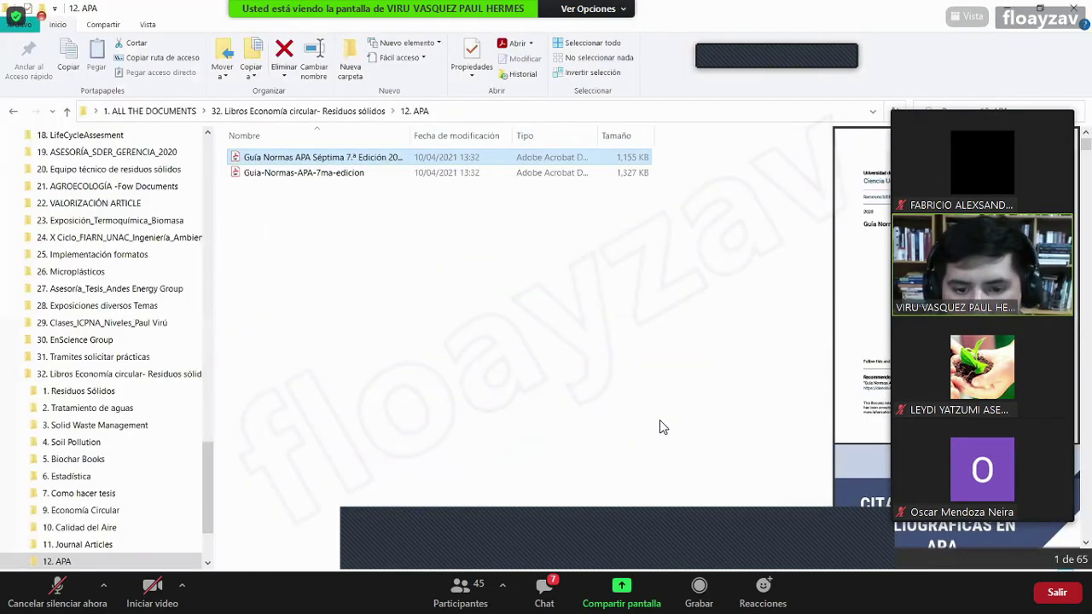
key("alt+Tab")
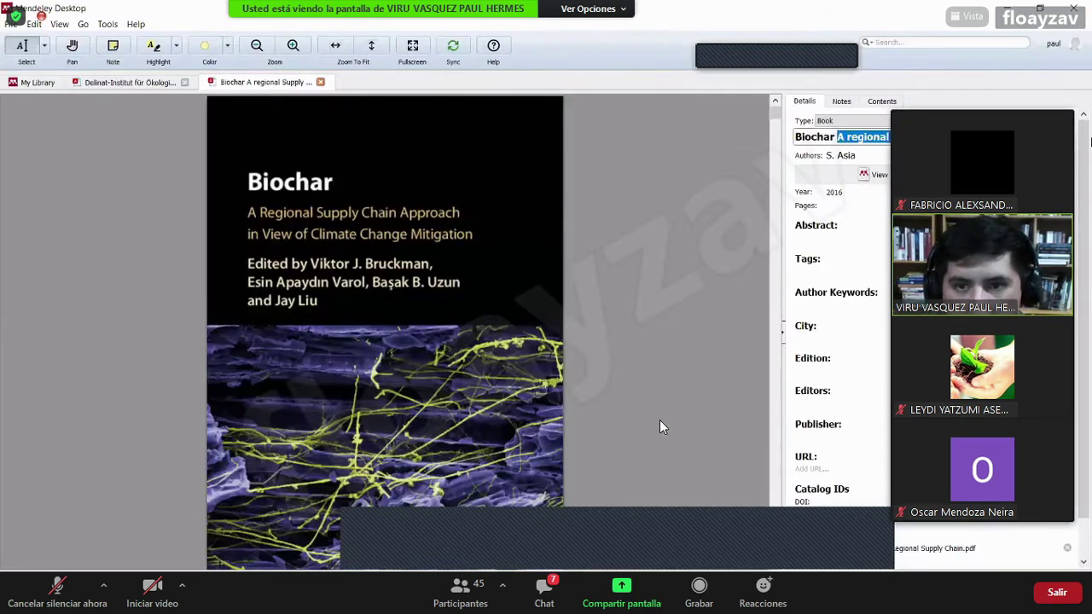
Rewrite the book entry's title after "Biochar" with "a review supply chain" and "climate change mitigation" wording, following the cover's subtitle
type("a reviewn")
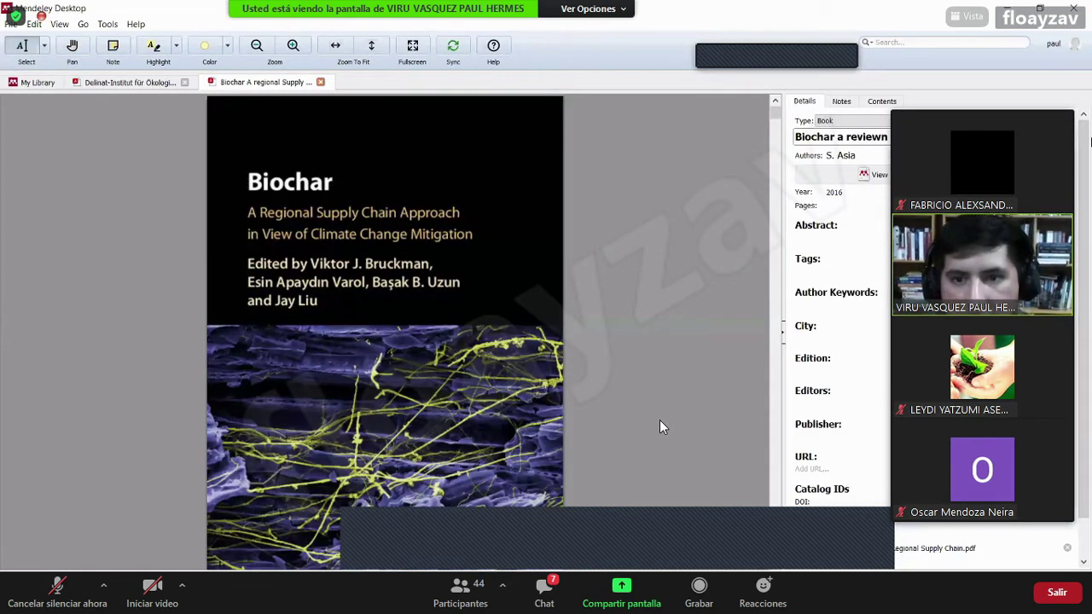
key("BackSpace")
type("w")
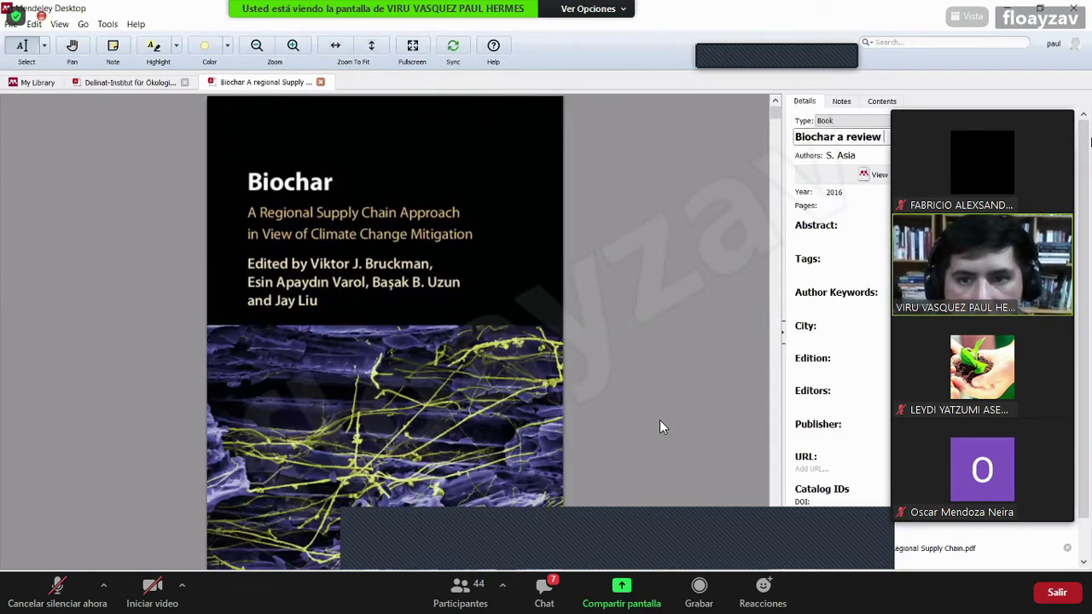
key("Return")
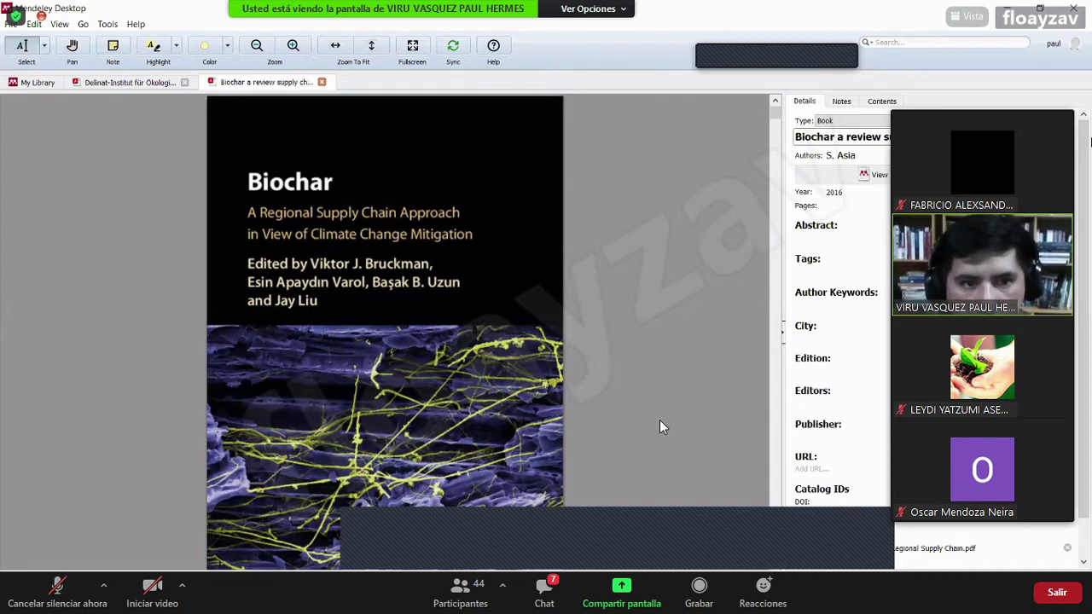
type("climate change mit")
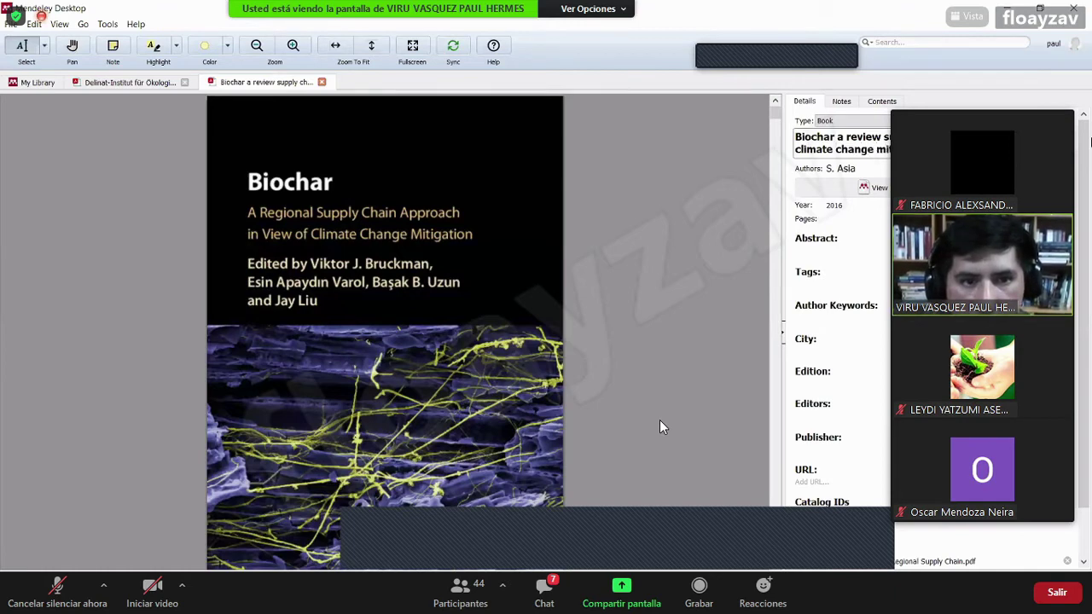
key("Tab")
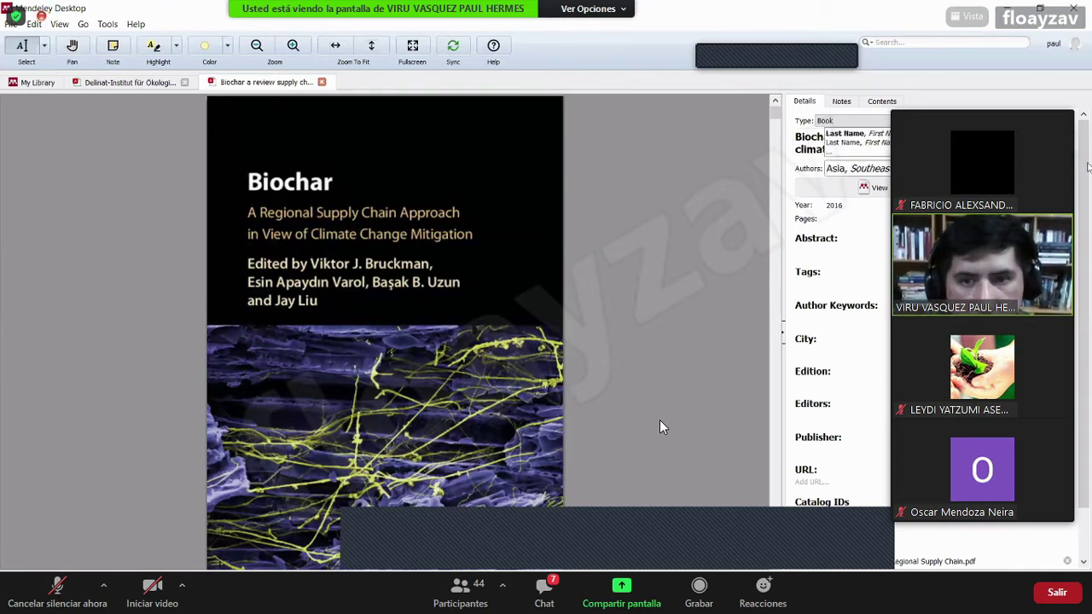
Replace the entry's author with the editors' names shown on the book cover, one per line as last name, first name
scroll(662, 427, "down", 3)
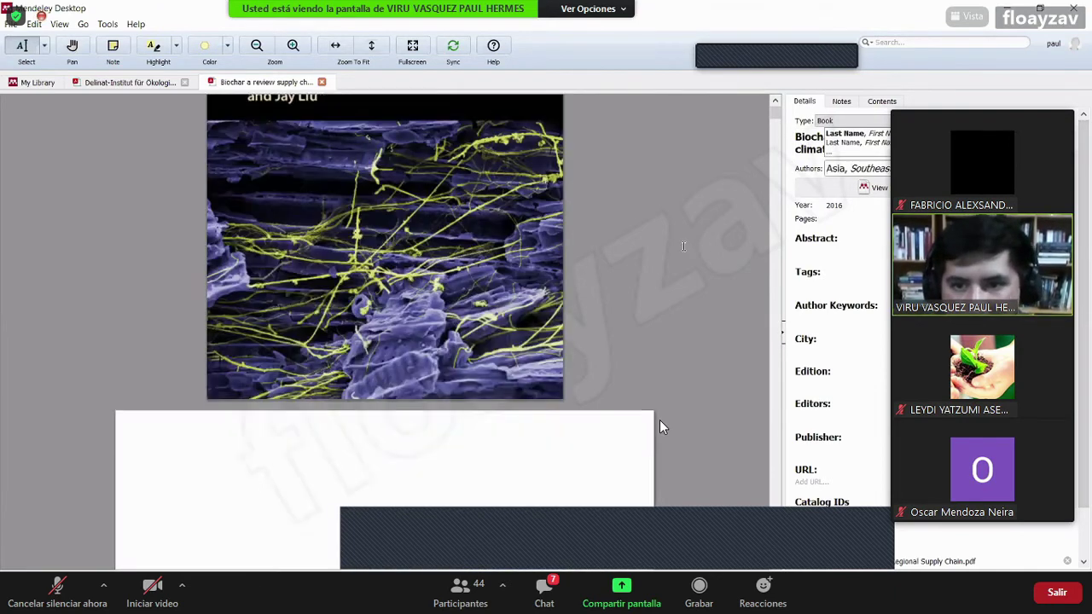
scroll(683, 247, "down", 5)
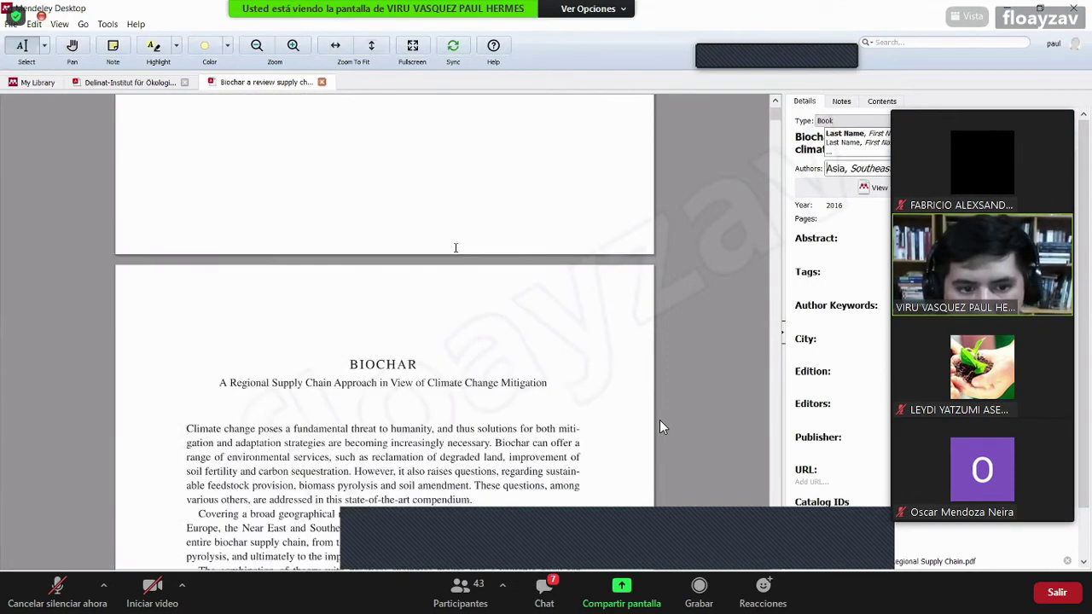
scroll(444, 251, "up", 8)
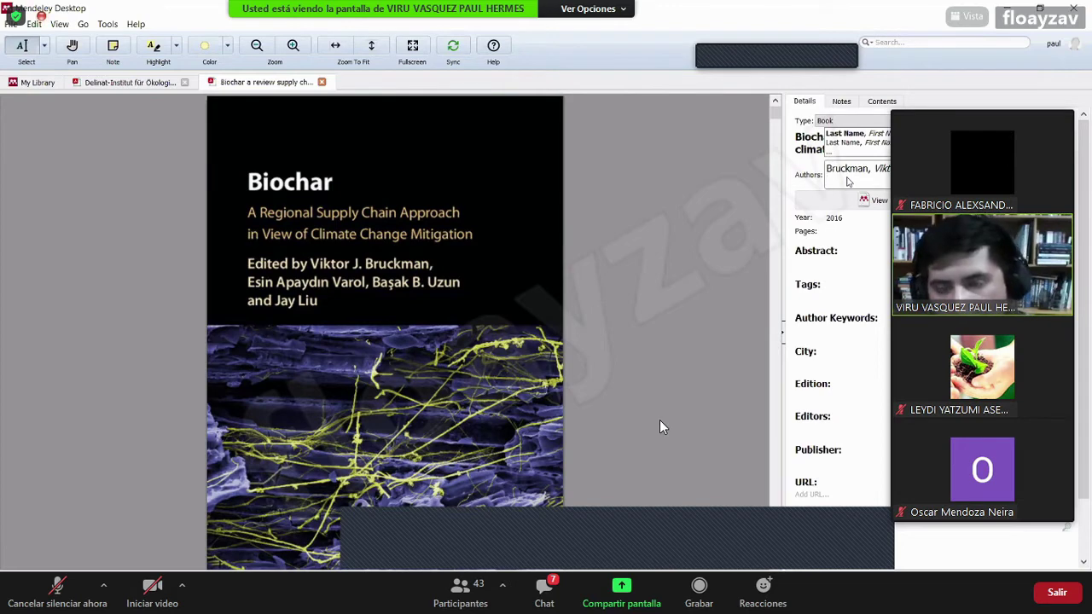
type("A")
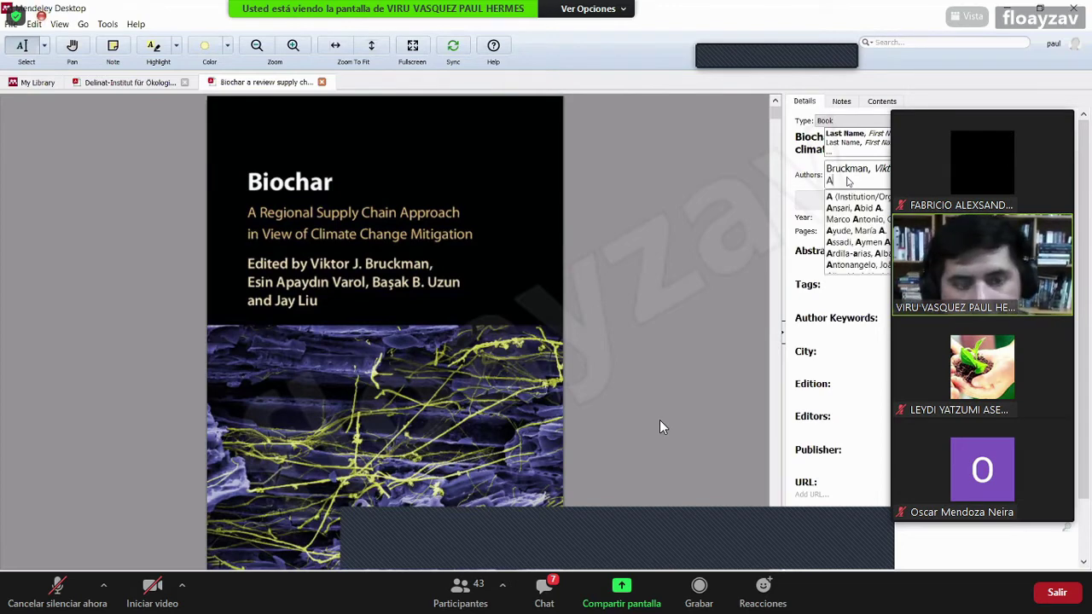
type("p")
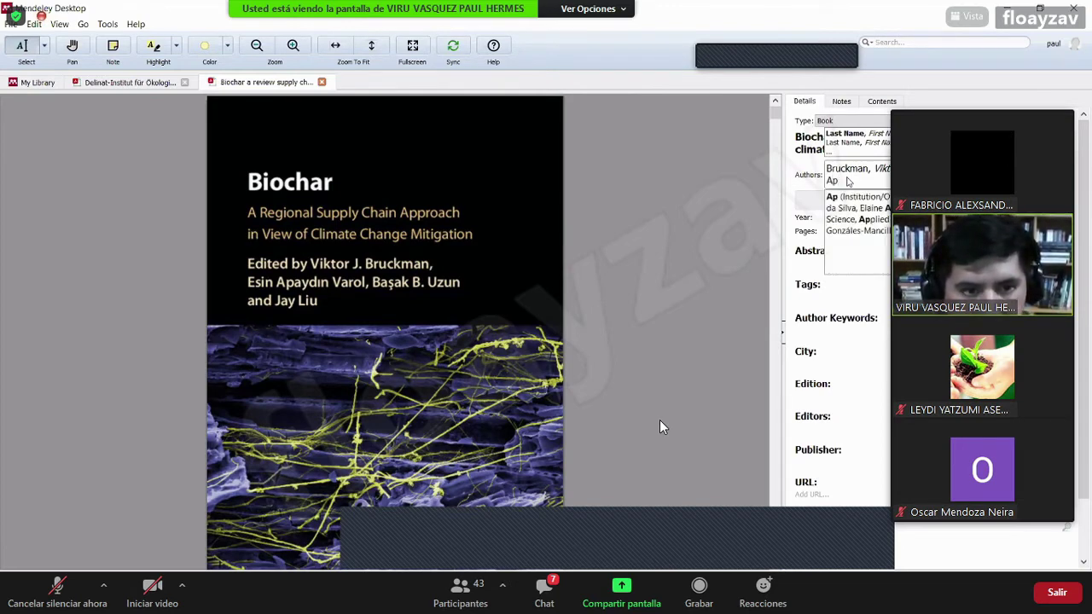
type("ydin Varol, ")
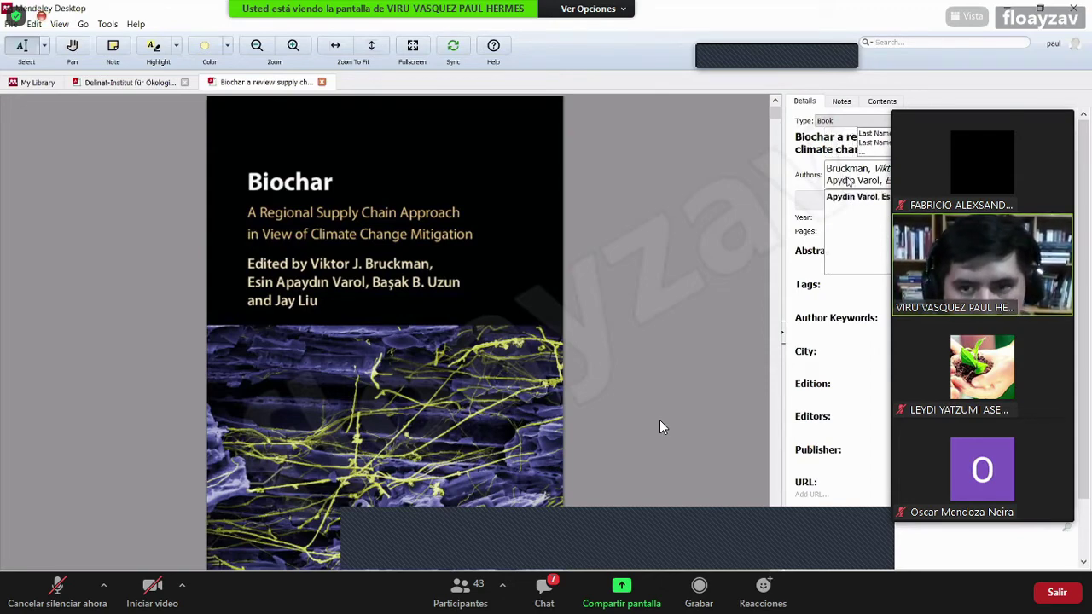
type("E")
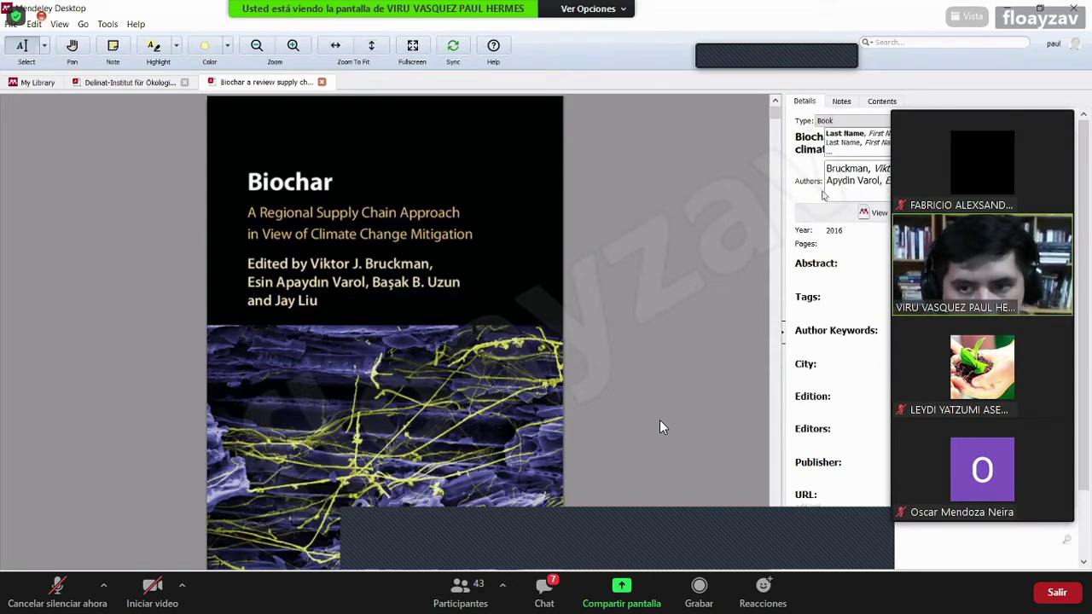
scroll(393, 283, "down", 1)
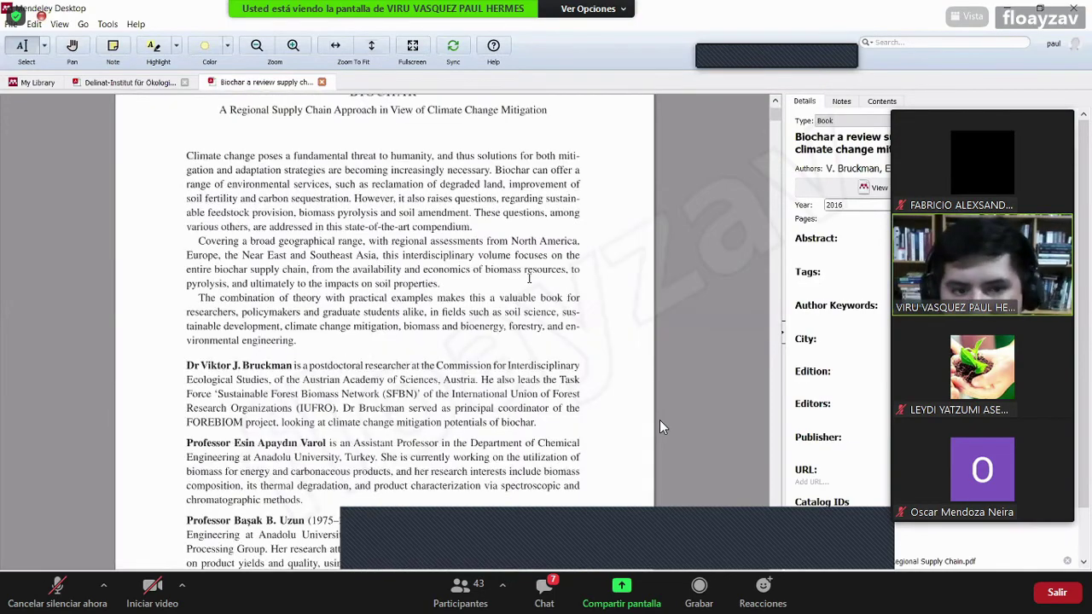
Look through the opening pages of the biochar supply chain book and the highlighted Pirólisis document
scroll(660, 419, "up", 5)
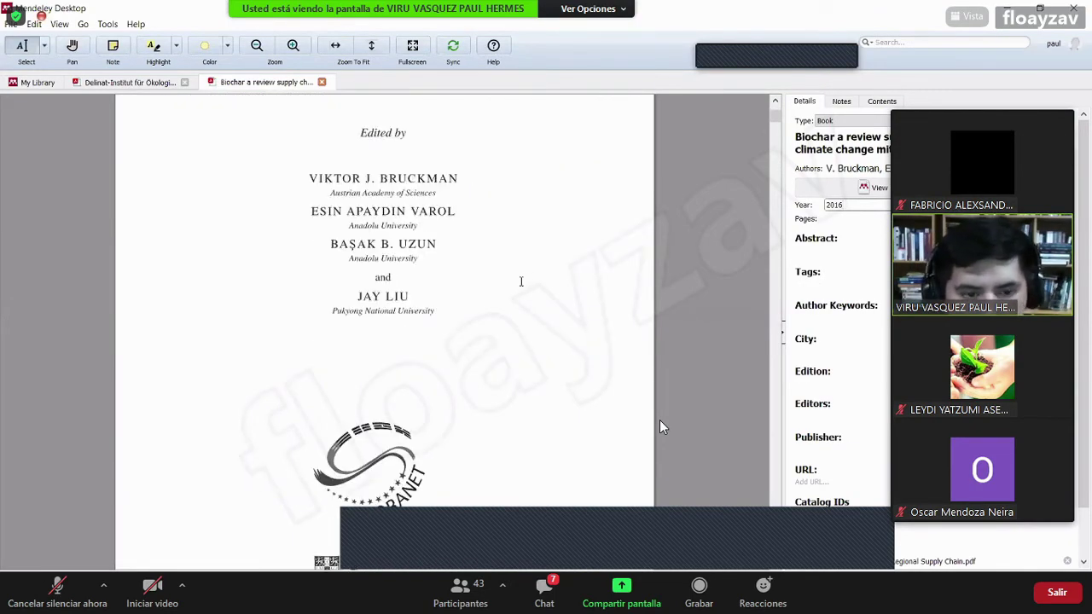
scroll(659, 420, "down", 8)
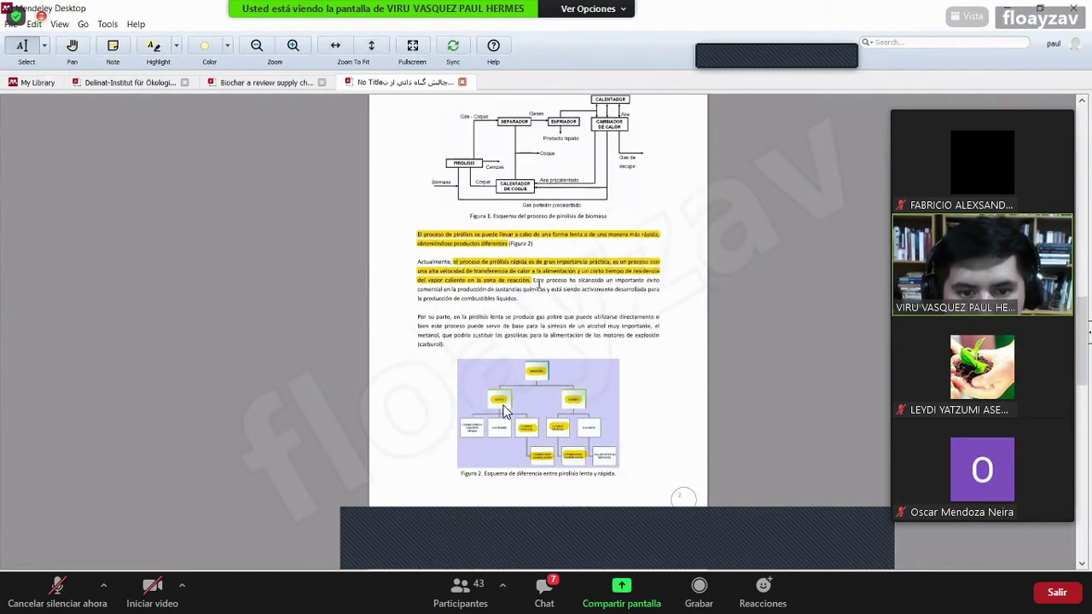
scroll(538, 285, "up", 15)
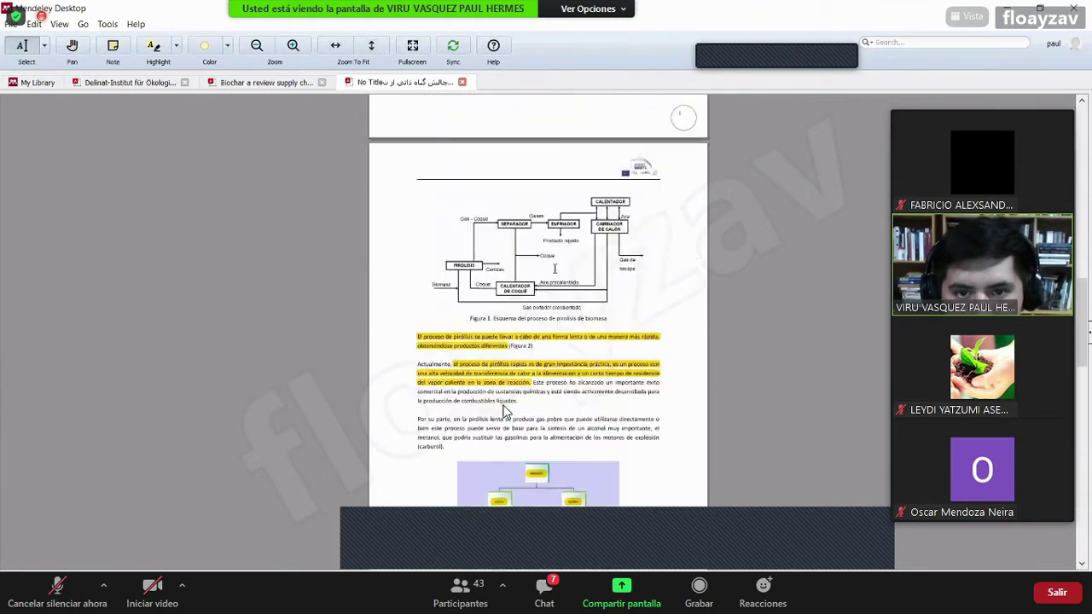
scroll(504, 412, "down", 3)
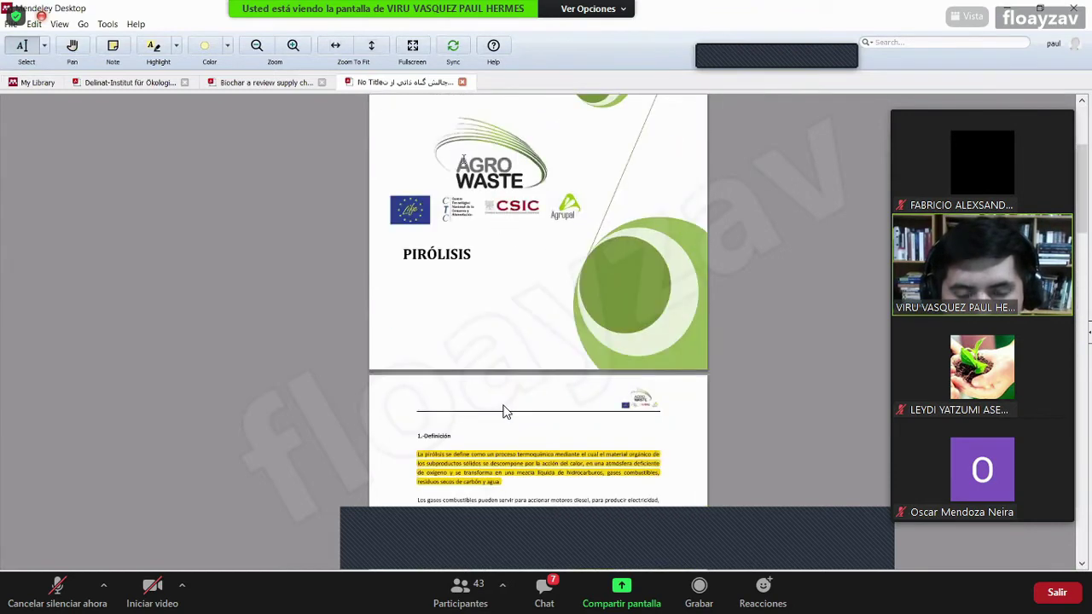
scroll(503, 413, "up", 2, "ctrl")
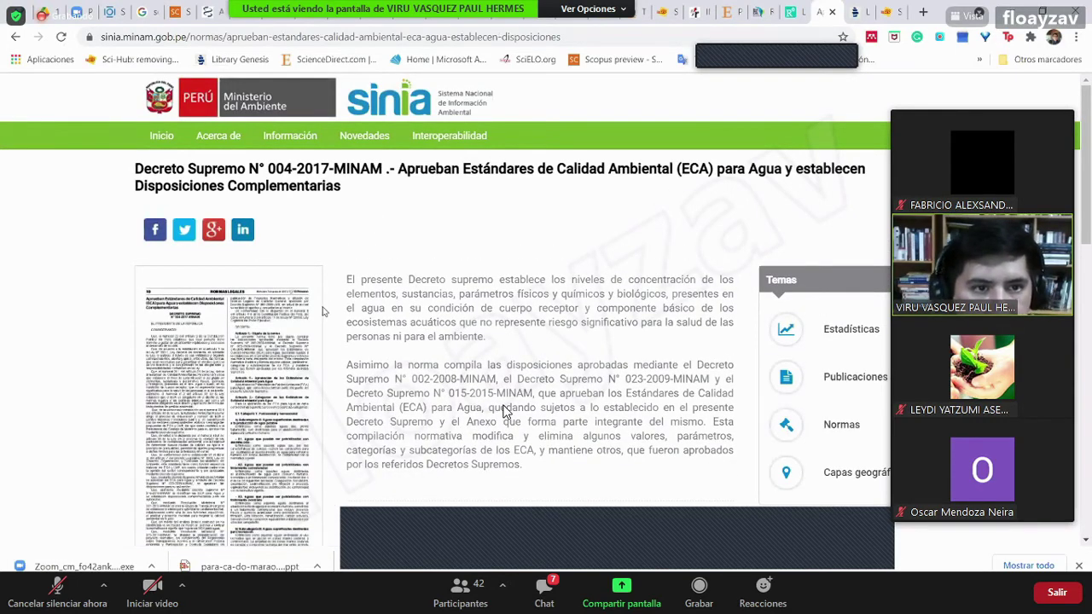
Look over the SINIA web page for Decreto Supremo N° 004-2017-MINAM on water quality standards
scroll(349, 307, "down", 2)
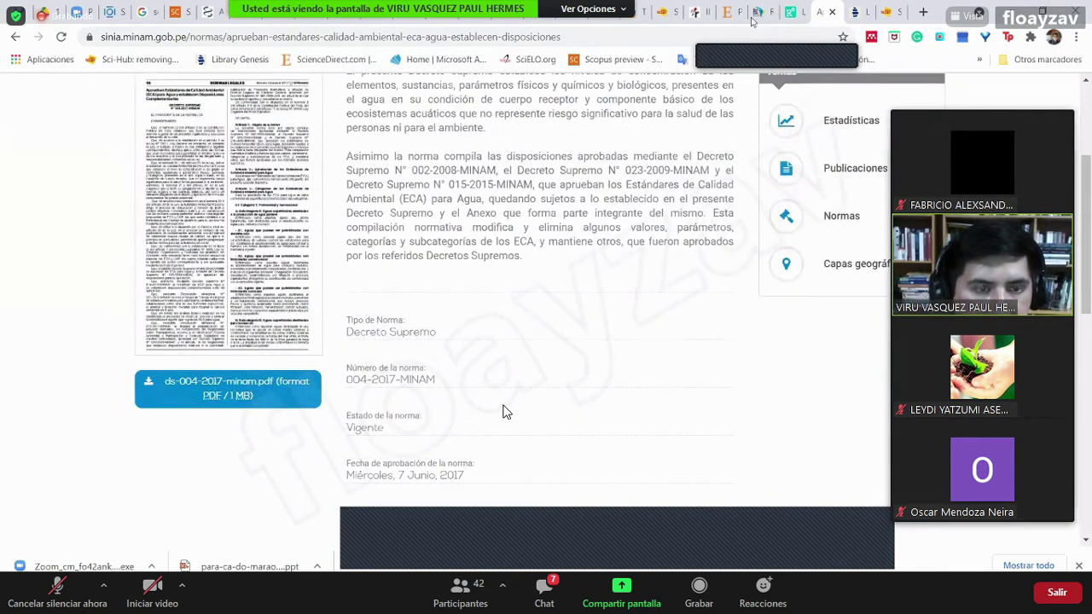
scroll(512, 256, "up", 3)
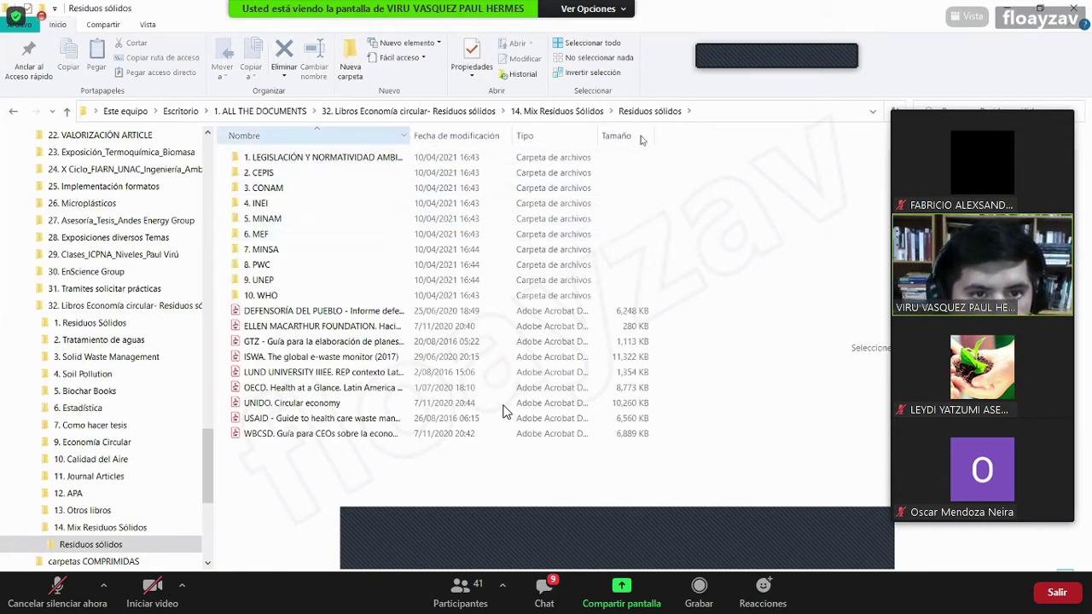
Browse the folder 1. LEGISLACIÓN Y NORMATIVIDAD AMBIENTAL, preview Reglamento de la ley de plásticos, and return to the Residuos sólidos folder
double_click(307, 157)
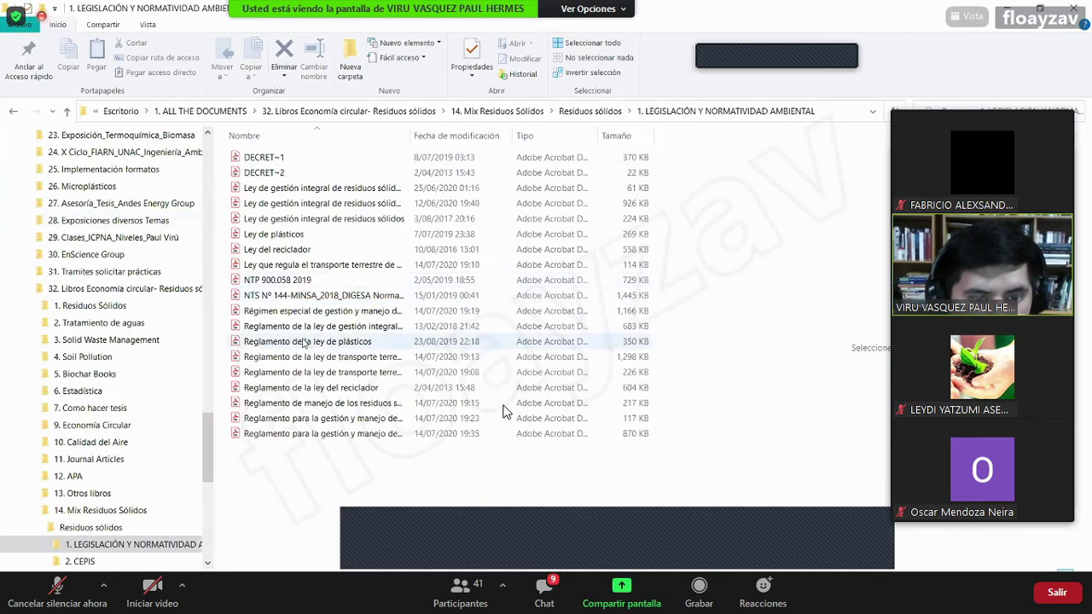
left_click(303, 342)
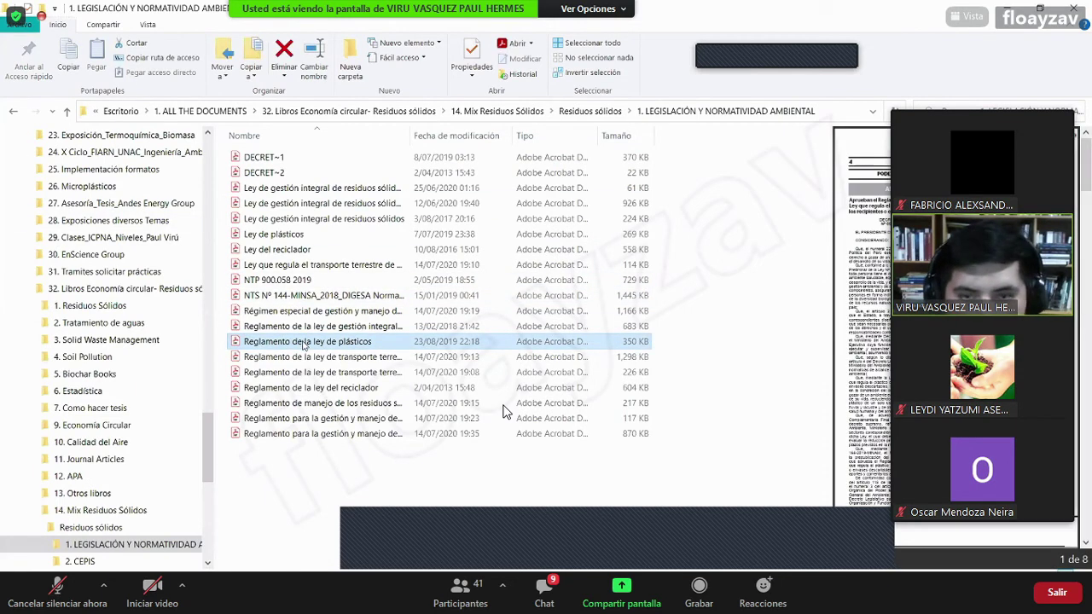
key("alt+Left")
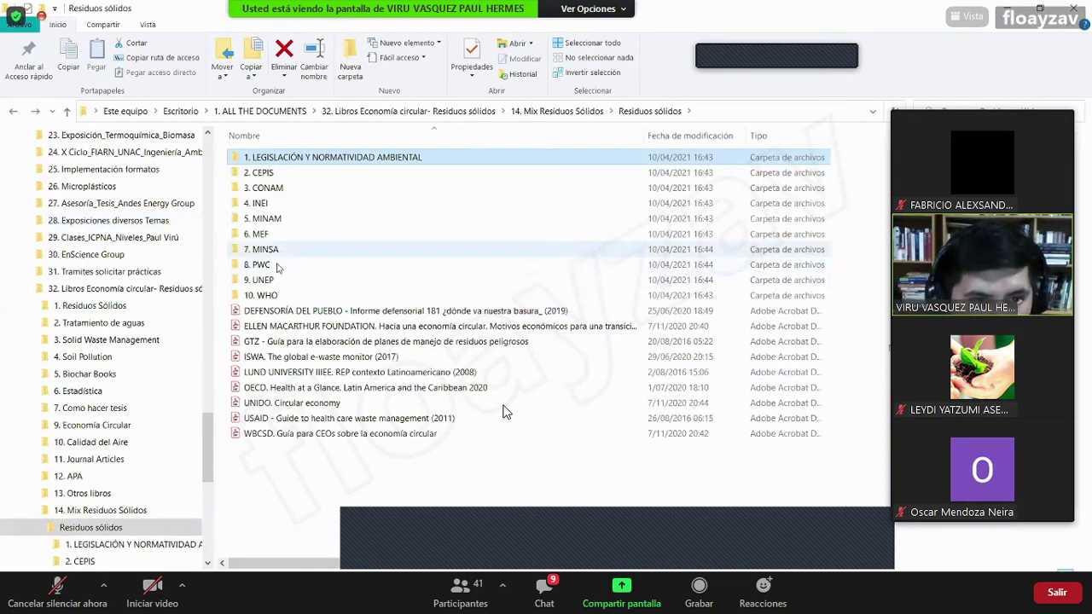
Import the Safe management of wastes from health-care activities PDF from the 10. WHO folder into Mendeley's E) BOOKS folder and open it
double_click(260, 295)
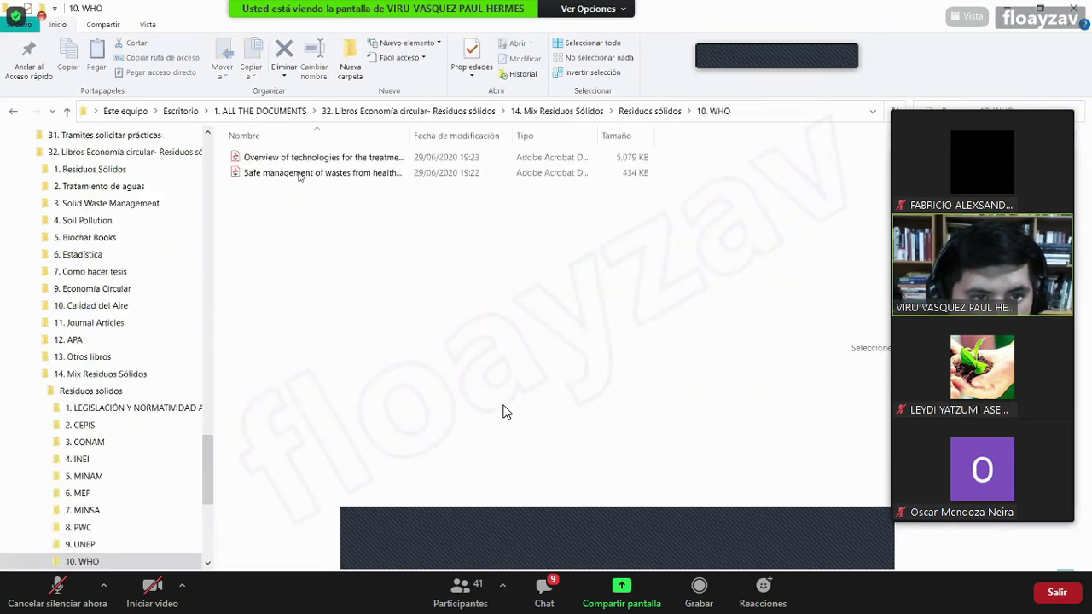
left_click(300, 179)
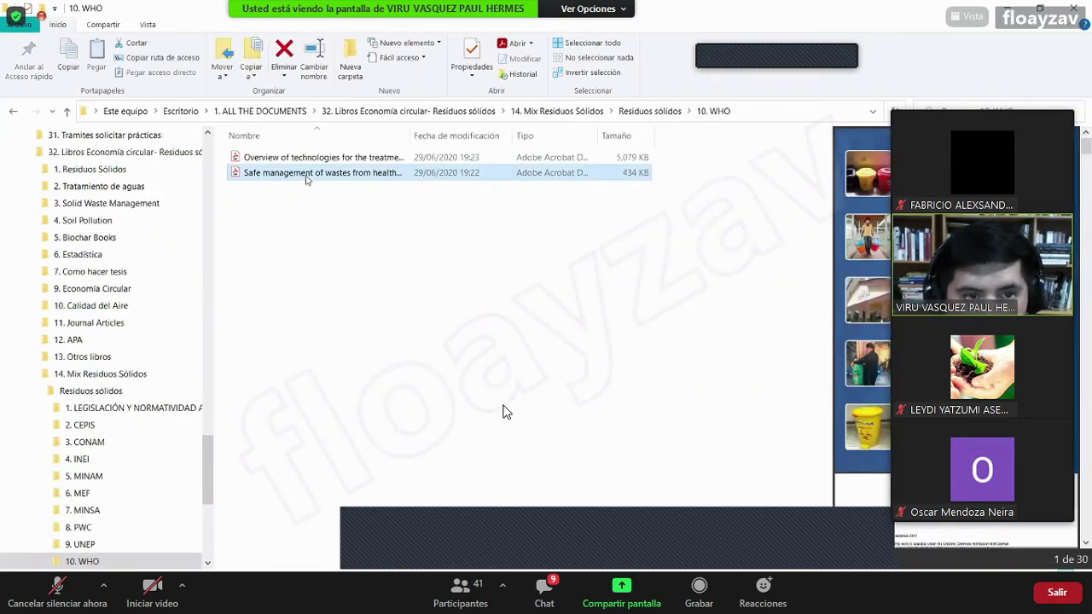
left_click_drag(306, 177, 452, 520)
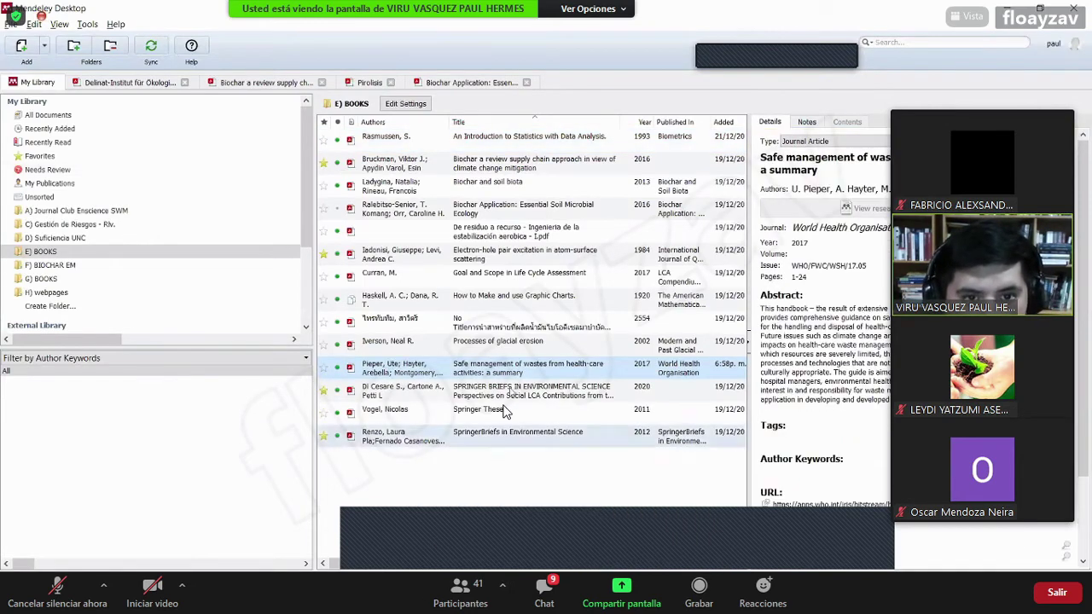
double_click(512, 368)
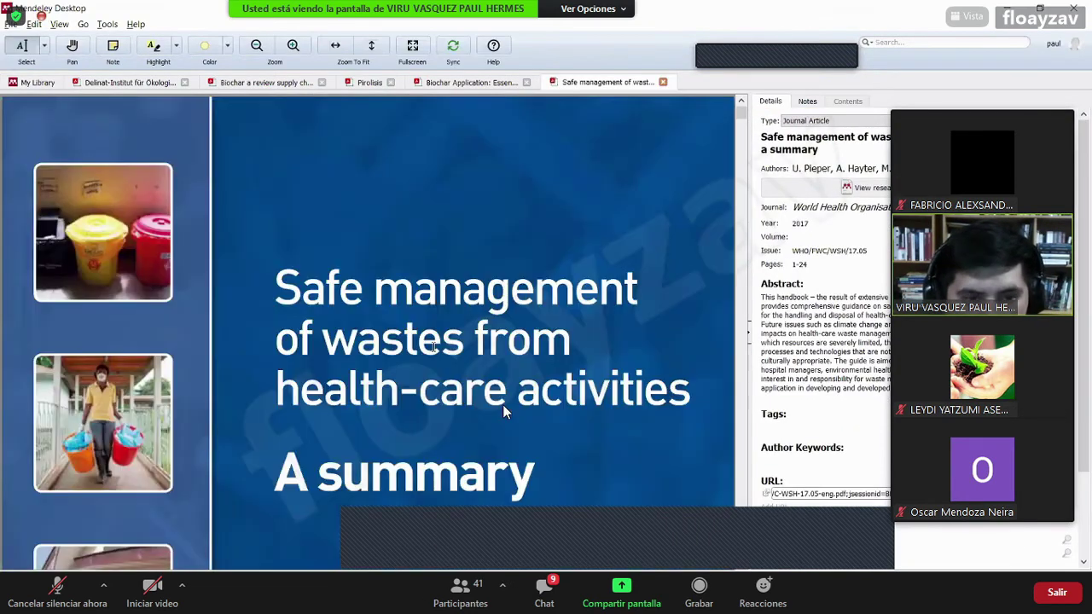
scroll(484, 126, "down", 2)
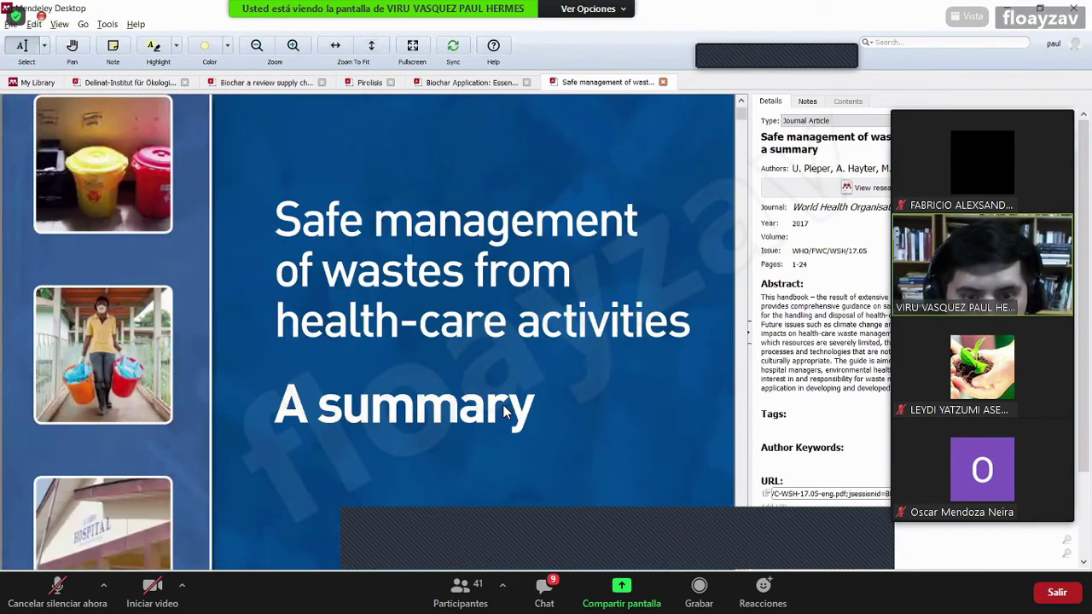
Try to delete the Safe management of wastes PDF from the 10. WHO folder while it is open in Mendeley
mouse_move(402, 537)
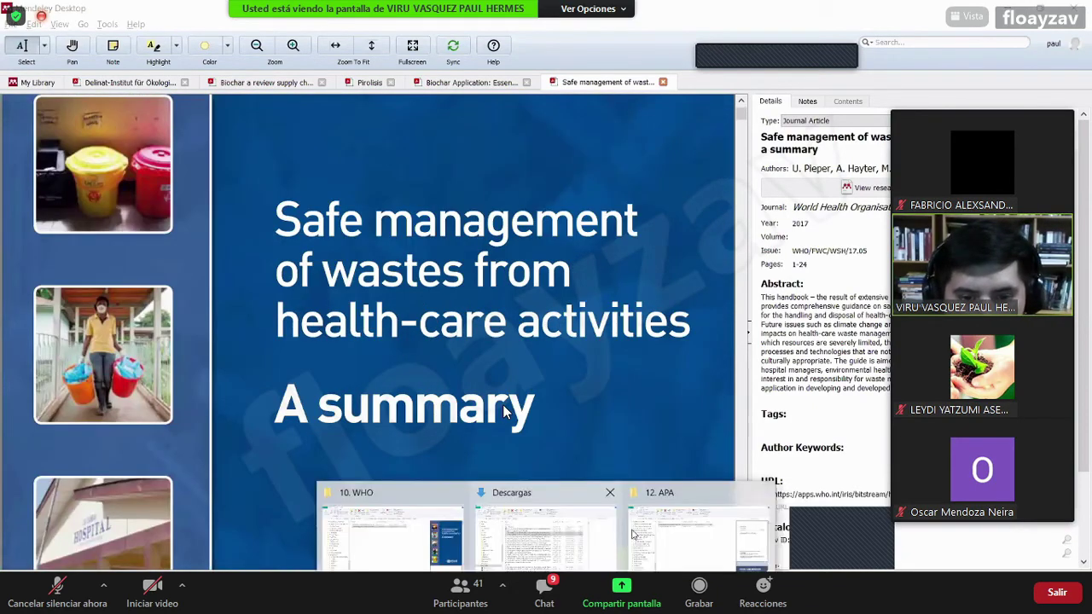
left_click(402, 537)
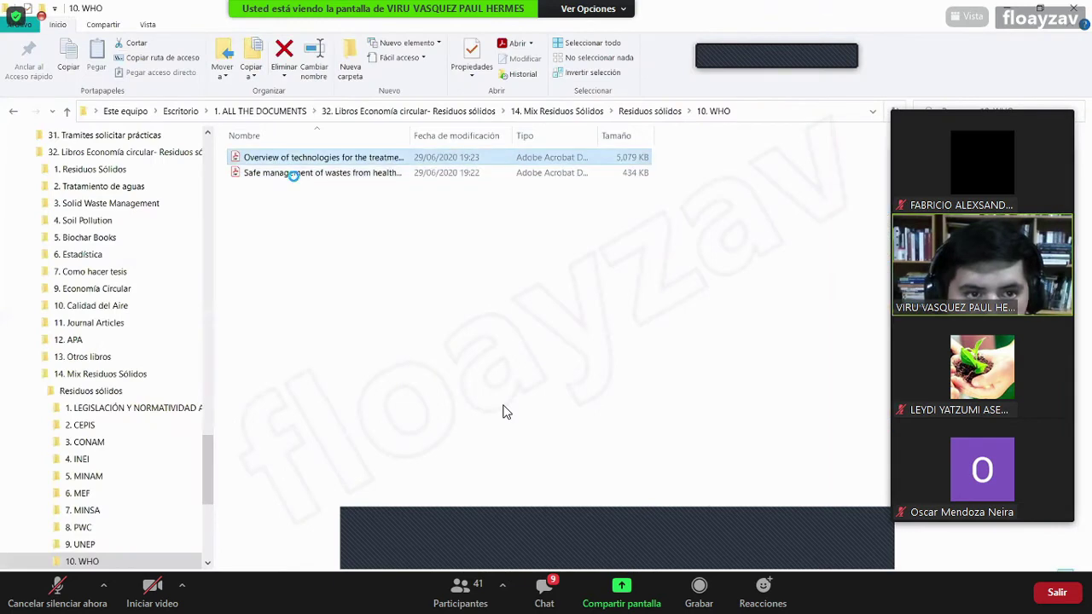
left_click(294, 177)
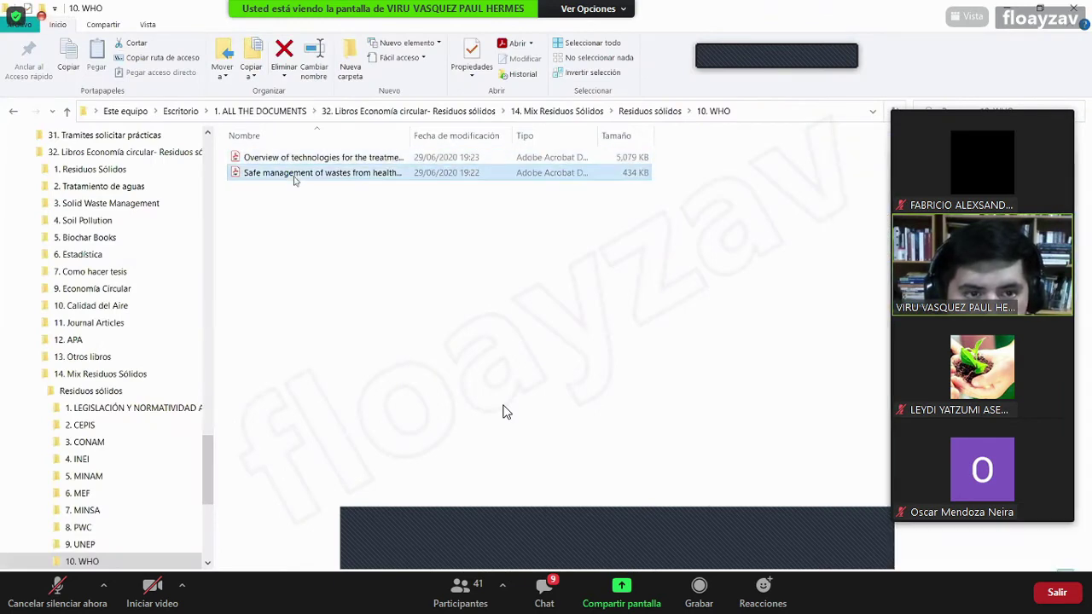
key("Delete")
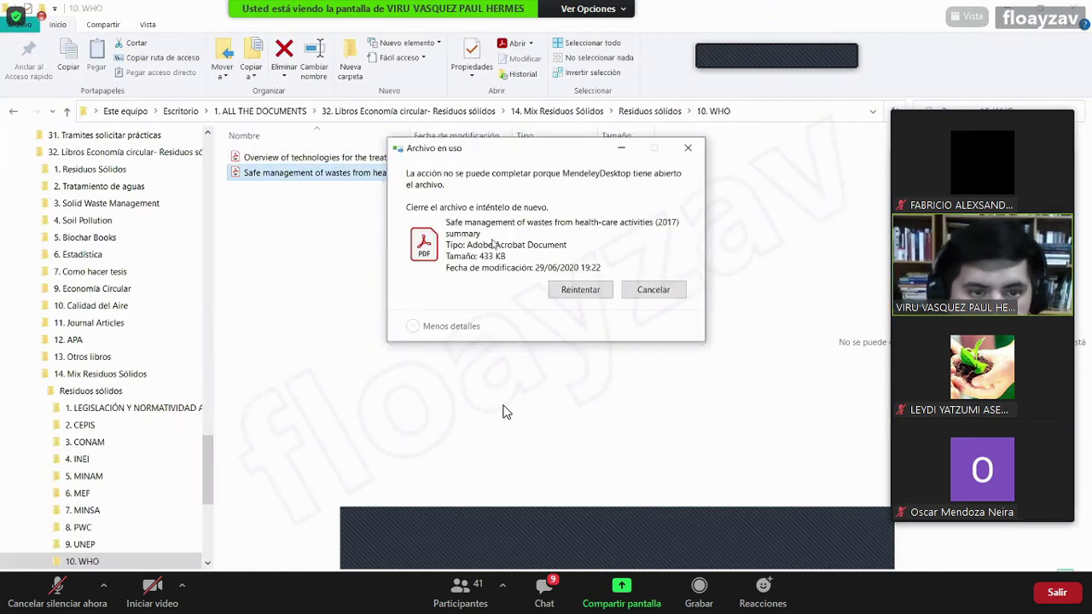
left_click(573, 292)
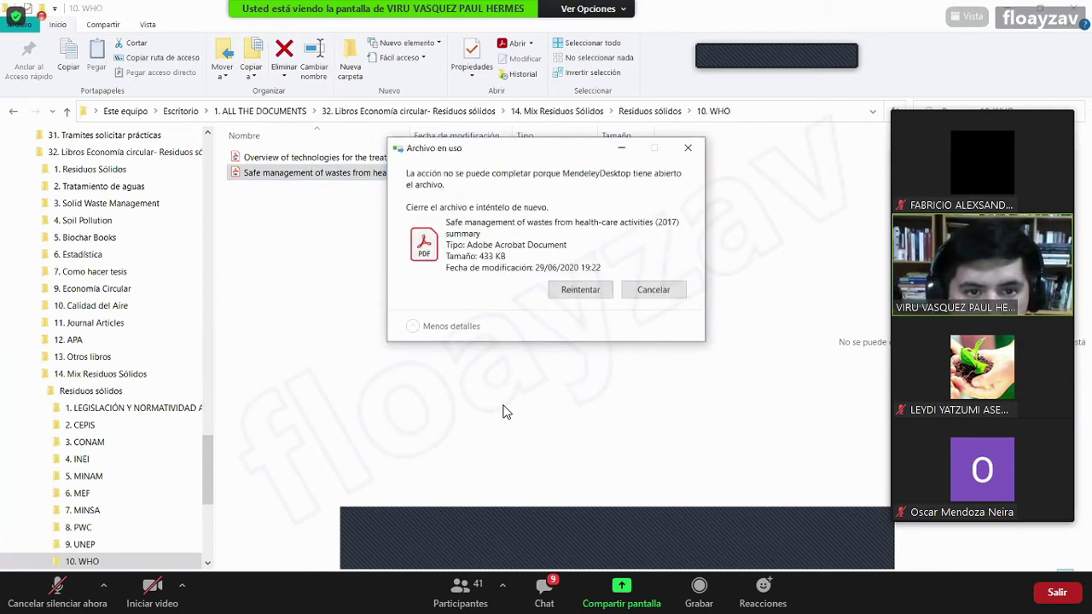
key("alt+Tab")
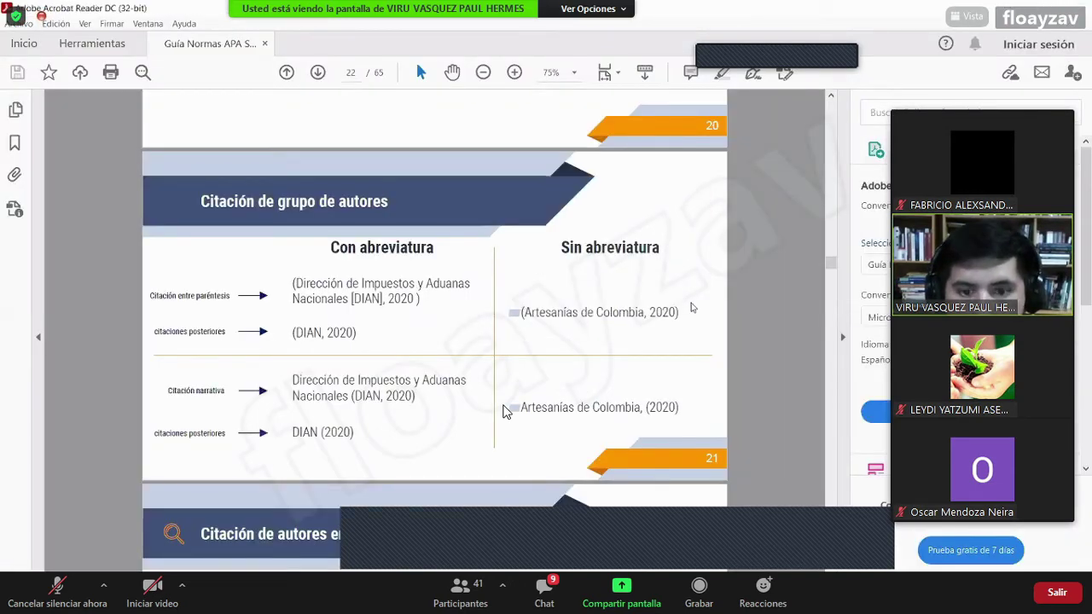
key("alt+Tab")
left_click(608, 291)
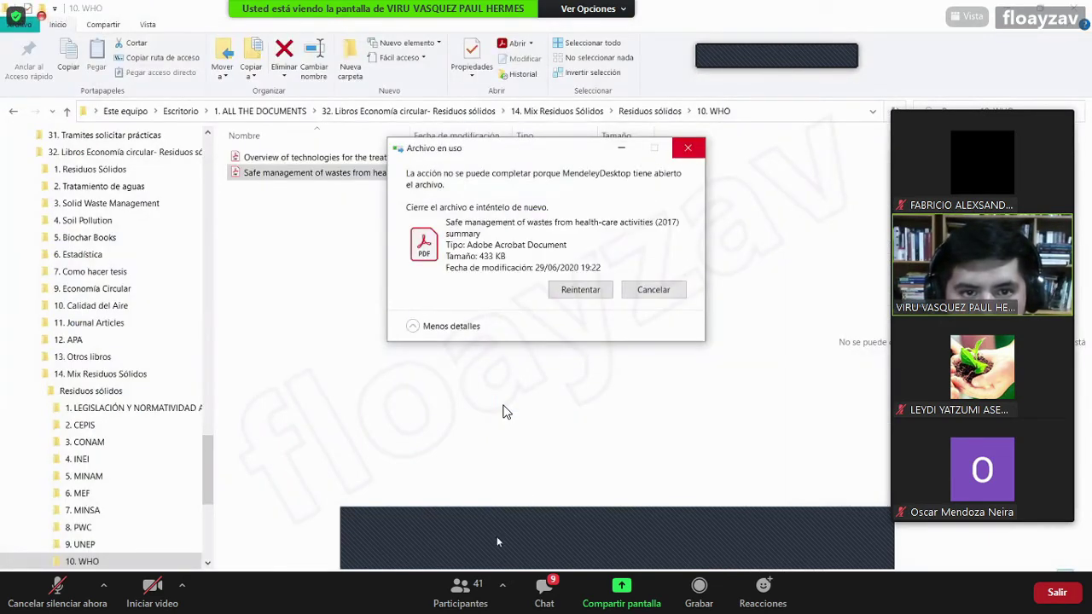
left_click(688, 152)
Close the Safe management of wastes document in Mendeley and delete its source PDF from the 10. WHO folder
key("alt+Tab")
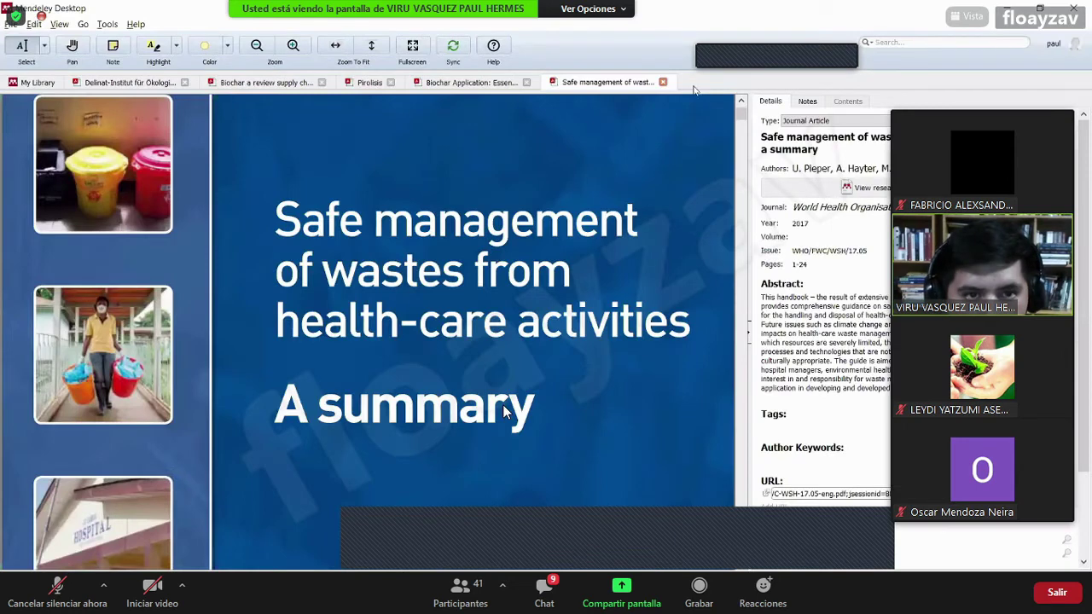
left_click(663, 82)
scroll(505, 413, "down", 3)
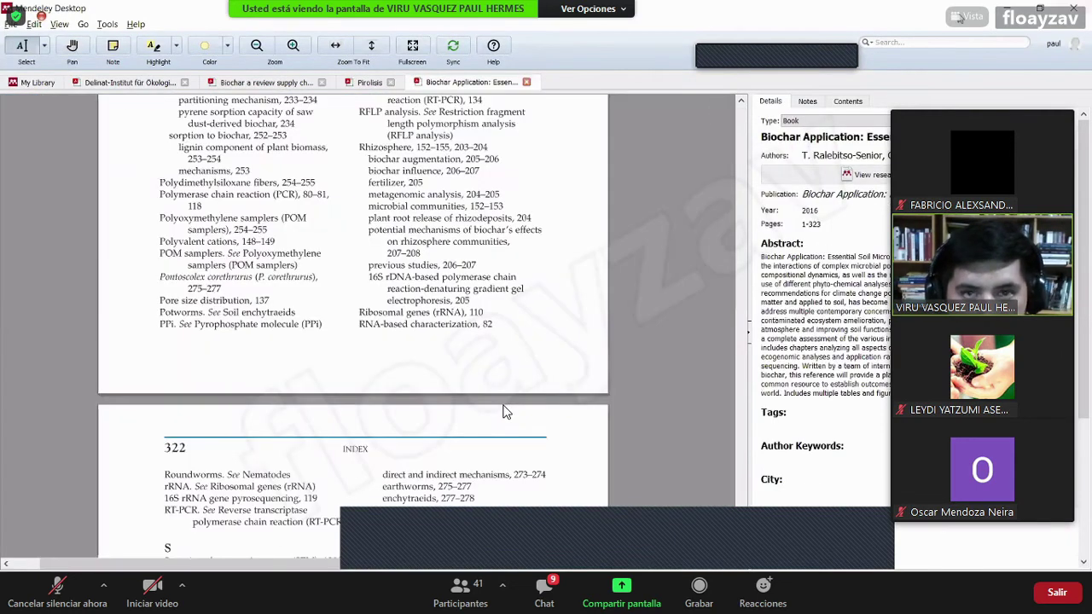
key("alt+Tab")
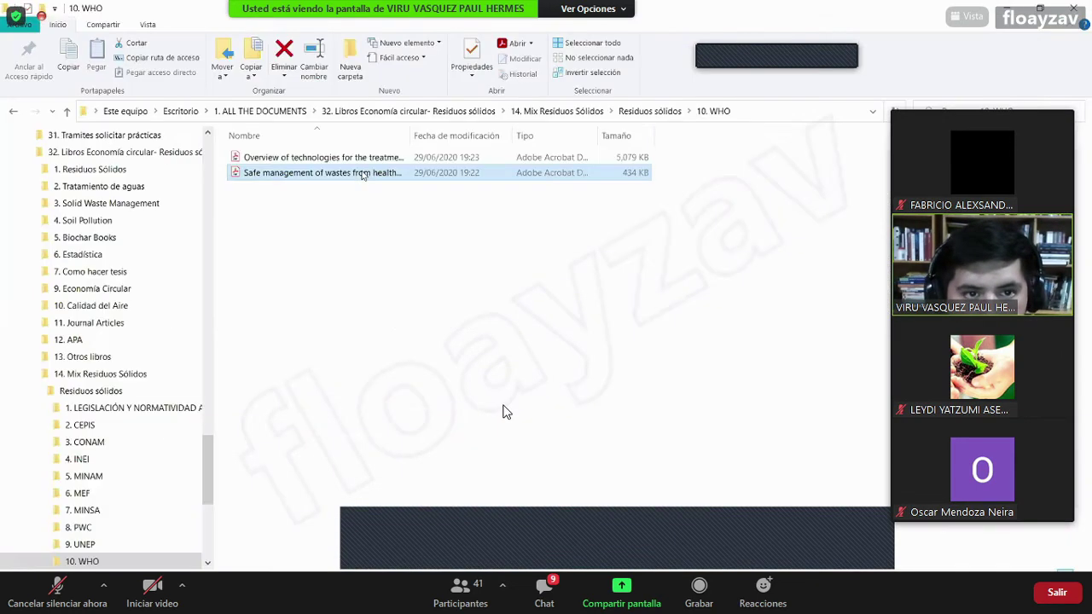
key("Delete")
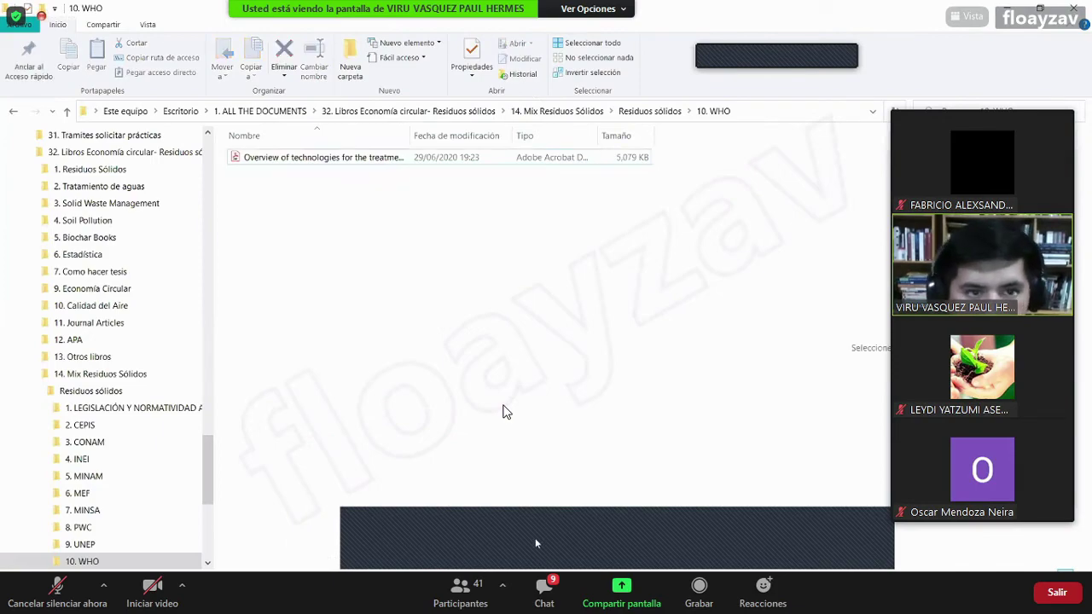
Try to open the Safe management of wastes entry from the Mendeley library and dismiss the notice
key("alt+Tab")
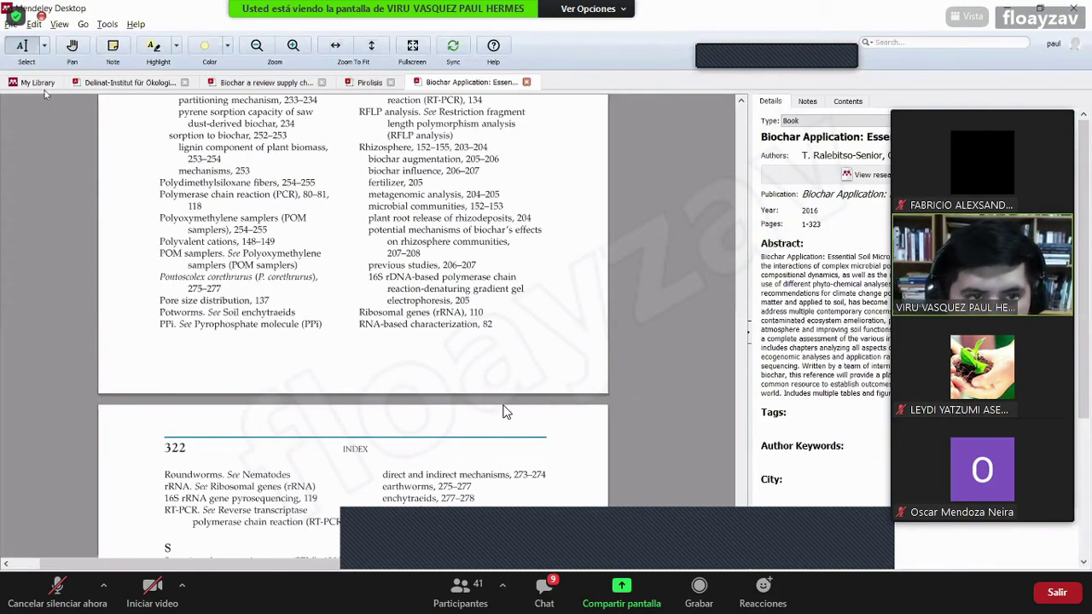
key("ctrl+Tab")
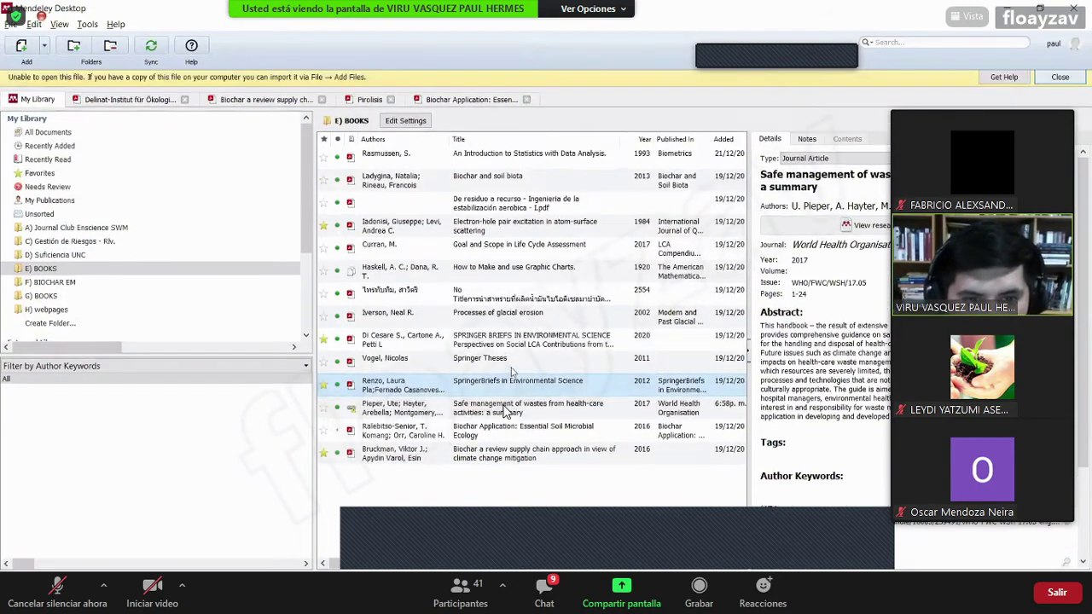
double_click(509, 373)
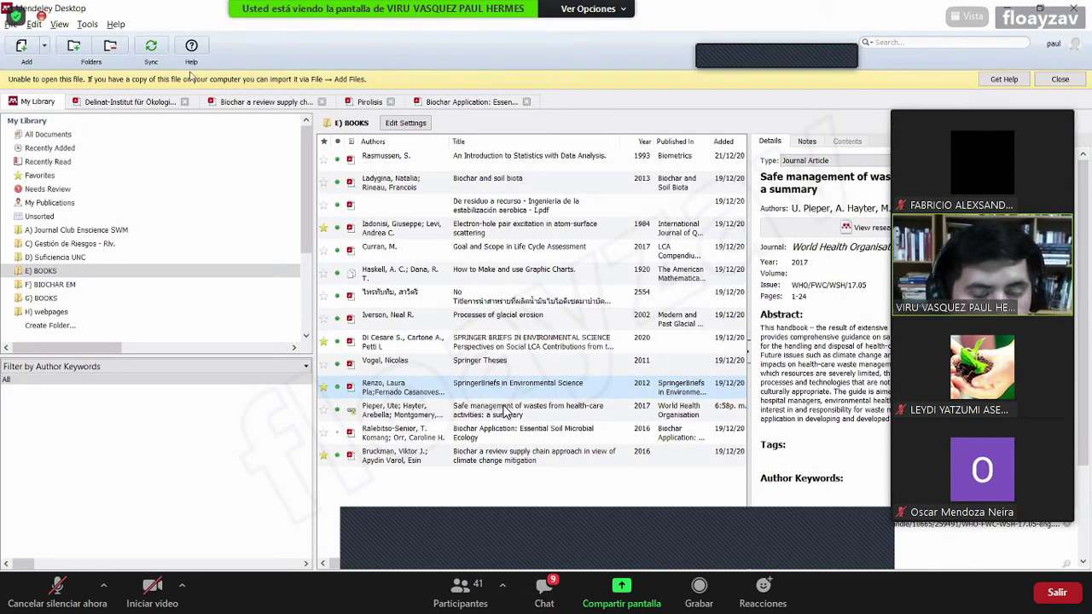
left_click(1060, 80)
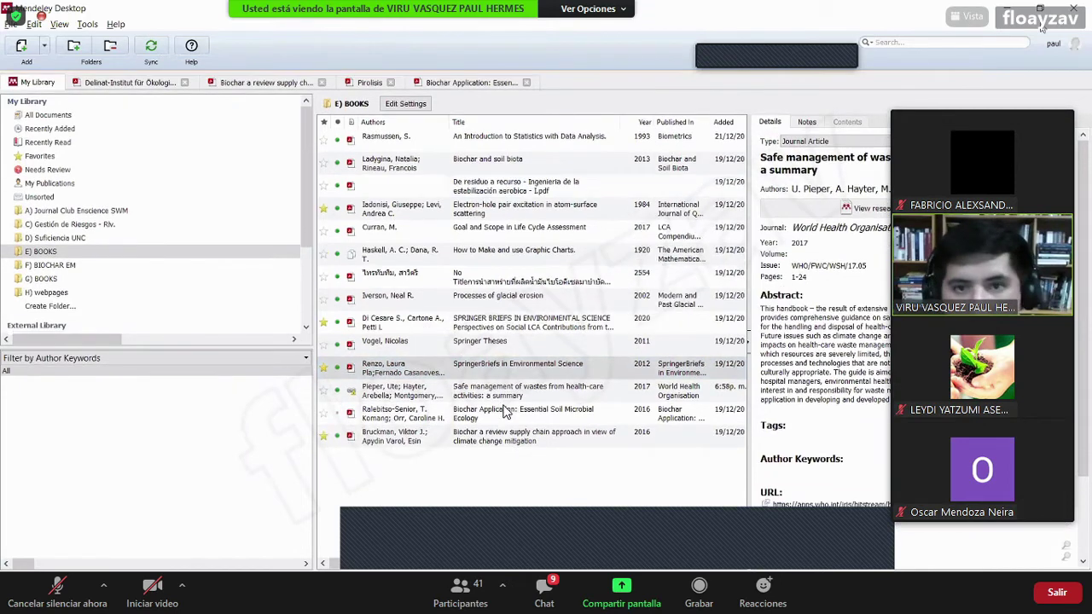
Switch to the 10. WHO folder in File Explorer and select the Safe management of wastes PDF
key("alt+Tab")
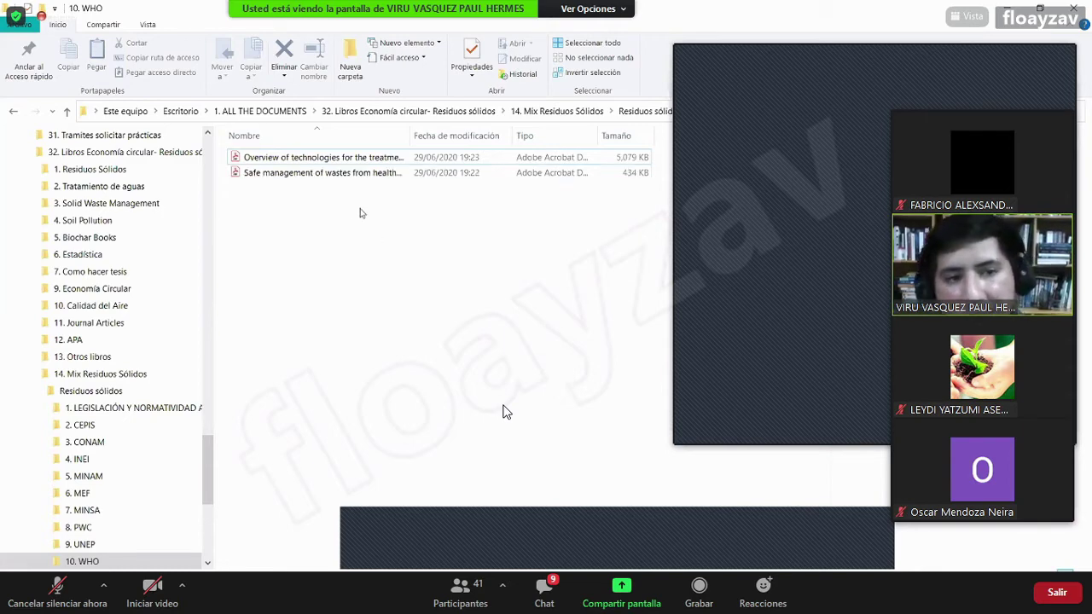
left_click(338, 177)
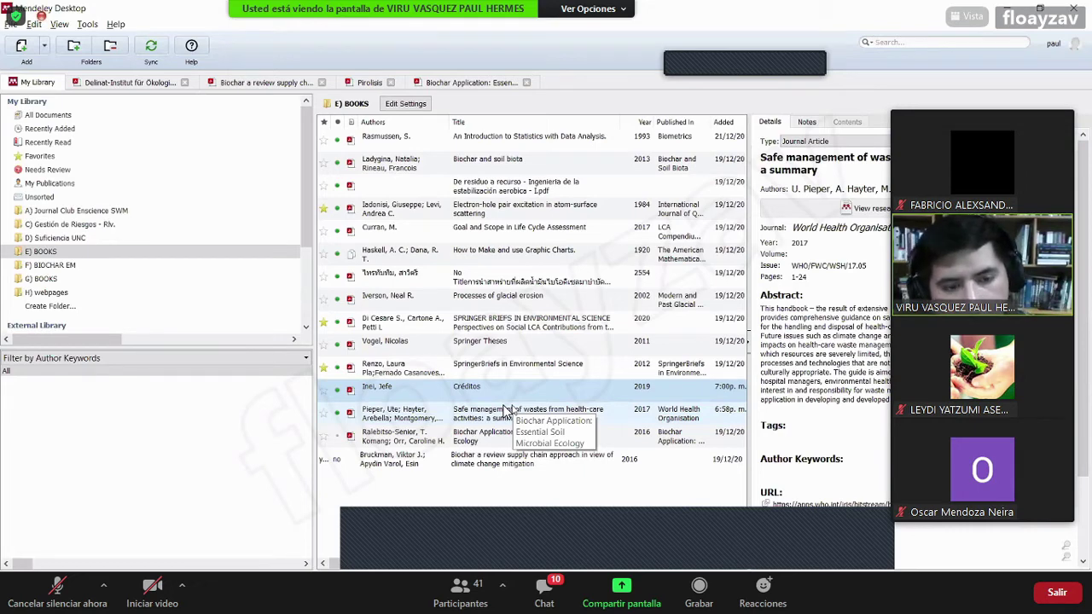
Open the Créditos entry in Mendeley, mark its details as correct and set its document type to Report
double_click(512, 386)
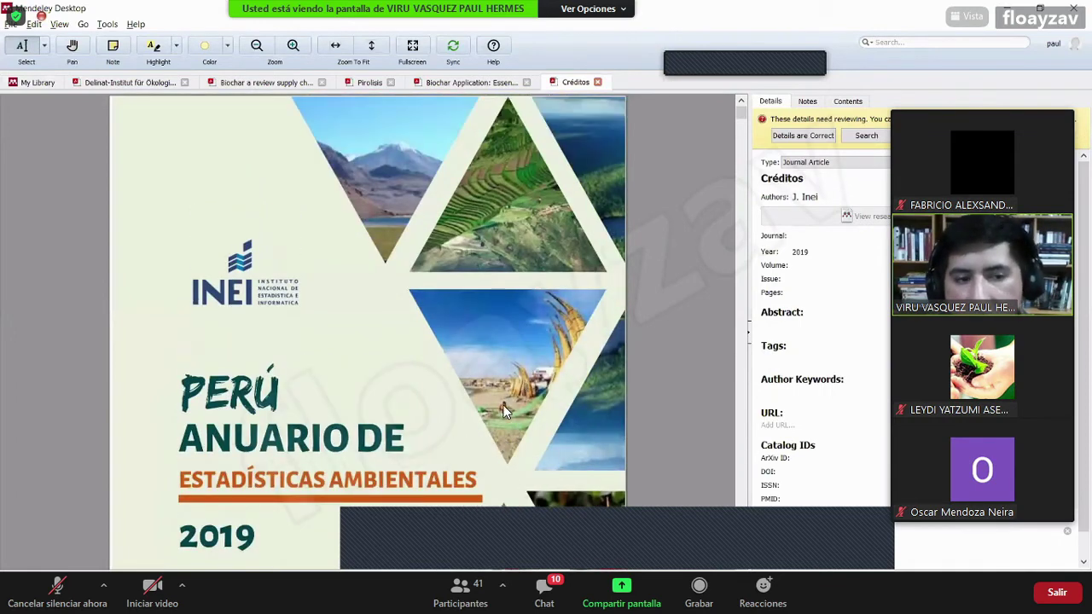
left_click(815, 136)
left_click(824, 121)
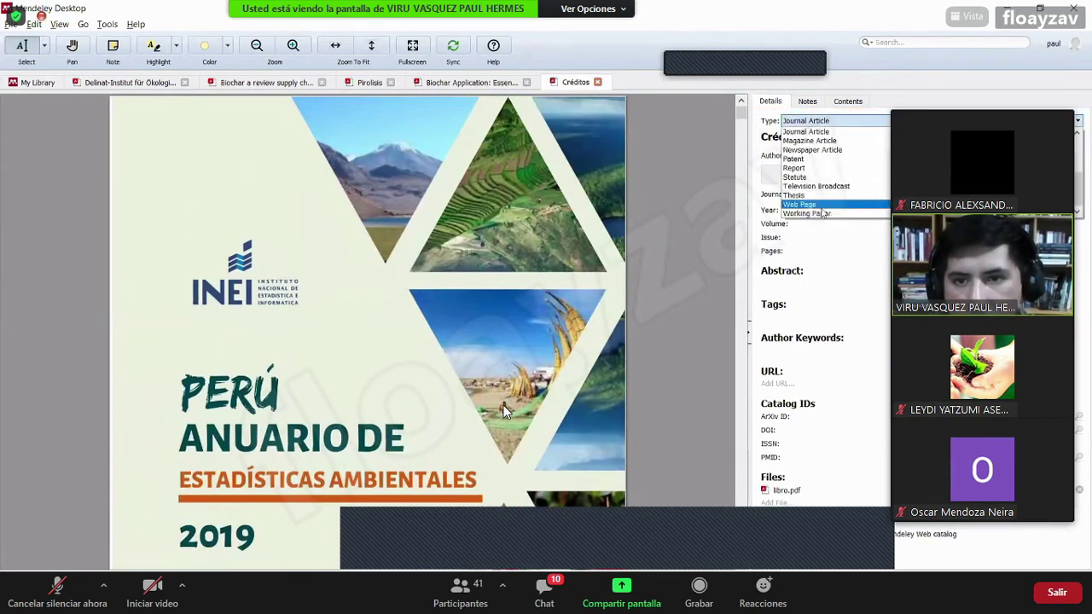
left_click(795, 168)
Replace the Créditos entry's title with "Perú anuario de estadísticas ambientales 2019"
left_click(817, 138)
type("P")
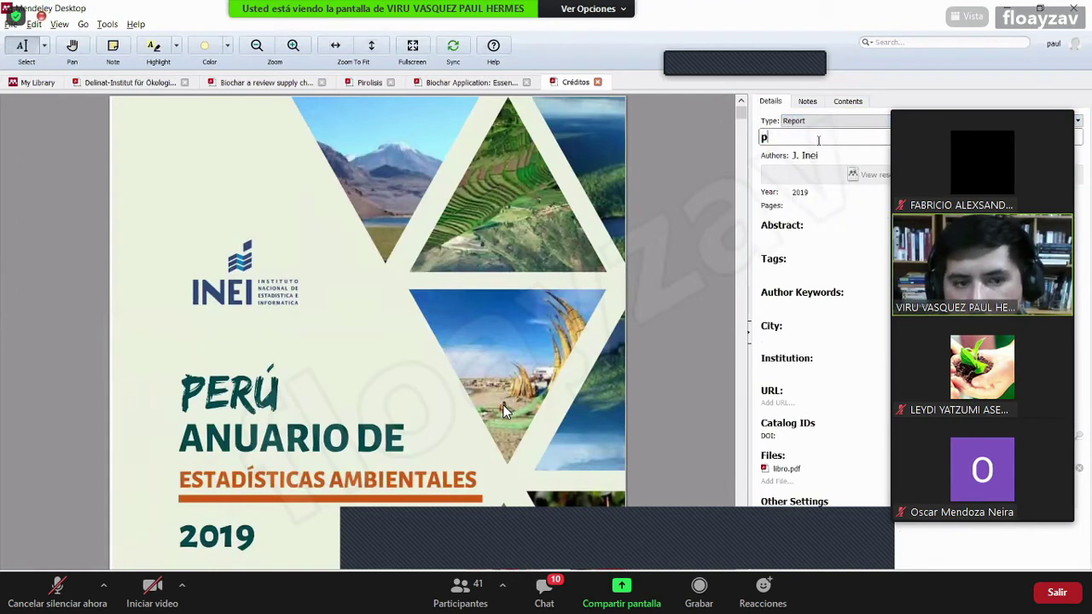
key("BackSpace")
type("P")
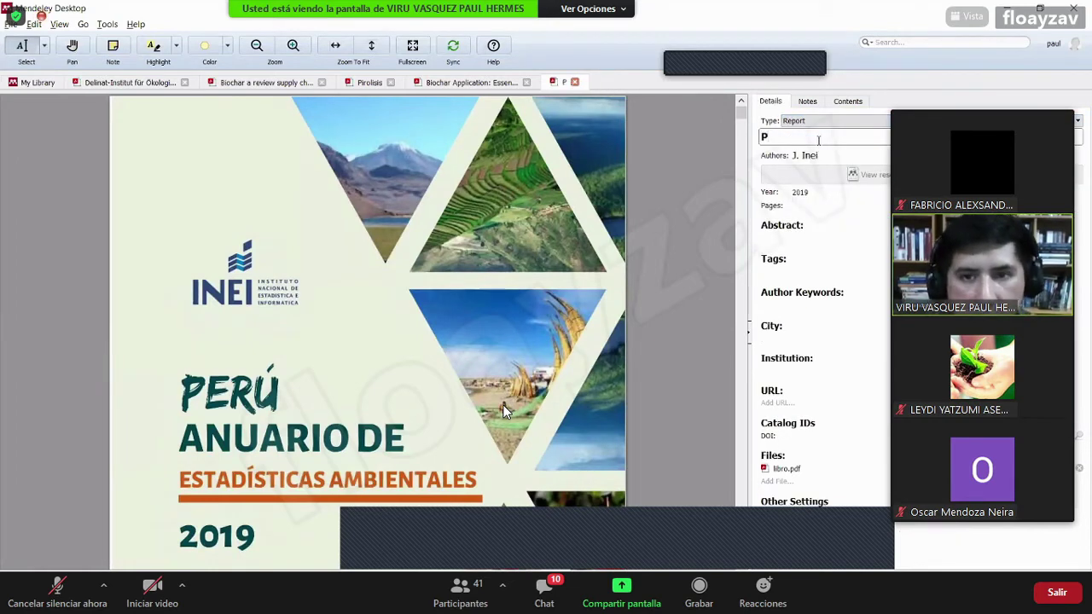
type("er")
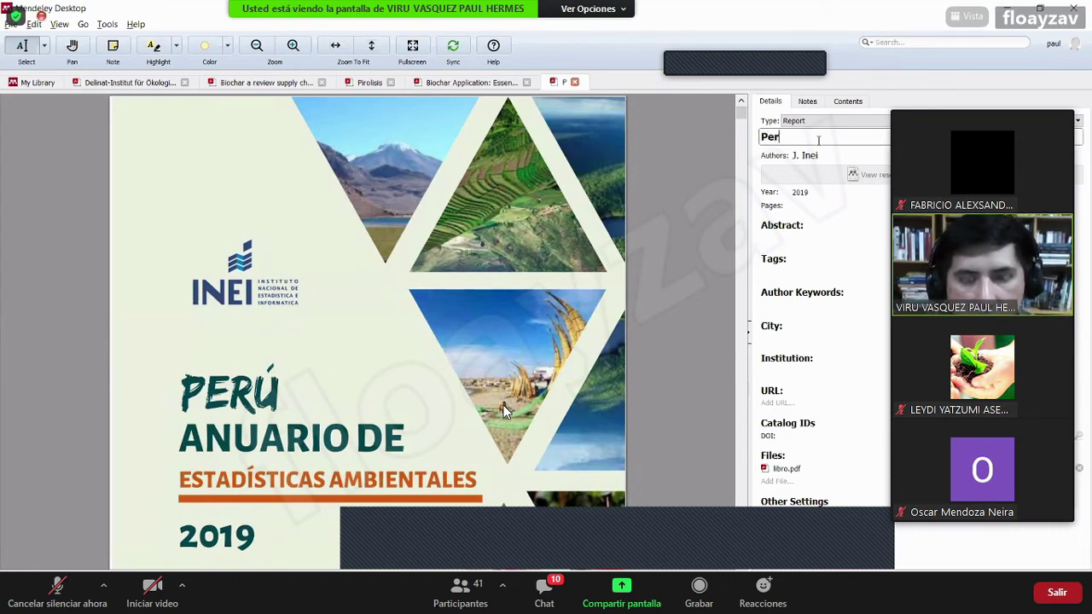
type("ú anara")
key("BackSpace")
key("BackSpace")
key("BackSpace")
type("uario de ")
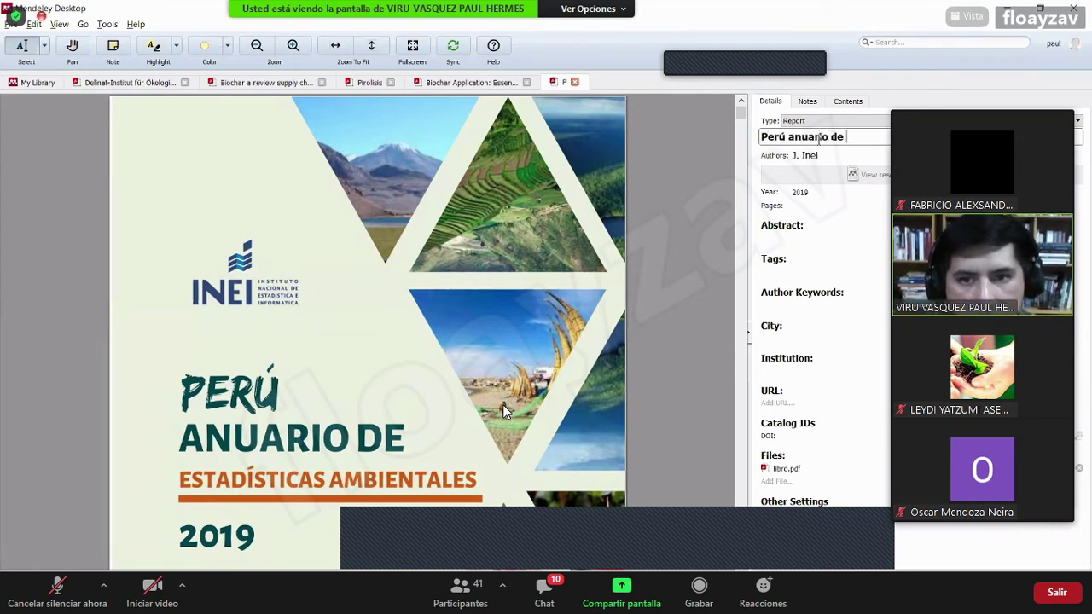
type("estadísti")
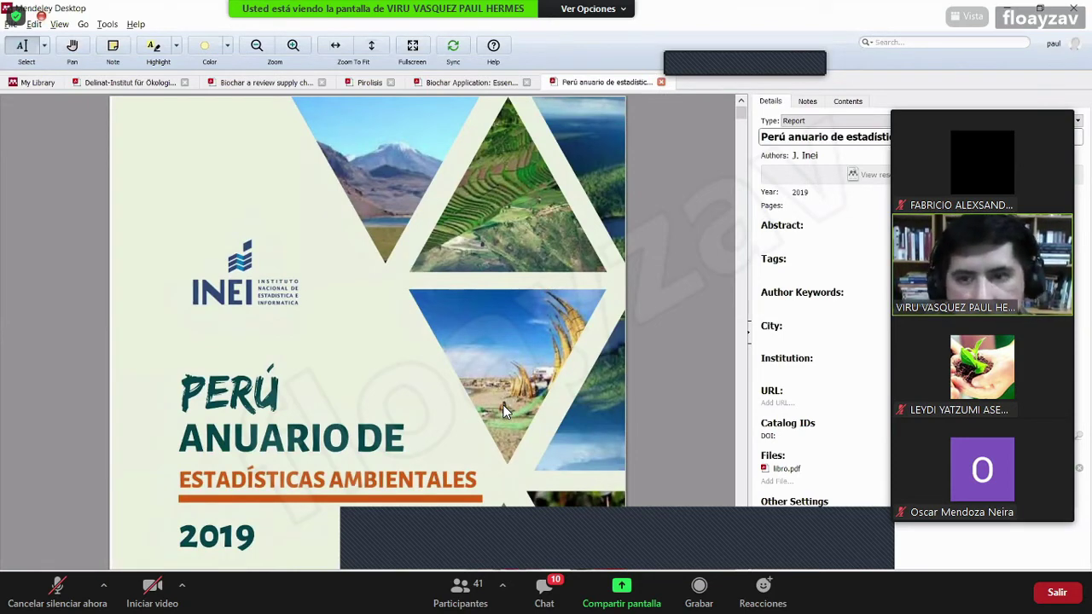
Set the report's author to INEI
left_click(824, 154)
key("ctrl+a")
type("INEI")
key("Tab")
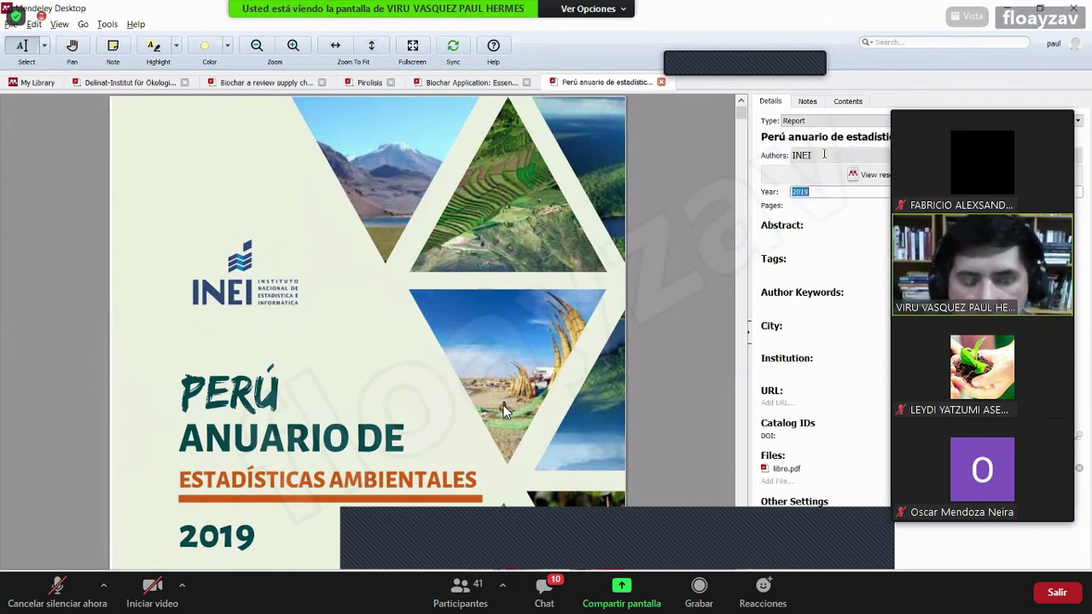
Fill in the report's institution as Instituto Nacional de Estadística e Informática
scroll(503, 411, "down", 1)
key("Tab")
key("Tab")
key("Tab")
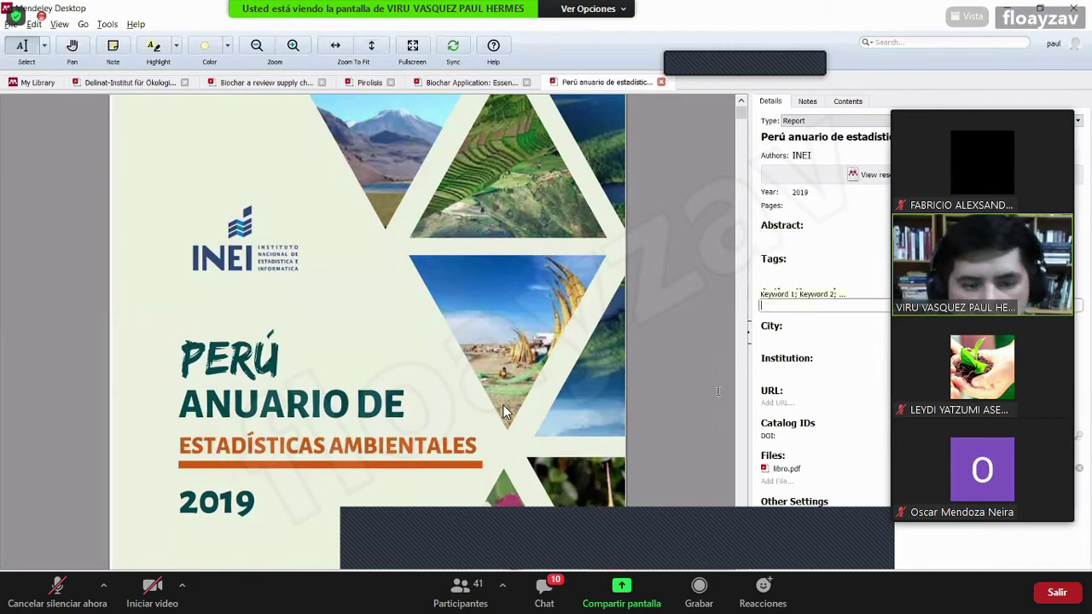
key("Tab")
key("Tab")
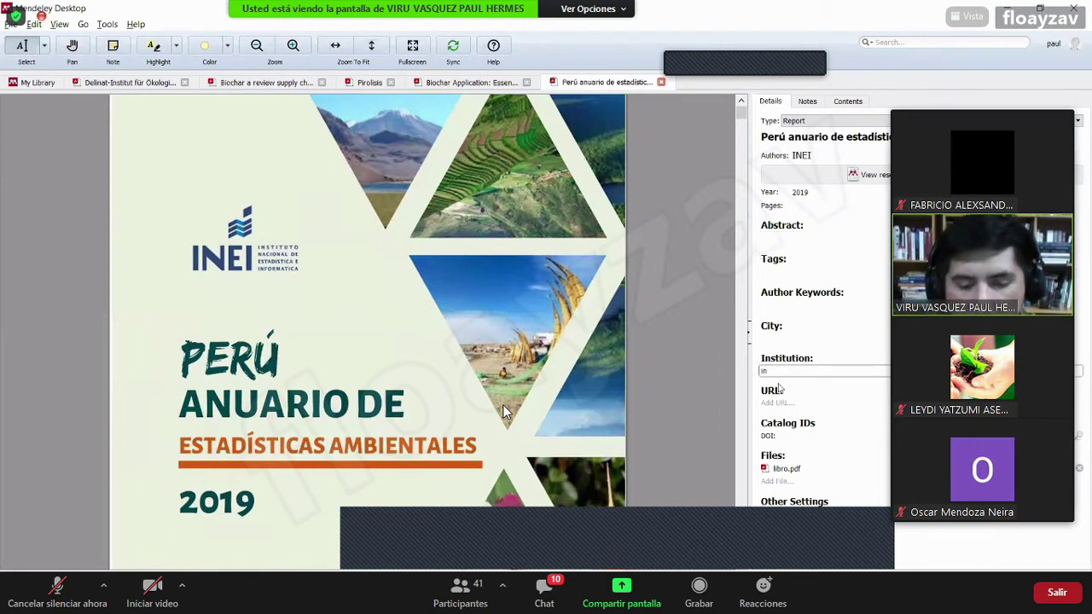
type("in")
key("BackSpace")
key("BackSpace")
type("Instituto Na")
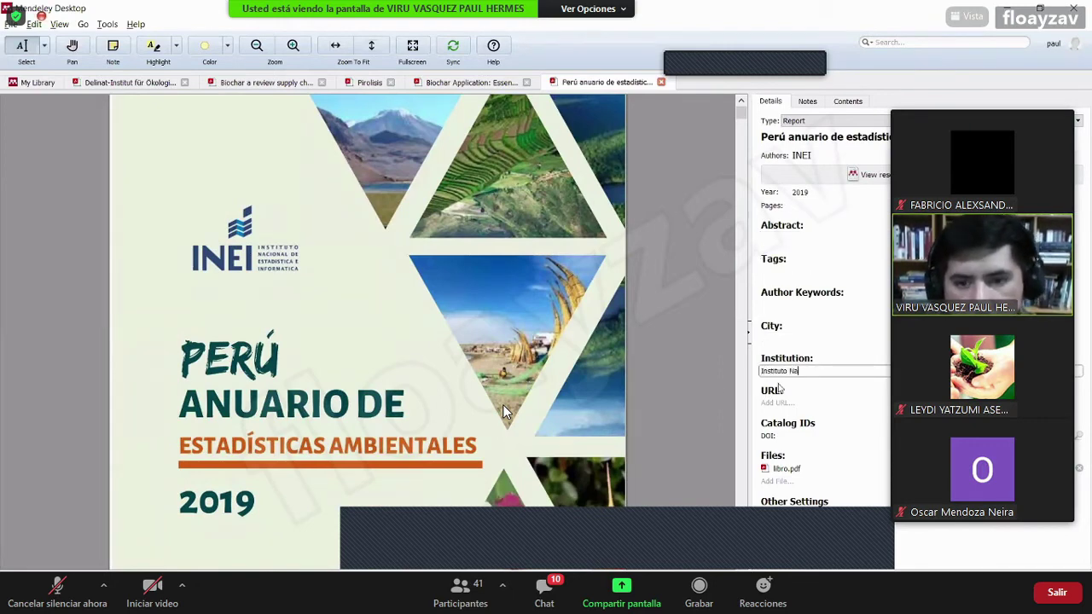
type("cional de Es")
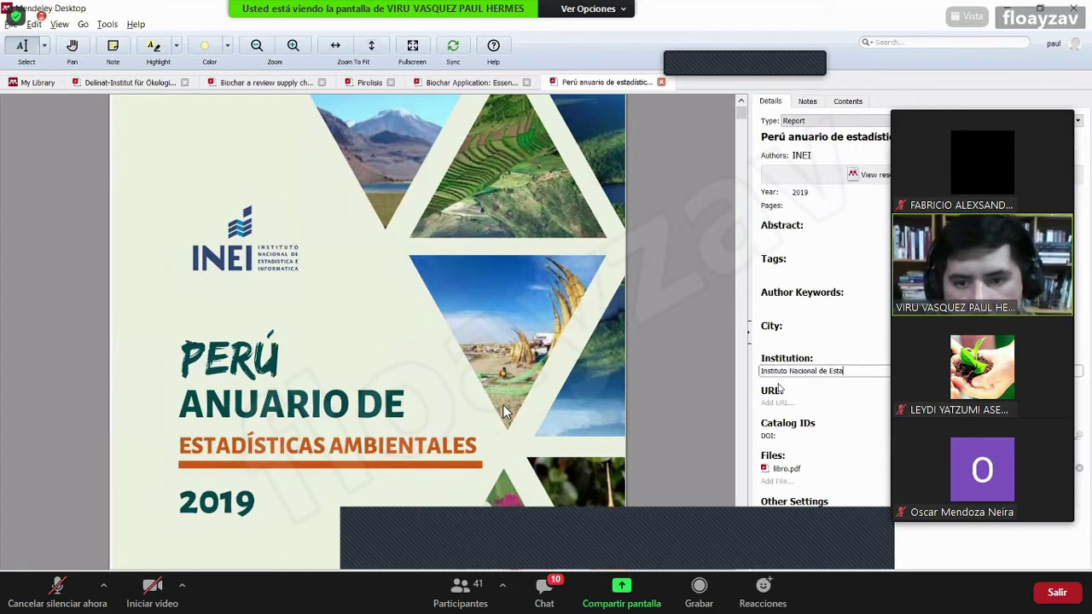
type("ta")
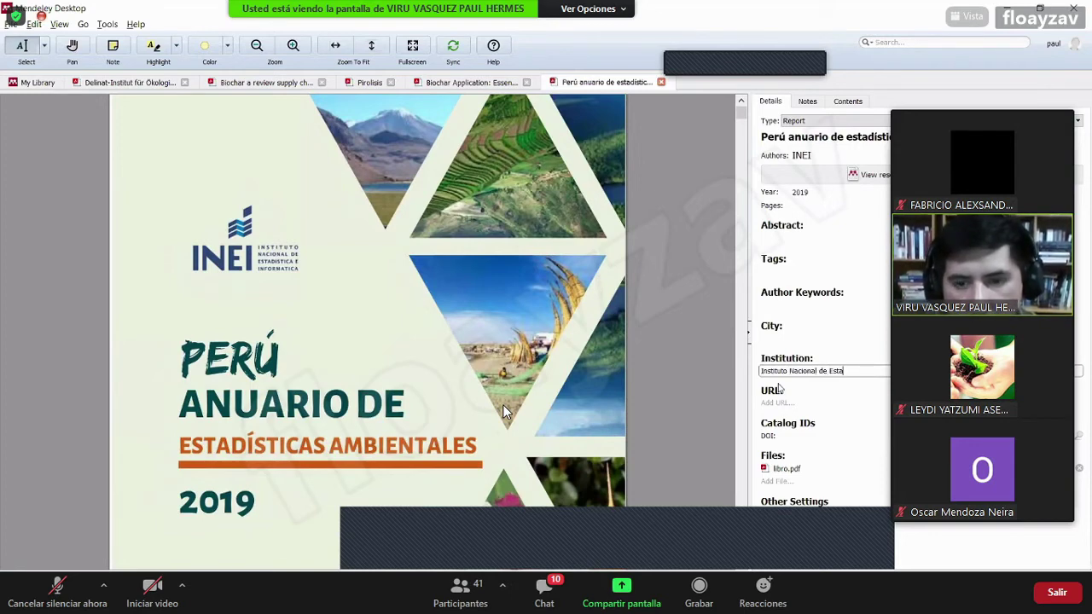
type("distica e ")
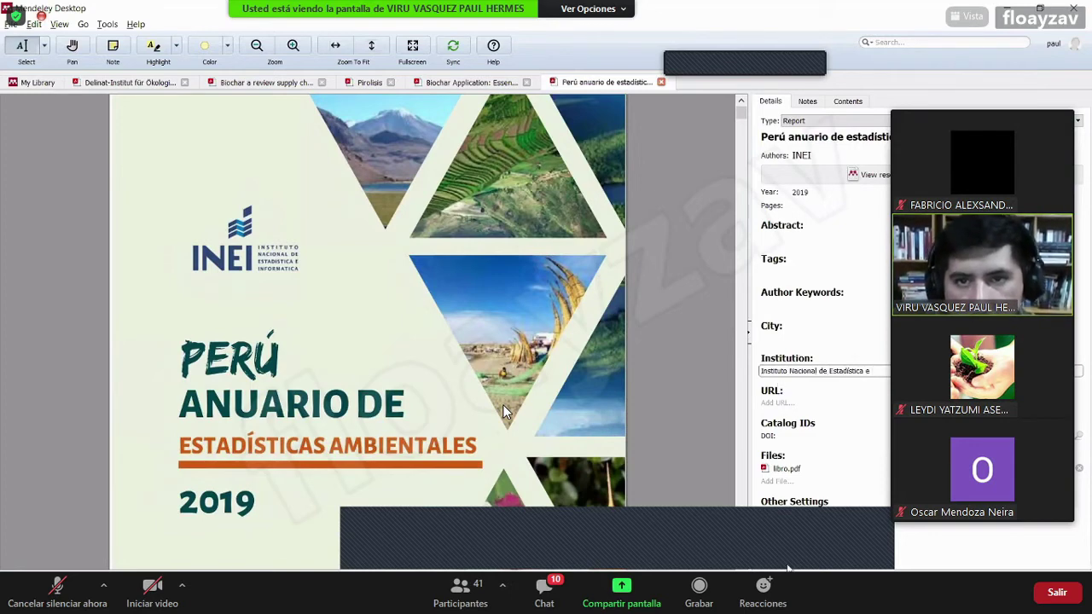
type("I")
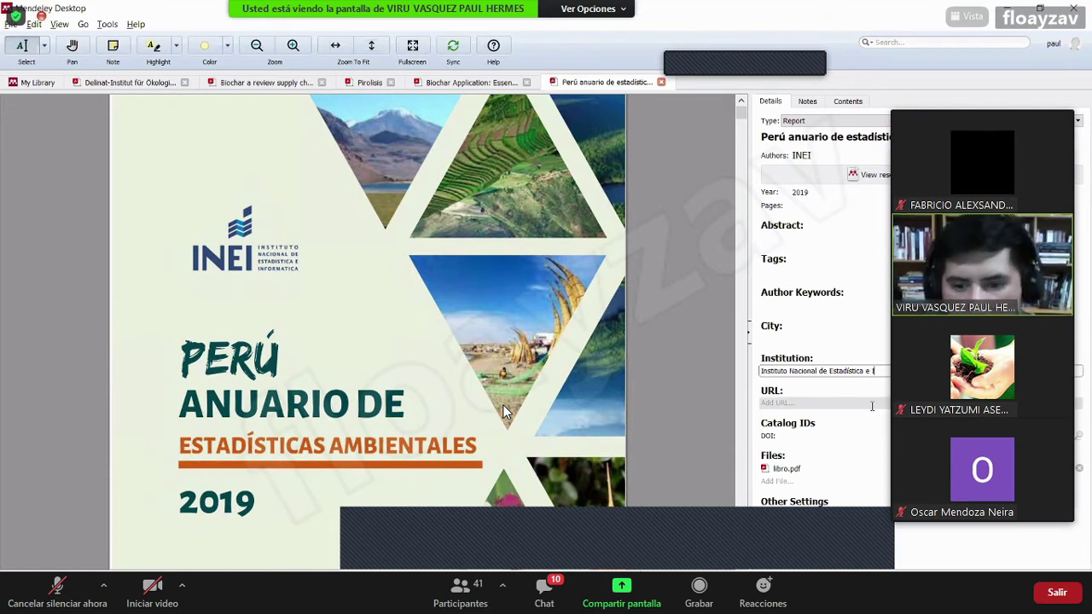
type("nformrm")
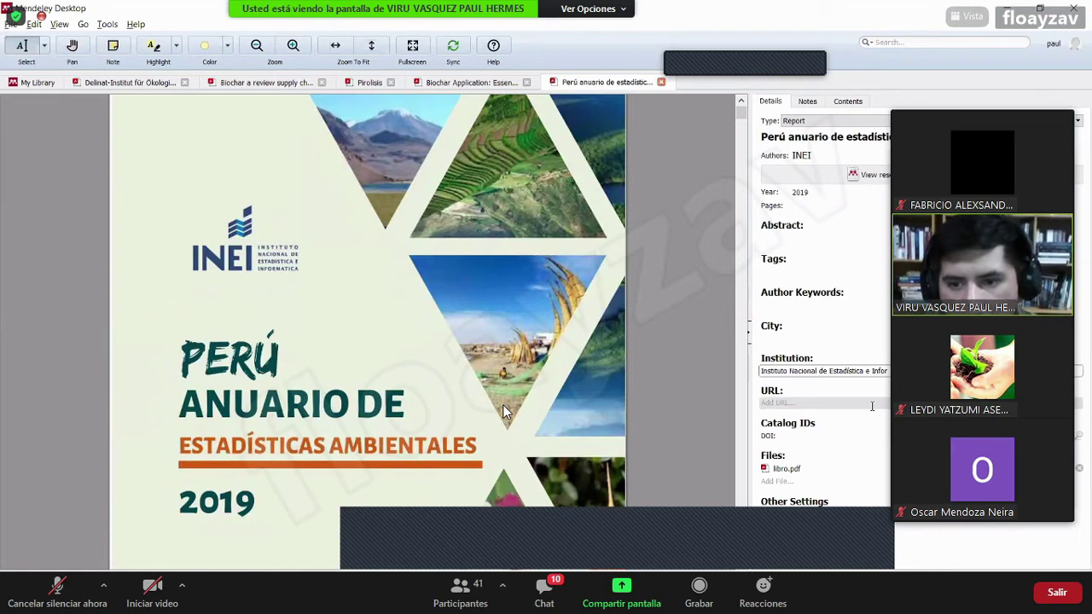
Copy the web address of the INEI libro.pdf from the browser and add it as the report's URL in Mendeley
left_click(873, 407)
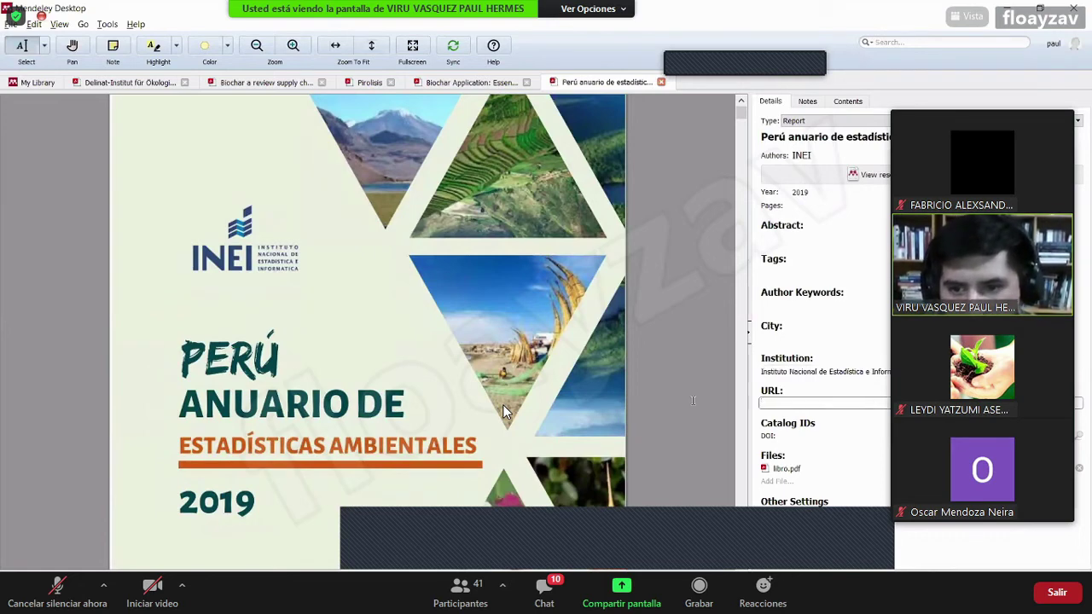
key("alt+Tab")
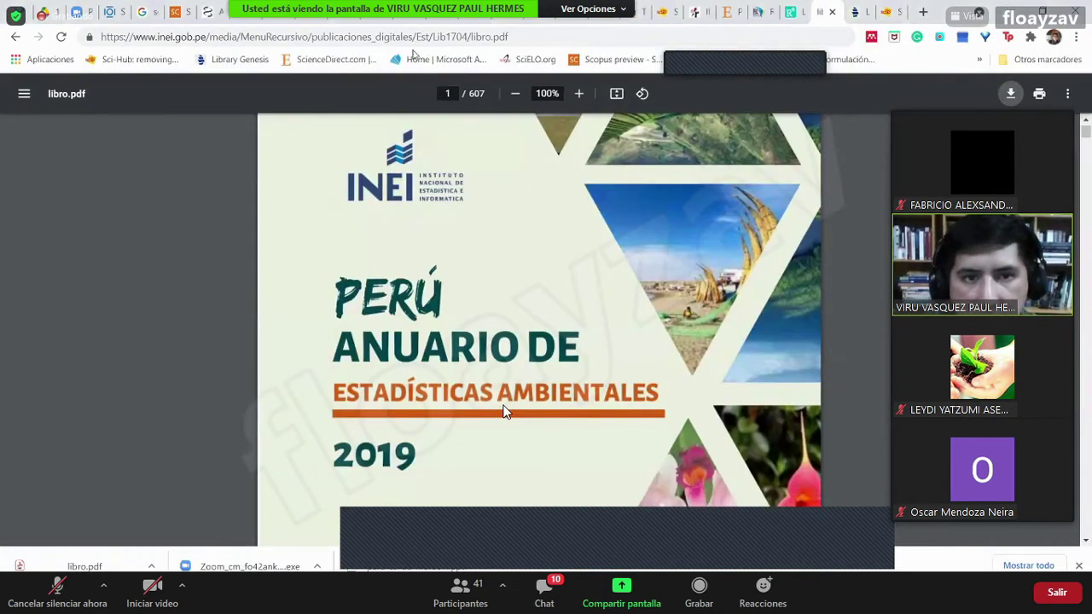
key("ctrl+c")
key("alt+Tab")
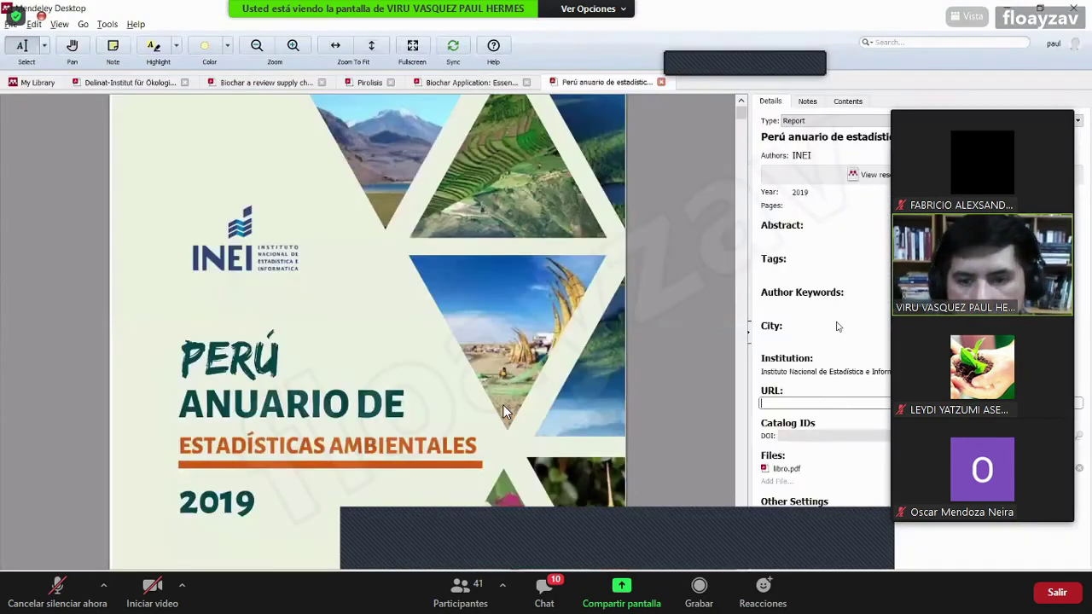
key("ctrl+v")
key("Return")
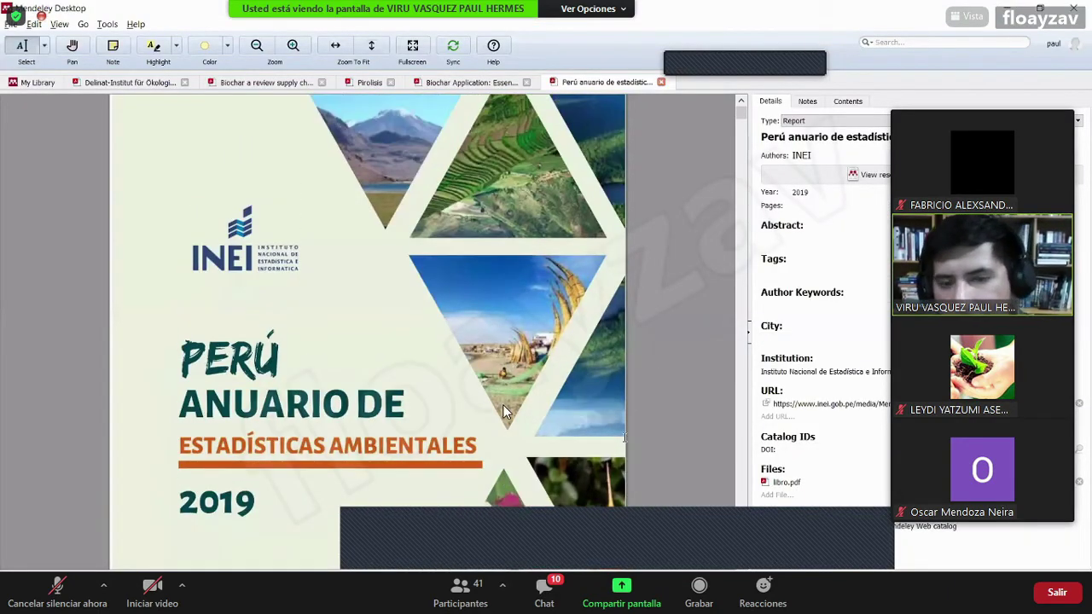
Switch to the Word document and write a third paragraph beginning "El INEI reporta que de toda la problemática ambiental, la de residuos sólidos"
key("alt+Tab")
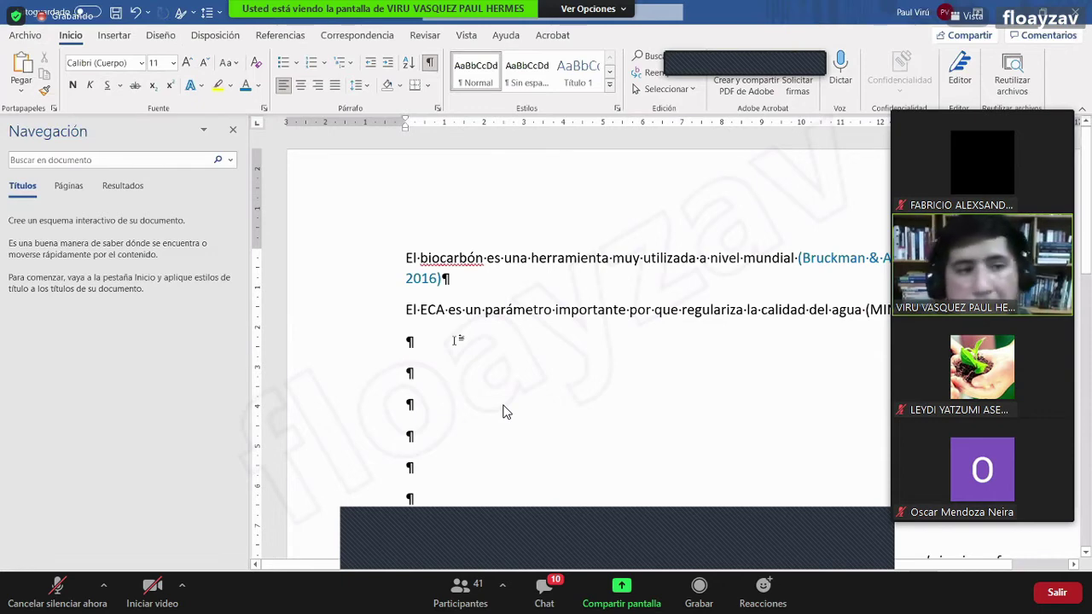
type("El ")
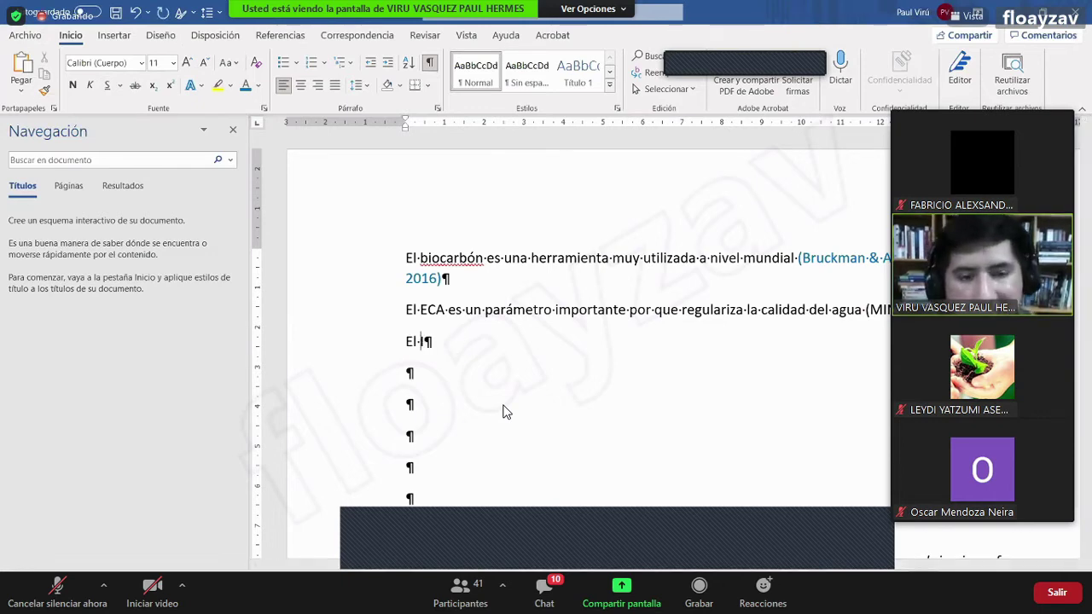
type("INEI reporta que ")
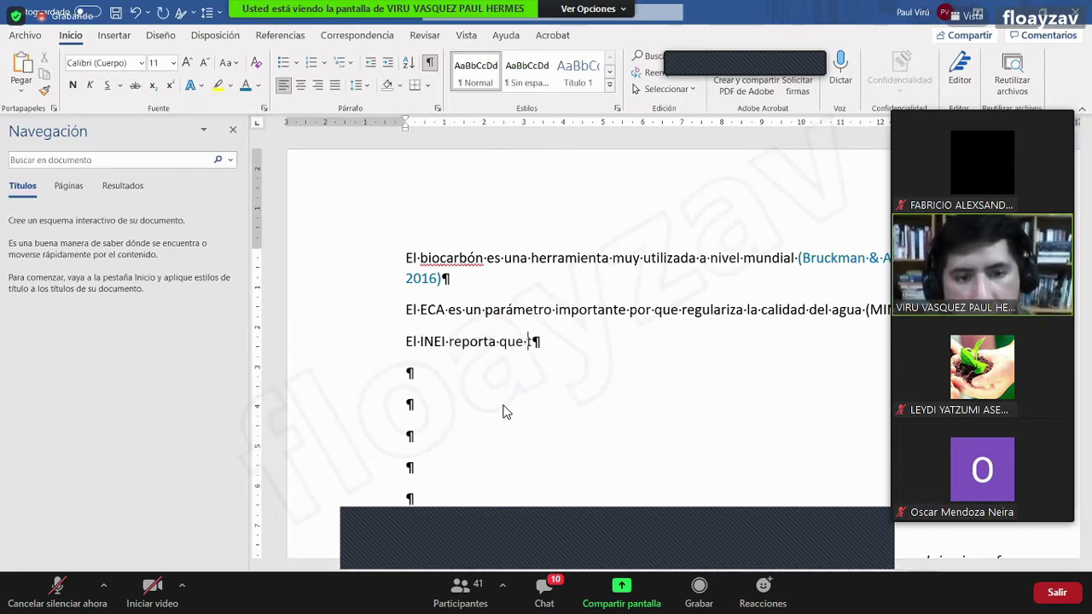
type("de t")
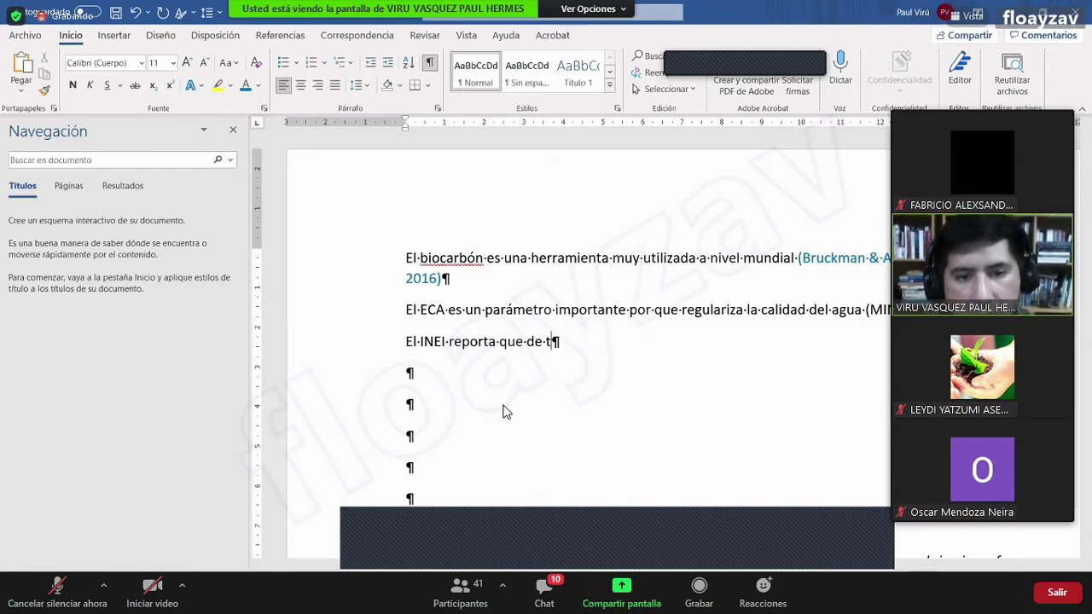
type("oda la")
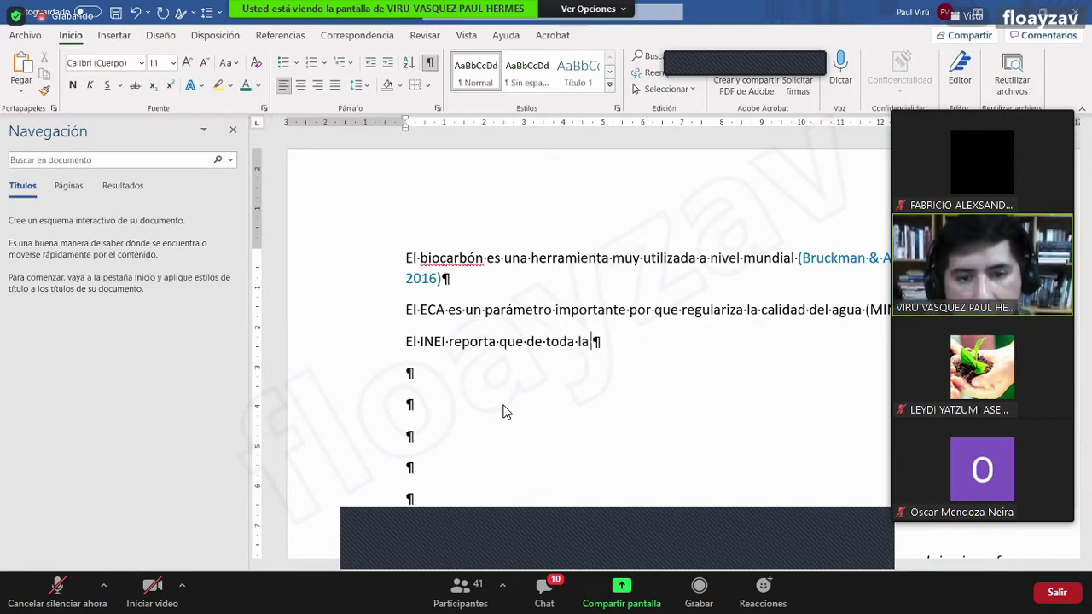
type(" problemática ambiental, ")
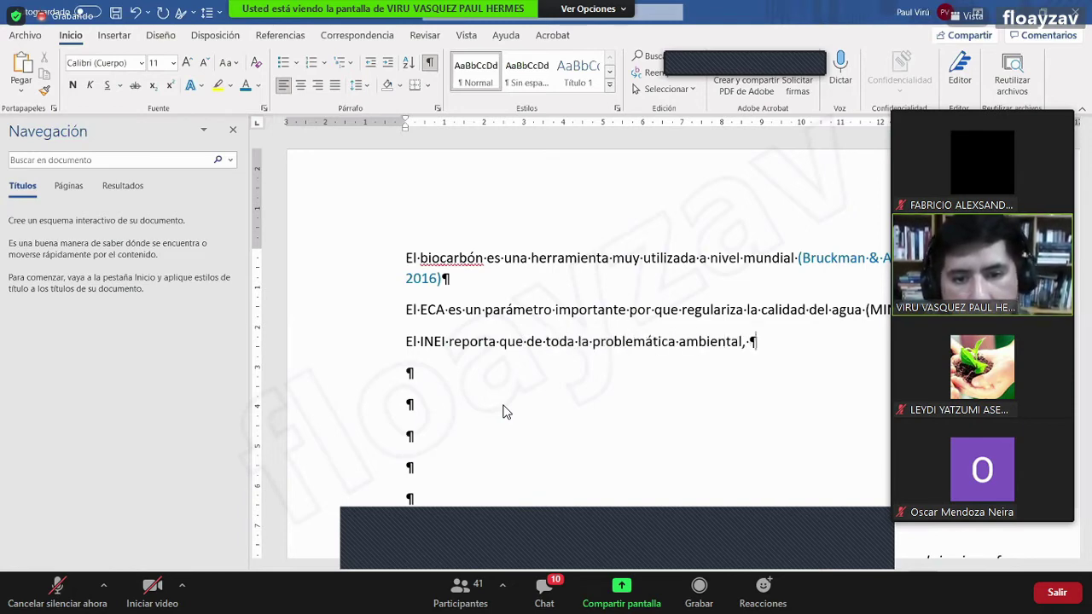
type("la de residuos so")
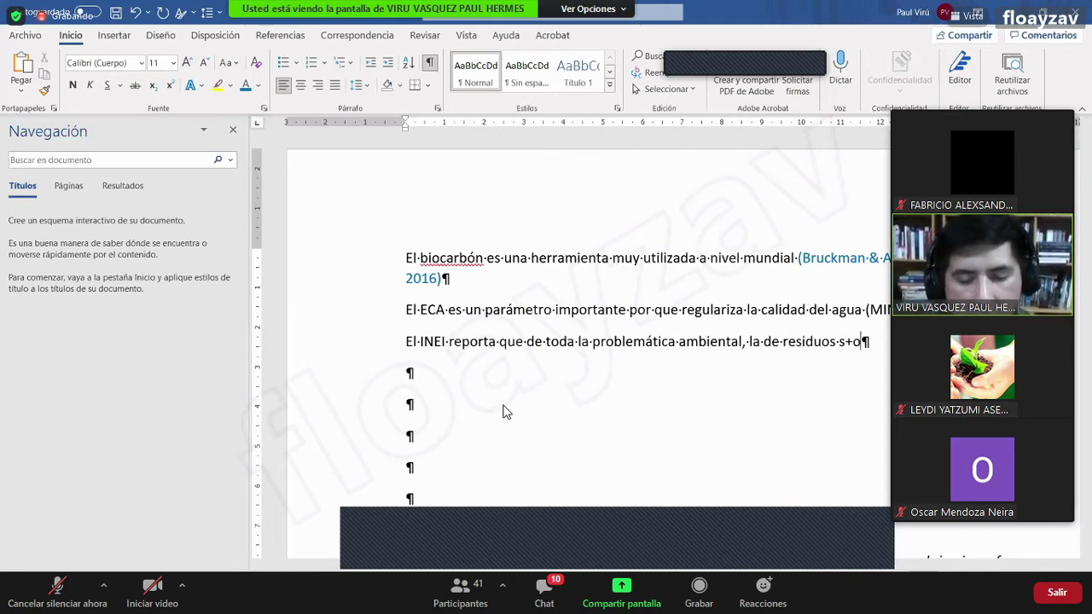
key("BackSpace")
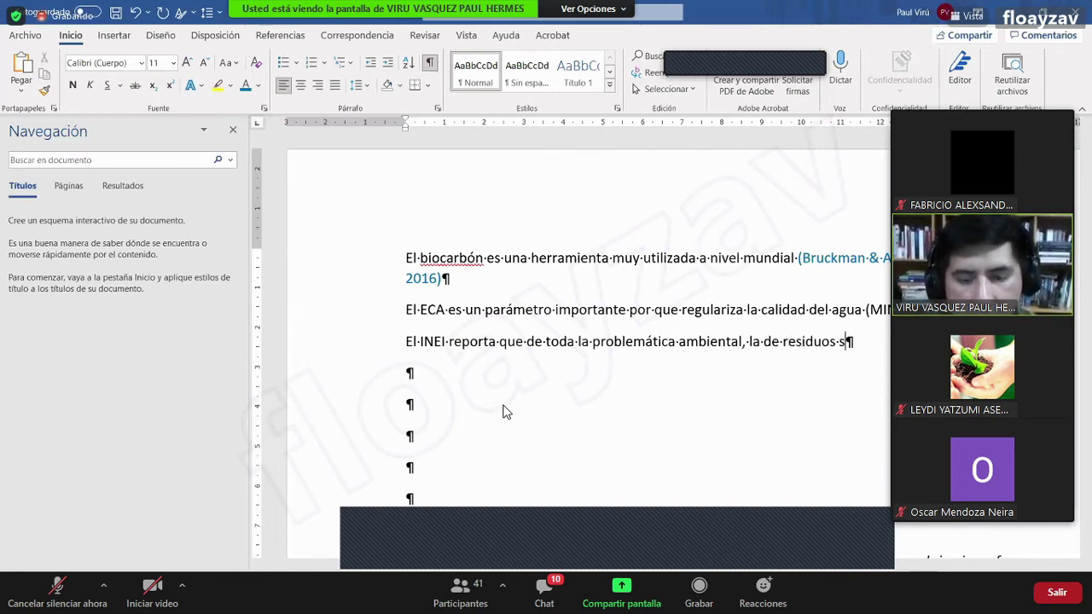
type("ólidos e")
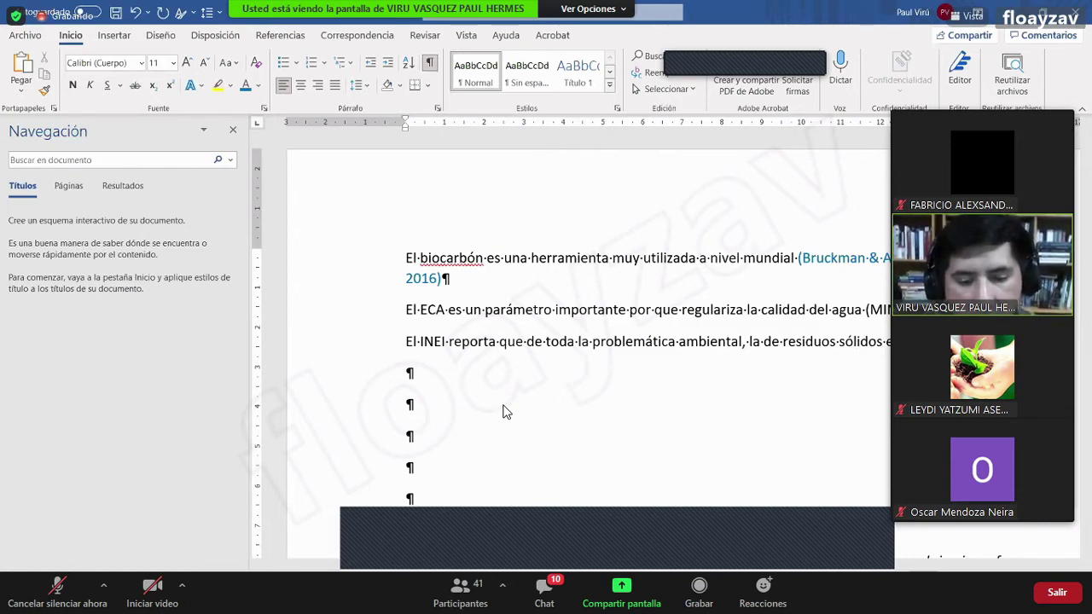
Insert the Mendeley citation for INEI 2019 at the end of the new paragraph and check the reference list
left_click(280, 35)
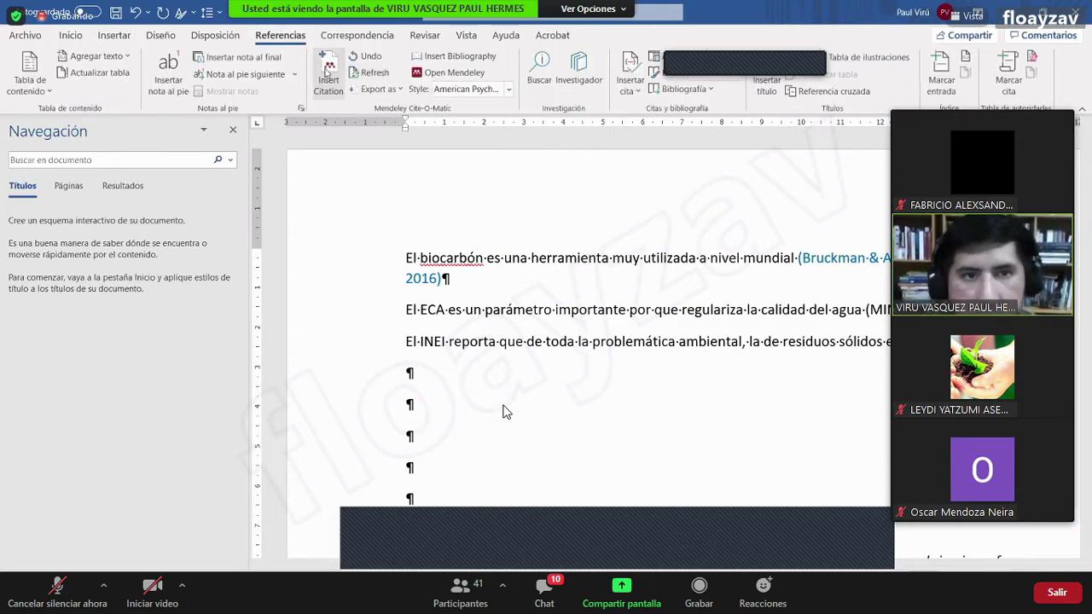
left_click(327, 77)
type("IN")
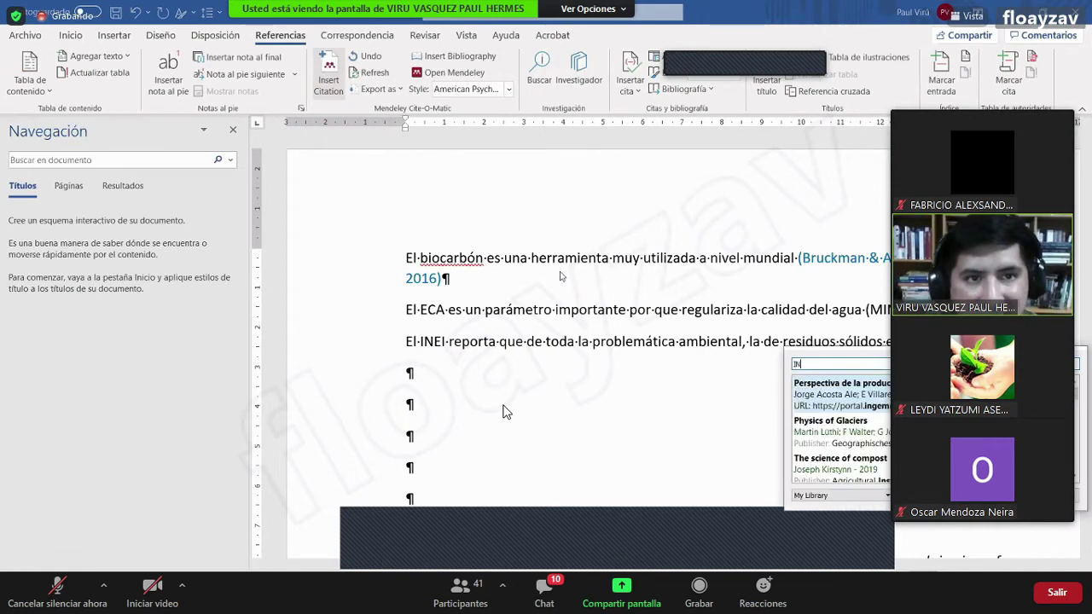
type("EI 2019")
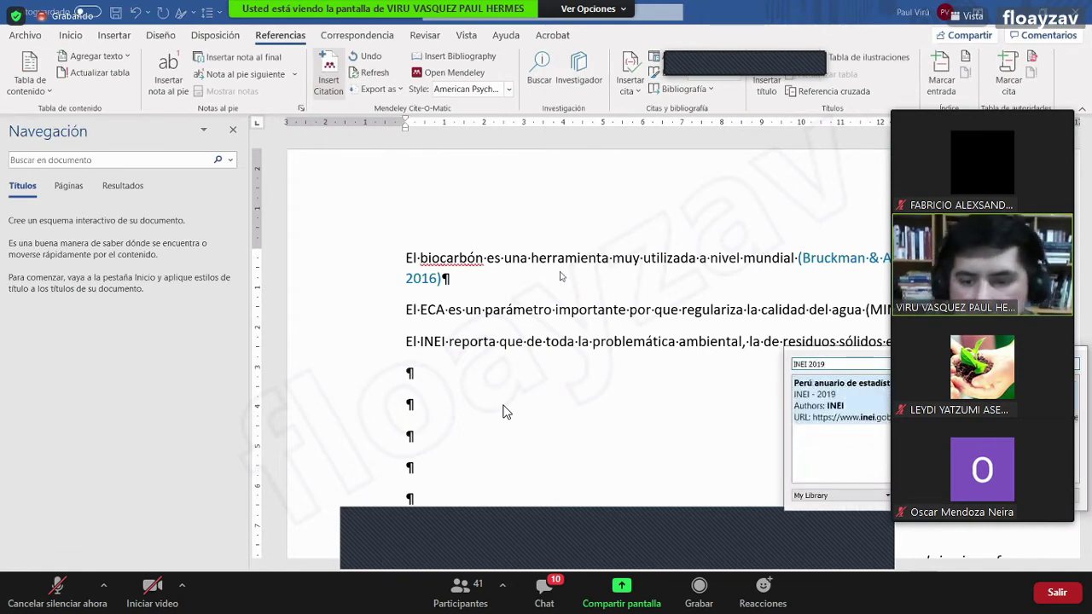
key("Return")
scroll(503, 412, "down", 5)
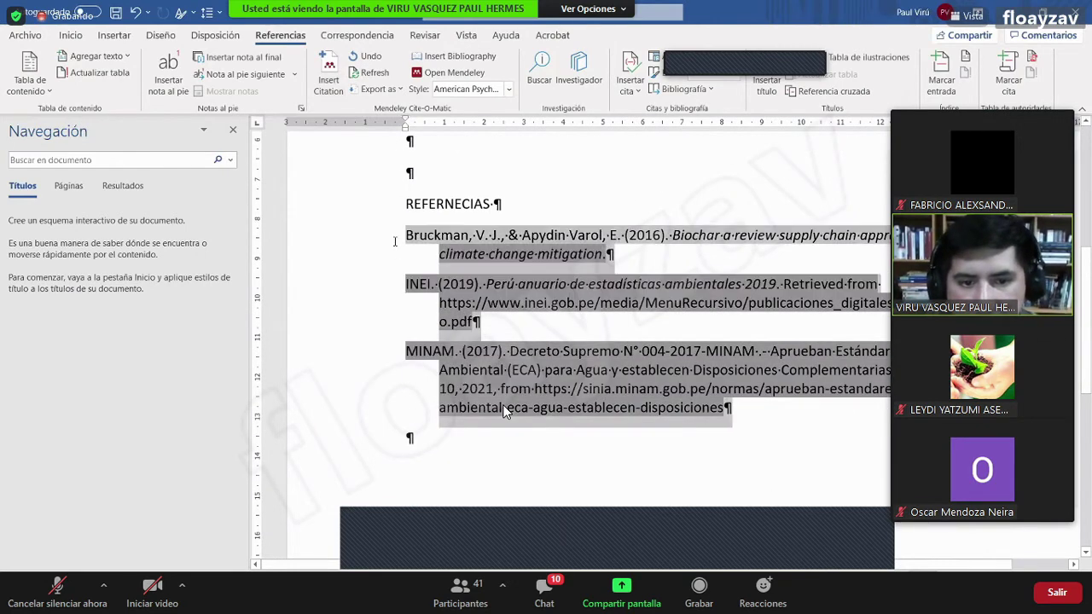
Color the INEI 2019 citation text blue in the third paragraph and deselect it
scroll(504, 413, "up", 2)
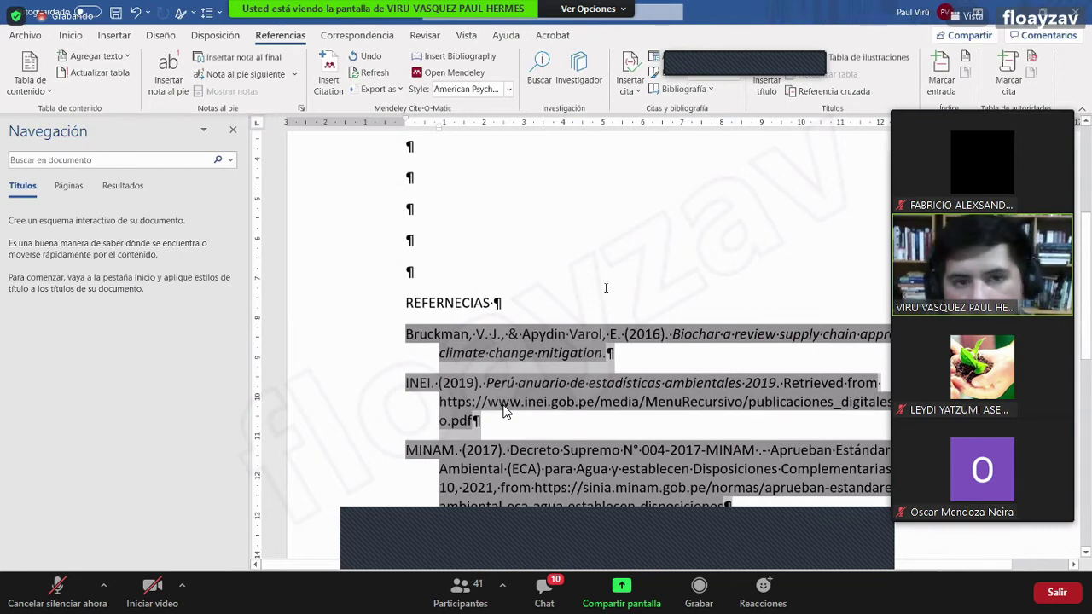
scroll(503, 412, "up", 4)
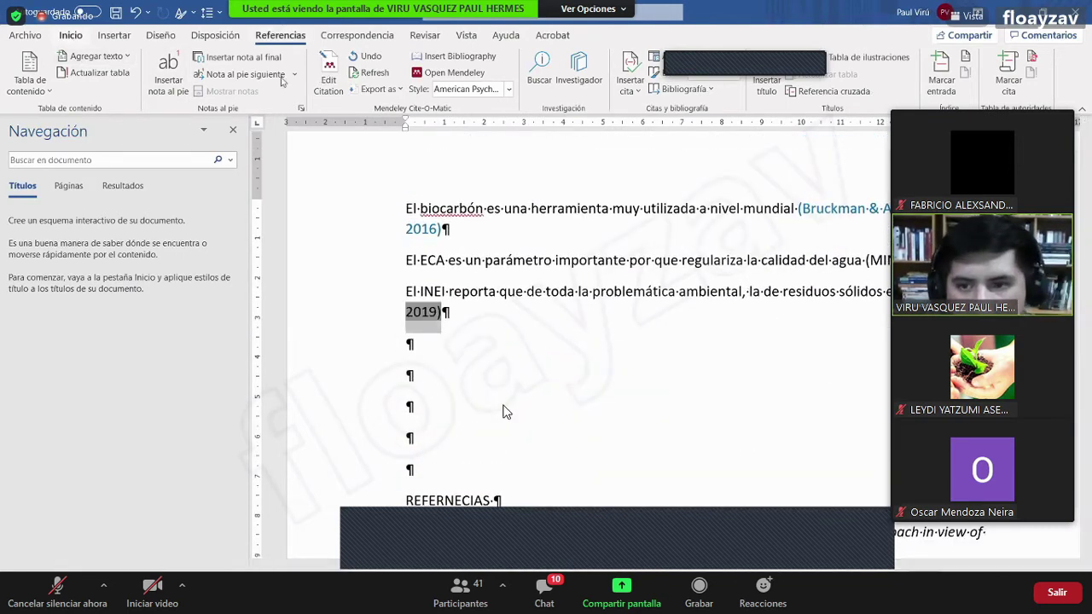
left_click(70, 35)
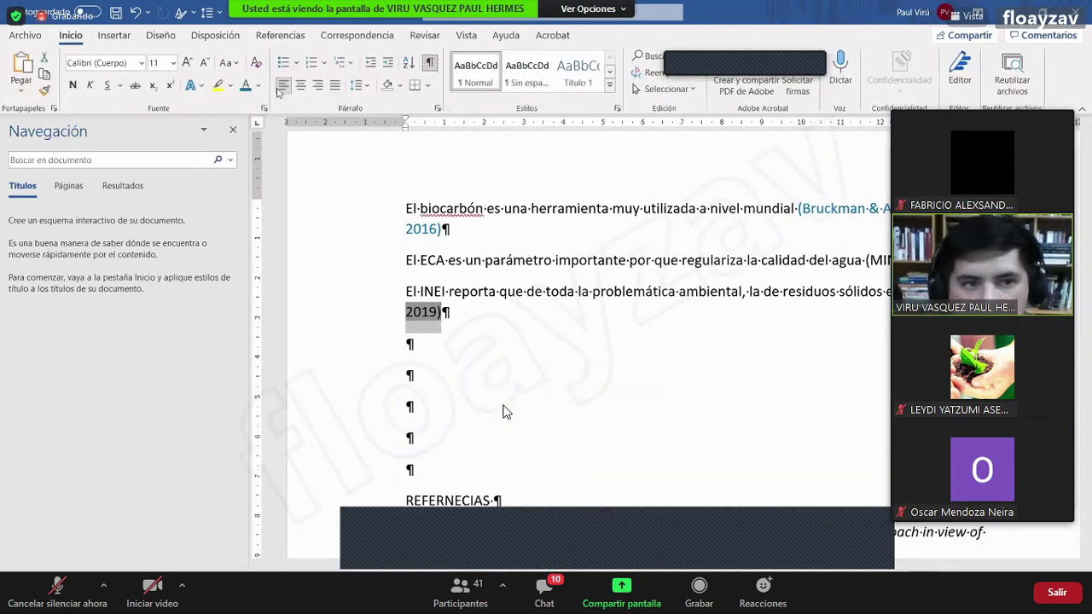
left_click(638, 362)
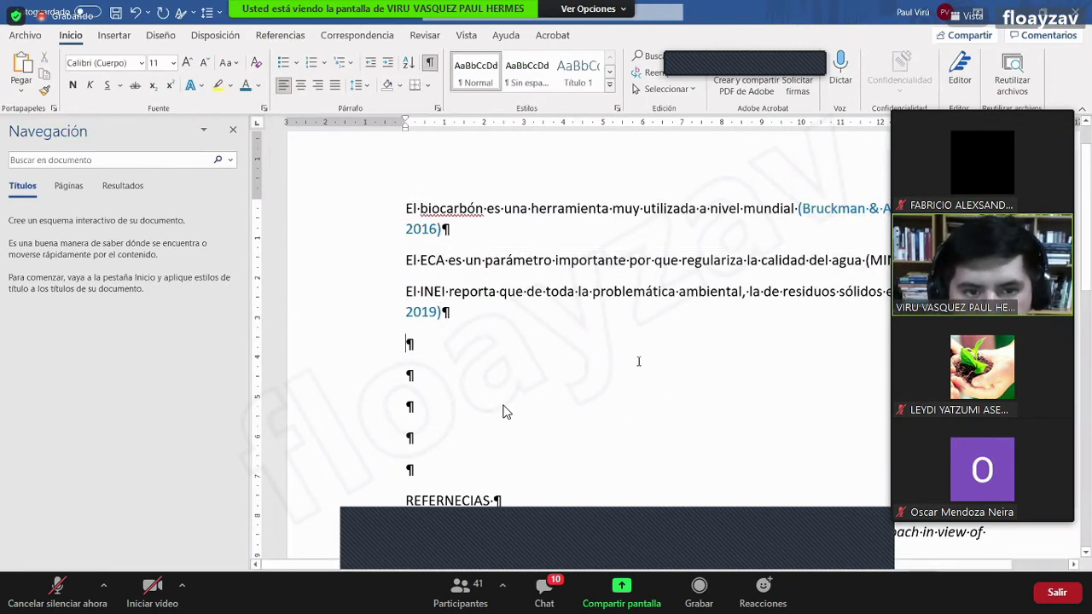
Switch to File Explorer, open the 11. Journal Articles folder and select its PDF articles
mouse_move(488, 561)
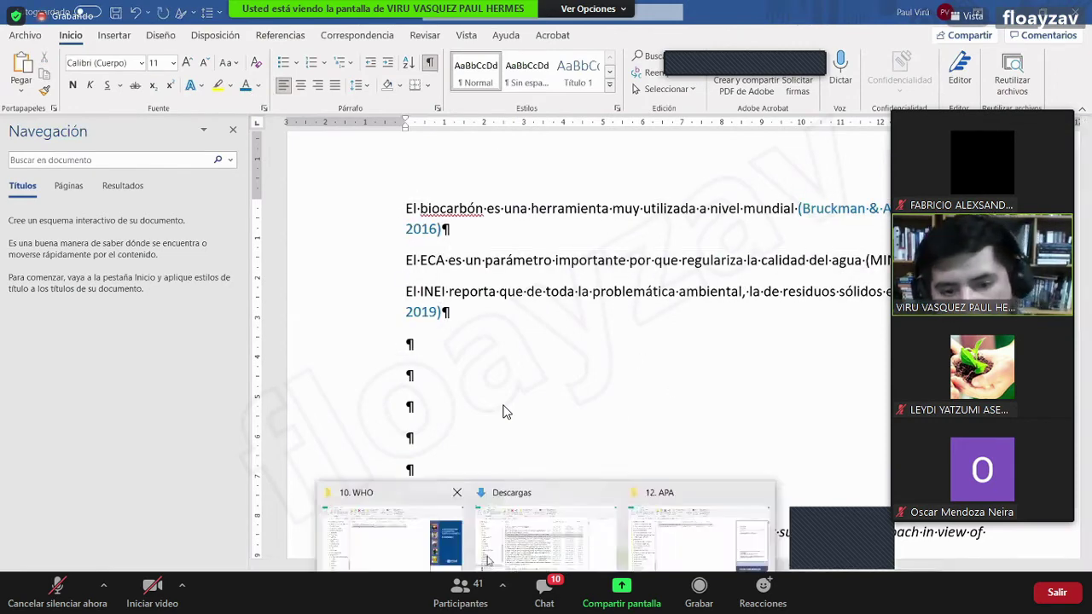
left_click(537, 547)
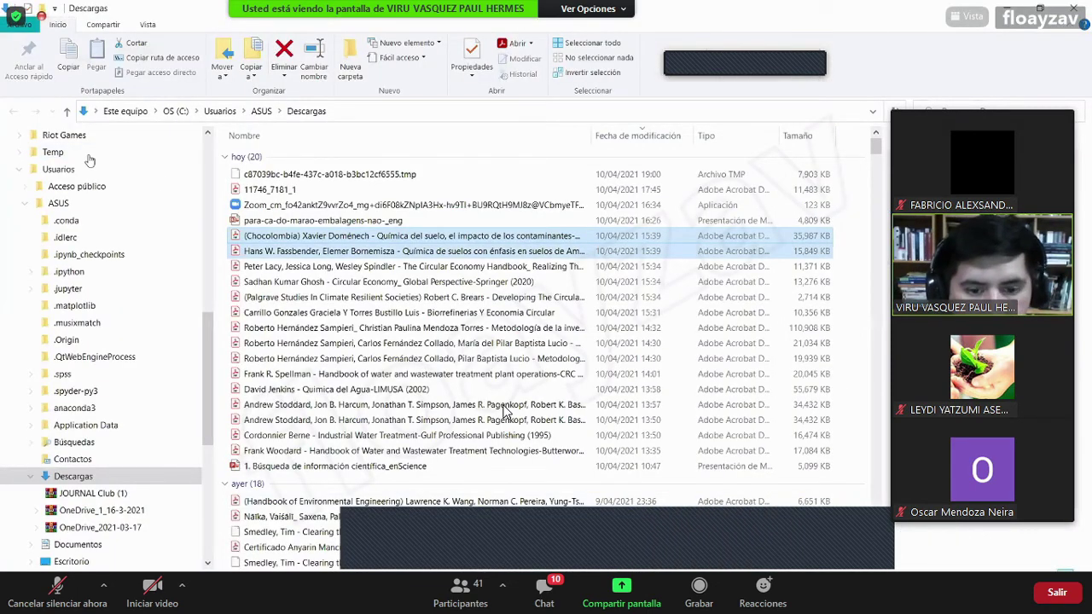
key("alt+Tab")
key("BackSpace")
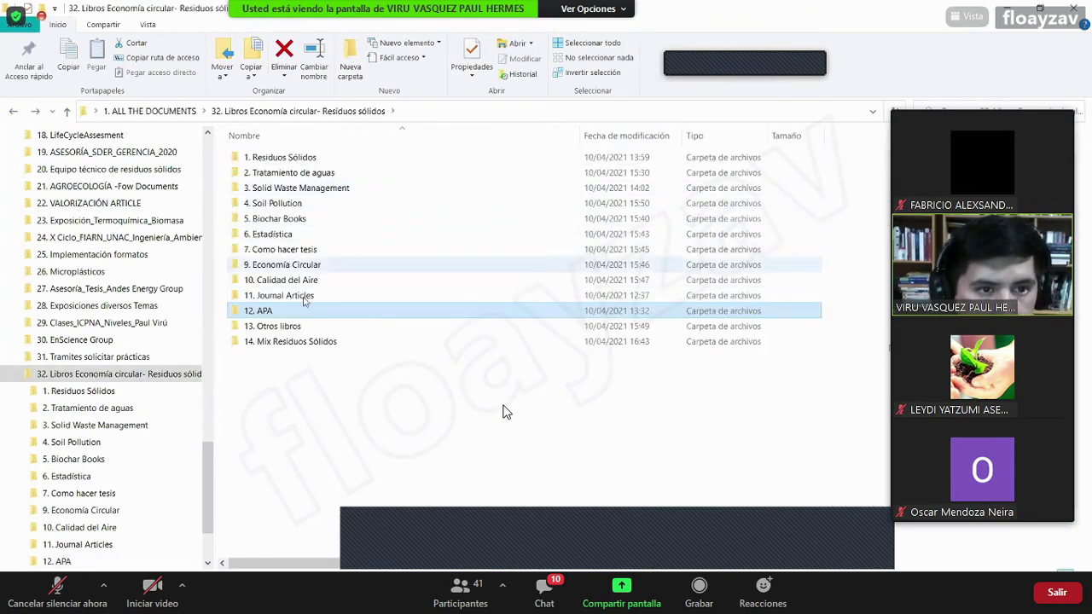
double_click(303, 297)
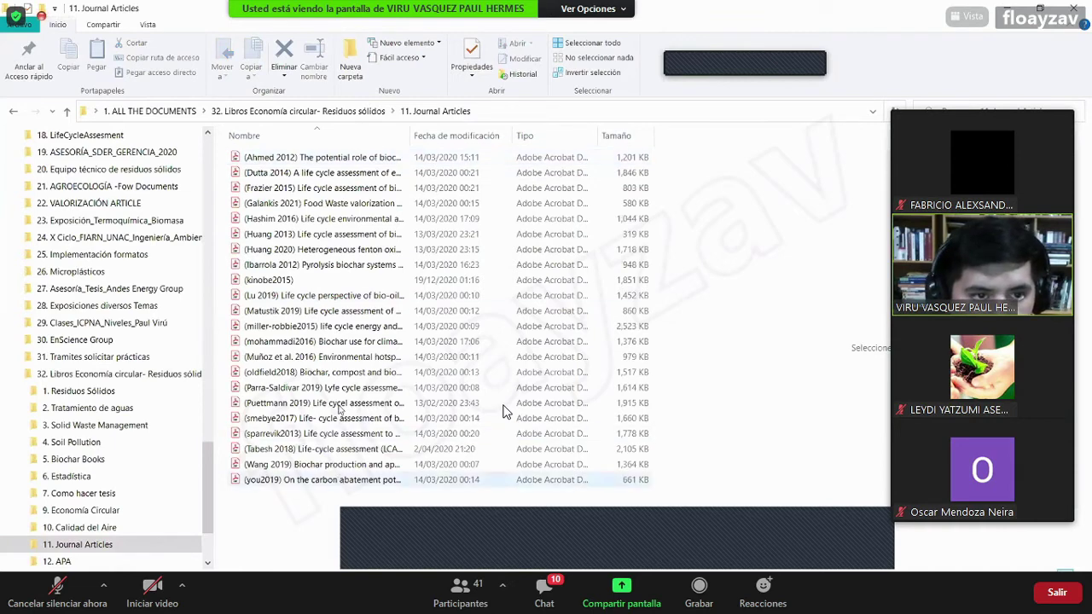
left_click(346, 480)
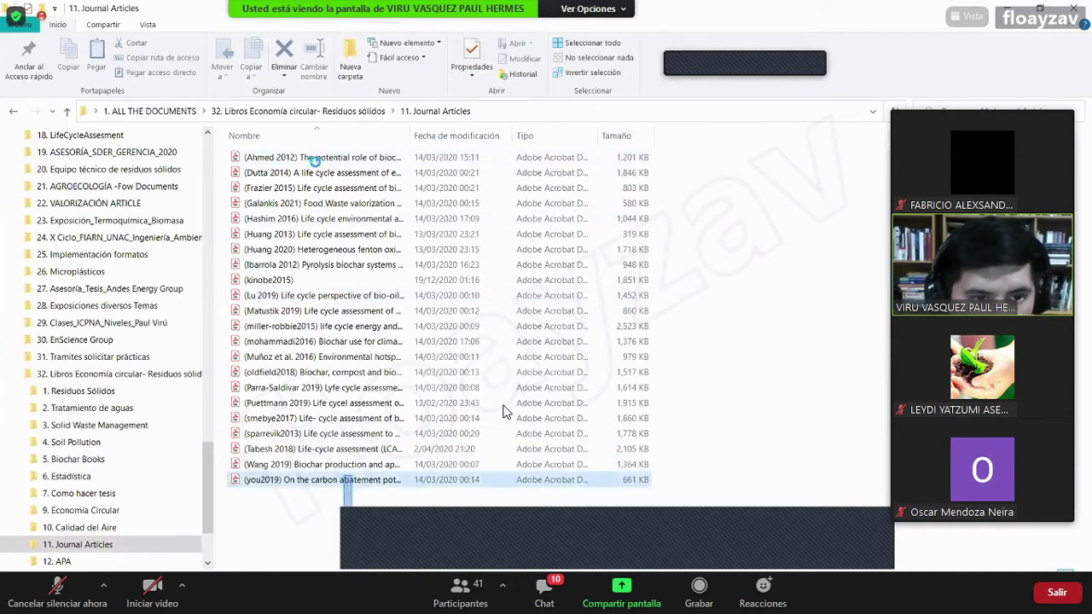
left_click_drag(315, 160, 310, 160)
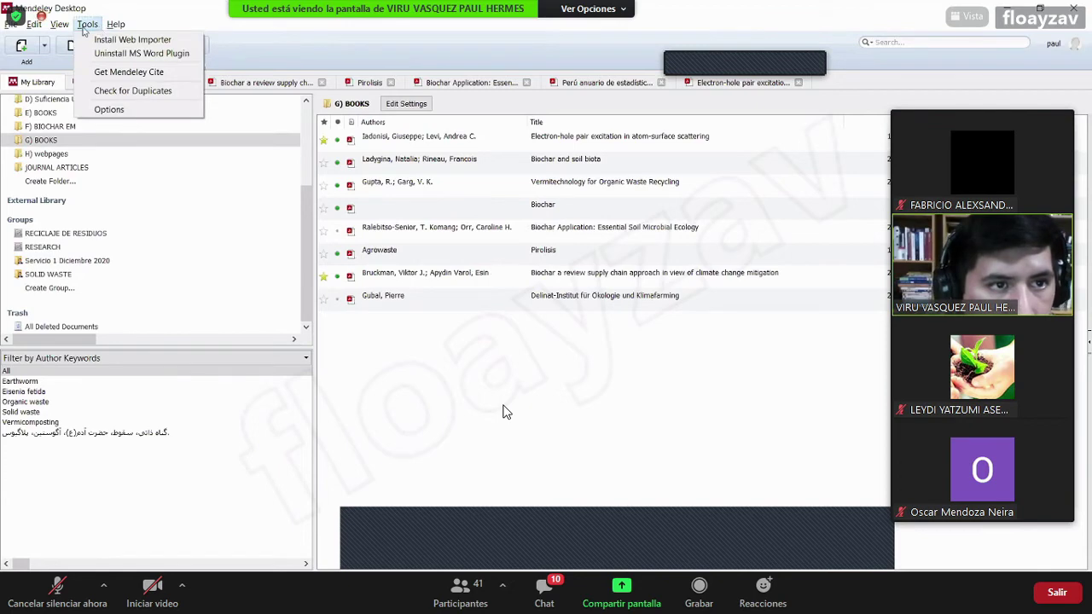
mouse_move(45, 28)
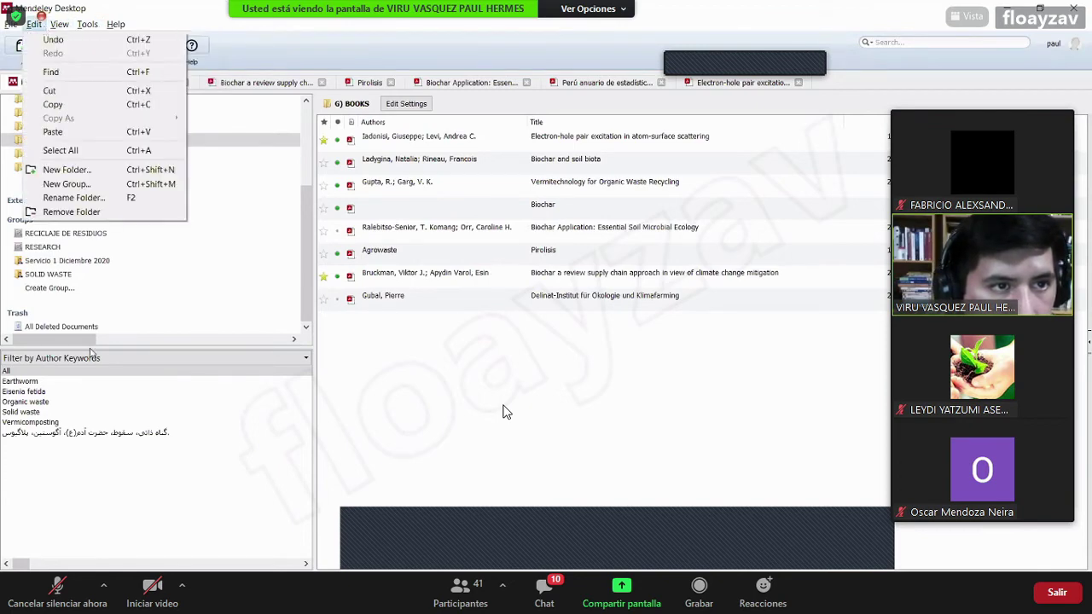
left_click(452, 387)
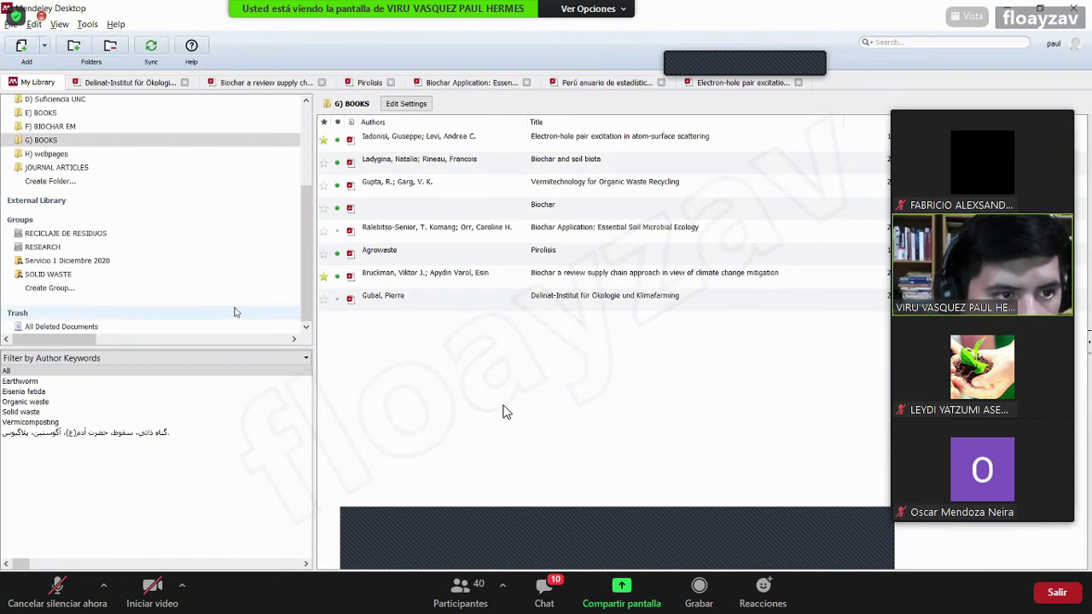
scroll(225, 316, "up", 5)
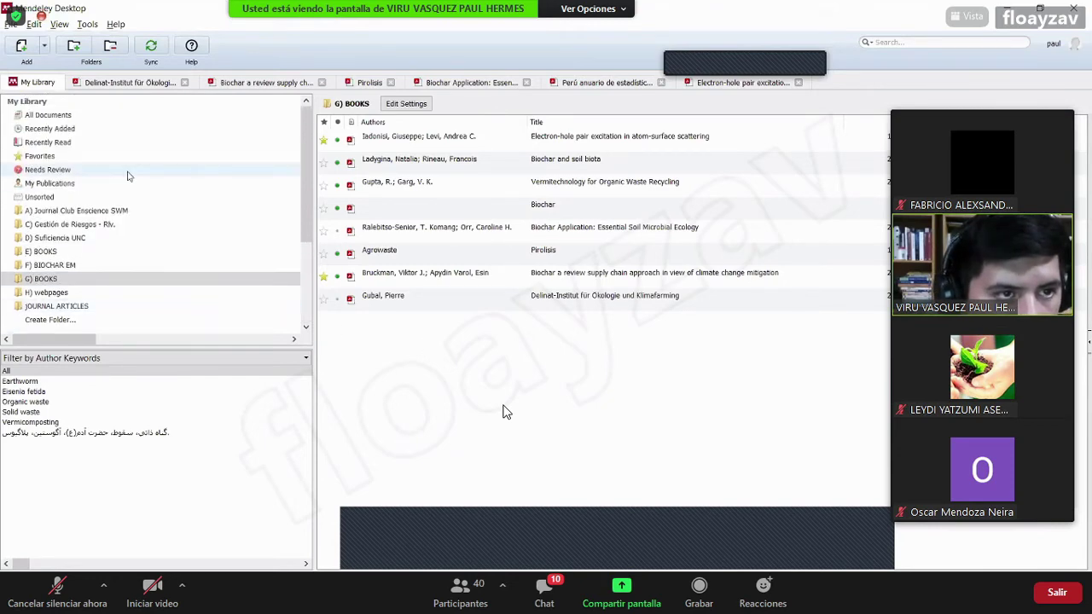
left_click(36, 24)
mouse_move(59, 25)
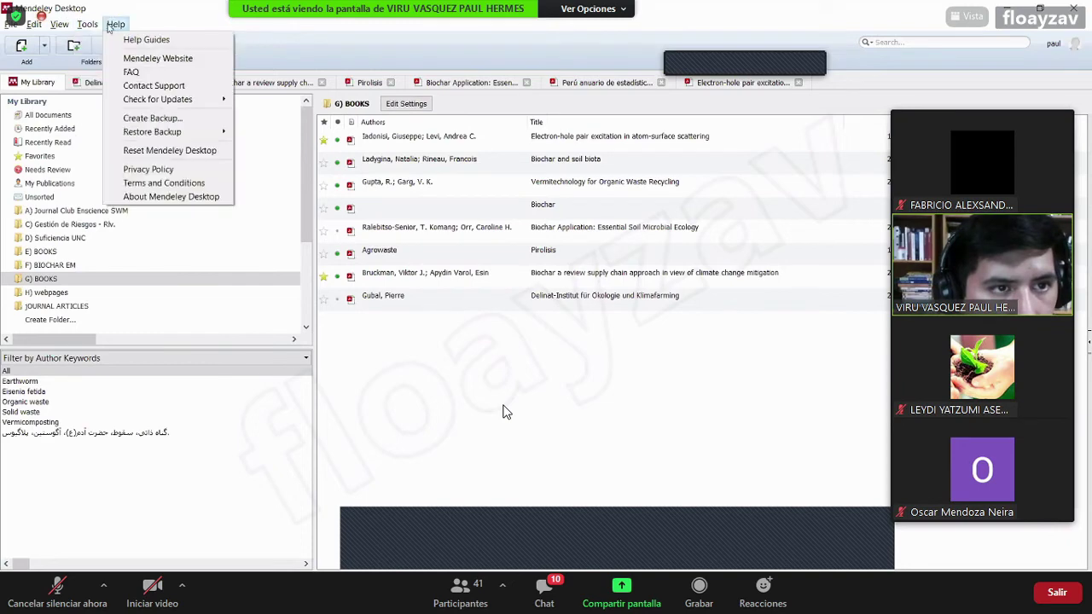
left_click(576, 388)
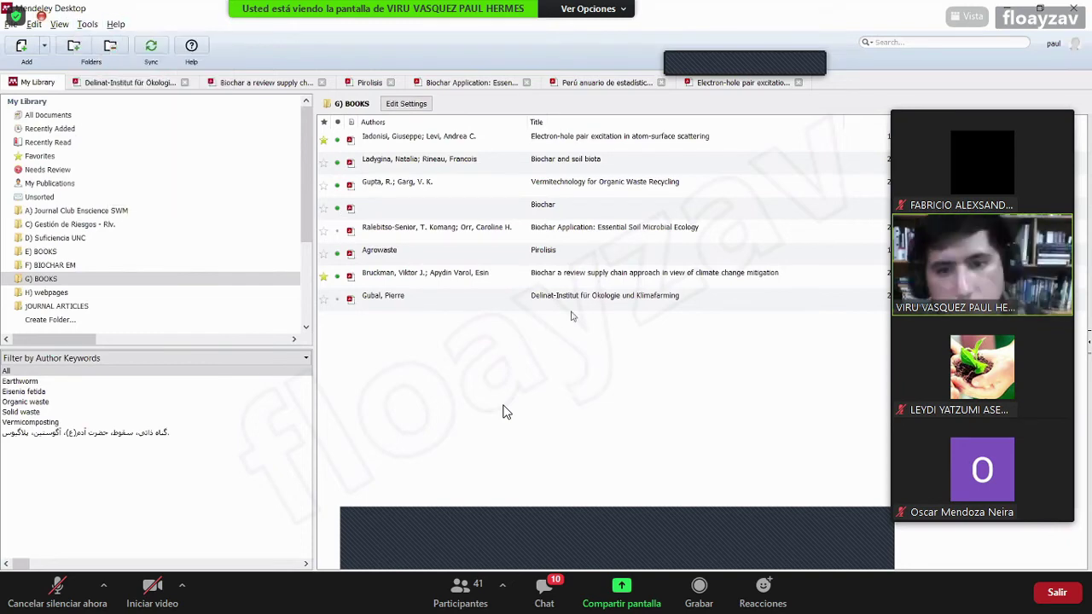
View the Pirolisis and Biochar Application PDFs from the G) BOOKS folder and return to the library
left_click(567, 280)
left_click(574, 260)
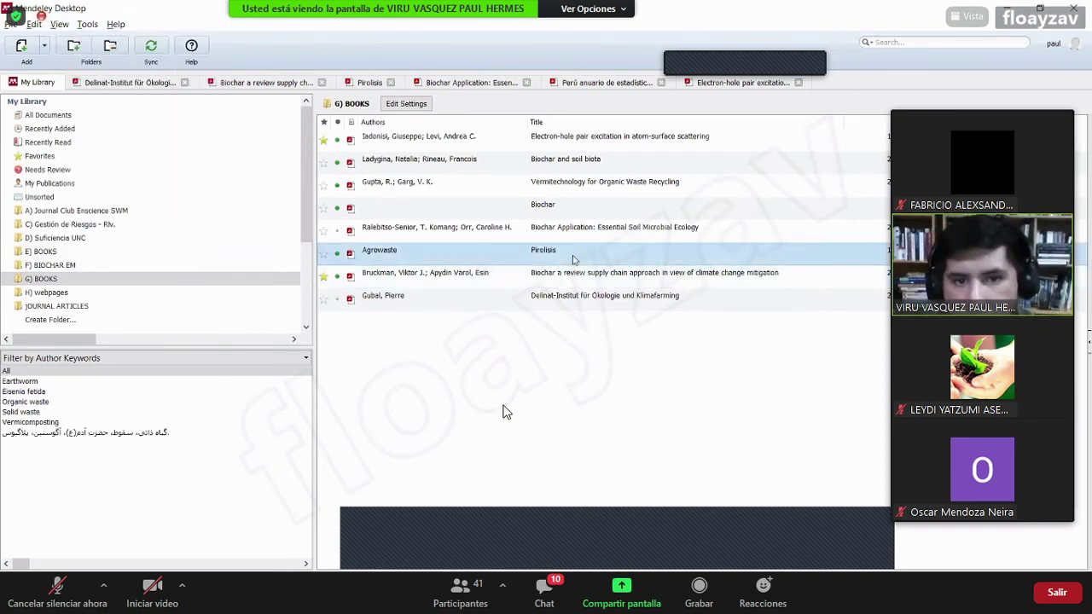
double_click(575, 252)
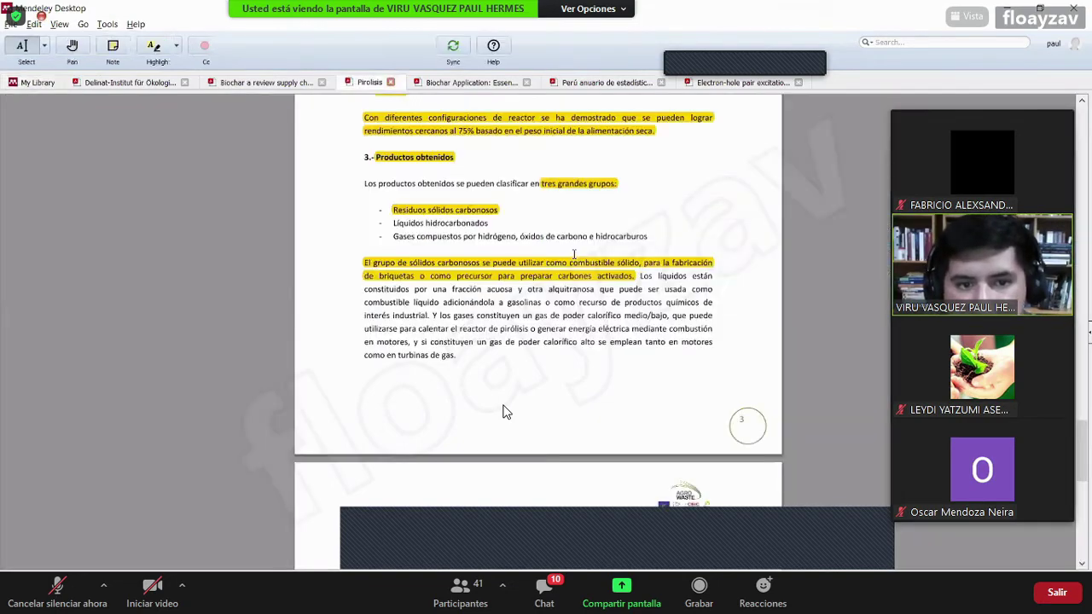
left_click(34, 81)
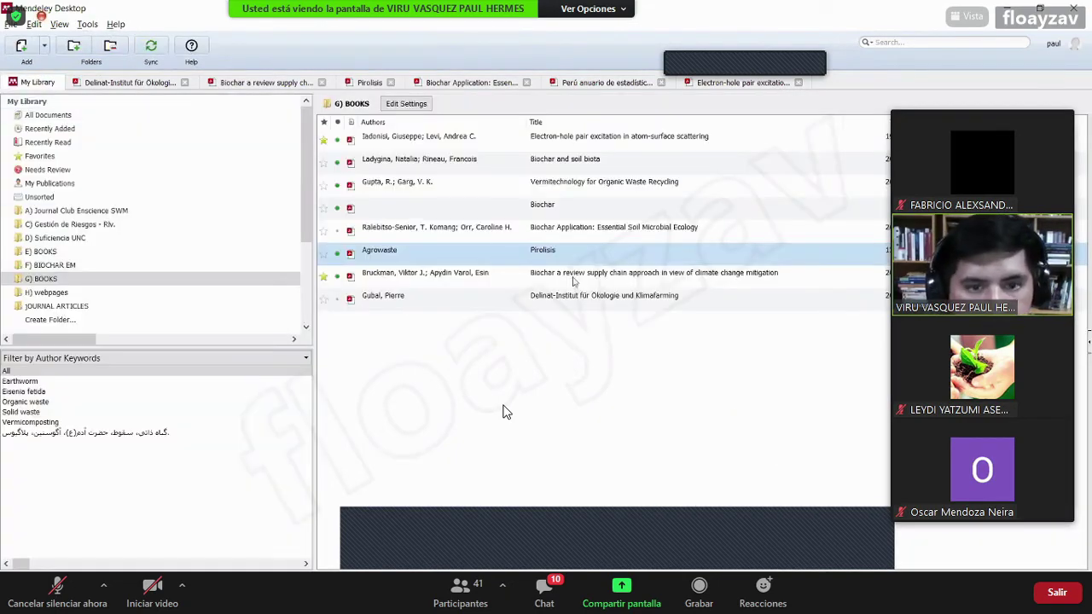
double_click(512, 232)
scroll(500, 233, "up", 10)
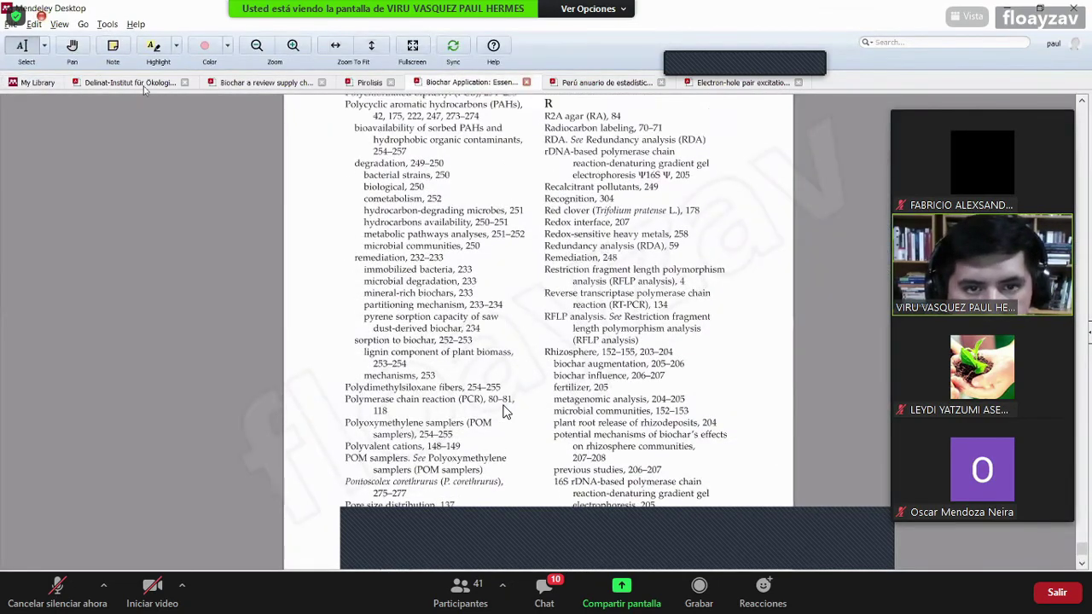
left_click(34, 82)
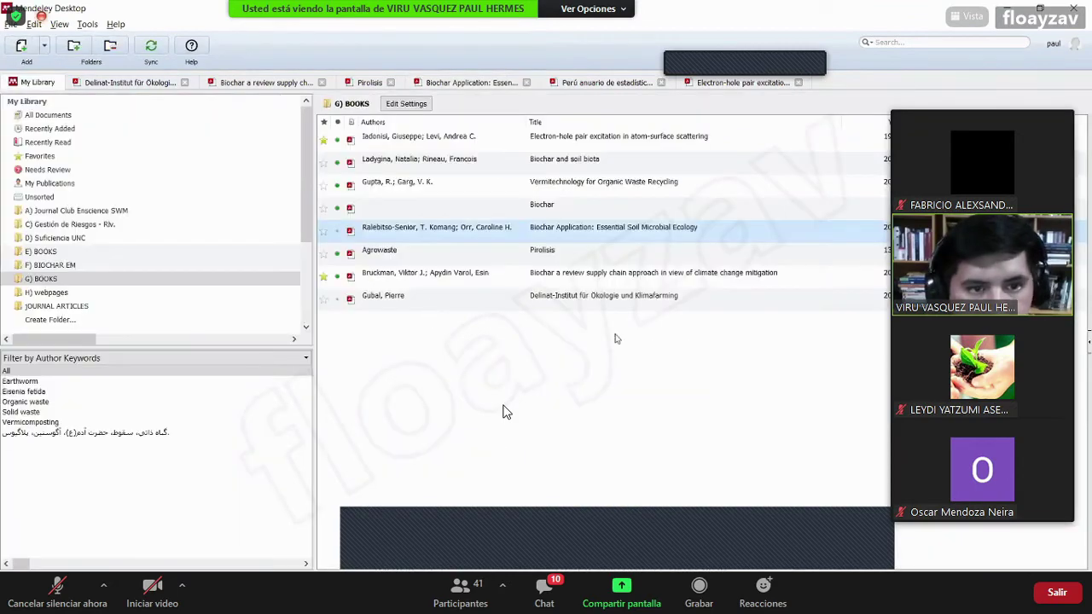
Examine the cover, title page and contents of the Biochar for Environmental Management book, and show its reference details
left_click(727, 83)
scroll(504, 411, "up", 15)
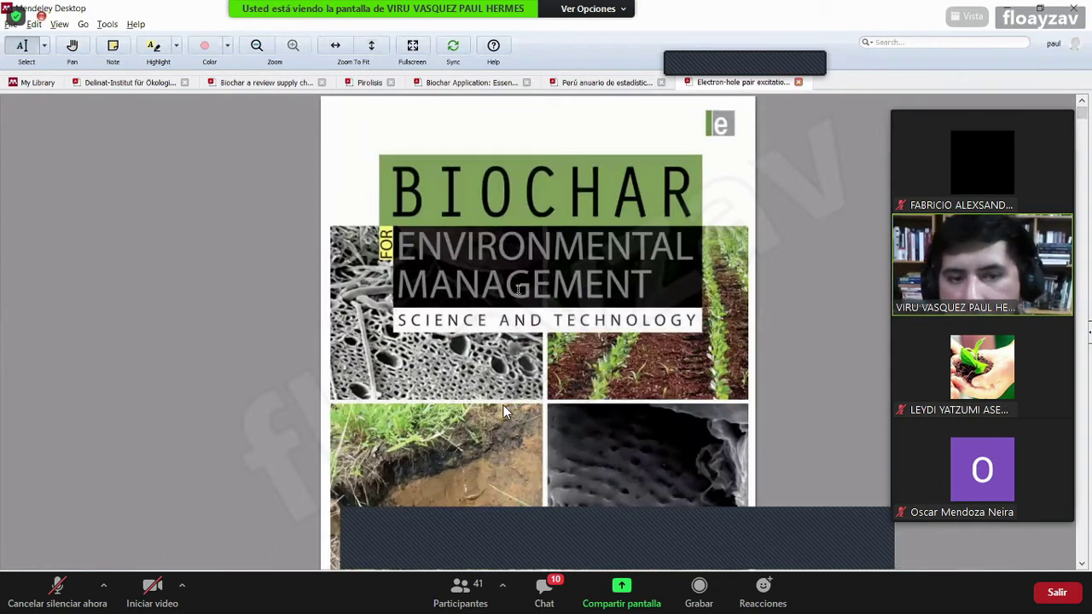
scroll(503, 412, "down", 8)
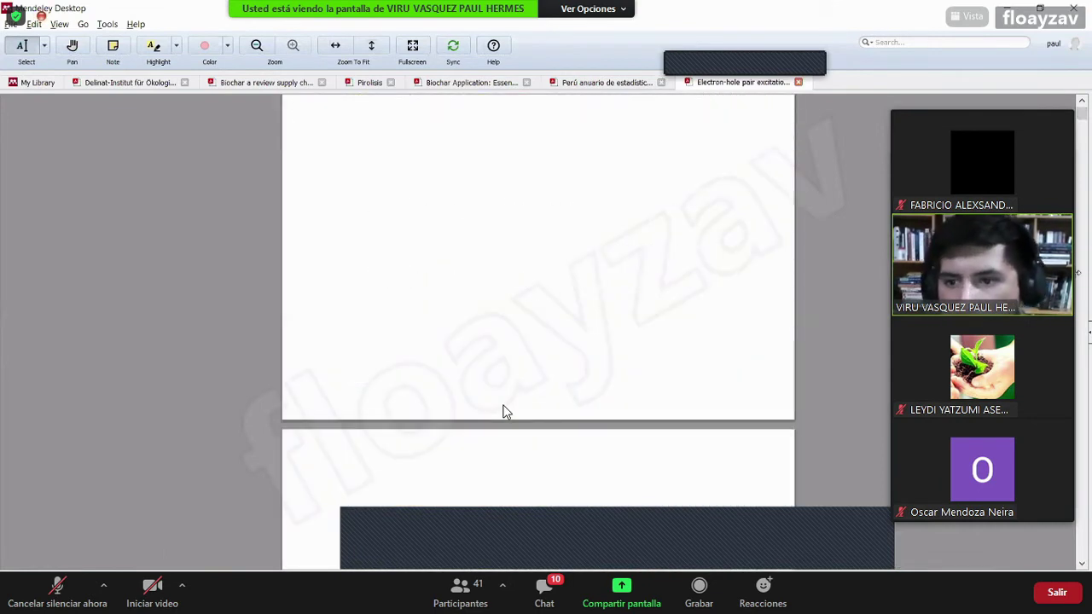
scroll(502, 411, "down", 3)
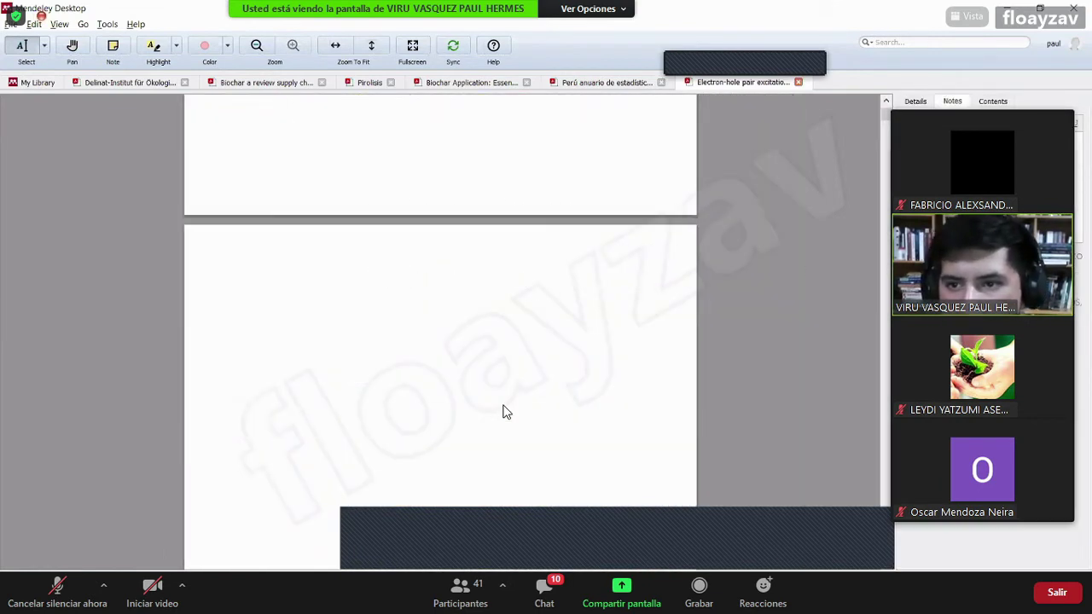
scroll(503, 411, "down", 15)
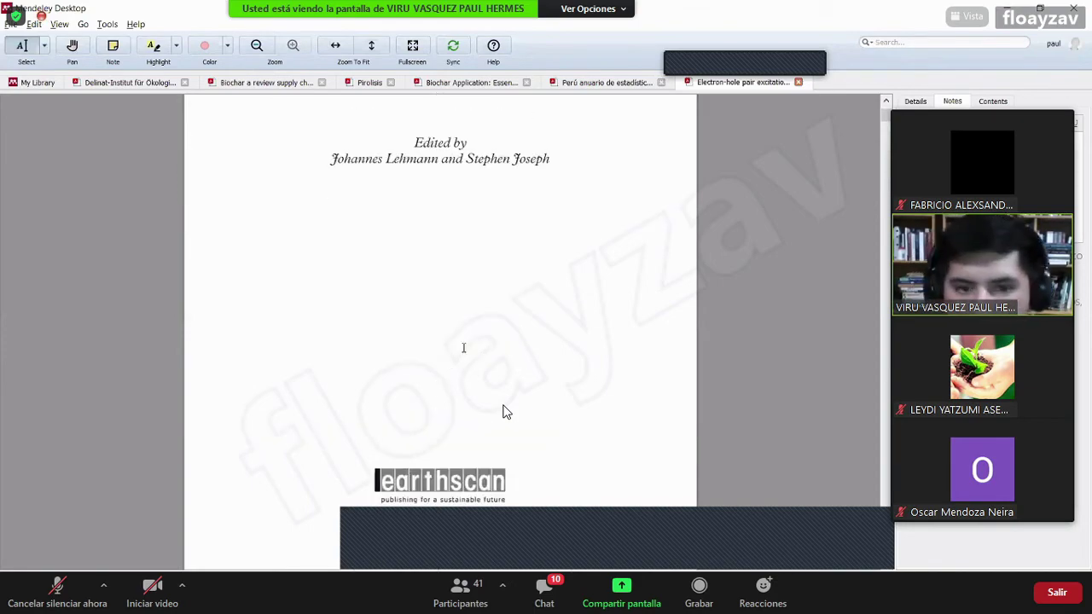
scroll(503, 411, "down", 15)
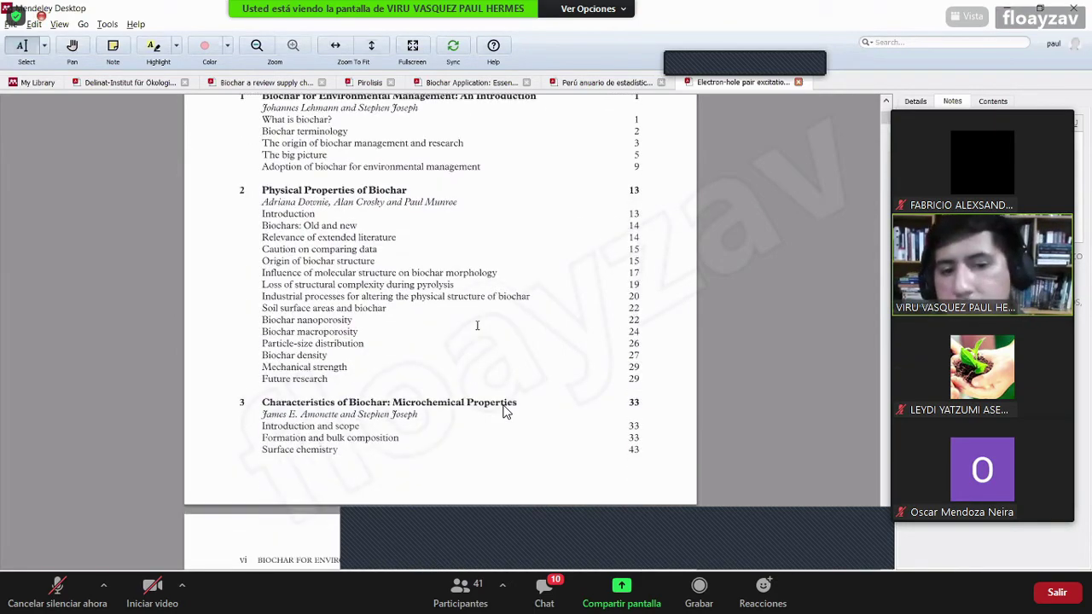
scroll(502, 412, "down", 2)
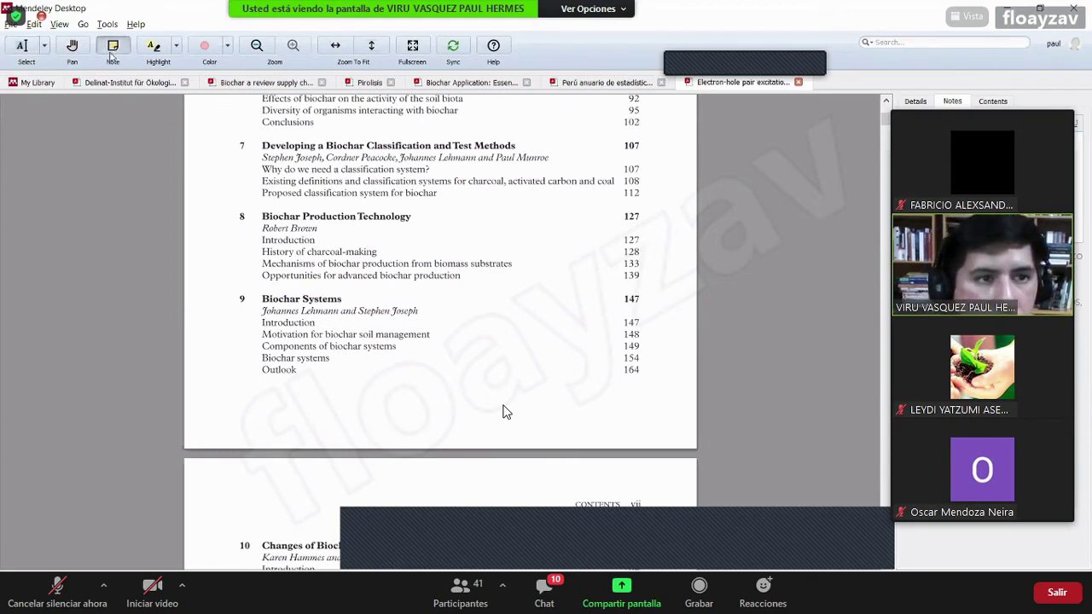
scroll(503, 412, "down", 8)
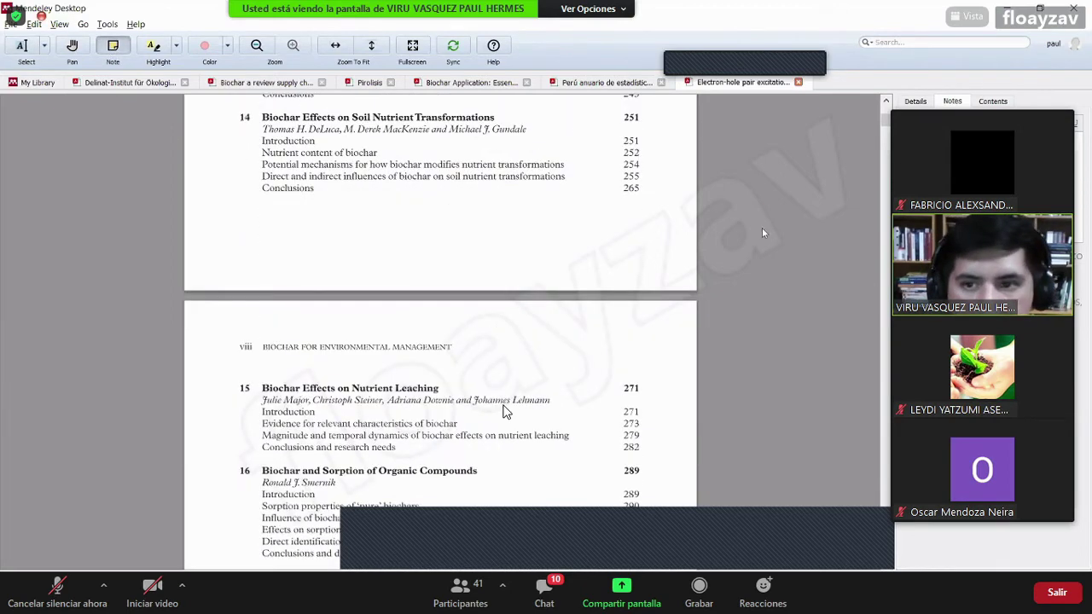
left_click(915, 102)
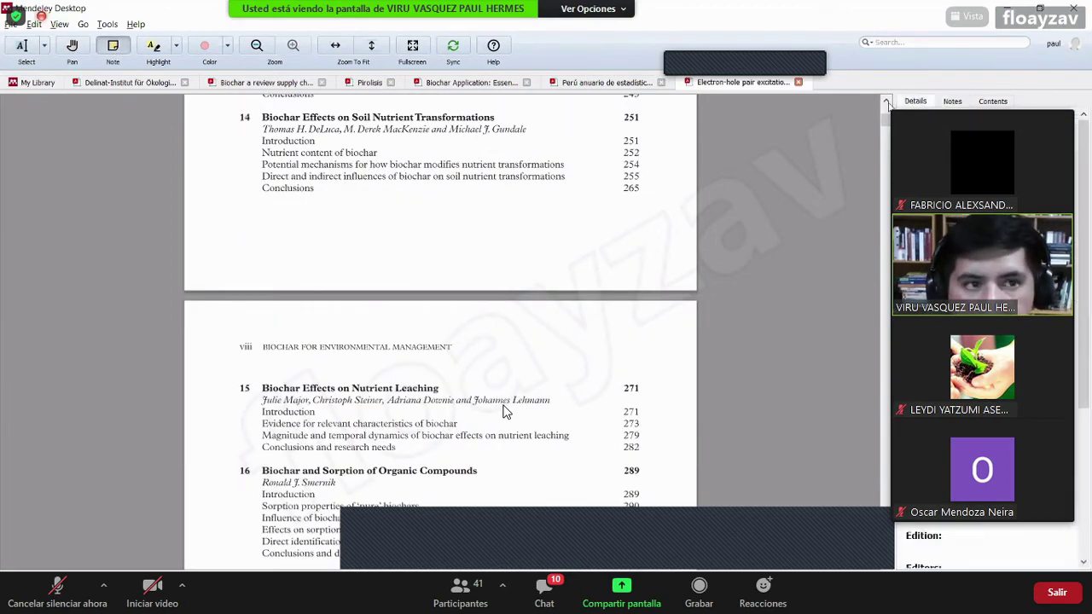
left_click(33, 85)
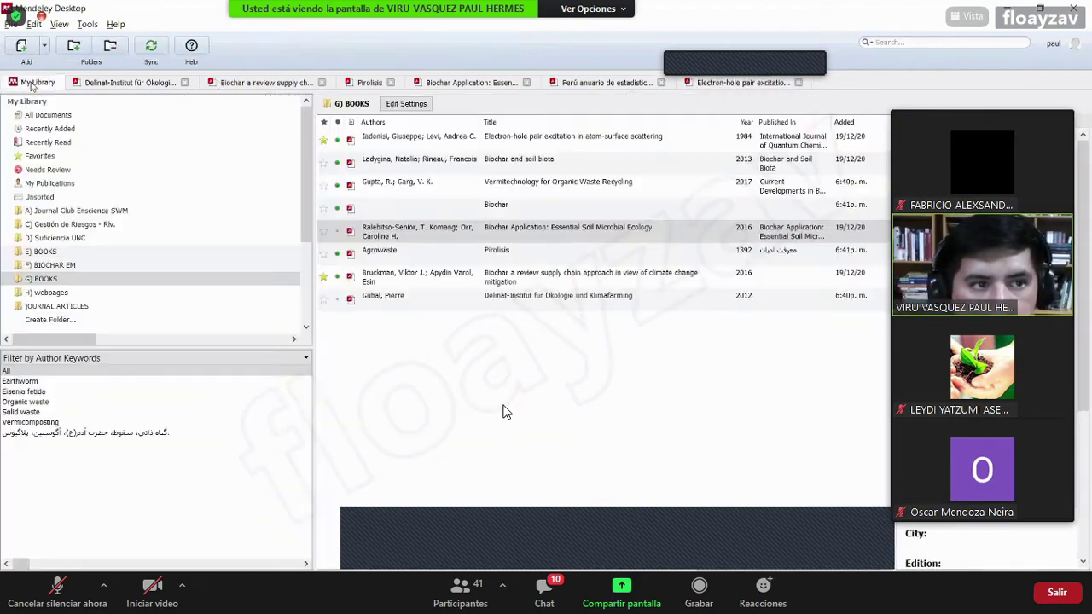
Try placing an empty note on the Carbon removals entry of chapter 22 in the book's contents, and delete it
left_click(729, 84)
scroll(468, 256, "down", 3)
scroll(467, 313, "down", 2)
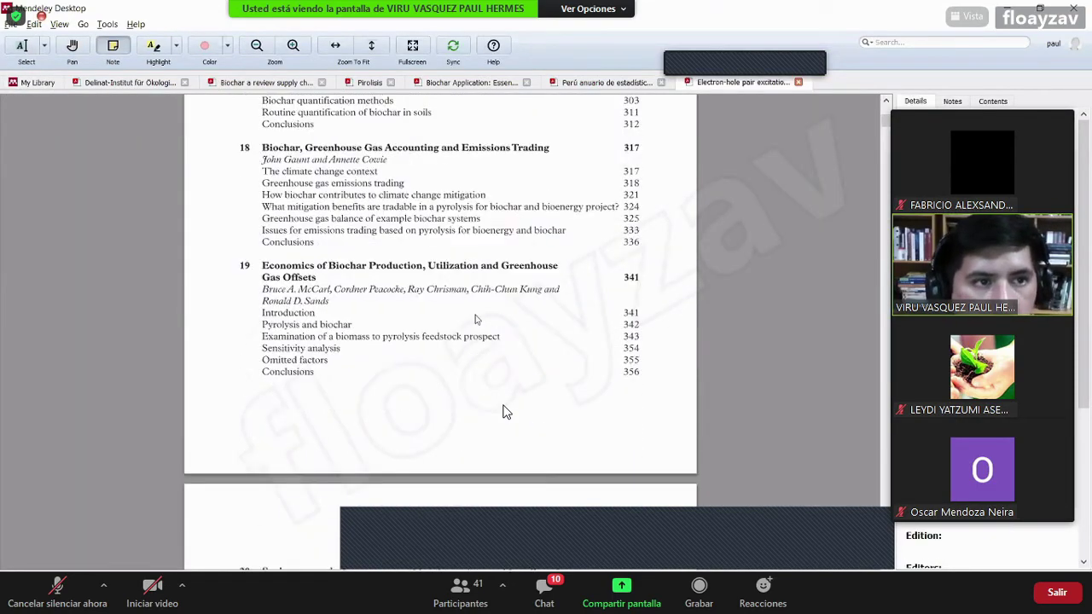
scroll(475, 315, "up", 1)
scroll(480, 317, "down", 5)
scroll(482, 320, "down", 6)
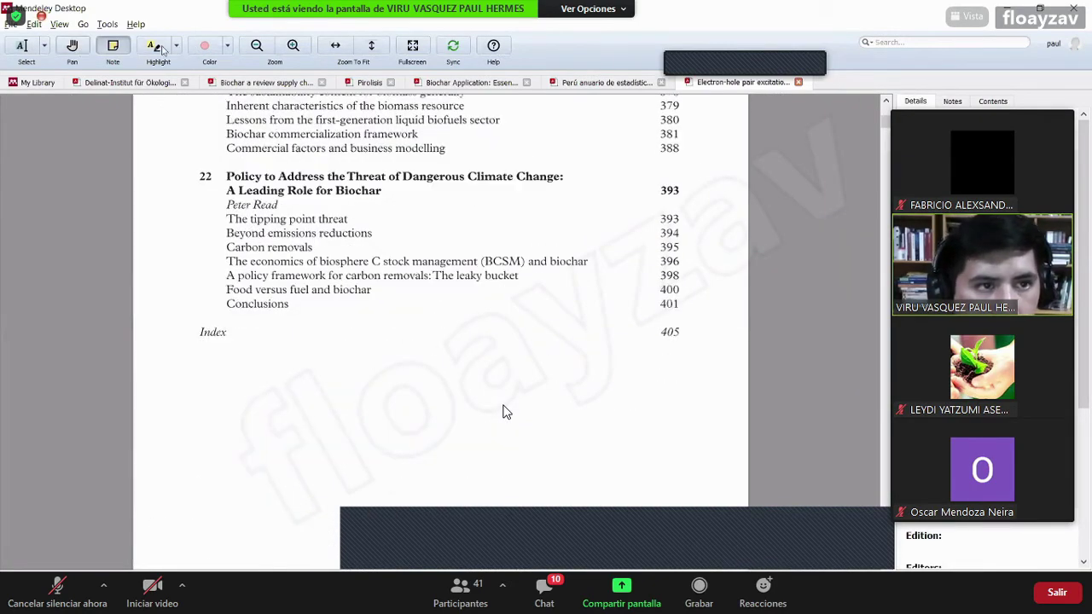
left_click(285, 245)
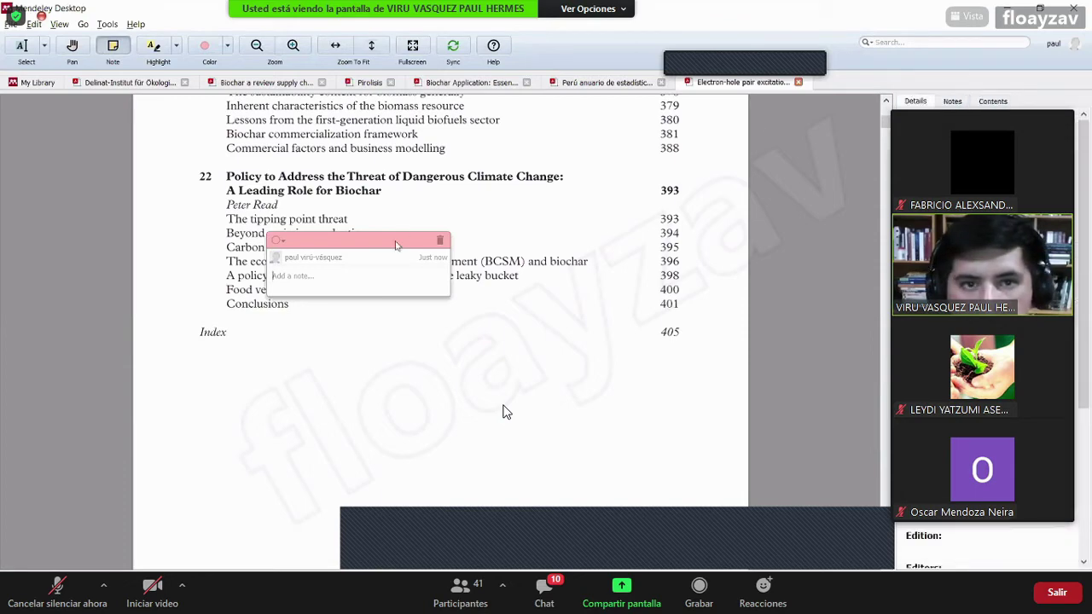
left_click(440, 240)
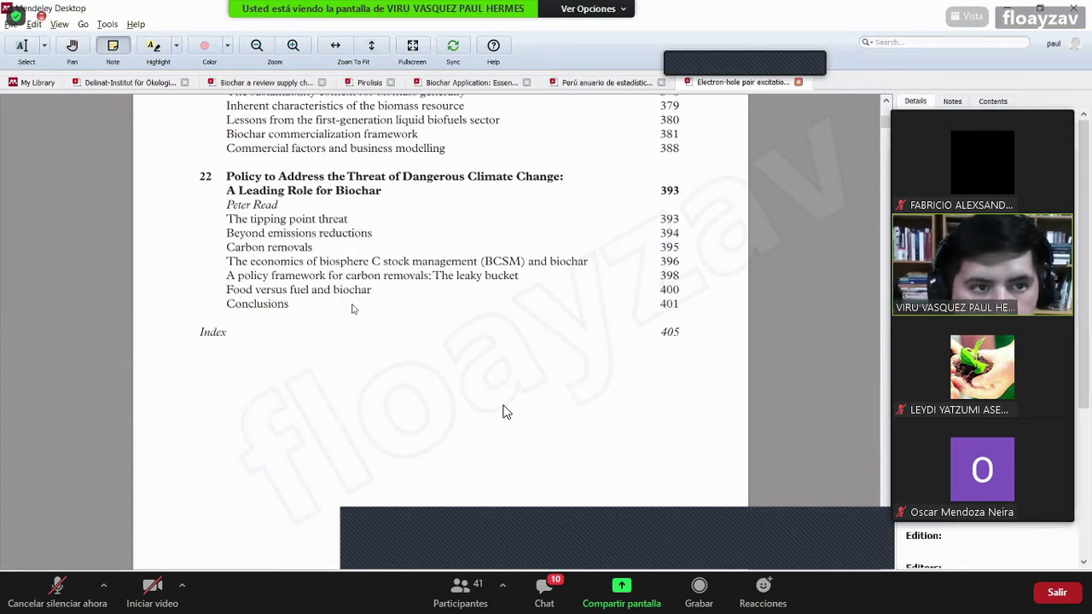
Add a note reading "biochar XYZ" beside the paragraph starting "(1951)" below the scattering intensity graphs, and reposition its marker
scroll(355, 310, "down", 10)
scroll(362, 296, "down", 15)
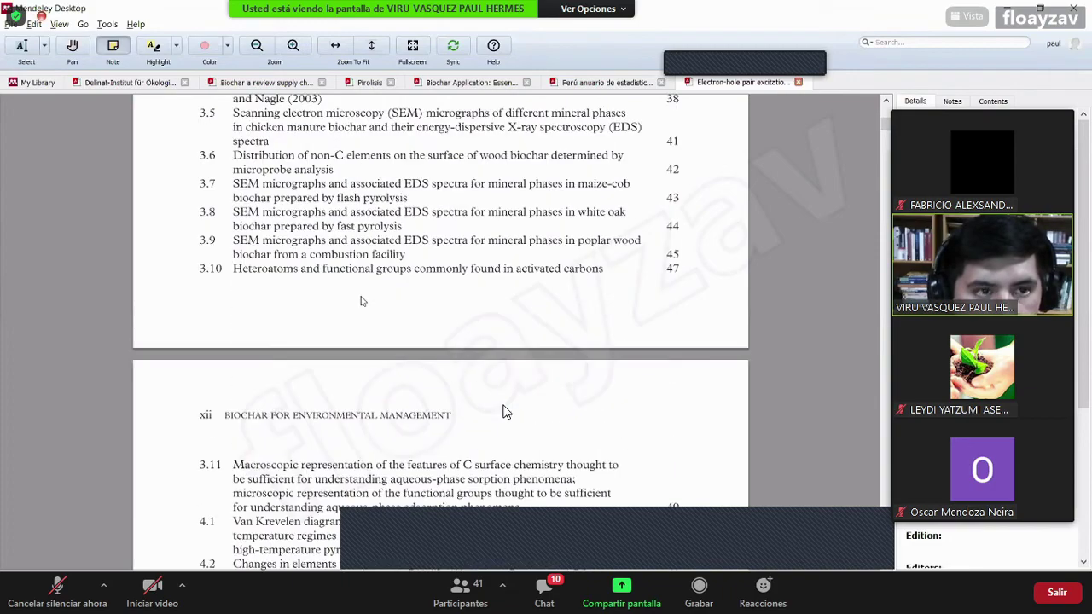
scroll(361, 298, "down", 20)
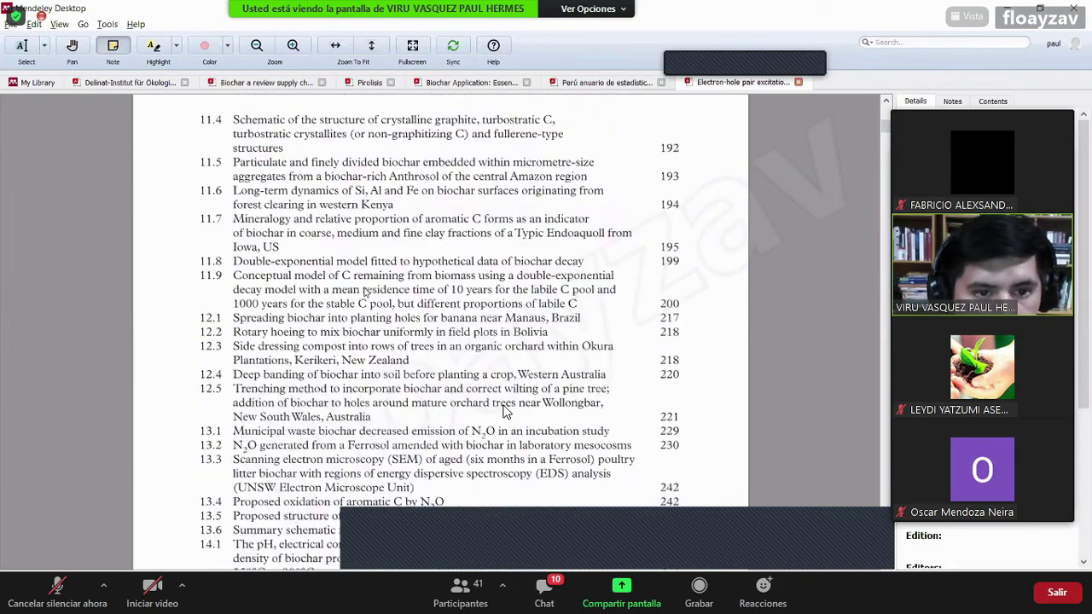
scroll(503, 412, "down", 20)
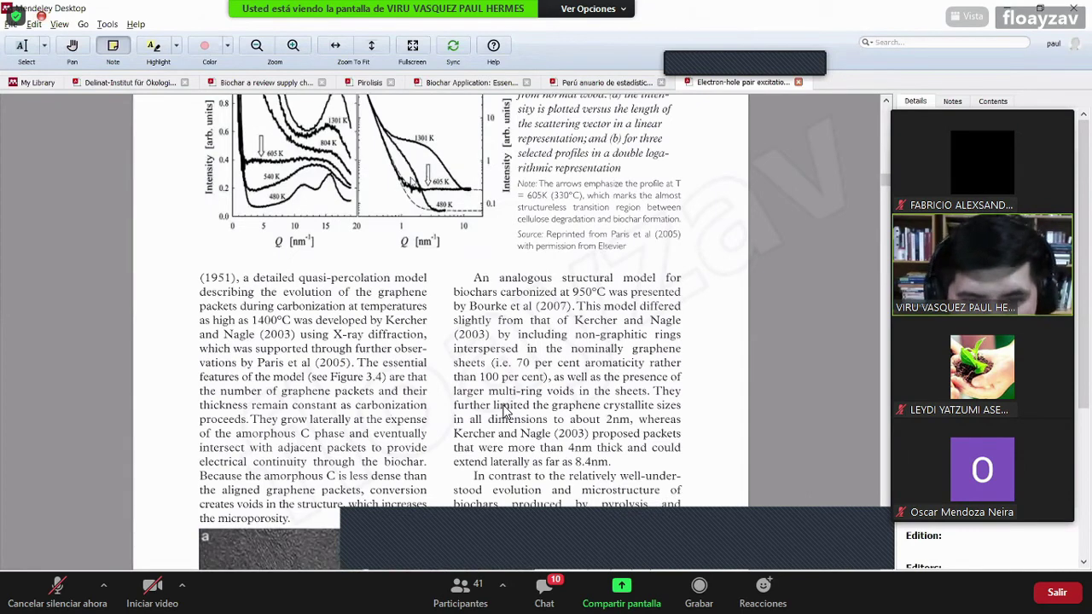
left_click(198, 279)
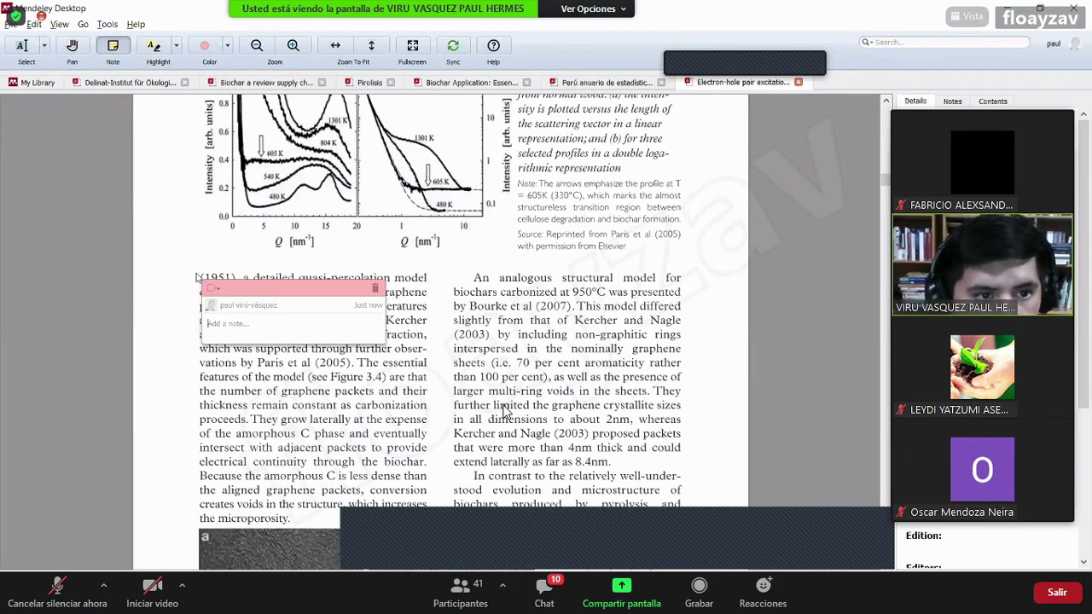
left_click(212, 259)
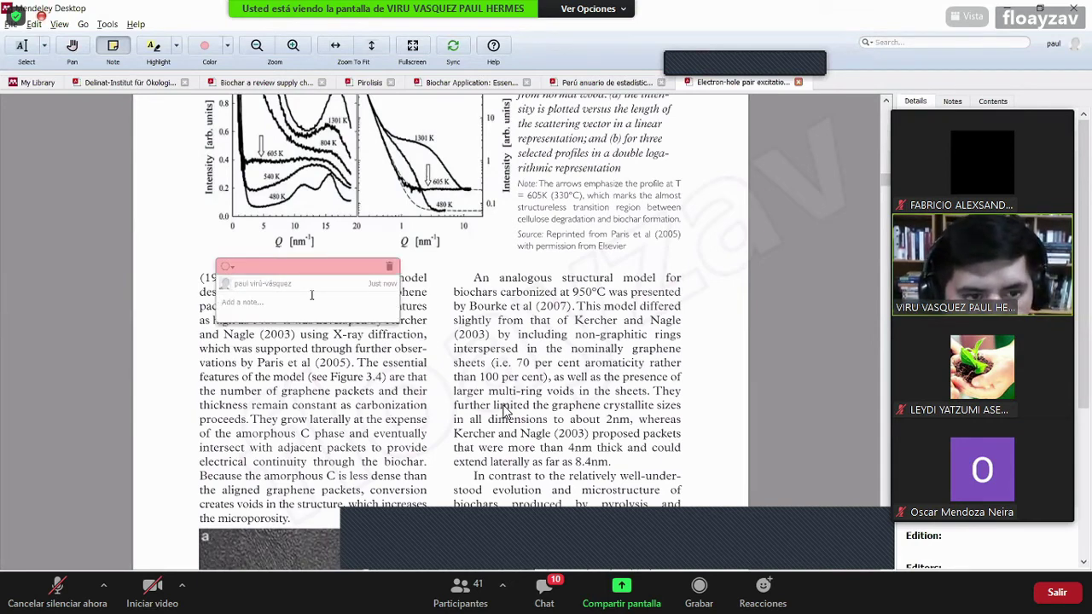
type("bioc")
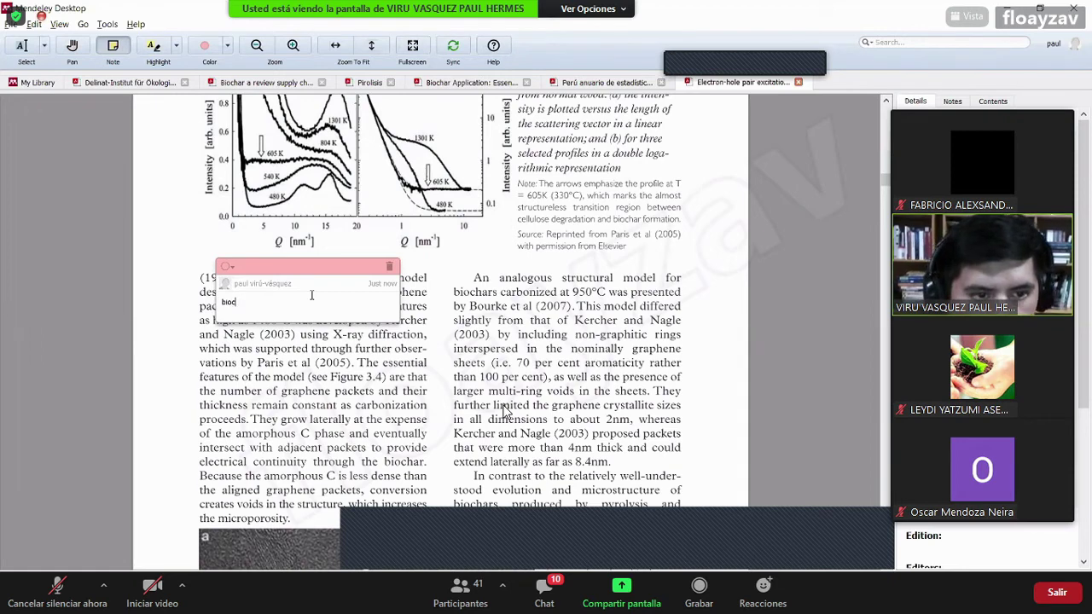
type("har TEM")
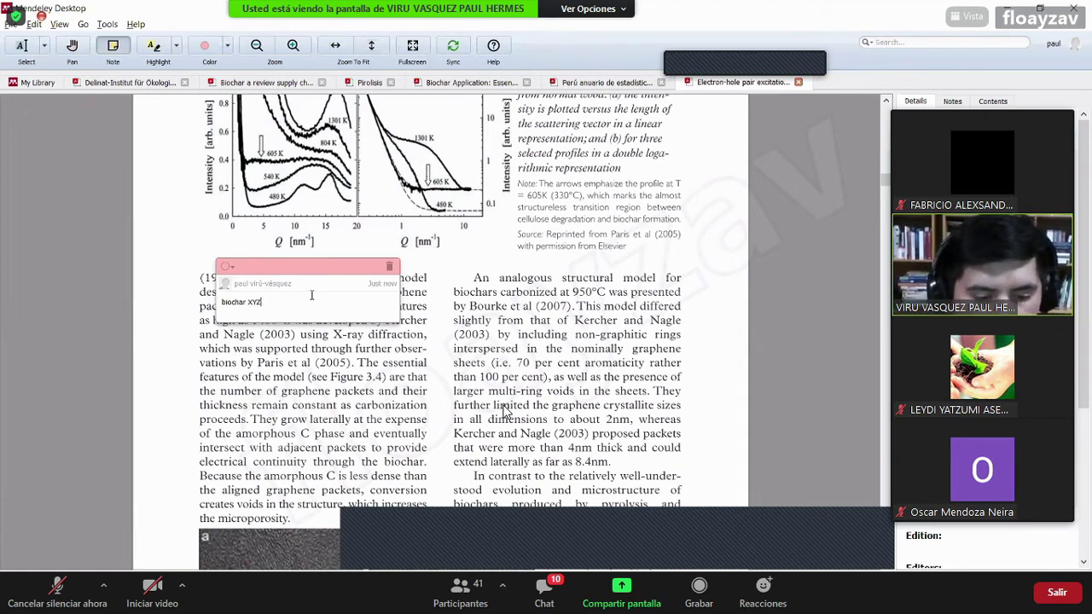
left_click(320, 384)
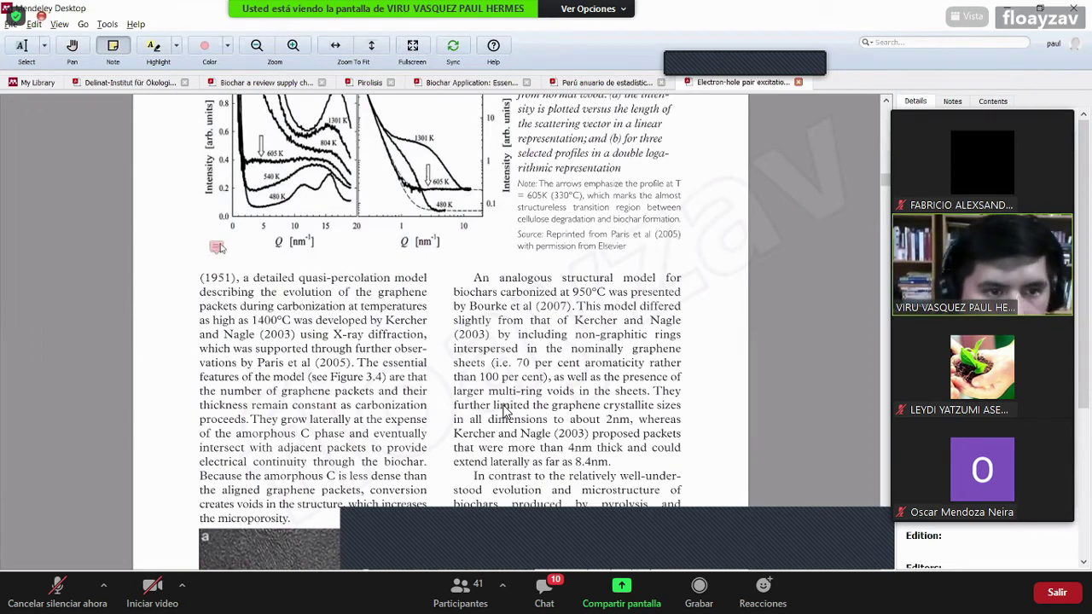
left_click_drag(216, 247, 188, 270)
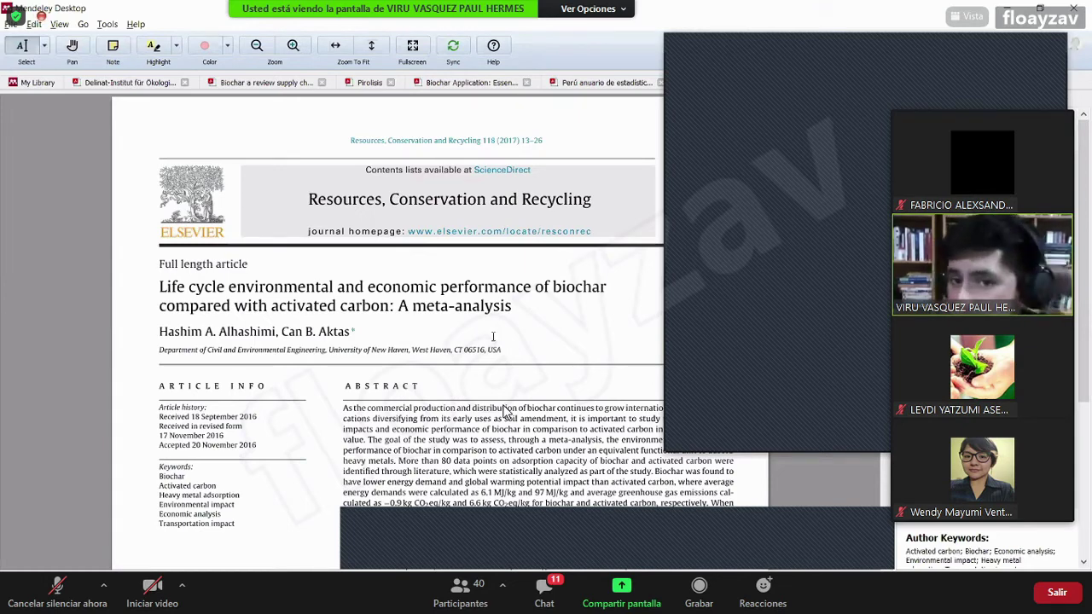
Review the first page and details of the biochar versus activated carbon meta-analysis, and copy "Life cycle environmental and economic performance" from its title
scroll(504, 411, "down", 3)
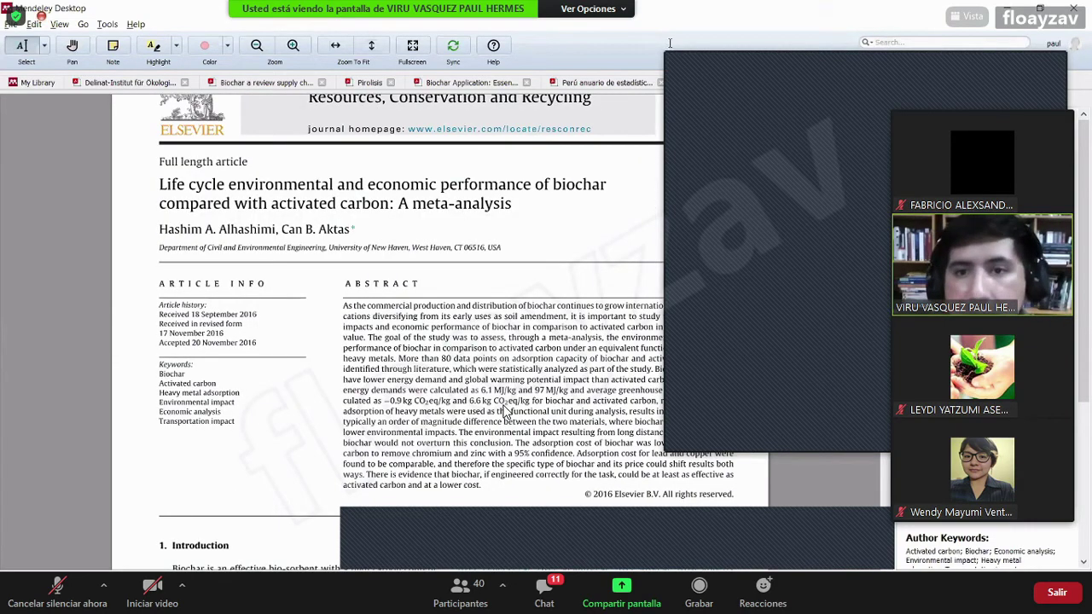
scroll(582, 274, "up", 2)
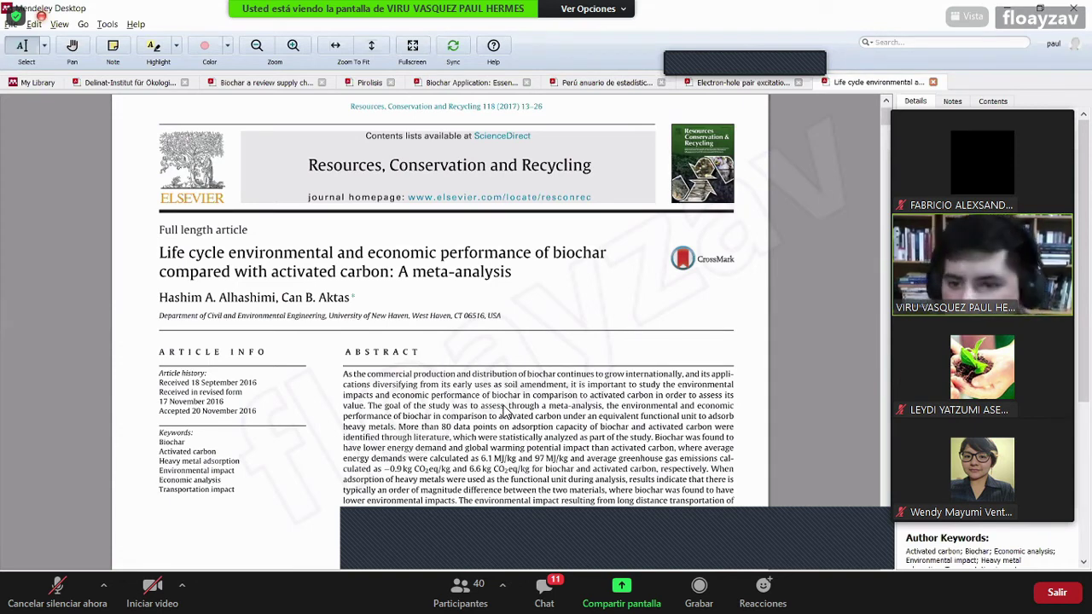
scroll(981, 550, "down", 1)
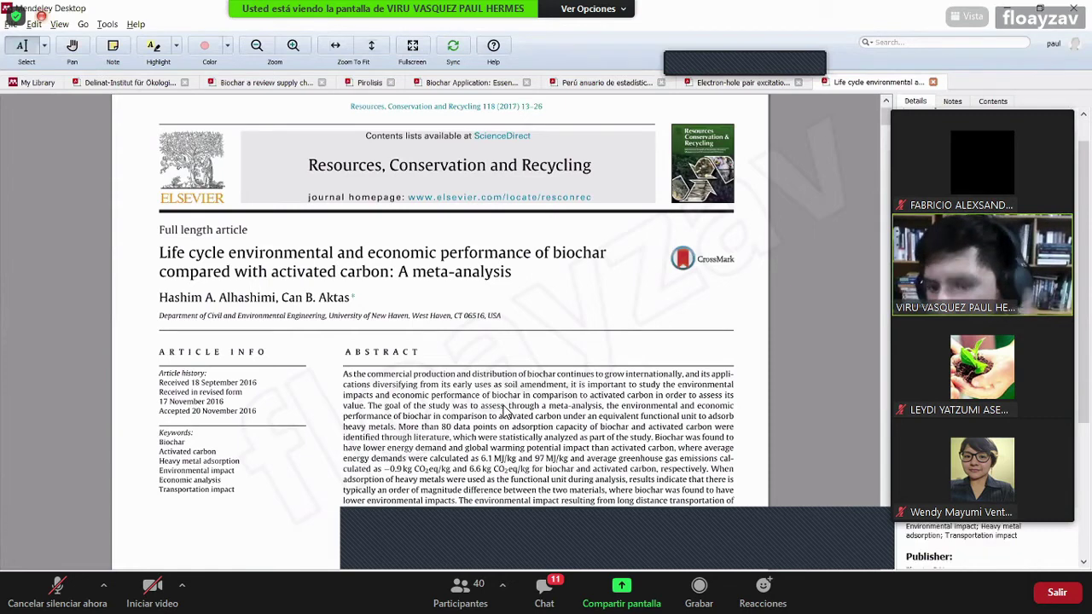
scroll(981, 546, "up", 1)
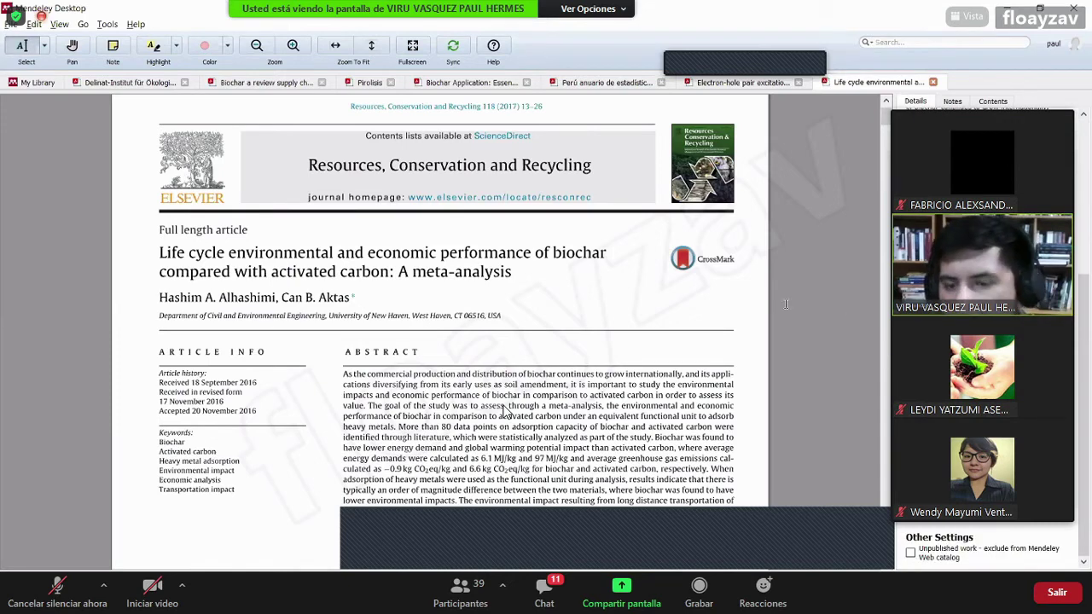
left_click_drag(510, 273, 142, 245)
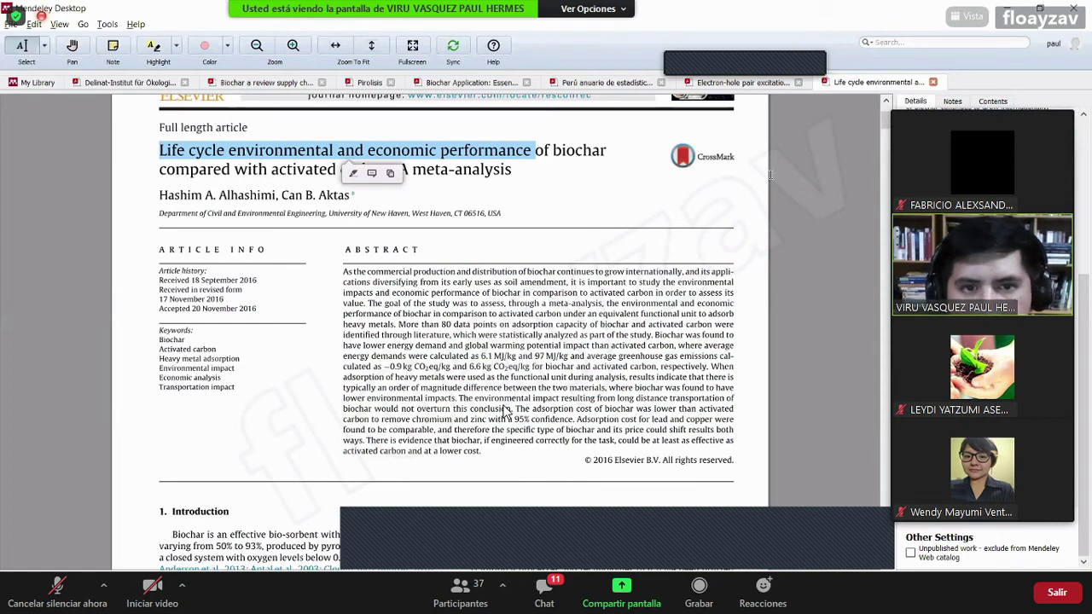
scroll(506, 412, "down", 2)
scroll(506, 412, "up", 1)
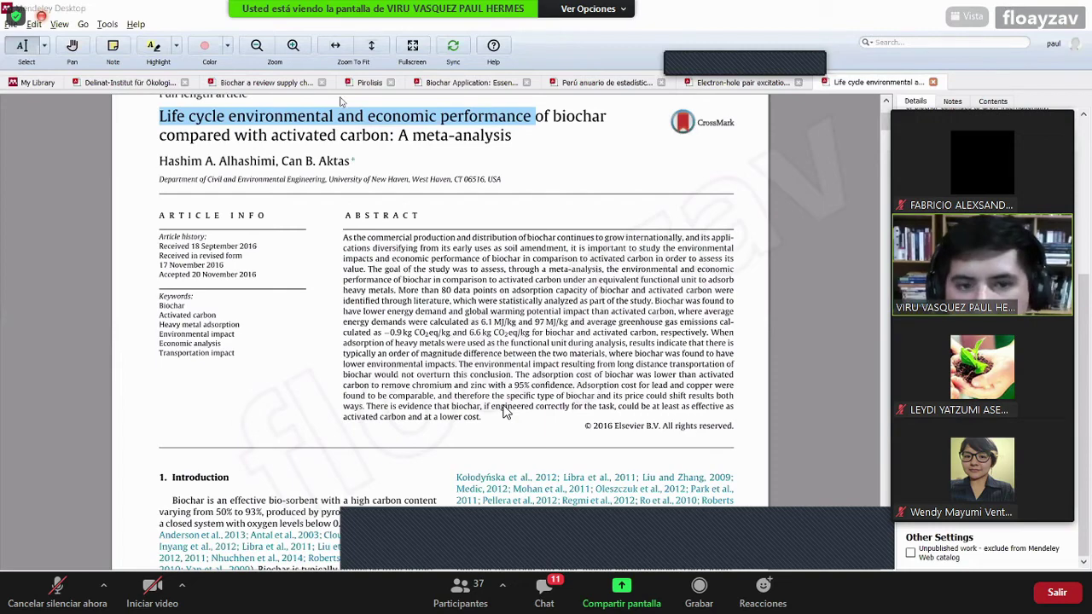
Switch to Word and insert a Mendeley citation of the 2017 "Life cycle environmental and economic performance of biochar" article after the abstract paragraph
key("alt+Tab")
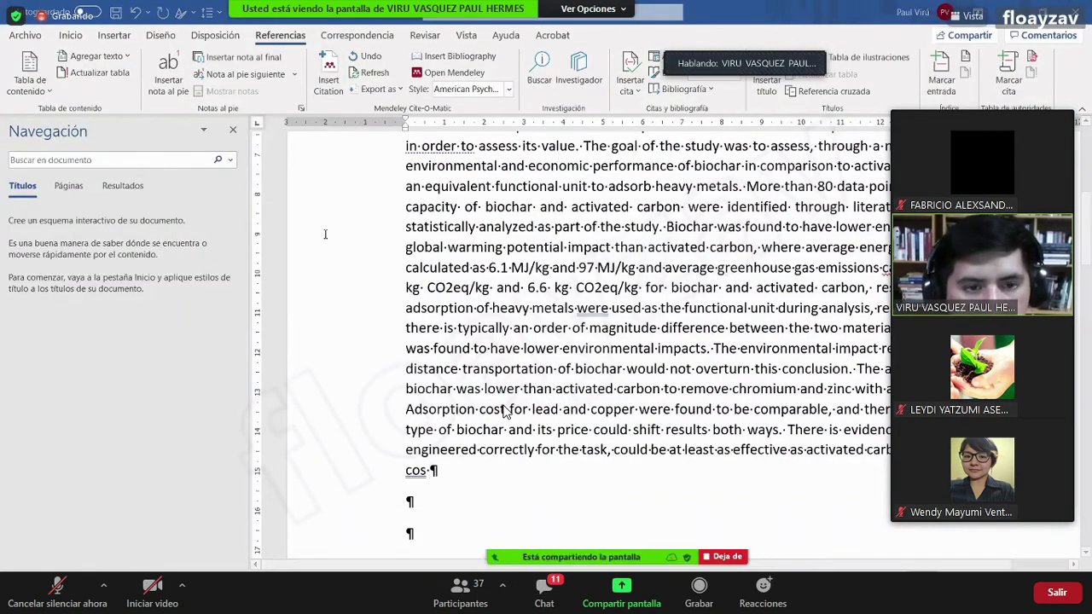
key("alt+Tab")
key("alt+Tab")
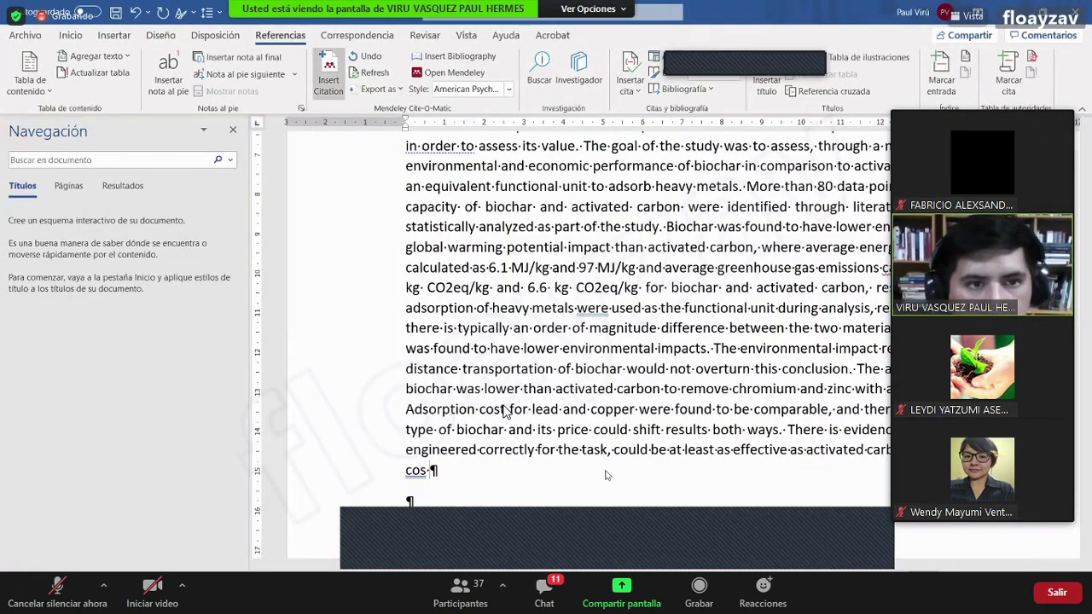
key("alt+m")
type("Life cycle environmental and economic performance of")
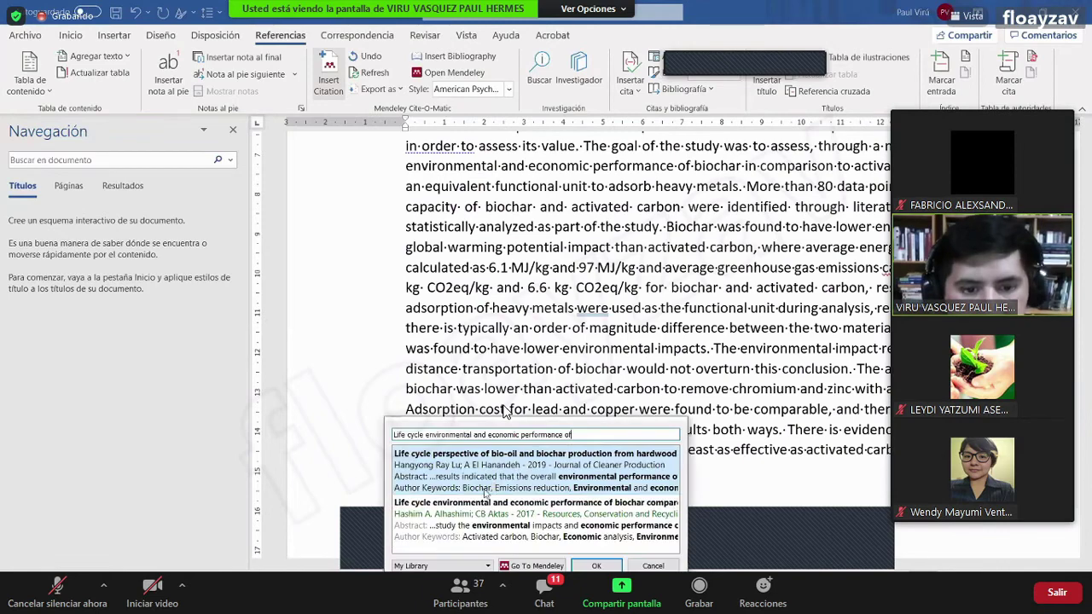
left_click(527, 504)
key("Return")
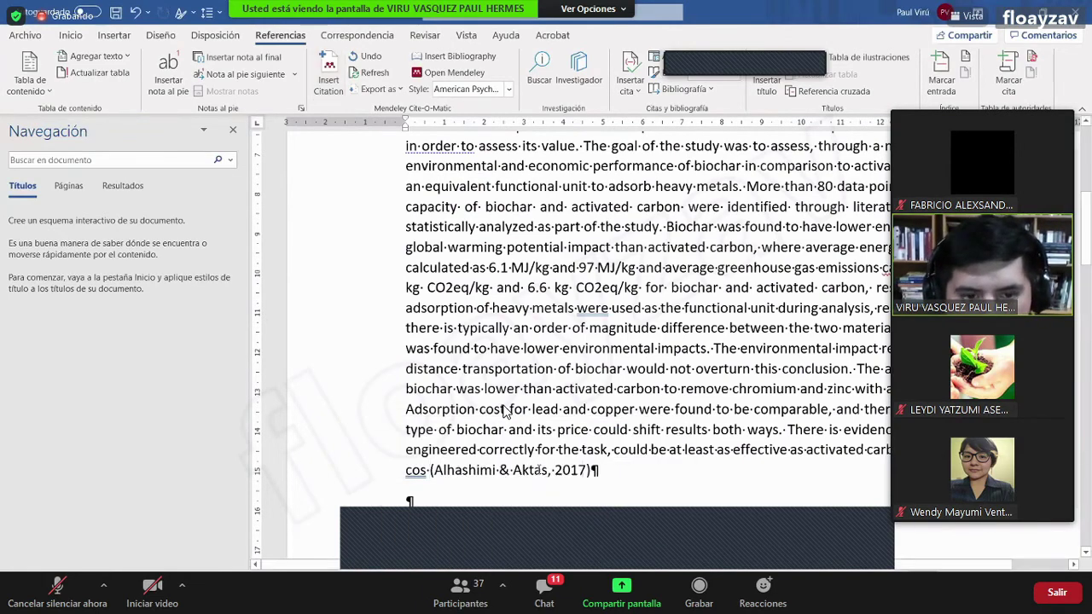
Check the reference list under REFERNECIAS and show the available citation styles
scroll(504, 412, "down", 12)
scroll(503, 412, "up", 9)
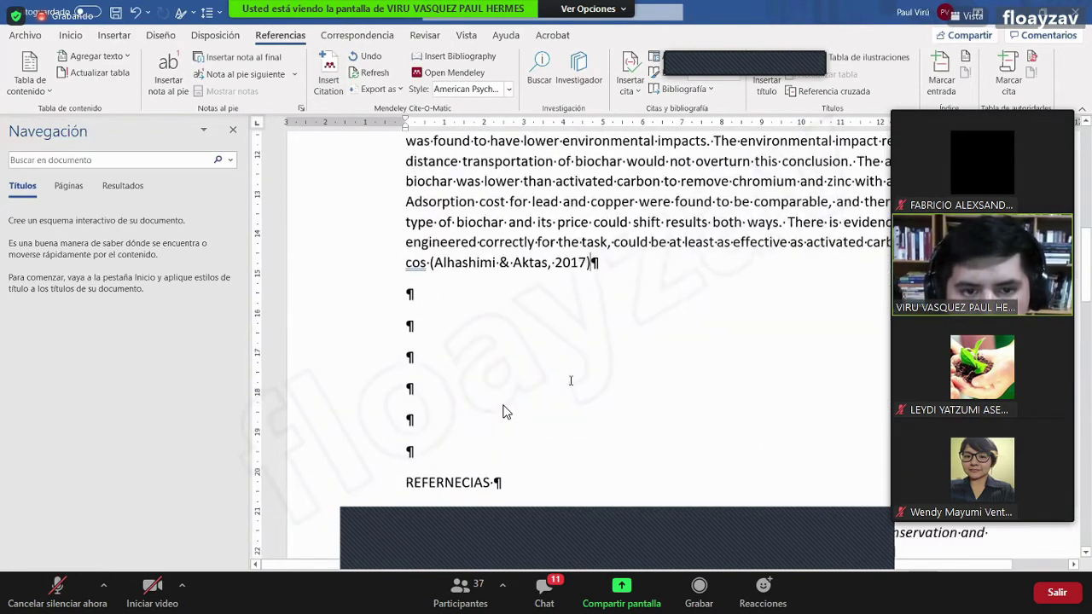
left_click(508, 90)
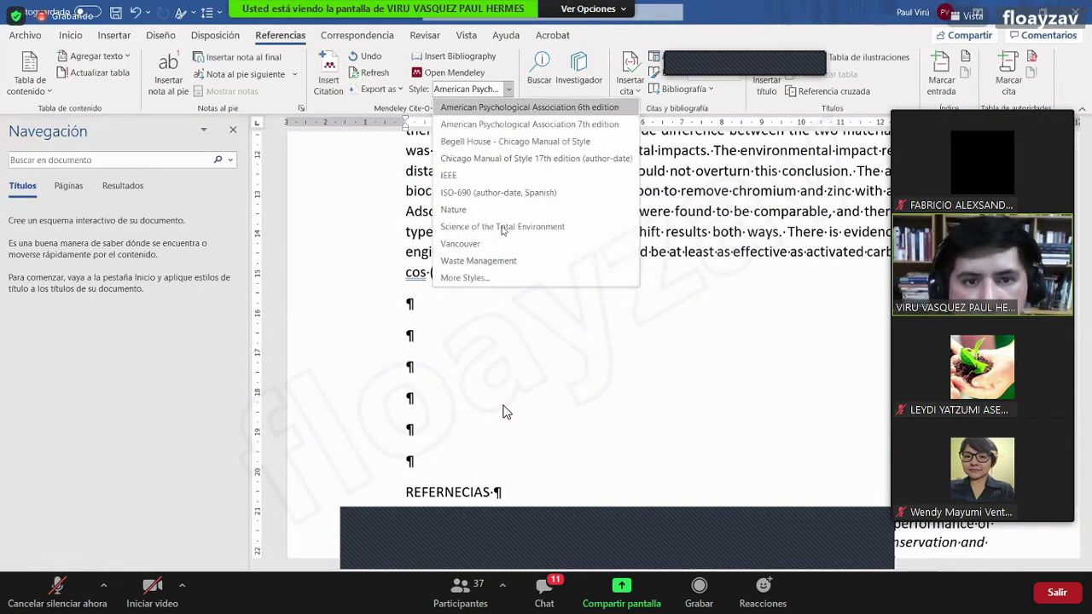
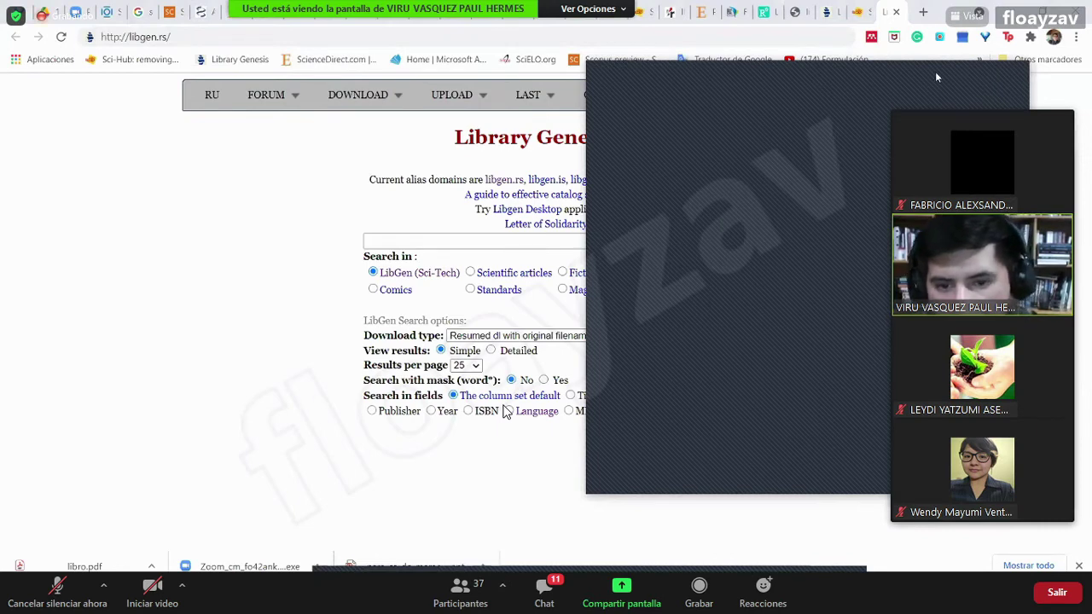
Search the Library Genesis Sci-Tech collection for "CIRCULAR ECONOMY"
left_click(424, 239)
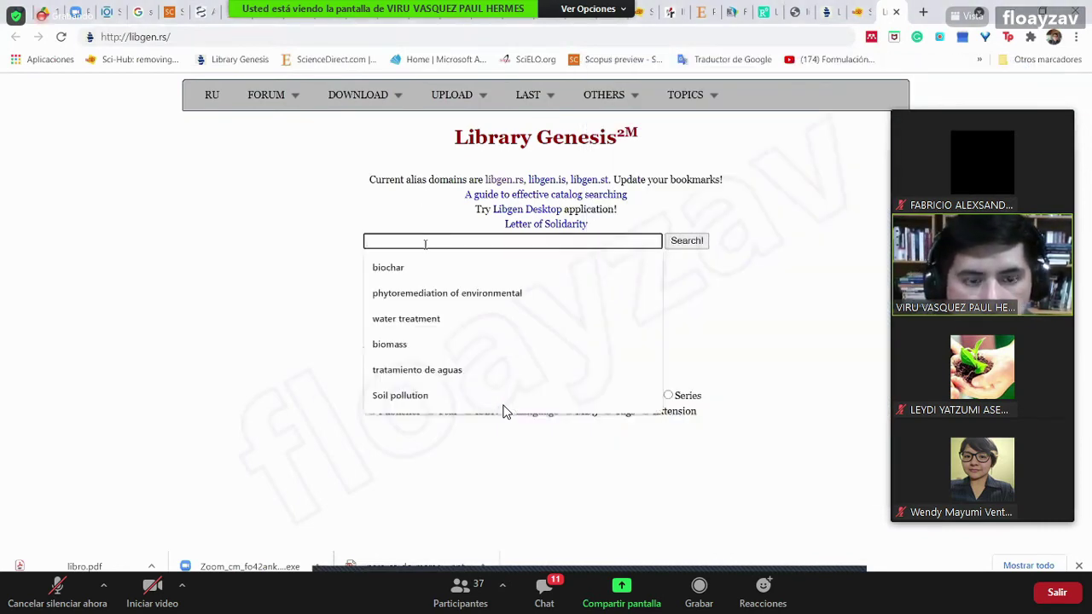
type("CIRC")
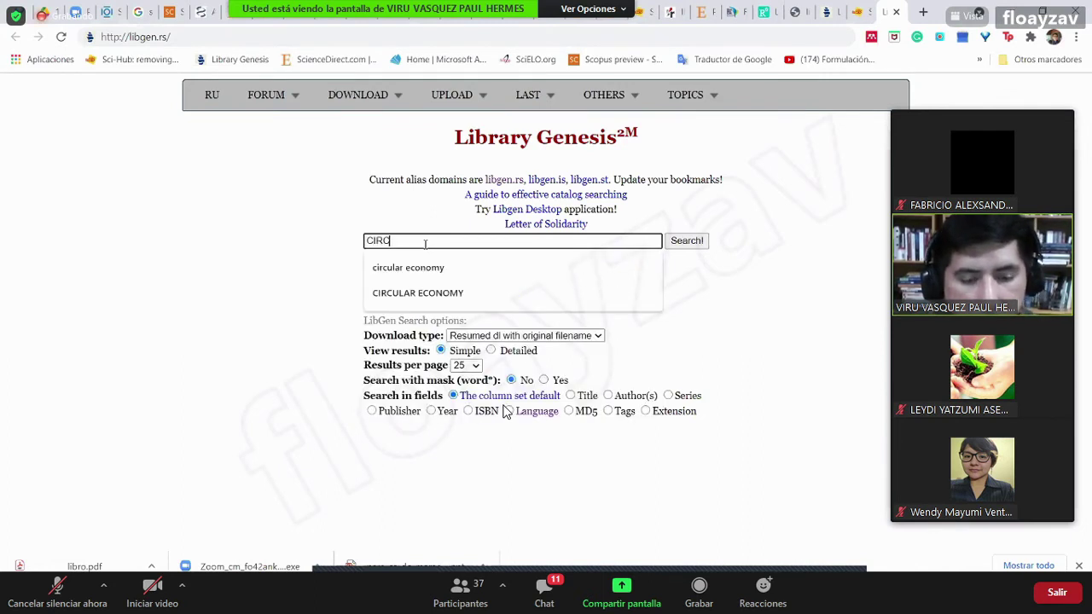
type("ULAR ECONOMY")
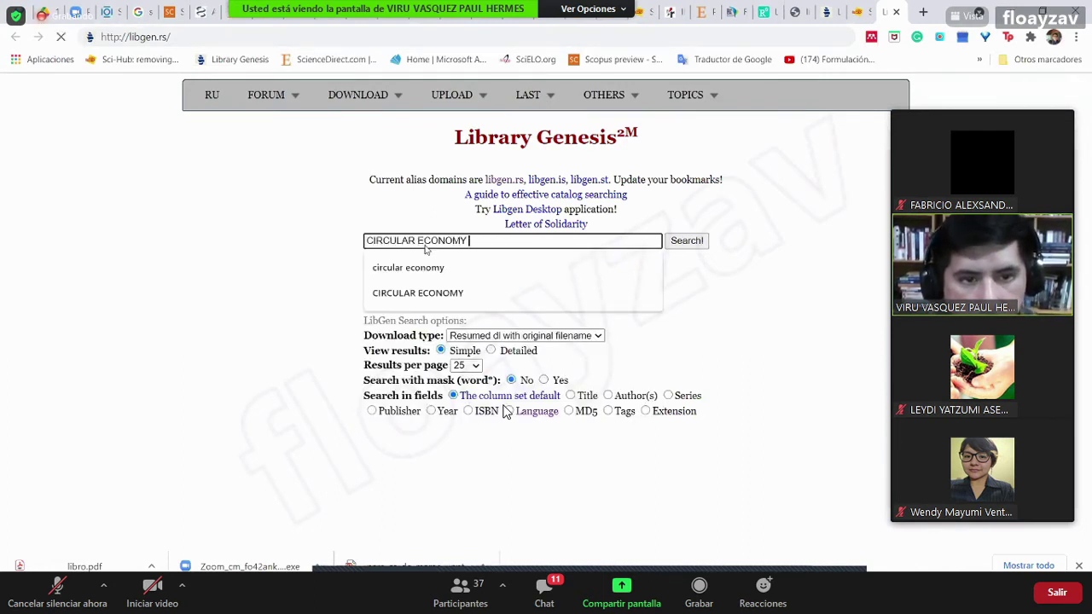
key("Return")
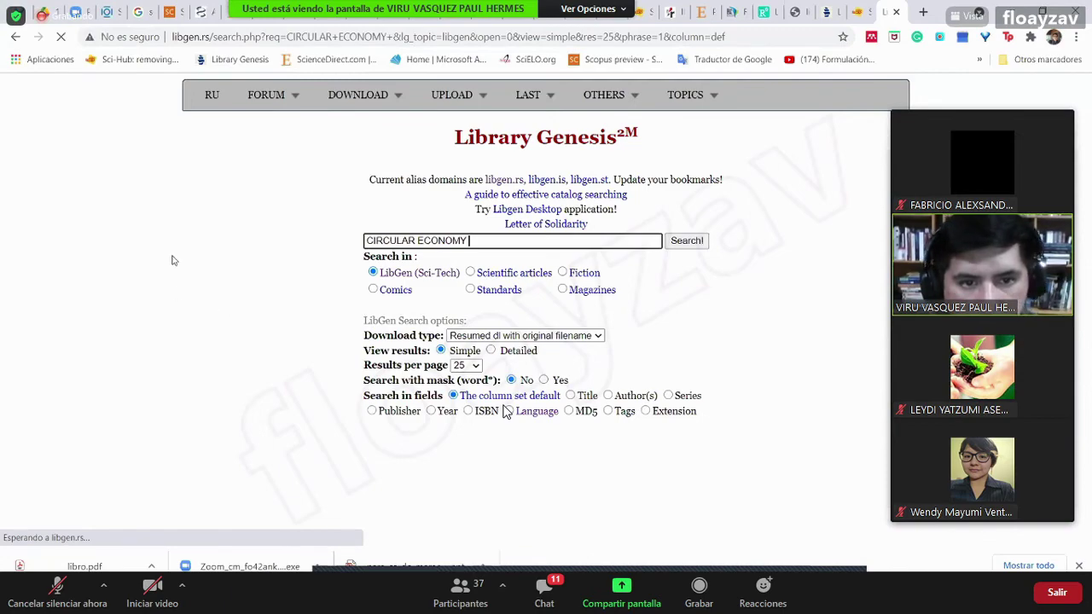
Browse the results, open the record of "Circular economy, industrial ecology and short supply chain", and examine its details and description
scroll(386, 242, "down", 5)
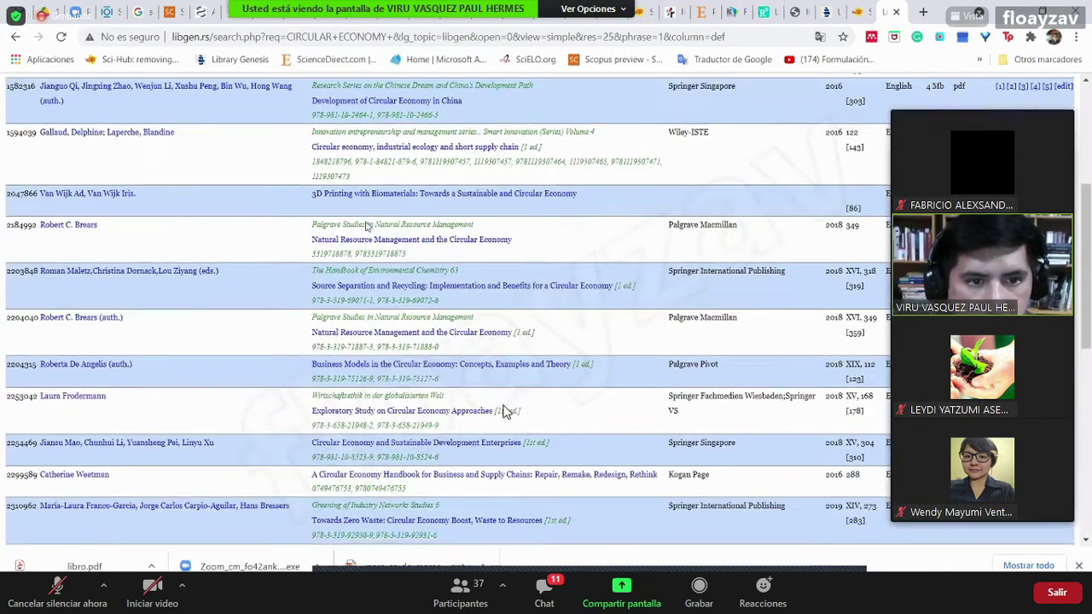
scroll(504, 411, "up", 1)
left_click(504, 410)
scroll(506, 412, "up", 2)
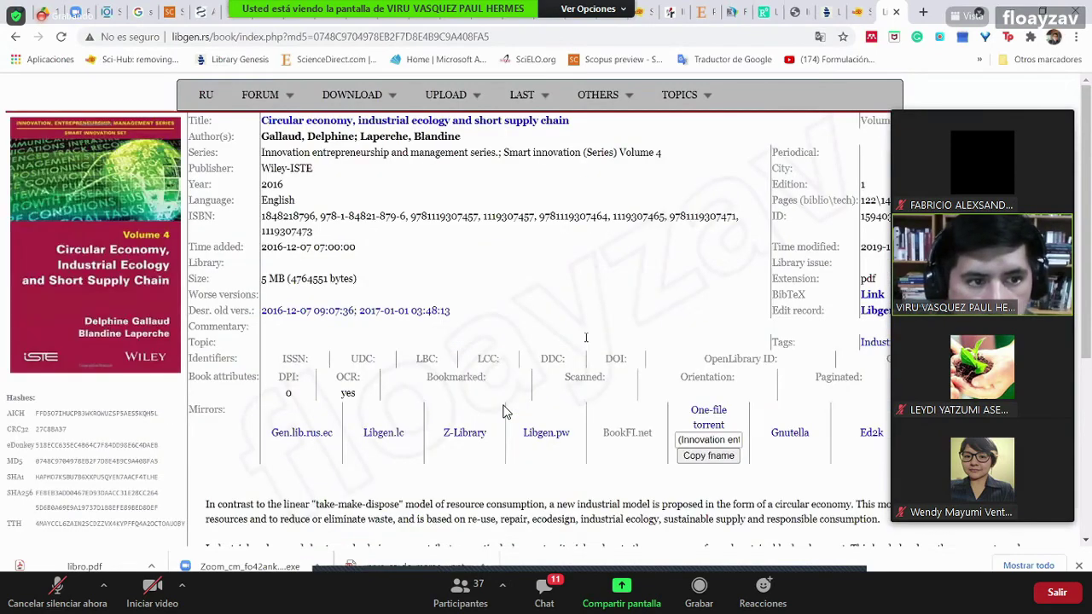
scroll(504, 412, "down", 3)
scroll(503, 413, "up", 3)
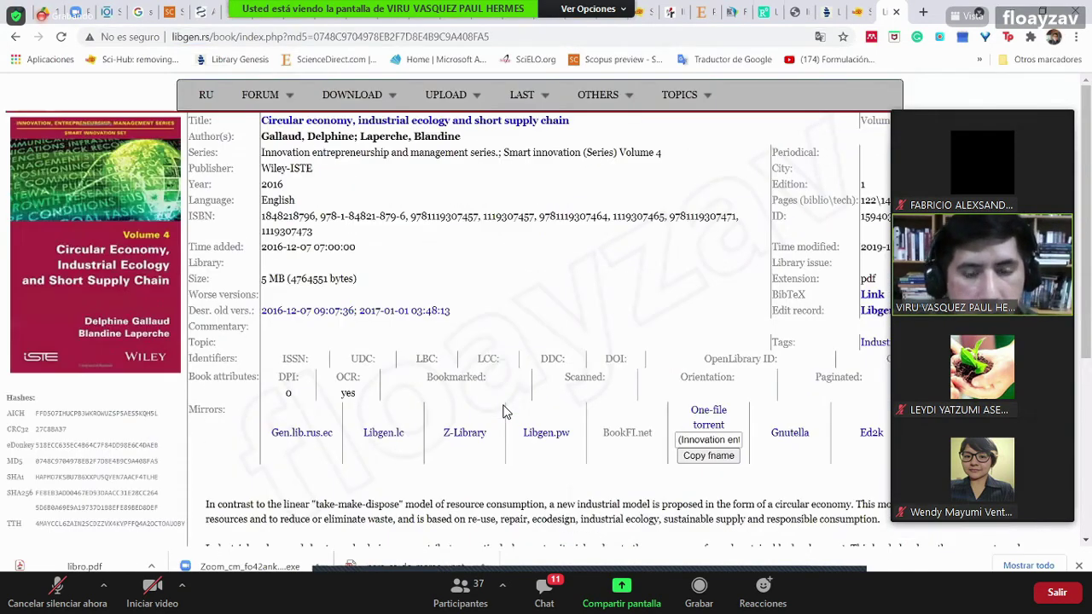
scroll(504, 413, "down", 4)
Switch to the PowerPoint presentation and view slide 52, ACTIVIDAD 2, and slide 53 on library creation, management and searching
key("alt+Tab")
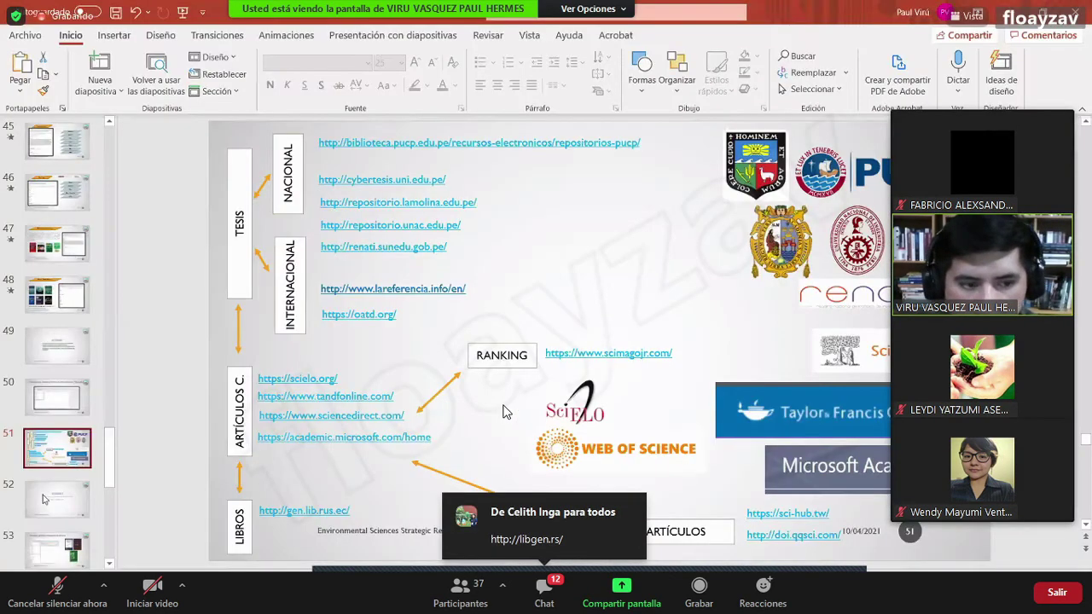
left_click(44, 500)
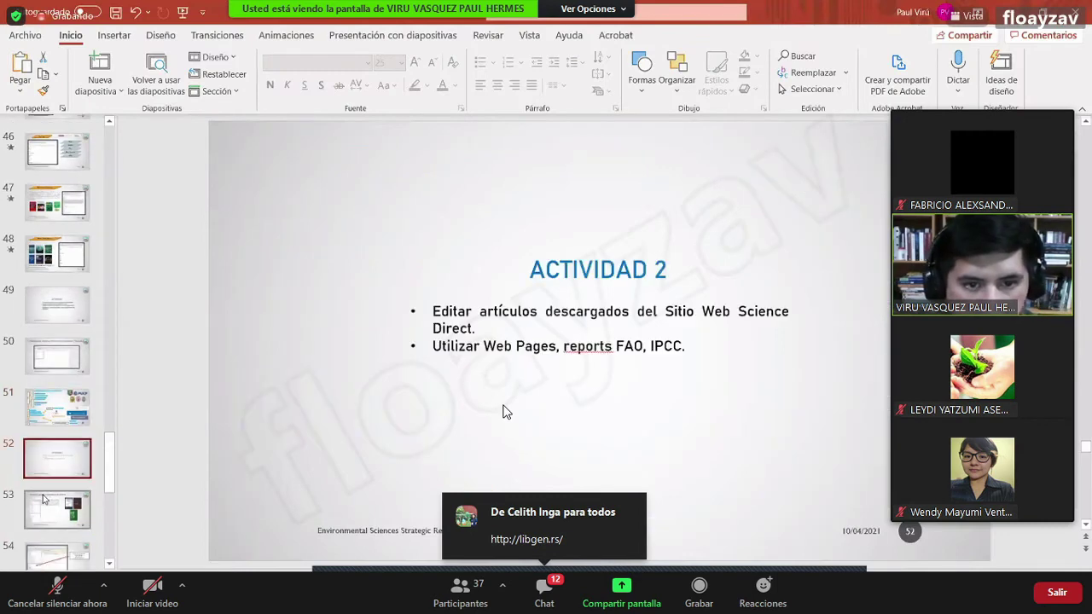
key("Down")
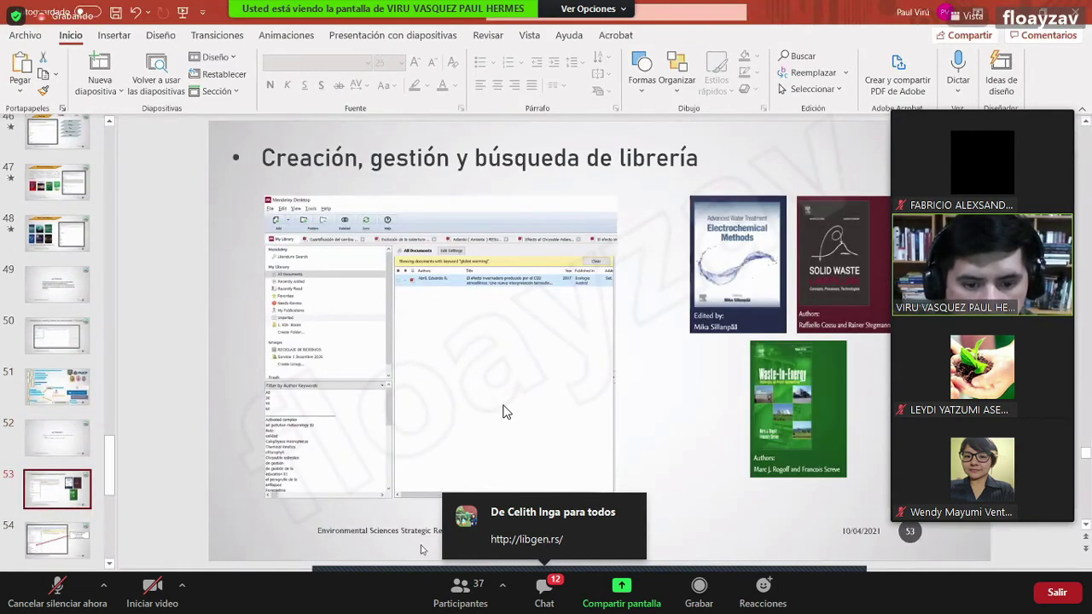
Switch to File Explorer and go back from the 10. WHO folder to the Residuos sólidos folder
left_click(421, 551)
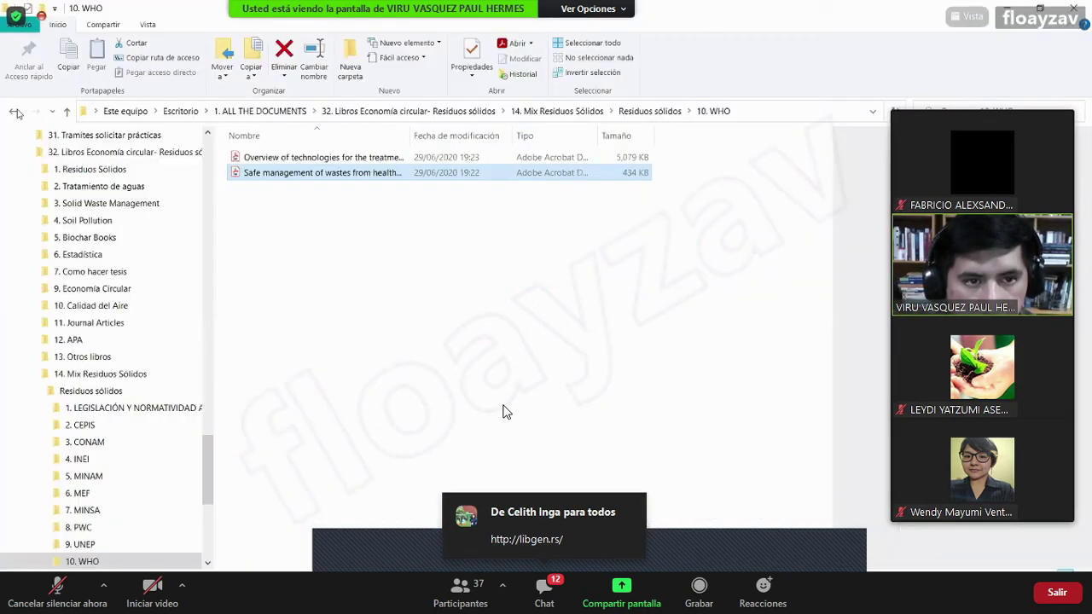
left_click(17, 114)
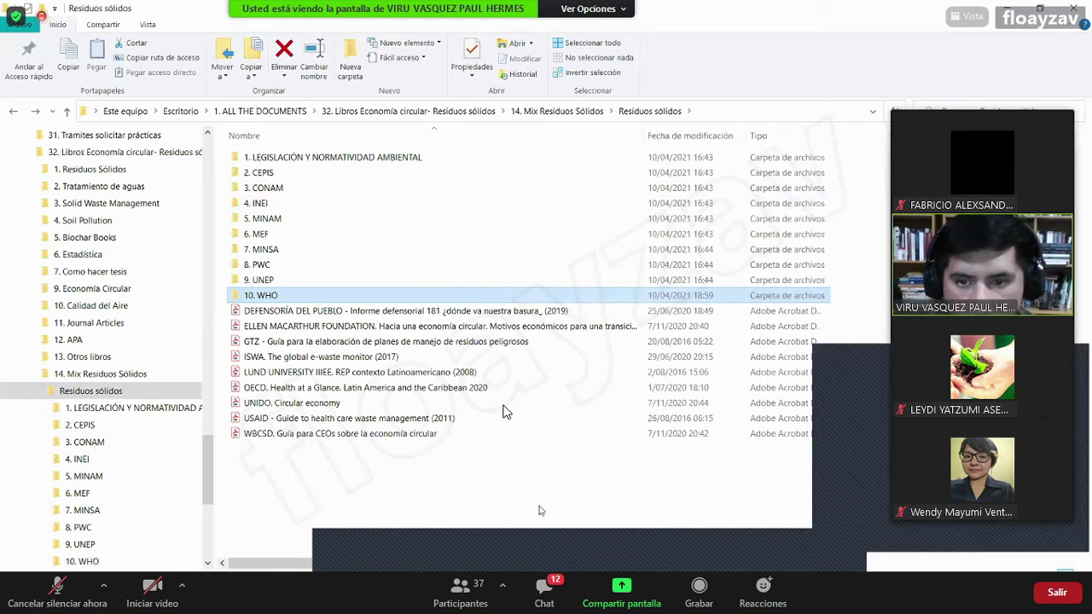
left_click(504, 412)
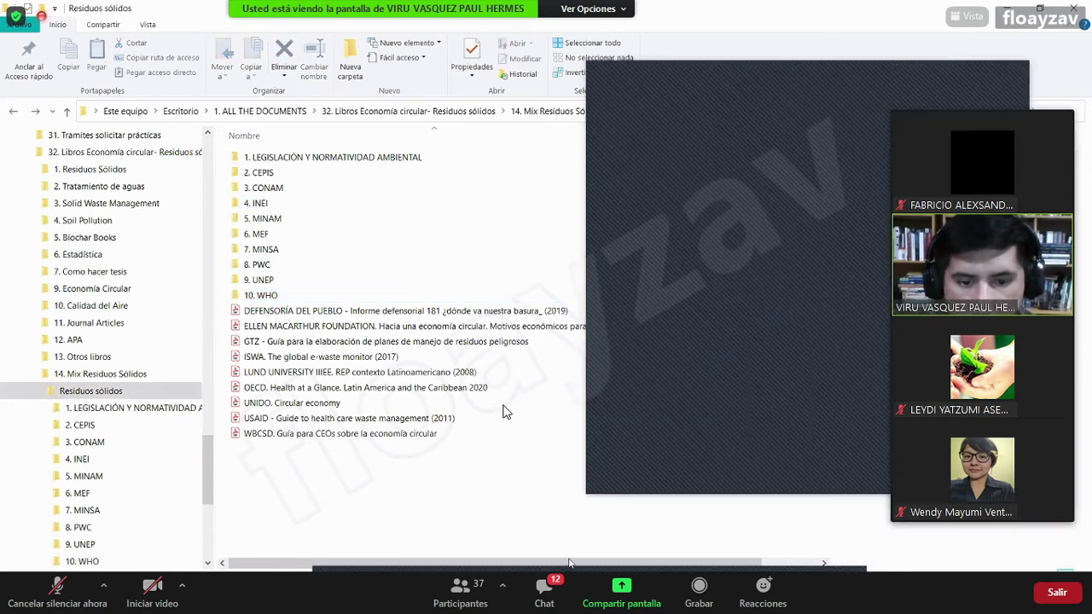
Switch to Chrome, search Google for "RENATI" in a new tab, and open the Renati - Sunedu site
key("alt+Tab")
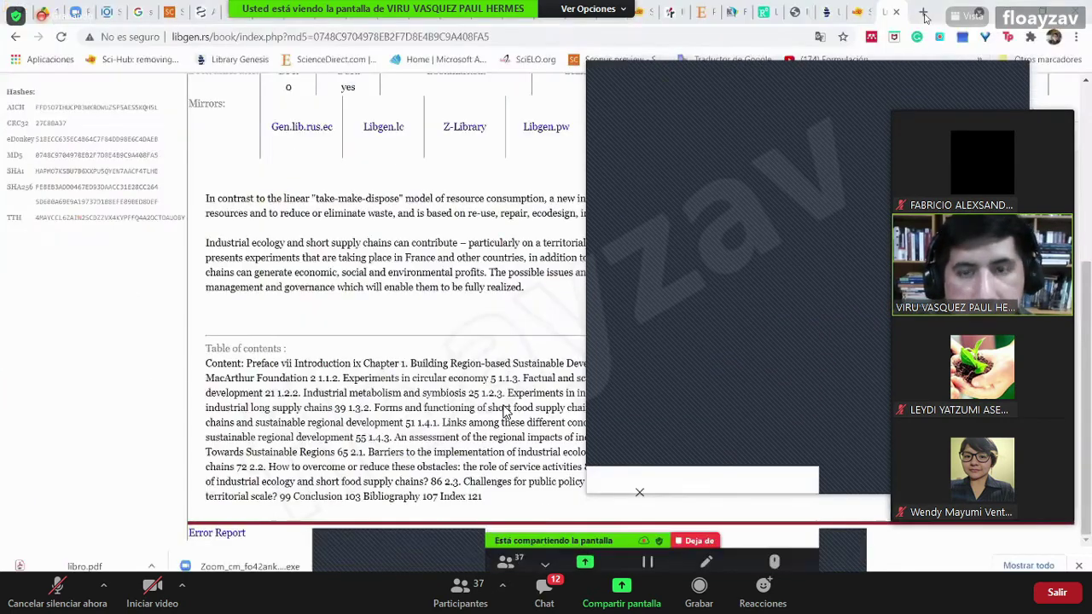
key("ctrl+t")
type("RENATI")
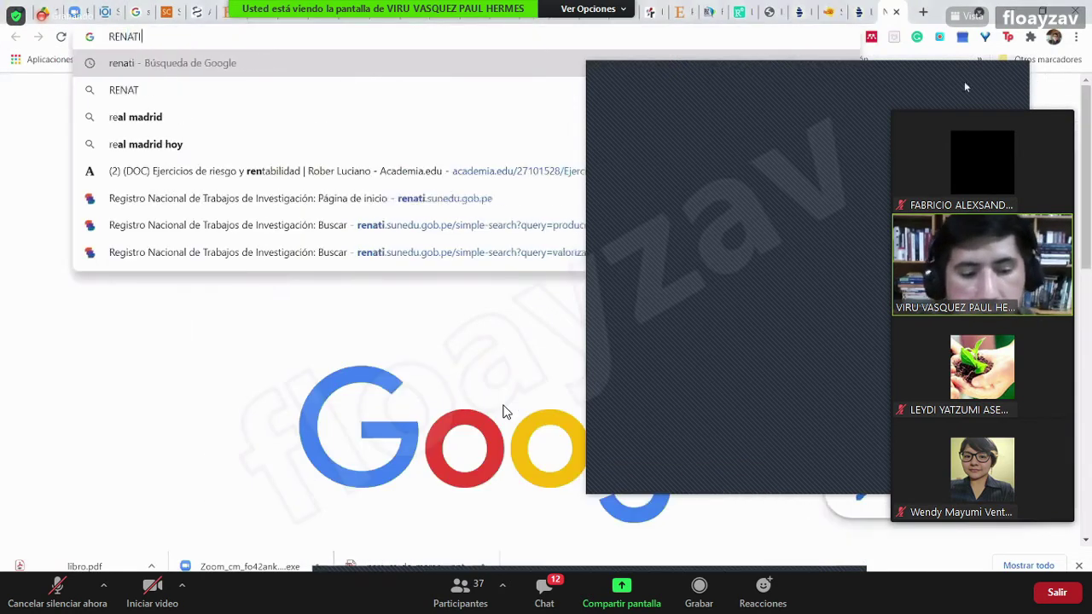
key("Return")
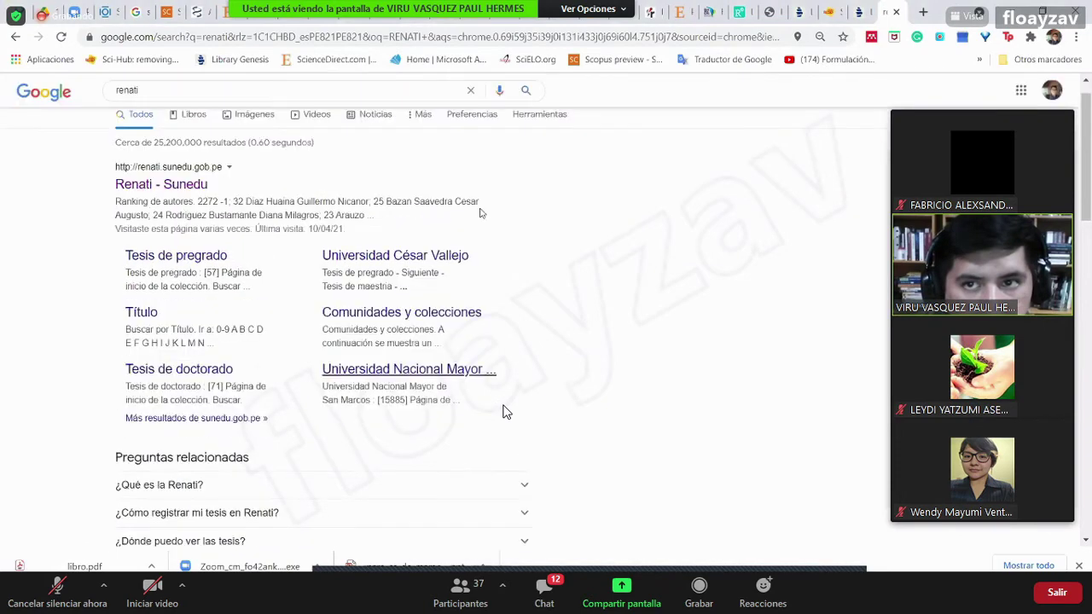
left_click(155, 215)
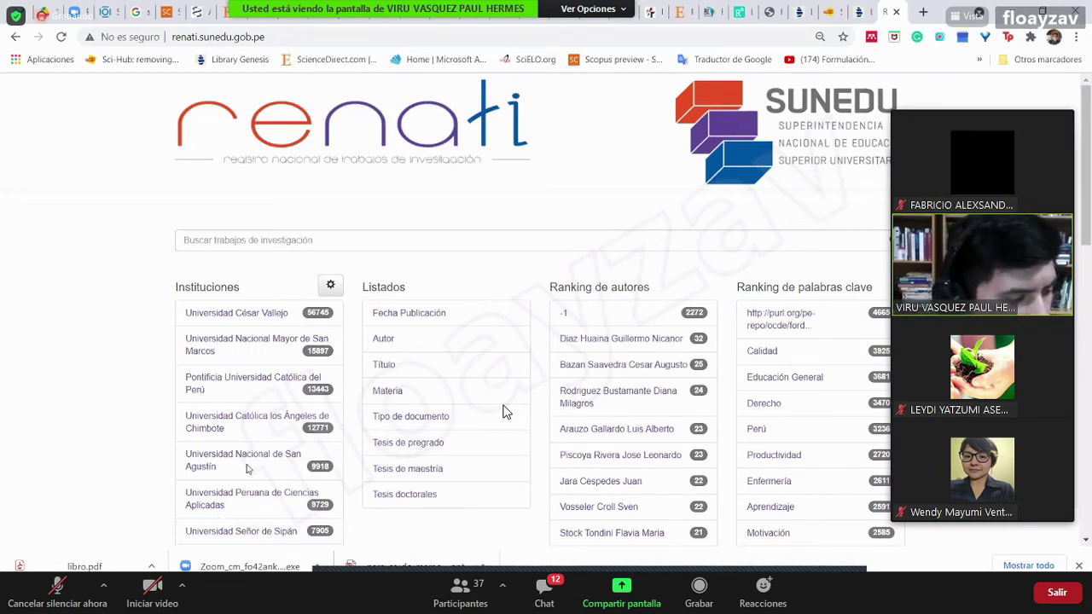
Search the RENATI research registry for "BIOCARBÓN"
left_click(249, 235)
type("Bi")
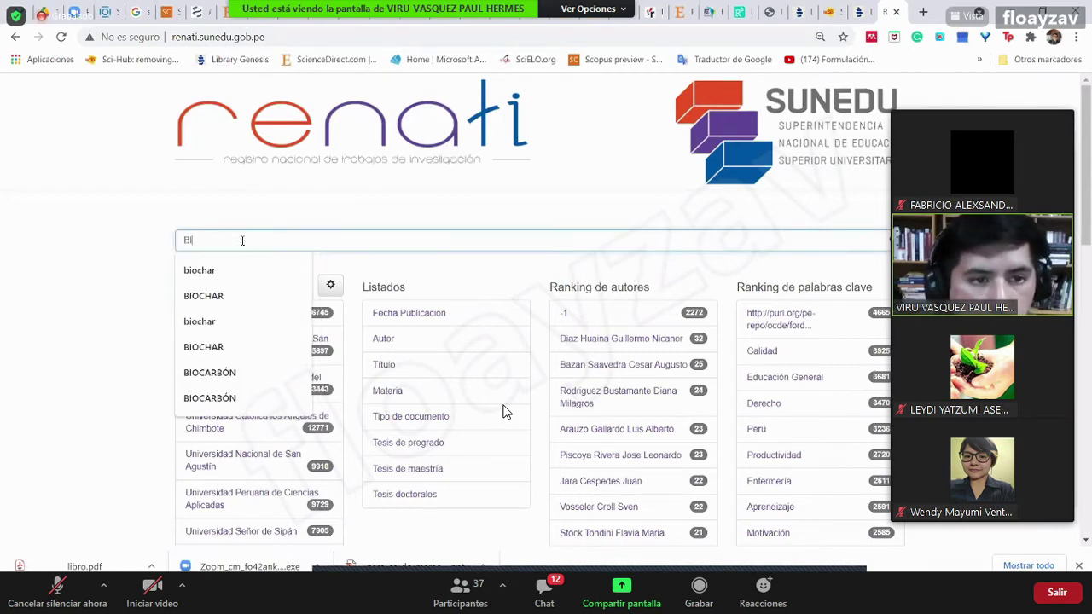
type("OCARBÓN")
key("Return")
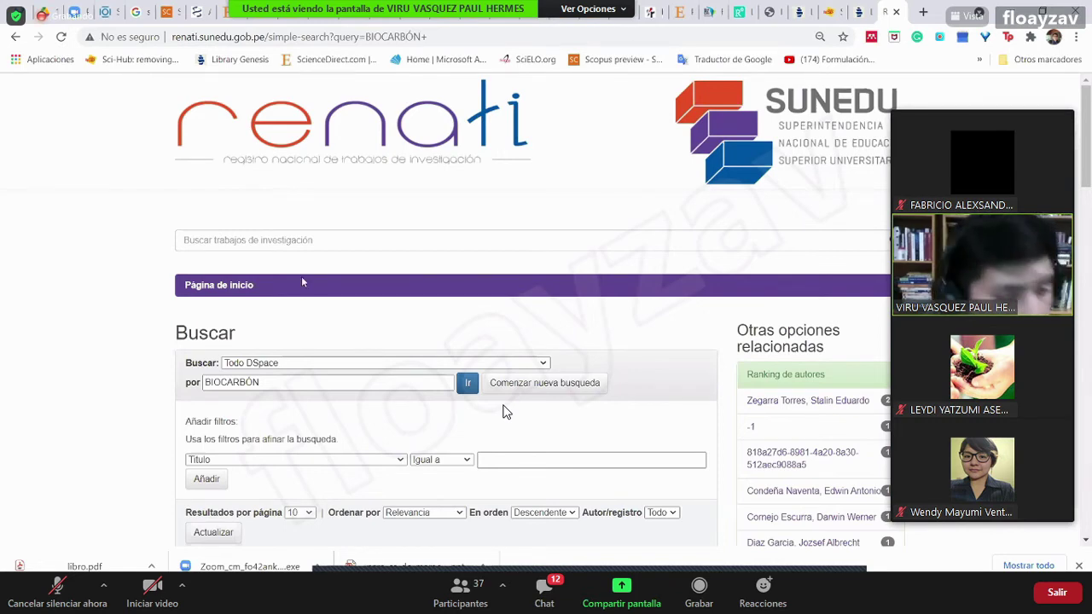
Browse the search results and open the record of the thesis "Control de Plasmodiophora brassicae en brócoli"
left_click(274, 240)
scroll(216, 404, "down", 3)
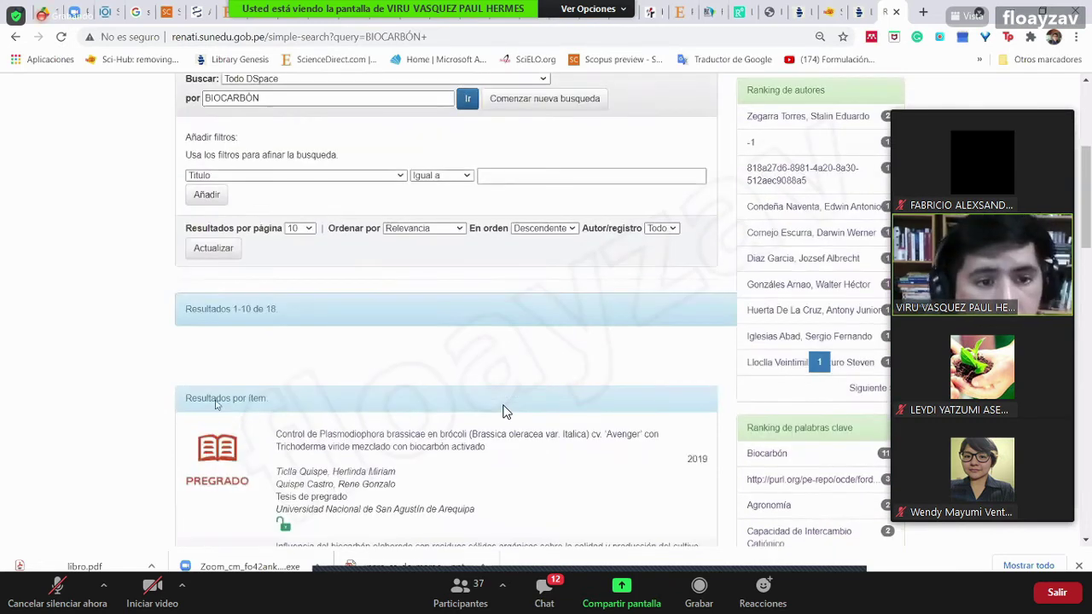
scroll(231, 400, "down", 3)
scroll(254, 349, "up", 1)
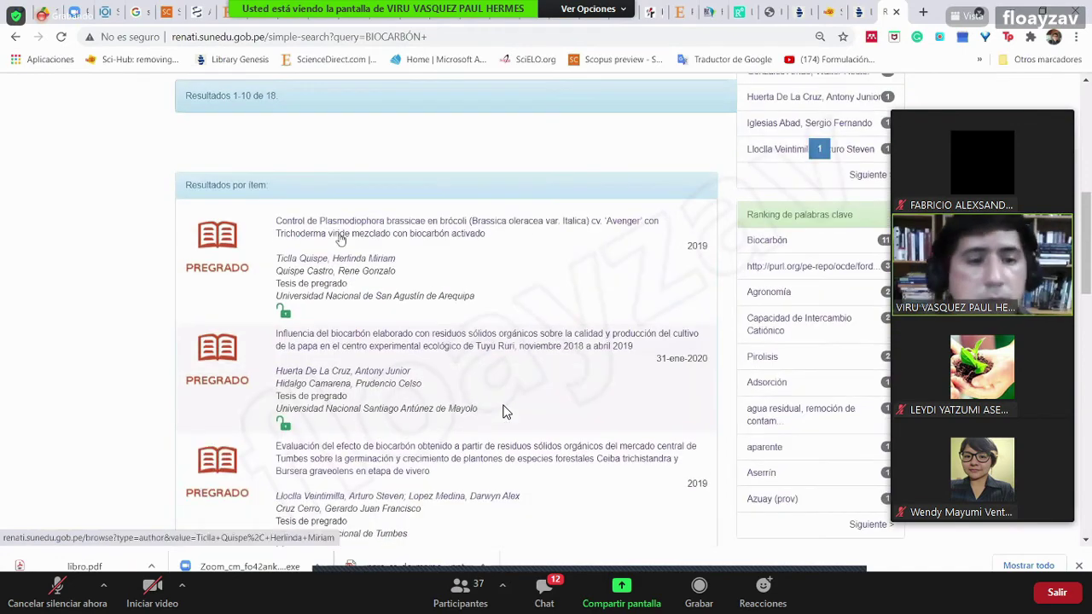
left_click(350, 235)
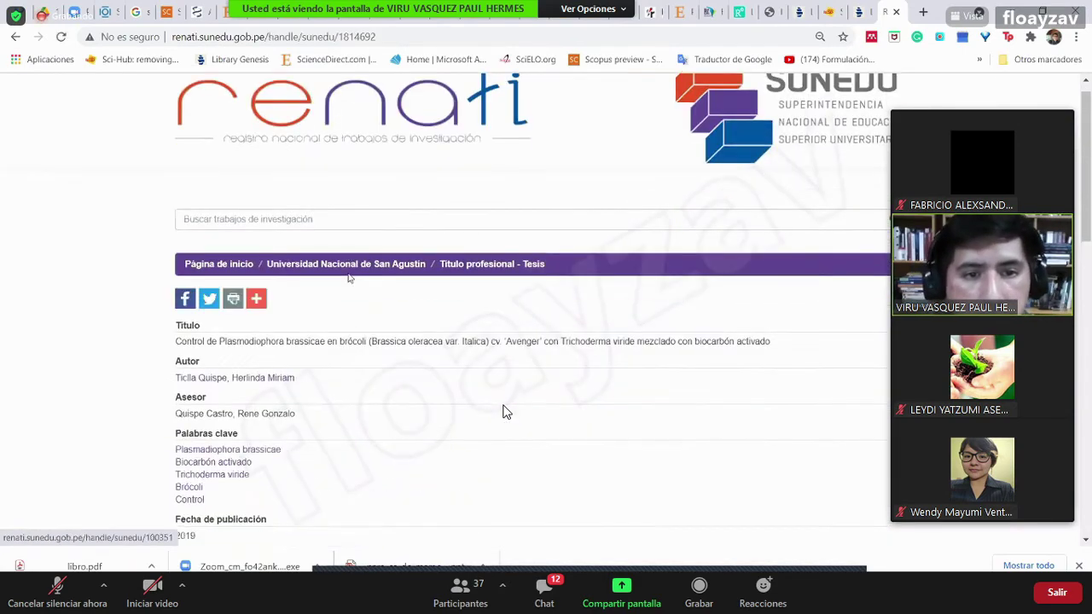
Review the thesis abstract and details, and follow its URI to the record in the UNSA repository
scroll(348, 278, "down", 3)
scroll(300, 145, "down", 2)
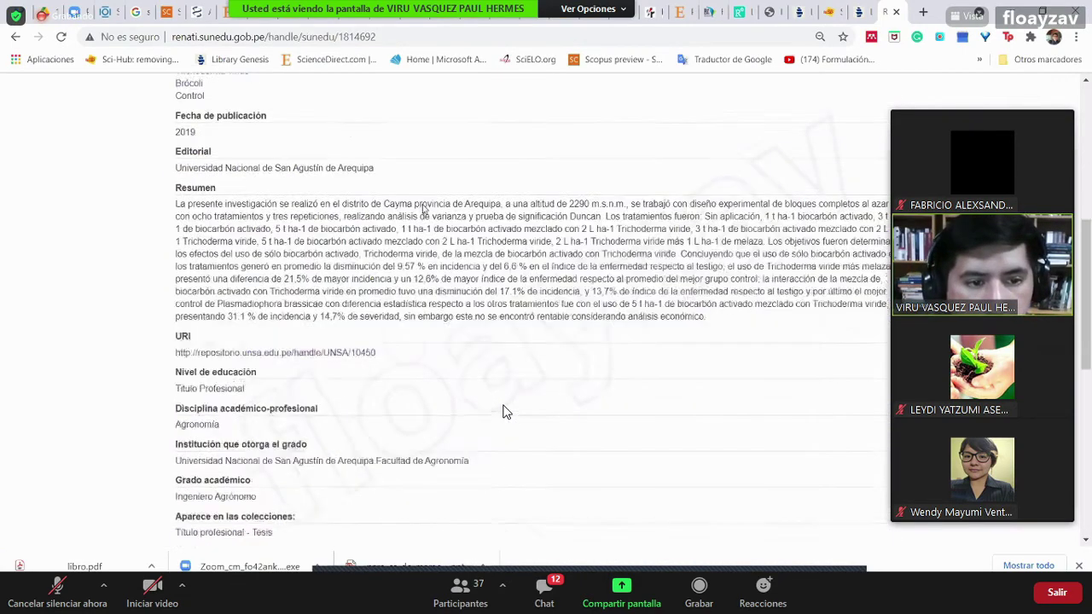
scroll(444, 226, "down", 3)
left_click(275, 139)
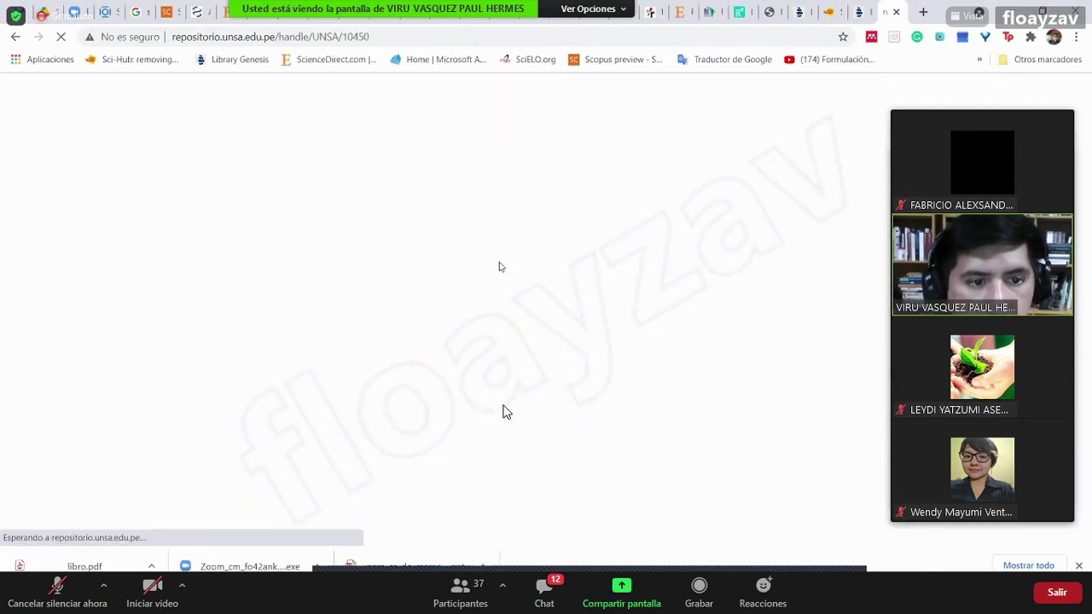
Open the full-text PDF from the repository record and save it to the Escritorio folder as AGtiquhm
scroll(504, 290, "down", 3)
scroll(508, 323, "down", 2)
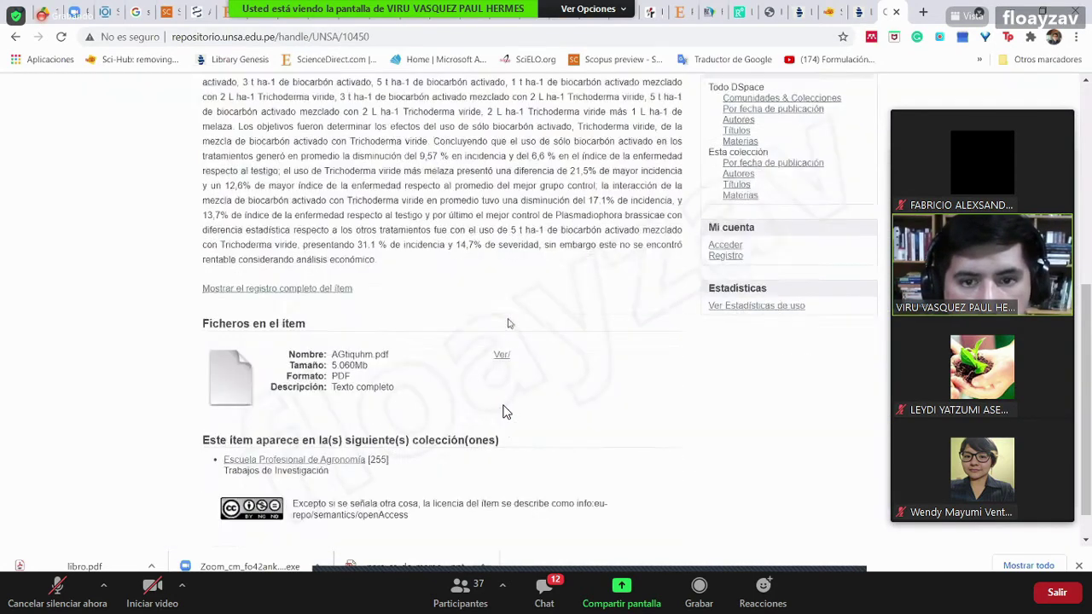
scroll(508, 324, "down", 1)
left_click(502, 316)
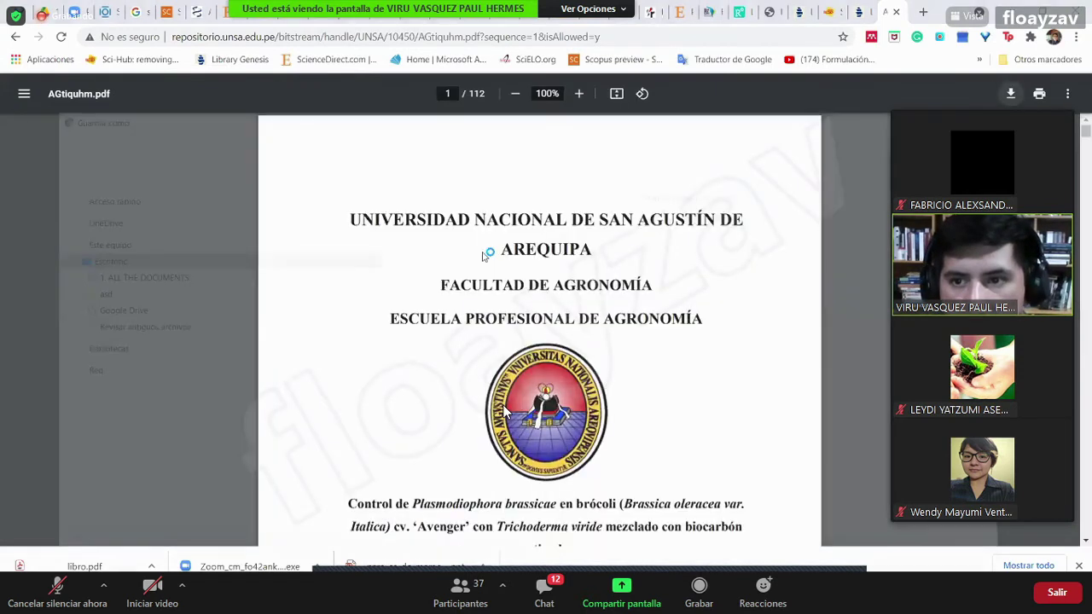
key("ctrl+s")
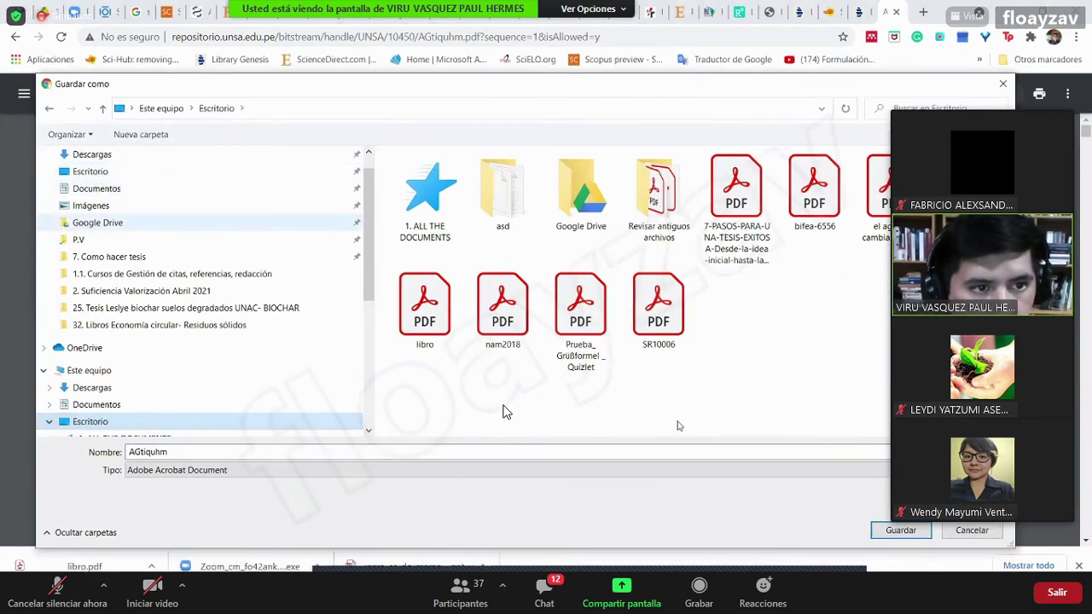
left_click(899, 531)
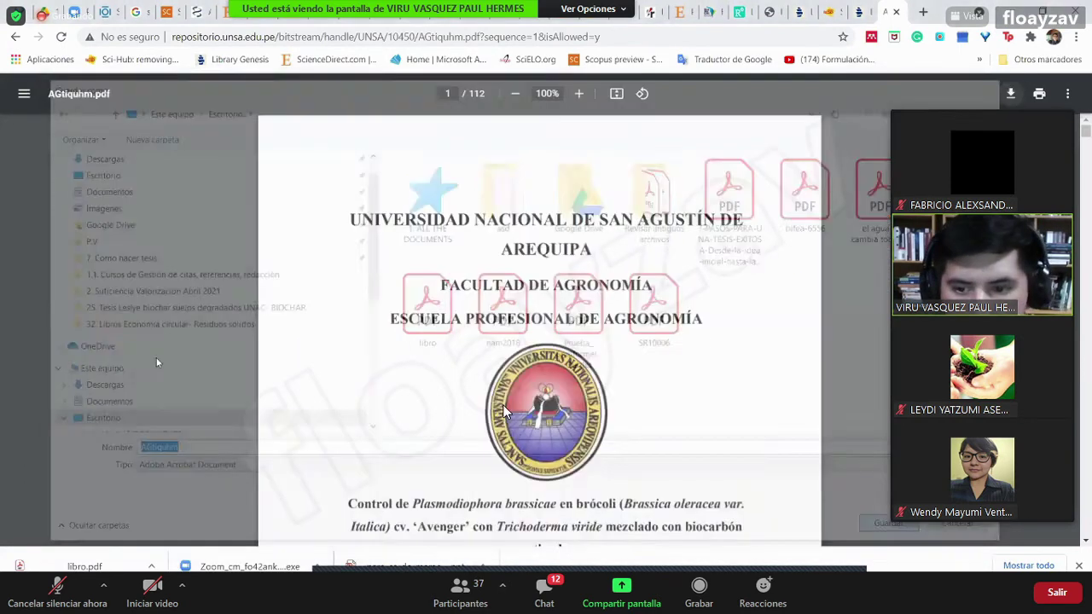
Examine the thesis cover and title page in Mendeley for the university, title, author and year
scroll(504, 413, "down", 1)
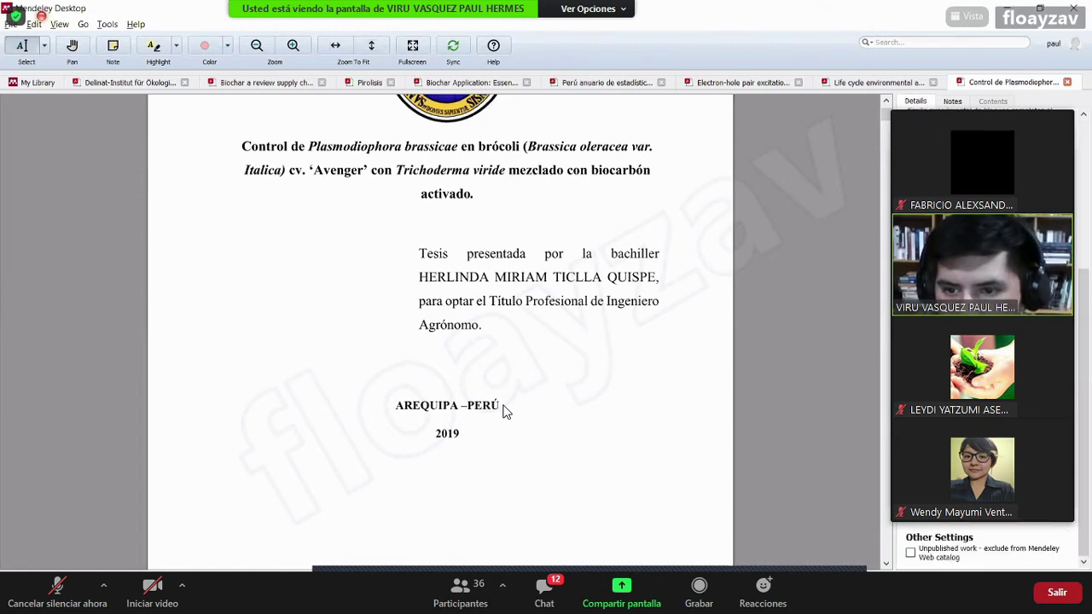
scroll(504, 413, "up", 2)
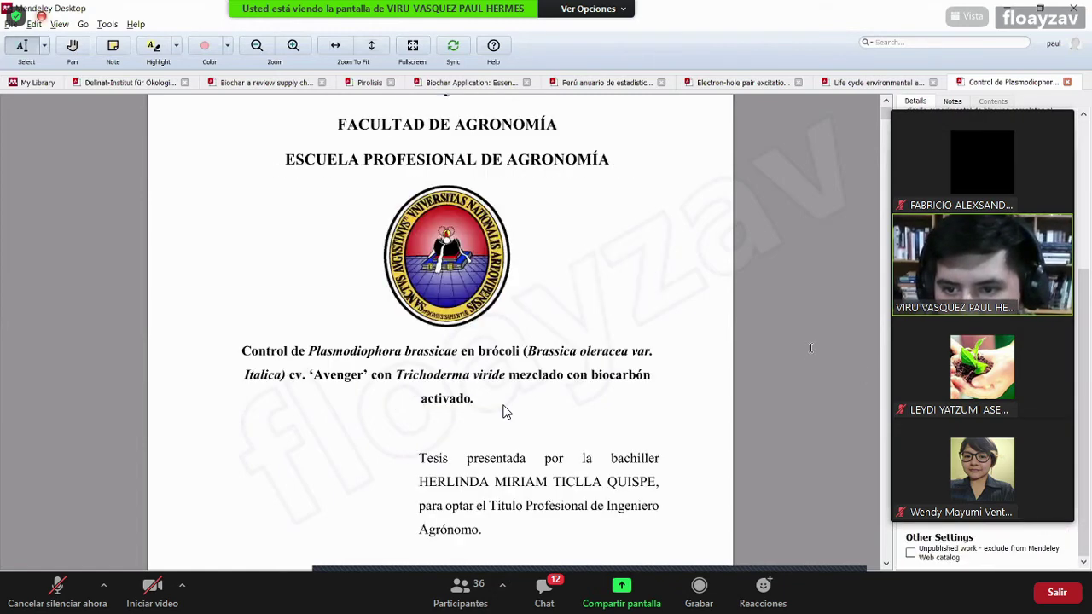
scroll(504, 412, "up", 2)
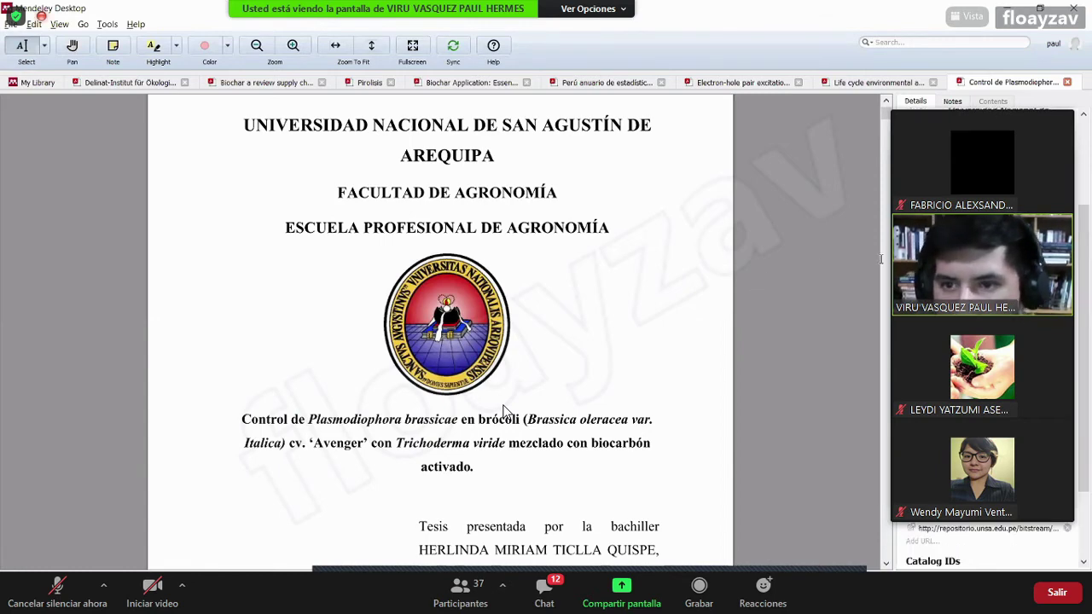
scroll(503, 412, "up", 2)
scroll(504, 412, "down", 4)
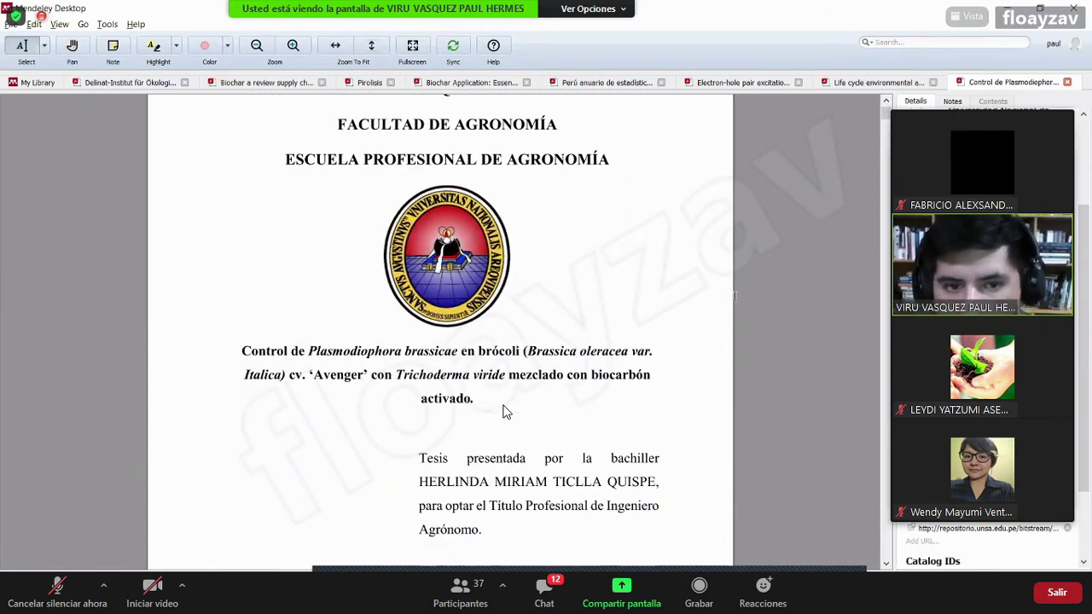
scroll(503, 412, "up", 2)
scroll(503, 412, "down", 3)
scroll(504, 413, "down", 10)
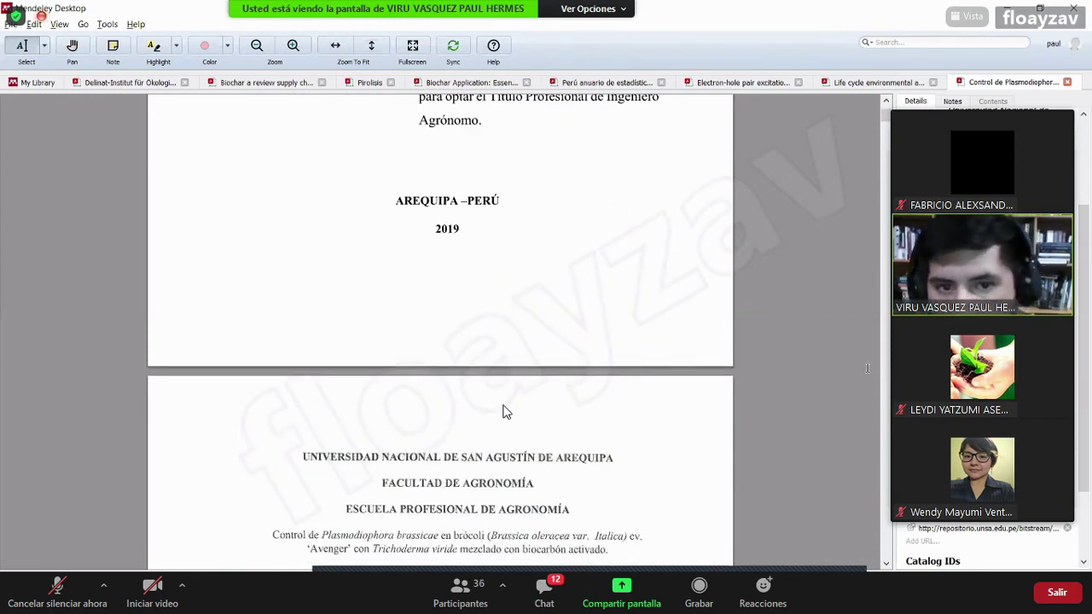
scroll(504, 413, "up", 12)
scroll(503, 412, "up", 5)
scroll(504, 412, "down", 5)
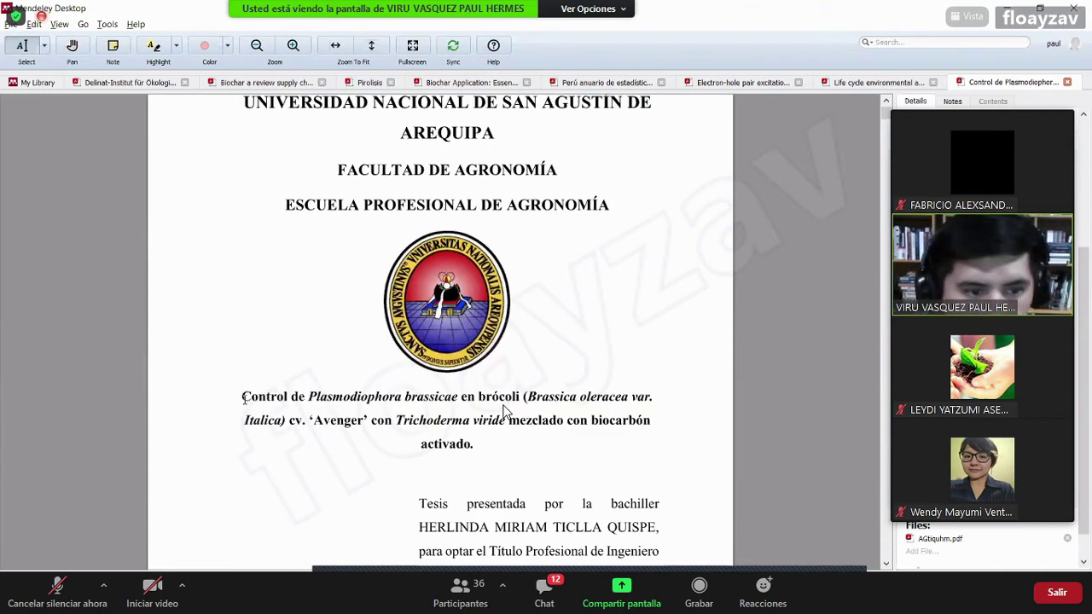
Copy "Control de Plasmodiophora brassicae" from the thesis title, and add the lines "ANTECEDENTES:" and "NACIONALES:" above the references in the Word document
left_click_drag(242, 398, 469, 397)
key("ctrl+c")
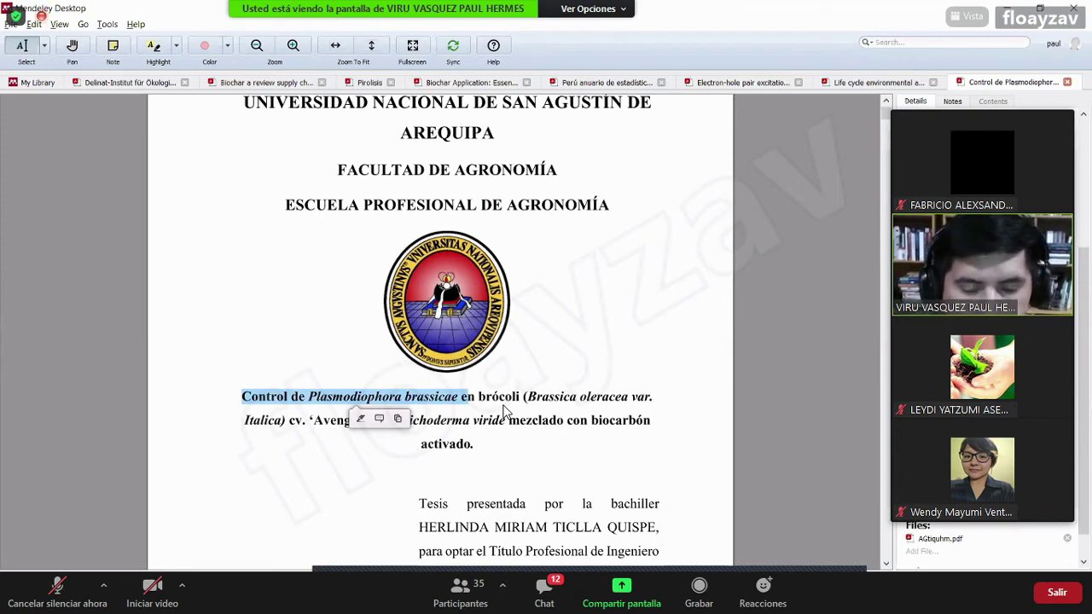
key("alt+Tab")
key("Return")
key("Return")
key("Return")
type("ANTE")
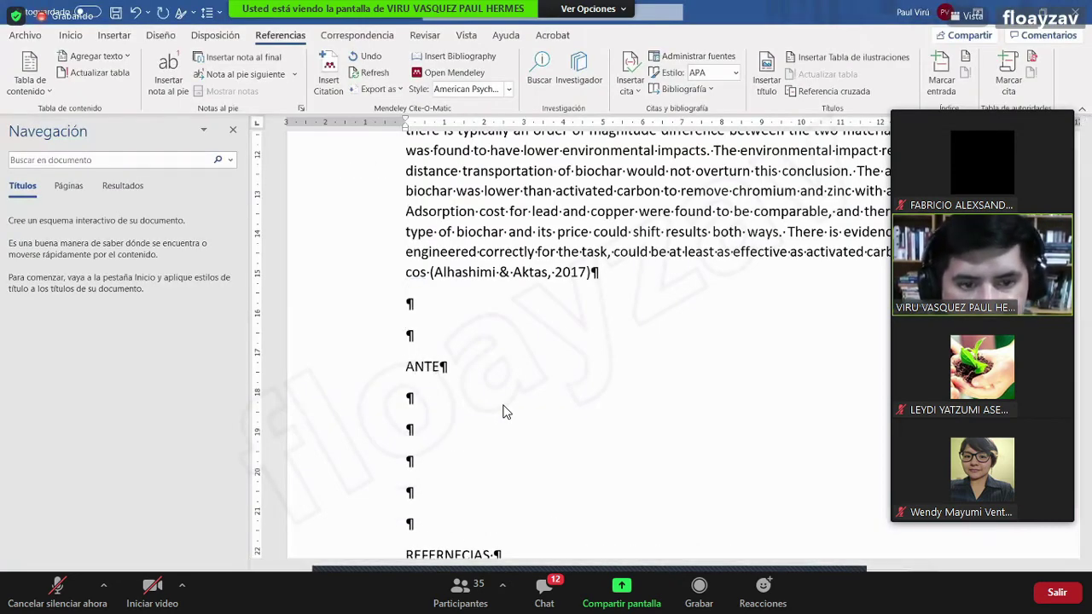
type("CEDENTES:")
key("Return")
type("N")
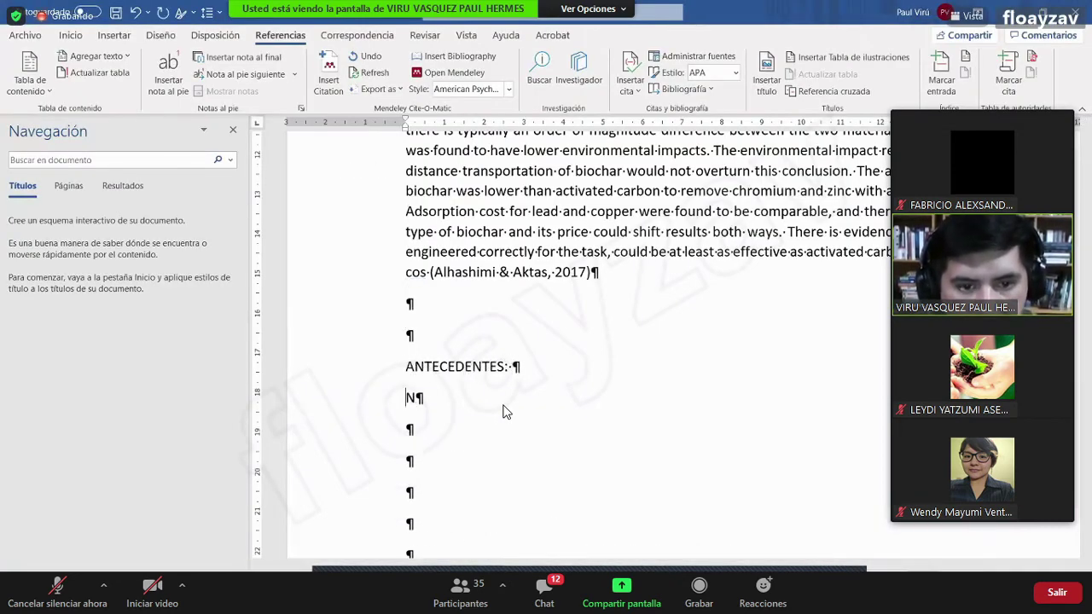
type("ACIONALES:")
key("Return")
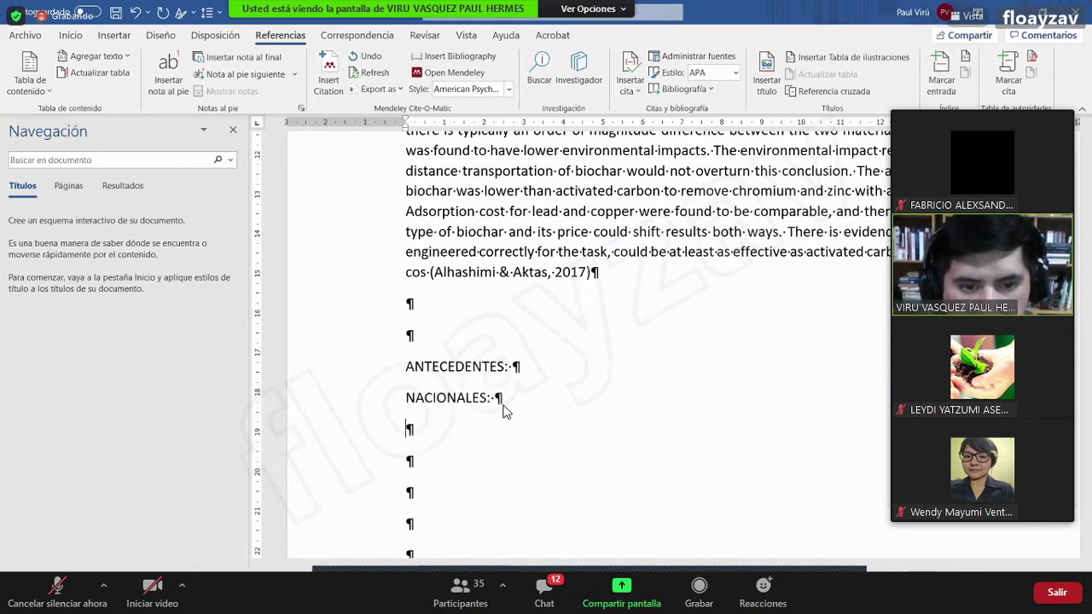
Insert the Mendeley citation of the thesis below "NACIONALES:", finding it by the copied title, and check its entry in the reference list
key("alt+m")
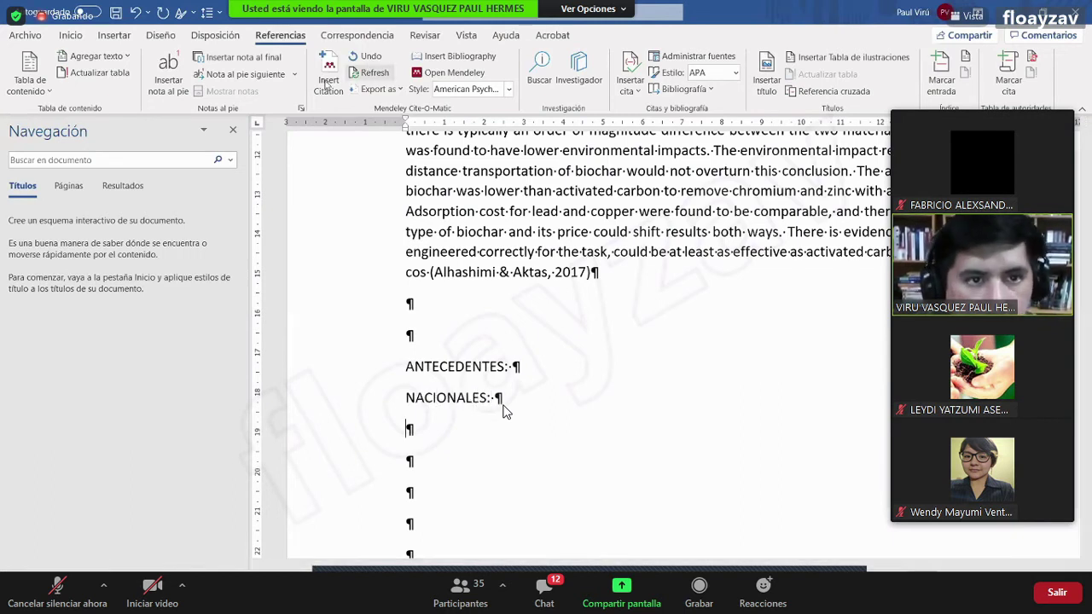
key("ctrl+v")
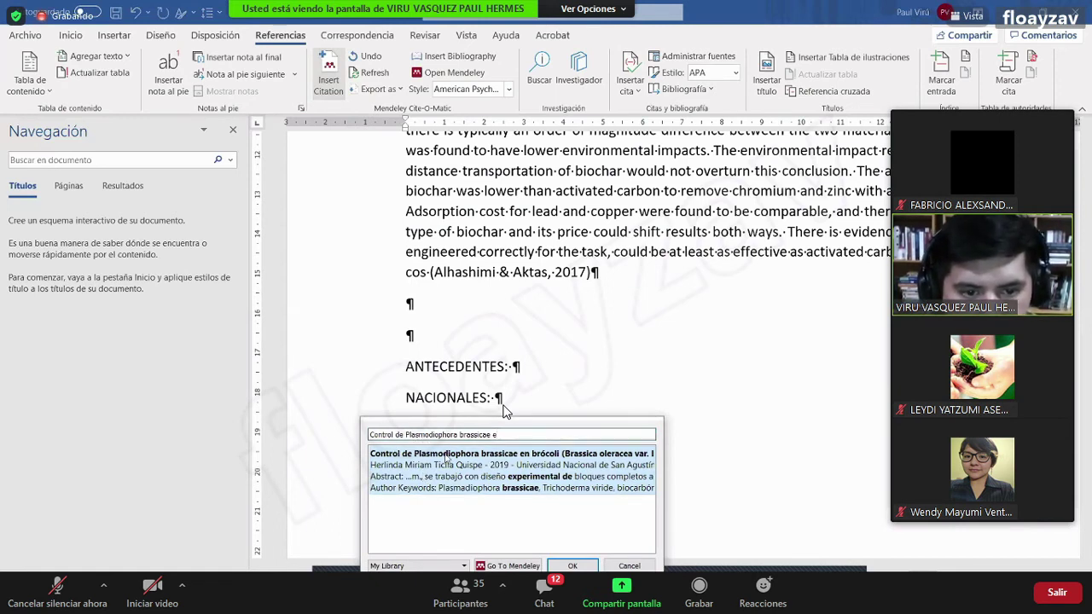
left_click(459, 464)
key("Return")
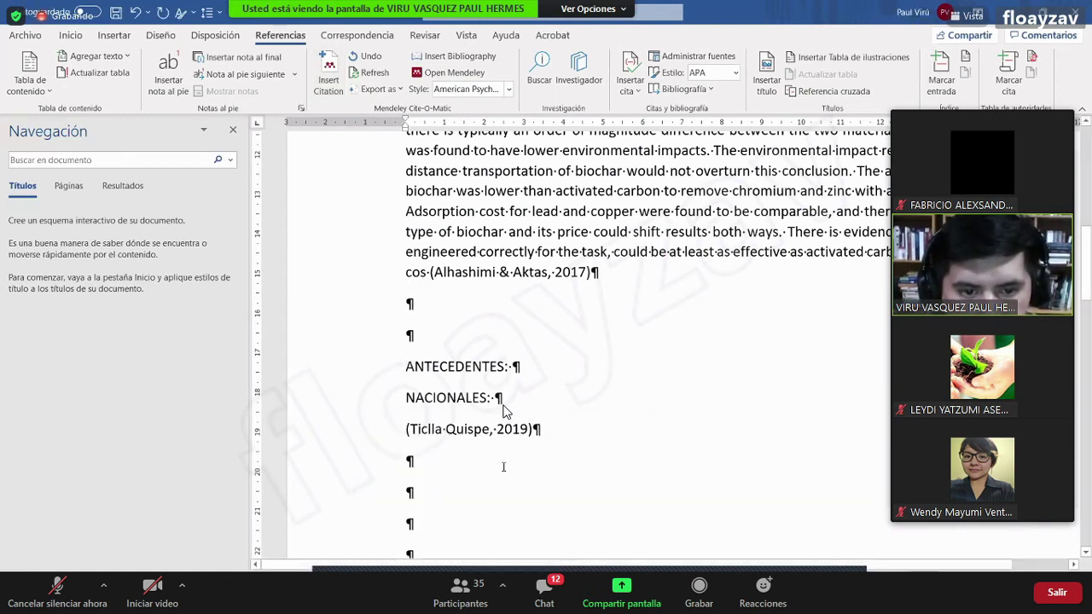
scroll(503, 411, "down", 15)
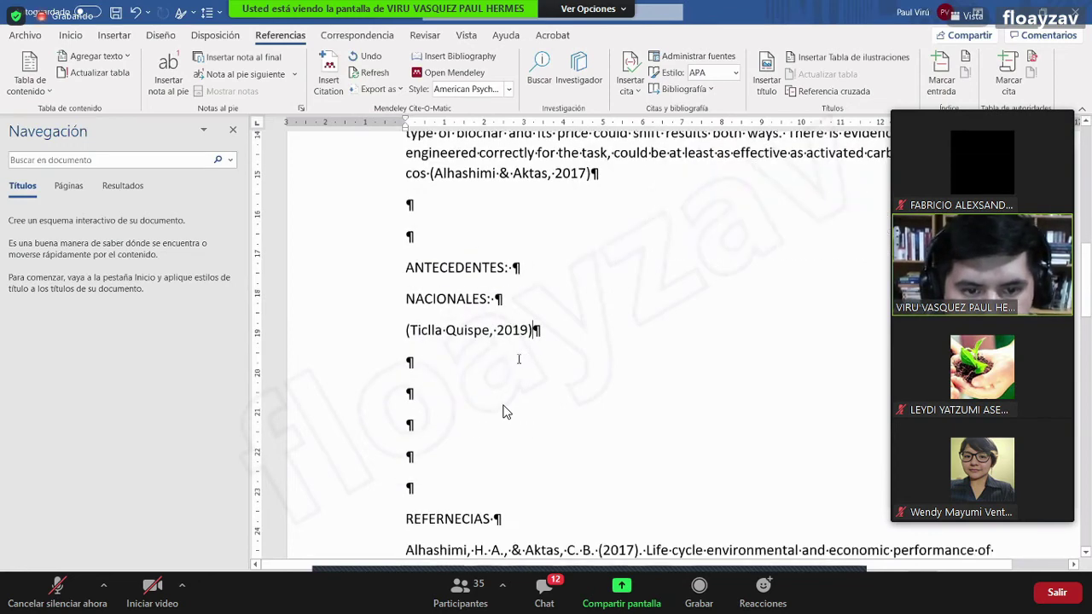
scroll(503, 411, "down", 1)
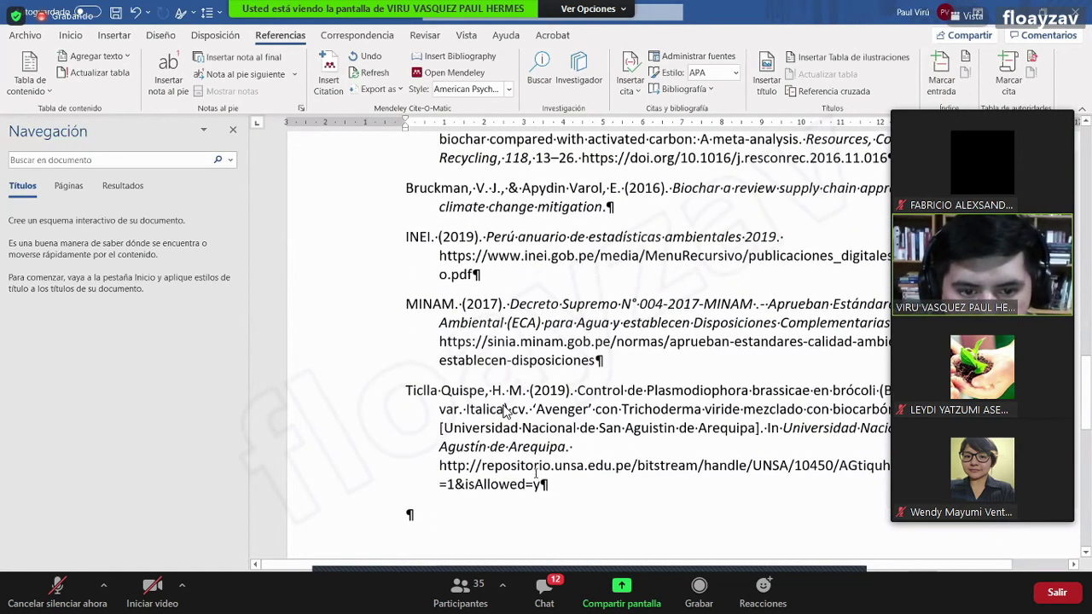
Justify the last two entries of the reference list, the MINAM decree and the broccoli thesis
left_click_drag(587, 398, 601, 448)
triple_click(779, 428)
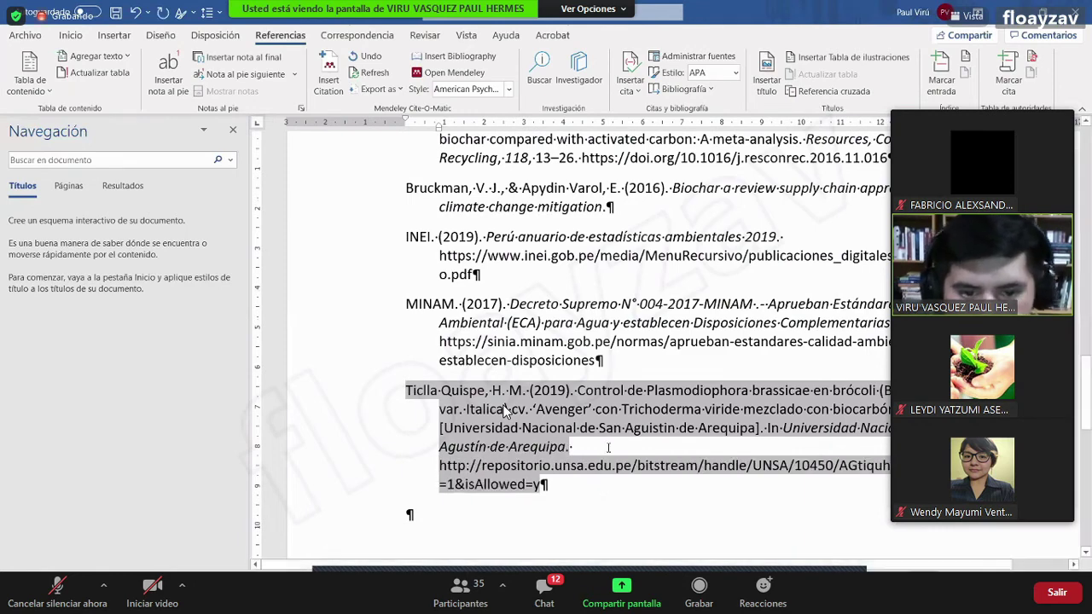
key("ctrl+shift+Up")
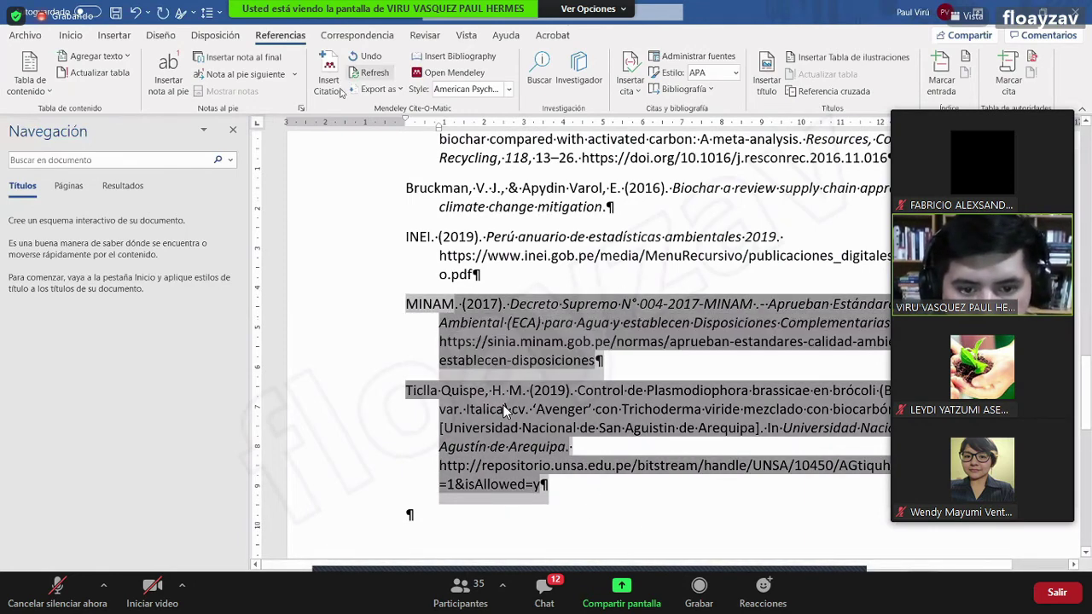
key("shift+Up")
key("shift+Up")
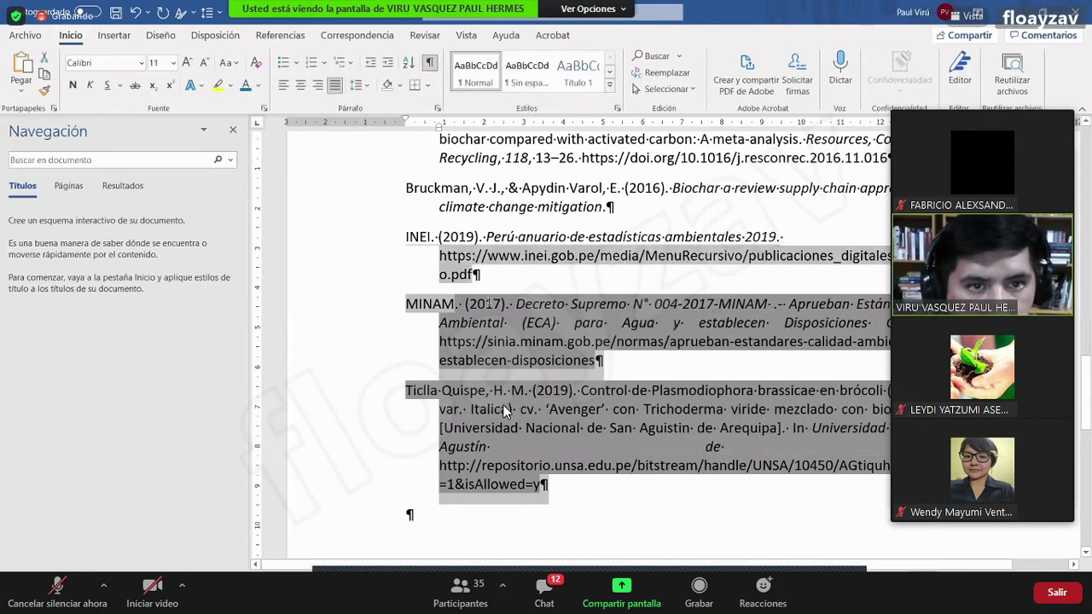
Add "EN SU TRABAJO DE INVESTIGACIÓN TITULADO “ASDSADA” QUE TUVO COMO RESULTADOS, QUE." after the thesis citation below "NACIONALES:"
scroll(504, 412, "up", 12)
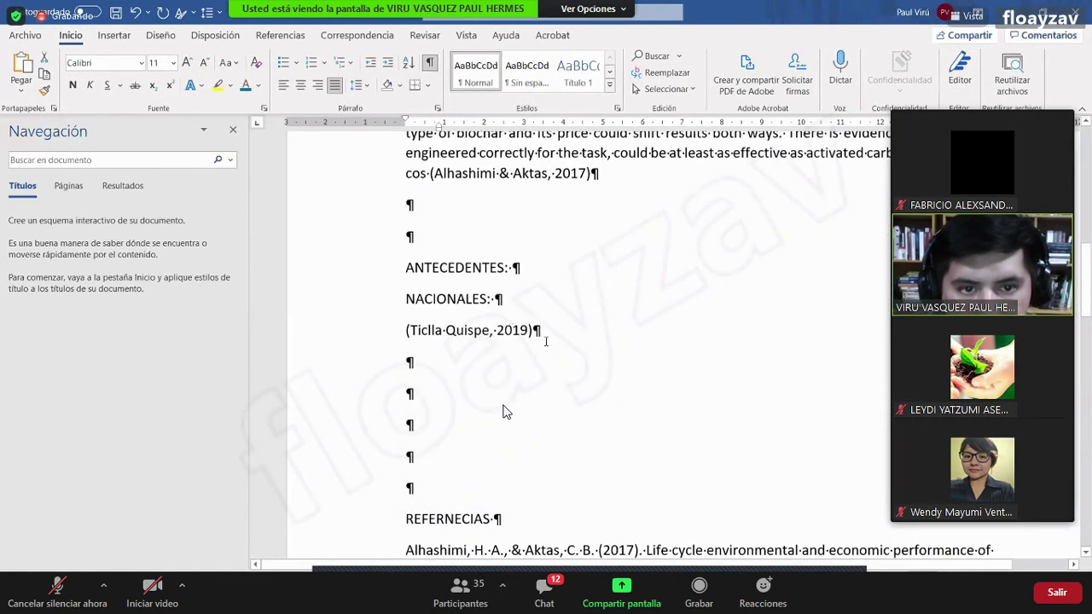
left_click(544, 331)
type("EN SU ")
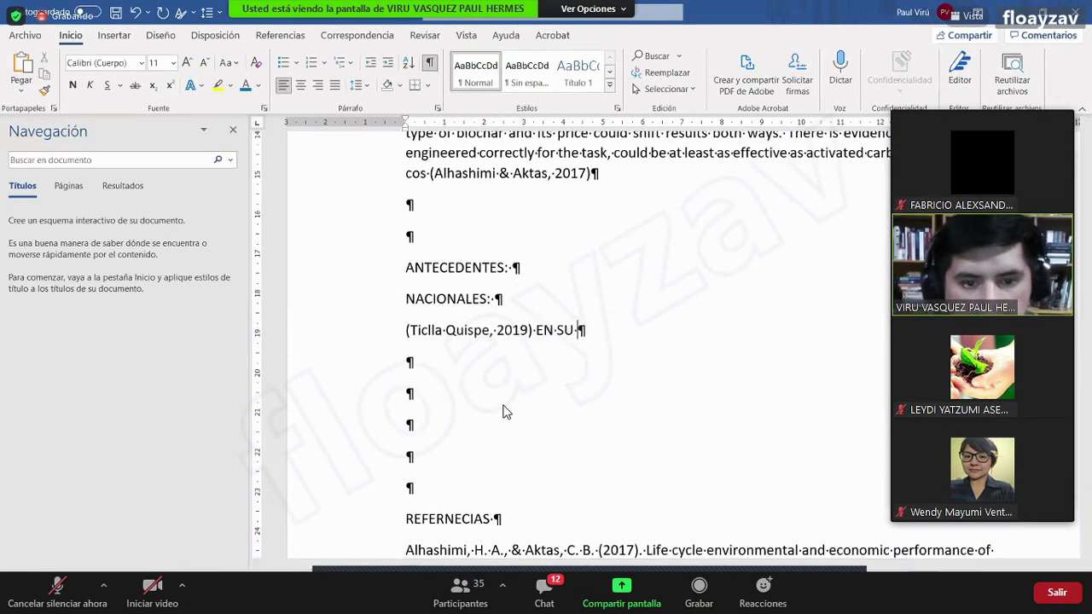
type("TRABAJO DE INVESTIGACI")
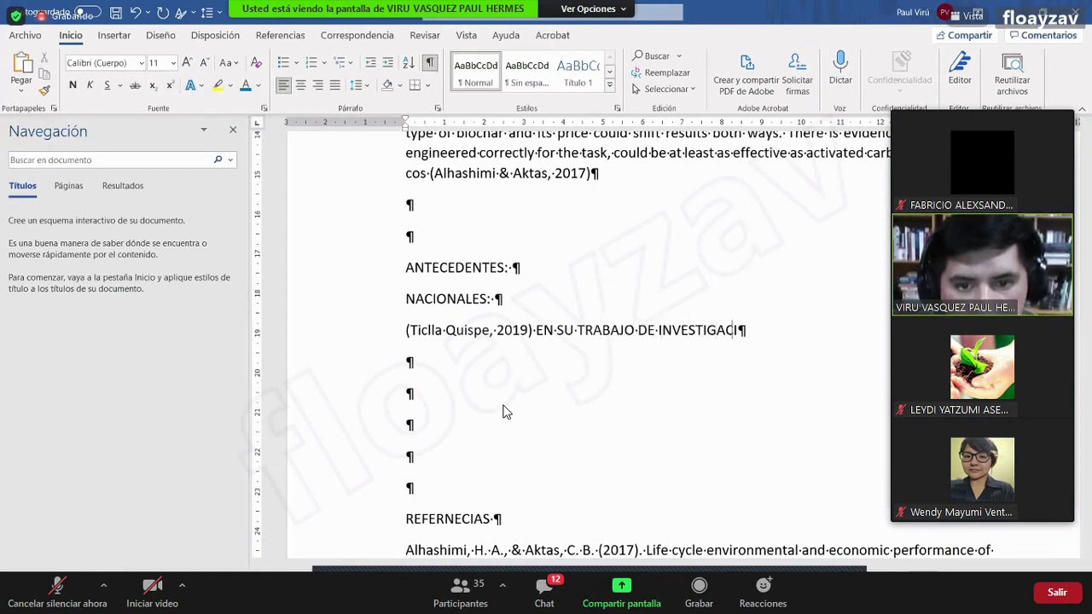
type("ÓN TITULADO “ASD")
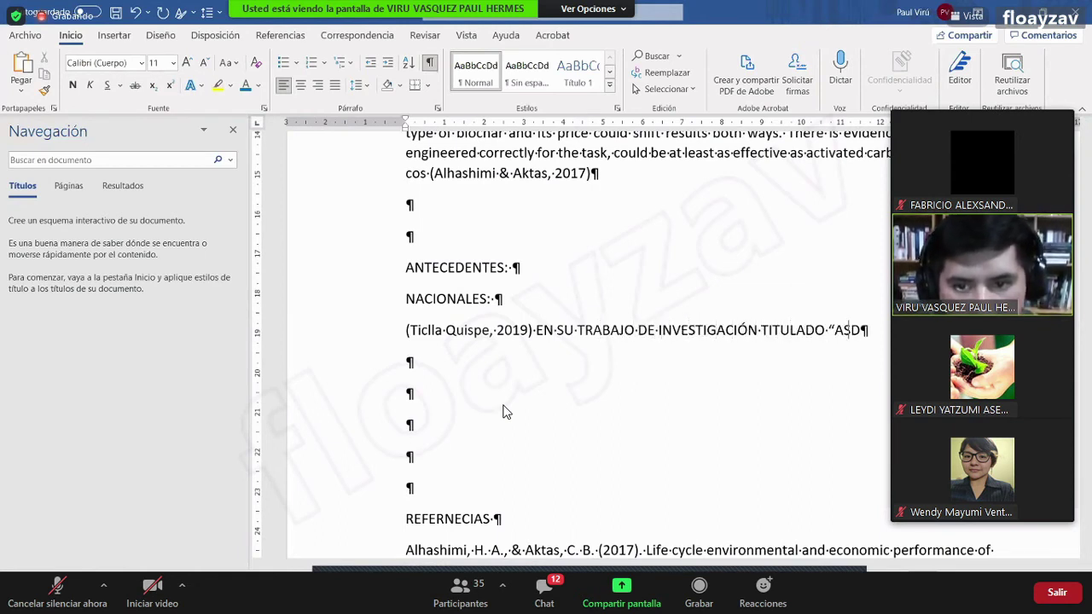
type("SADA")
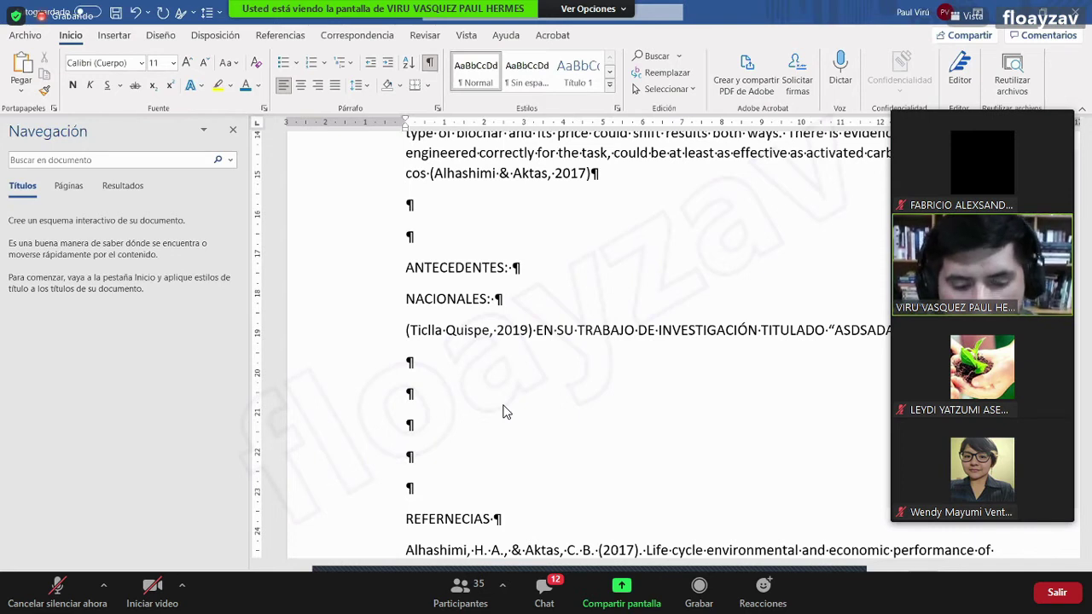
type("\" QUE TUVO COMO ")
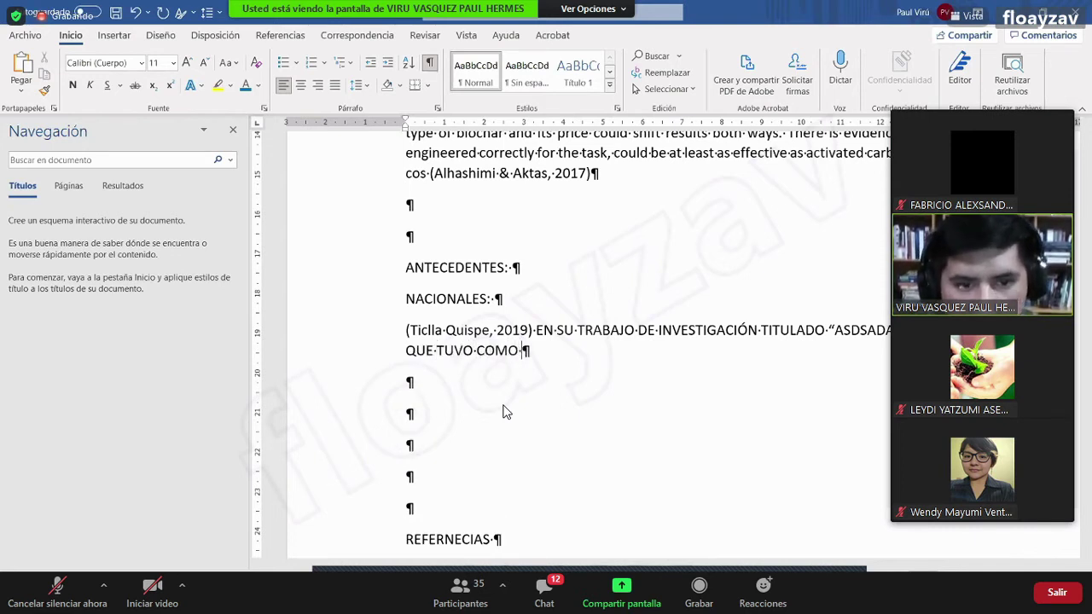
type("RESULTADOS, QUE.")
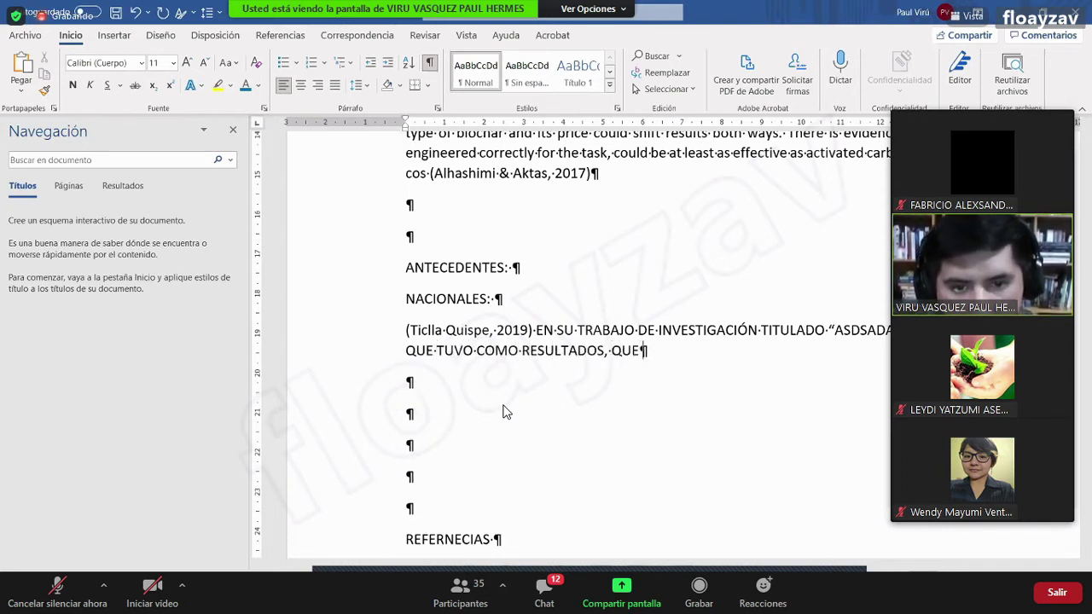
key("Return")
scroll(555, 329, "down", 2)
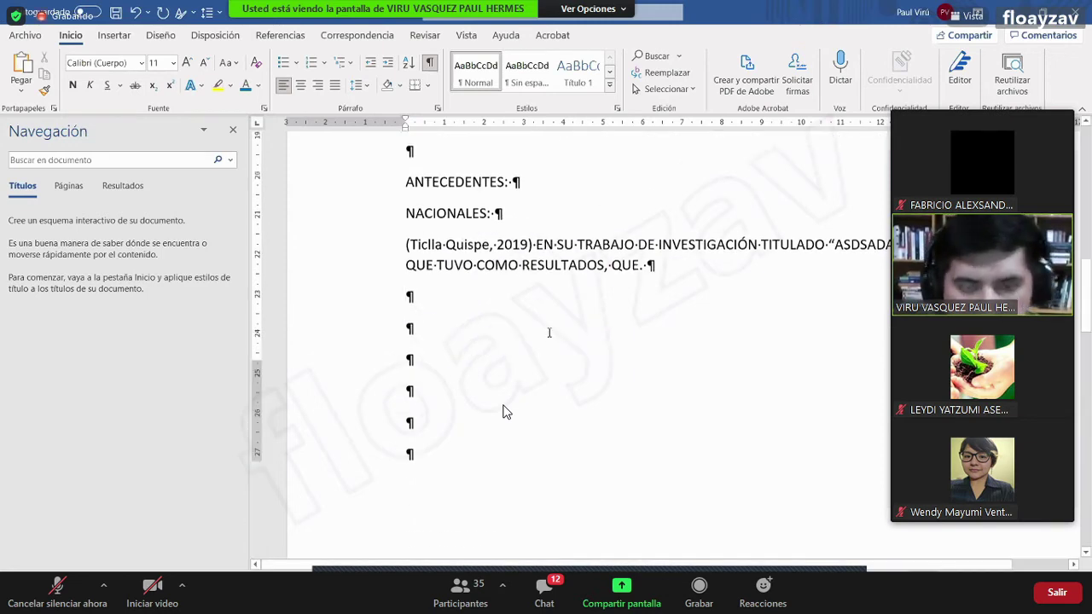
scroll(555, 328, "up", 1)
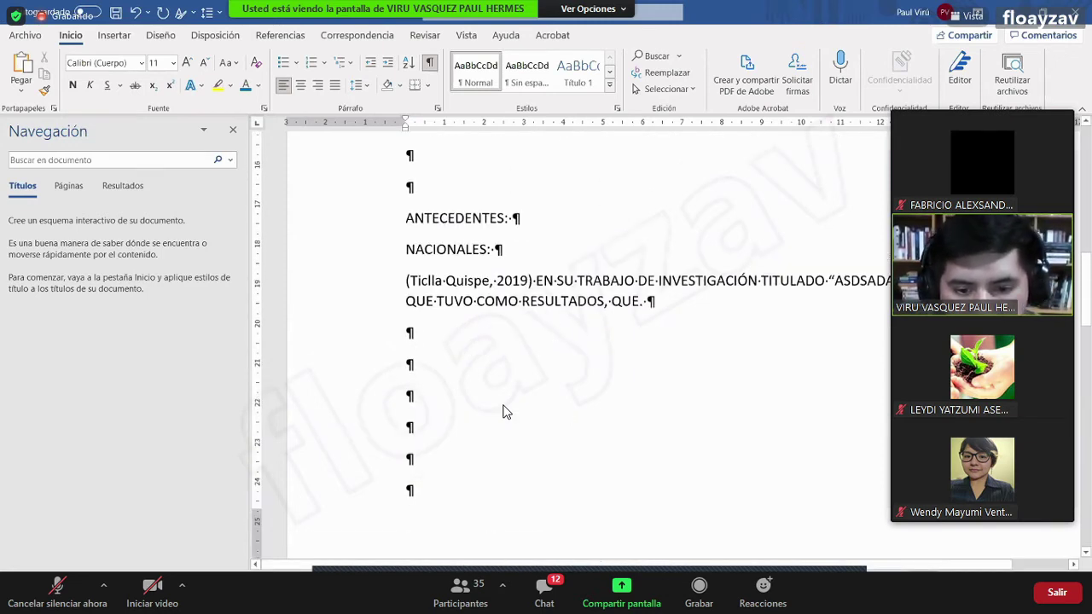
Switch to the browser, search Google for "ACTAS DE CONGRESO SCOPUS" in the thesis PDF's tab and look through the results
left_click(589, 559)
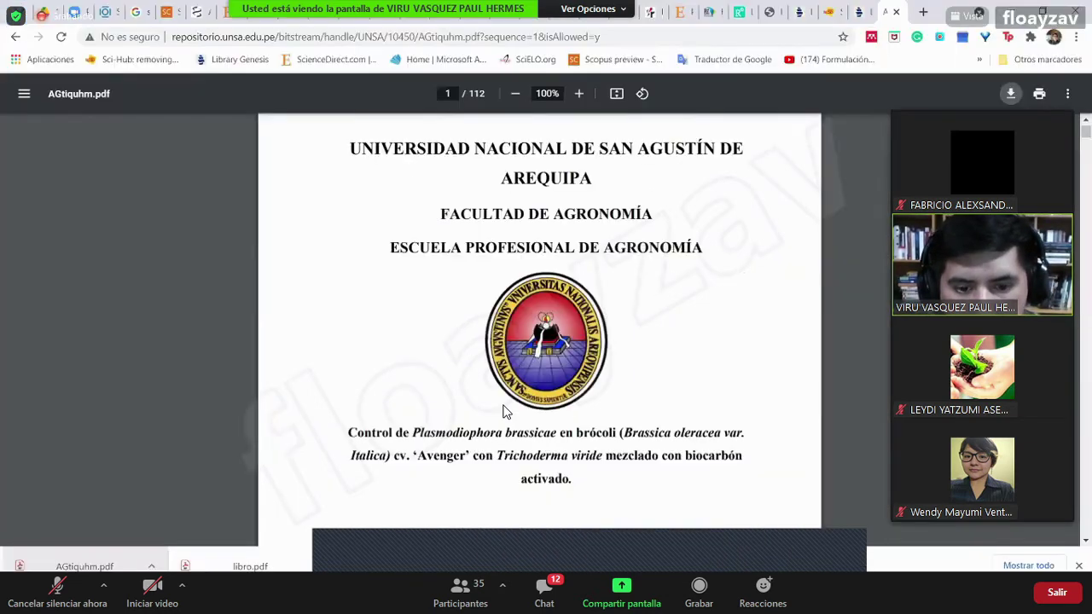
mouse_move(390, 567)
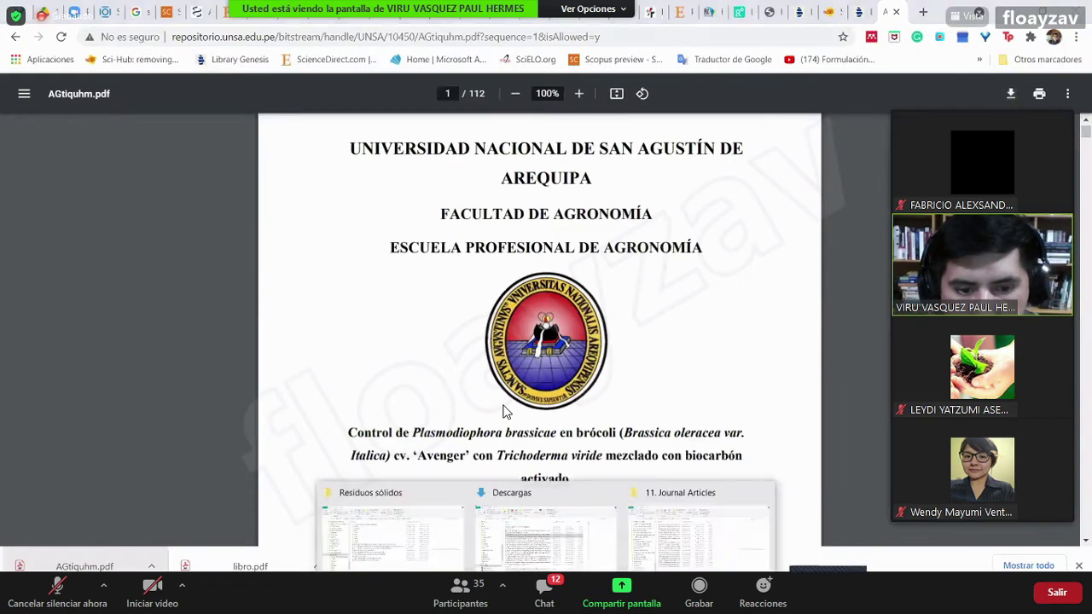
left_click(390, 533)
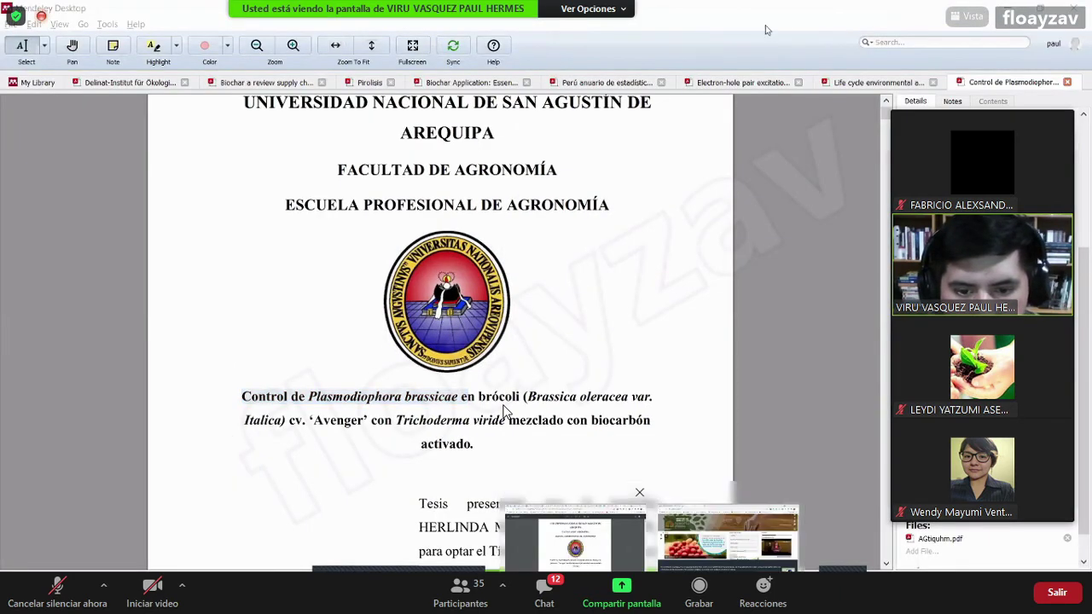
left_click(576, 546)
left_click(851, 11)
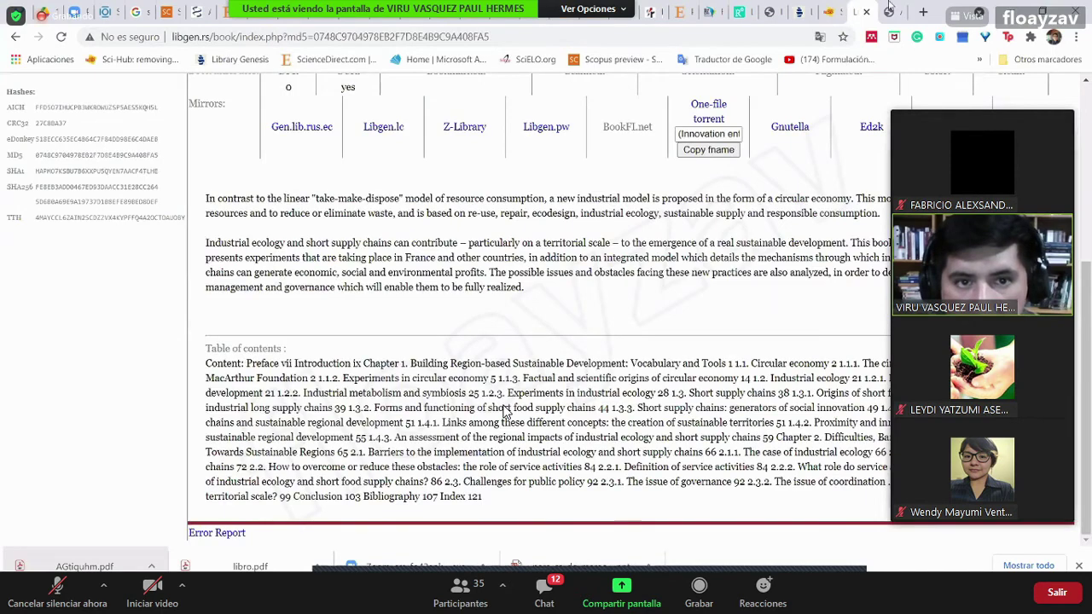
left_click(888, 12)
left_click(787, 41)
type("a")
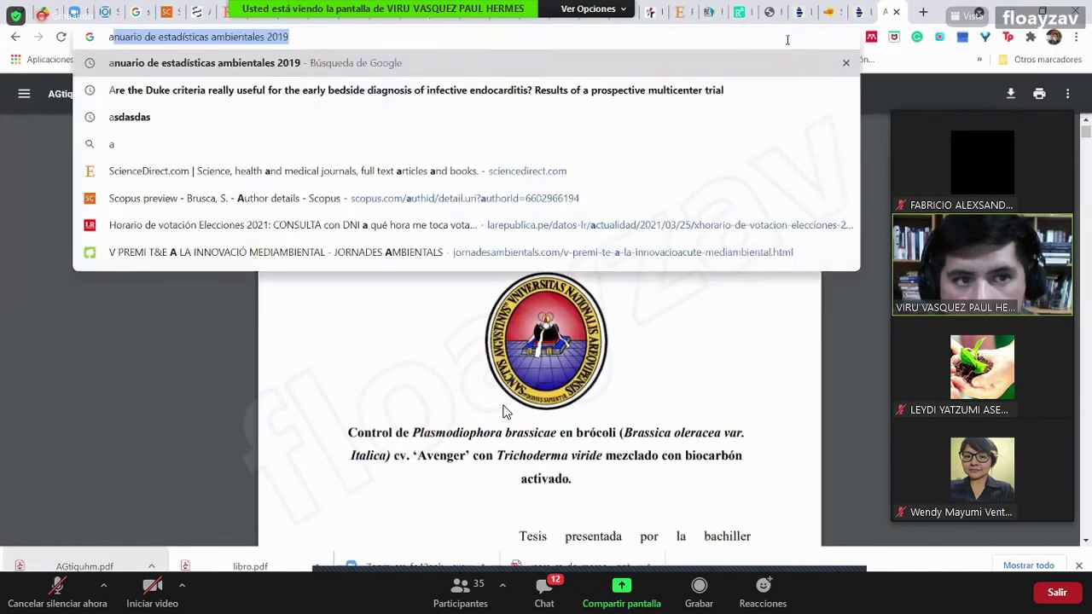
type("CTAS DE CONGRESO SCOPUS")
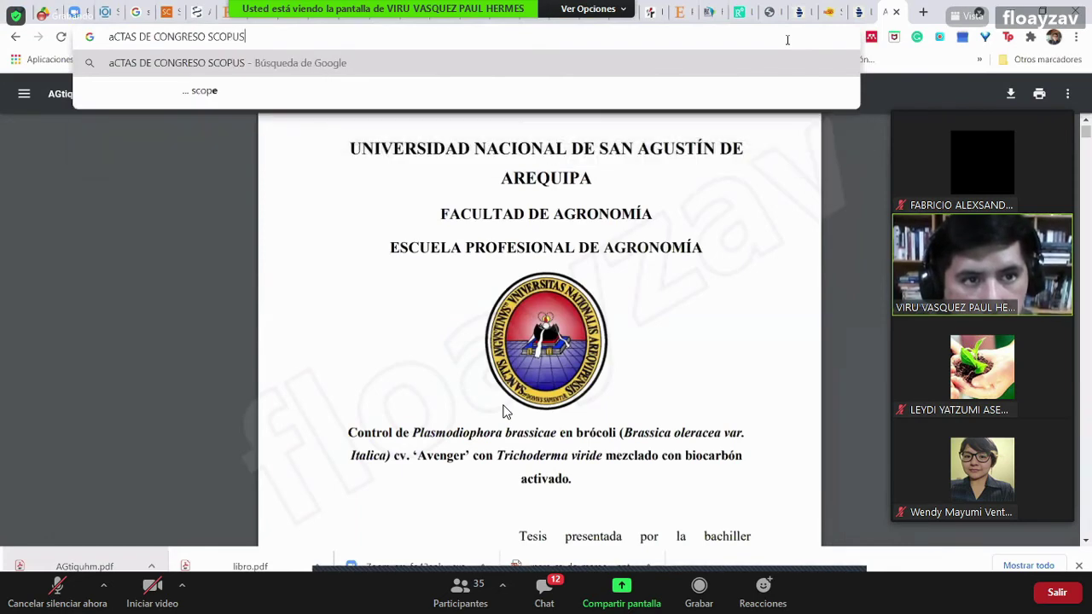
key("Return")
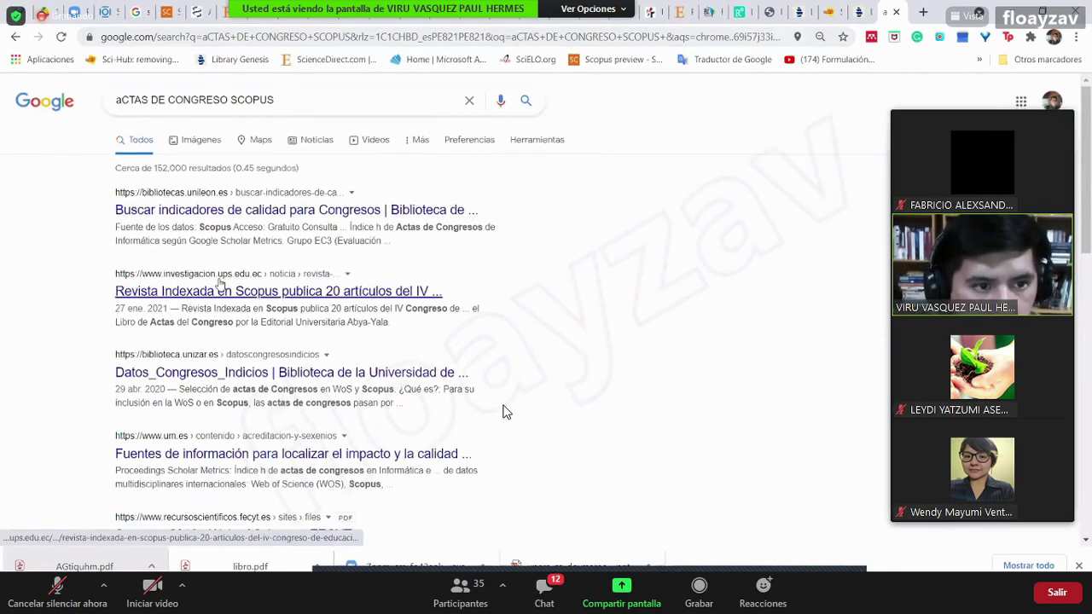
scroll(504, 412, "down", 1)
scroll(503, 413, "down", 3)
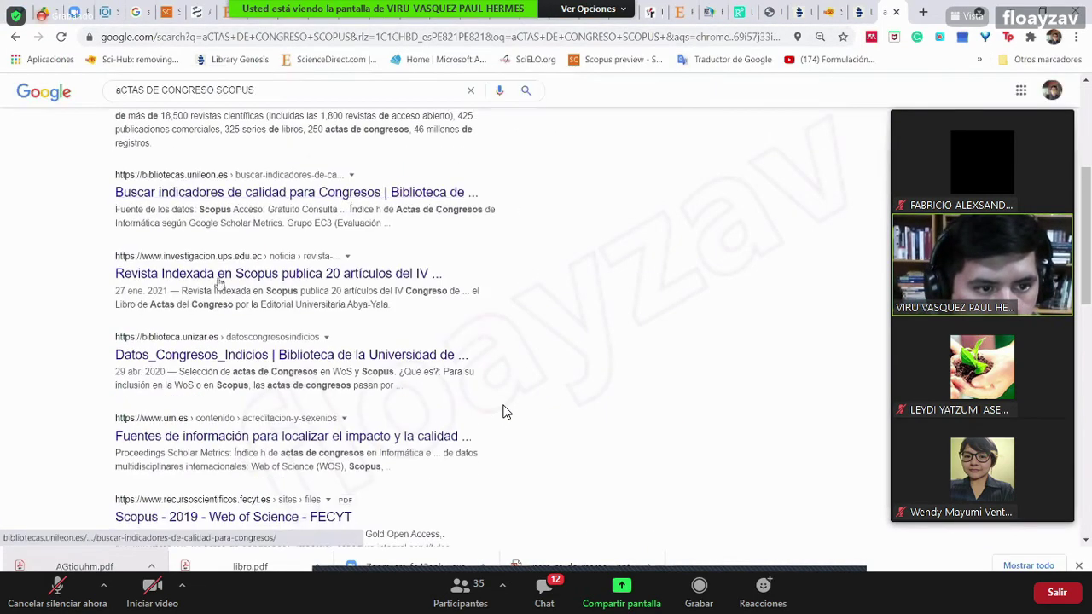
scroll(219, 290, "down", 1)
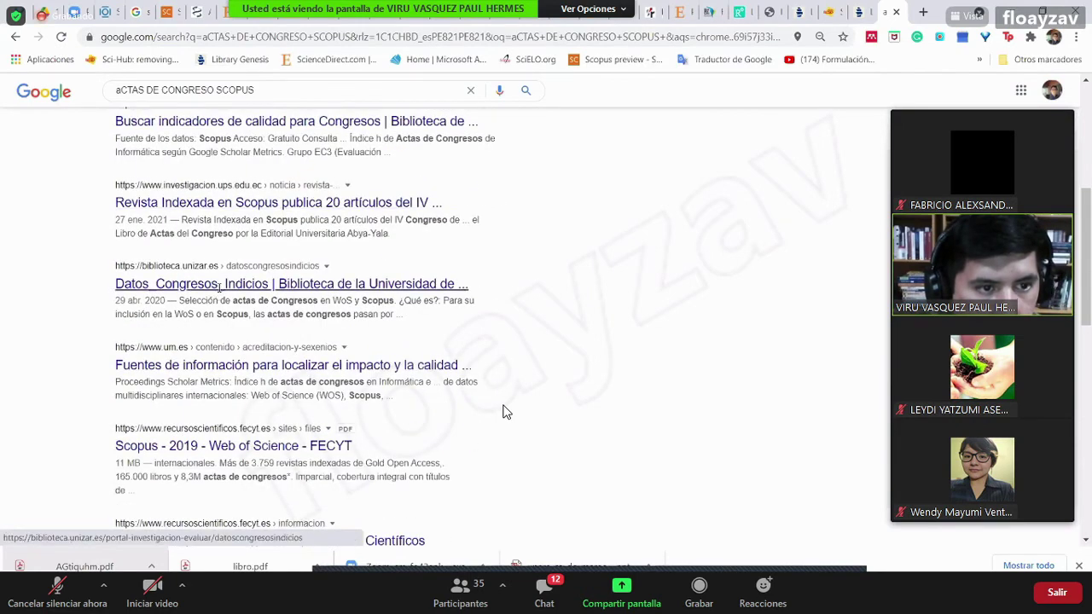
scroll(504, 412, "down", 1)
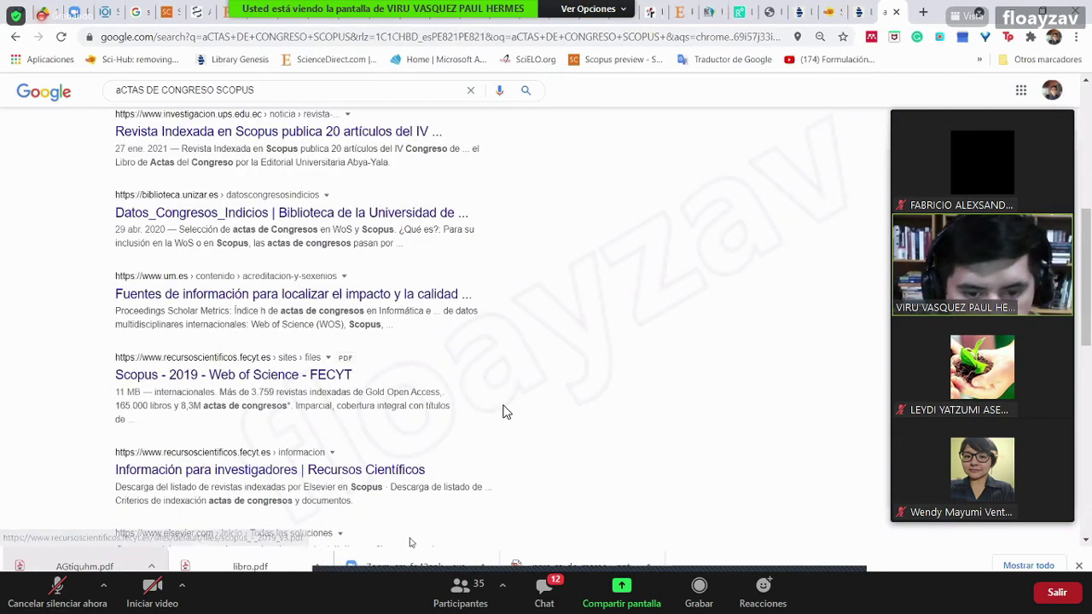
In File Explorer, open the 6. Estadística folder of 32. Libros Economía circular- Residuos sólidos and select the "6) Estadística experimental" PDF
left_click(452, 556)
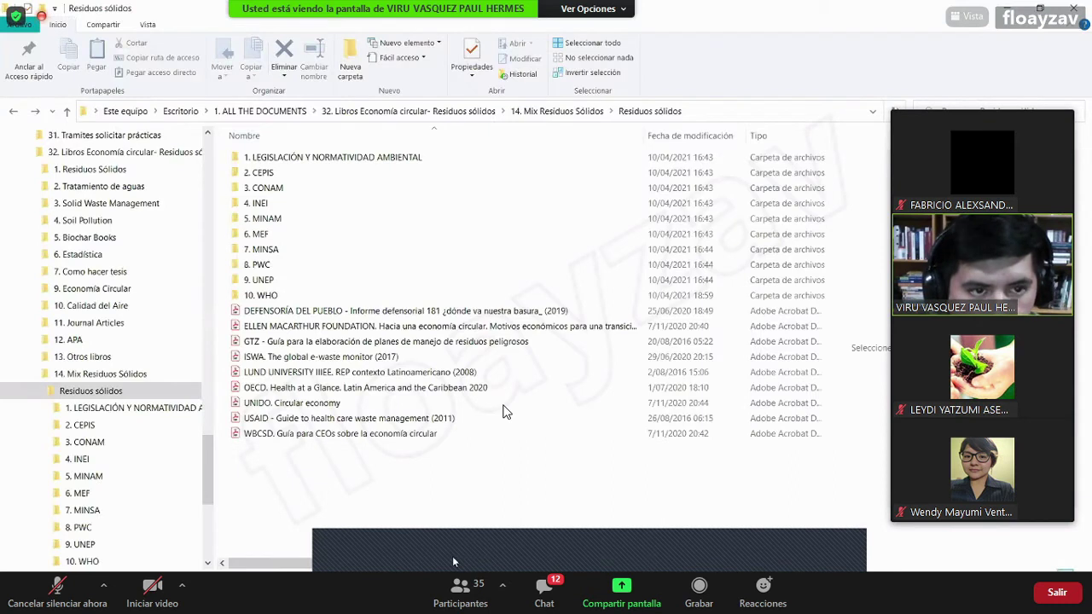
left_click(14, 111)
left_click(14, 111)
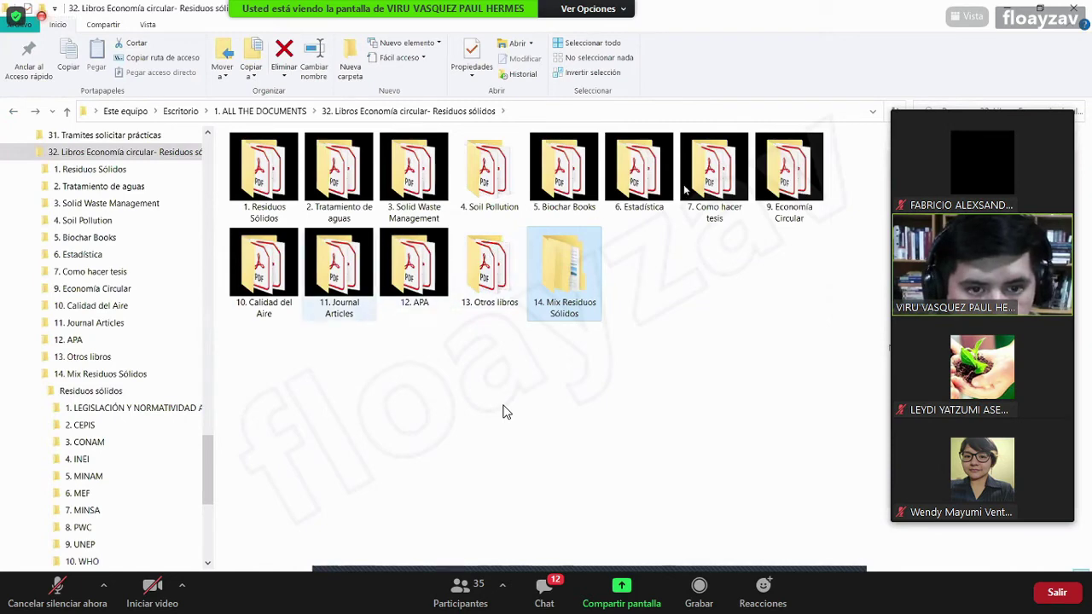
left_click(635, 177)
double_click(635, 177)
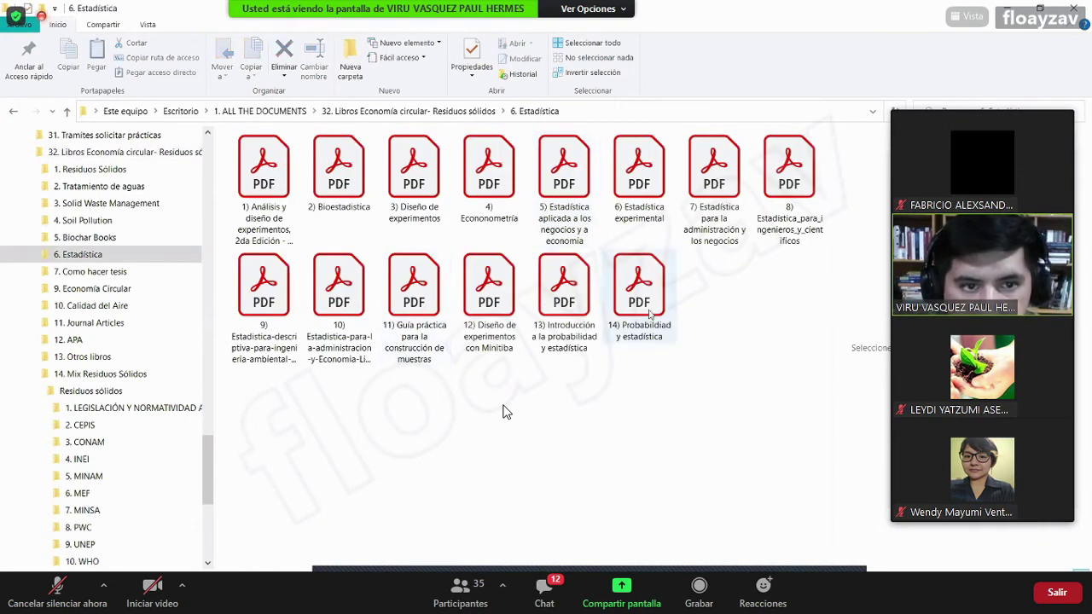
left_click(643, 186)
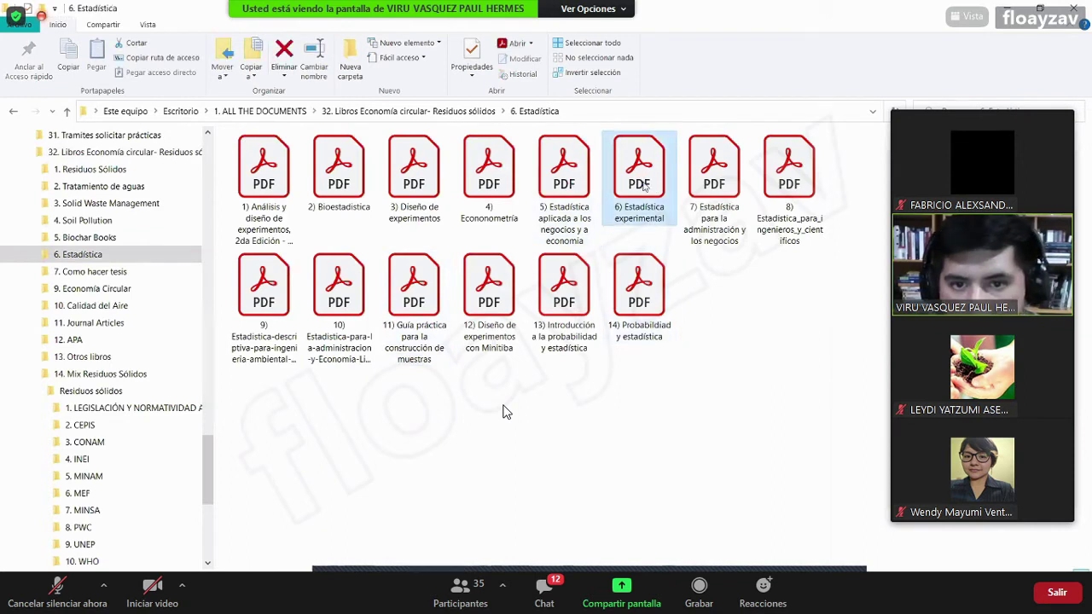
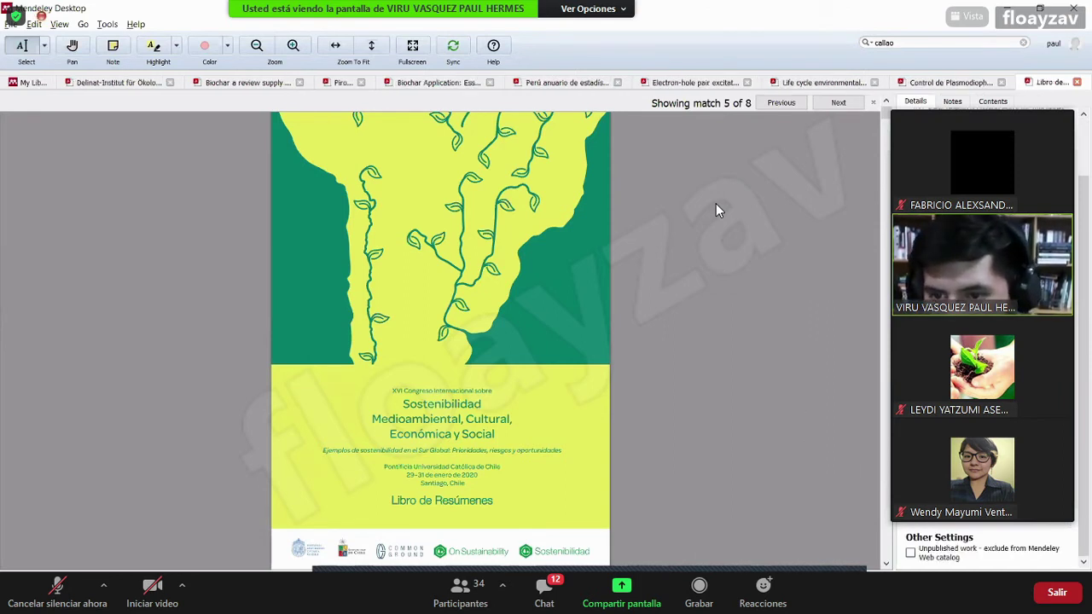
Look through the opening pages of the sustainability congress's Libro de Resúmenes in Mendeley and return to its cover
scroll(703, 398, "down", 1)
scroll(596, 380, "down", 3)
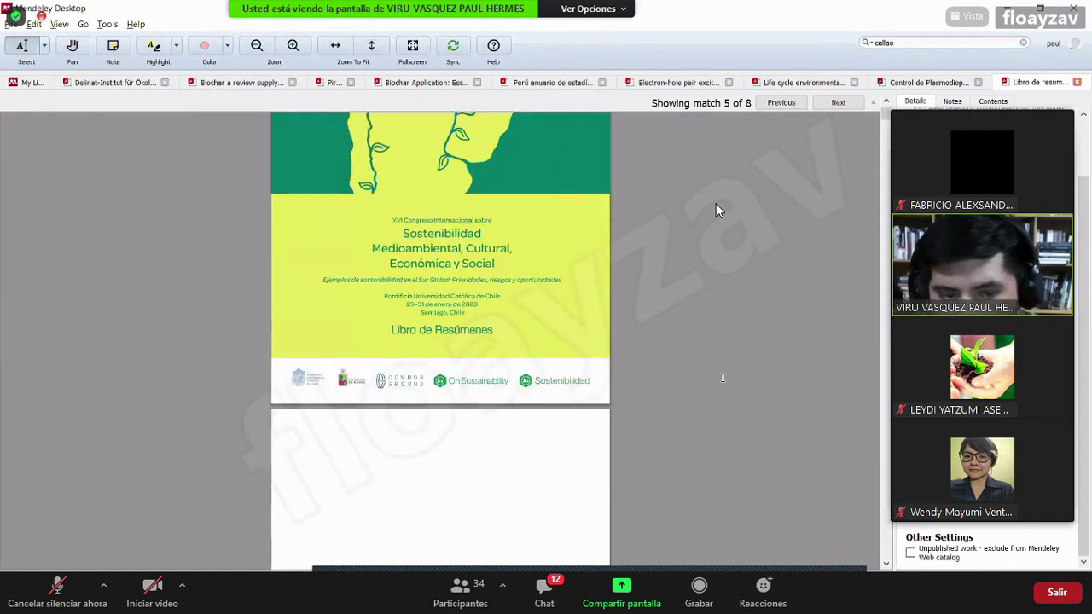
scroll(717, 211, "down", 5)
scroll(717, 211, "down", 7)
scroll(716, 211, "up", 16)
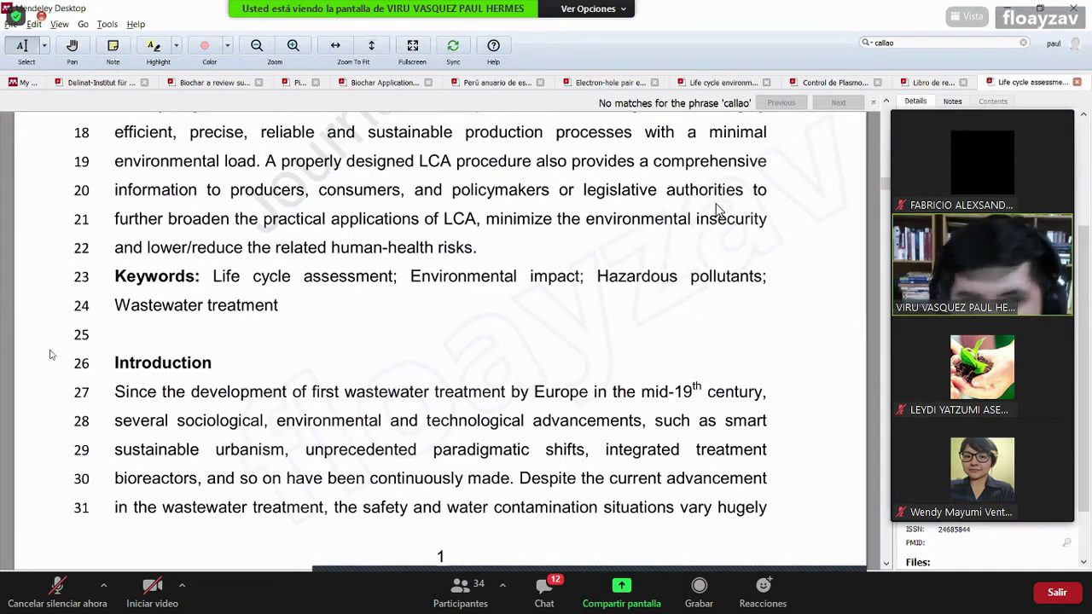
Filter the JOURNAL ARTICLES folder in the Mendeley library by authors and show the papers of individual authors one after another
key("ctrl+Tab")
left_click(61, 386)
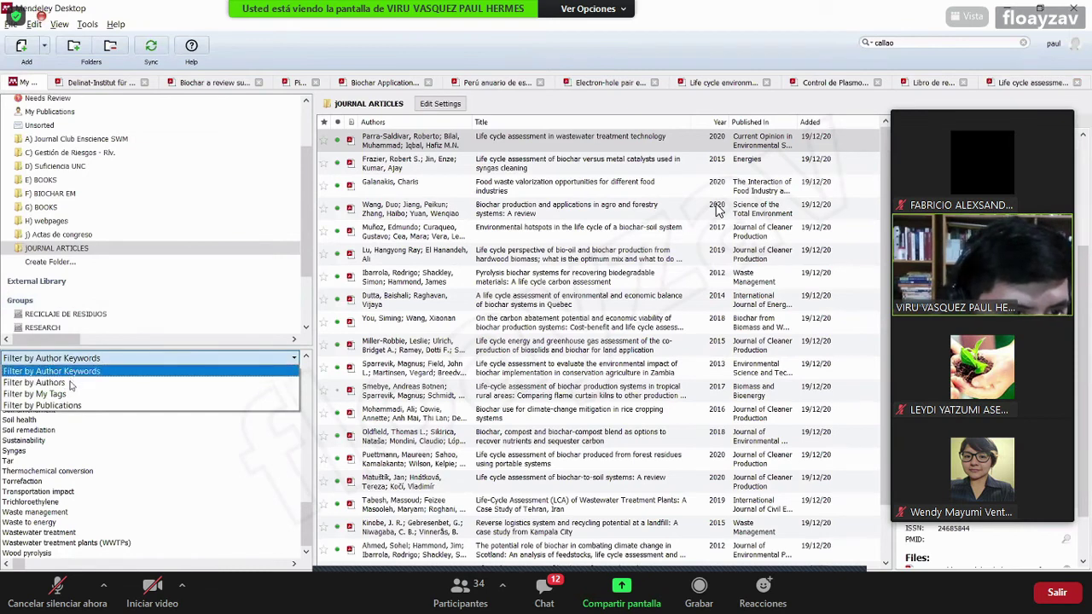
left_click(72, 383)
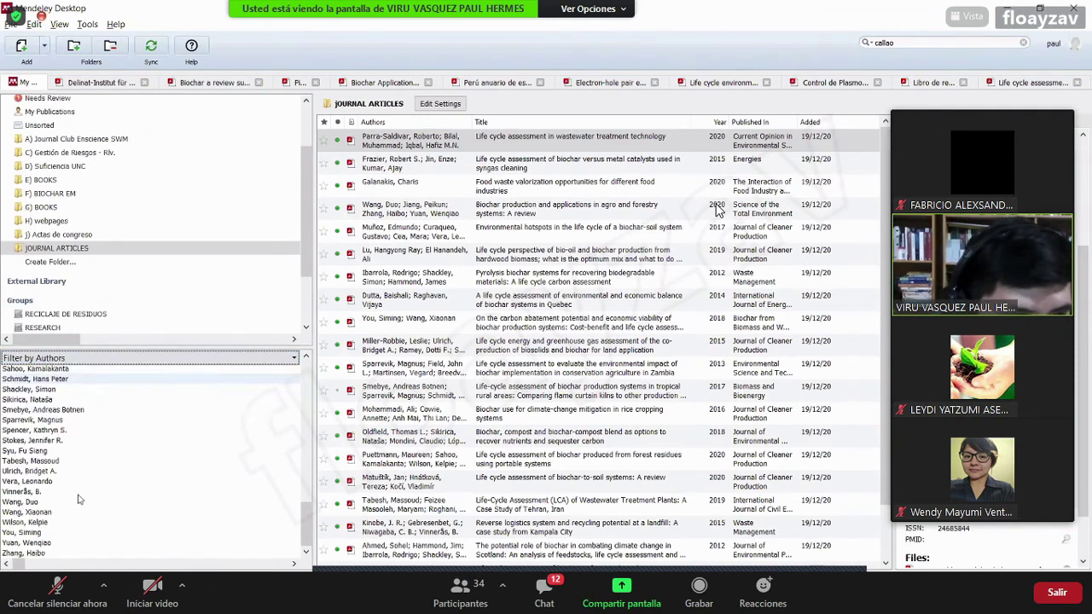
scroll(81, 478, "up", 12)
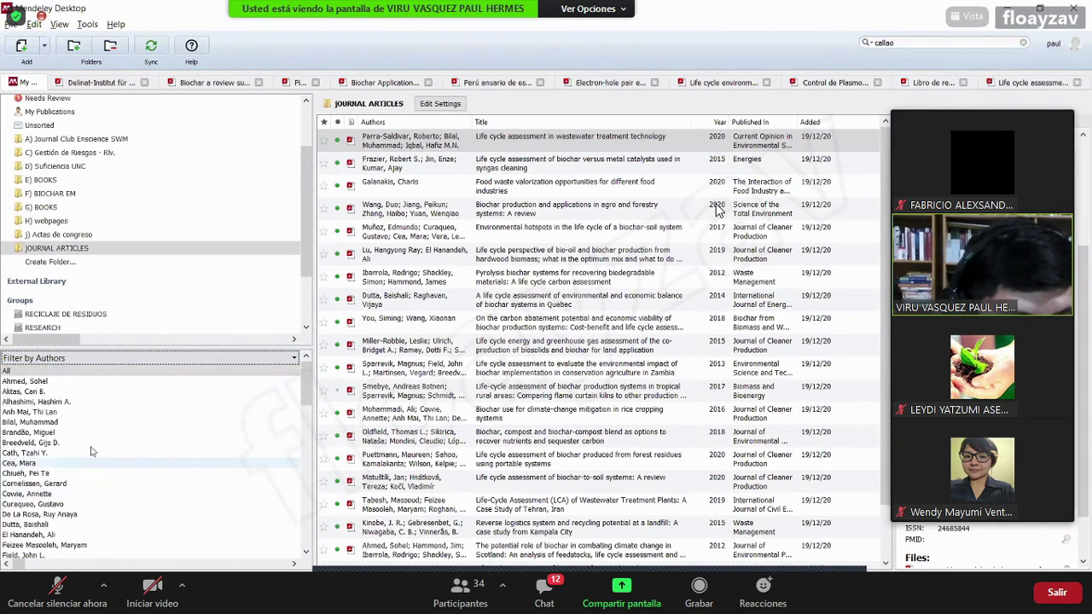
scroll(64, 499, "down", 8)
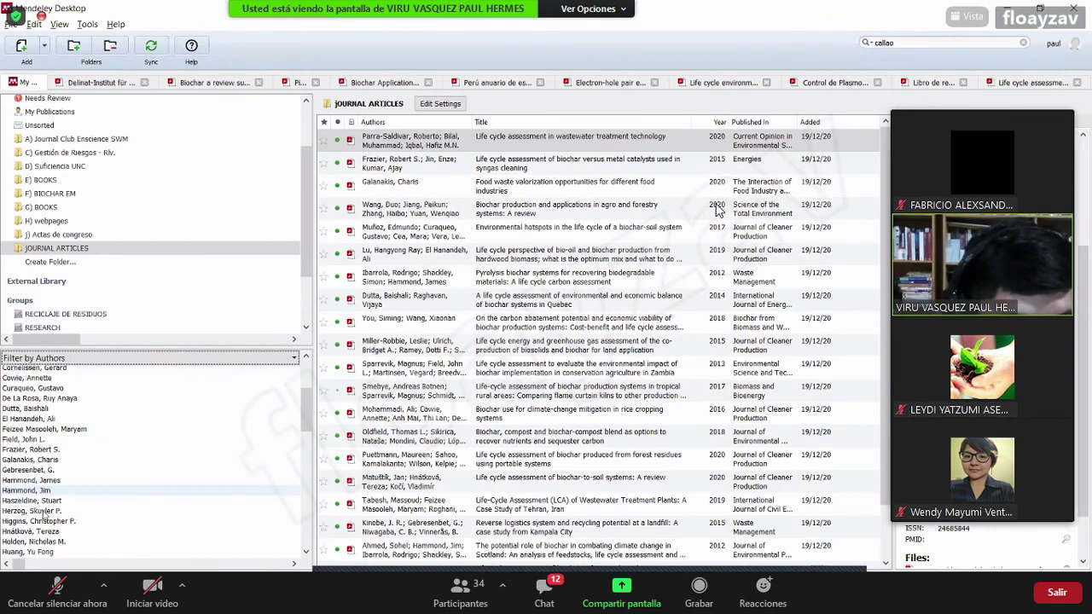
scroll(59, 512, "down", 10)
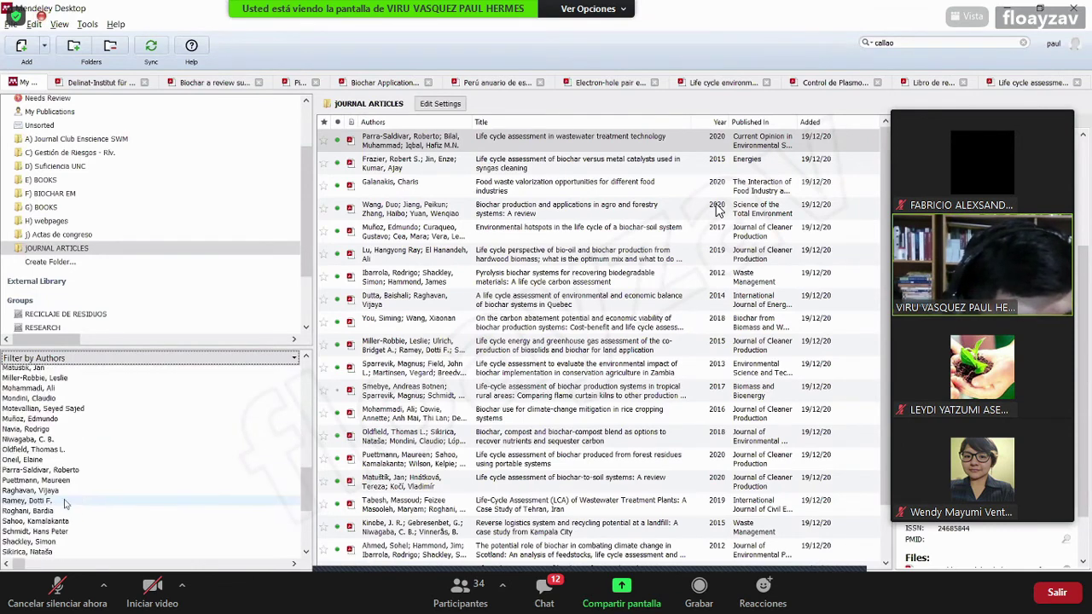
left_click(55, 507)
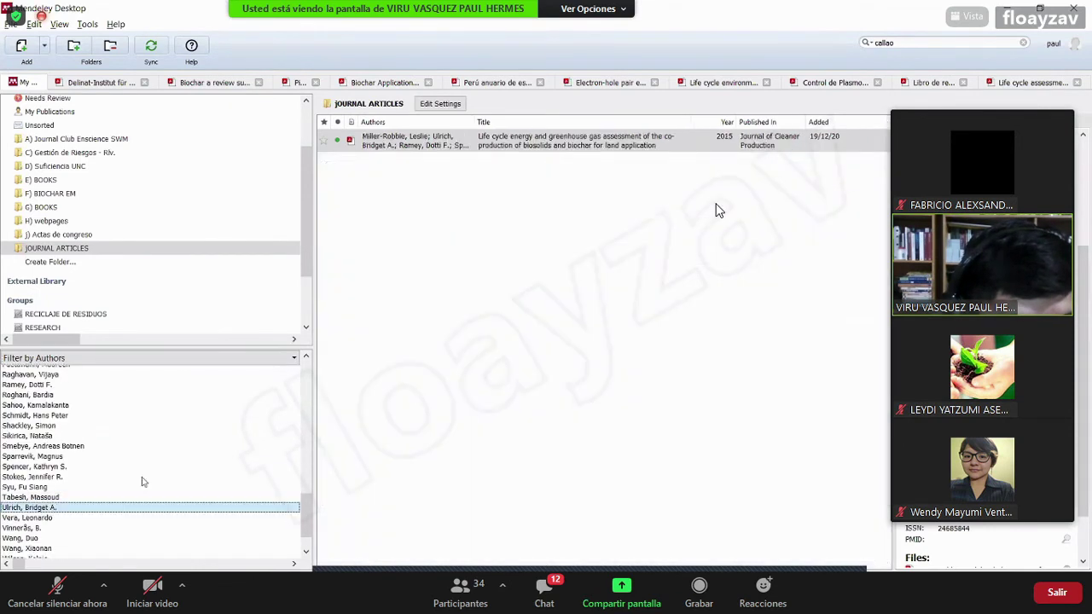
left_click(102, 446)
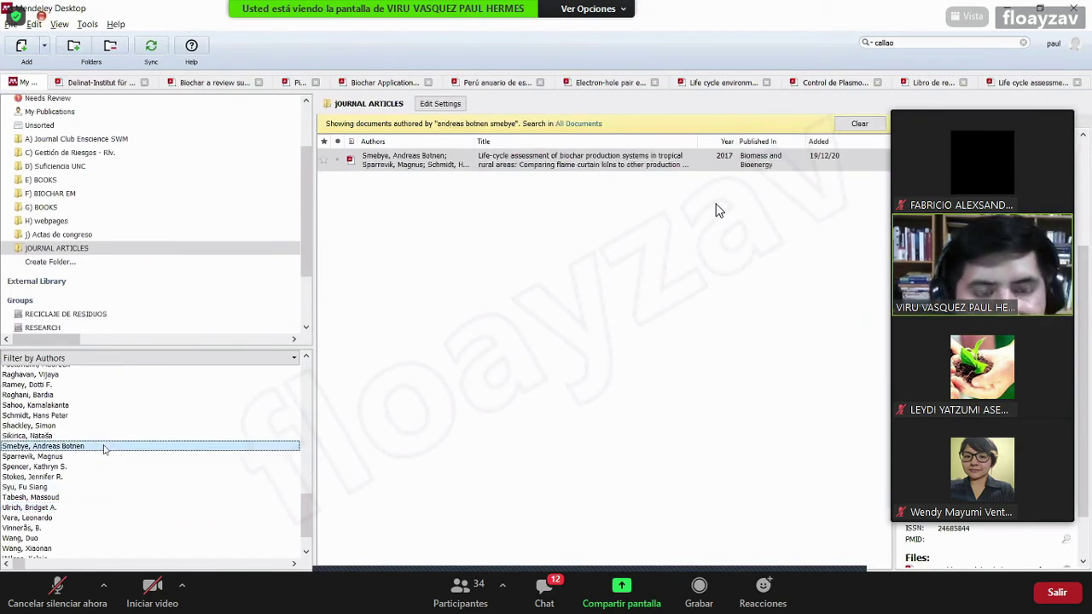
left_click(72, 416)
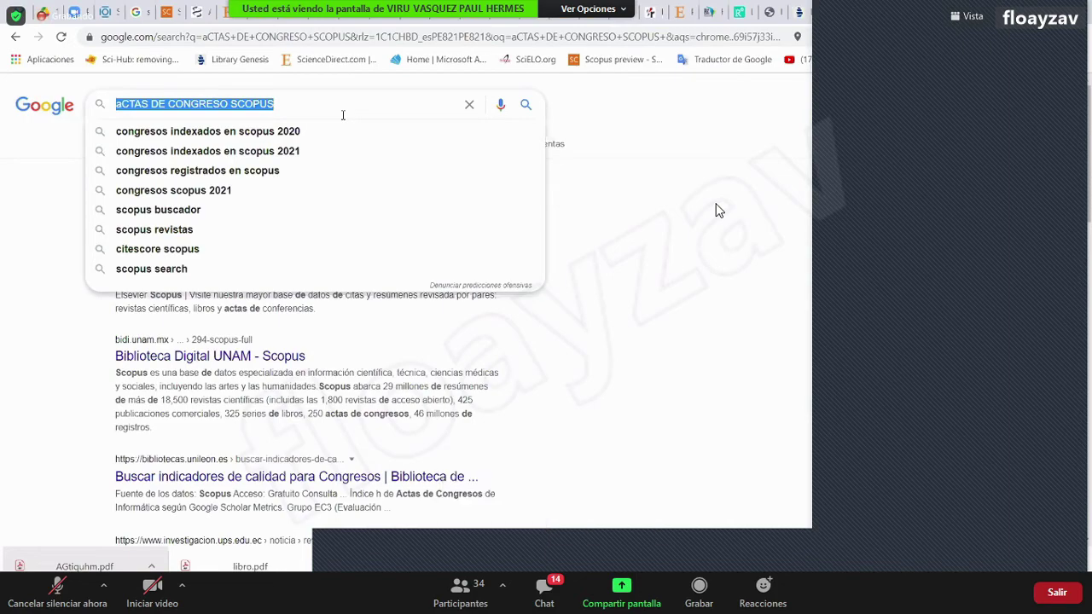
Search Google for "magazine article", replacing the conference proceedings query
type("mag")
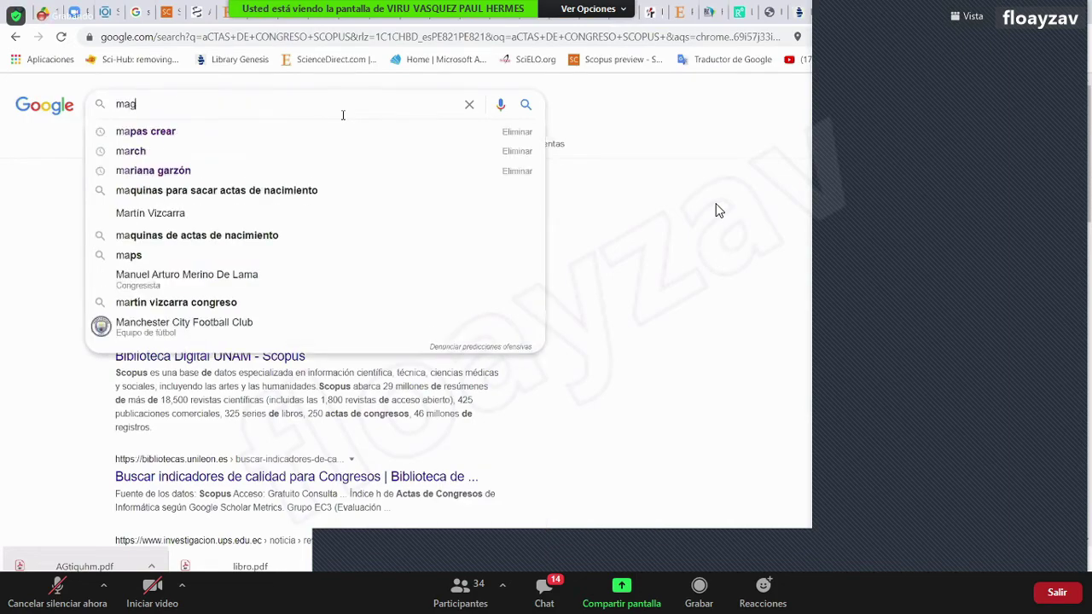
type("azine article")
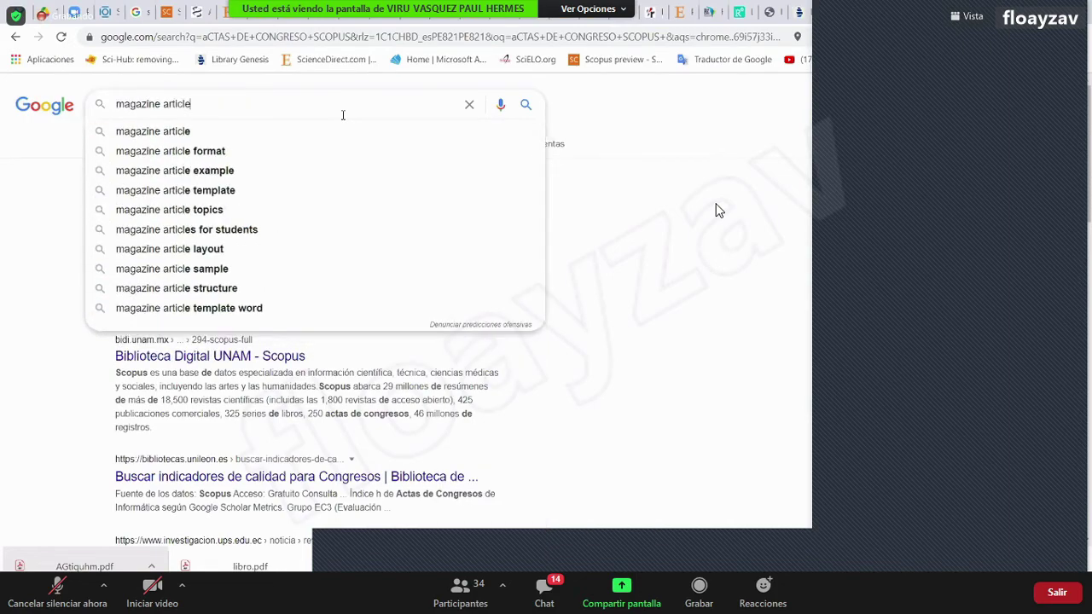
key("Return")
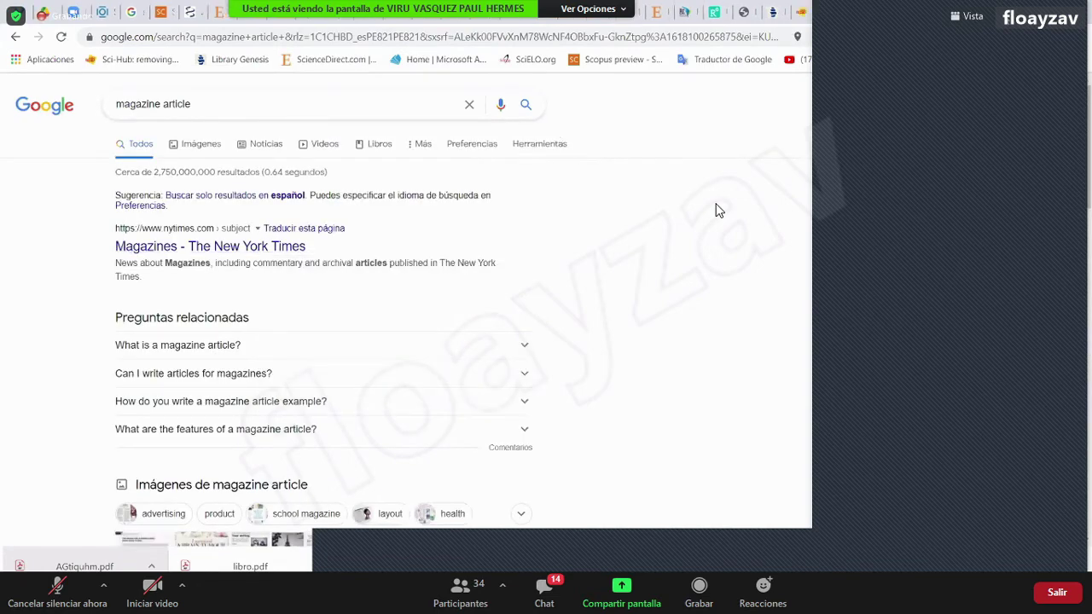
Open the "Magazines - The New York Times" result, look through its article list and return to the search results
left_click(210, 246)
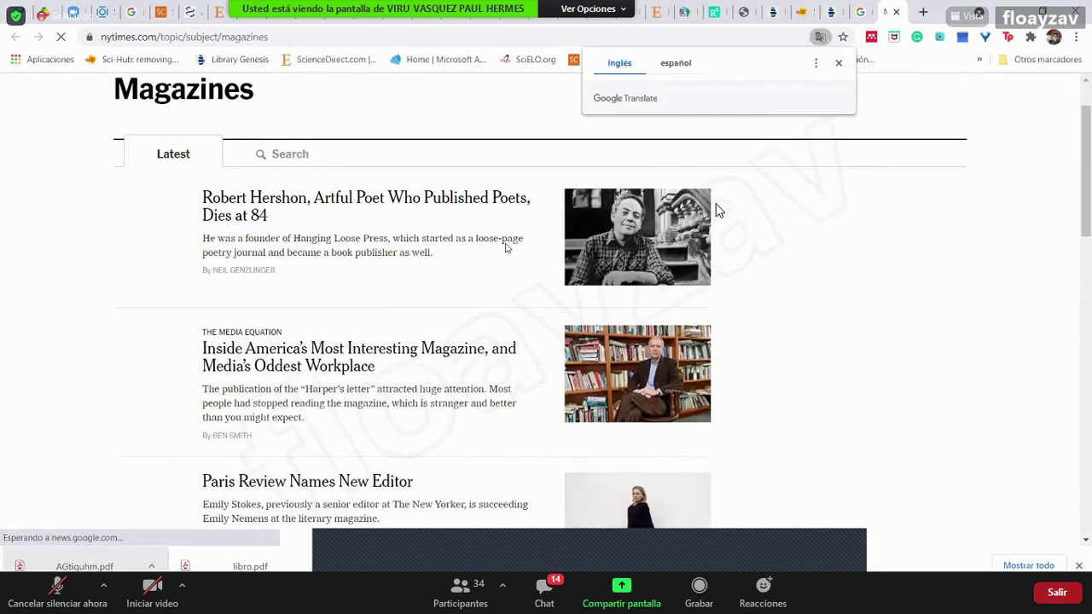
left_click(839, 63)
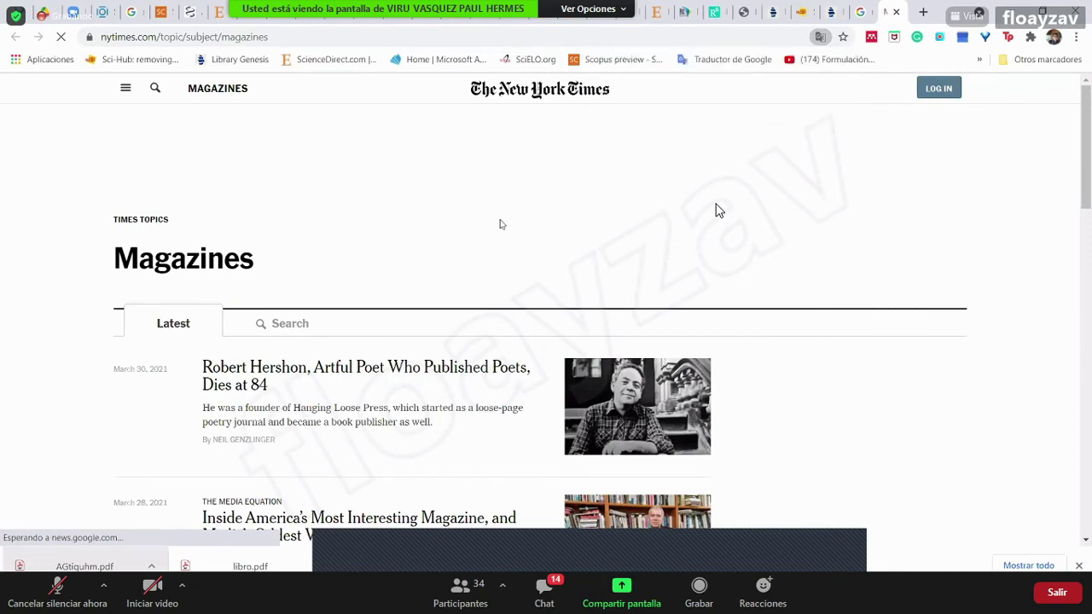
scroll(717, 211, "down", 8)
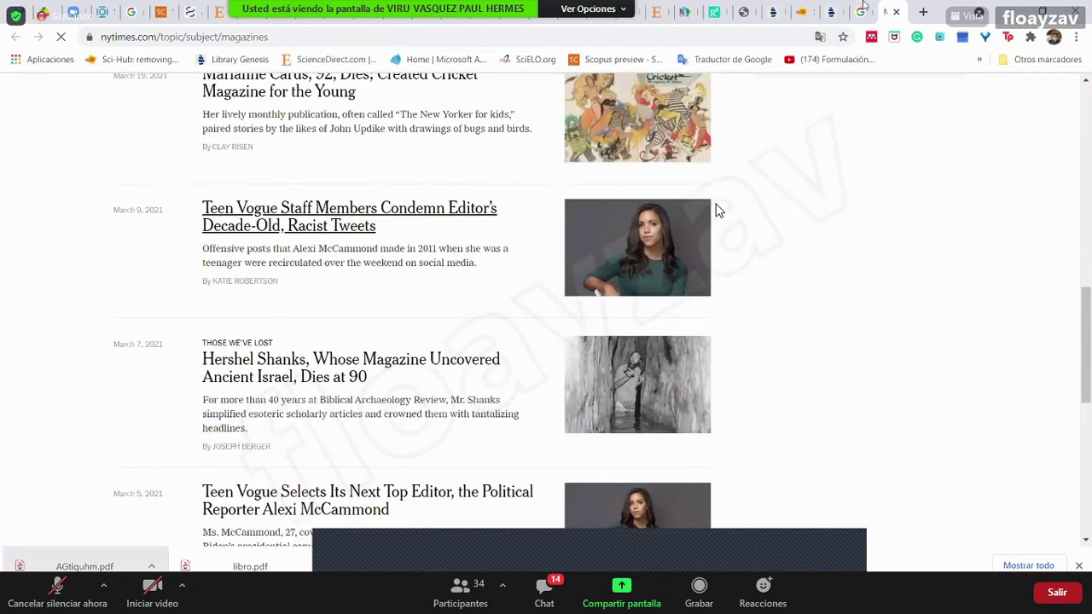
key("alt+Left")
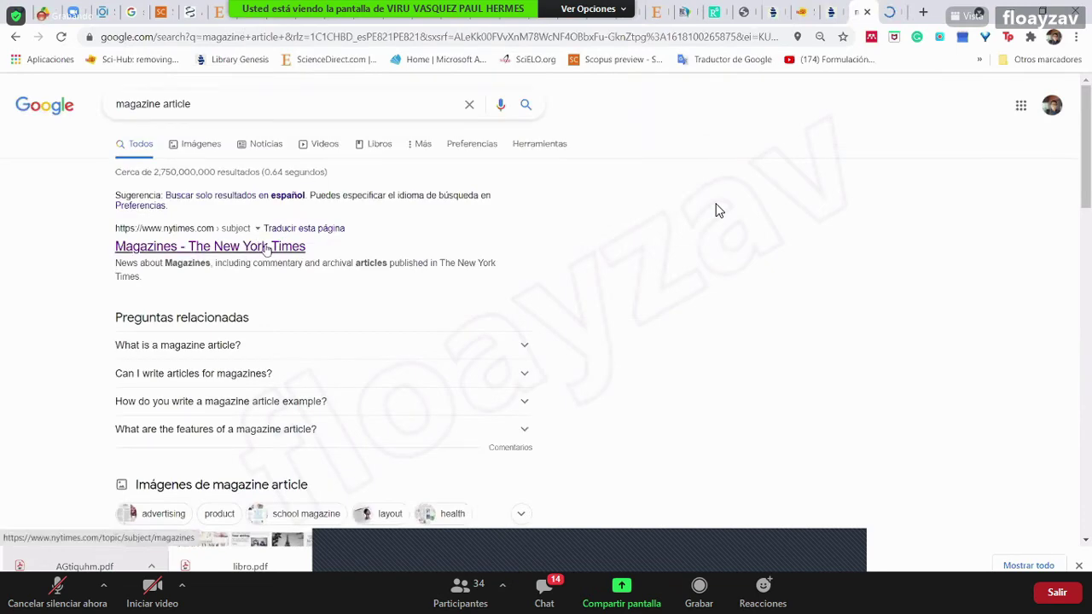
Look through the rest of the "magazine article" results and open the Time Magazine result in a separate tab
scroll(265, 248, "down", 3)
scroll(256, 252, "down", 5)
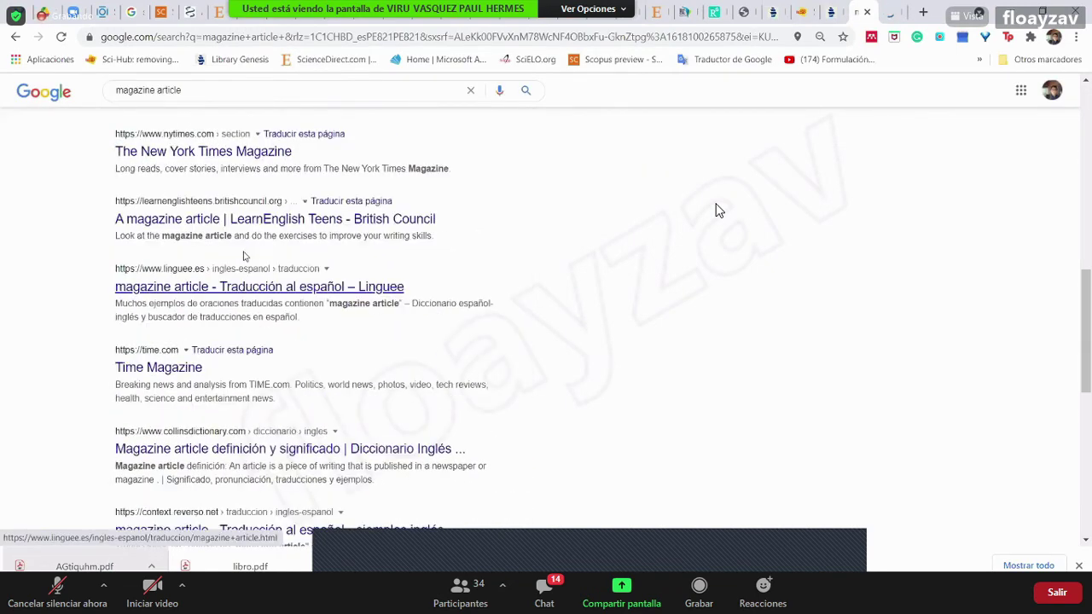
scroll(216, 277, "down", 2)
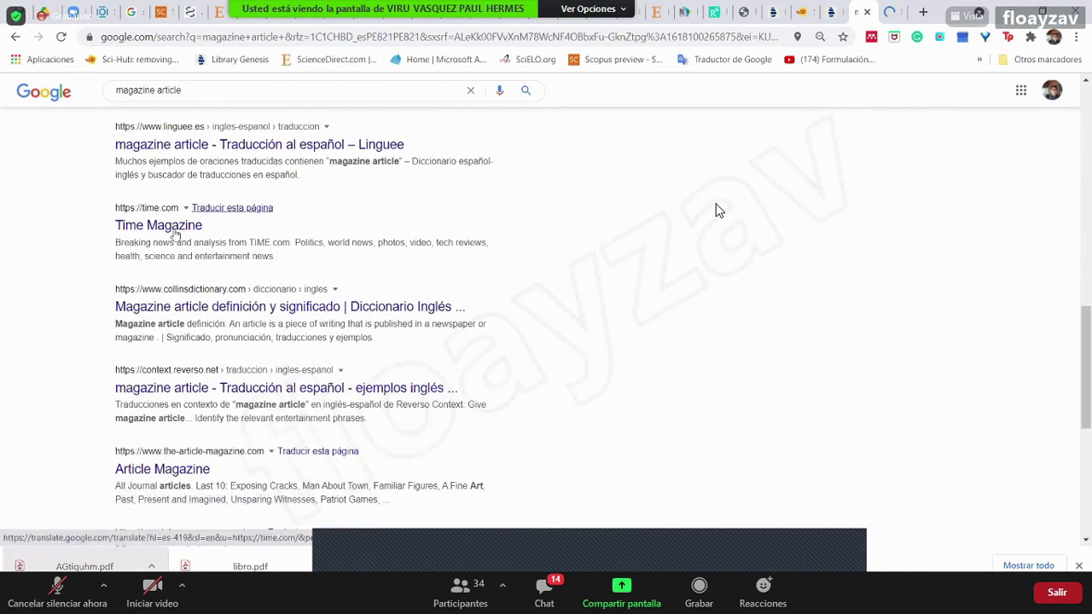
right_click(159, 226)
left_click(213, 238)
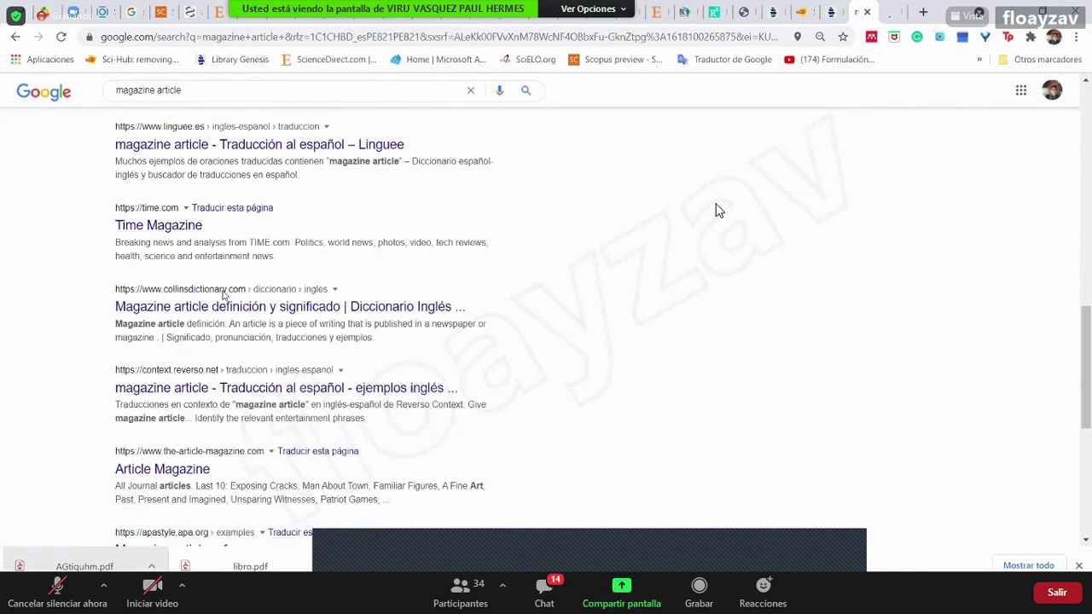
scroll(235, 286, "down", 3)
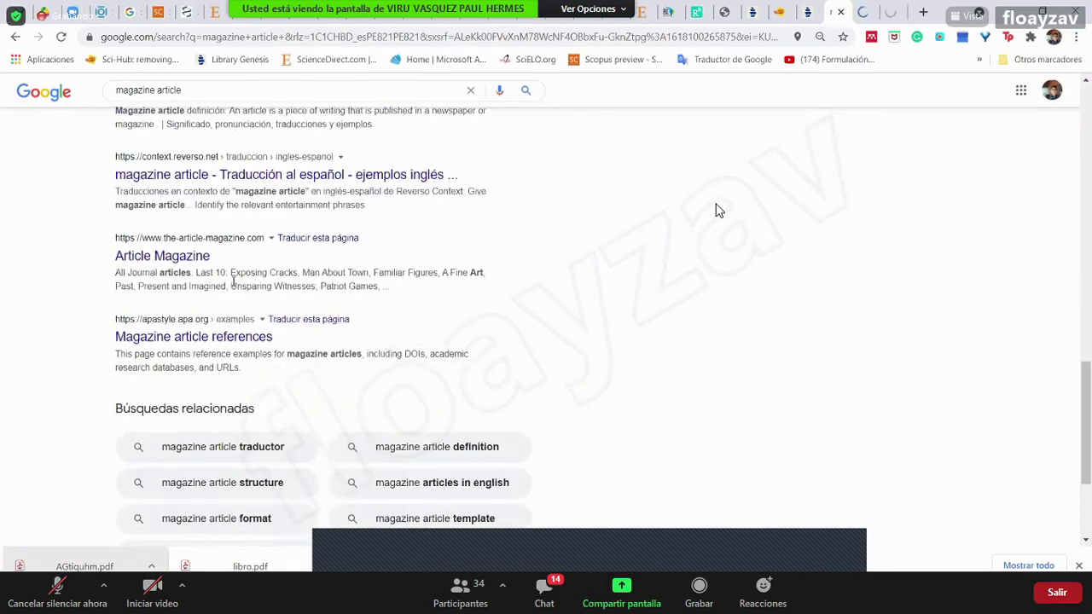
scroll(239, 284, "down", 3)
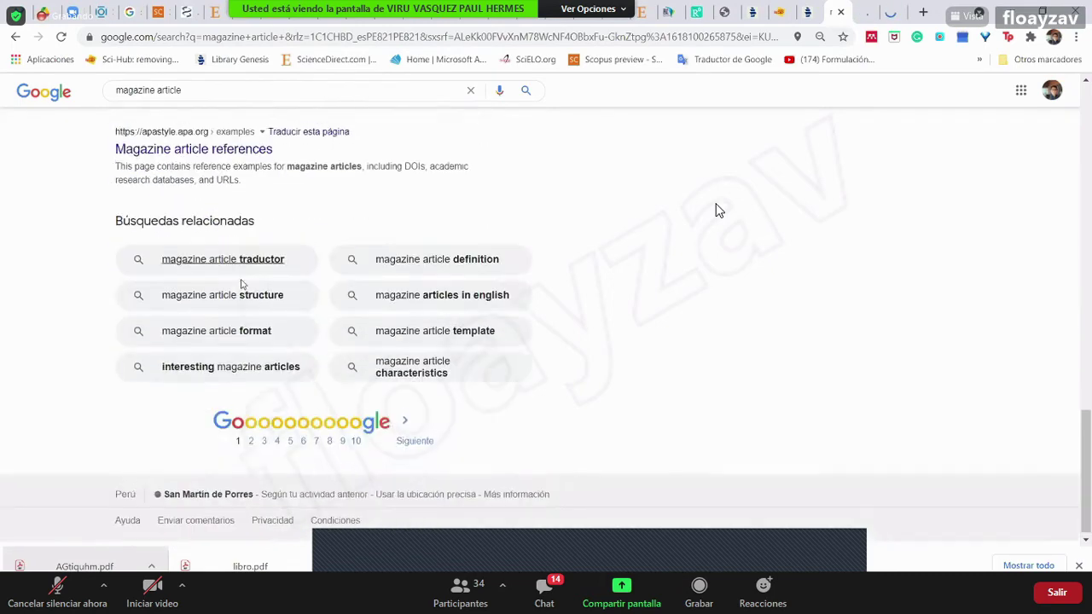
scroll(230, 256, "up", 15)
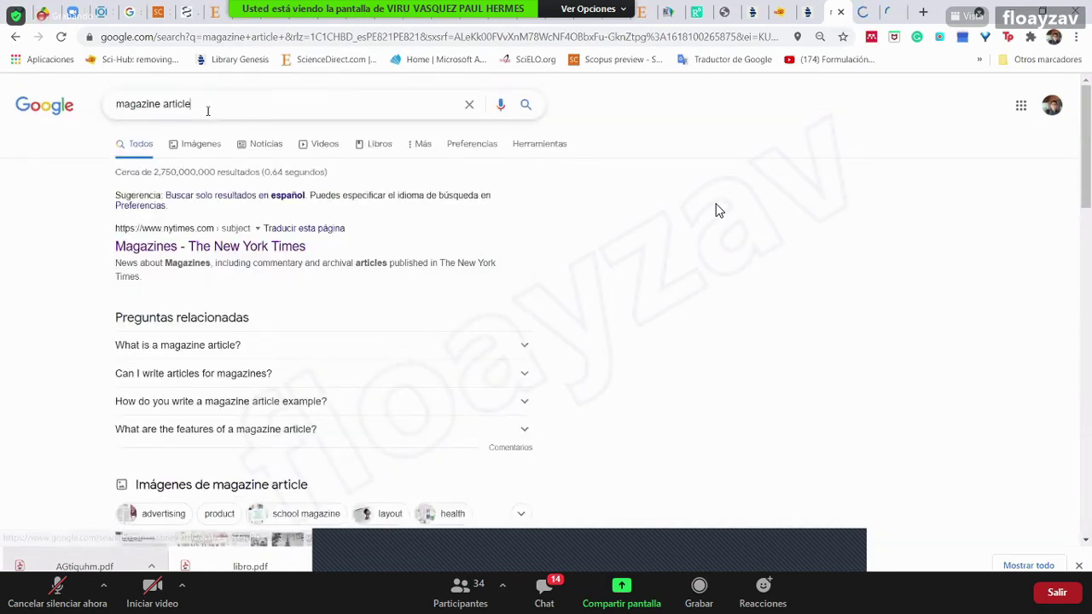
triple_click(207, 112)
type("natu")
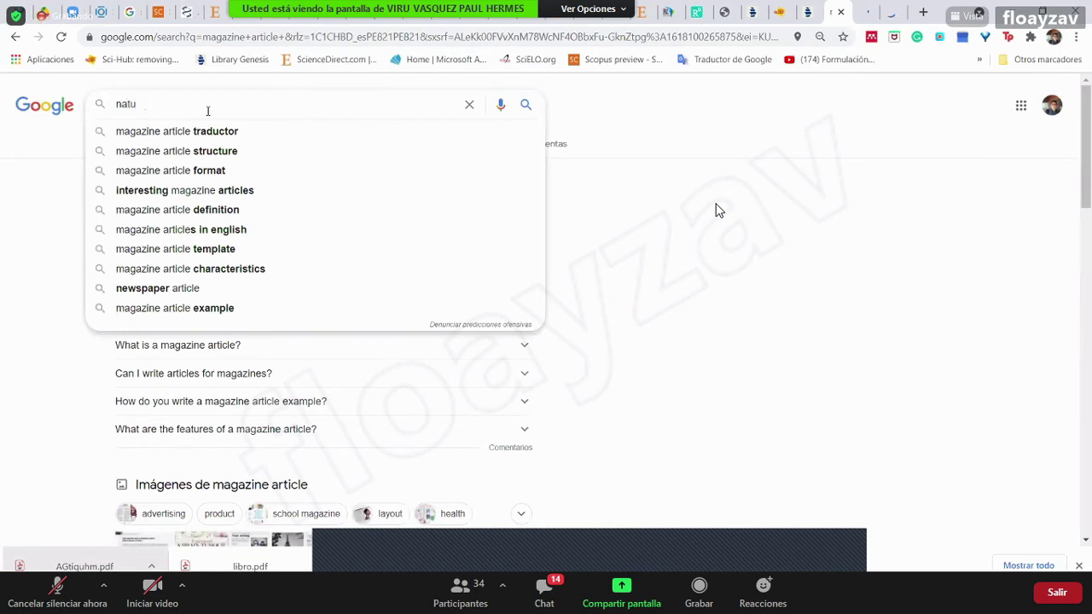
key("BackSpace")
type("ional geo")
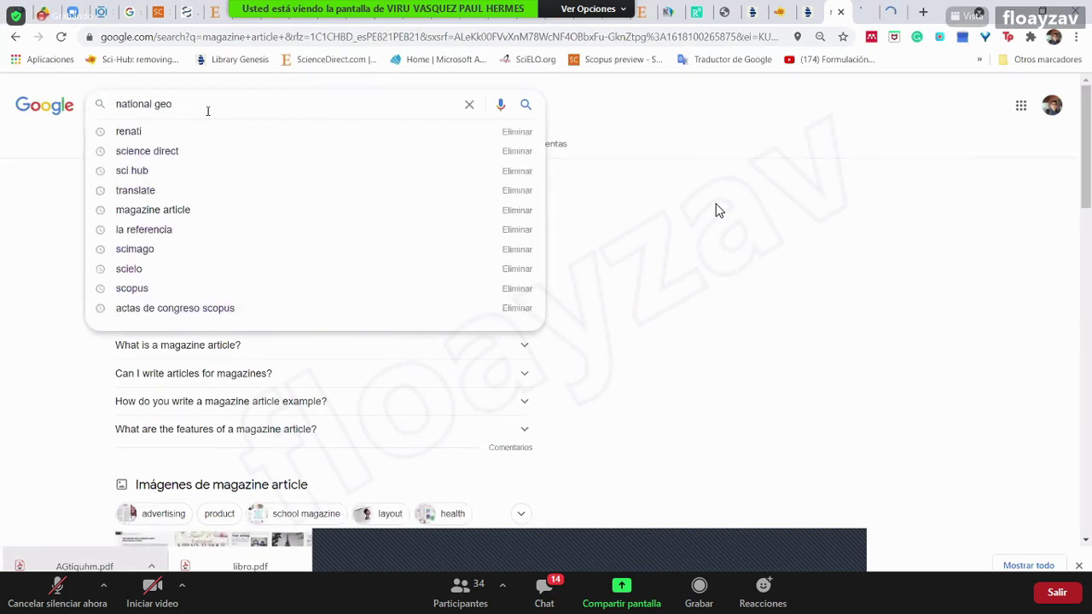
key("BackSpace")
key("BackSpace")
key("BackSpace")
key("BackSpace")
key("BackSpace")
key("BackSpace")
key("BackSpace")
key("BackSpace")
key("BackSpace")
key("BackSpace")
key("BackSpace")
key("BackSpace")
Search Google for "magazine articles examples"
type("magi")
type("z")
key("BackSpace")
key("BackSpace")
type("azine art")
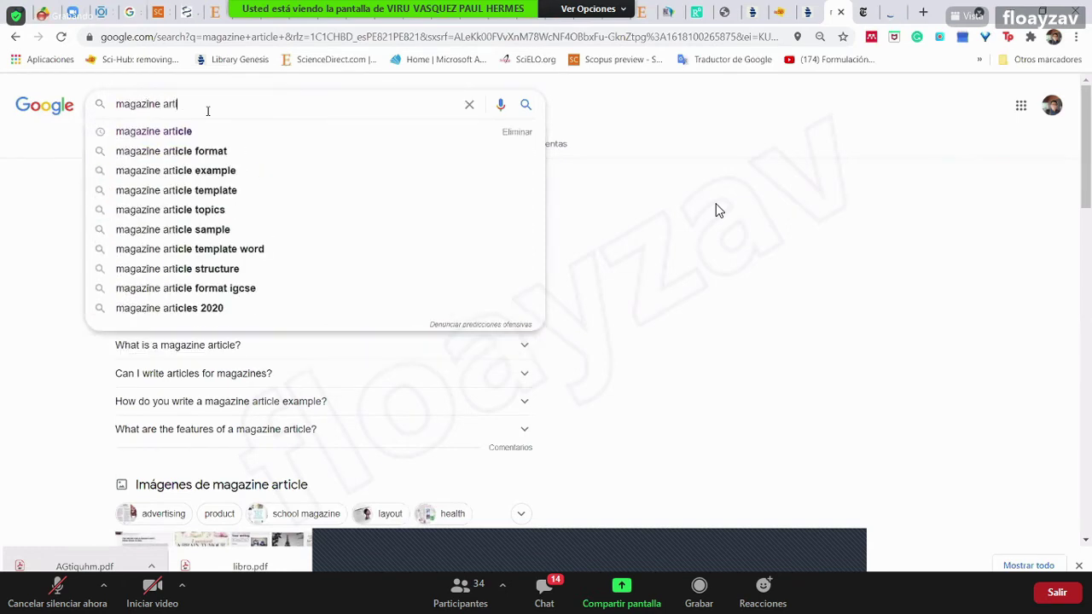
type("icles examples")
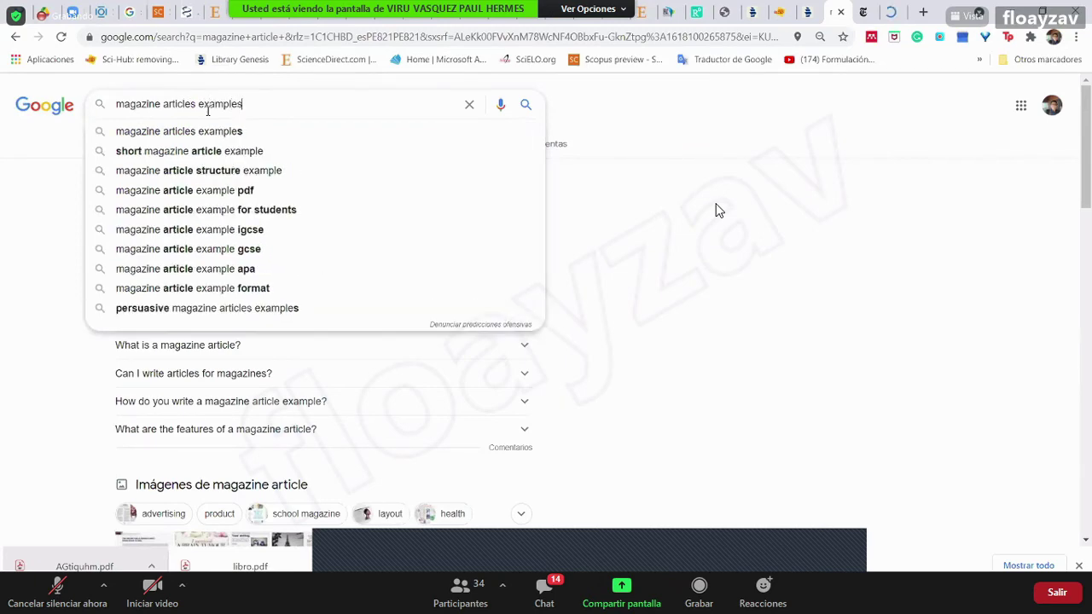
key("Return")
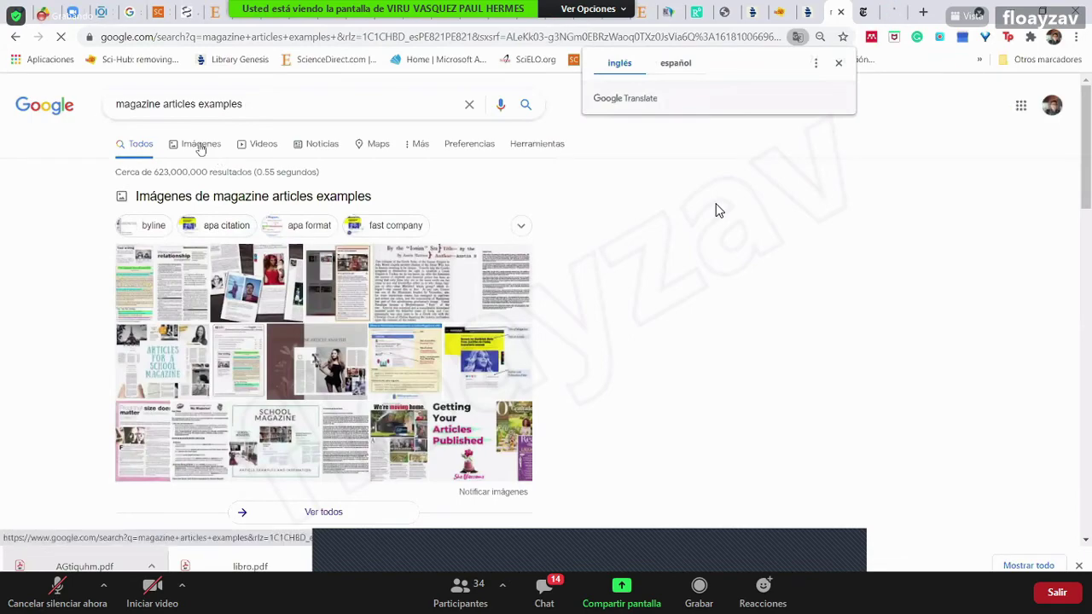
Show the image results for "magazine articles examples" and look through the sample magazine pages and covers
left_click(199, 146)
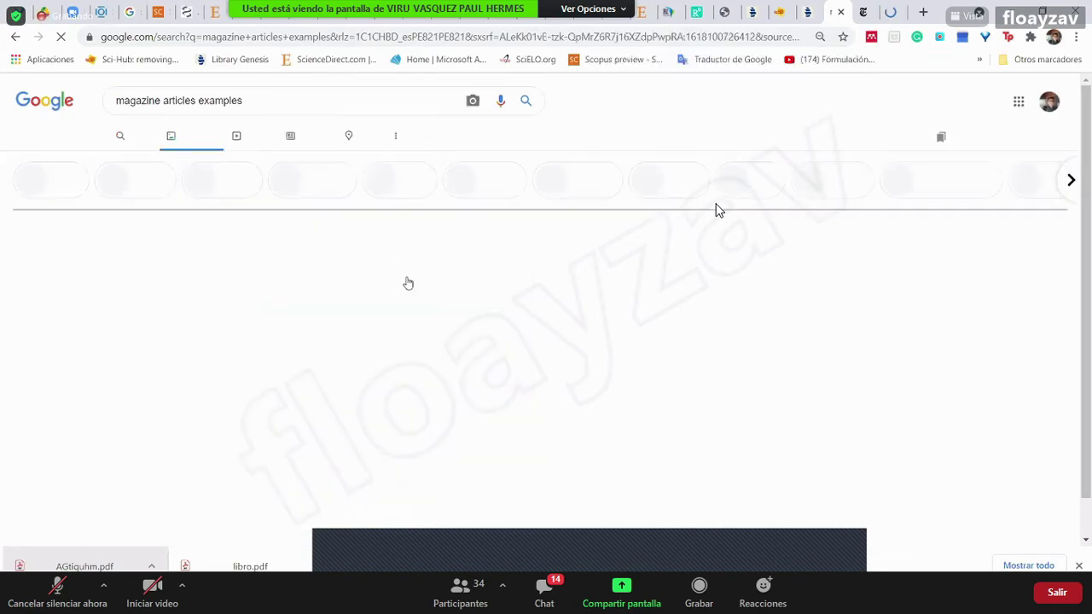
scroll(275, 292, "down", 3)
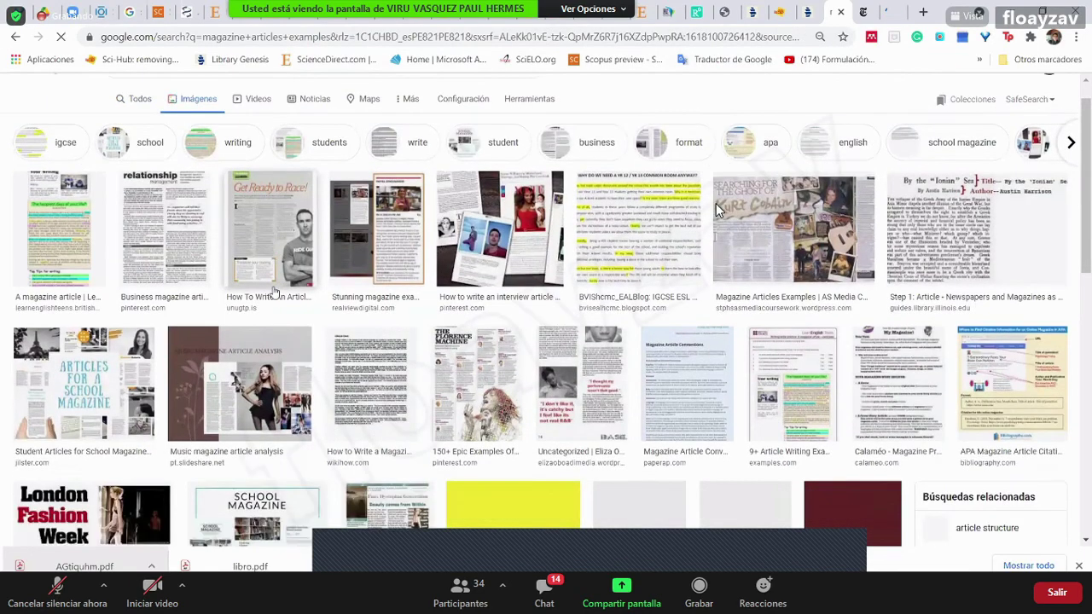
scroll(275, 293, "down", 1)
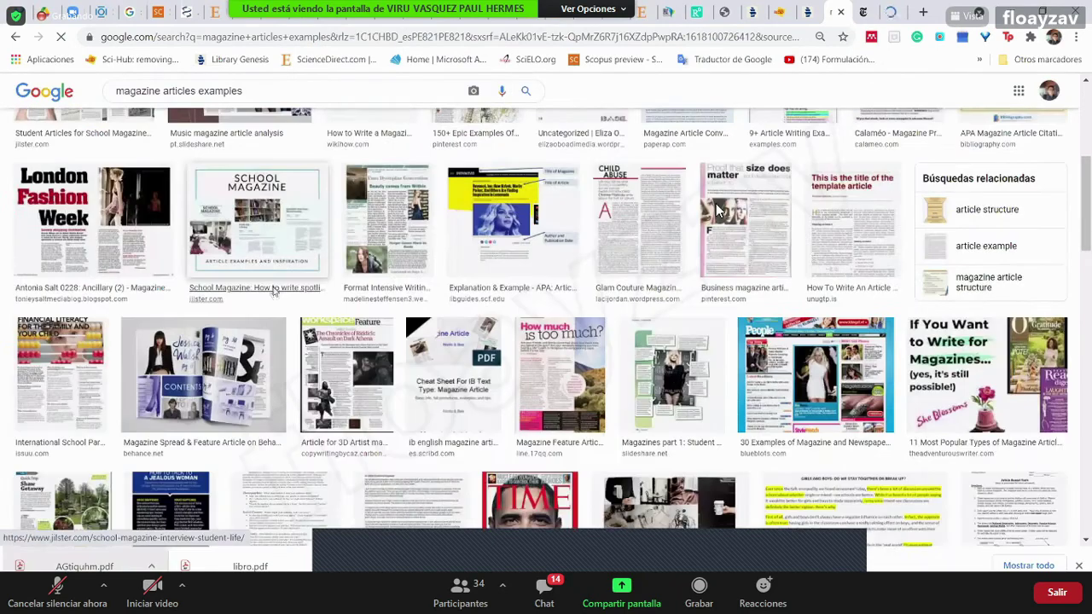
scroll(262, 239, "down", 1)
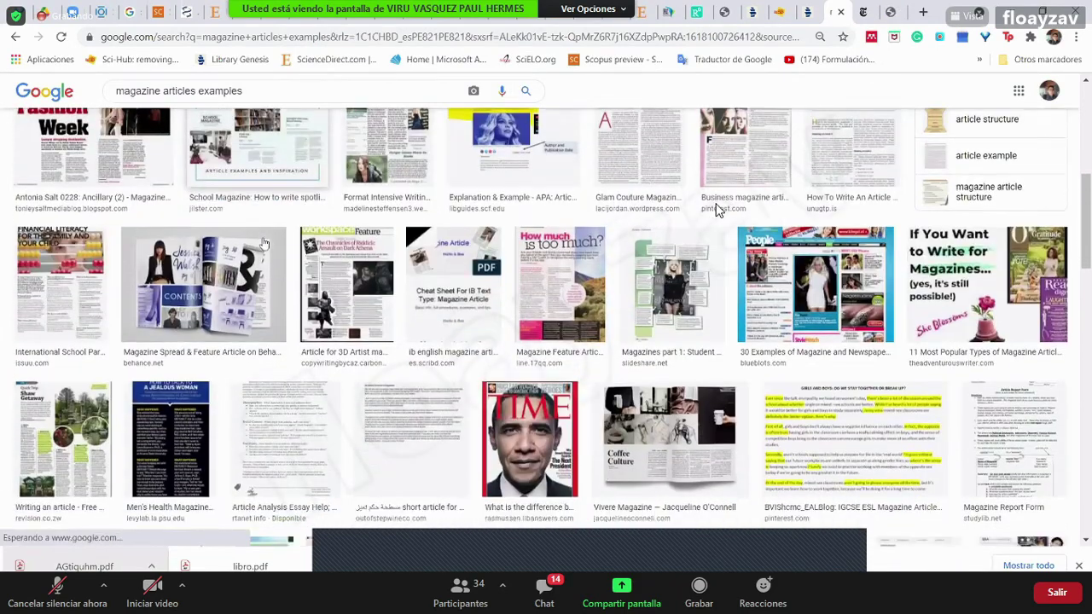
scroll(535, 258, "down", 2)
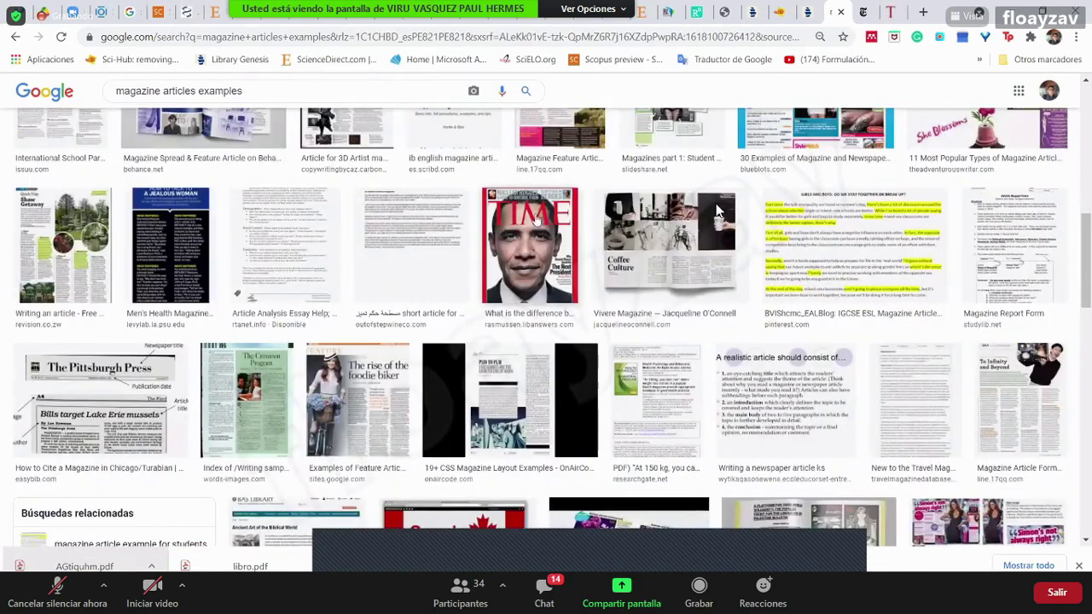
scroll(524, 237, "down", 1)
scroll(518, 245, "down", 8)
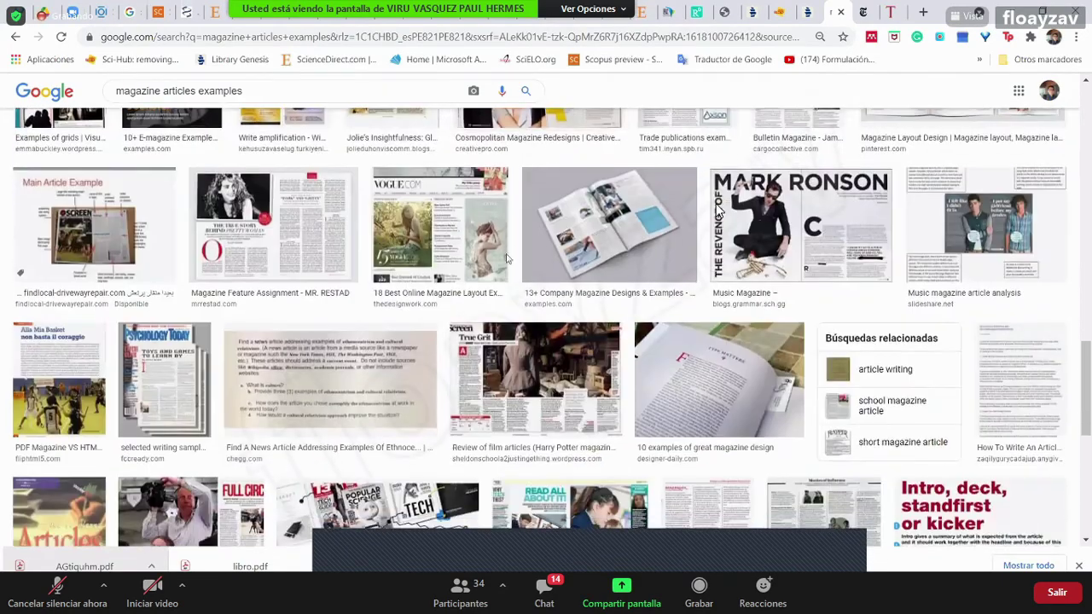
scroll(502, 295, "down", 2)
scroll(502, 298, "down", 4)
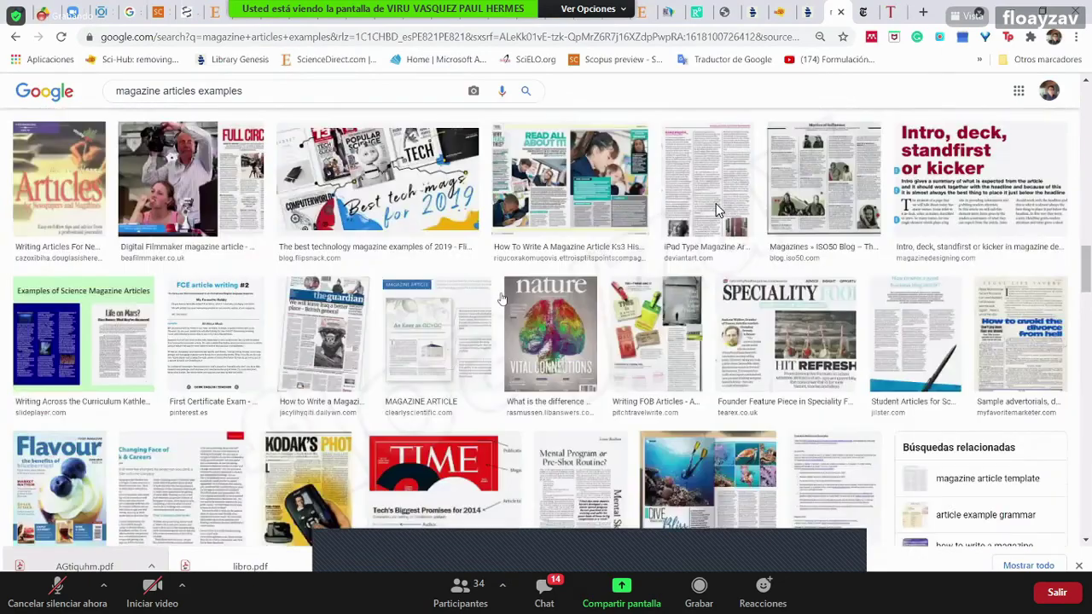
scroll(502, 300, "down", 10)
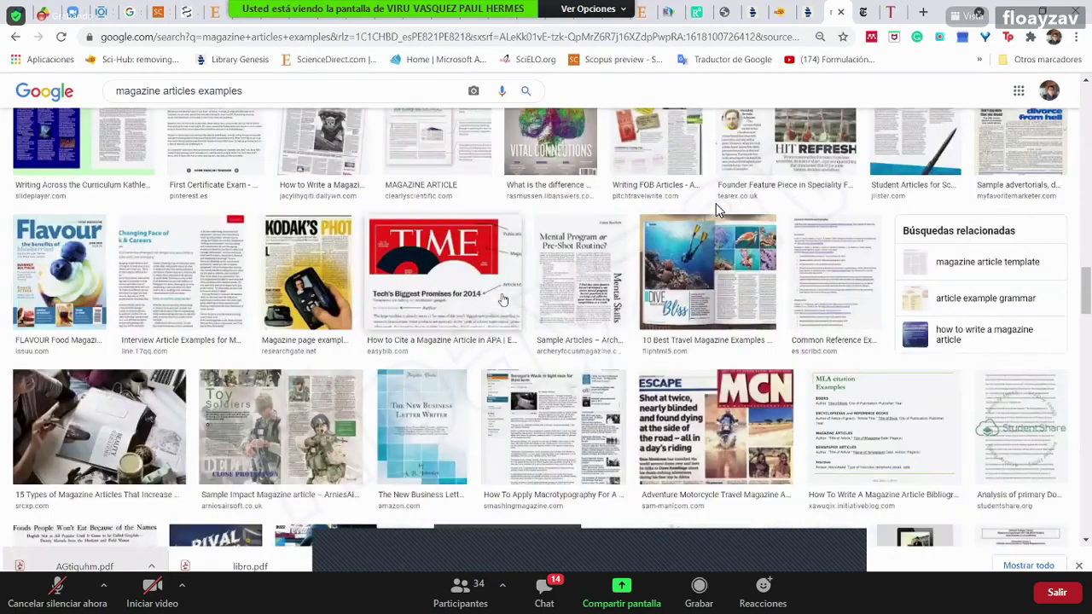
scroll(502, 305, "down", 3)
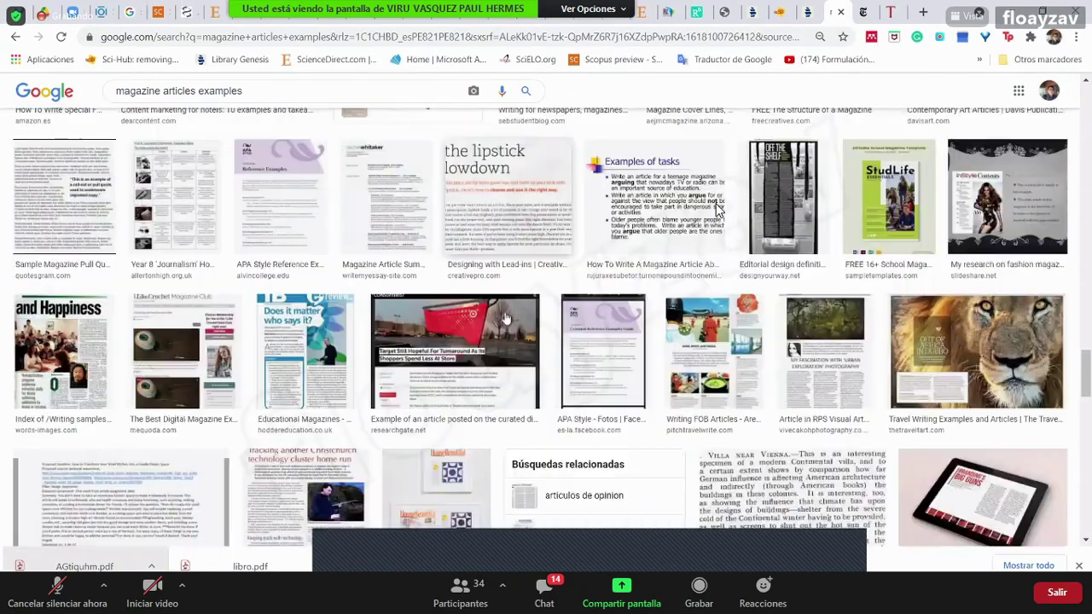
scroll(507, 327, "down", 1)
scroll(507, 327, "down", 6)
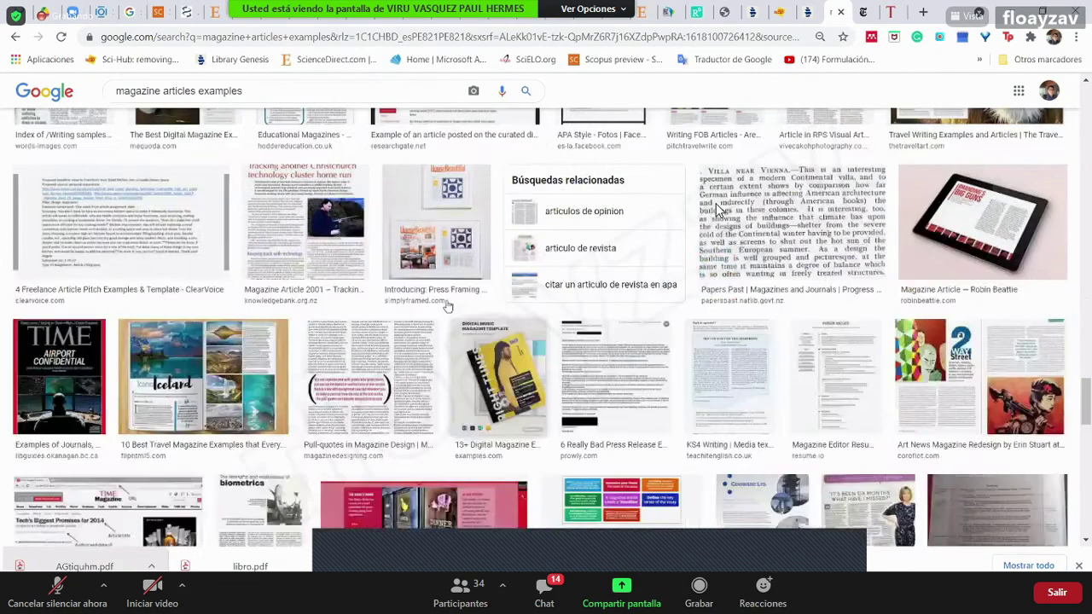
Switch to Mendeley Desktop and open its Options at the document details settings
left_click(13, 36)
left_click(13, 36)
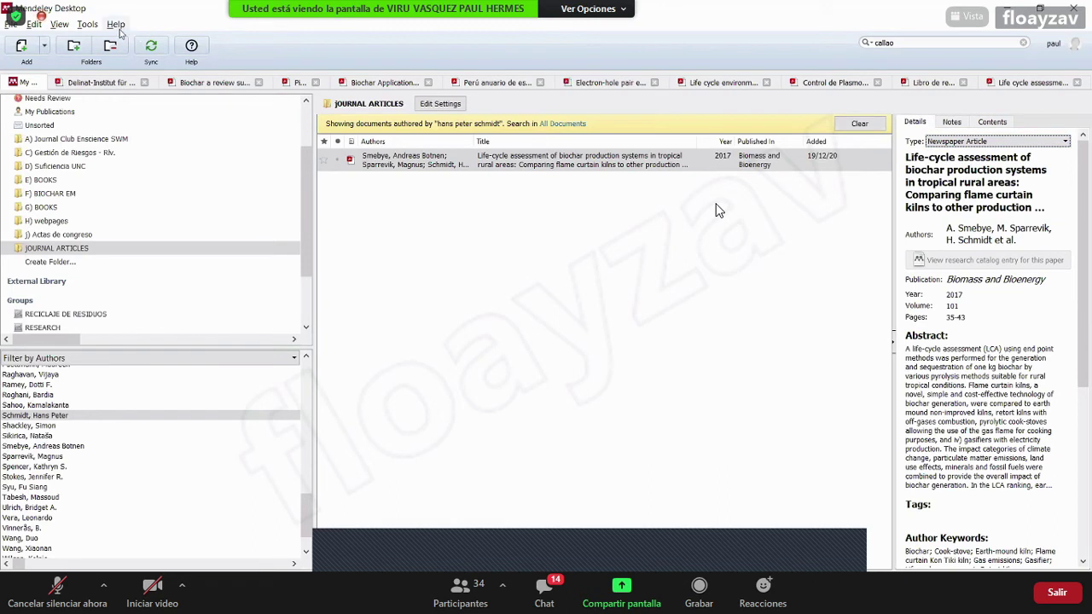
left_click(87, 24)
left_click(169, 118)
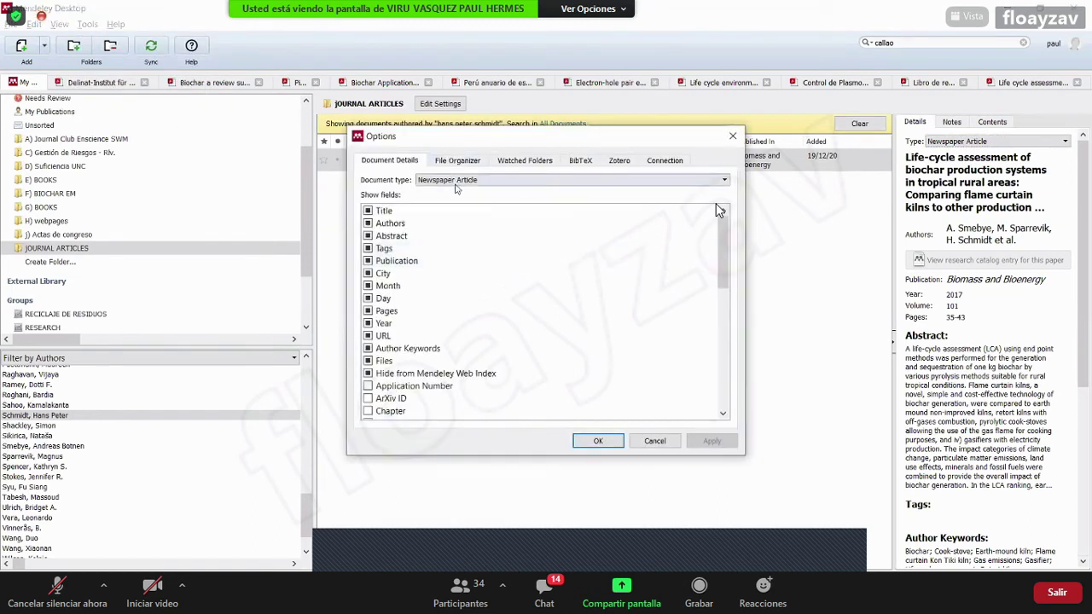
Look through the document types available in the document details options
left_click(455, 181)
scroll(452, 256, "up", 3)
scroll(452, 222, "down", 4)
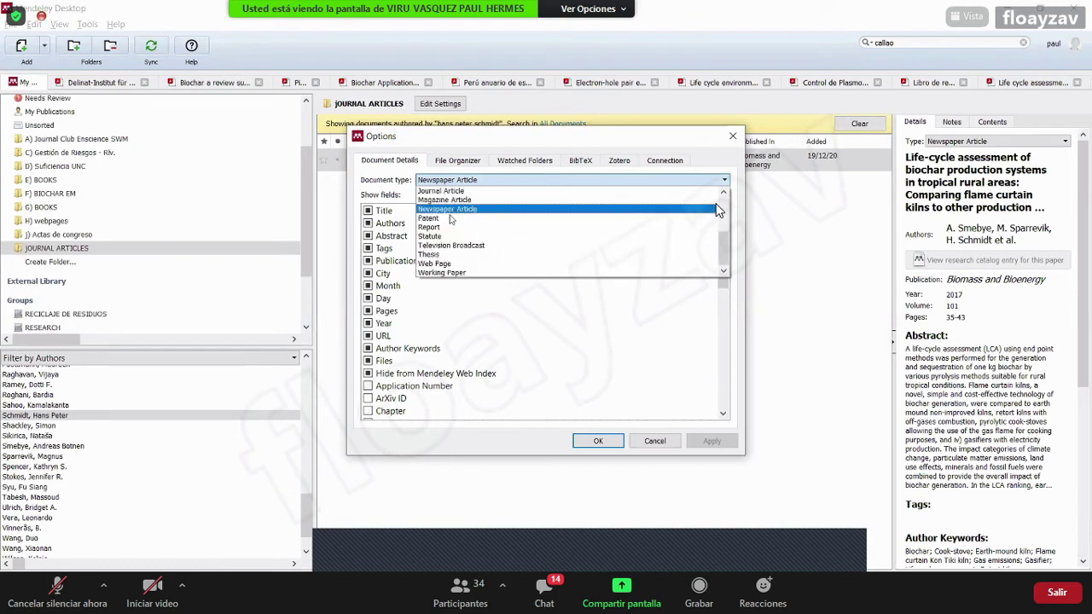
left_click(455, 180)
left_click(455, 180)
scroll(455, 231, "up", 4)
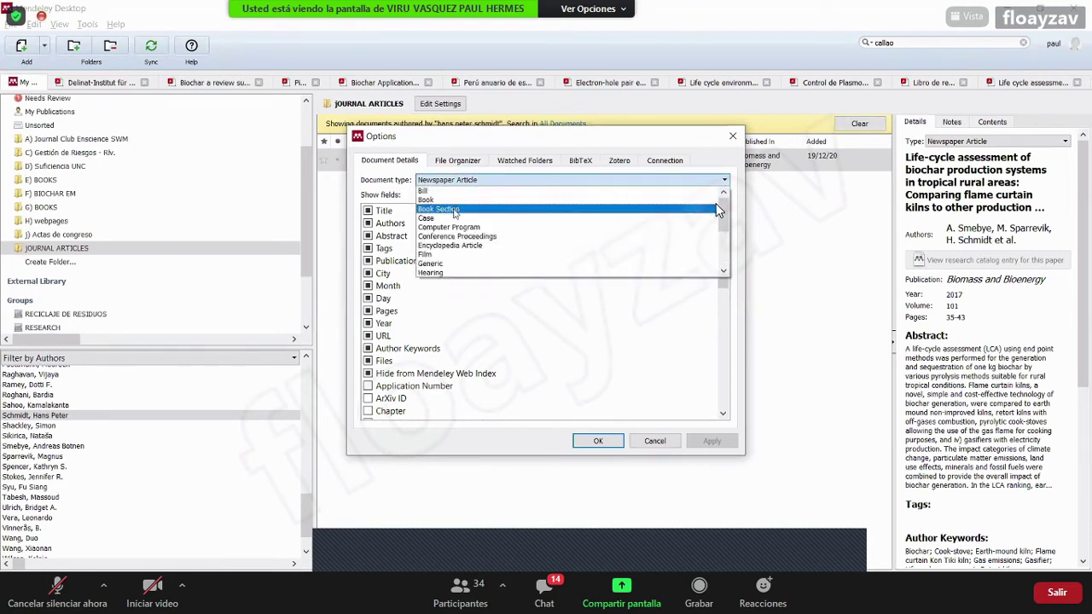
Choose Book as the document type and examine which detail fields can be shown for it
left_click(427, 199)
scroll(420, 311, "down", 7)
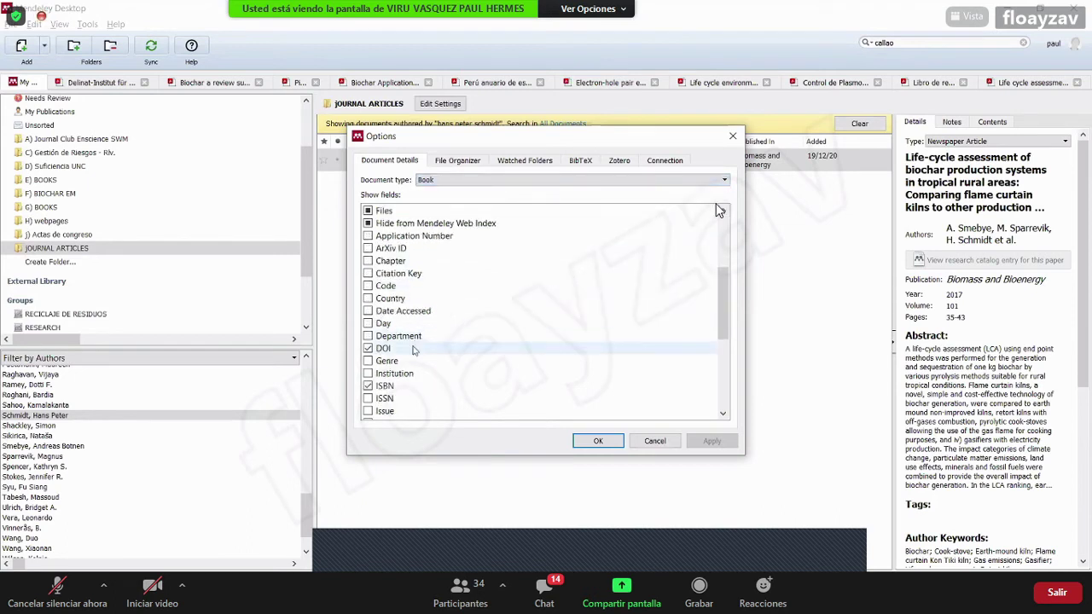
scroll(401, 315, "down", 3)
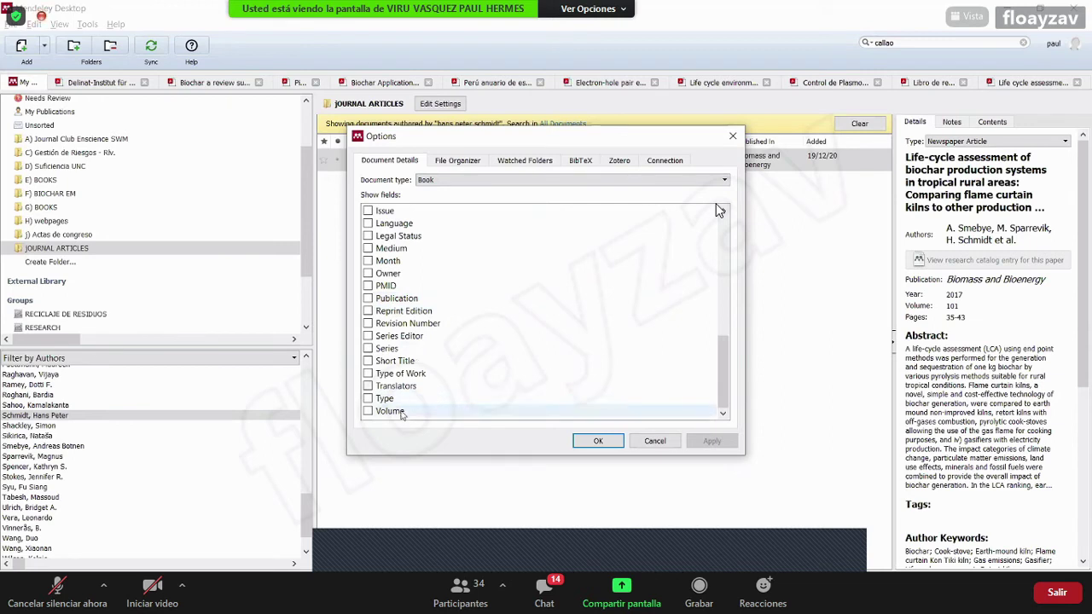
scroll(418, 386, "up", 8)
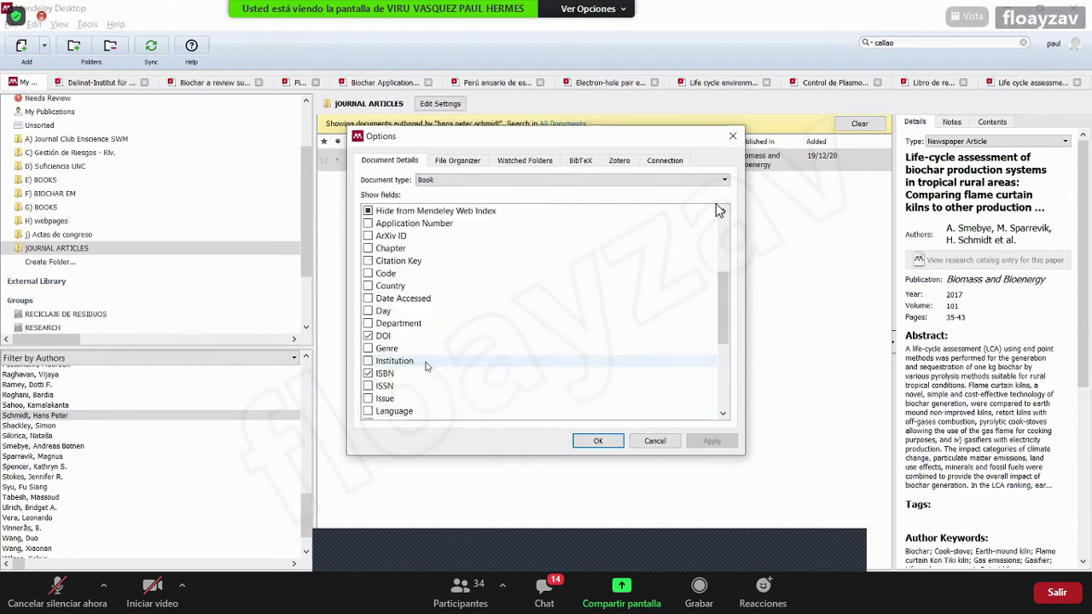
Review the remaining detail fields offered for the Book document type and close the Options
scroll(426, 366, "up", 3)
scroll(427, 366, "down", 5)
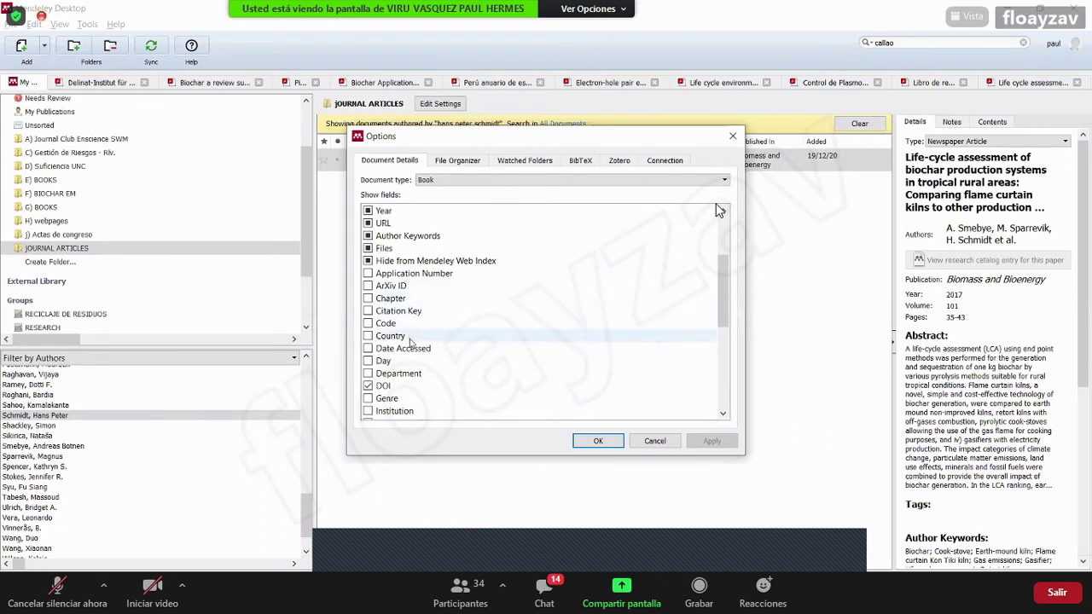
scroll(719, 211, "up", 5)
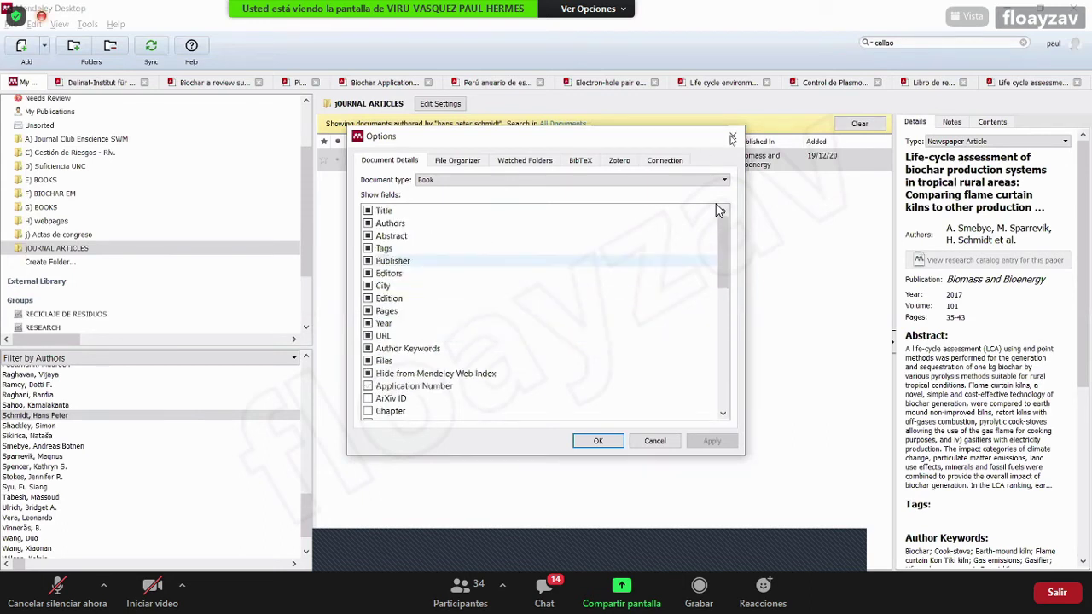
key("Escape")
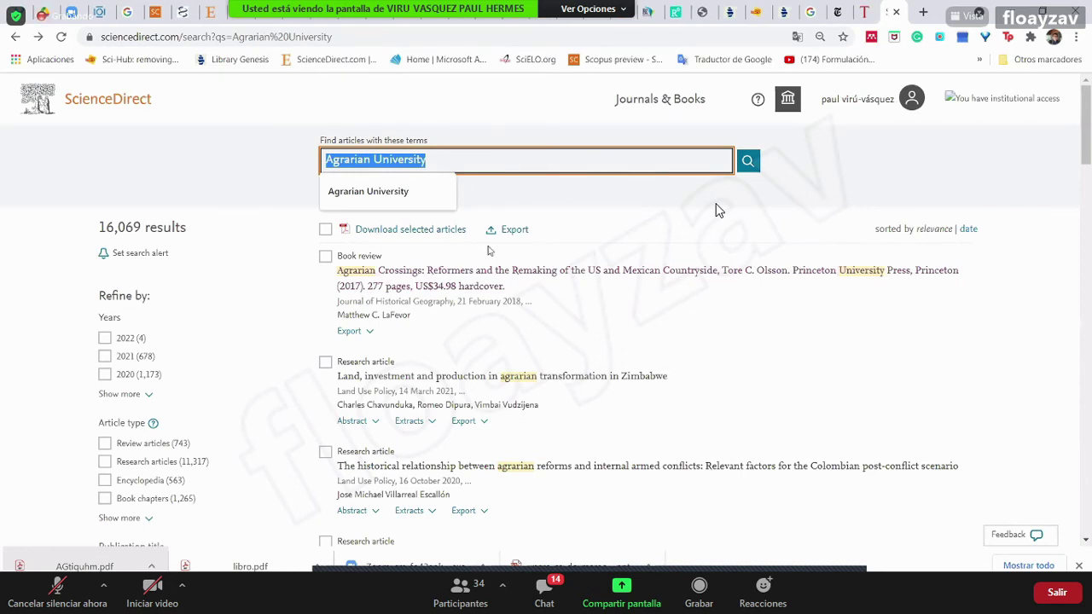
Switch to ScienceDirect, open the "Agrarian Crossings" book review and expand its author details to check the university affiliation
left_click(477, 280)
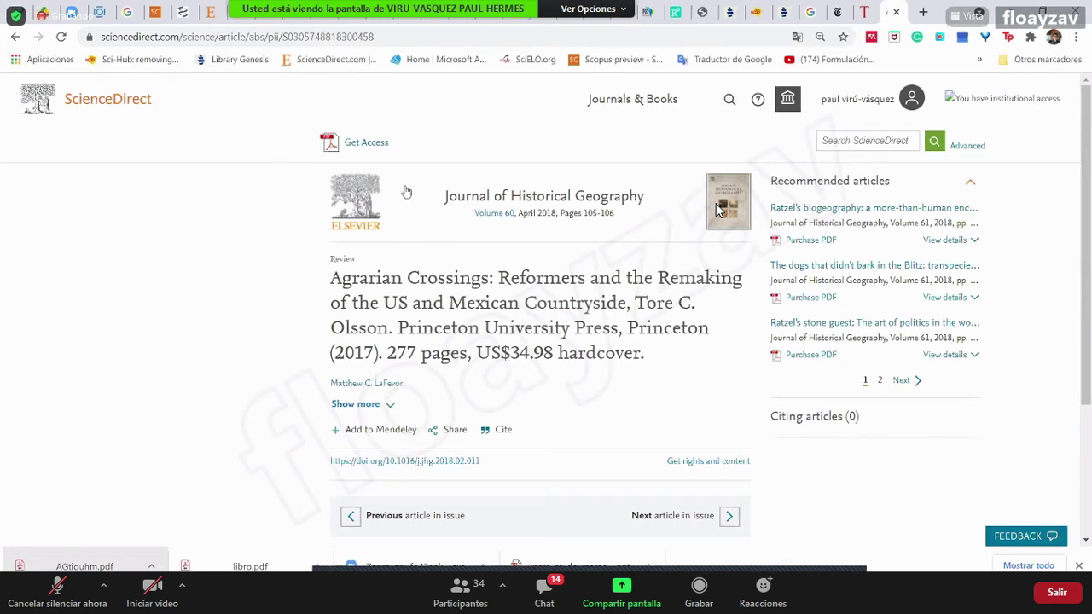
scroll(413, 337, "down", 2)
left_click(376, 333)
scroll(444, 332, "down", 2)
left_click_drag(458, 269, 359, 275)
left_click_drag(490, 287, 359, 274)
triple_click(358, 273)
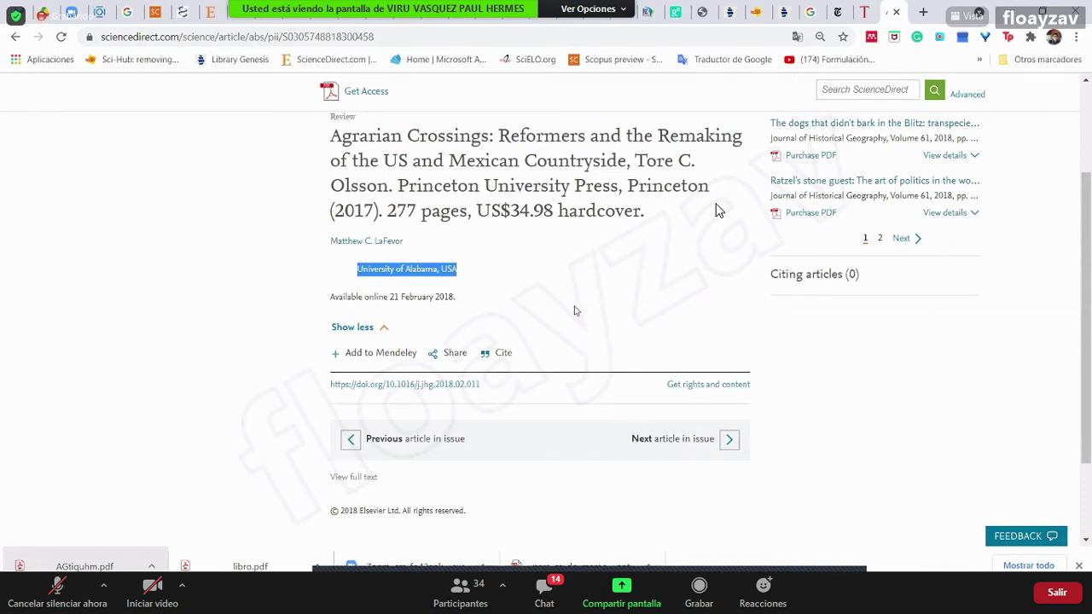
left_click(341, 274)
triple_click(325, 273)
key("alt+Tab")
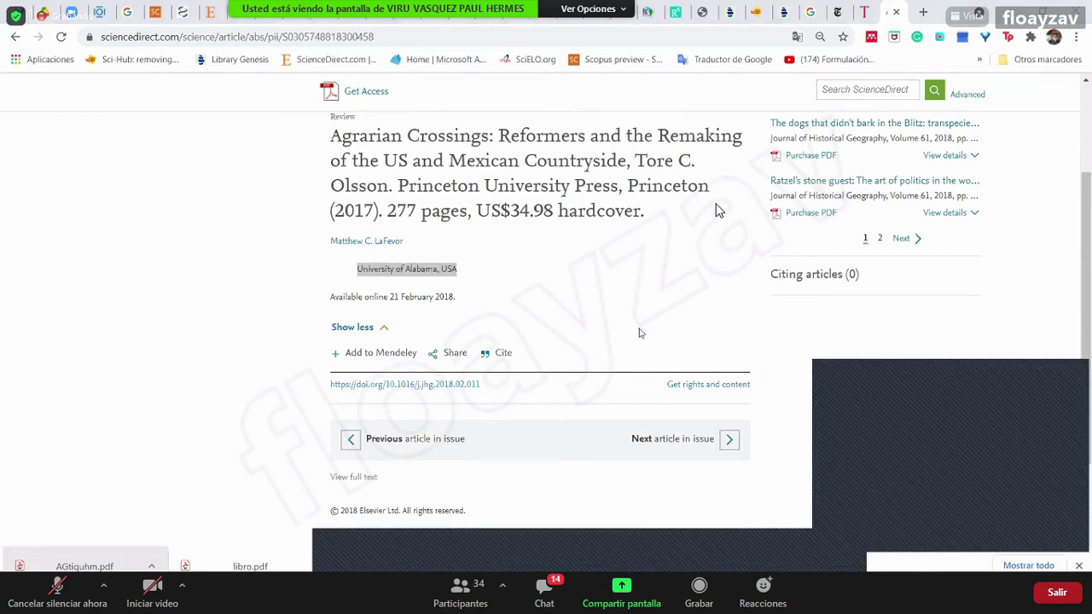
scroll(642, 333, "up", 1)
scroll(642, 334, "up", 2)
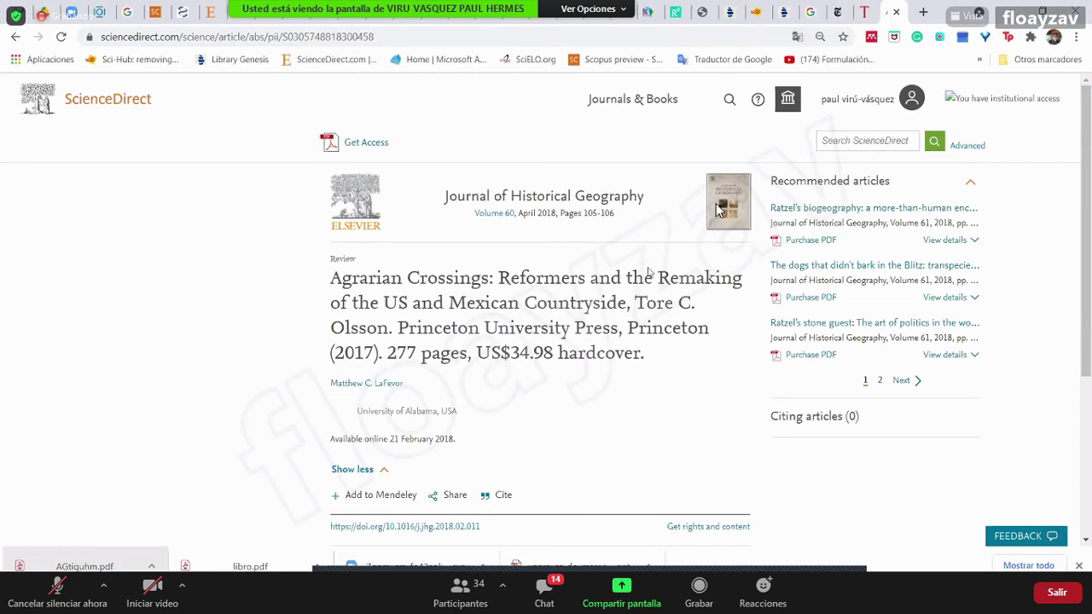
scroll(645, 269, "down", 1)
scroll(636, 267, "up", 1)
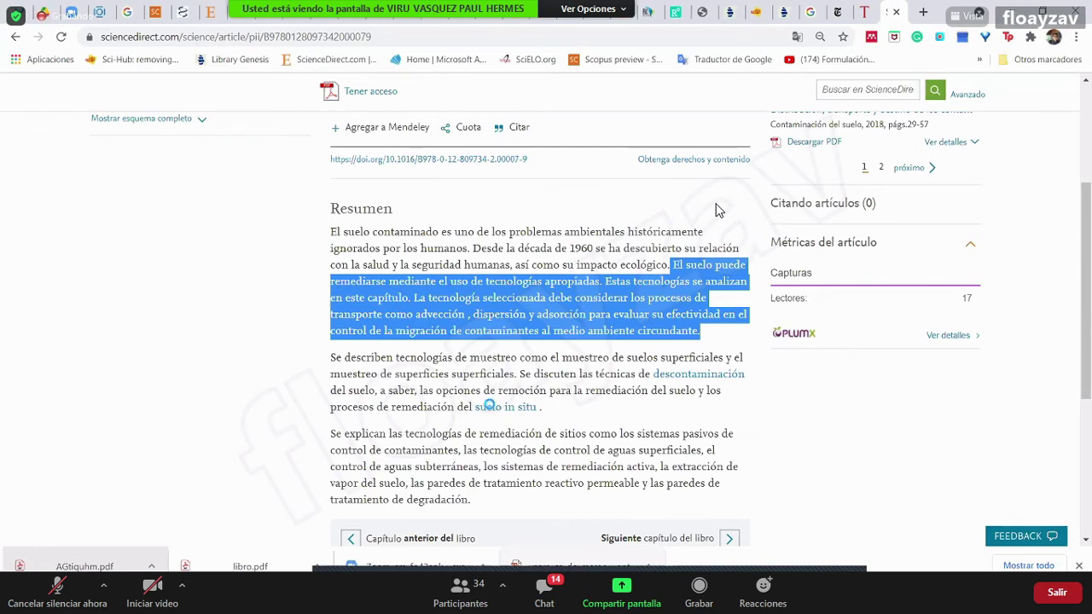
Switch to Word and paste the abstract passage starting "El suelo puede remediarse mediante el uso de tecnologías apropiadas" below the national antecedents
key("alt+Tab")
type("El suelo puede remediarse mediante el uso de tecnologías apropiadas. Estas tecnologías se analizan en este capítulo. La tecnología seleccionada debe considerar los procesos de transporte como advección , dispersión y adsorción para evaluar su efectividad en el control de la migración de contaminantes al medio ambiente circundante.")
scroll(716, 210, "up", 1)
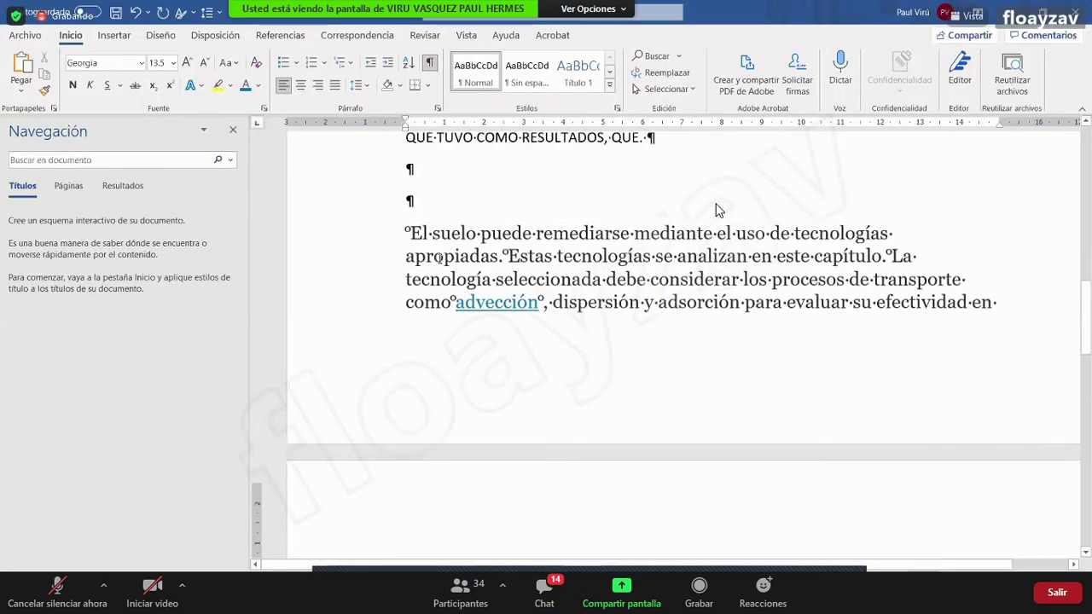
scroll(717, 210, "up", 1)
Justify the pasted soil remediation paragraph and set its line spacing to 1.5
key("ctrl+shift+Up")
key("ctrl+shift+Up")
scroll(717, 209, "down", 10)
scroll(717, 210, "up", 1)
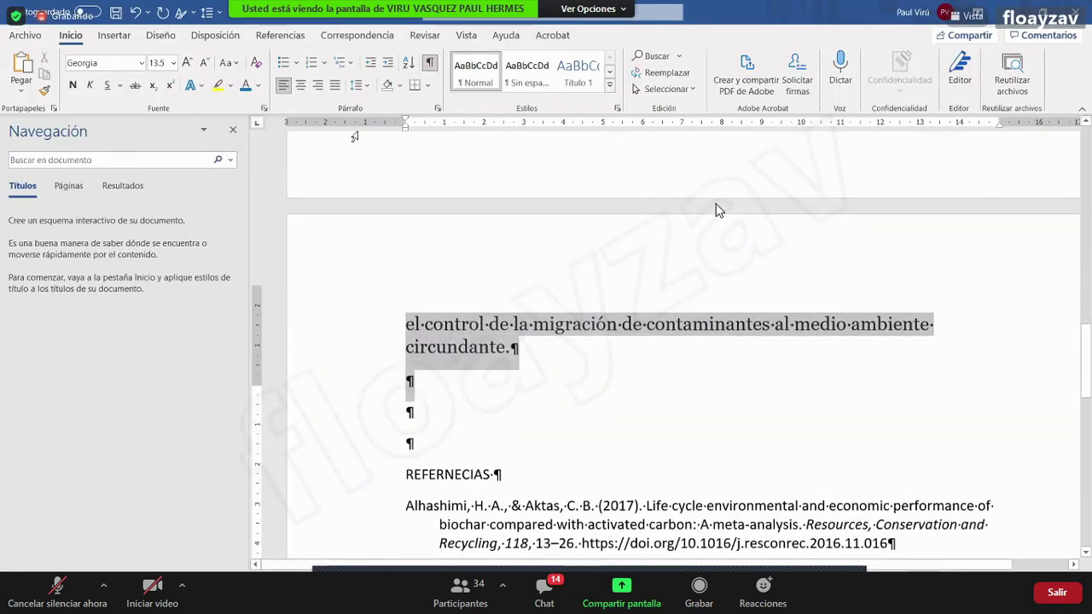
scroll(717, 210, "up", 1)
key("ctrl+j")
key("alt+o")
key("i")
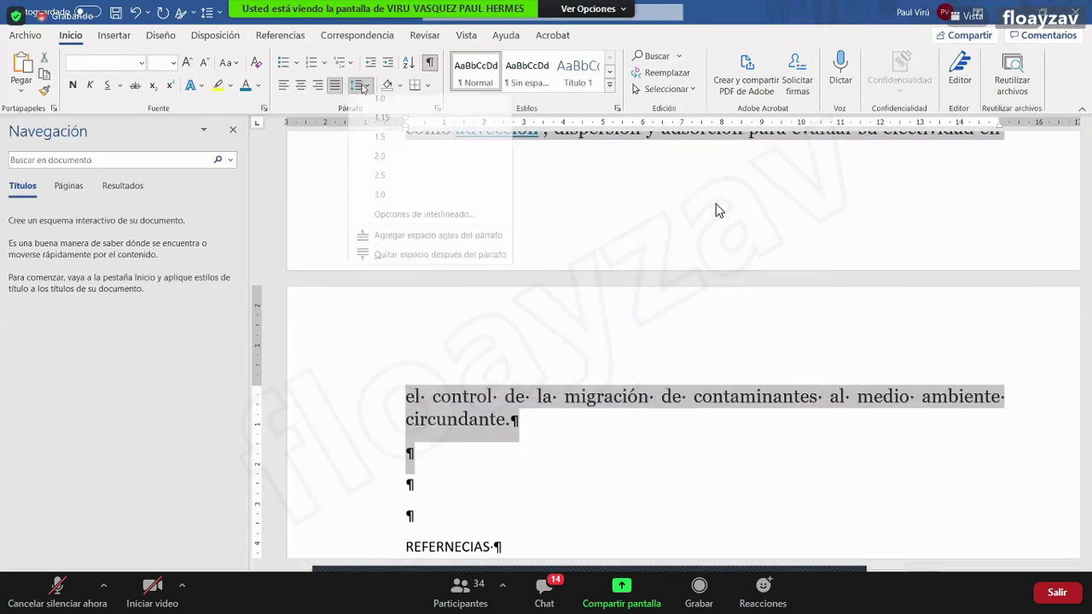
key("Down")
key("Down")
key("Down")
key("Up")
key("Return")
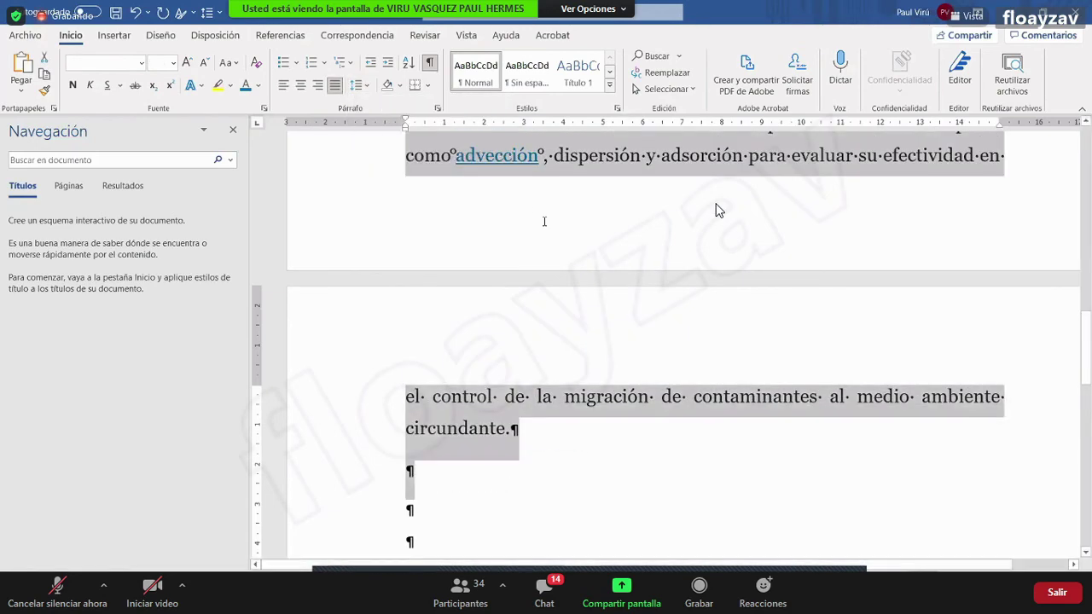
Delete the leading space before "El suelo" and place the cursor at the paragraph's end, after "circundante."
scroll(717, 210, "up", 5)
left_click(411, 358)
key("Delete")
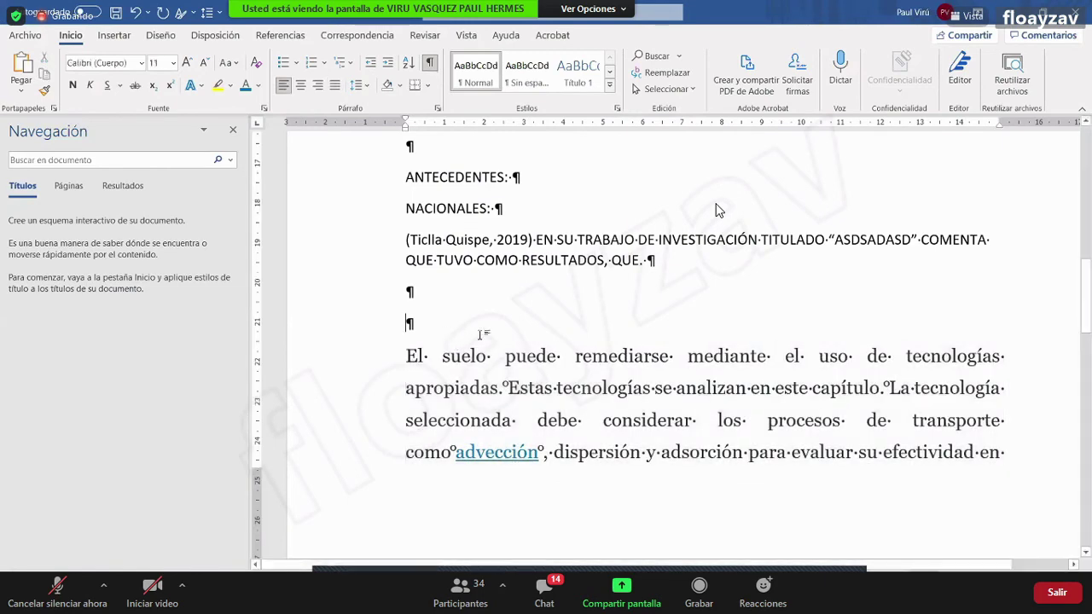
scroll(717, 210, "down", 6)
scroll(717, 210, "down", 1)
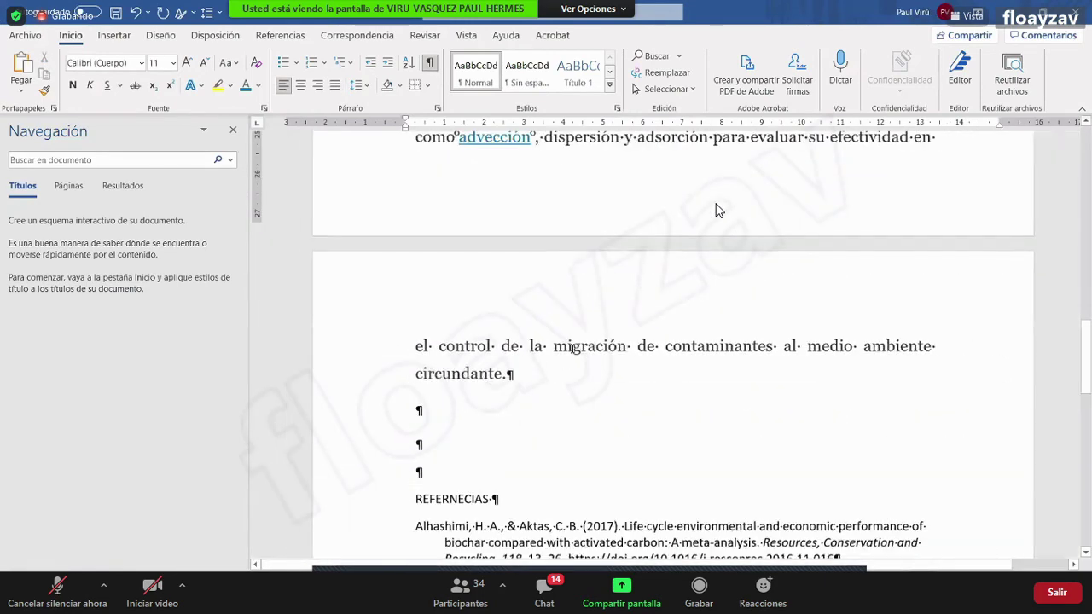
scroll(717, 209, "up", 3)
scroll(717, 210, "down", 1)
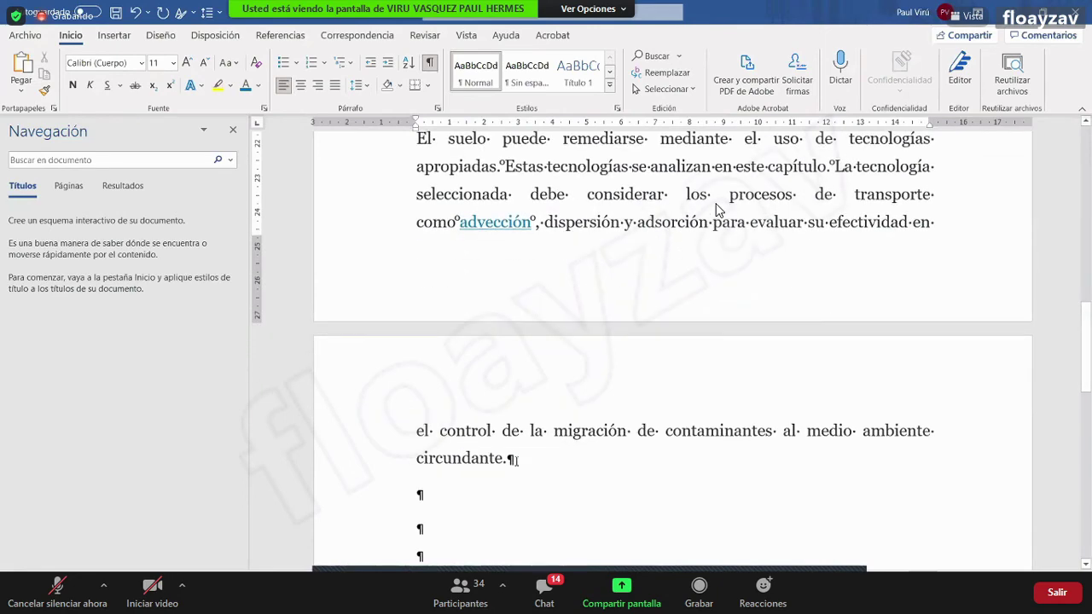
left_click(512, 460)
Return to the "Tecnologías de remediación de suelos" chapter on ScienceDirect and open the Mendeley web importer for it
key("alt+Tab")
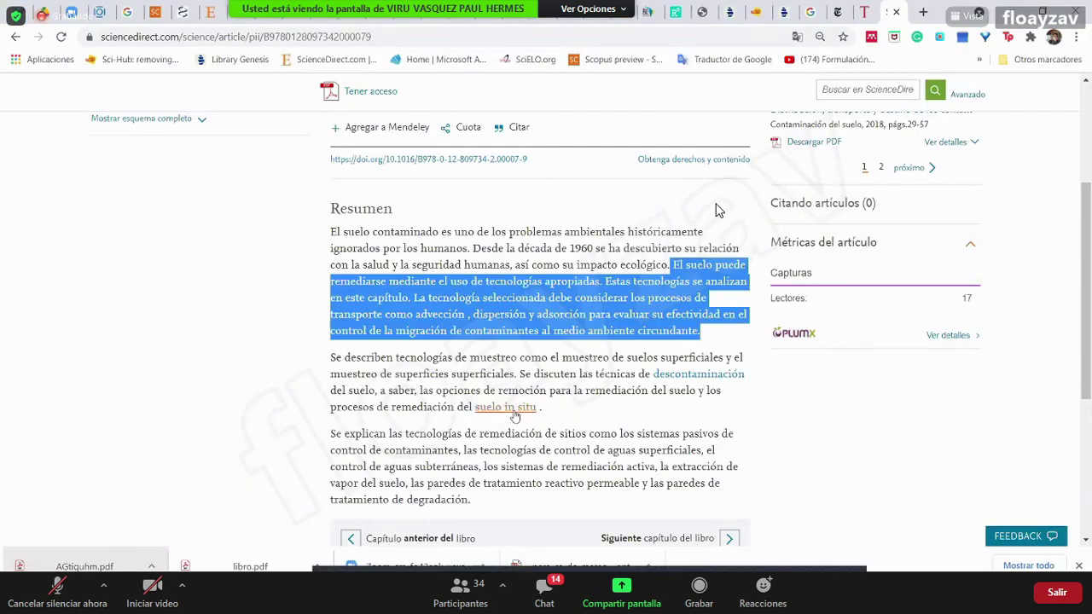
scroll(394, 139, "up", 3)
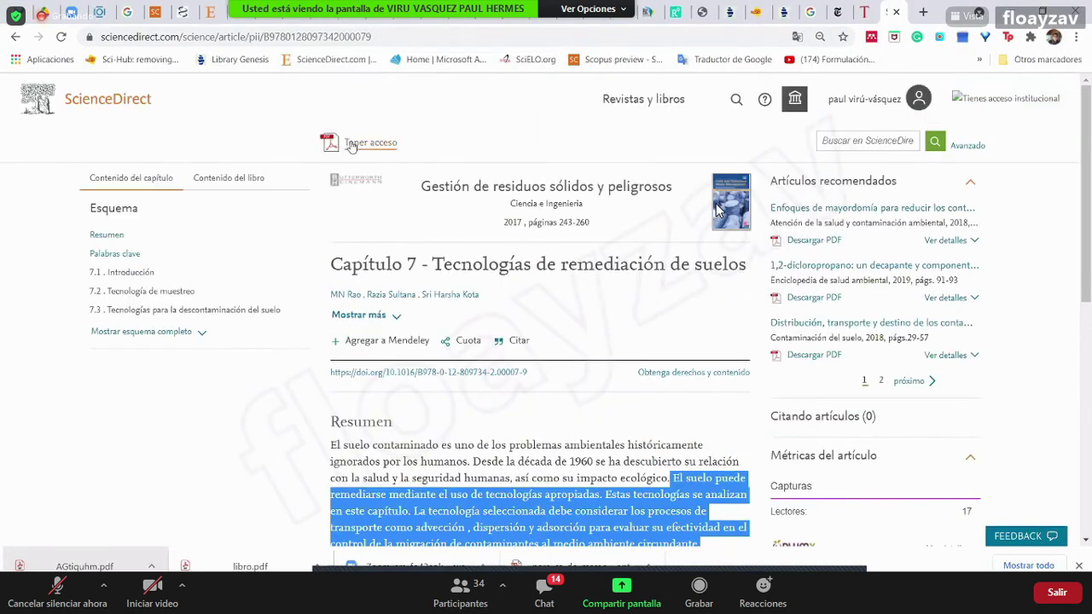
scroll(359, 145, "down", 1)
scroll(521, 335, "up", 1)
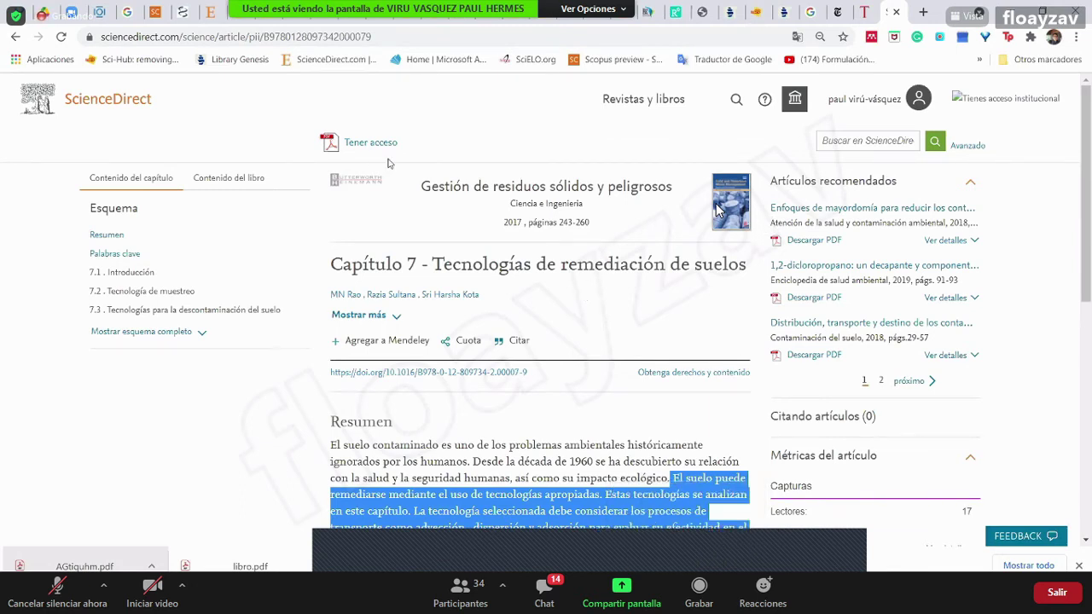
scroll(540, 331, "down", 2)
scroll(717, 210, "down", 1)
scroll(717, 211, "up", 3)
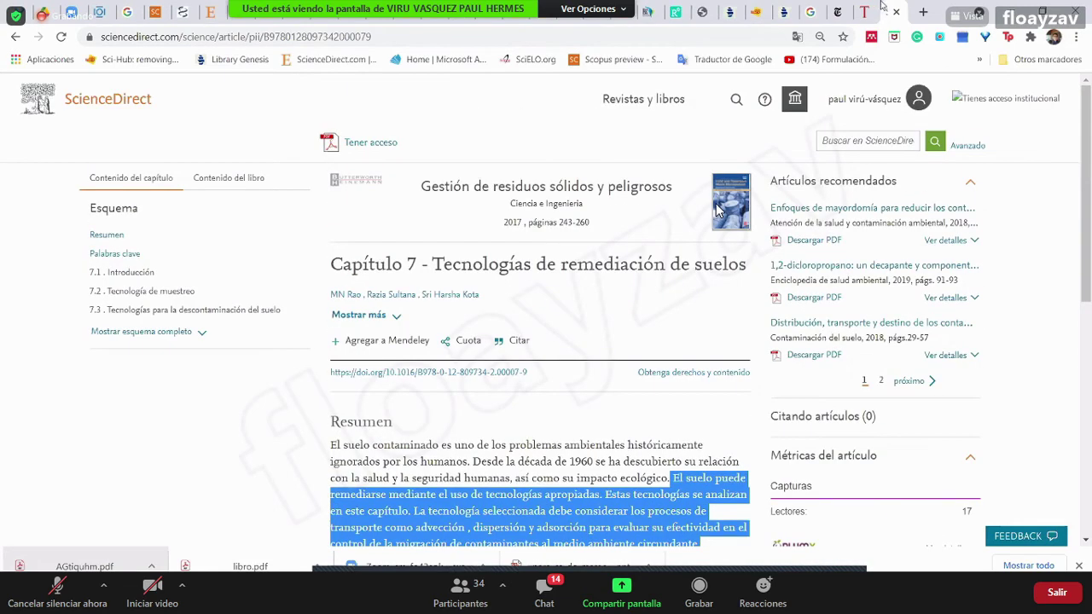
left_click(865, 97)
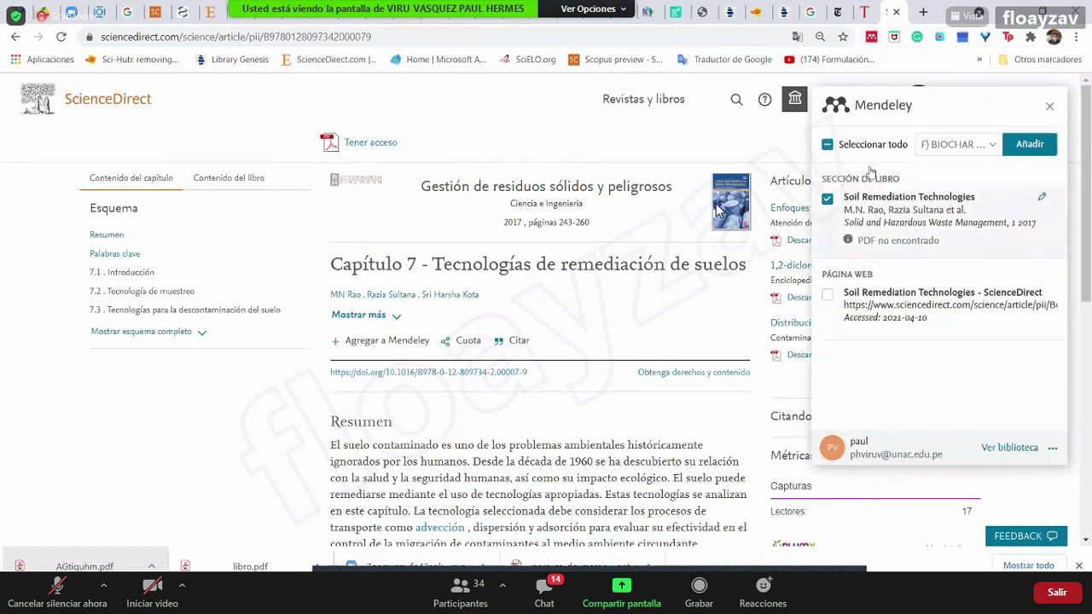
Look through the importer's destination collections and groups, keeping F) BIOCHAR EM as the chosen collection
left_click(977, 157)
scroll(913, 290, "down", 5)
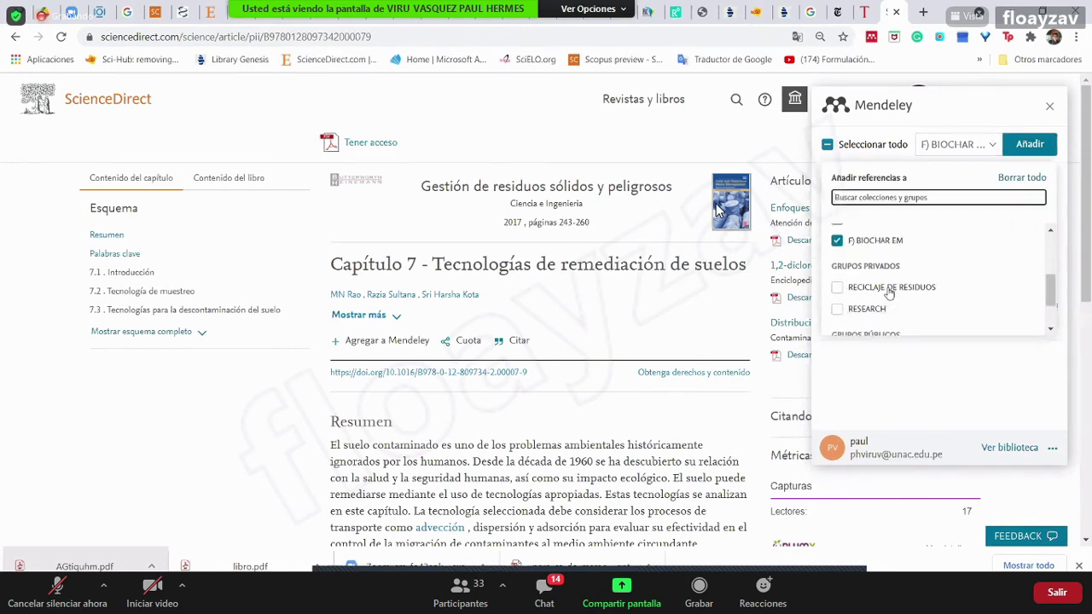
left_click(837, 240)
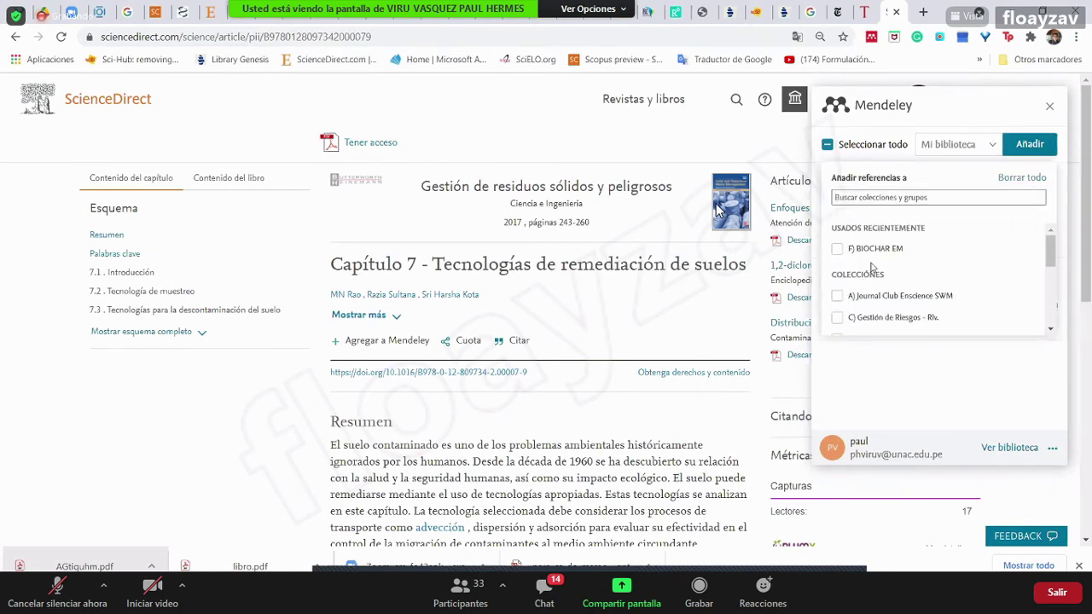
scroll(874, 266, "down", 5)
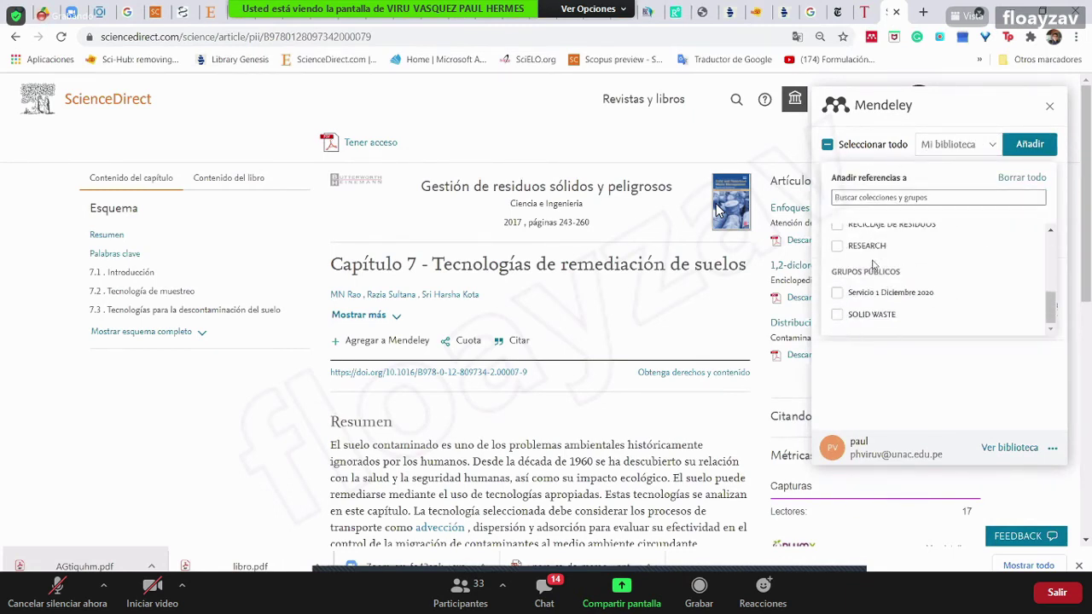
left_click(843, 316)
left_click(843, 316)
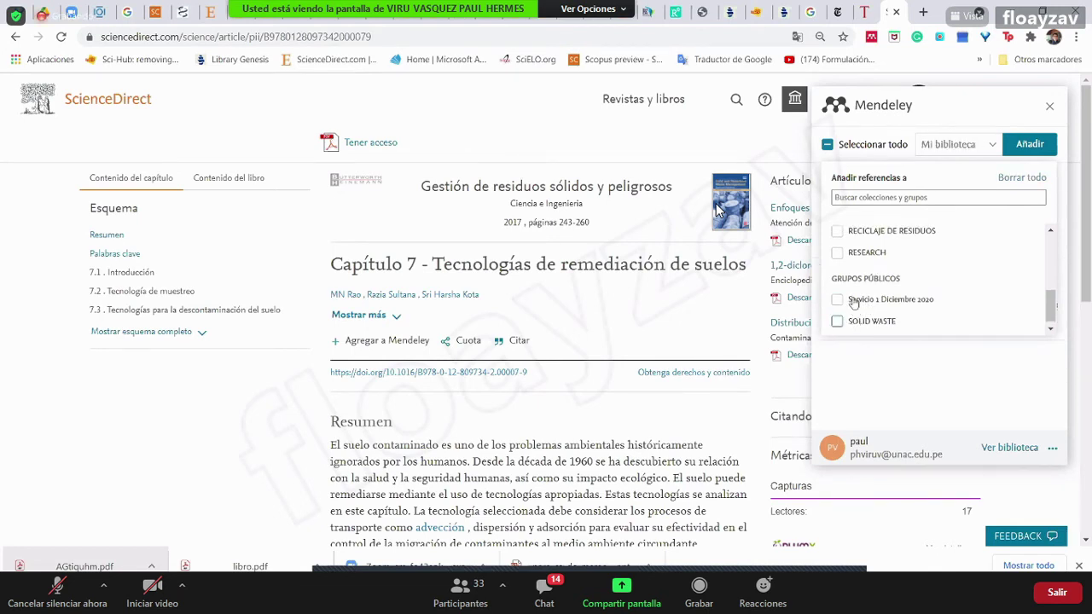
scroll(856, 307, "up", 5)
left_click(837, 248)
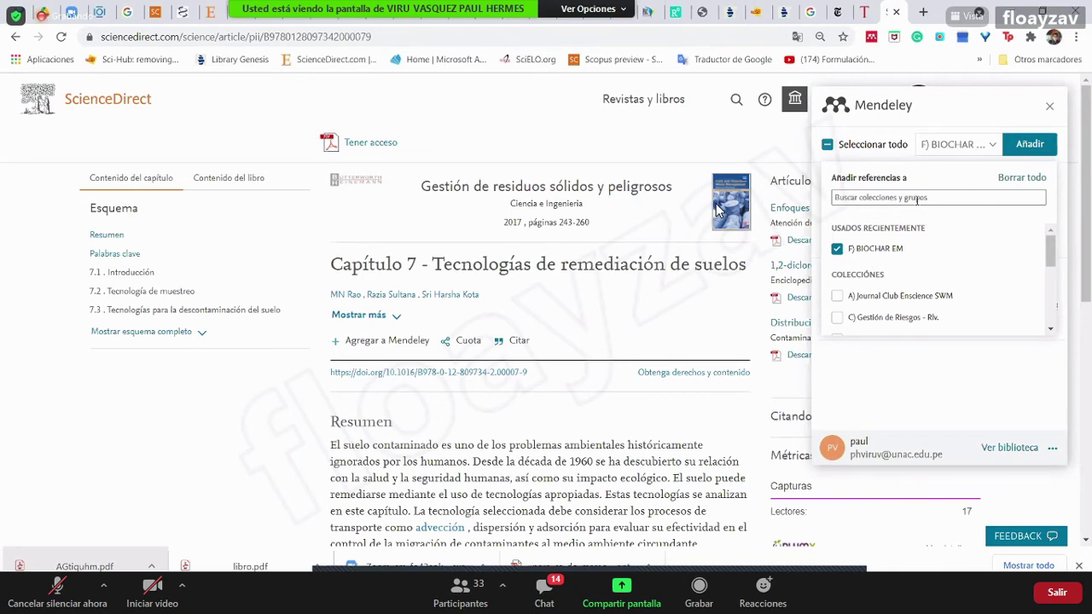
Select all detected references and open the "Soil Remediation Technologies" entry for editing, keeping Sección de Libro as its reference type
left_click(830, 150)
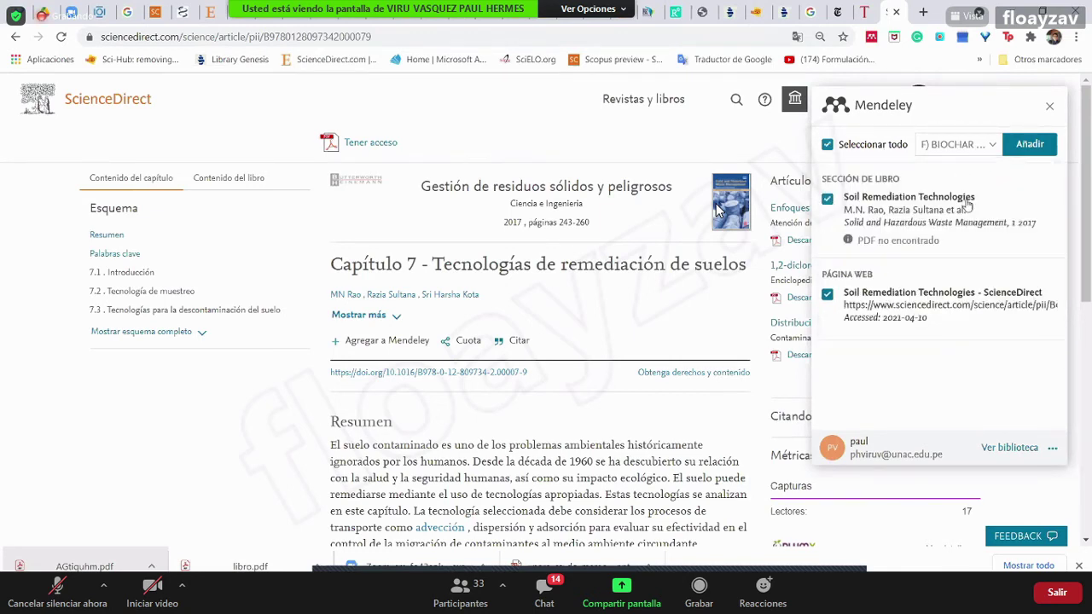
left_click(1043, 203)
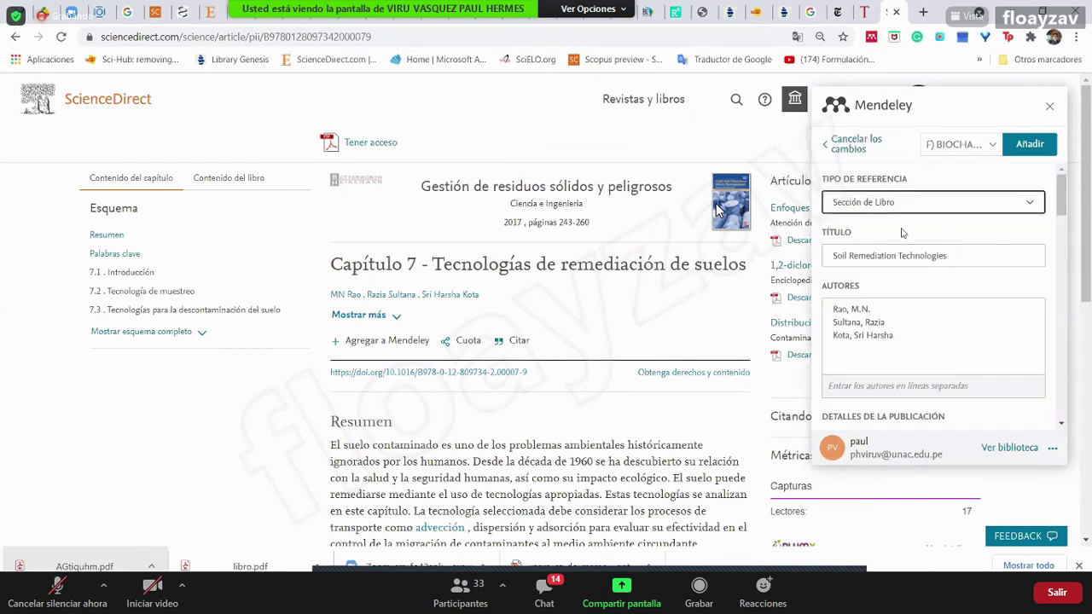
left_click(950, 210)
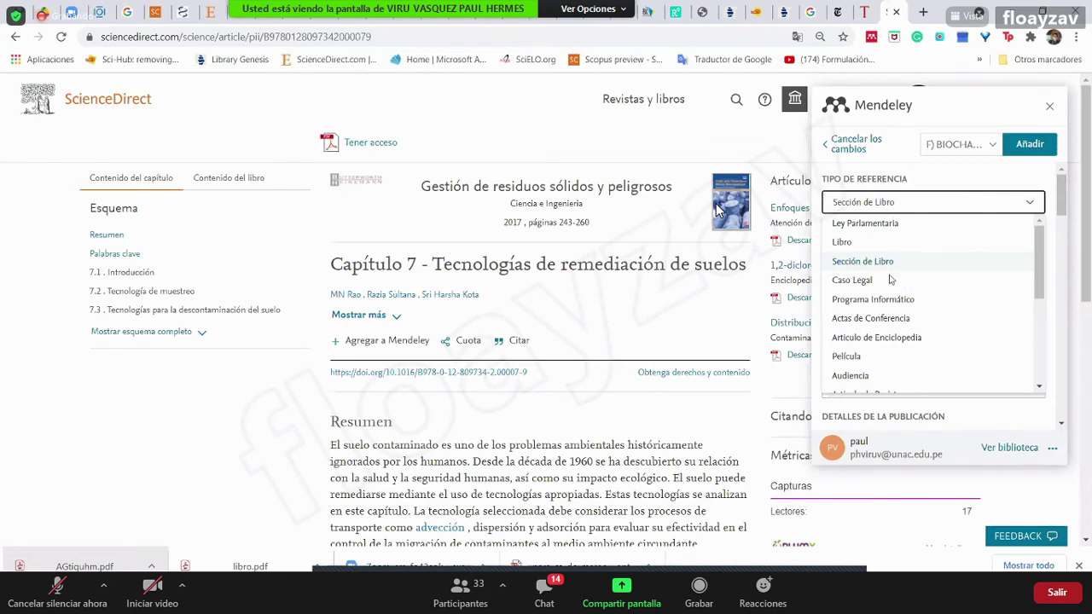
scroll(892, 290, "down", 5)
scroll(894, 324, "up", 5)
left_click(885, 262)
Check the entry's title, authors and book name, and open the book's page from its cover in a new tab
left_click(966, 256)
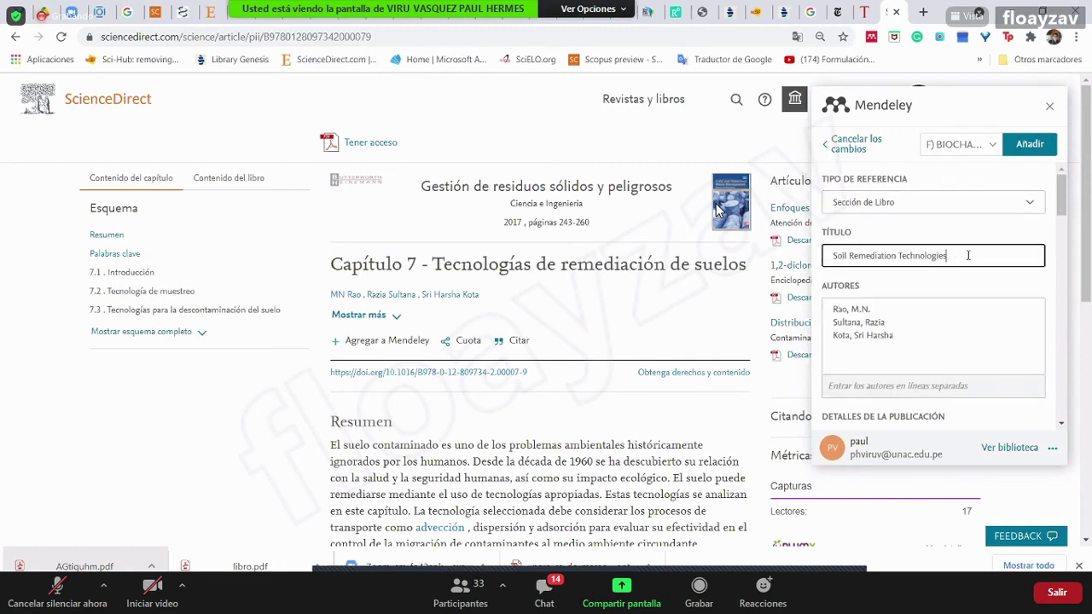
left_click(896, 322)
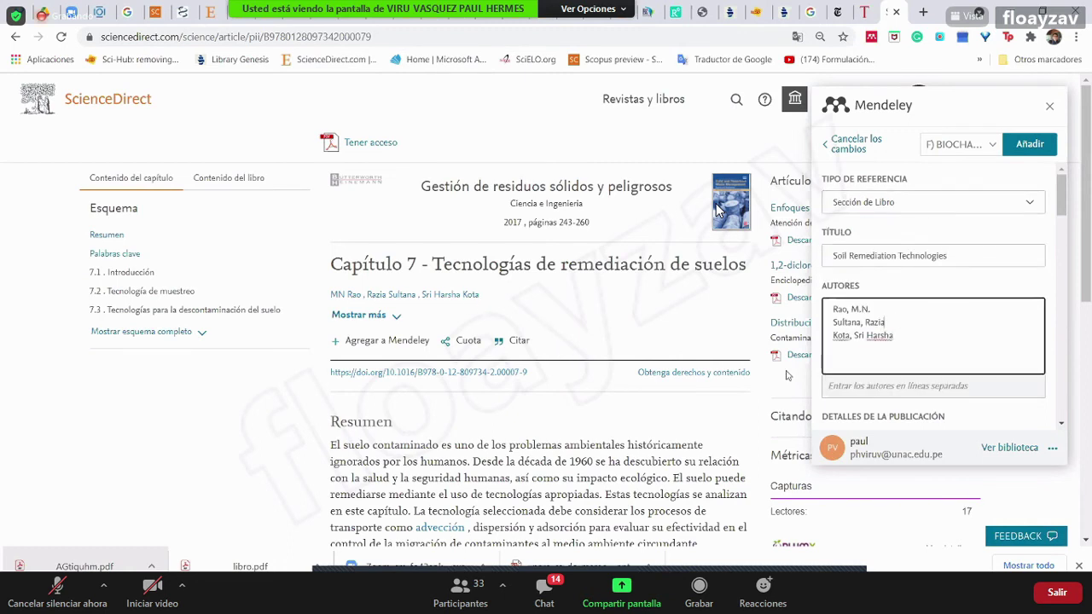
scroll(919, 325, "down", 3)
left_click_drag(990, 245, 853, 245)
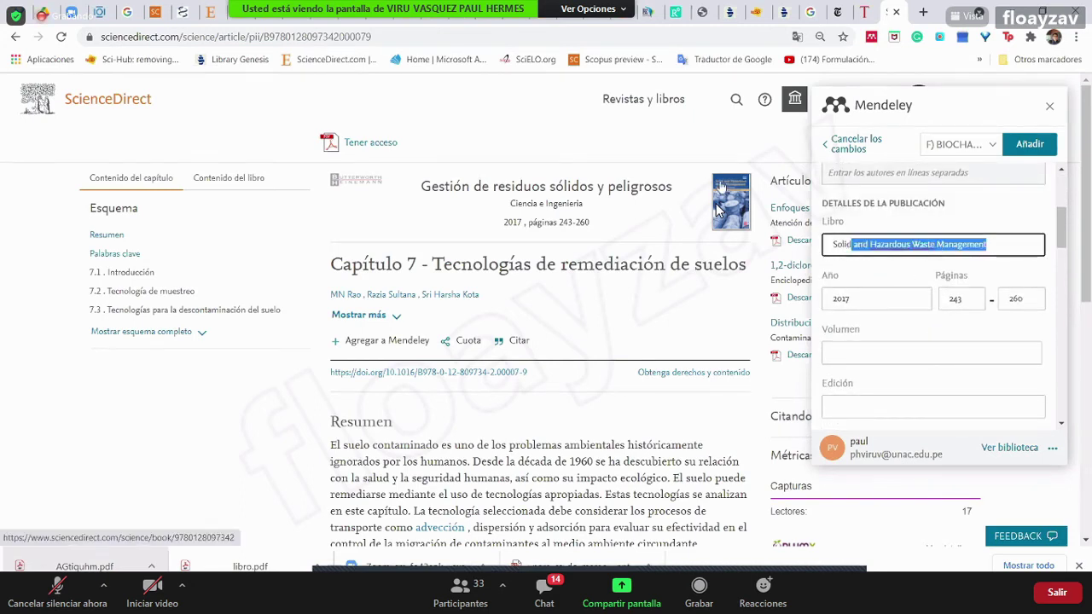
right_click(721, 184)
left_click(772, 190)
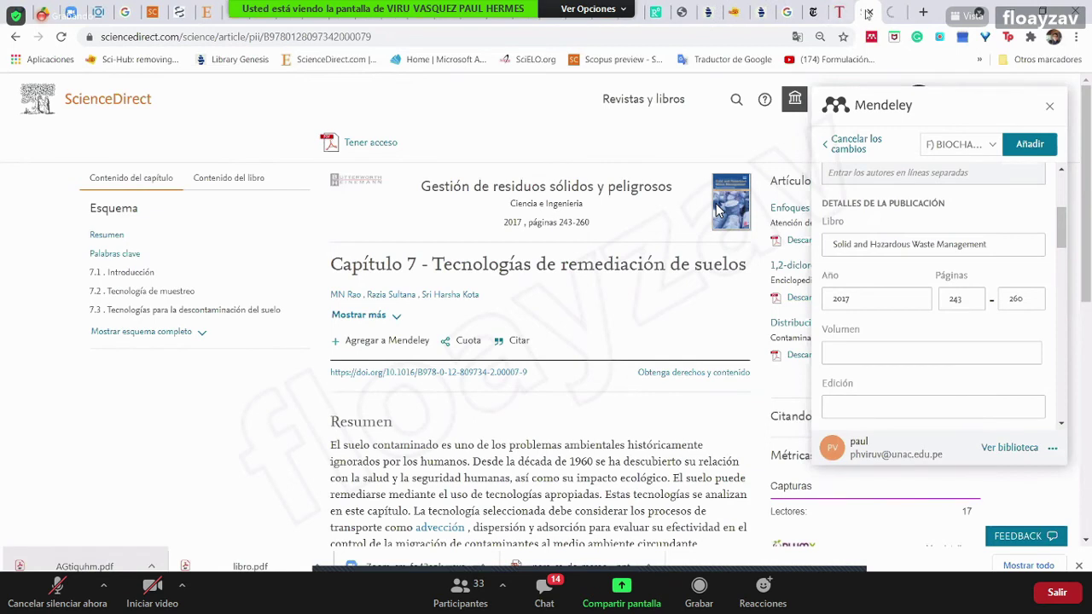
left_click(893, 10)
Check the entry's book title and compare its publication year with the one on the chapter page
left_click_drag(852, 245, 995, 246)
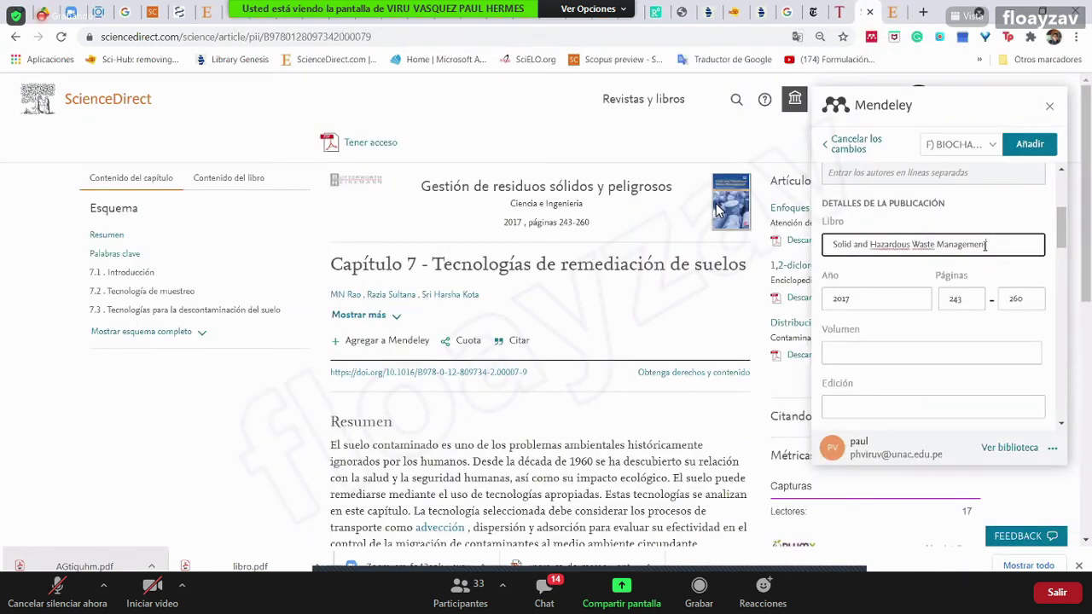
left_click(914, 298)
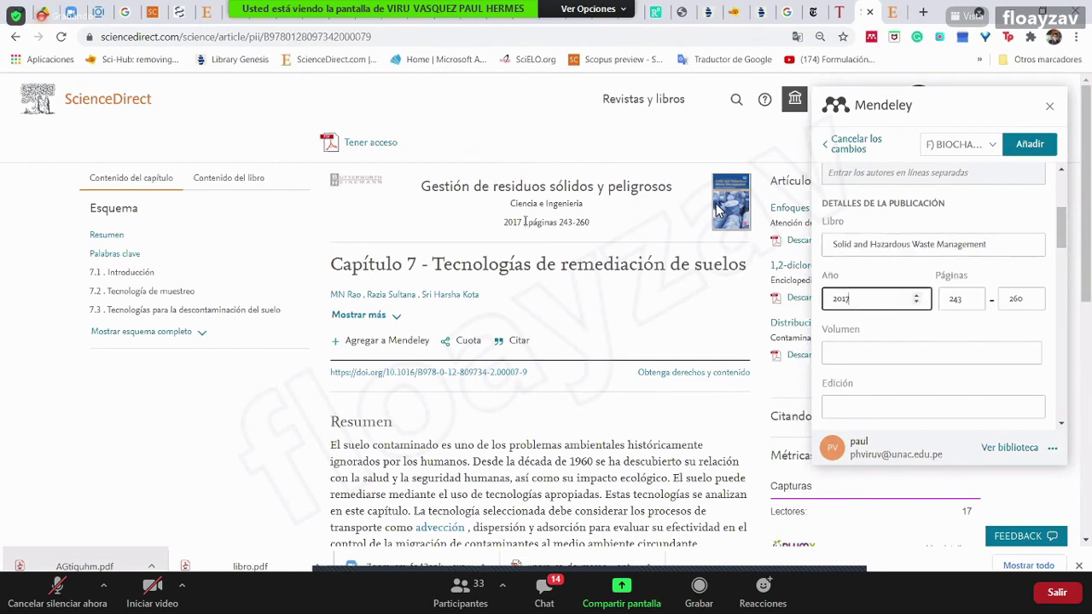
double_click(512, 222)
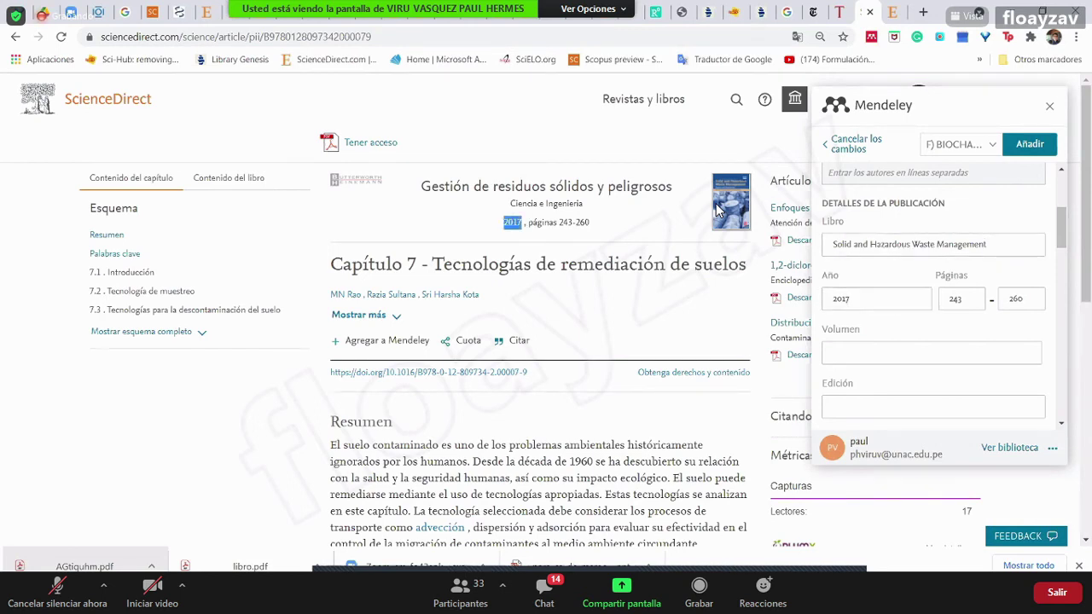
Review the entry's volume, edition, editors and remaining publication fields, and add the reference to the F) BIOCHAR EM collection
left_click(880, 350)
scroll(880, 333, "down", 2)
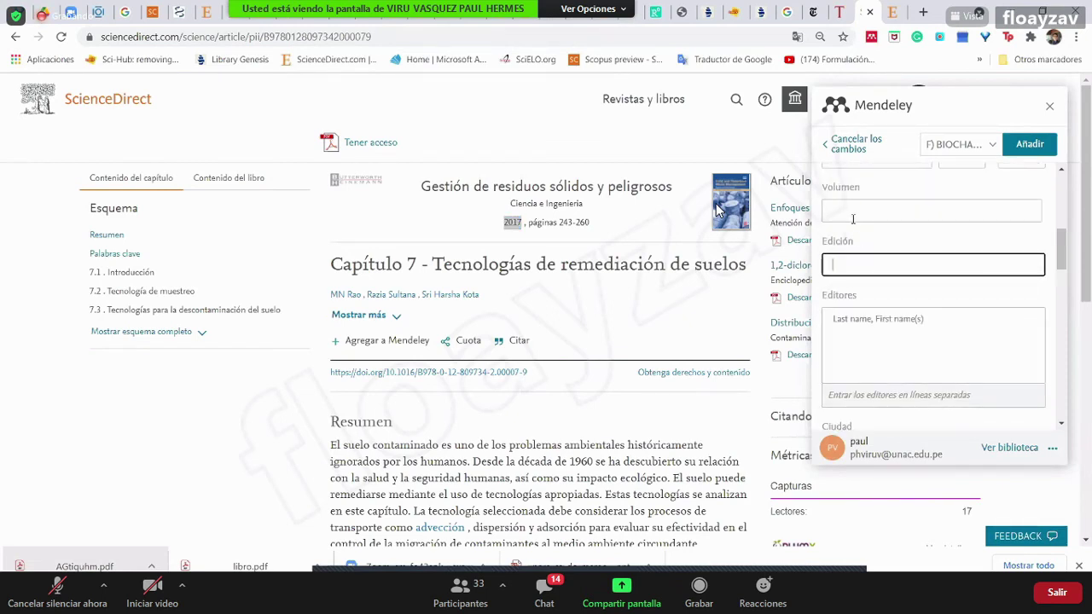
left_click(866, 266)
scroll(867, 281, "down", 5)
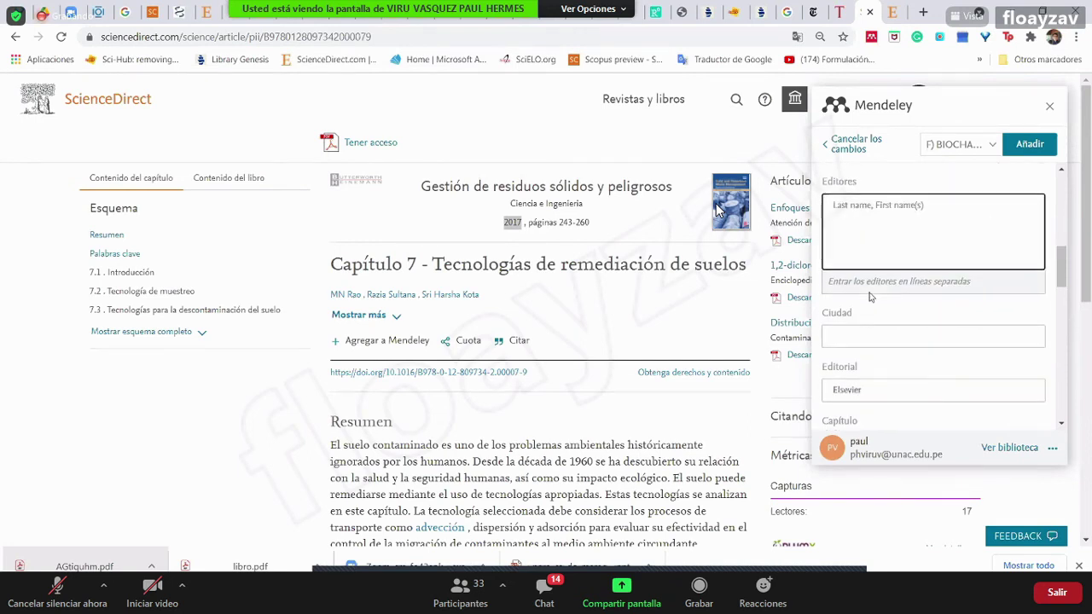
scroll(864, 311, "down", 5)
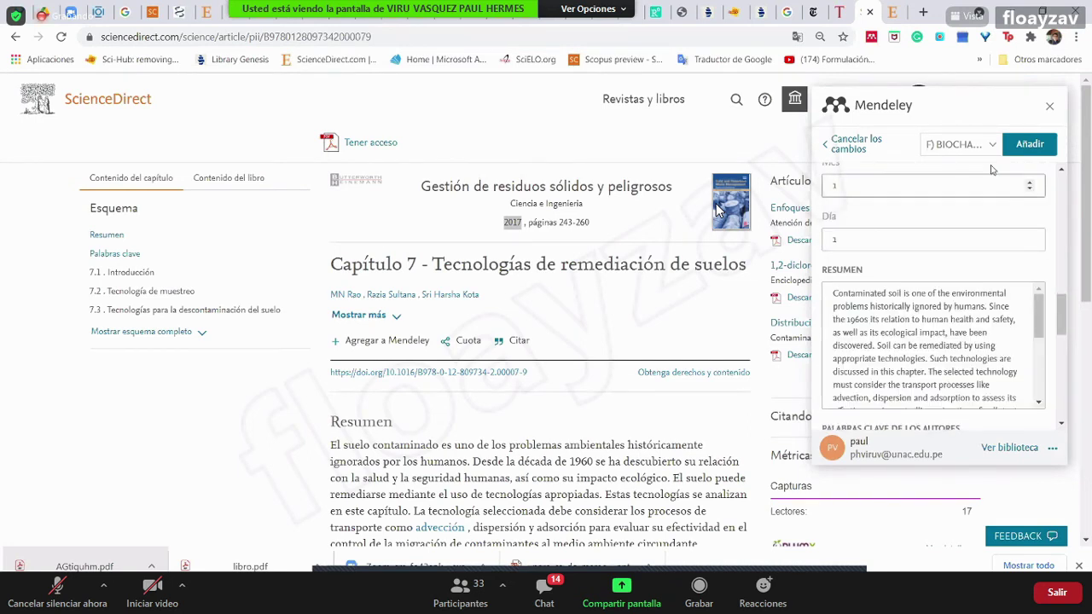
left_click(1028, 157)
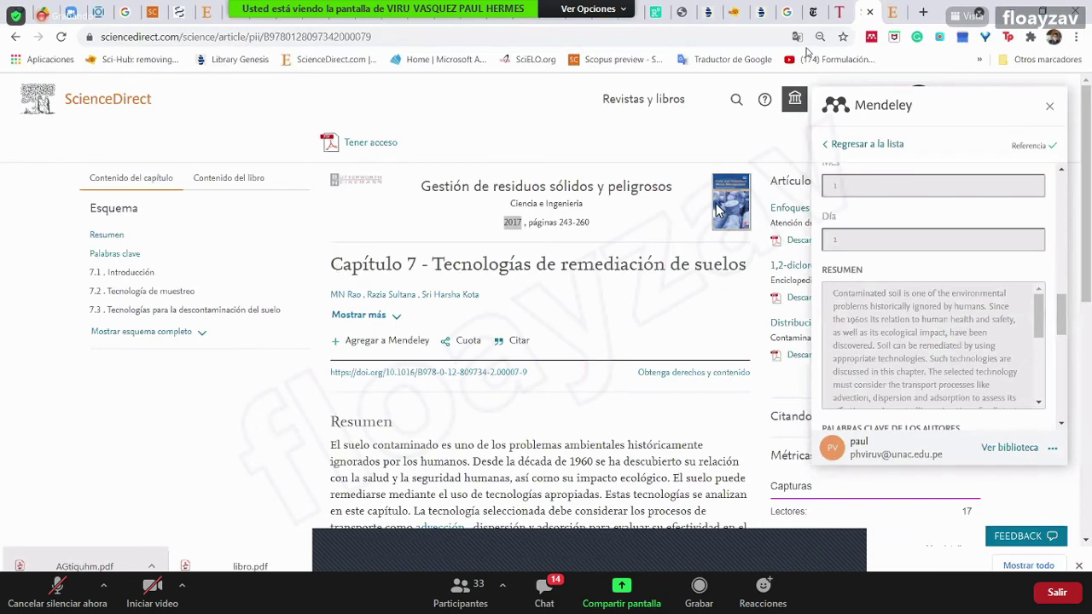
Show the chapter page in its original English and copy "Chapter 7 - Soil Remediation Techn" from the chapter heading
left_click(797, 37)
left_click(620, 63)
left_click_drag(331, 265, 627, 262)
key("ctrl+c")
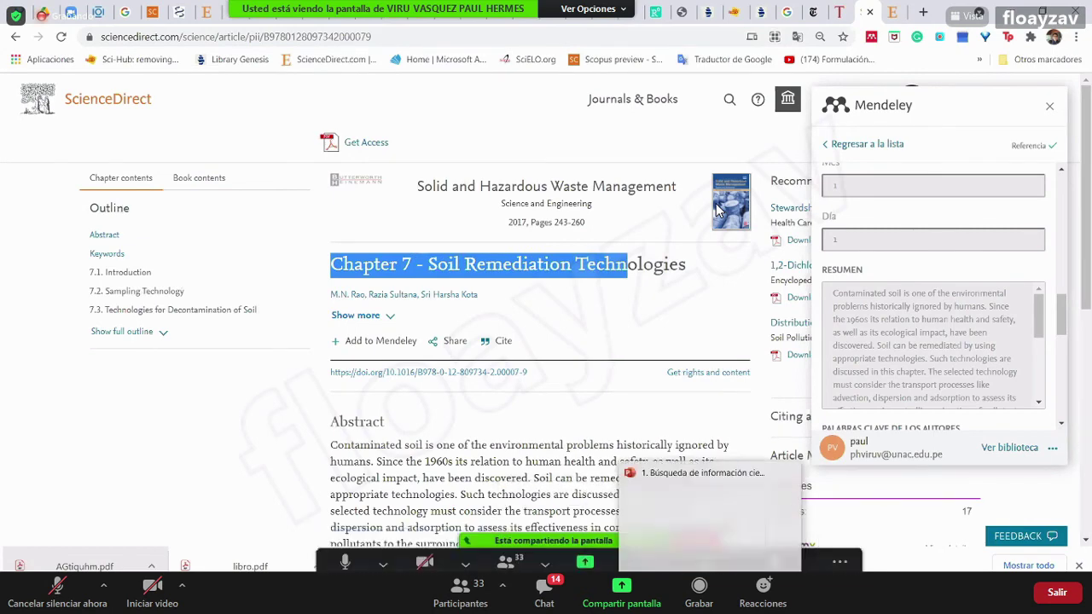
Switch to Word and try to cite the chapter after "circundante" by searching Mendeley for the copied heading text
left_click(576, 536)
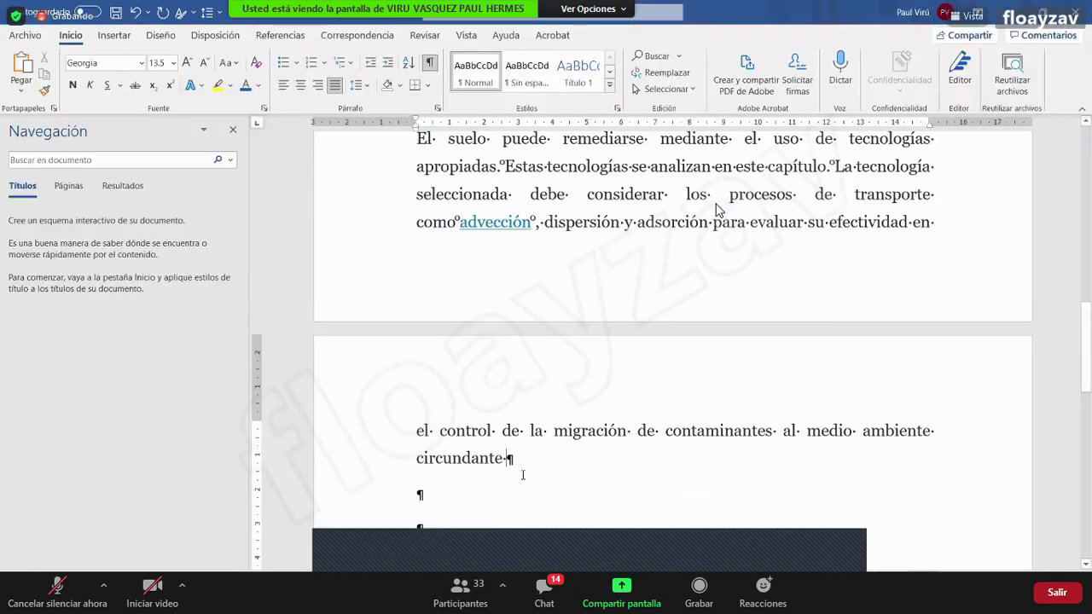
left_click(280, 35)
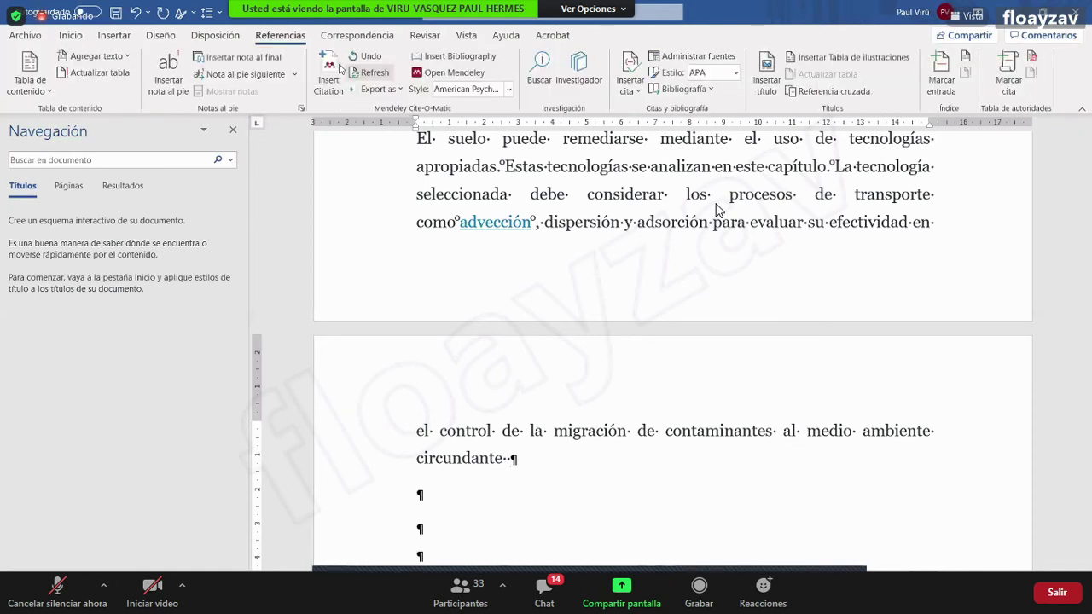
left_click(329, 75)
key("ctrl+v")
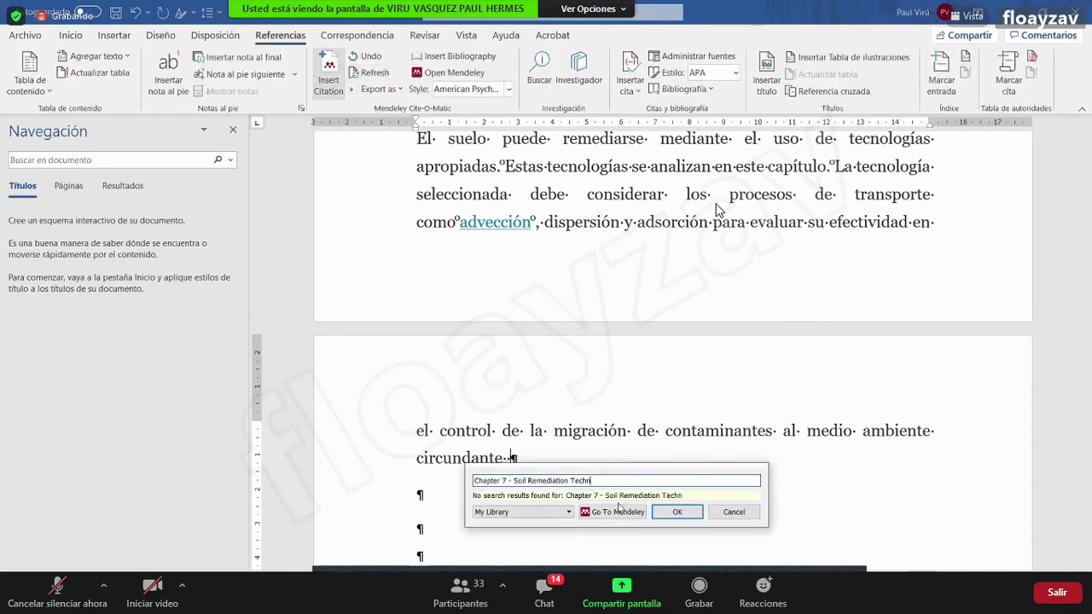
key("Escape")
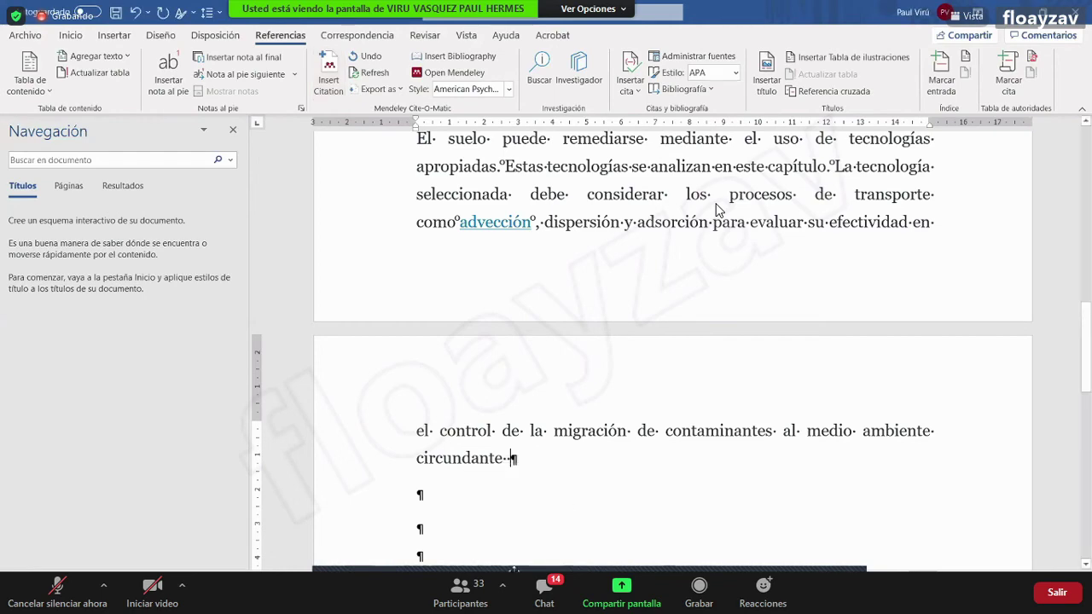
Switch to Mendeley Desktop, sync the library and return to the Word document
key("alt+Tab")
left_click(151, 62)
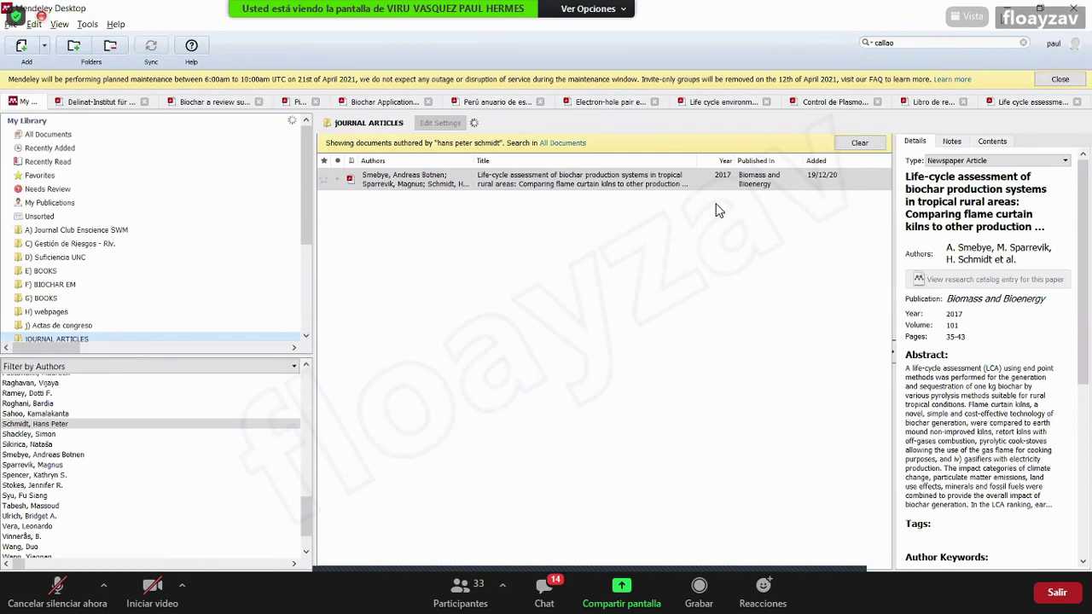
key("alt+Tab")
Retry the citation search for "Chapter 7 - Soil Remediation Techn" in My Library
key("alt+m")
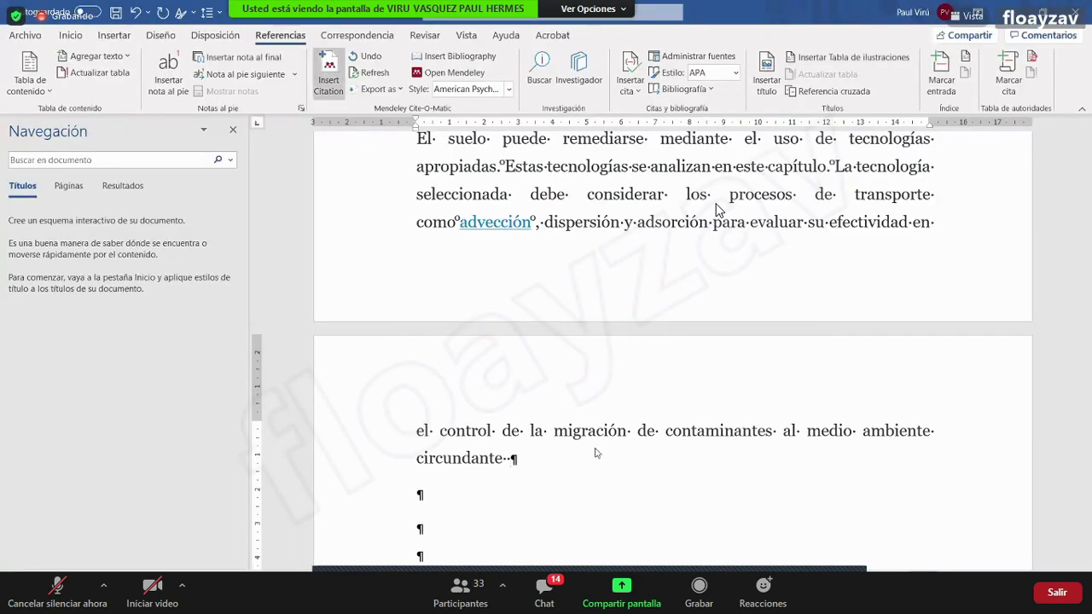
key("ctrl+v")
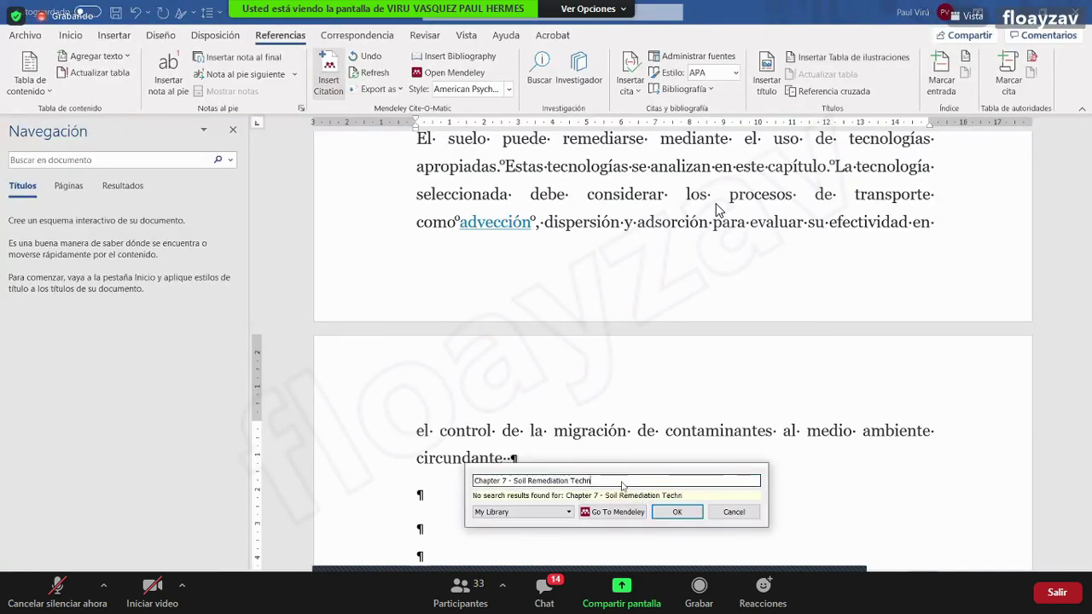
key("Escape")
left_click(329, 76)
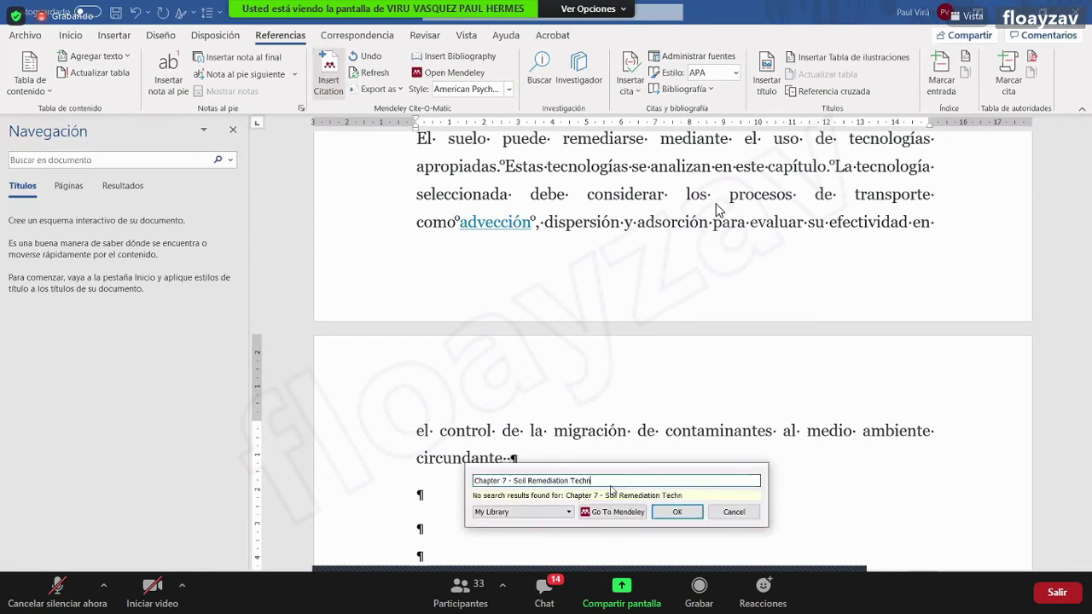
key("Escape")
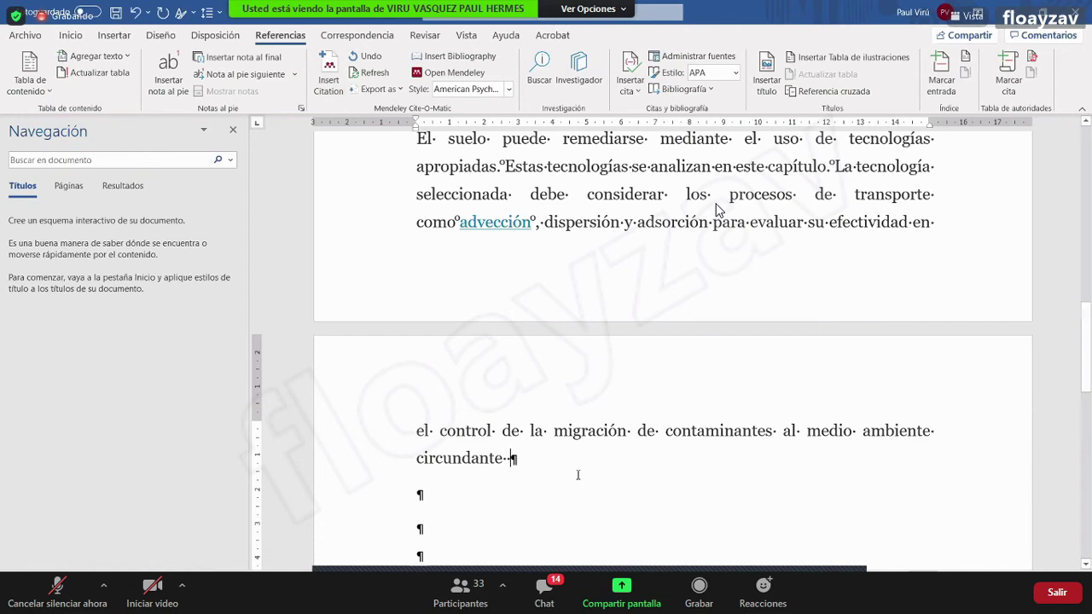
Undo the text pasted after "circundante" and try a citation search for "chapter 7"
key("ctrl+v")
key("ctrl+z")
key("alt+m")
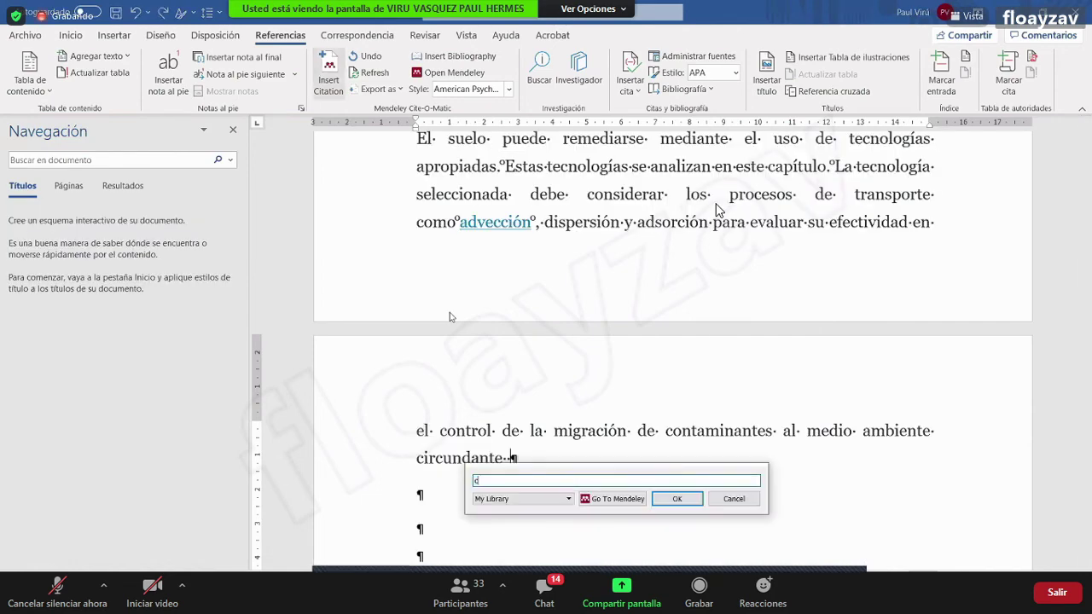
type("chapter 7")
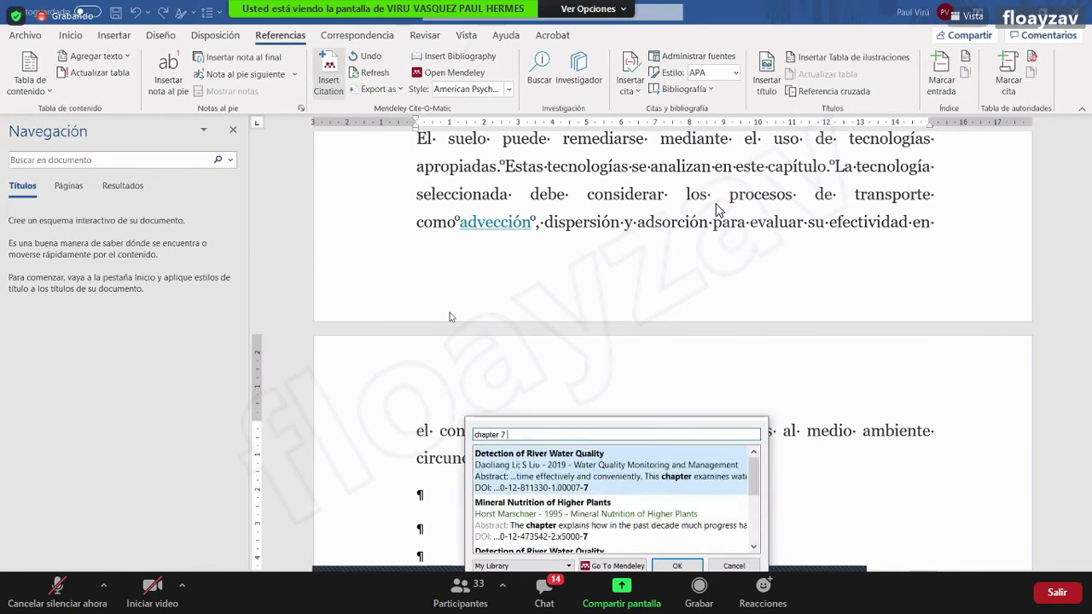
left_click(734, 565)
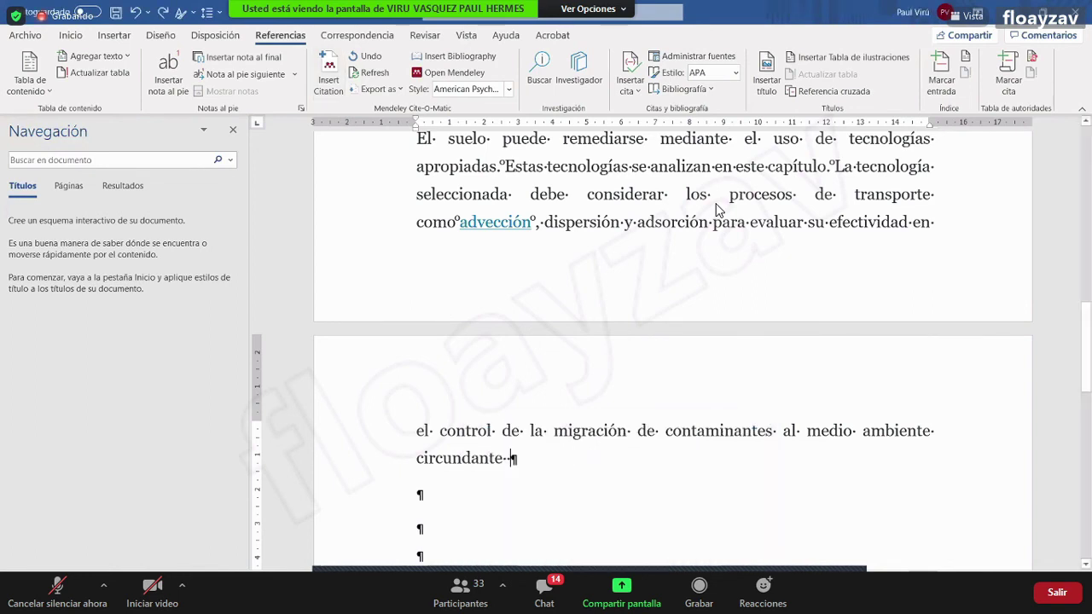
Return to the ScienceDirect page, check the imported entry's title and copy "Soil Remediation Technologies" from the chapter heading
left_click(435, 525)
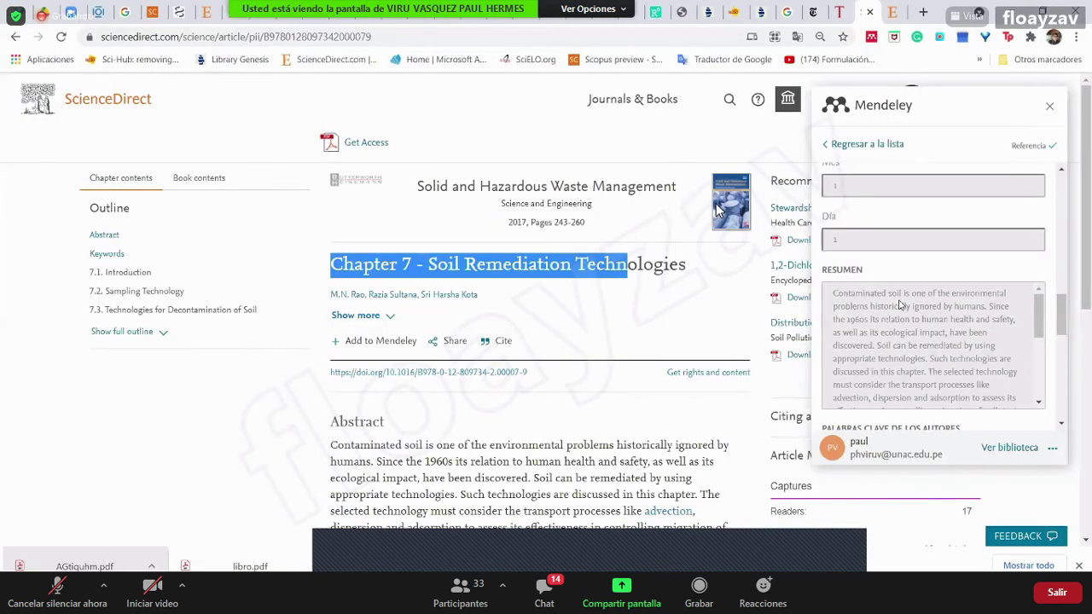
scroll(938, 254, "up", 5)
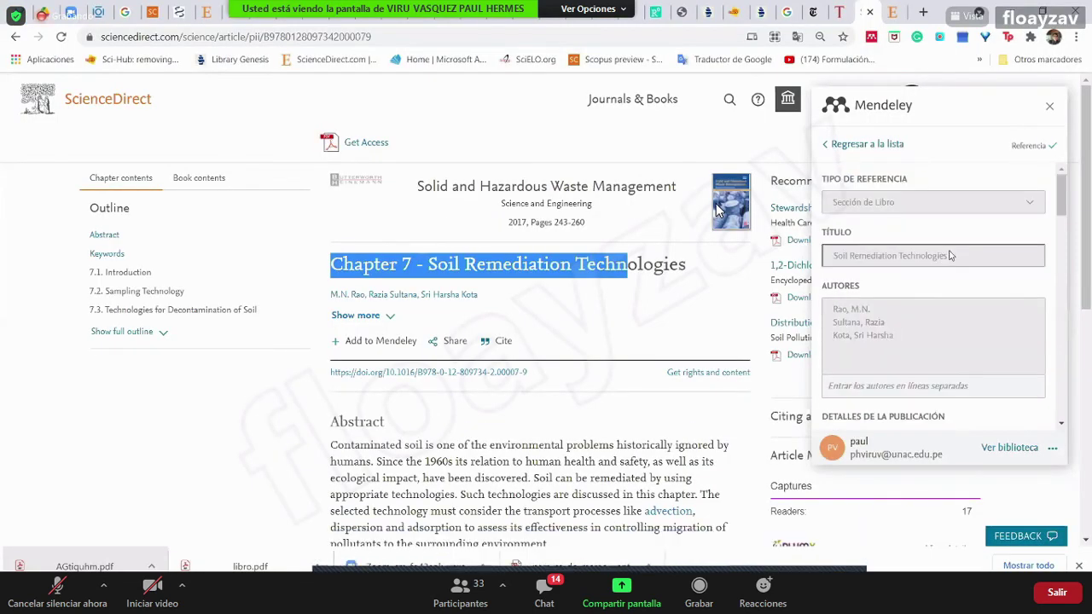
left_click_drag(965, 253, 836, 291)
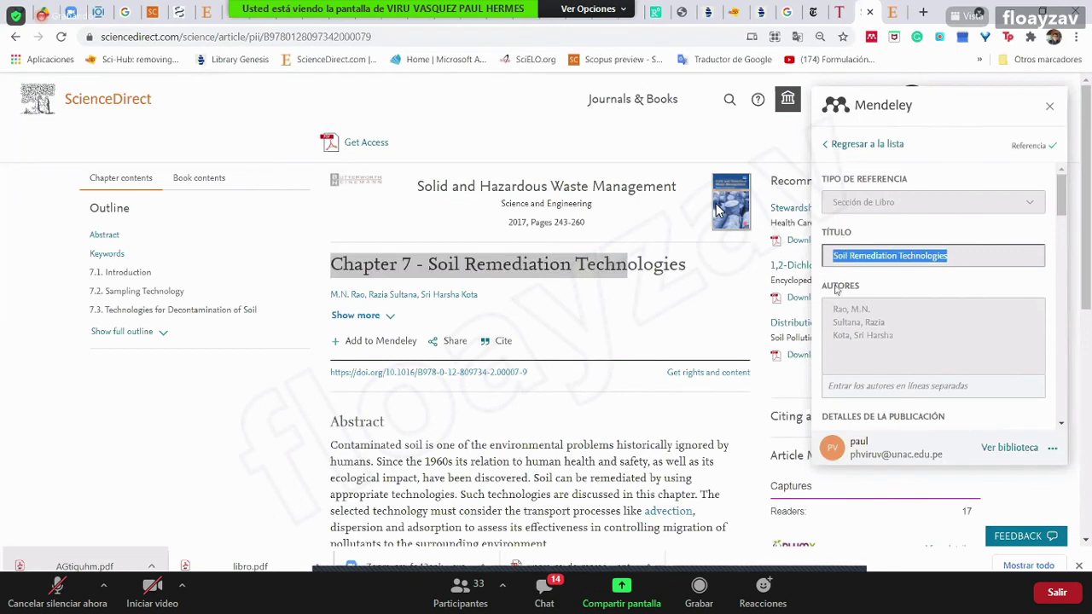
left_click_drag(428, 264, 687, 261)
key("ctrl+c")
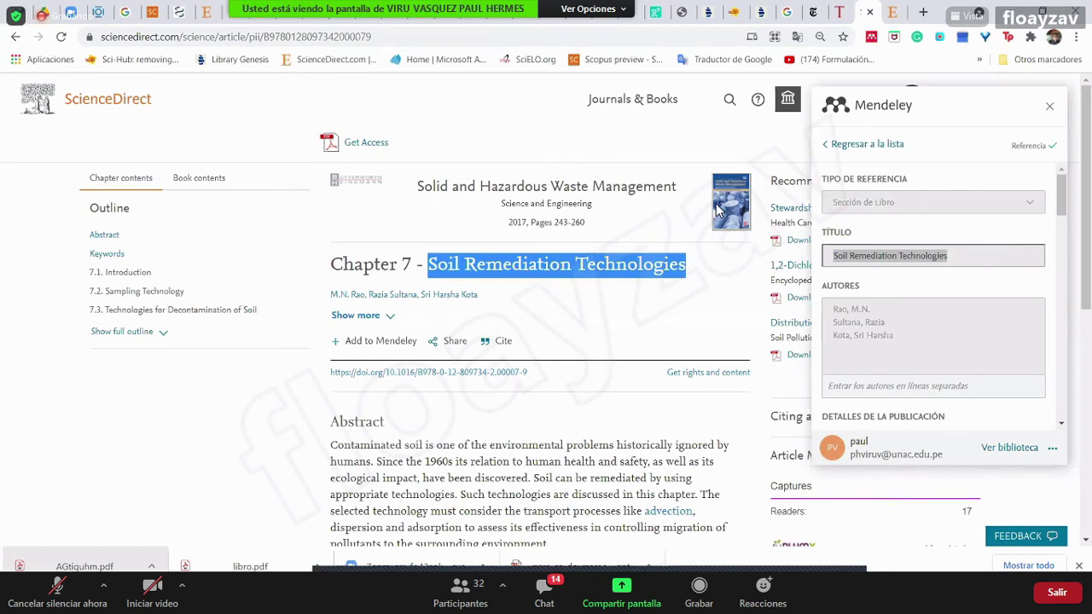
Switch back to Word and try to cite "Soil Remediation Technologies" after "circundante" through the Mendeley citation search
key("alt+Tab")
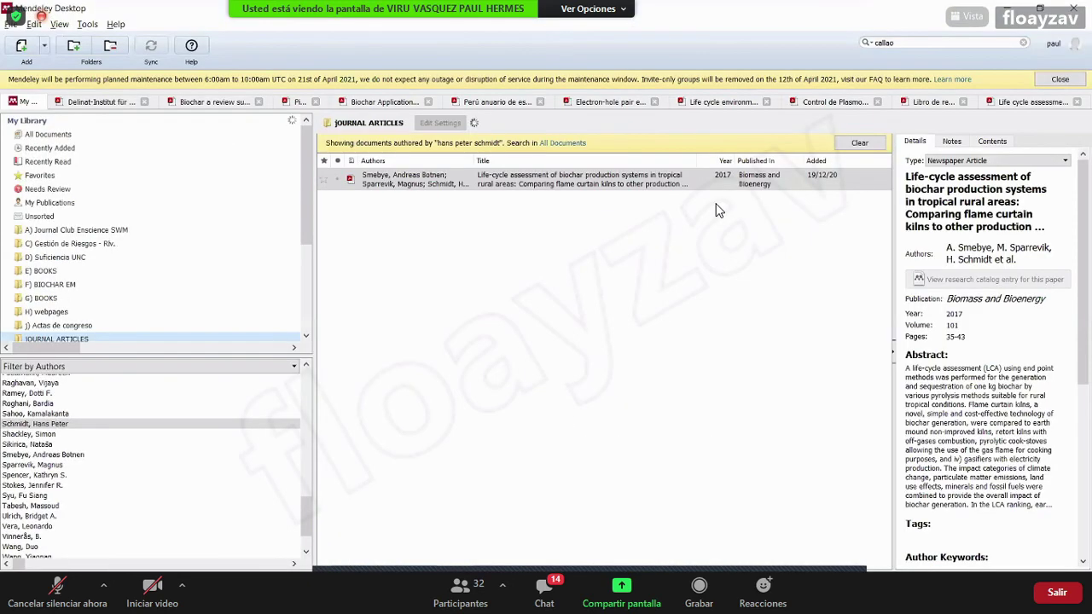
key("alt+Tab")
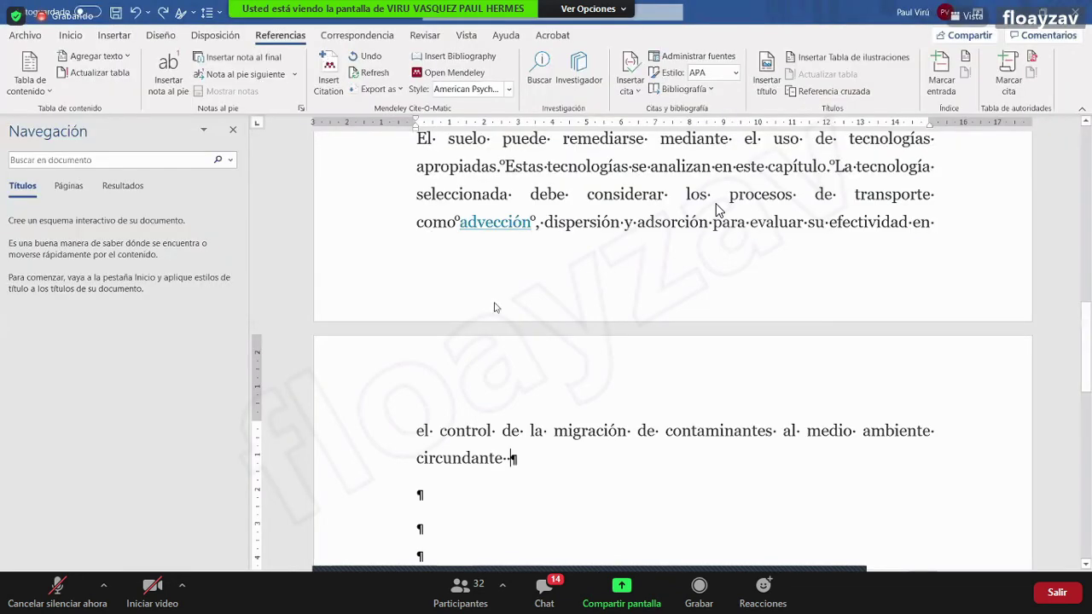
key("alt+m")
key("ctrl+v")
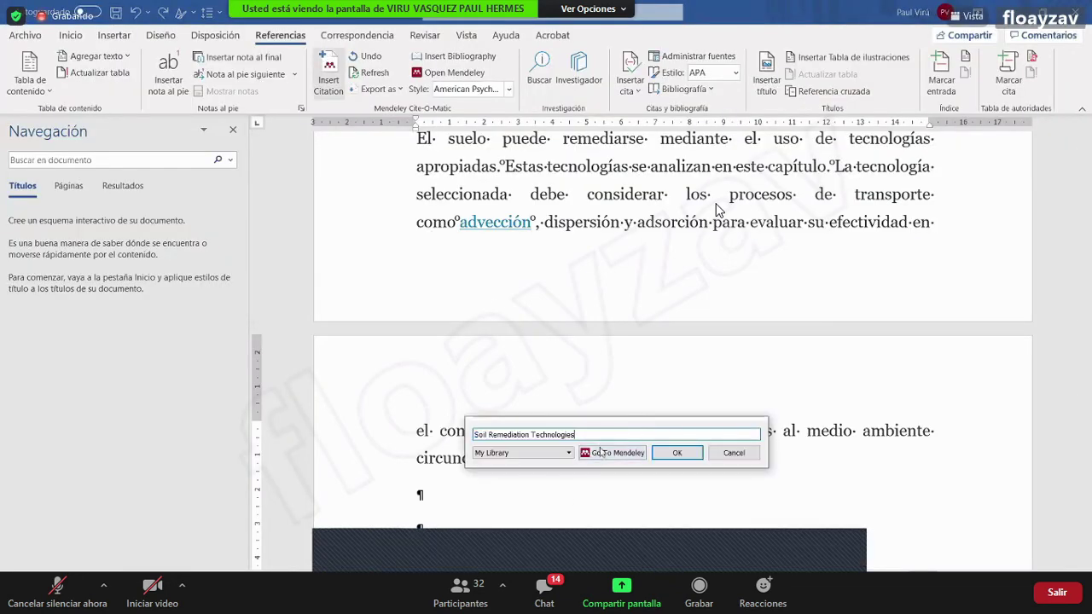
key("Return")
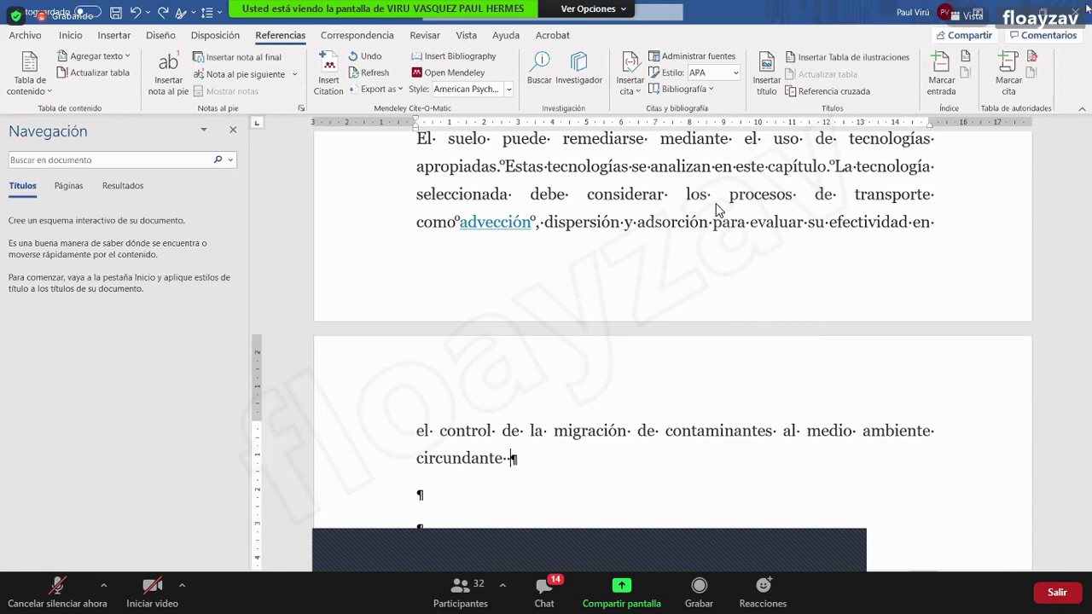
Dismiss the Mendeley Desktop Running message and go to the REFERNECIAS section of the Word document
key("alt+Tab")
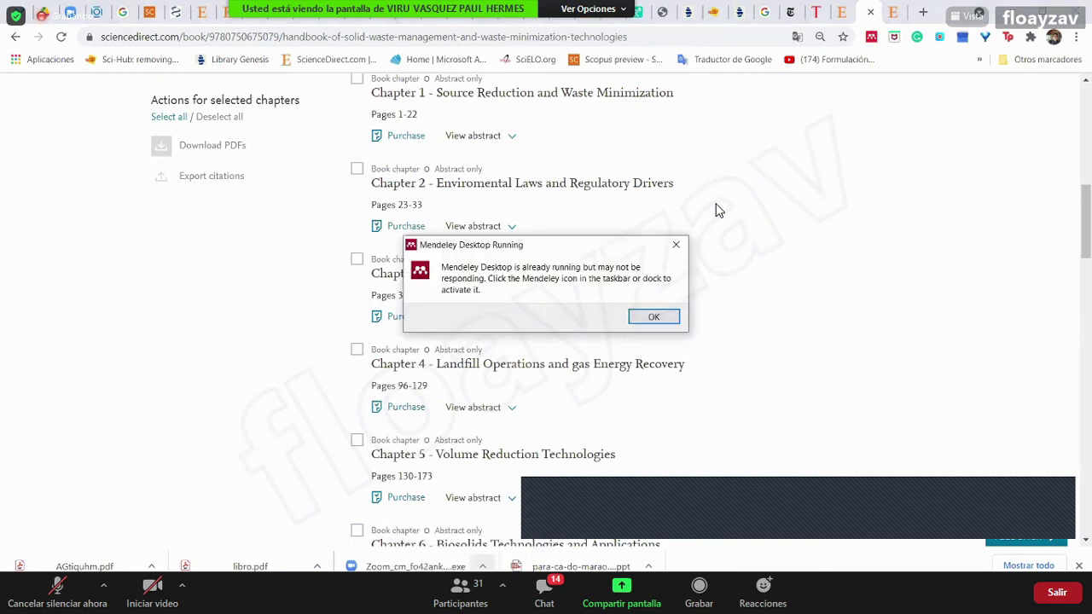
left_click(644, 316)
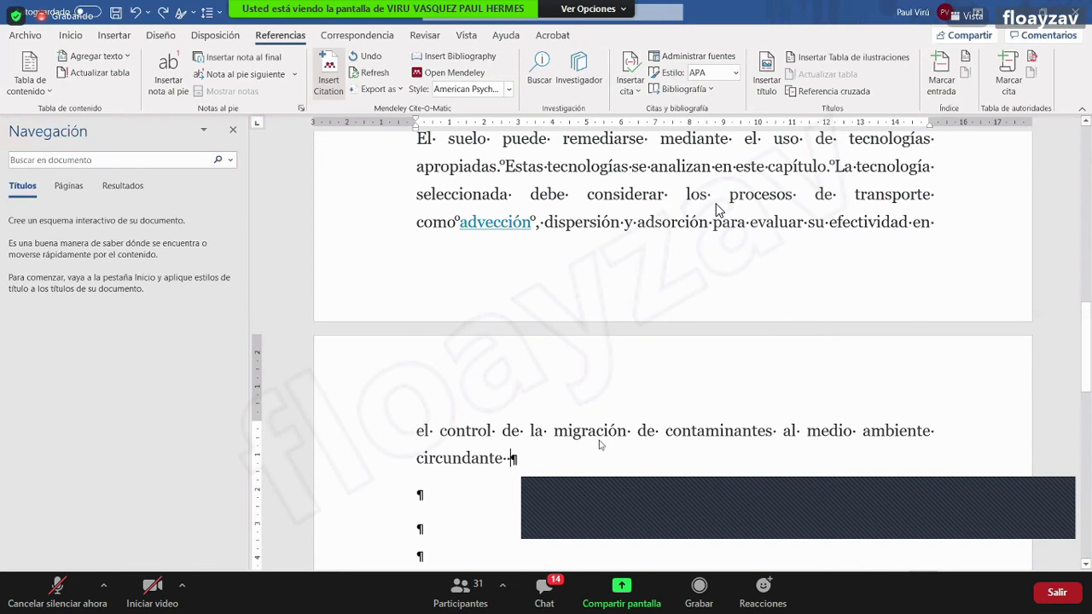
scroll(717, 209, "down", 2)
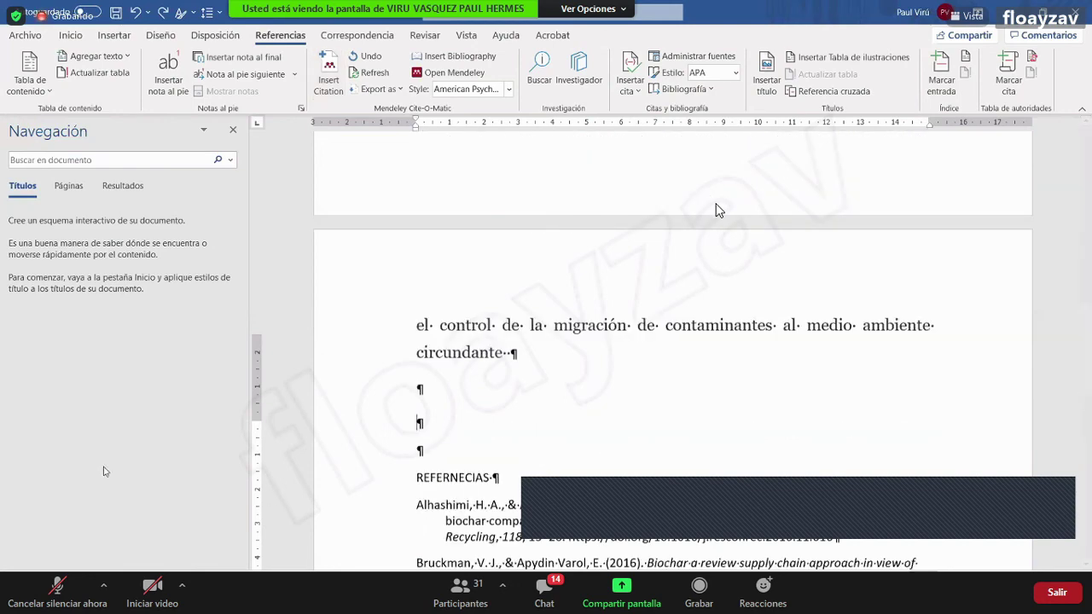
scroll(717, 210, "down", 3)
Switch to the PowerPoint presentation and look through its closing slides, ending on slide 58 about creating groups and collaborating
key("alt+Tab")
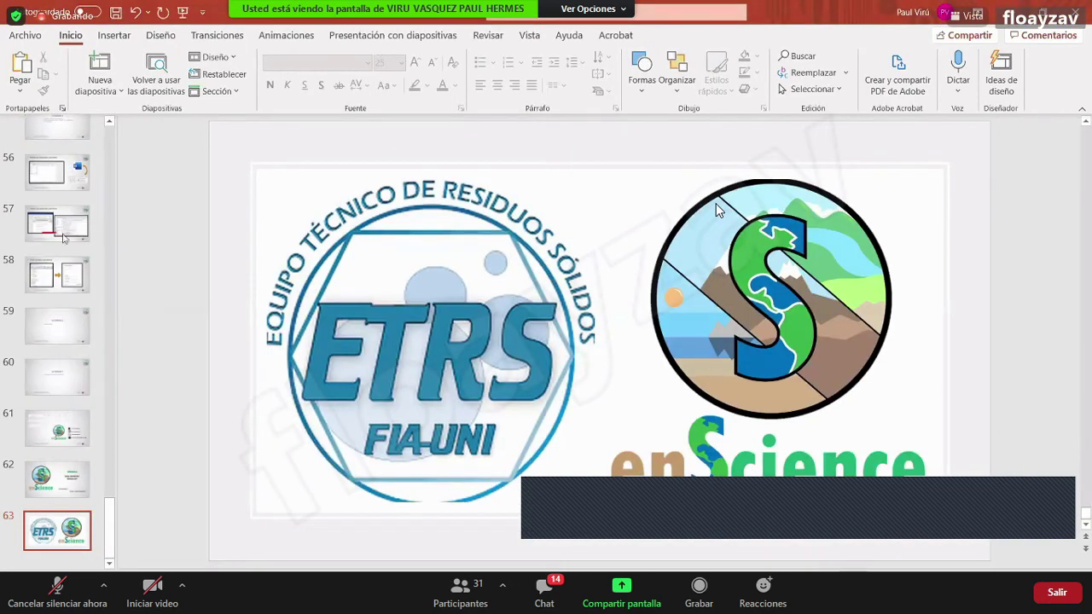
left_click(68, 224)
left_click(69, 266)
left_click(73, 478)
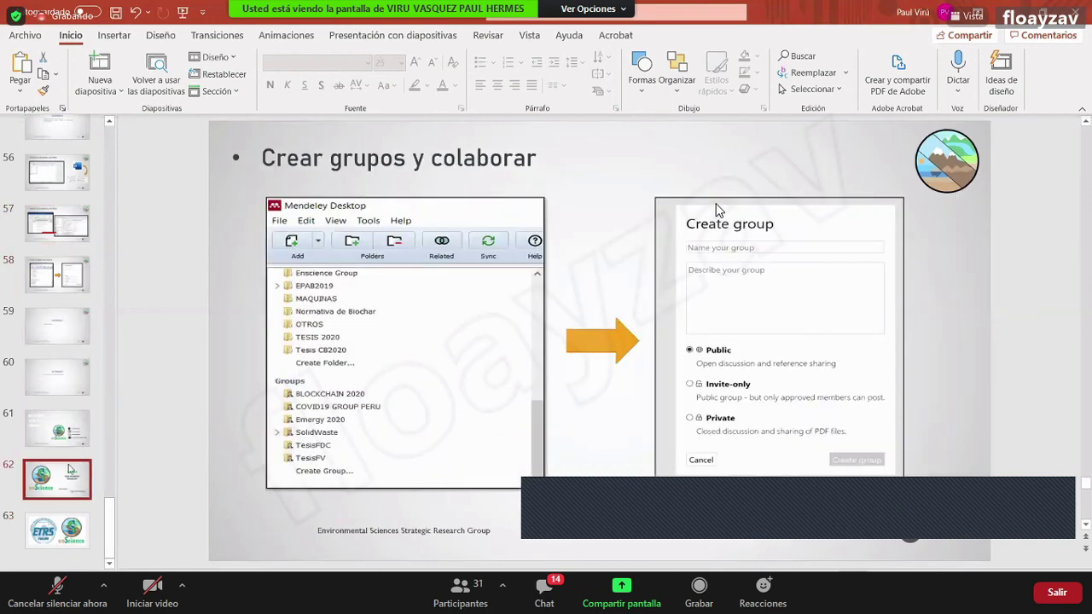
left_click(72, 435)
left_click(72, 382)
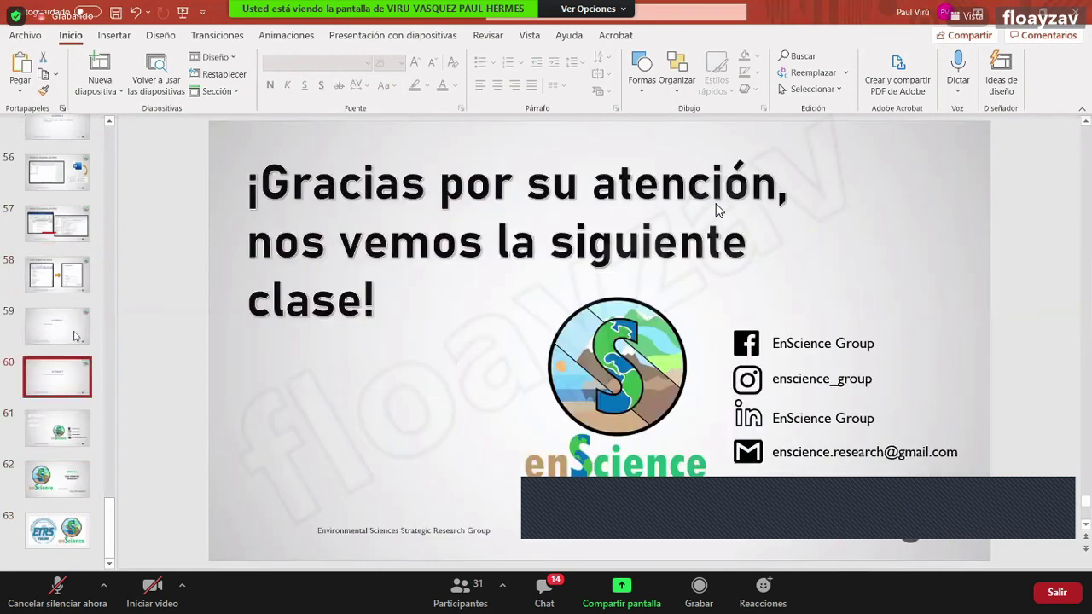
left_click(73, 312)
left_click(72, 275)
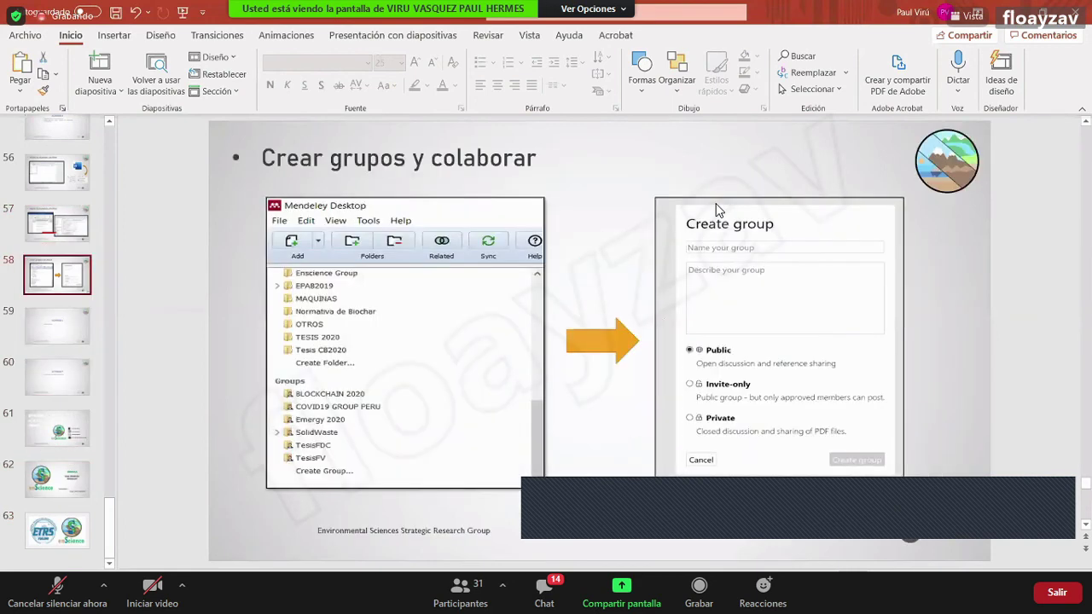
Return to the Word document and look over the APA entries in its reference list
key("alt+Tab")
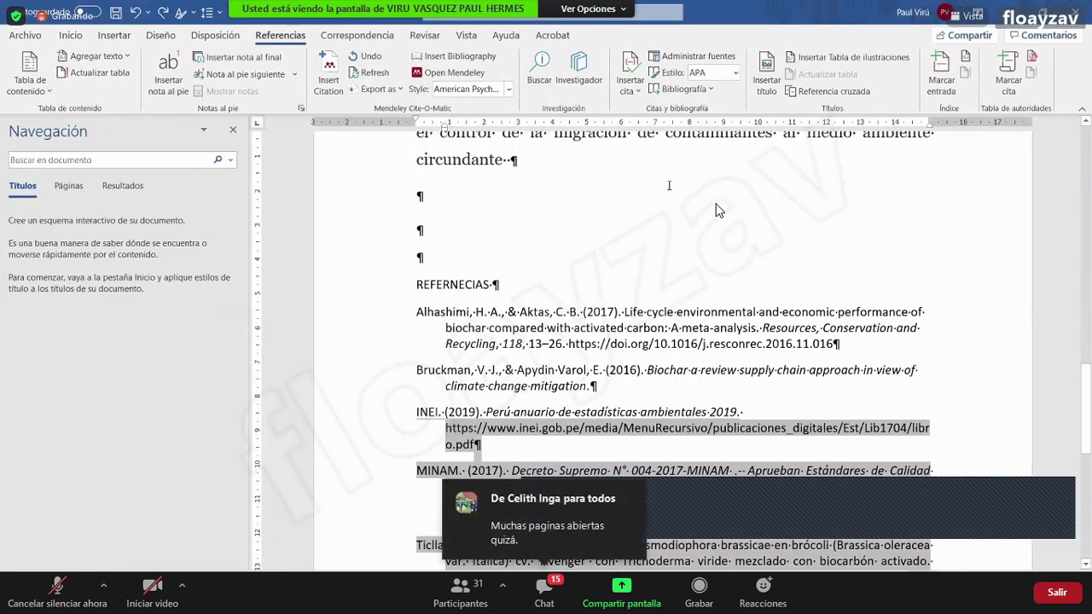
scroll(627, 275, "down", 3)
scroll(625, 277, "up", 3)
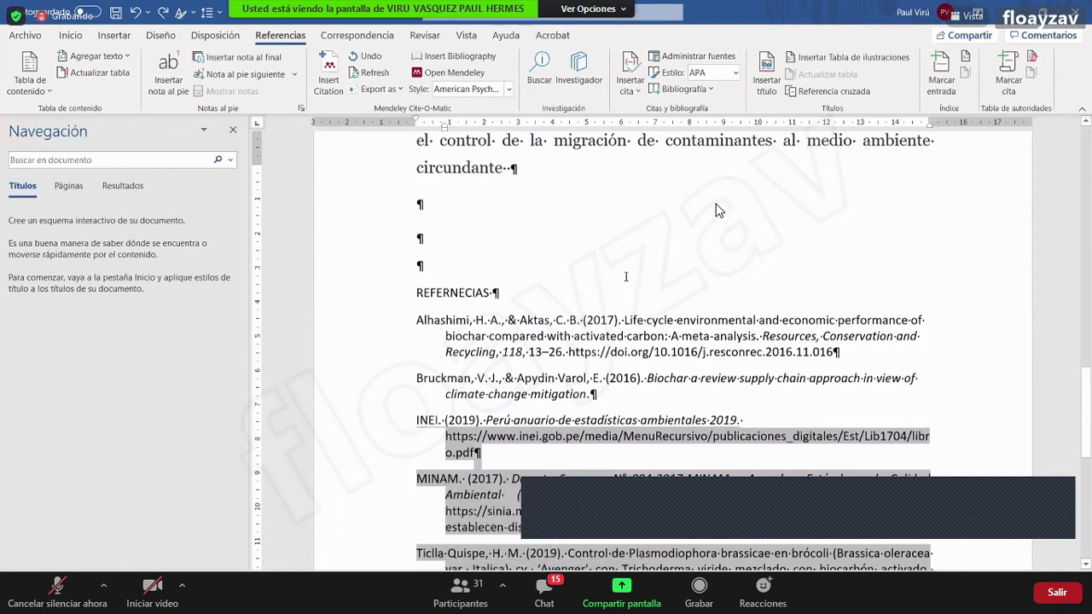
scroll(716, 210, "up", 1)
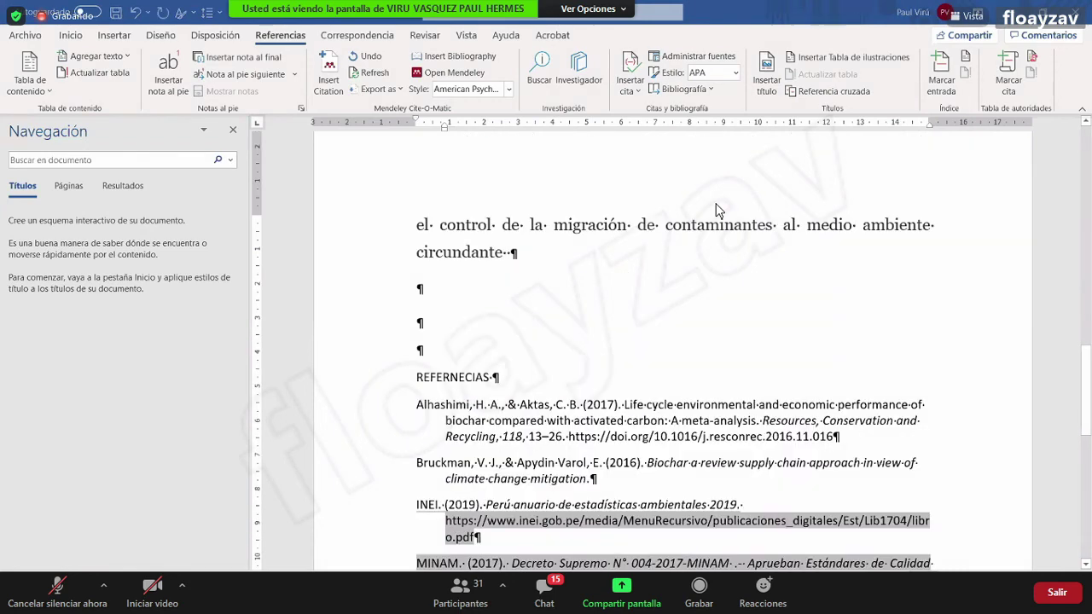
Open Task Manager, try to end the Spotify task, and return to the Word document
key("ctrl+shift+Escape")
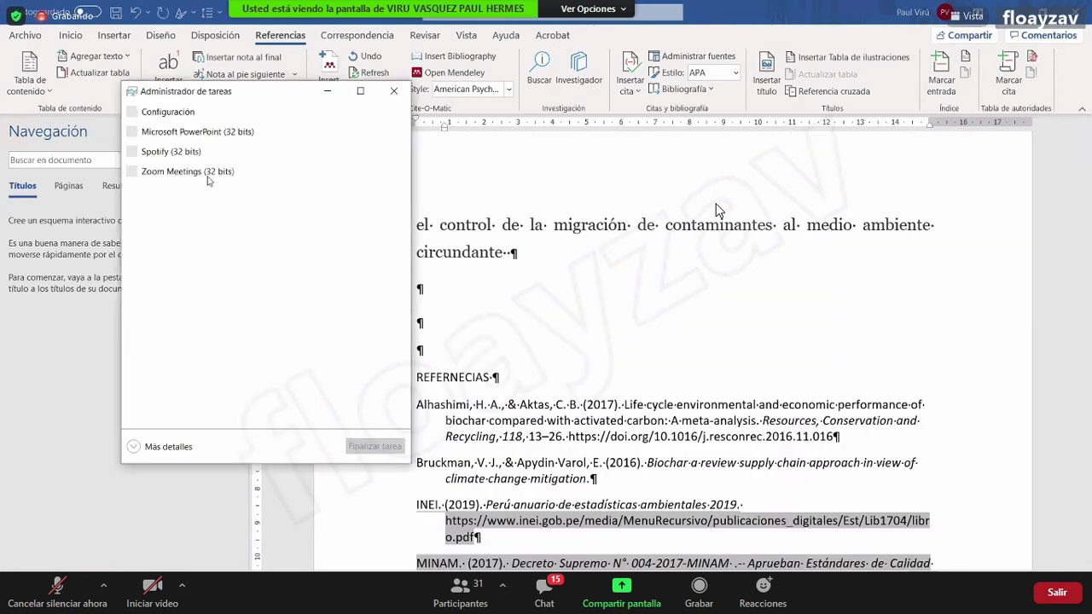
left_click(201, 151)
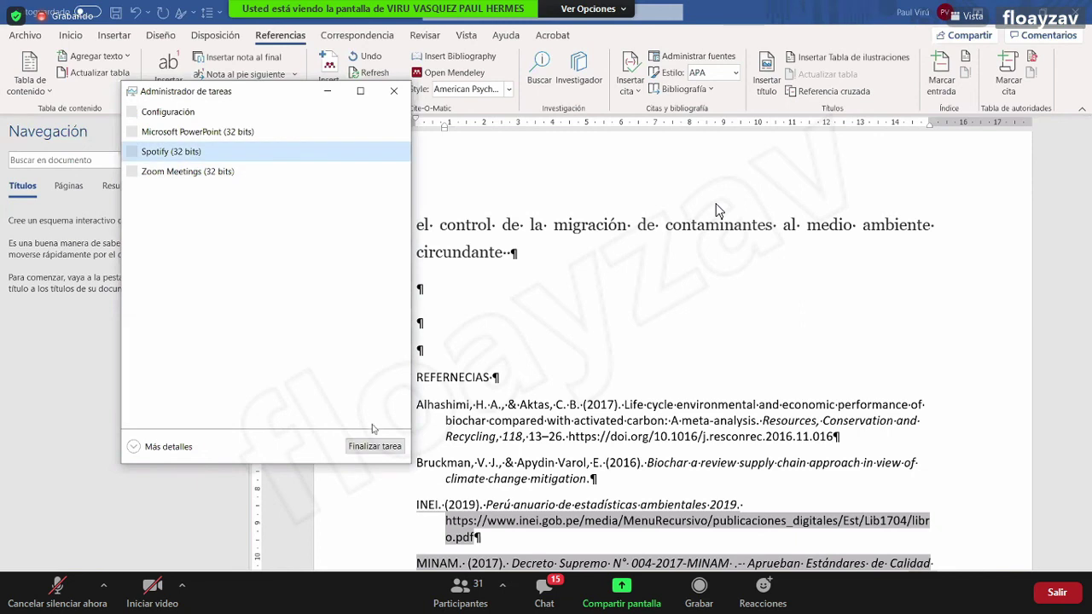
left_click(374, 448)
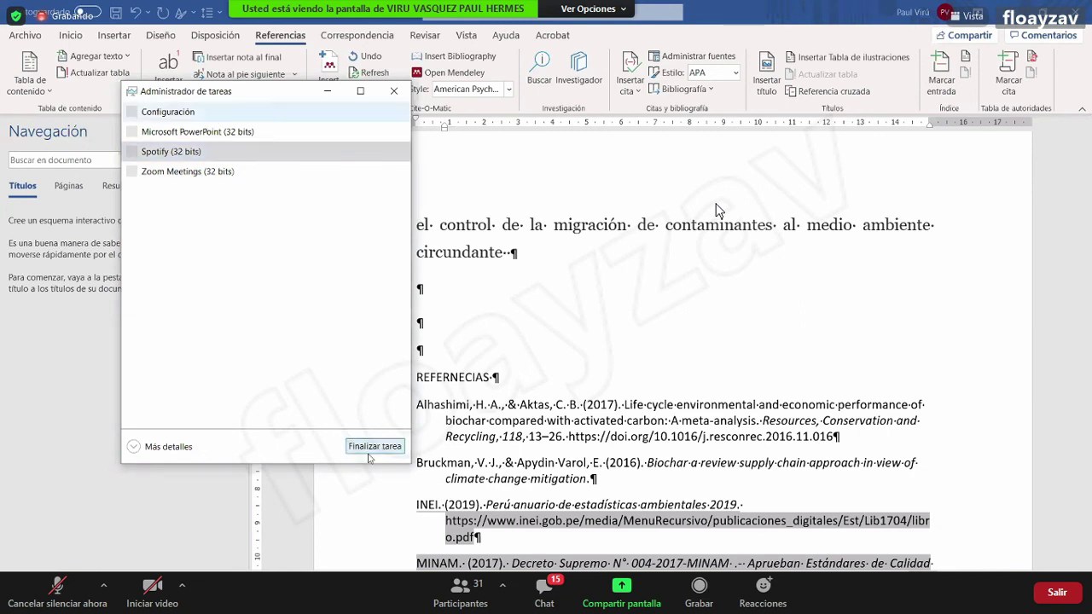
left_click(327, 91)
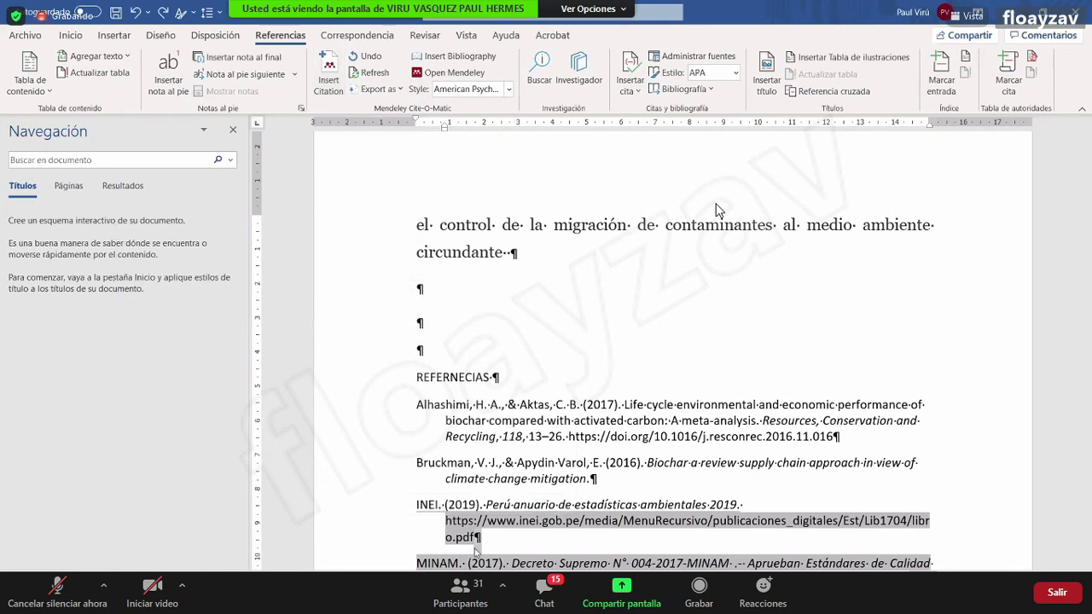
scroll(469, 404, "up", 3)
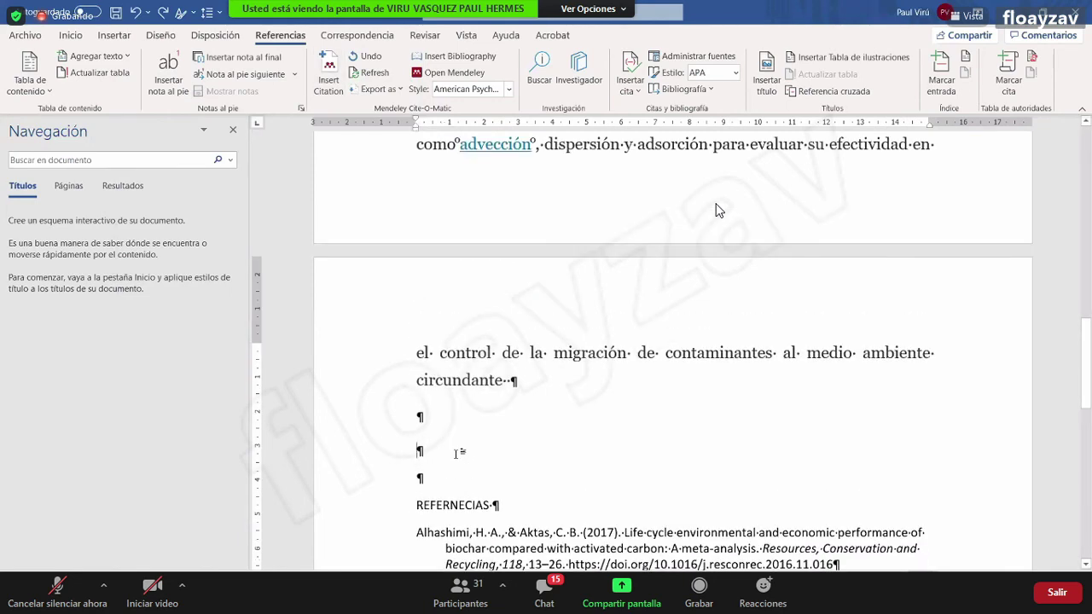
scroll(717, 211, "down", 2)
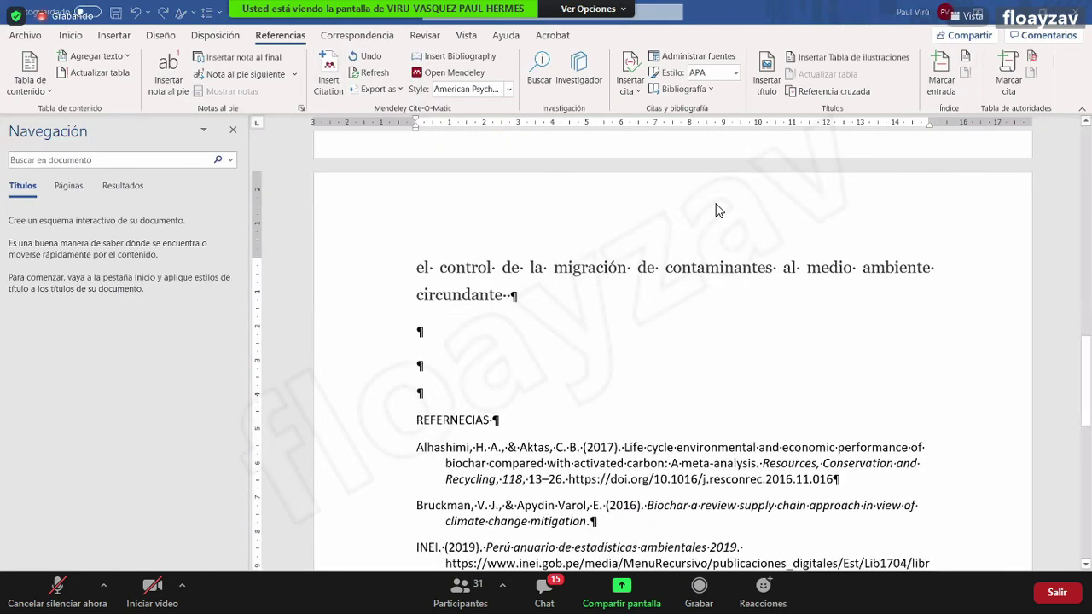
Switch to the browser's new tab page and dismiss the Mendeley Desktop Running message
key("super+d")
left_click(717, 210)
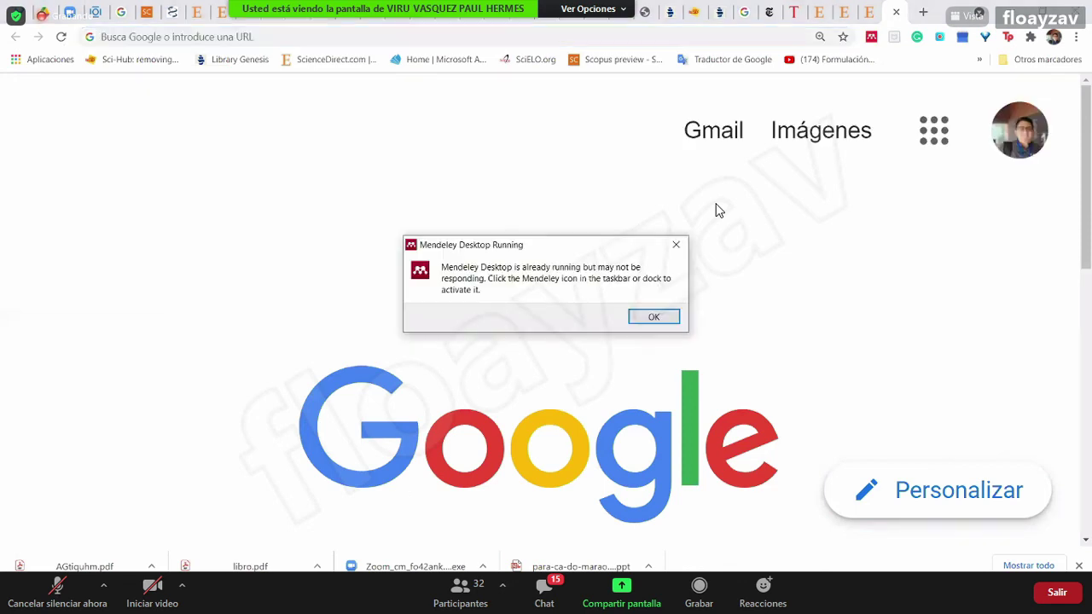
key("Return")
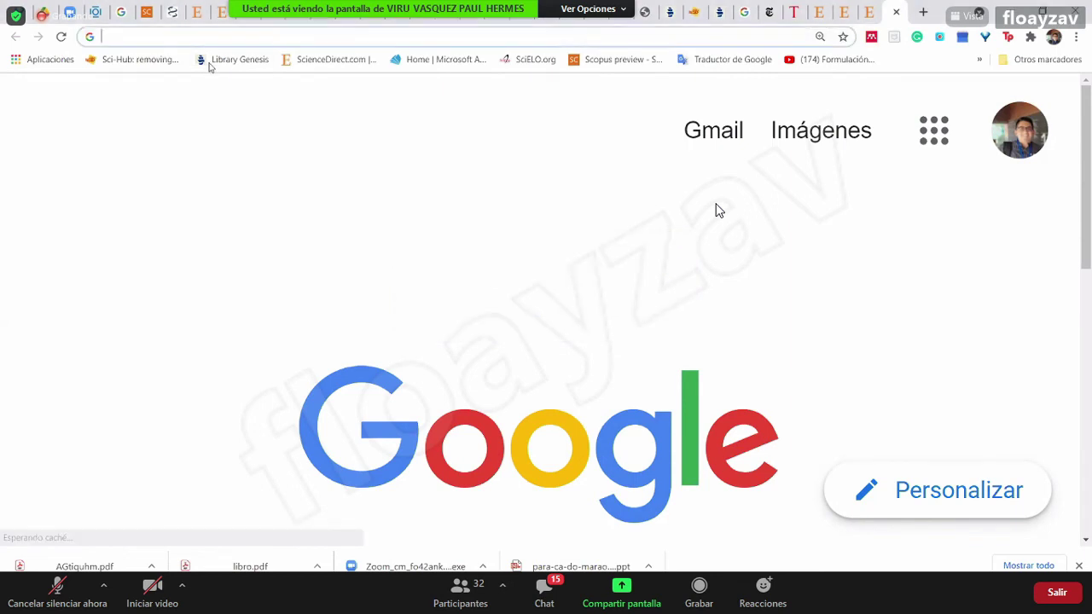
Search the web for "web mendeley online" and open Mendeley's guide to Mendeley Web
type("web mendeley ")
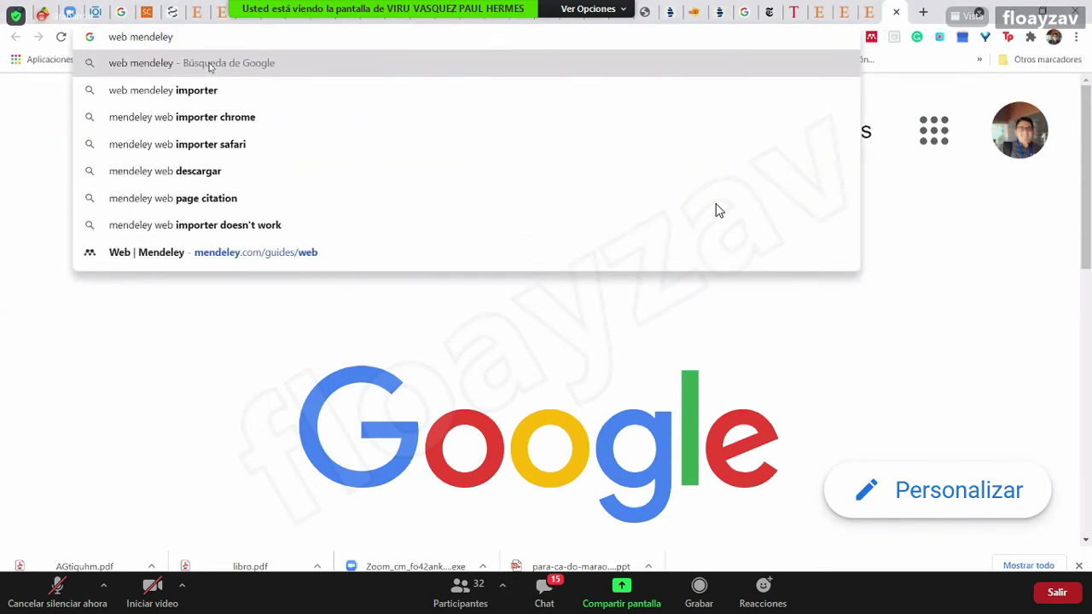
type("online")
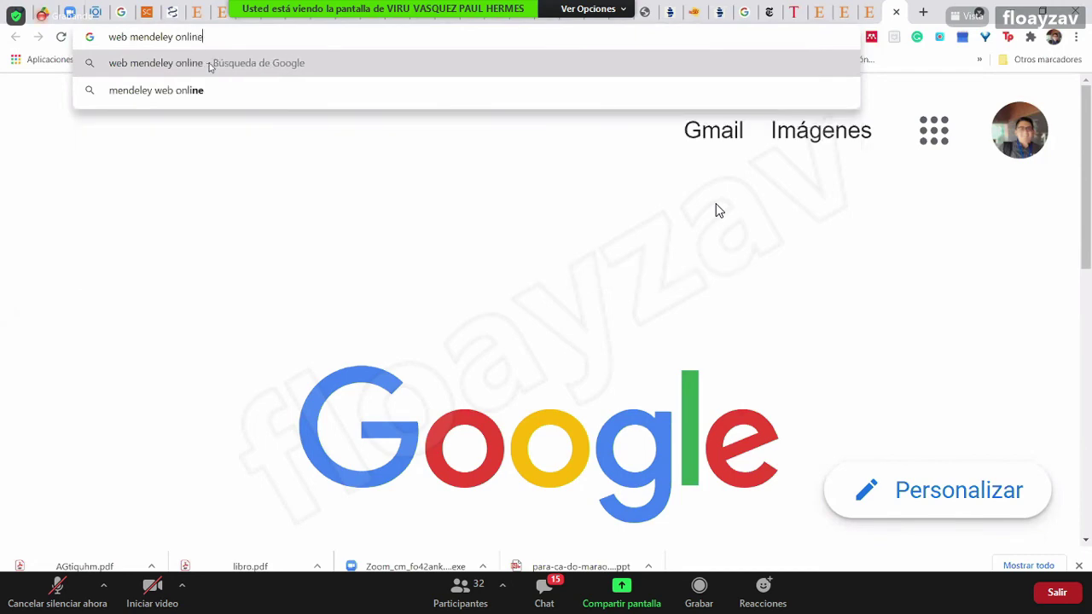
key("Return")
left_click(188, 248)
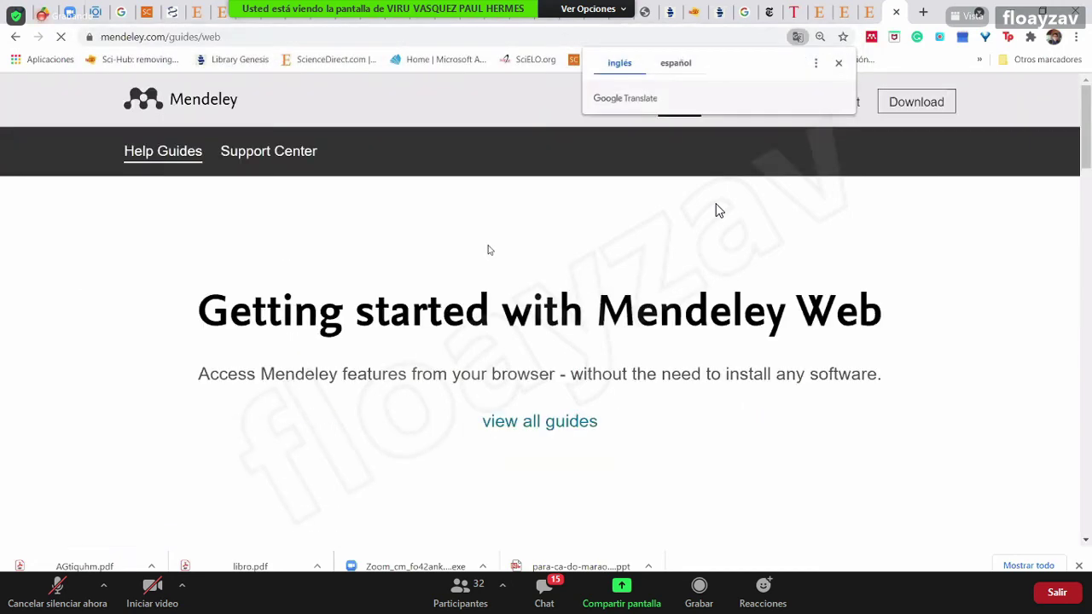
Dismiss the translation prompt and search Mendeley's online article catalogue for "biochar"
left_click(839, 62)
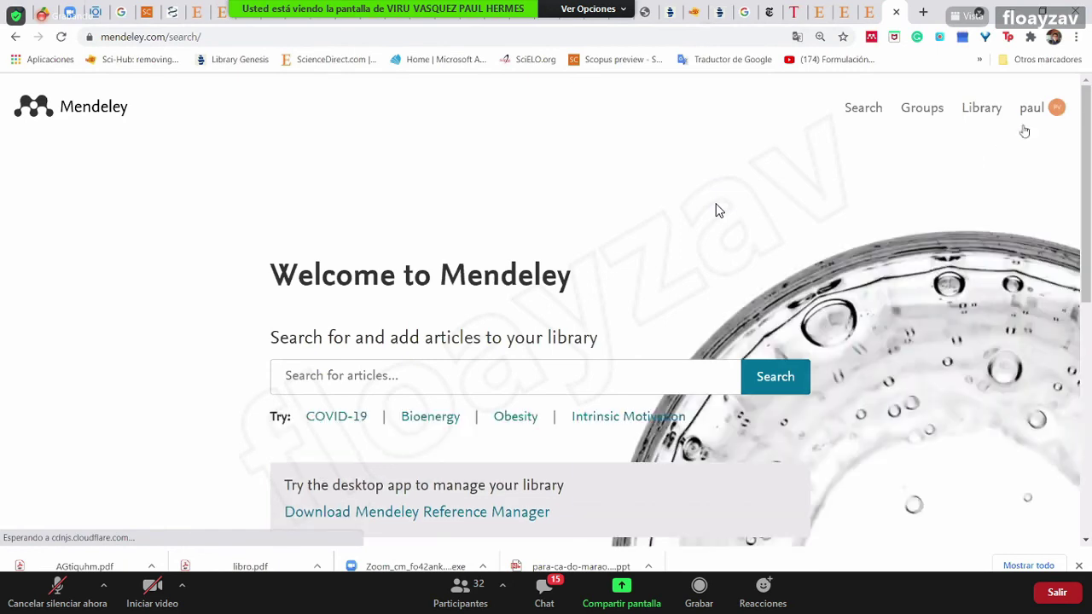
left_click(1054, 109)
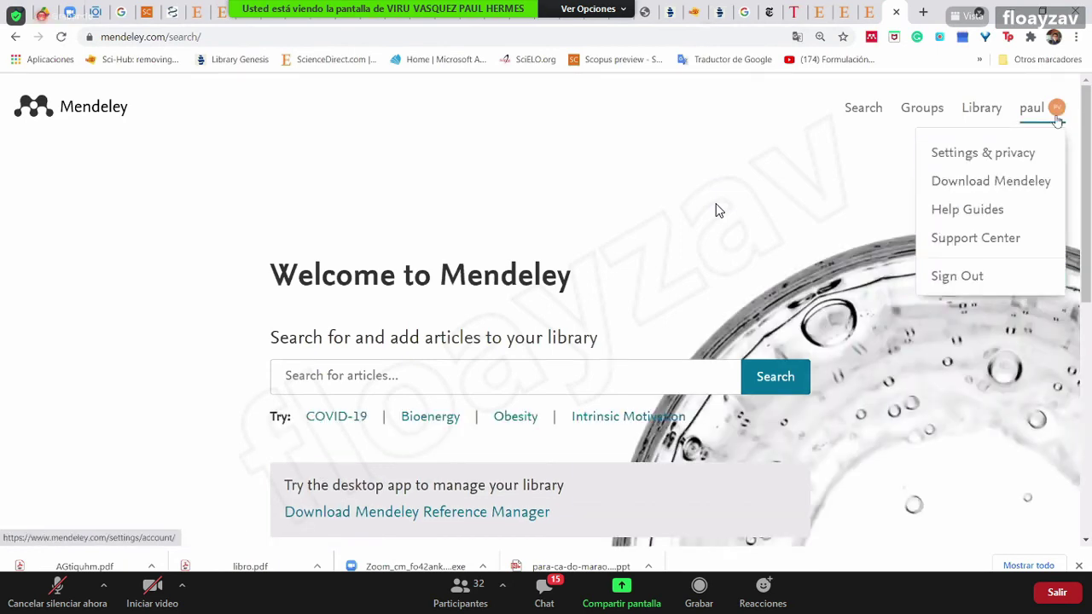
scroll(580, 325, "down", 1)
left_click(579, 314)
type("bi")
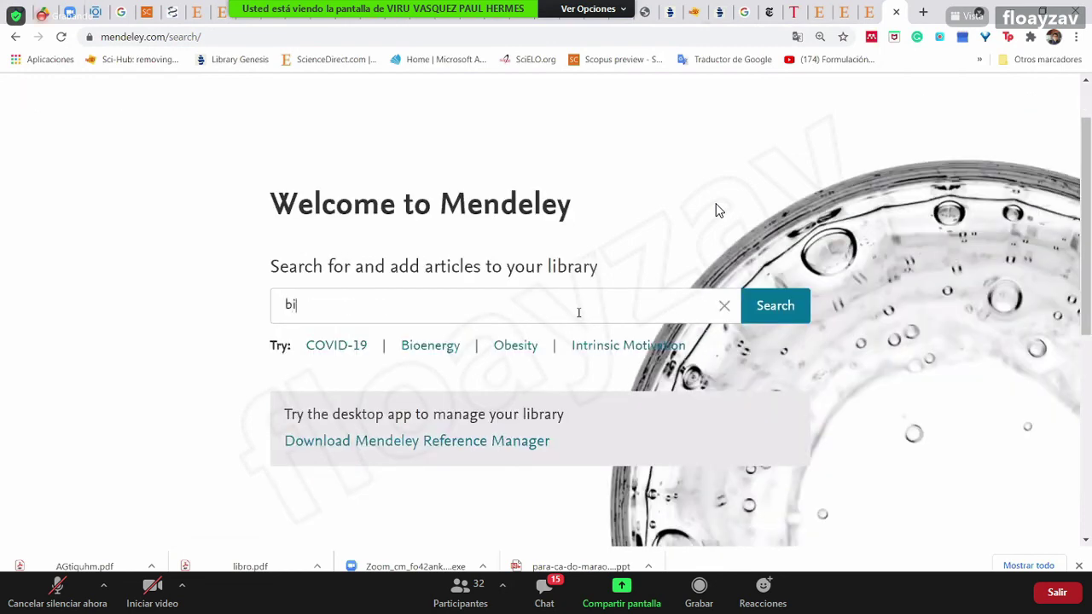
type("oqhar")
key("Return")
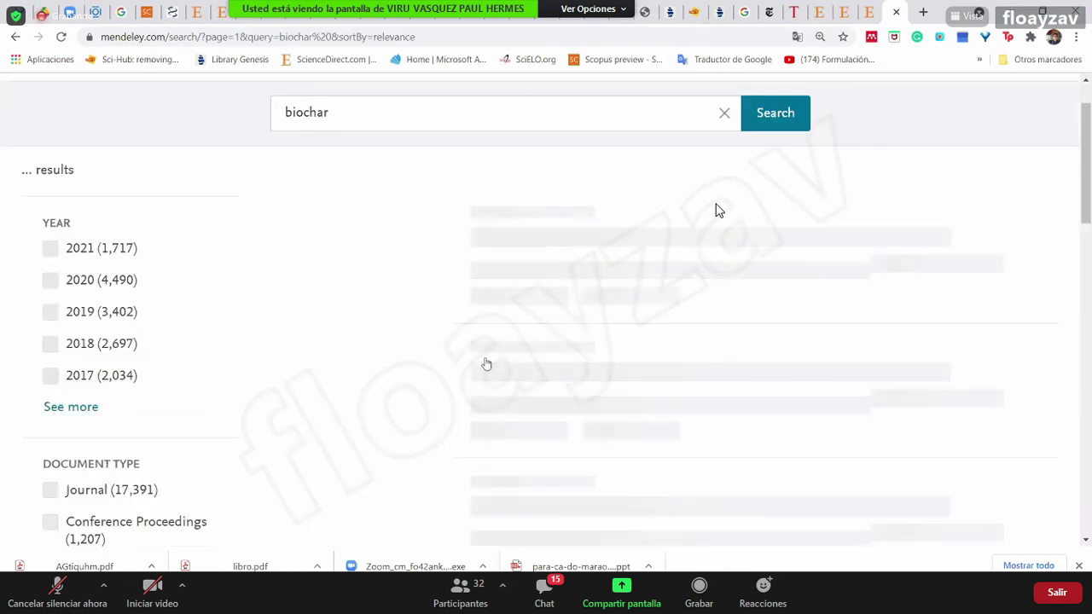
Look over the biochar search results and filters, then return to Mendeley's empty search page
scroll(603, 279, "down", 1)
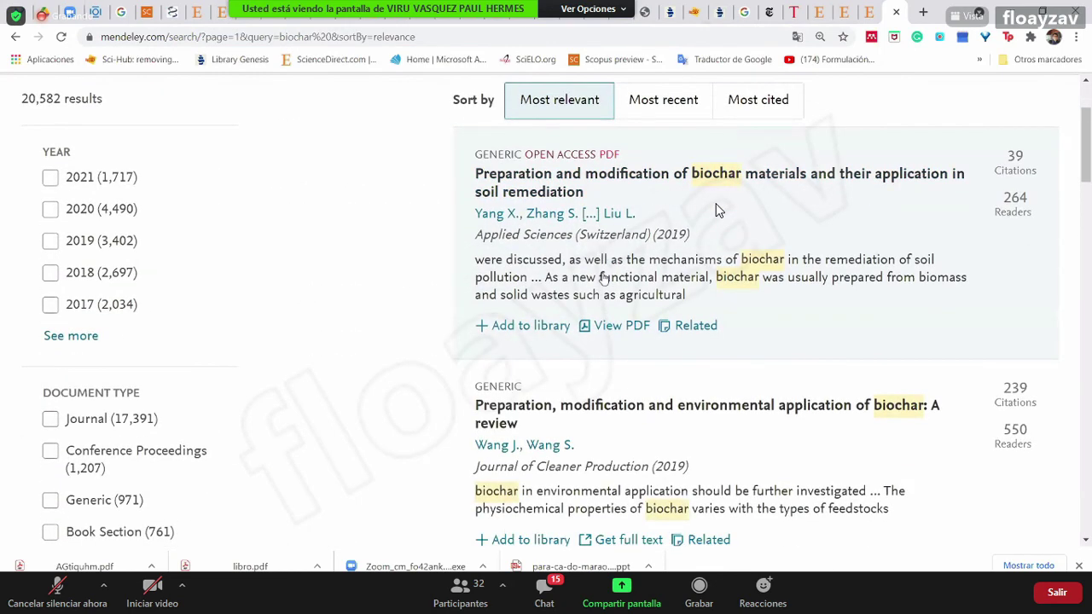
key("ctrl+plus")
scroll(603, 279, "up", 2)
scroll(455, 281, "down", 8)
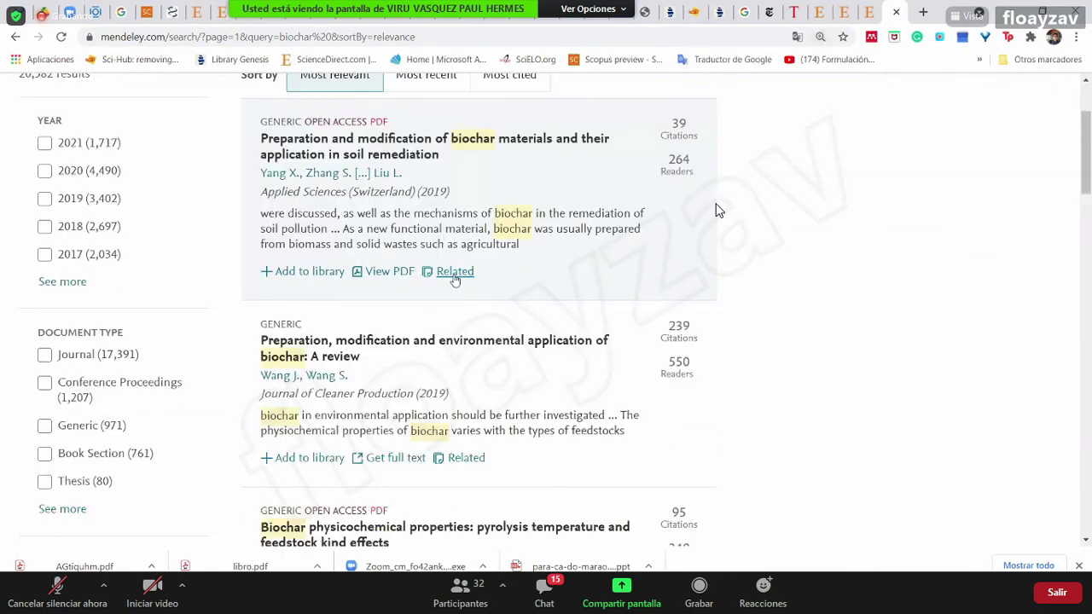
scroll(455, 281, "up", 10)
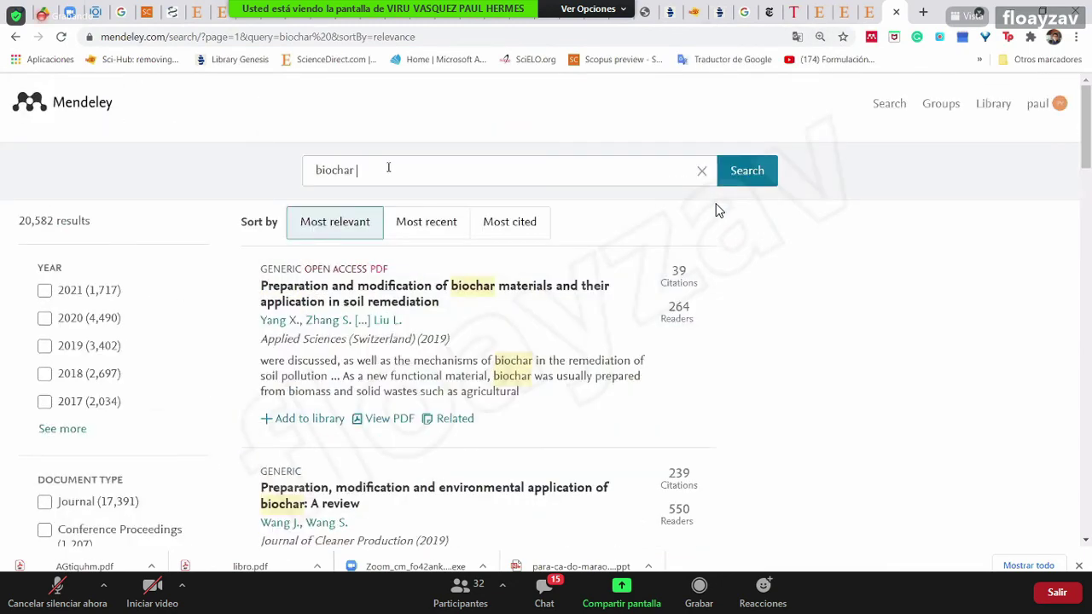
key("ctrl+a")
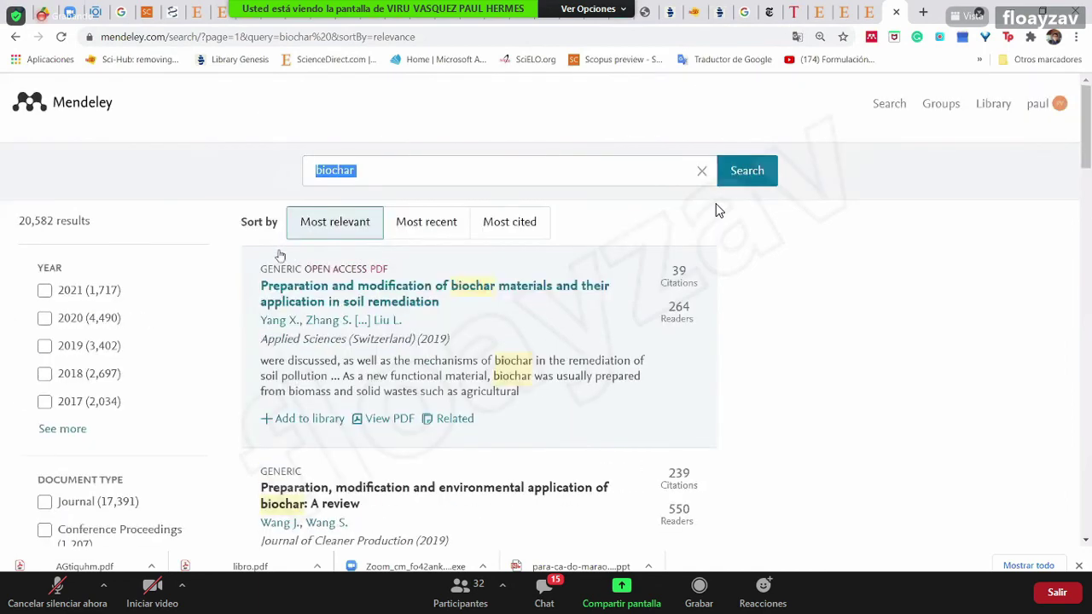
left_click(947, 136)
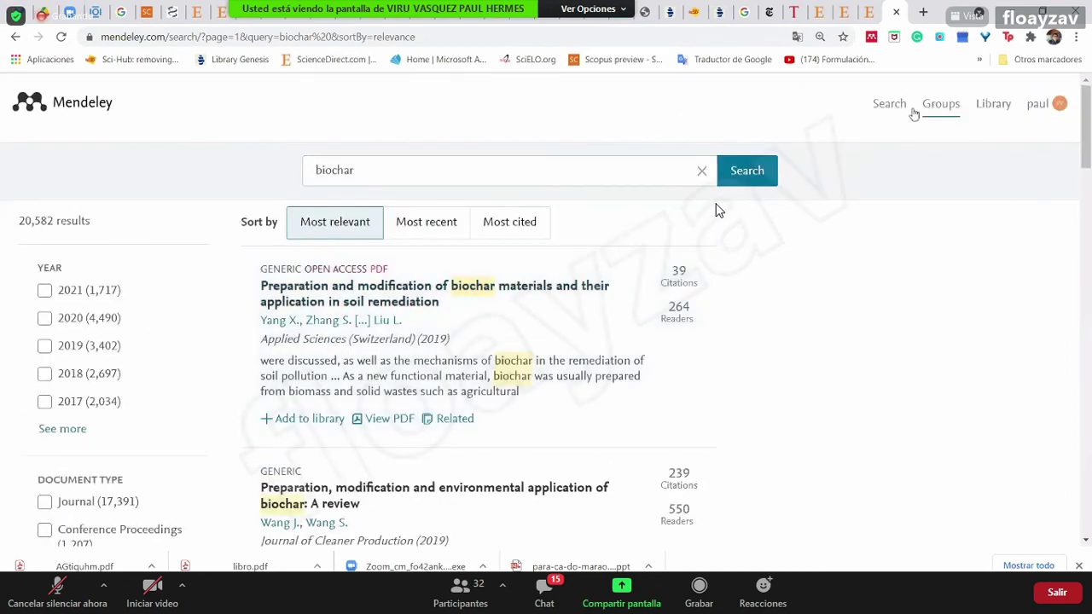
left_click(904, 109)
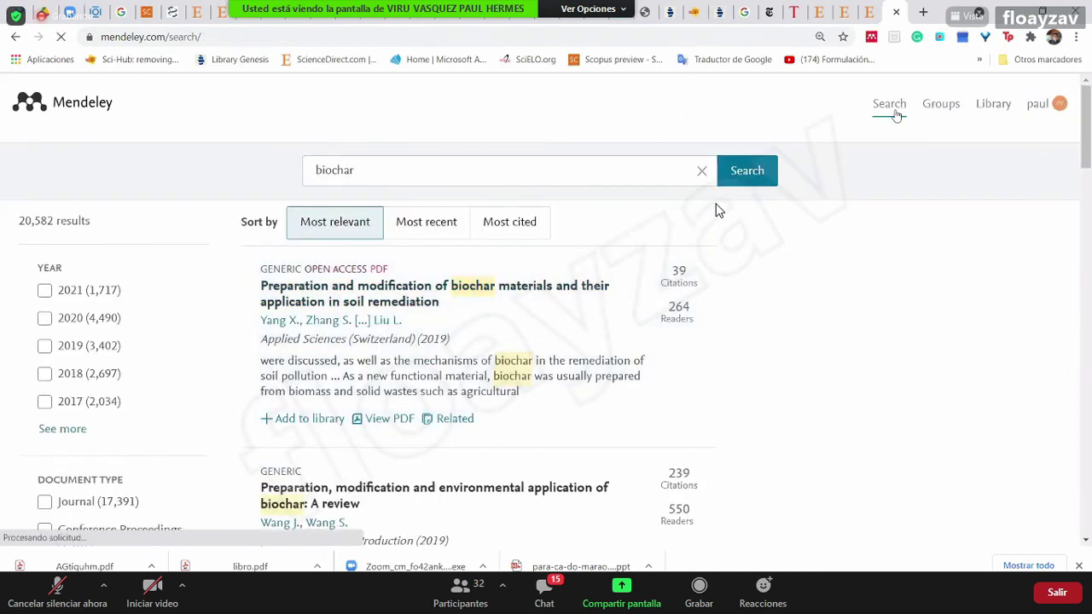
Open the Mendeley web library and look through All References and the list of collections
left_click(992, 108)
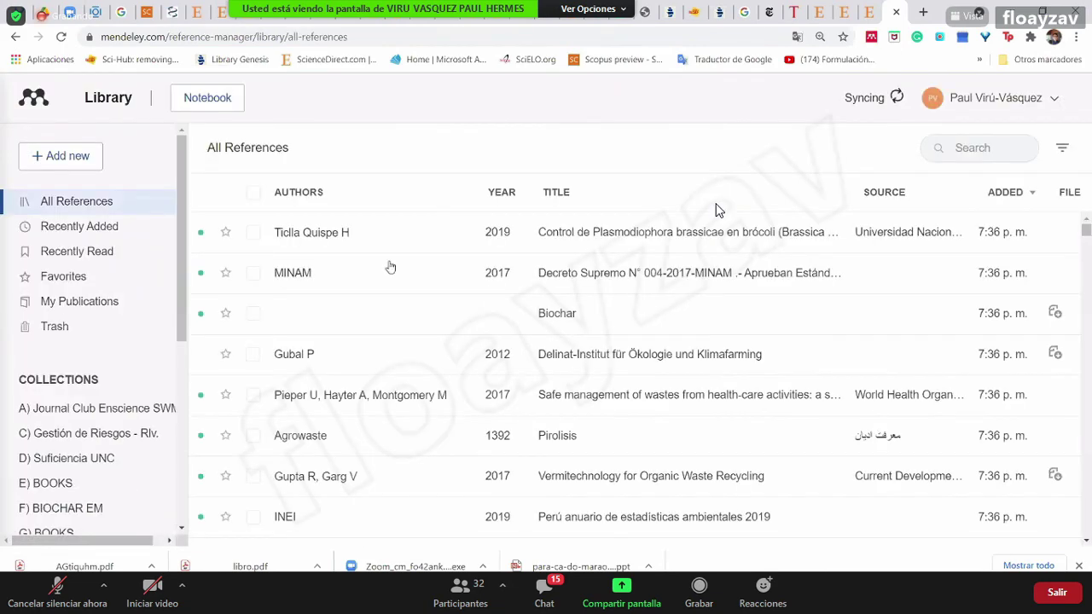
scroll(427, 291, "down", 15)
scroll(563, 364, "up", 15)
scroll(134, 385, "down", 2)
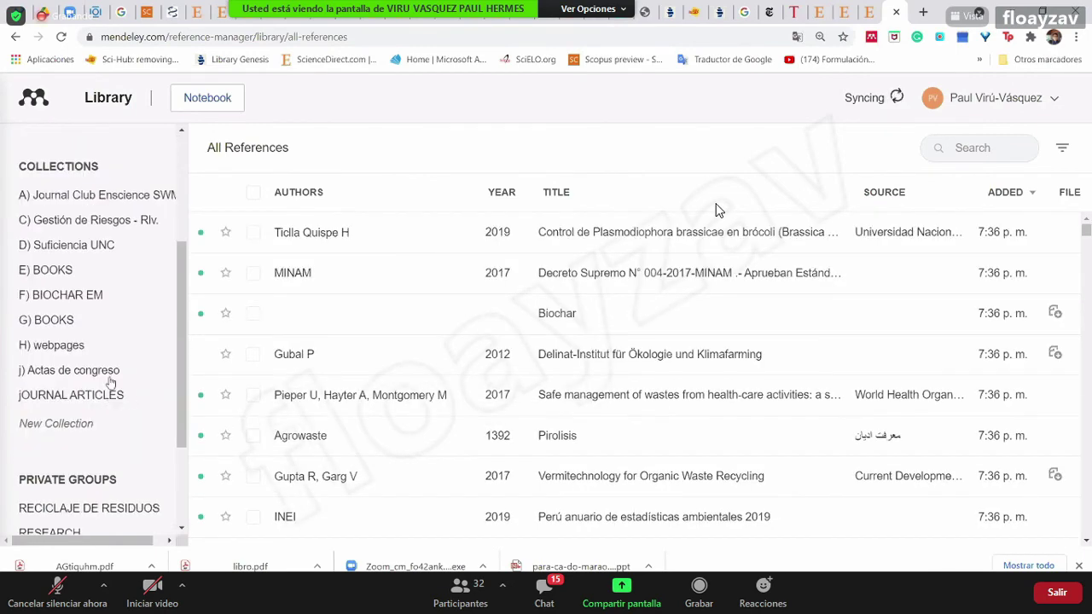
Browse the G) BOOKS, F) BIOCHAR EM and D) Suficiencia UNC collections in the web library
left_click(87, 319)
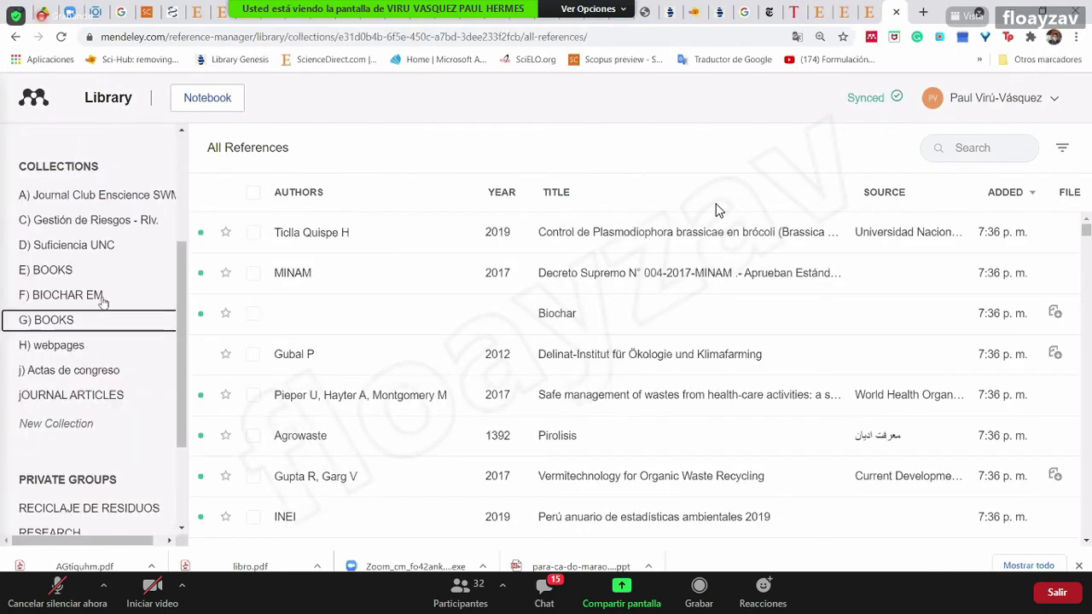
left_click(100, 295)
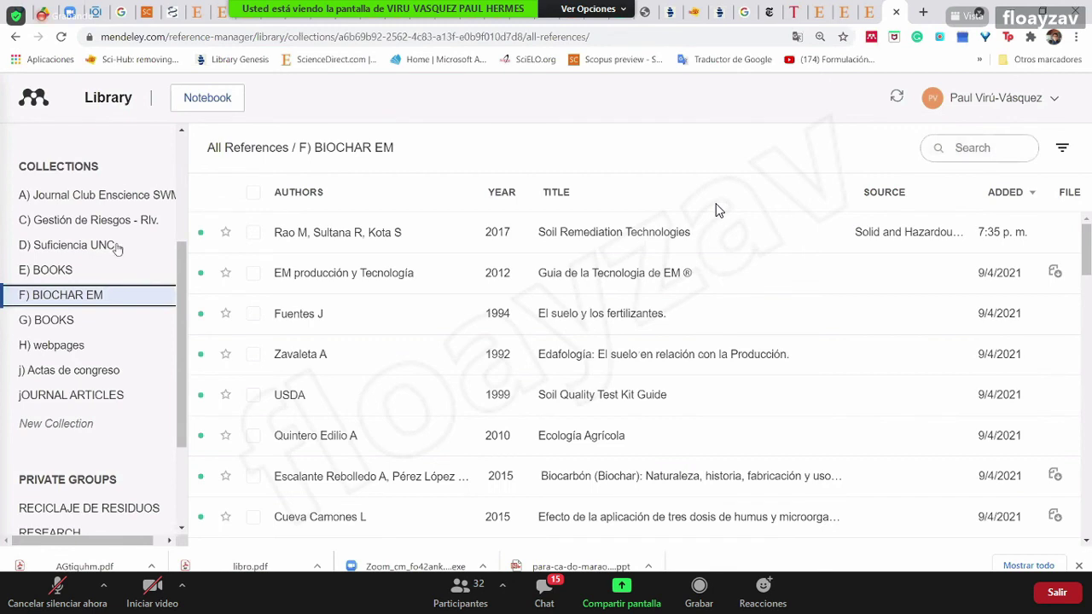
left_click(128, 245)
scroll(136, 270, "up", 3)
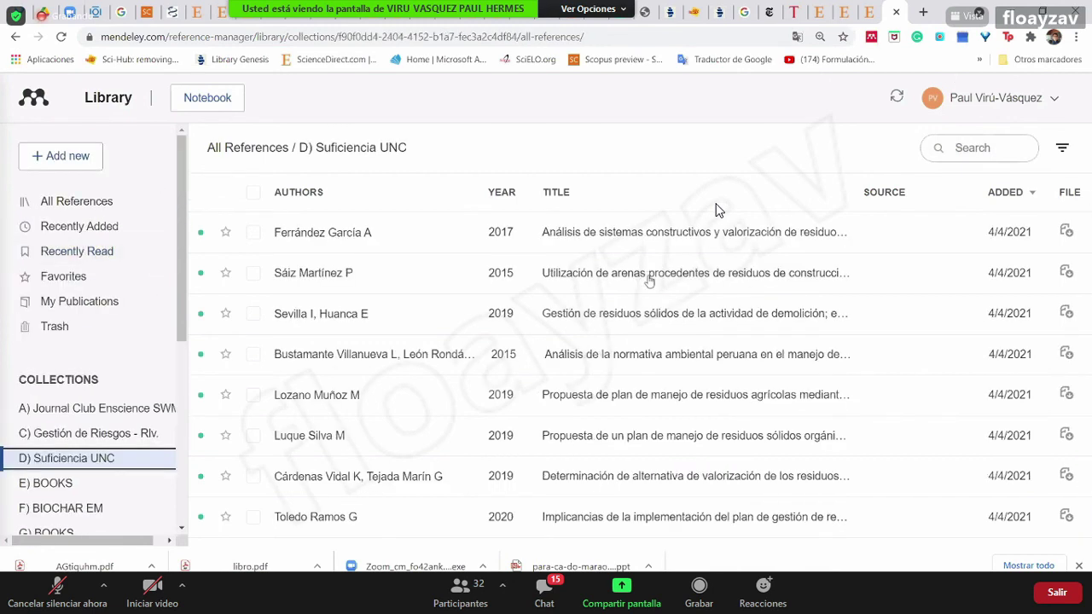
left_click(552, 480)
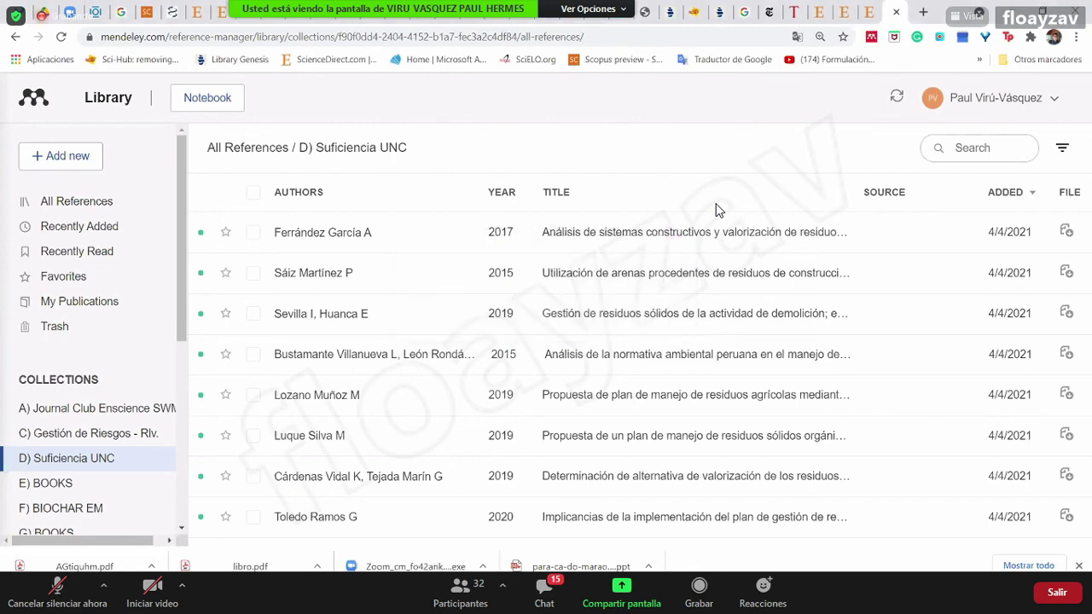
Look over the private and public groups and sync the Mendeley web library
scroll(114, 401, "down", 4)
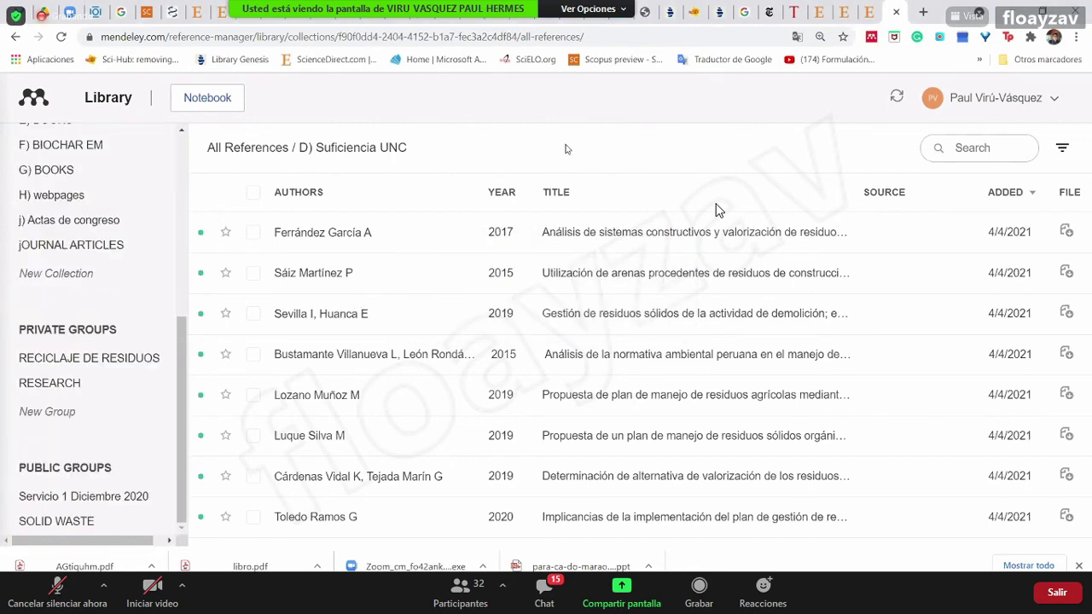
left_click(888, 102)
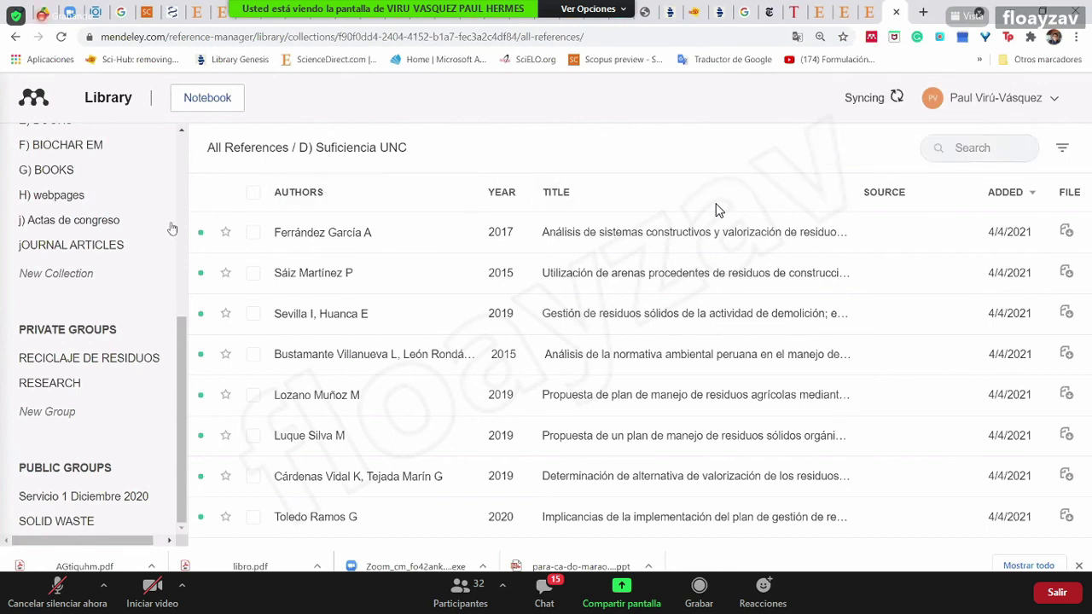
scroll(122, 386, "up", 5)
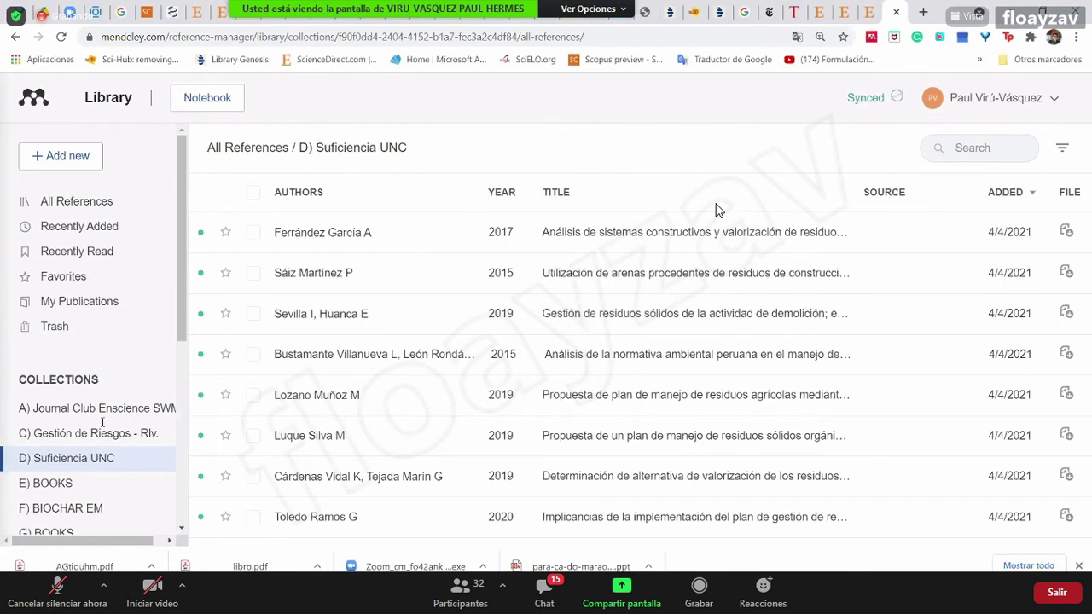
Create a new private group named XYZ in the Mendeley web library
scroll(102, 423, "down", 5)
left_click(69, 412)
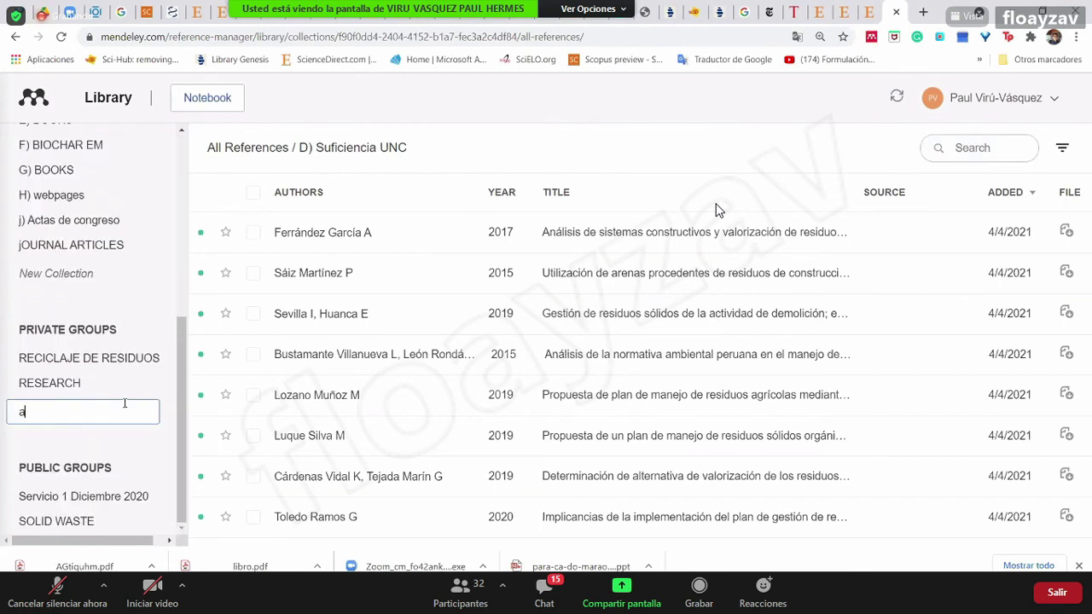
key("BackSpace")
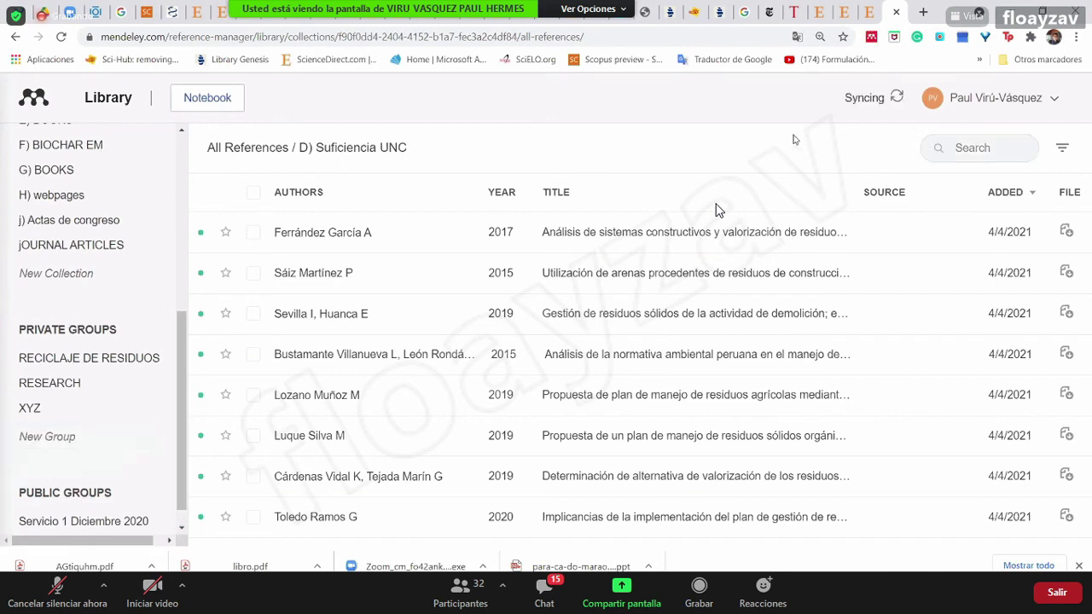
Go back to Mendeley's search page, open the Groups page and dismiss the "Mendeley is refocusing" notice
left_click(16, 37)
left_click(17, 38)
left_click(17, 37)
left_click(17, 38)
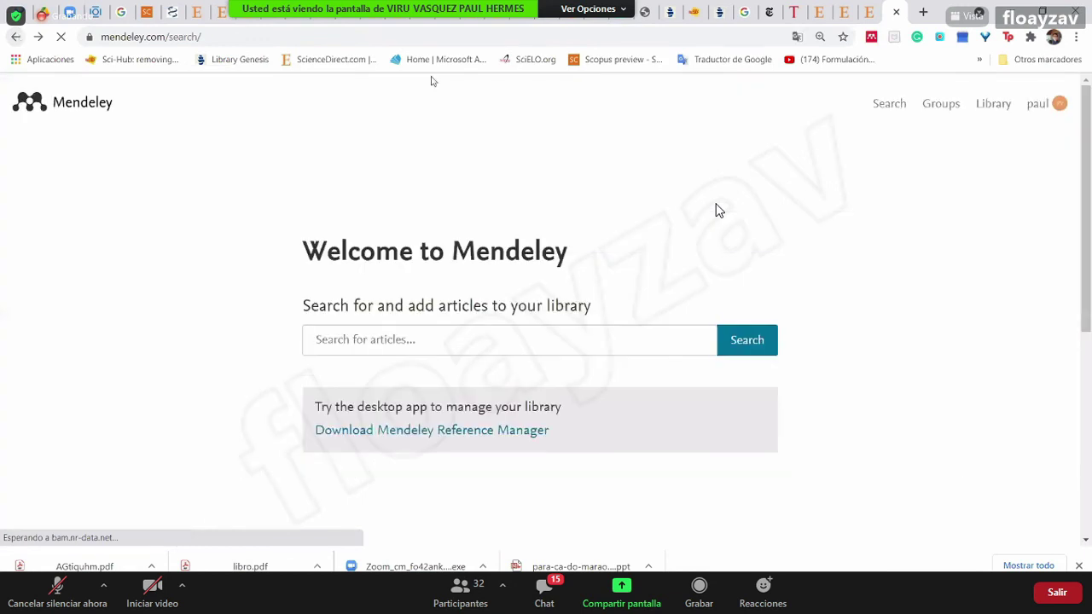
left_click(942, 103)
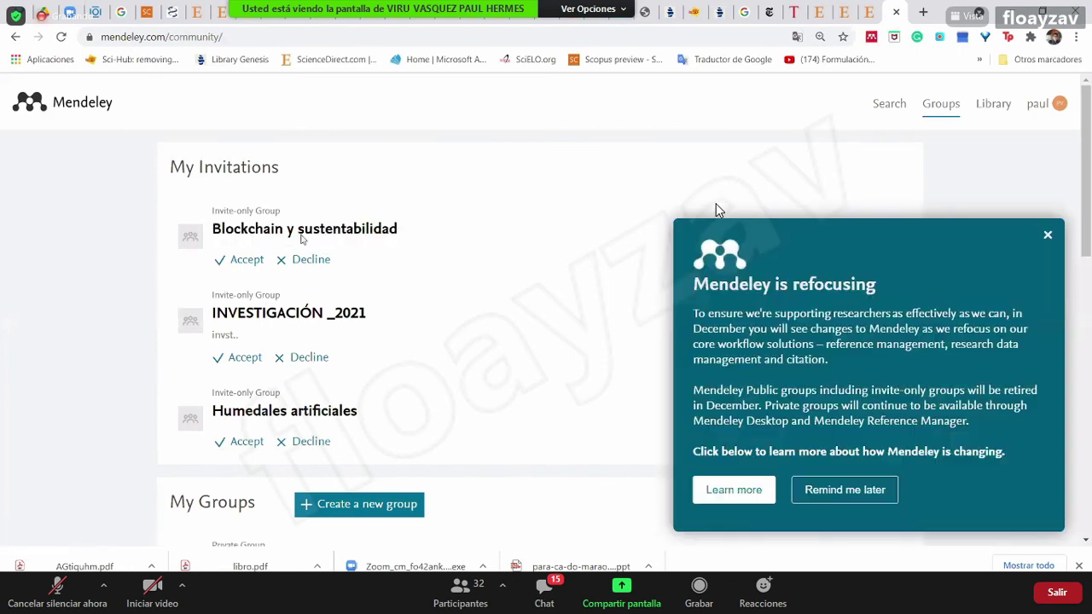
left_click(1050, 238)
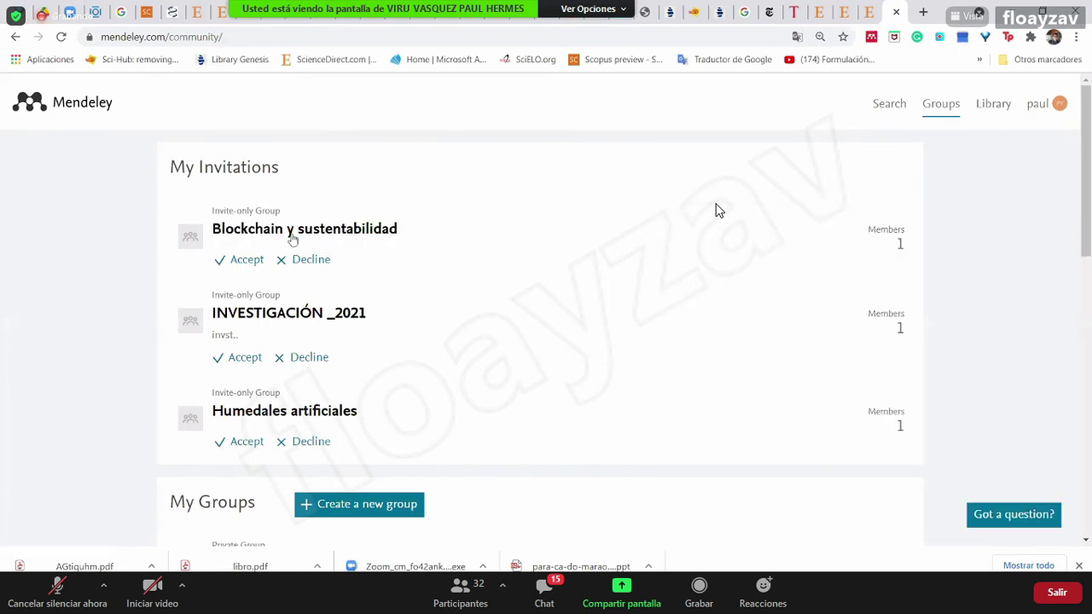
Start a new Mendeley group named xyz with the description "este grupo a a relizara un tem a deinv. tal x"
scroll(290, 353, "down", 3)
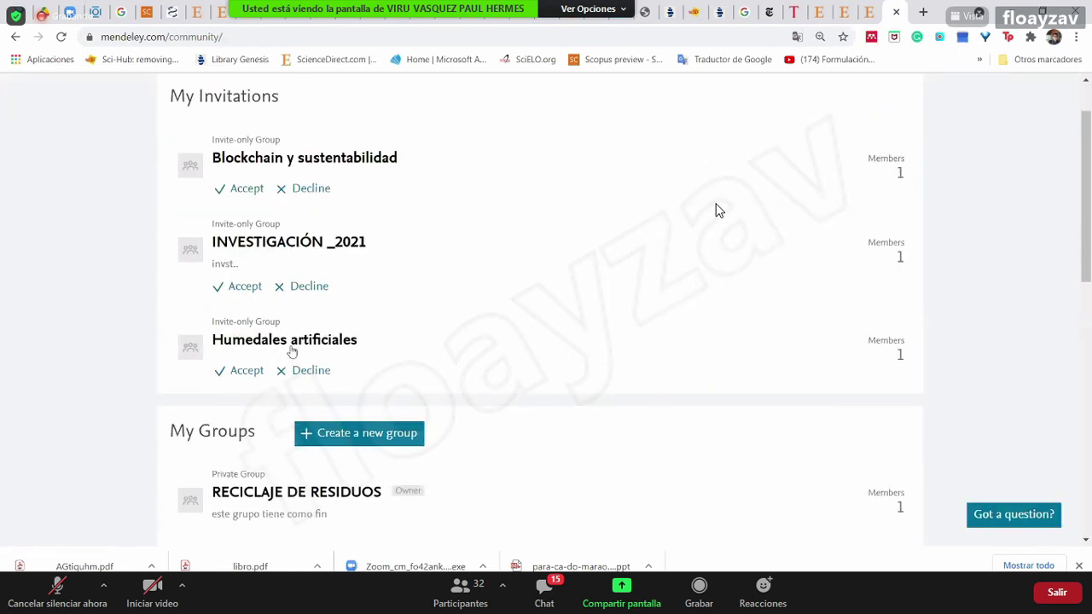
scroll(294, 192, "up", 1)
scroll(367, 229, "down", 1)
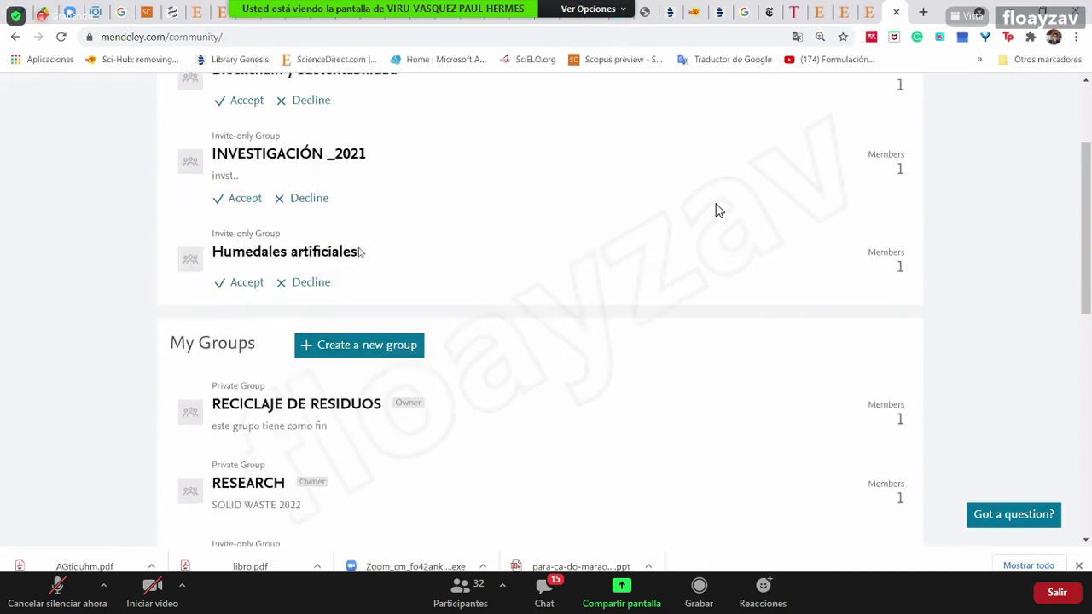
scroll(294, 357, "down", 1)
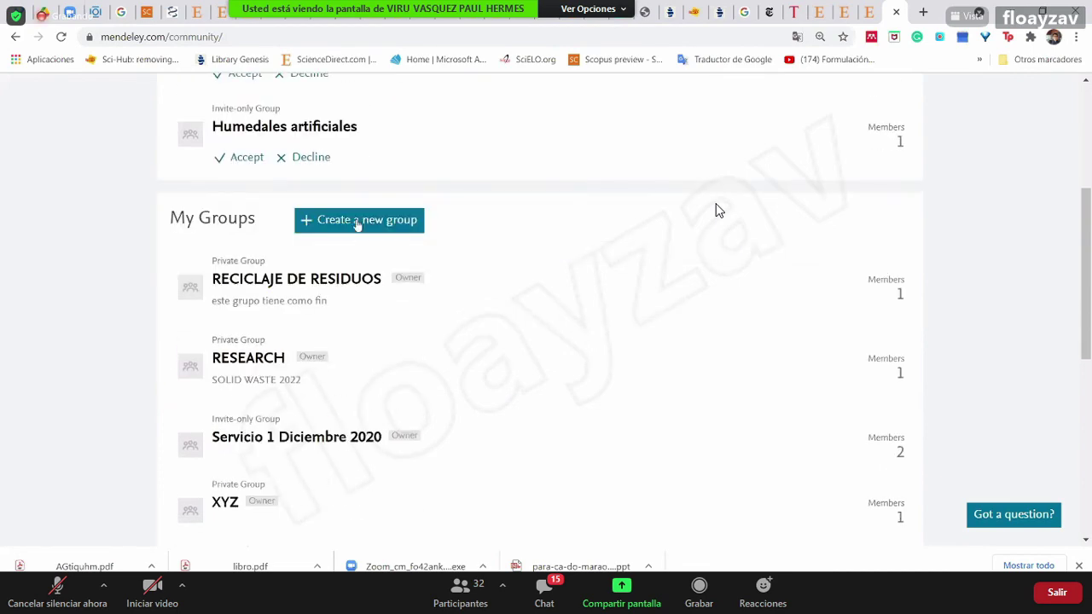
left_click(401, 220)
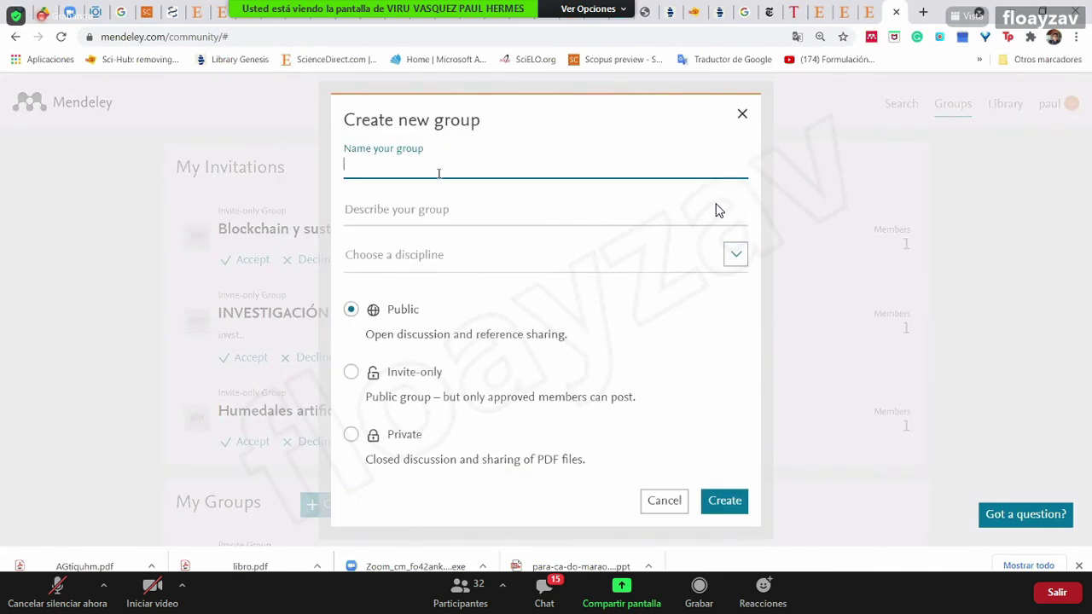
type("xyz")
key("Tab")
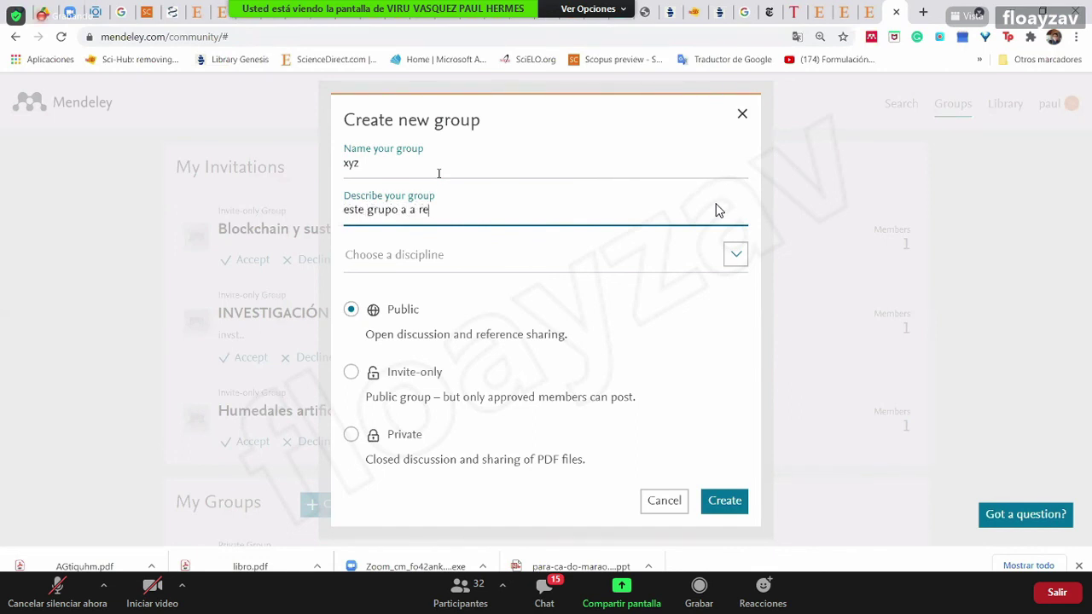
type("un tem")
key("BackSpace")
key("BackSpace")
type("tem a deinv. tal x")
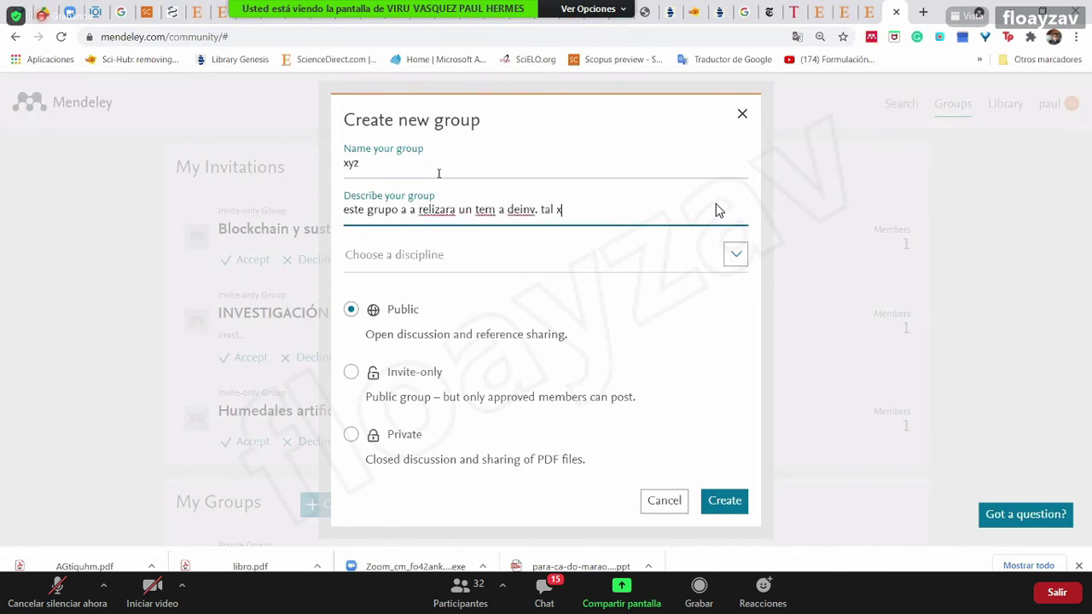
Make the new group private, create it and look it up under My Groups
left_click(402, 349)
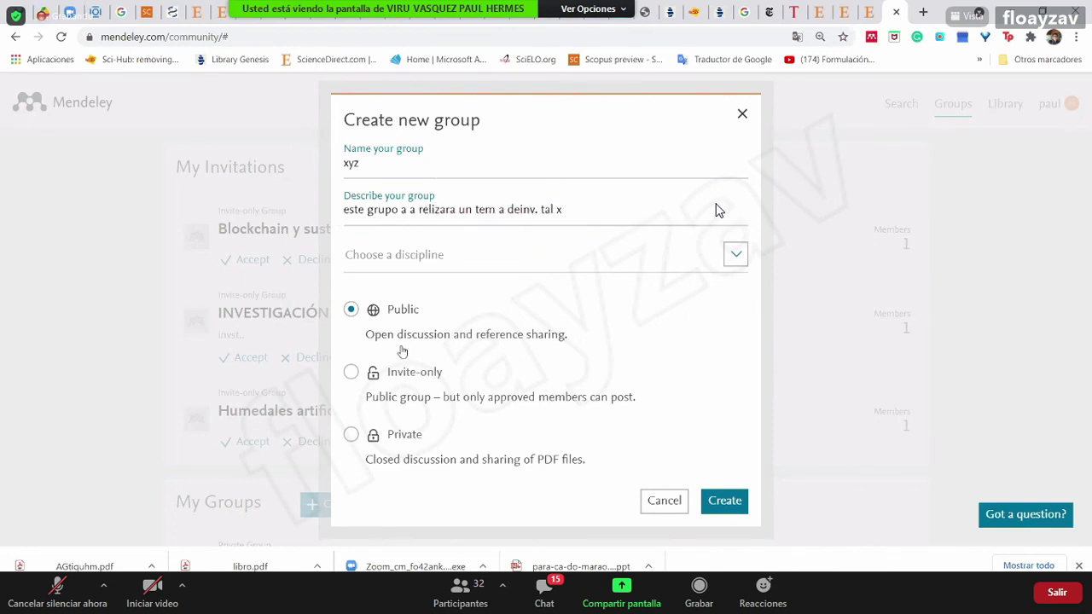
left_click(352, 373)
left_click(424, 447)
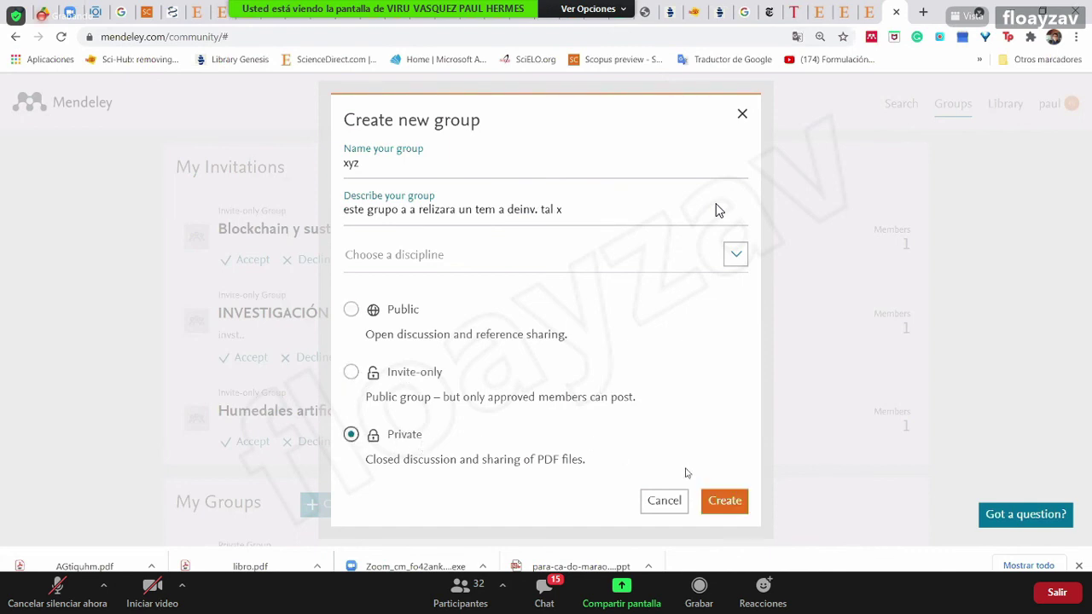
left_click(721, 501)
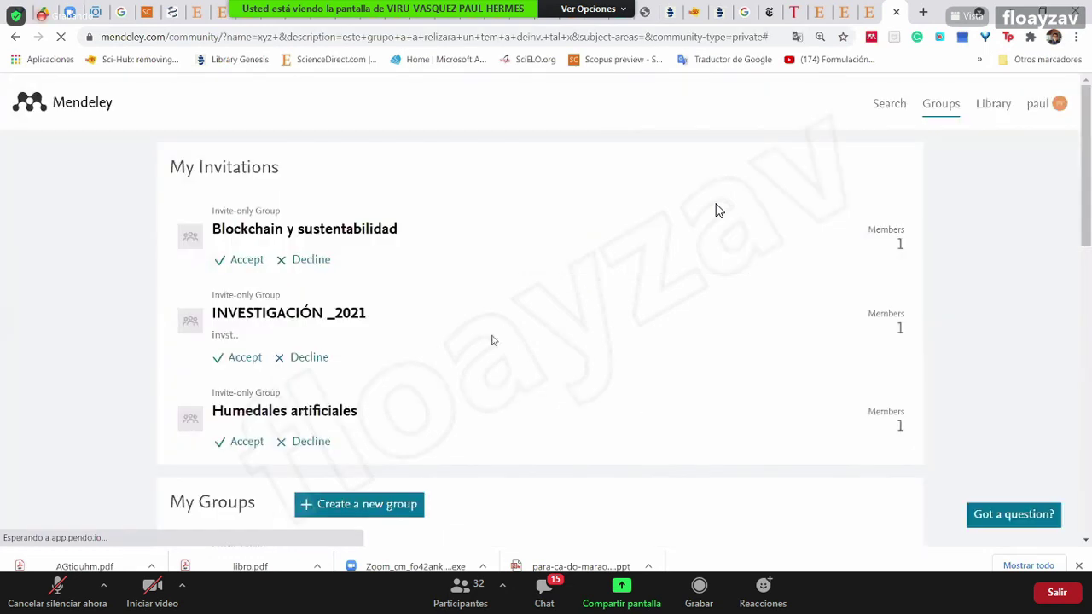
scroll(323, 303, "down", 2)
scroll(321, 309, "down", 4)
Look through the Zoom meeting's participant list and close it
left_click(455, 600)
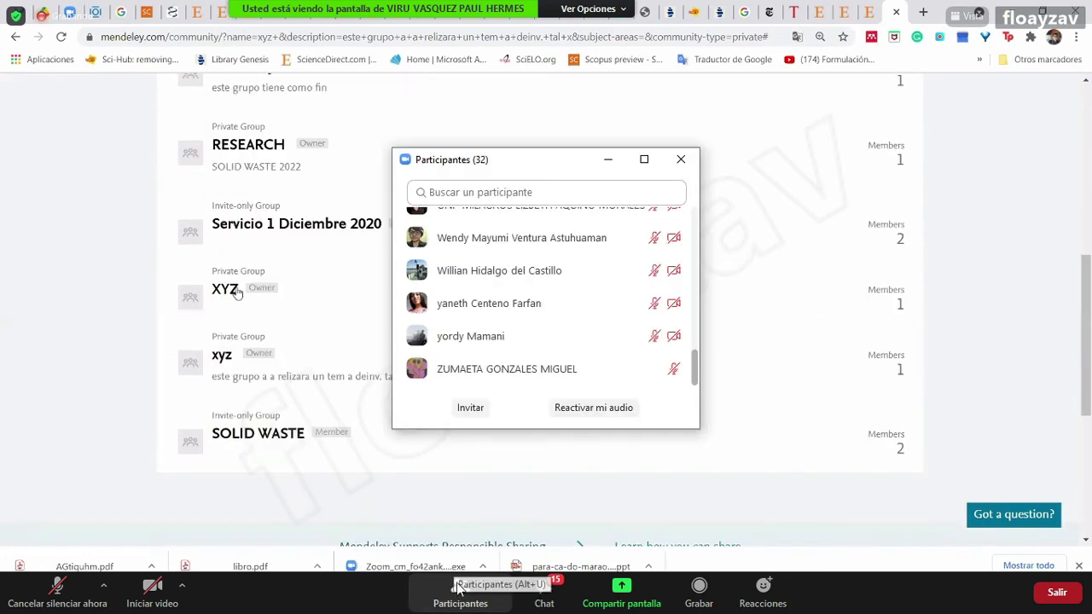
scroll(698, 363, "up", 2)
scroll(699, 362, "up", 10)
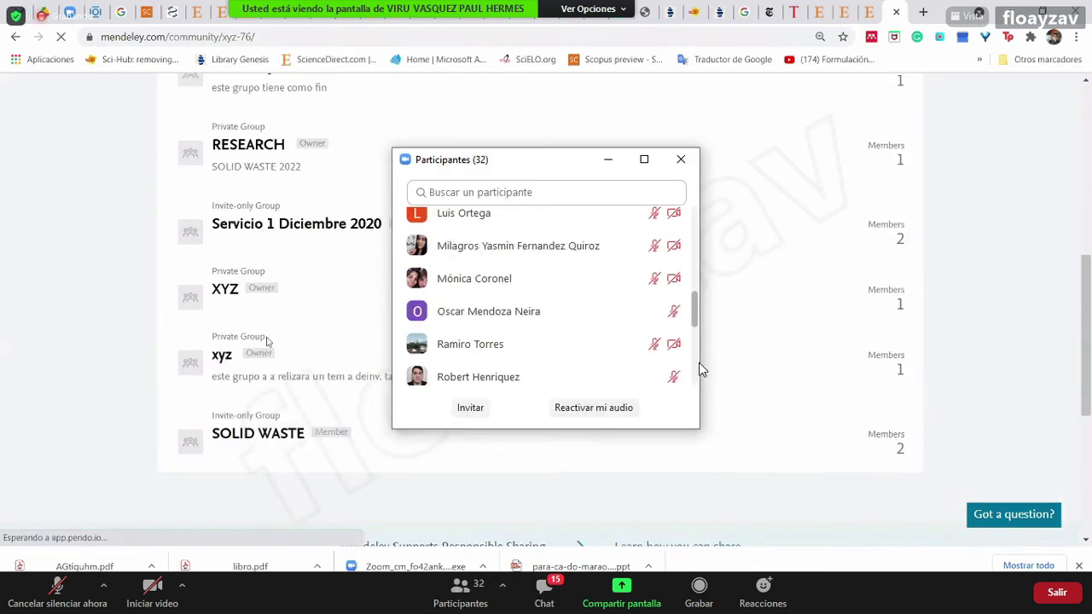
left_click(685, 162)
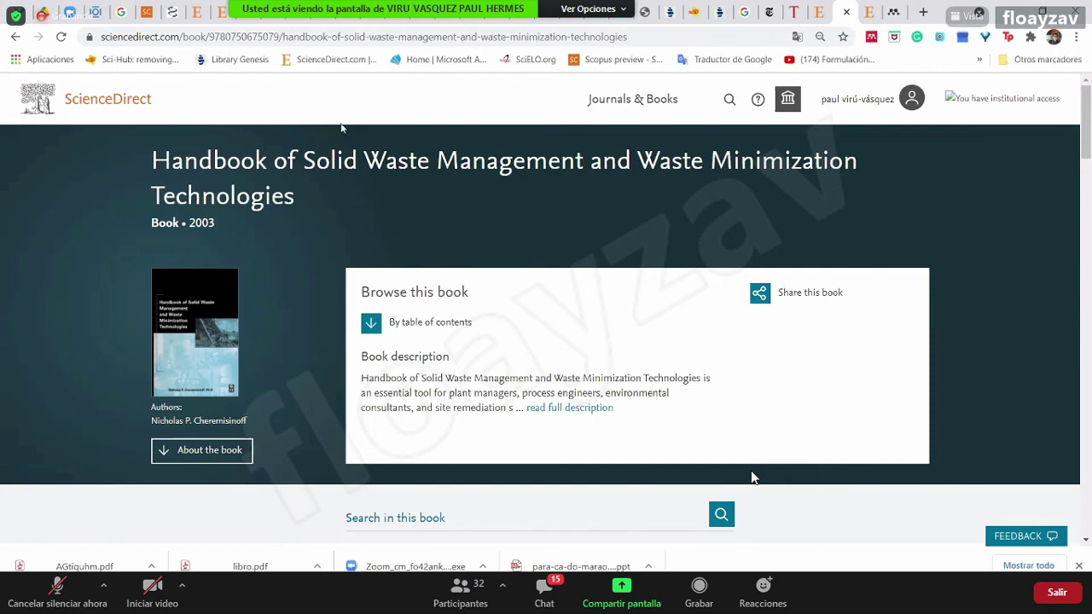
Search Google for LINKE in a new browser tab and look over the results
left_click(924, 12)
type("link")
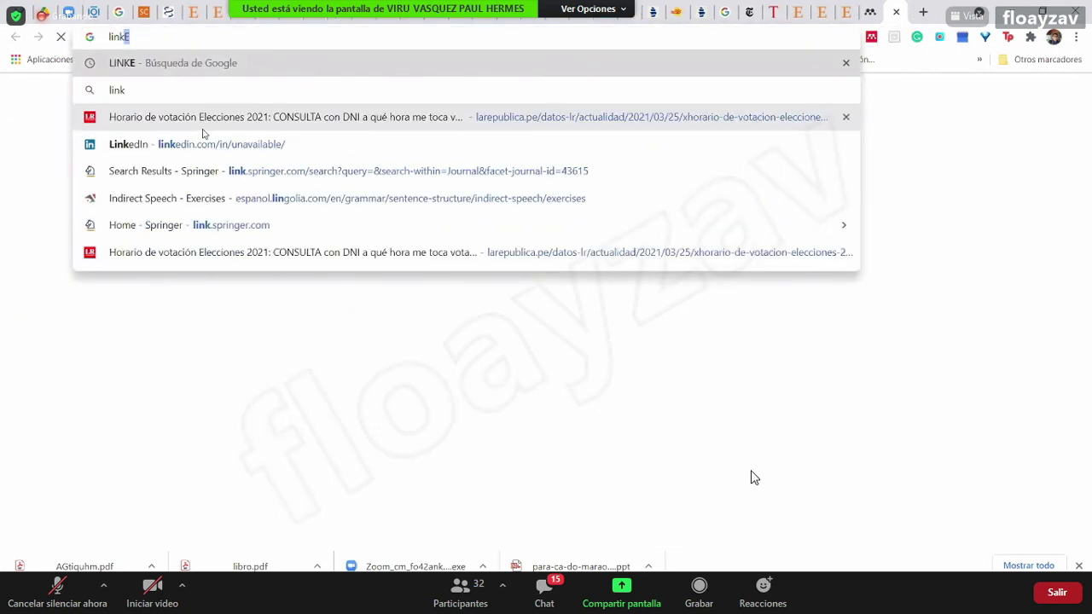
key("Return")
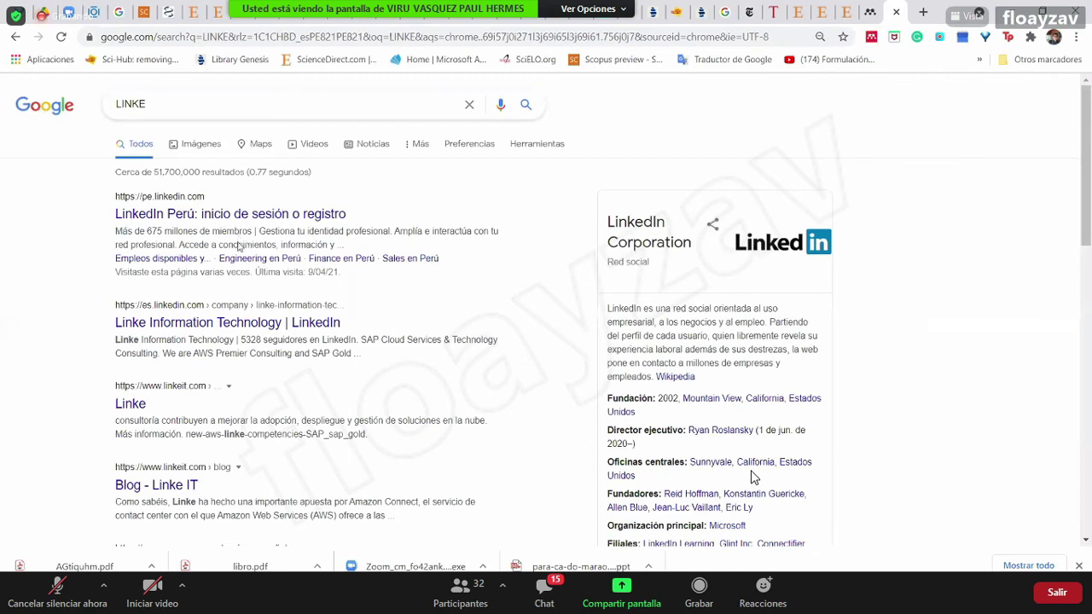
scroll(850, 548, "down", 2)
scroll(850, 549, "up", 2)
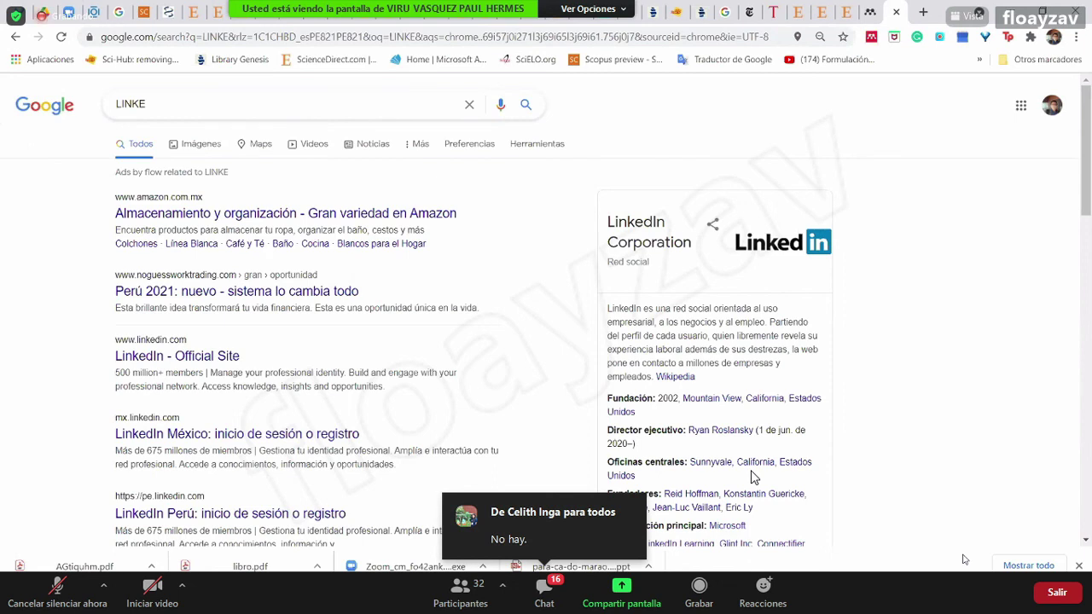
Read the latest messages in the Zoom meeting chat and close it
left_click(544, 588)
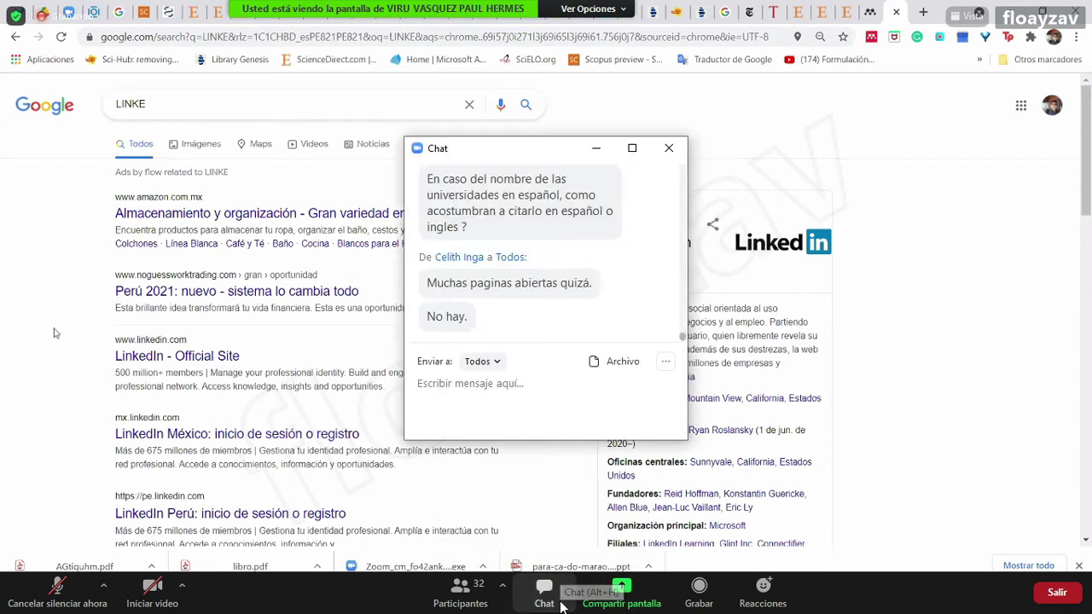
left_click(669, 148)
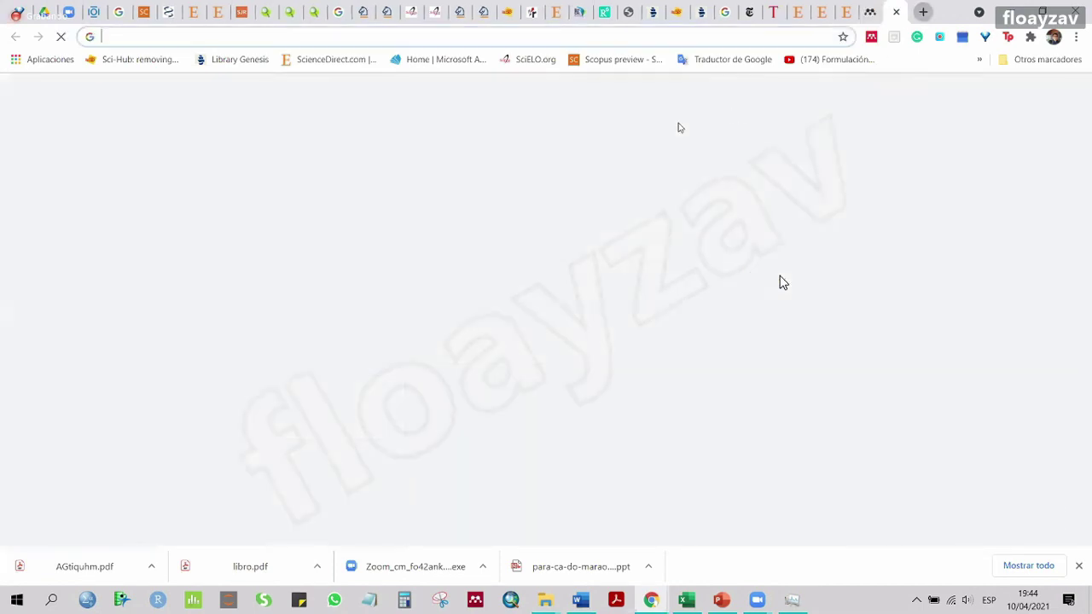
Go to the LinkedIn website and open its sign-in page
type("linked")
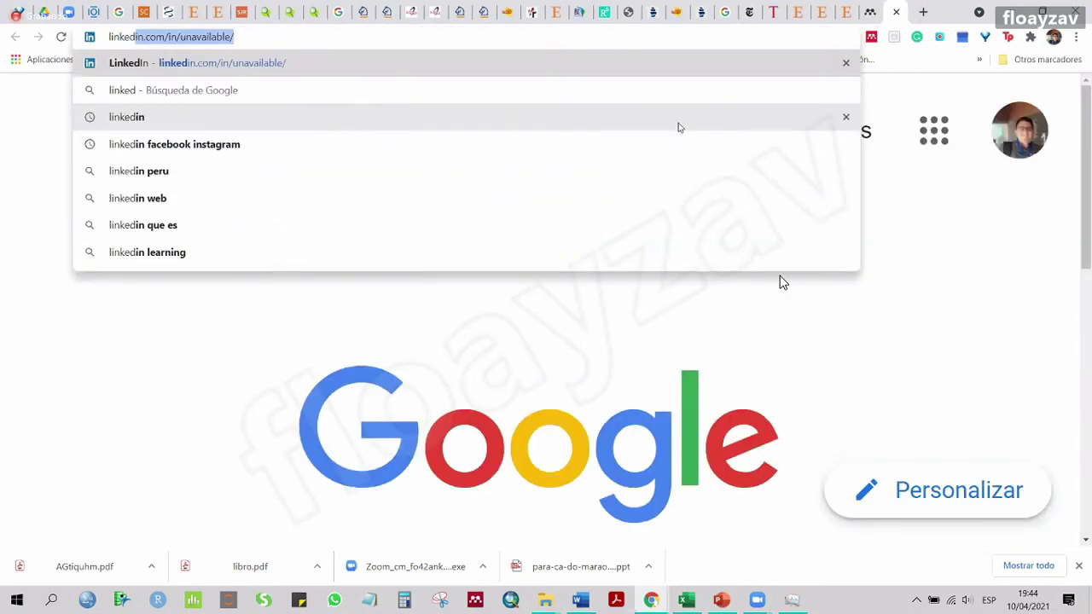
key("Return")
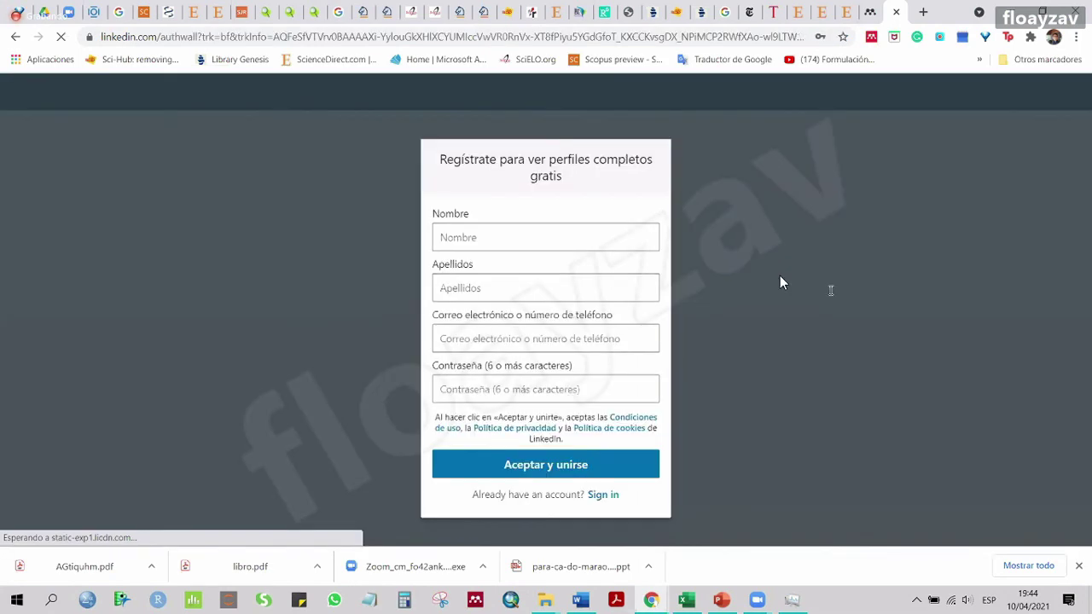
left_click(197, 38)
type("linkedin")
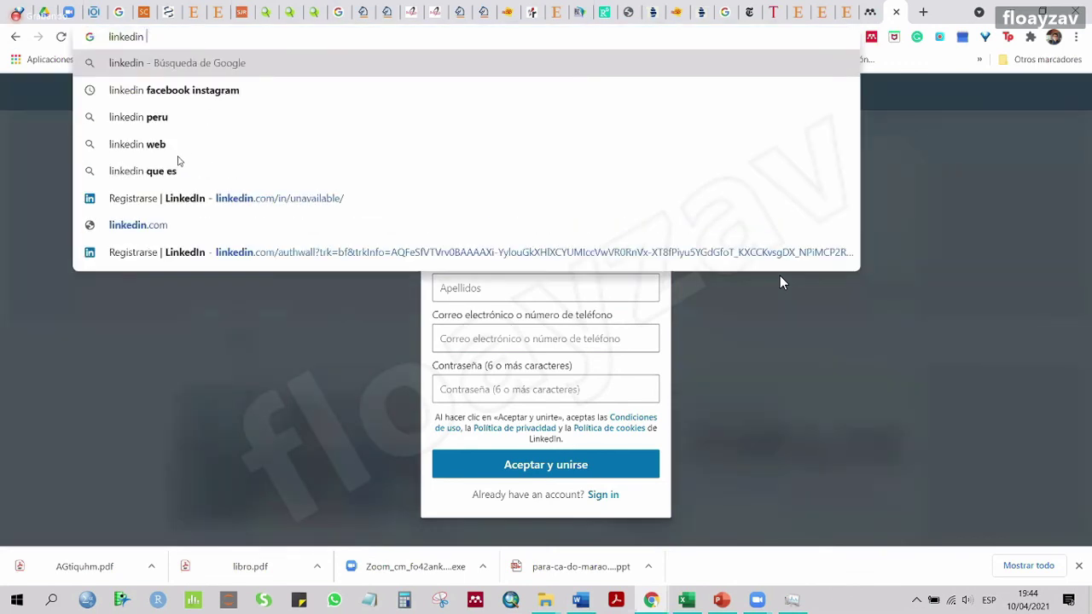
left_click(600, 201)
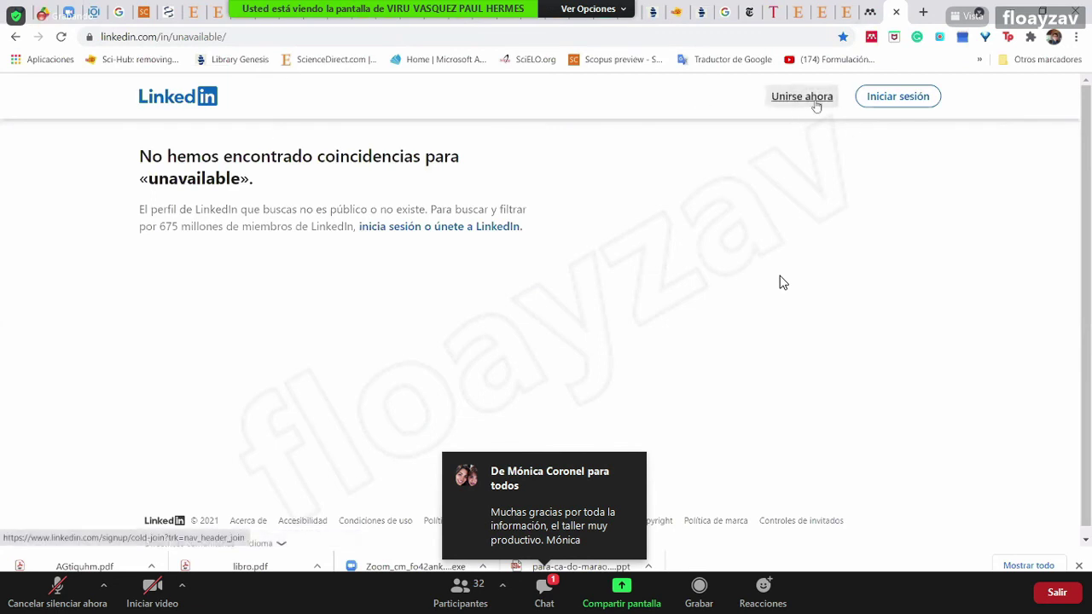
left_click(898, 96)
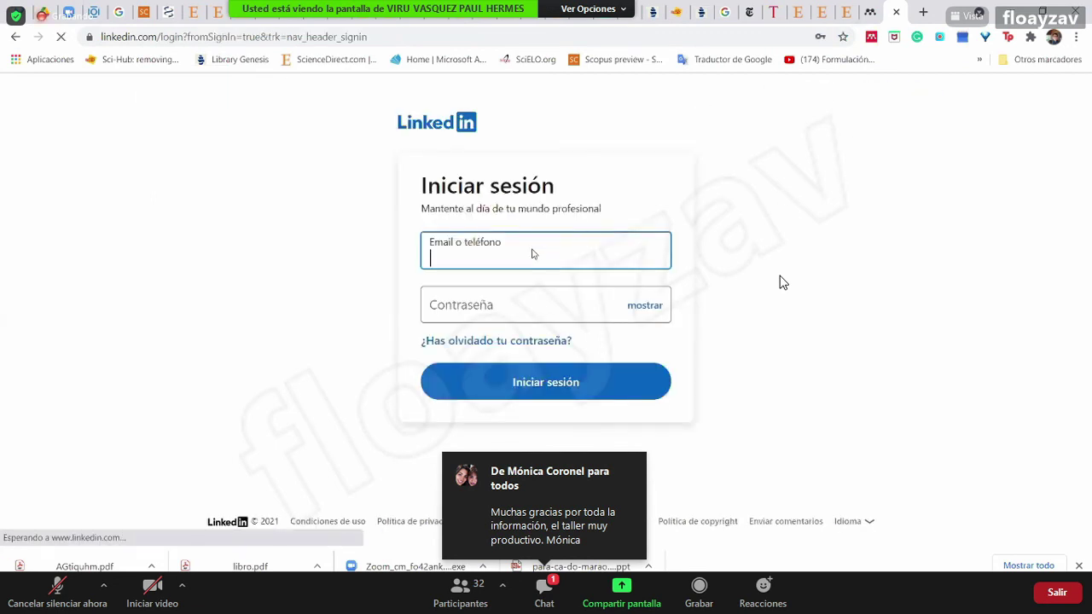